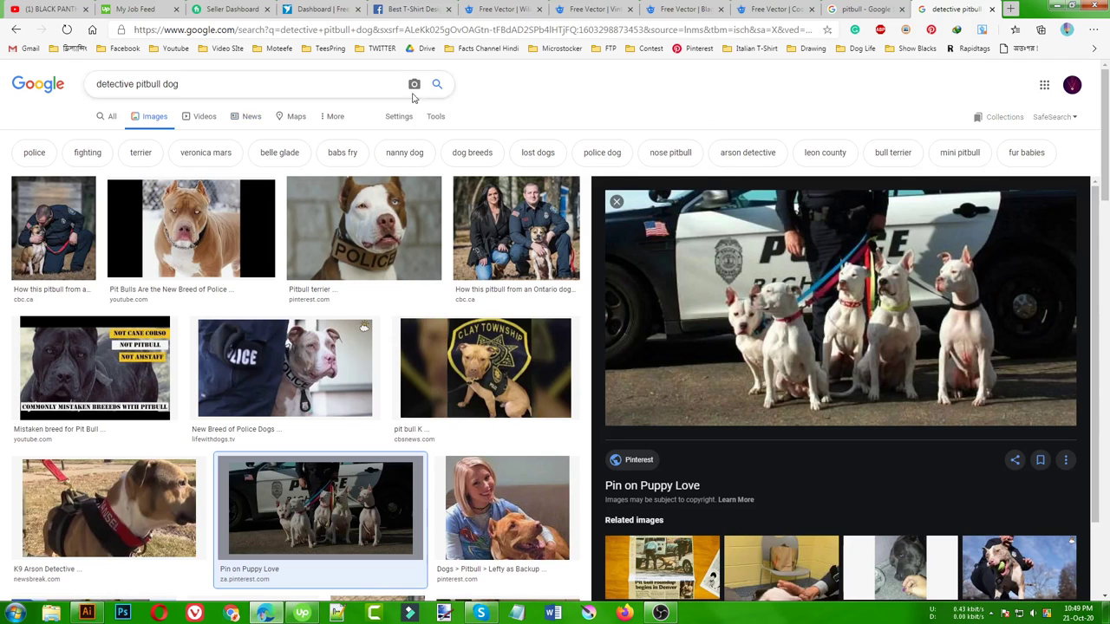
Step: Scroll the detective pitbull dog results and open the 'Chango as a detective' preview
{"action": "scroll", "coordinate": [427, 307], "scroll_direction": "down", "scroll_amount": 4}
{"action": "scroll", "coordinate": [428, 306], "scroll_direction": "up", "scroll_amount": 4}
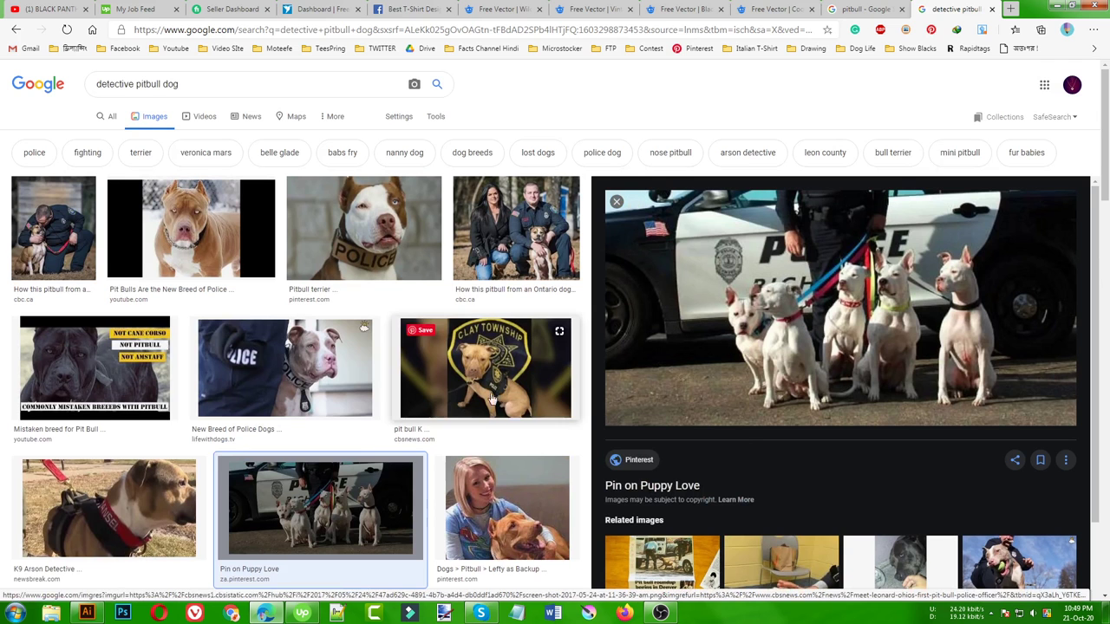
{"action": "mouse_move", "coordinate": [486, 367]}
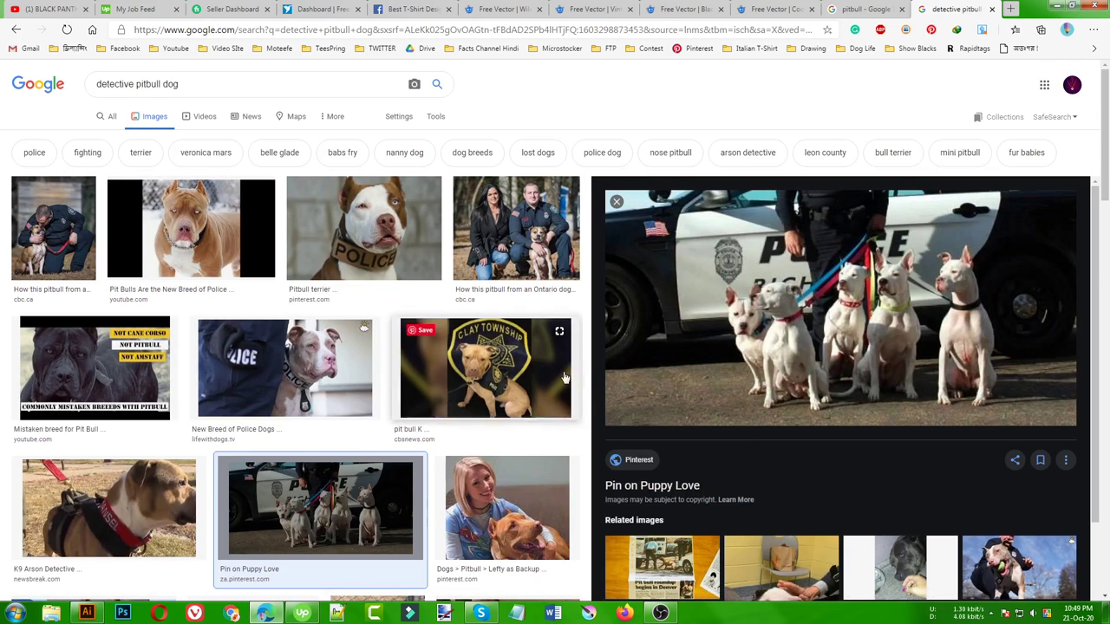
{"action": "scroll", "coordinate": [291, 399], "scroll_direction": "down", "scroll_amount": 5}
{"action": "scroll", "coordinate": [282, 408], "scroll_direction": "down", "scroll_amount": 4}
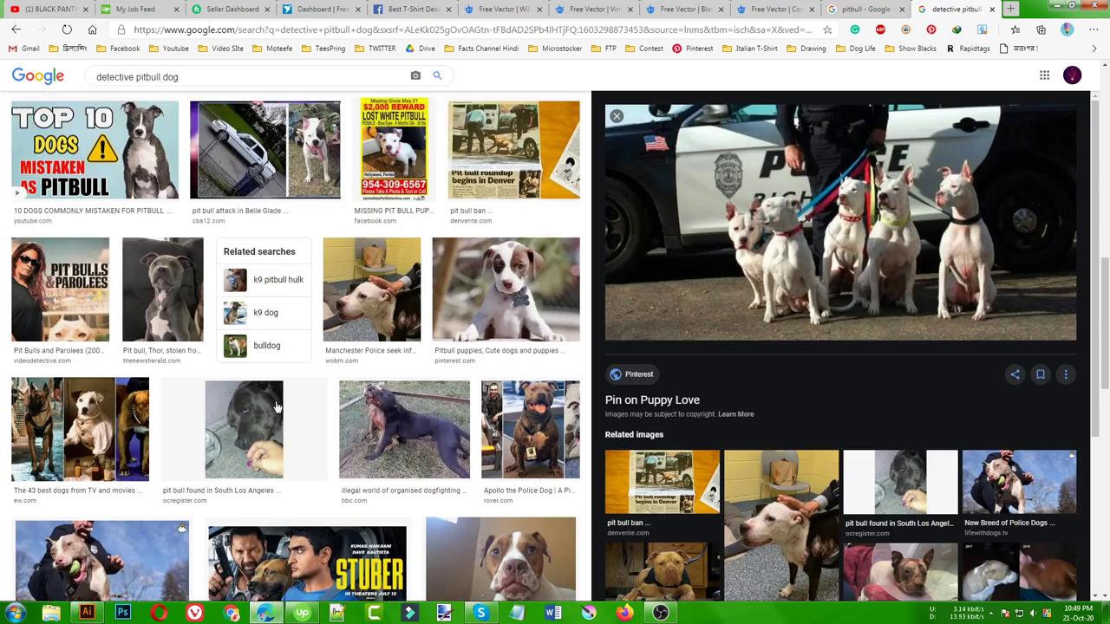
{"action": "scroll", "coordinate": [173, 329], "scroll_direction": "up", "scroll_amount": 3}
{"action": "scroll", "coordinate": [86, 234], "scroll_direction": "down", "scroll_amount": 1}
{"action": "left_click", "coordinate": [85, 234]}
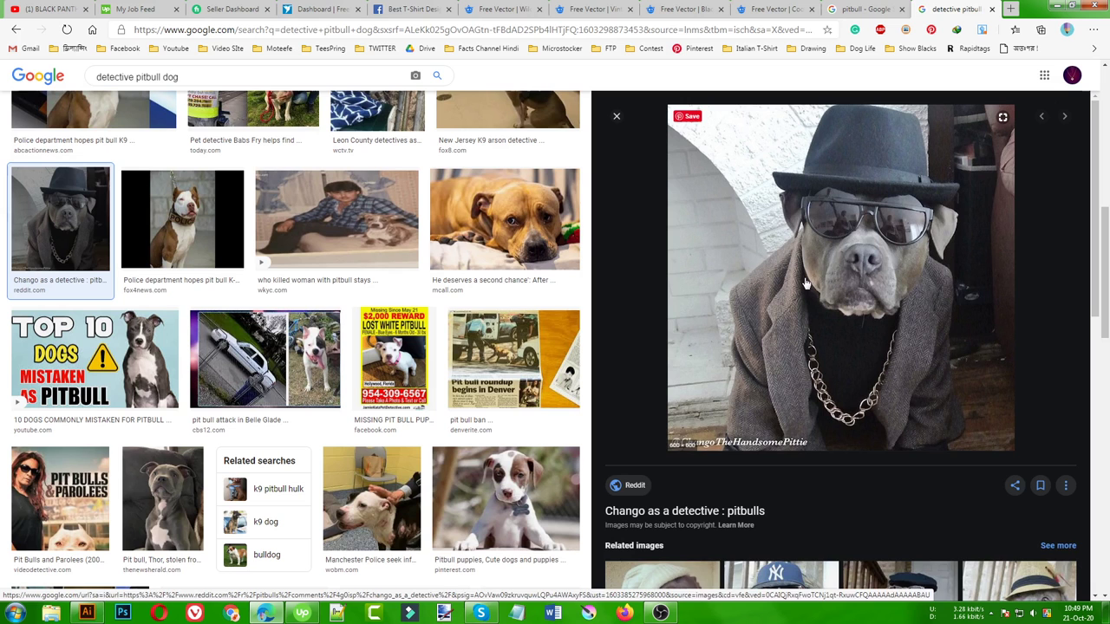
{"action": "mouse_move", "coordinate": [336, 219]}
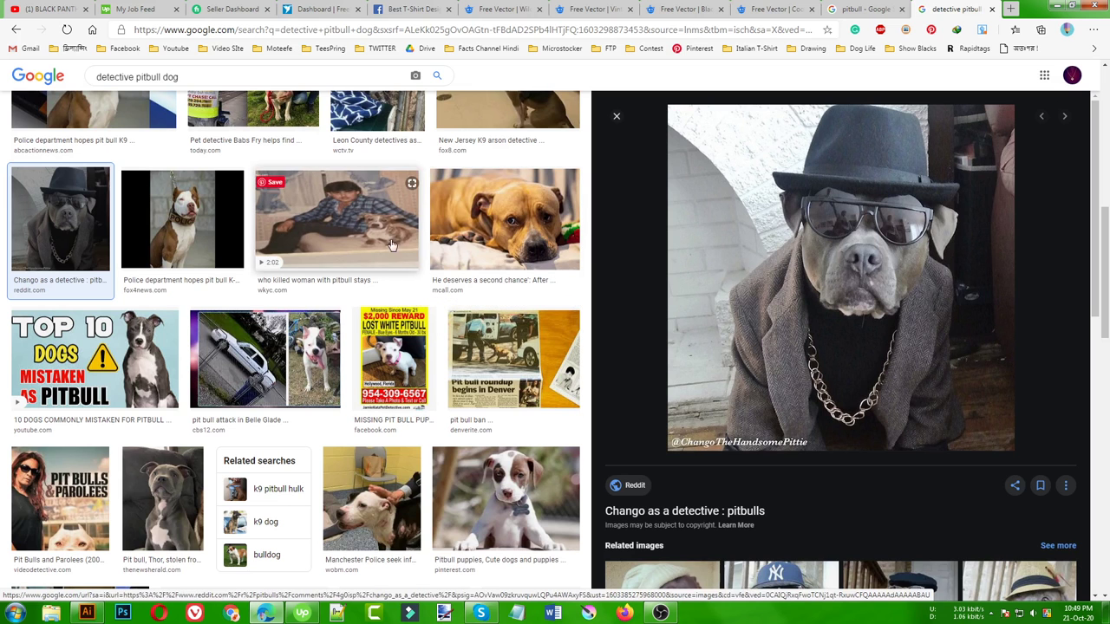
Step: Browse the Freepik wild west emblems, vintage smoking elements and pitbull head pages
{"action": "left_click", "coordinate": [510, 8]}
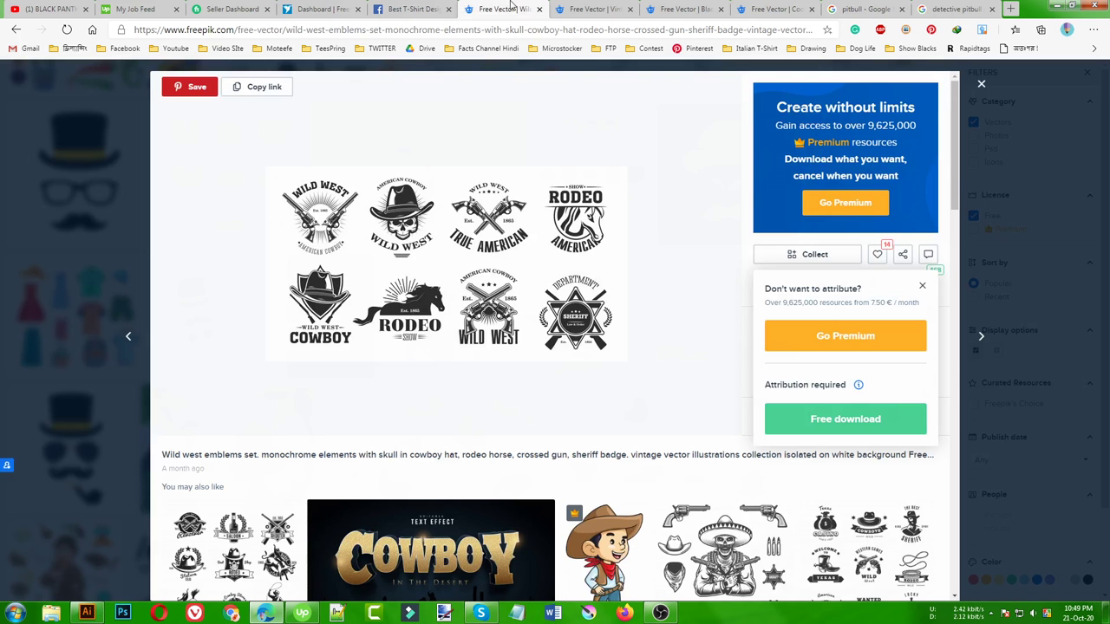
{"action": "left_click", "coordinate": [589, 8]}
{"action": "left_click", "coordinate": [681, 9]}
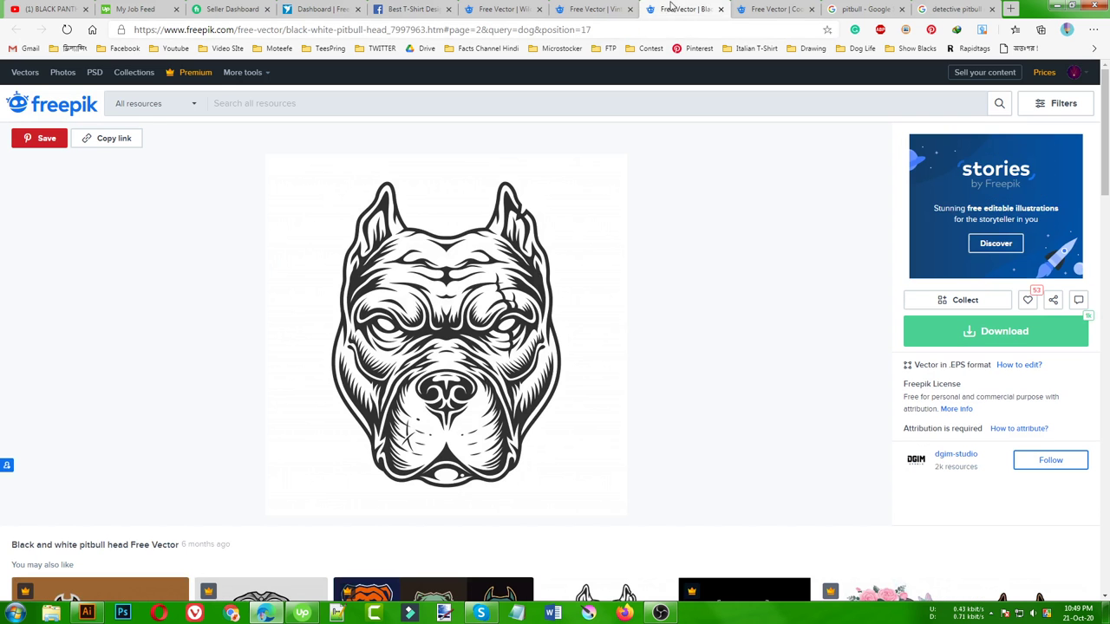
{"action": "scroll", "coordinate": [654, 331], "scroll_direction": "down", "scroll_amount": 2}
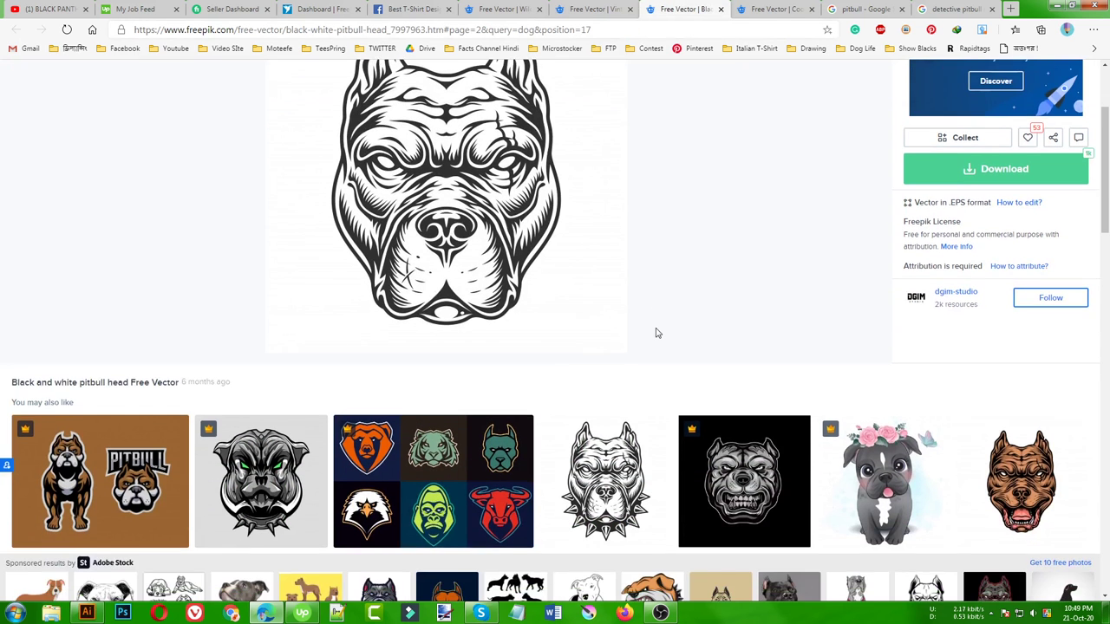
{"action": "scroll", "coordinate": [656, 333], "scroll_direction": "up", "scroll_amount": 2}
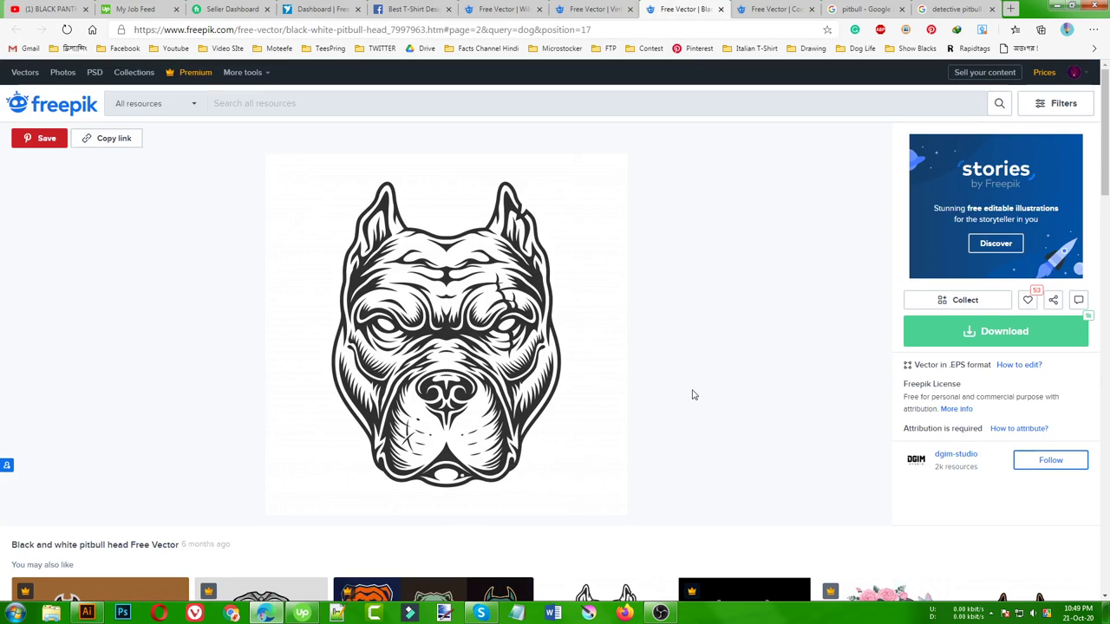
{"action": "mouse_move", "coordinate": [445, 251]}
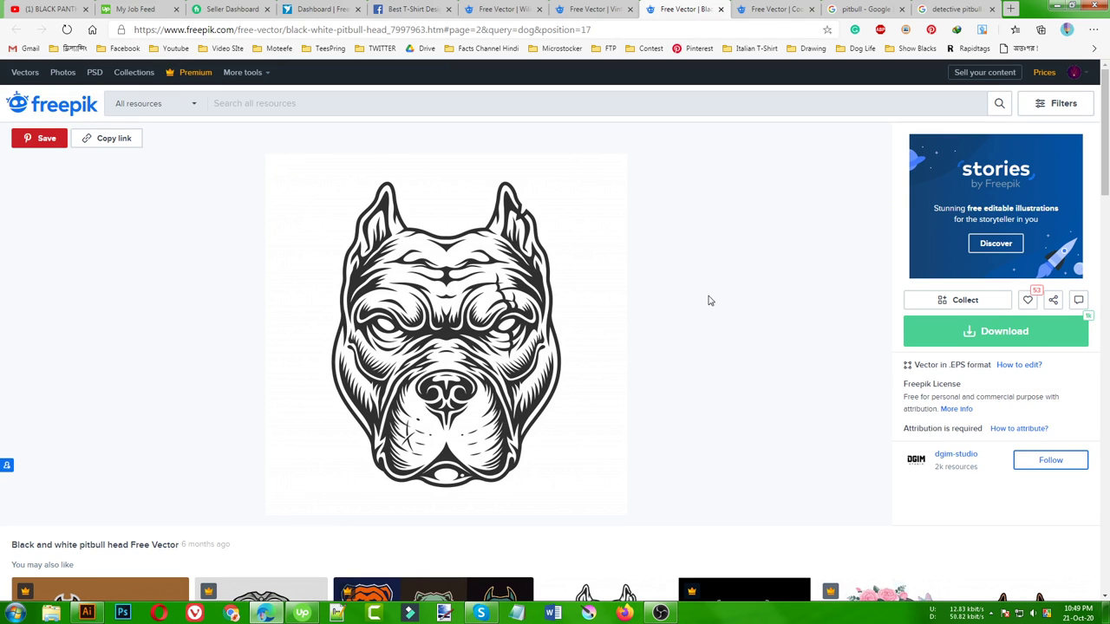
Step: Recheck the image results, then return to the wild west emblems page with its attribution popup closed
{"action": "left_click", "coordinate": [930, 8]}
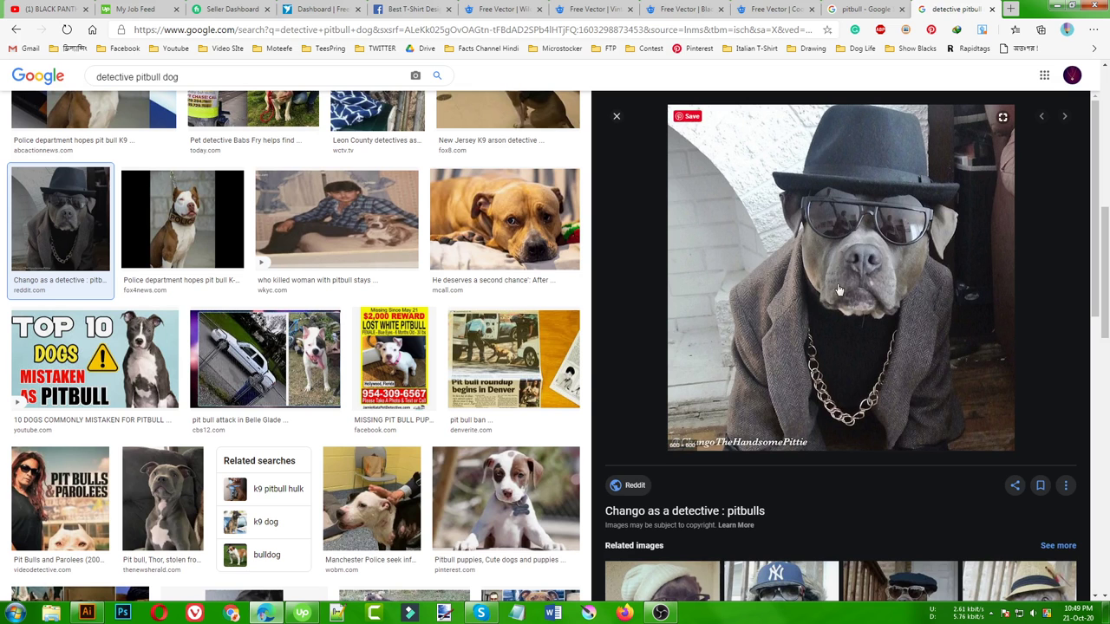
{"action": "left_click", "coordinate": [594, 8]}
{"action": "left_click", "coordinate": [685, 7]}
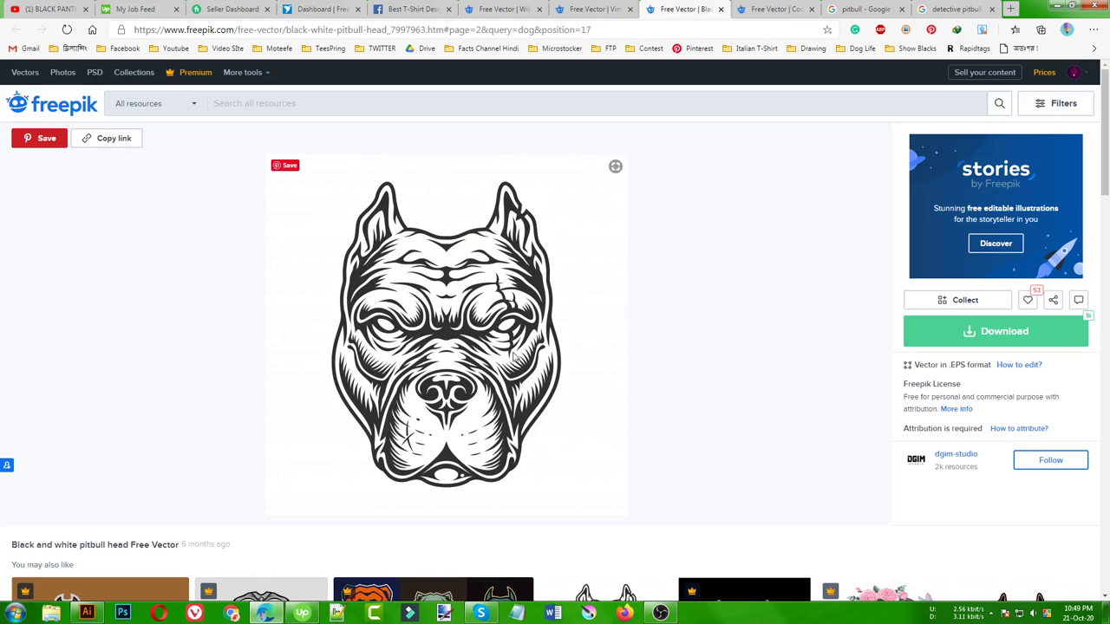
{"action": "left_click", "coordinate": [607, 10]}
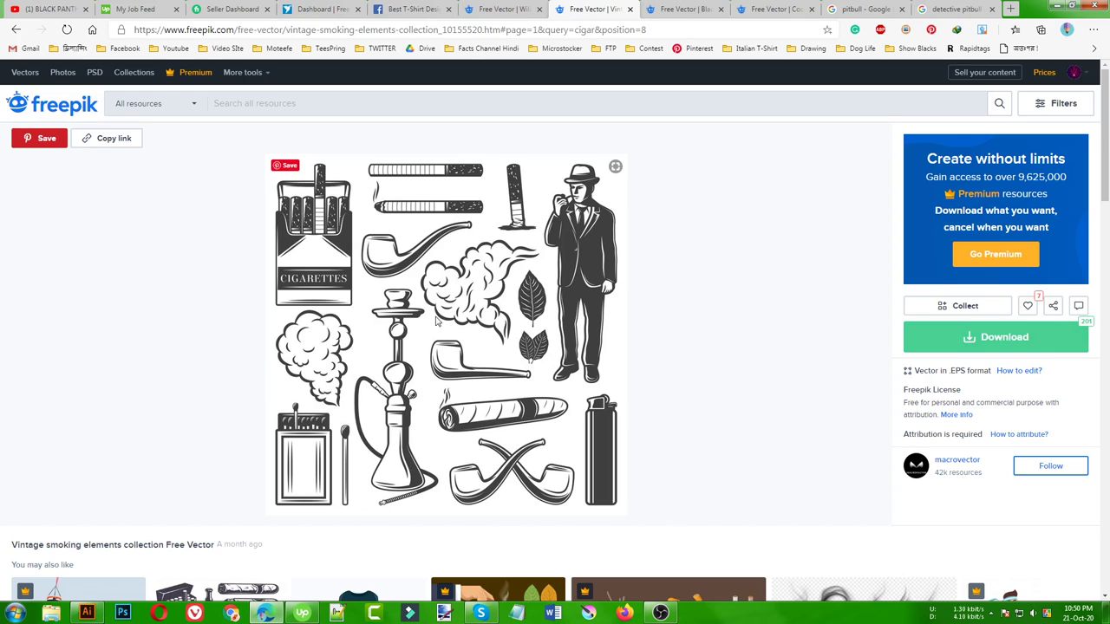
{"action": "key", "text": "ctrl+shift+Tab"}
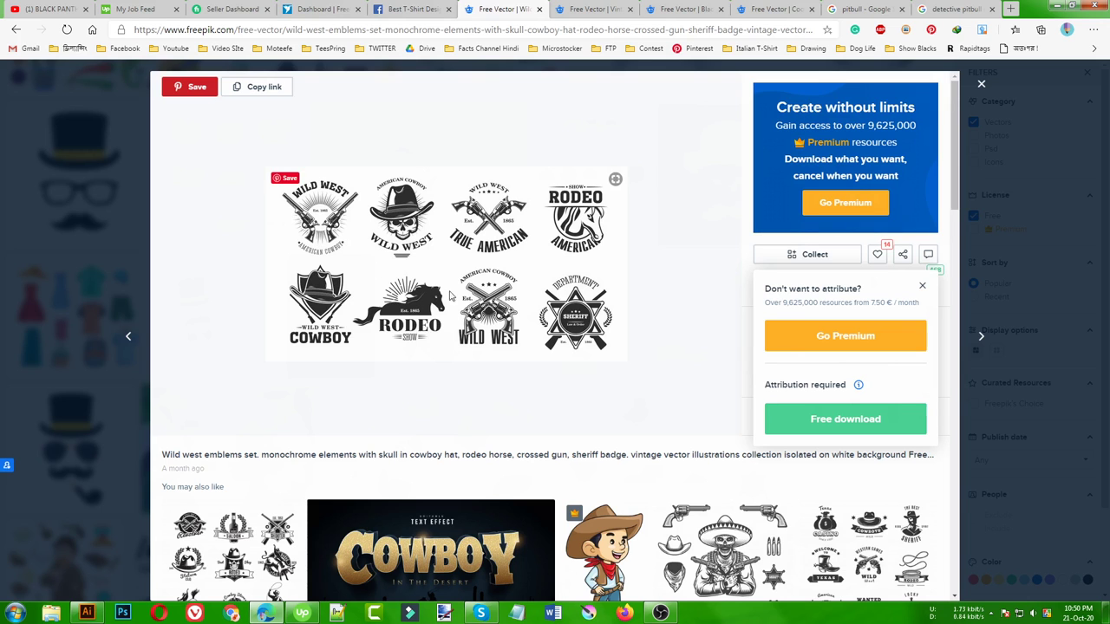
{"action": "left_click", "coordinate": [922, 285]}
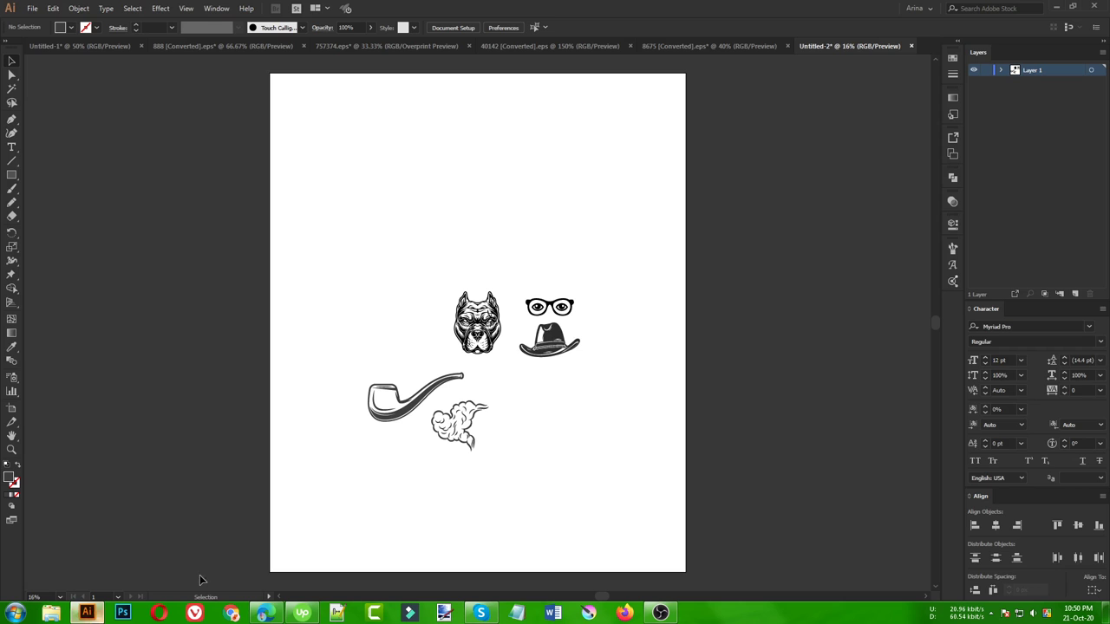
{"action": "left_click", "coordinate": [87, 613]}
{"action": "scroll", "coordinate": [521, 384], "scroll_direction": "up", "scroll_amount": 1}
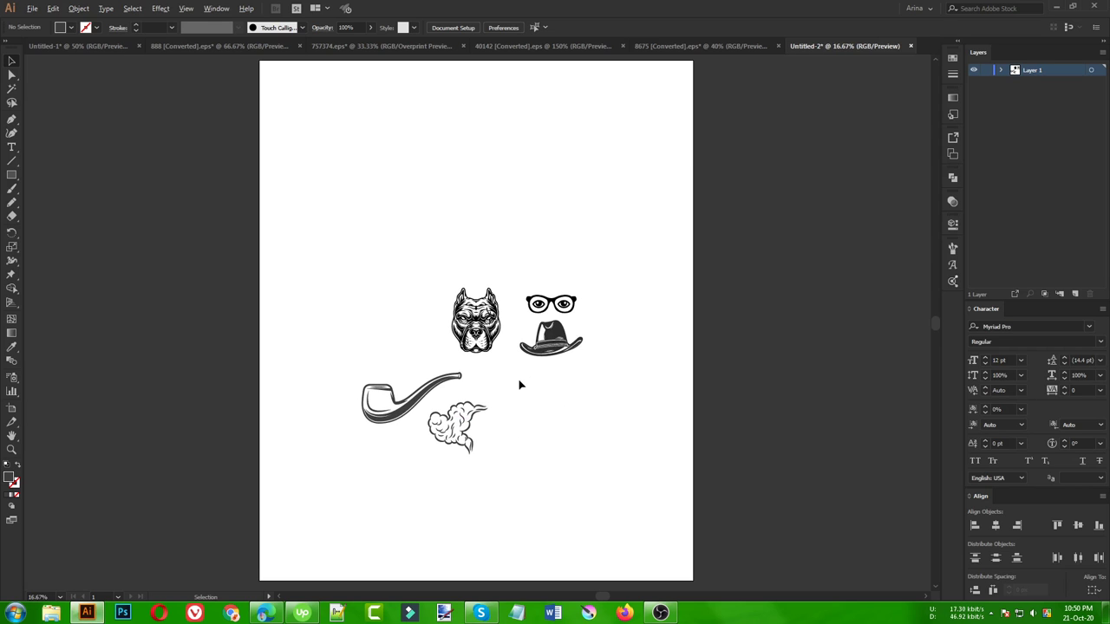
{"action": "left_click", "coordinate": [212, 48]}
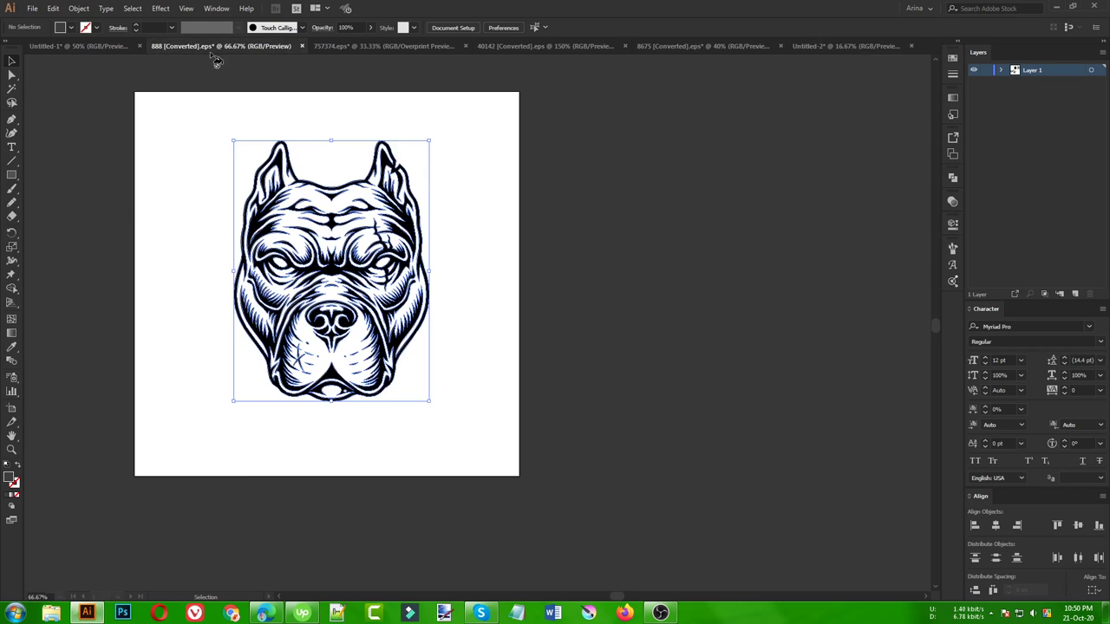
{"action": "left_click", "coordinate": [349, 47]}
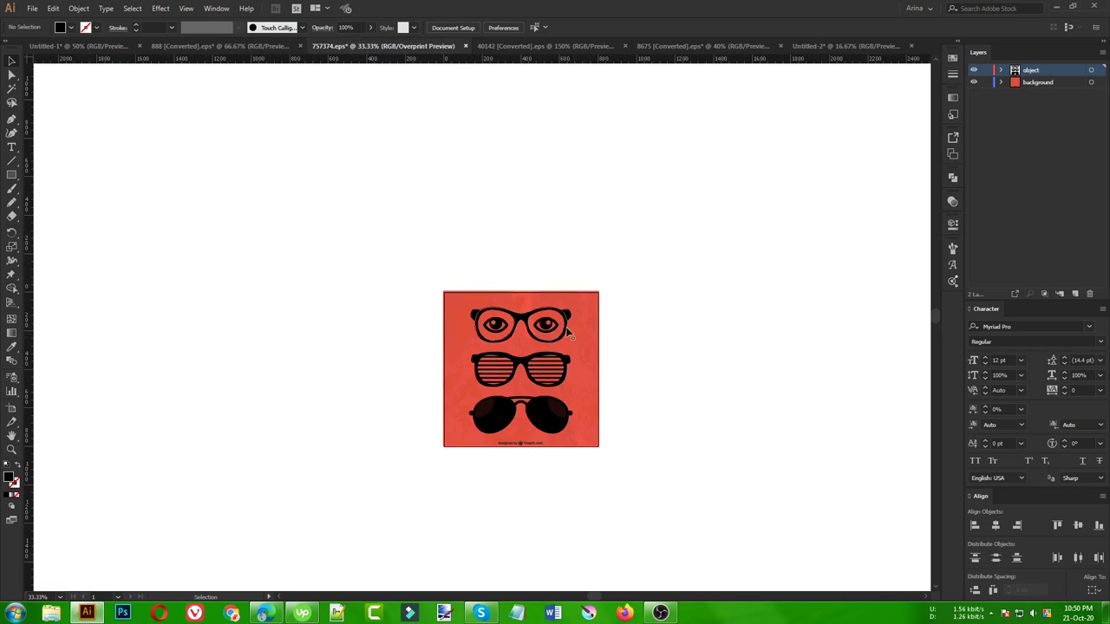
{"action": "left_click", "coordinate": [512, 49]}
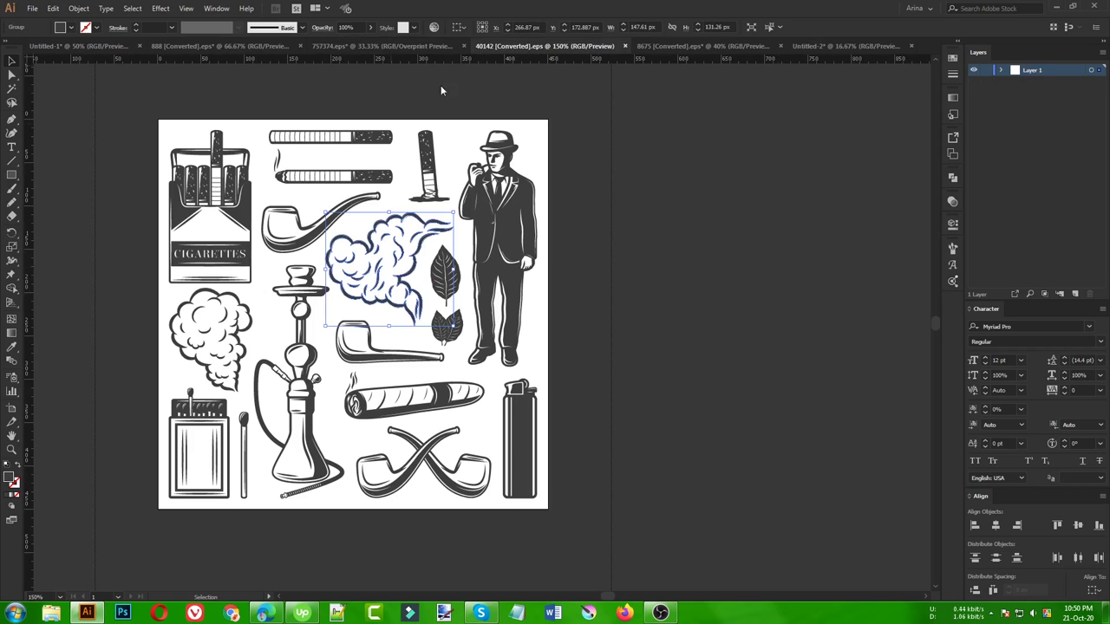
{"action": "left_click", "coordinate": [675, 48]}
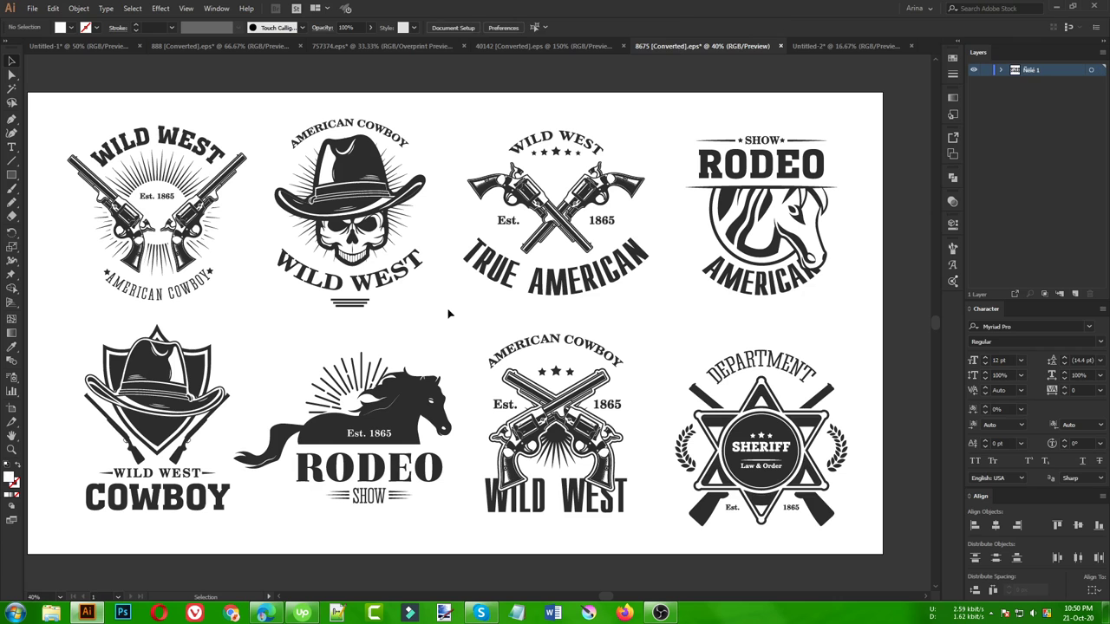
{"action": "left_click", "coordinate": [353, 174]}
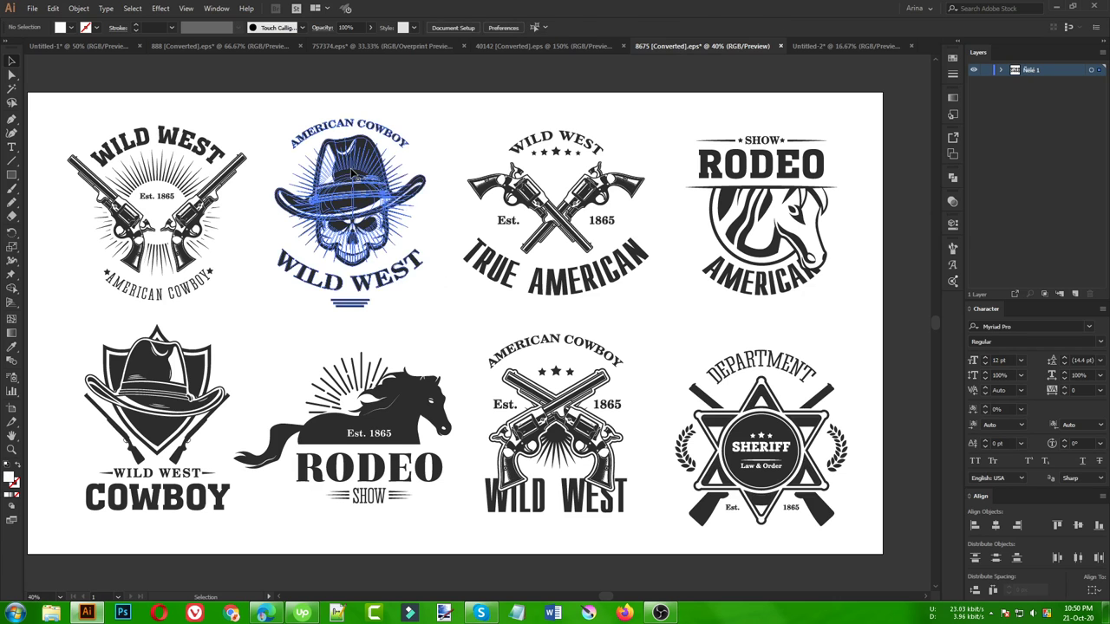
{"action": "left_click", "coordinate": [768, 94]}
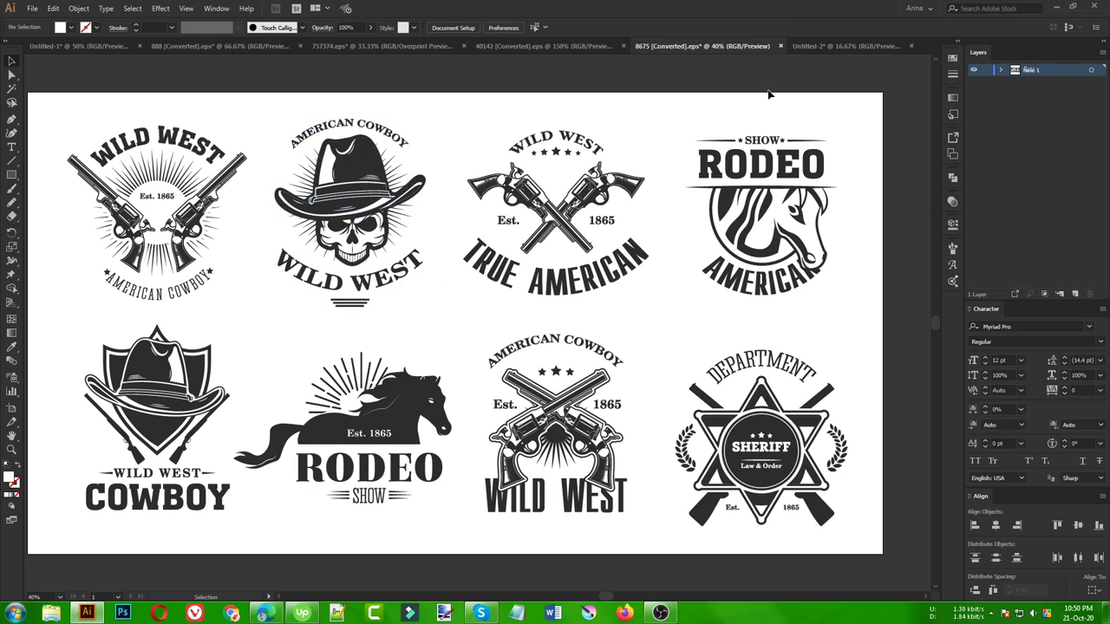
{"action": "left_click", "coordinate": [808, 46]}
Step: Move the dog head up and left, then back right toward the glasses and hat
{"action": "scroll", "coordinate": [522, 404], "scroll_direction": "up", "scroll_amount": 1}
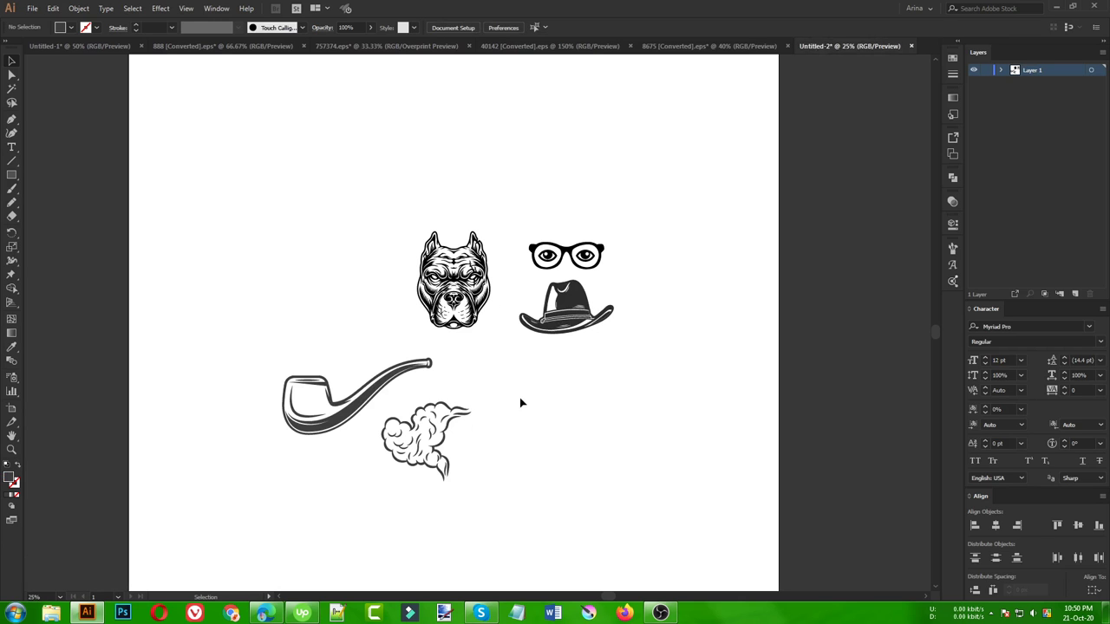
{"action": "mouse_move", "coordinate": [204, 152]}
{"action": "left_mouse_down"}
{"action": "mouse_move", "coordinate": [396, 347]}
{"action": "mouse_move", "coordinate": [690, 529]}
{"action": "mouse_move", "coordinate": [690, 517]}
{"action": "left_mouse_up"}
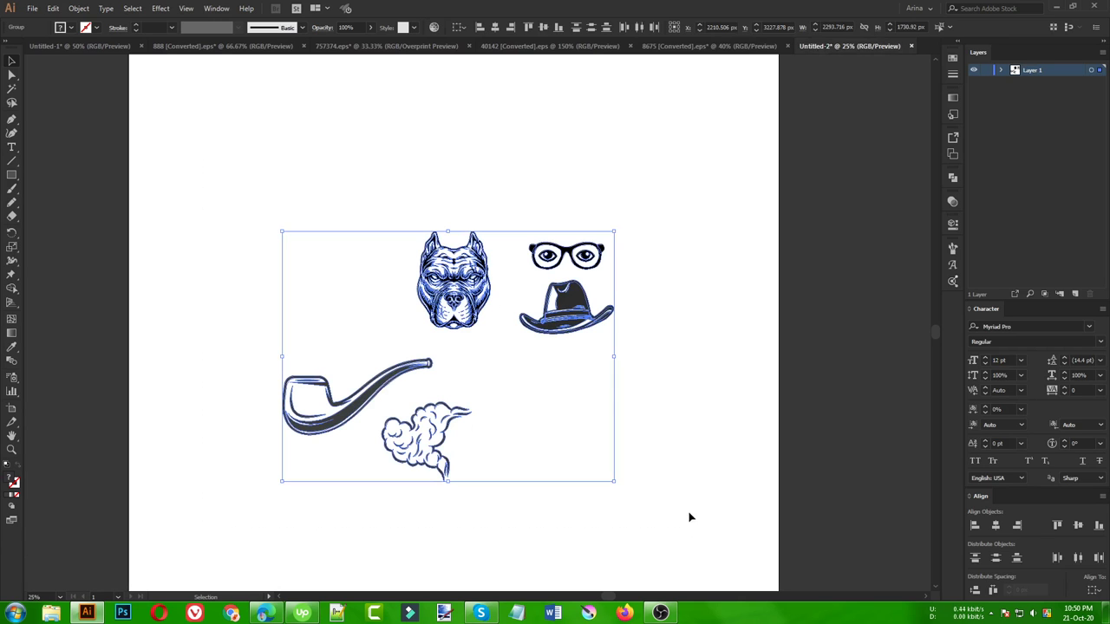
{"action": "left_click", "coordinate": [664, 426]}
{"action": "left_click_drag", "start_coordinate": [550, 336], "coordinate": [356, 287]}
{"action": "left_click", "coordinate": [407, 304]}
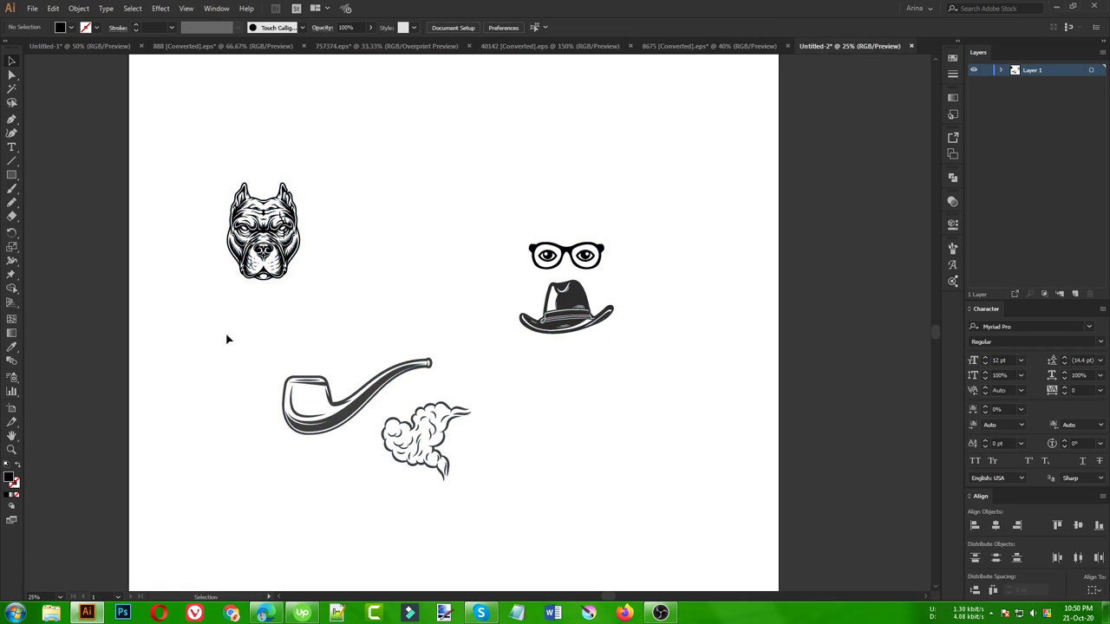
{"action": "left_click_drag", "start_coordinate": [330, 165], "coordinate": [690, 521]}
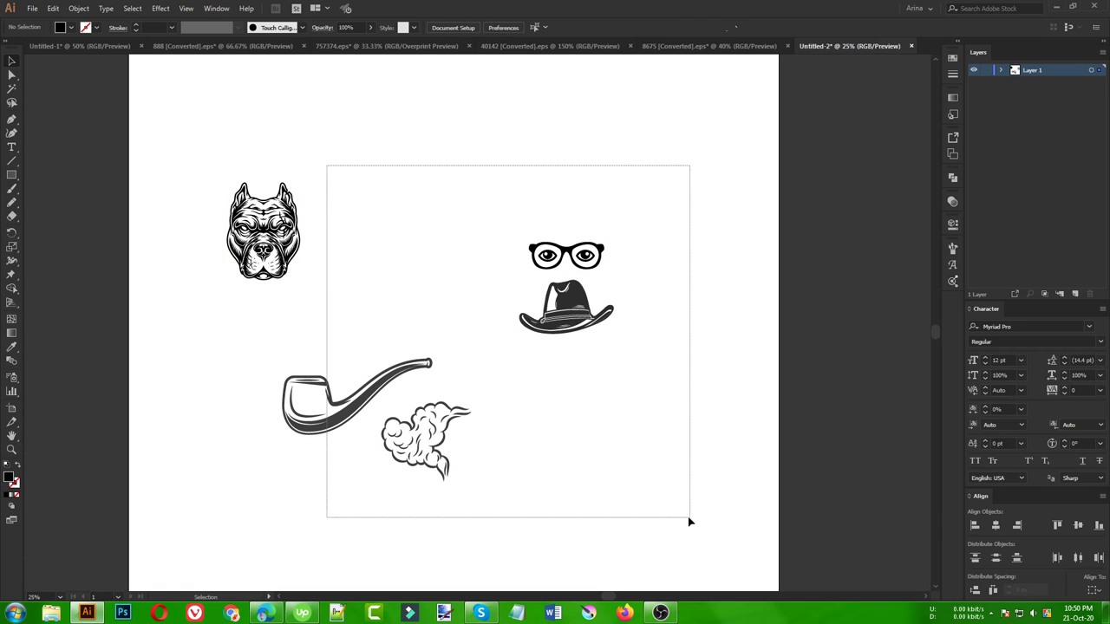
{"action": "left_click", "coordinate": [438, 318]}
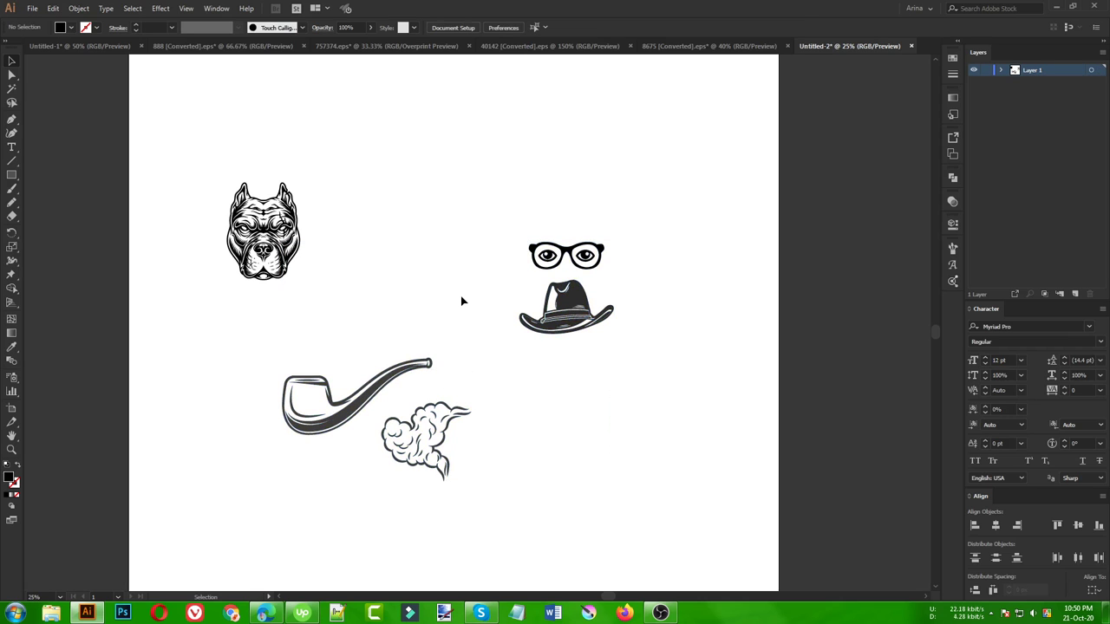
{"action": "left_click_drag", "start_coordinate": [293, 256], "coordinate": [439, 271]}
{"action": "left_click", "coordinate": [581, 357]}
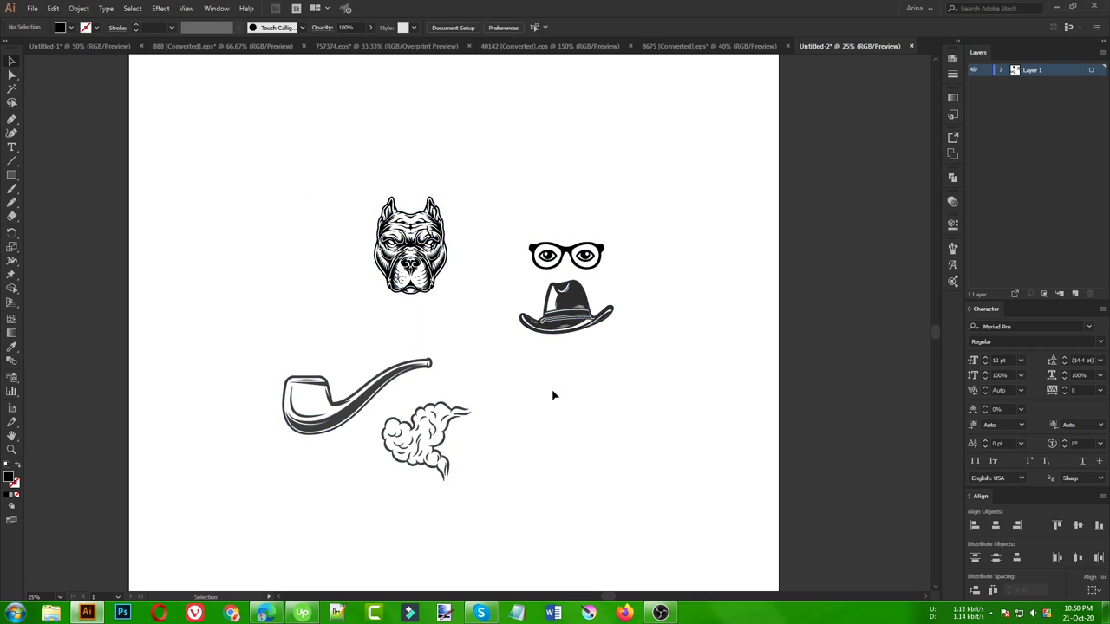
Step: Reselect the dog head and settle it left of the glasses and hat, then deselect
{"action": "left_click_drag", "start_coordinate": [220, 141], "coordinate": [723, 538]}
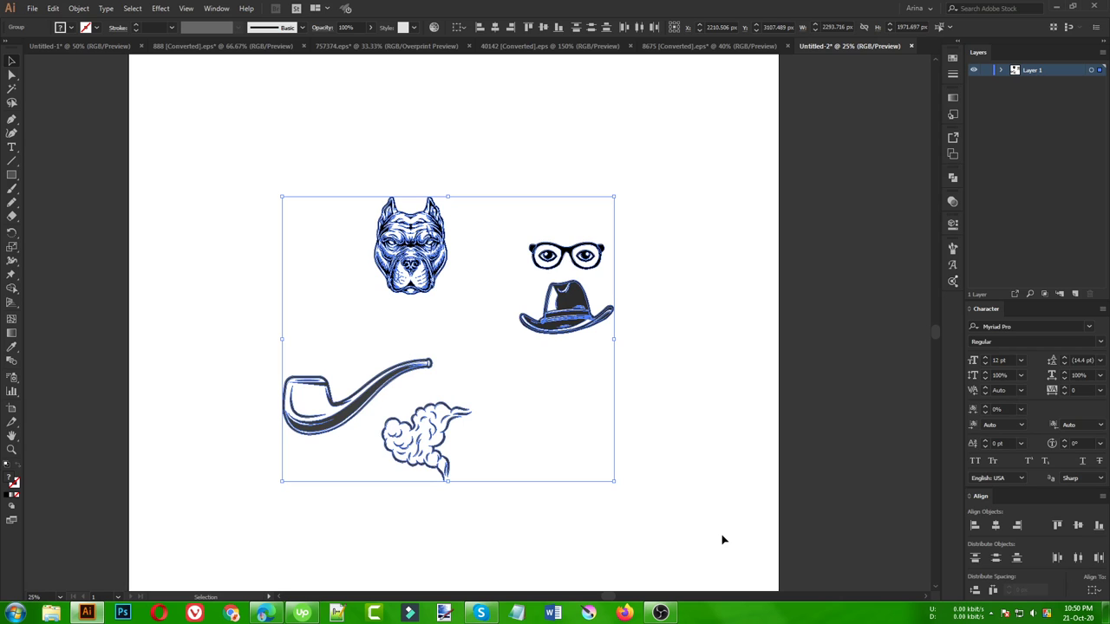
{"action": "left_click", "coordinate": [624, 462]}
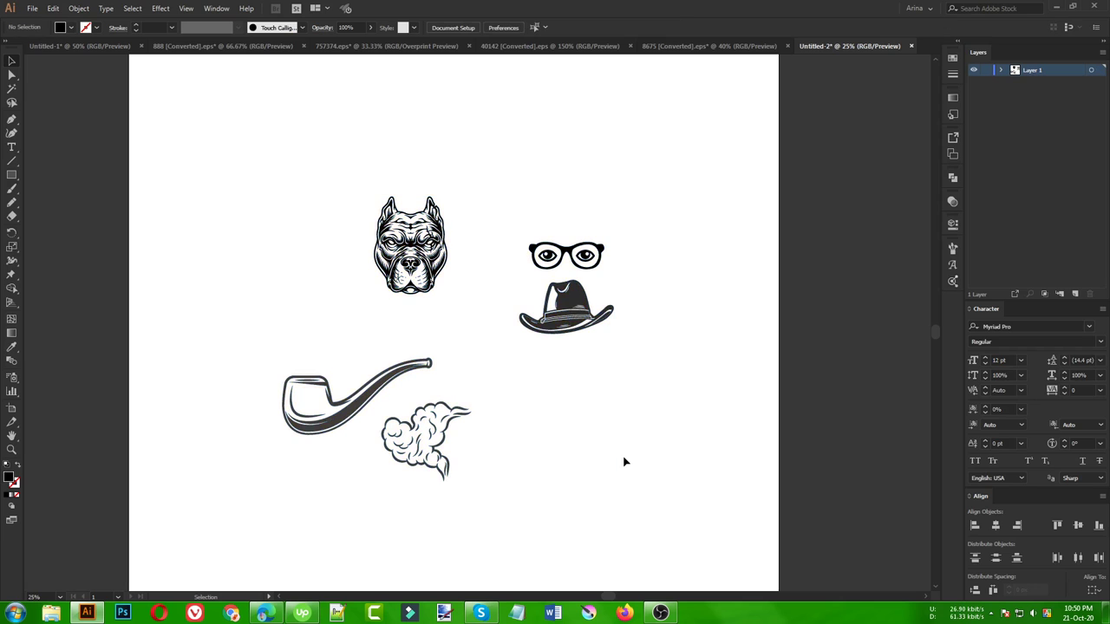
{"action": "left_click_drag", "start_coordinate": [459, 316], "coordinate": [325, 164]}
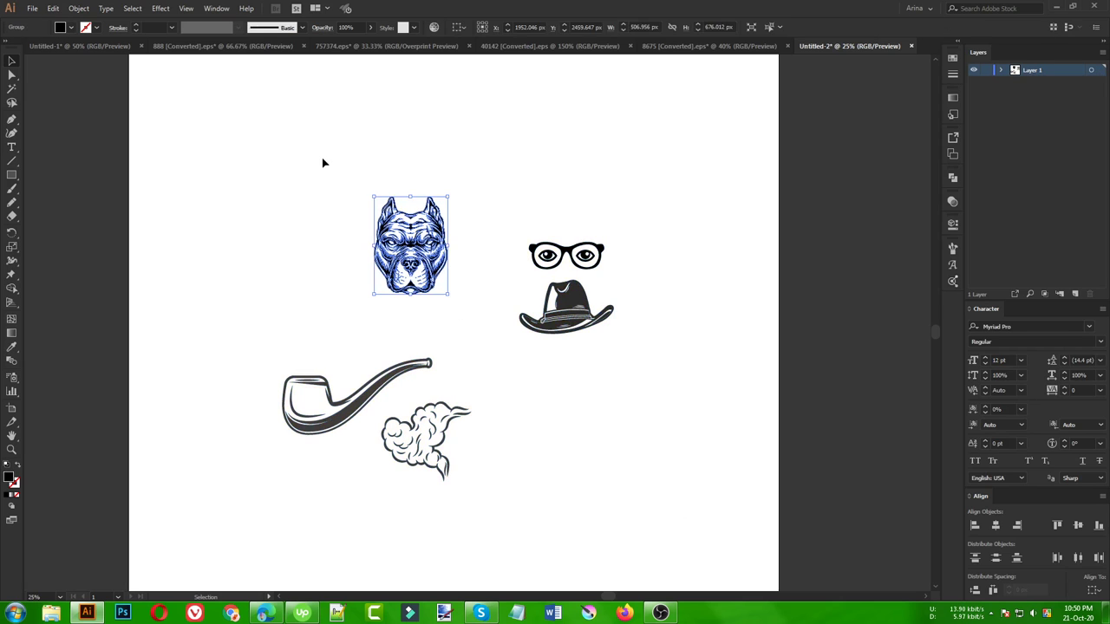
{"action": "left_click", "coordinate": [325, 164]}
{"action": "mouse_move", "coordinate": [287, 124]}
{"action": "left_mouse_down"}
{"action": "mouse_move", "coordinate": [492, 328]}
{"action": "mouse_move", "coordinate": [489, 303]}
{"action": "left_mouse_up"}
{"action": "mouse_move", "coordinate": [322, 137]}
{"action": "left_mouse_down"}
{"action": "mouse_move", "coordinate": [512, 354]}
{"action": "mouse_move", "coordinate": [498, 330]}
{"action": "left_mouse_up"}
{"action": "left_click", "coordinate": [496, 333]}
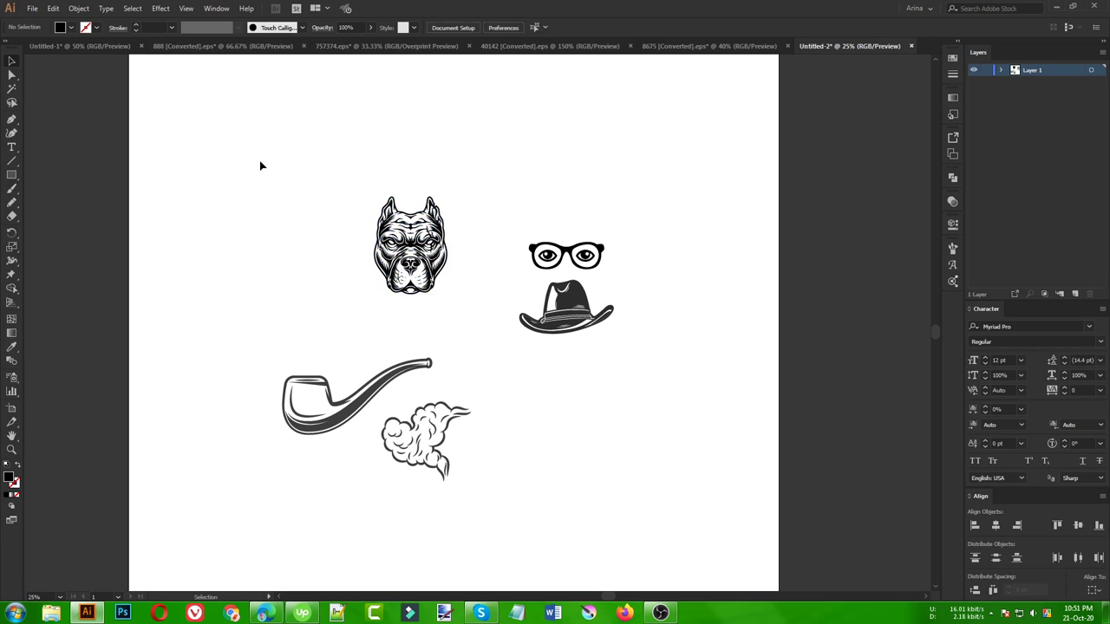
Step: Fill all the artwork pieces with solid black
{"action": "key", "text": "ctrl+minus"}
{"action": "left_click_drag", "start_coordinate": [235, 136], "coordinate": [563, 441]}
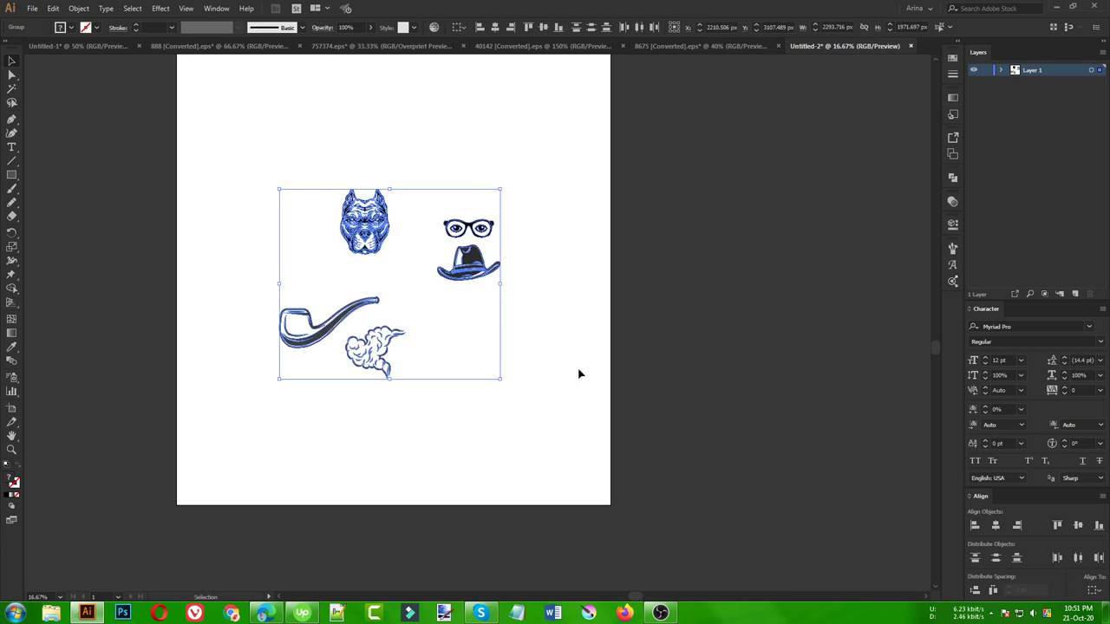
{"action": "left_click", "coordinate": [64, 31]}
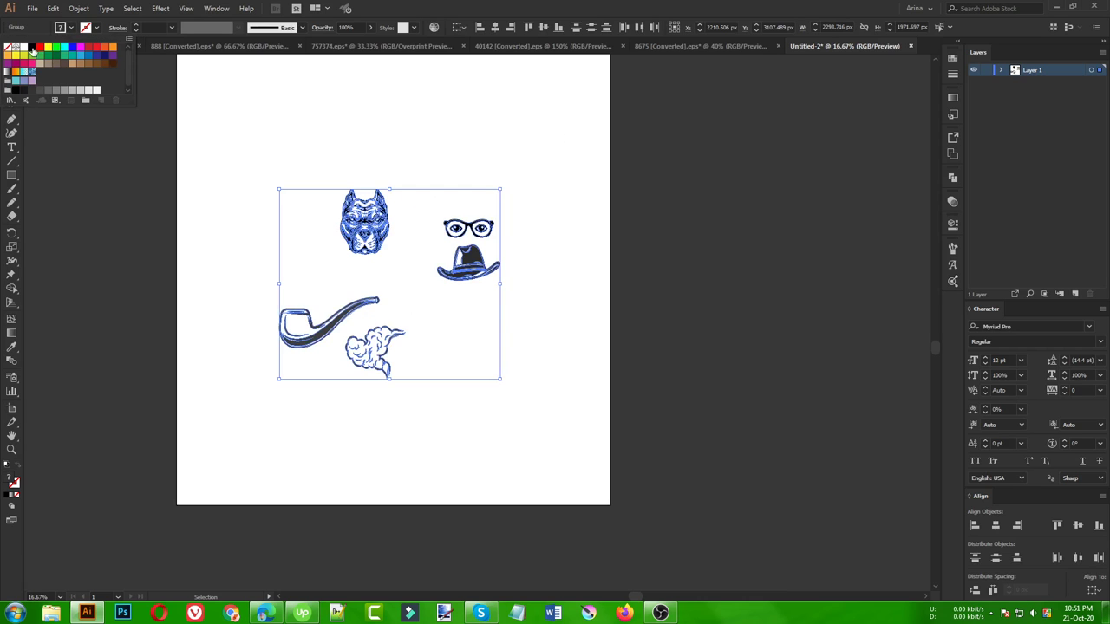
{"action": "left_click", "coordinate": [32, 48]}
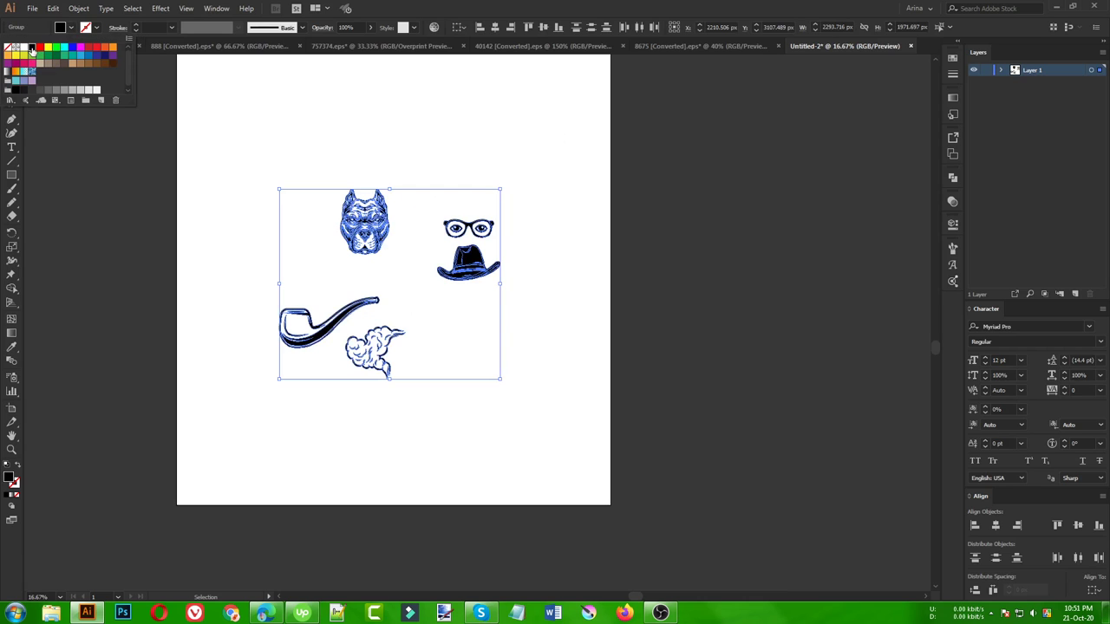
{"action": "left_click", "coordinate": [289, 110]}
{"action": "left_click", "coordinate": [290, 113]}
Step: Move the hat off the artboard to the right
{"action": "scroll", "coordinate": [367, 278], "scroll_direction": "up", "scroll_amount": 1}
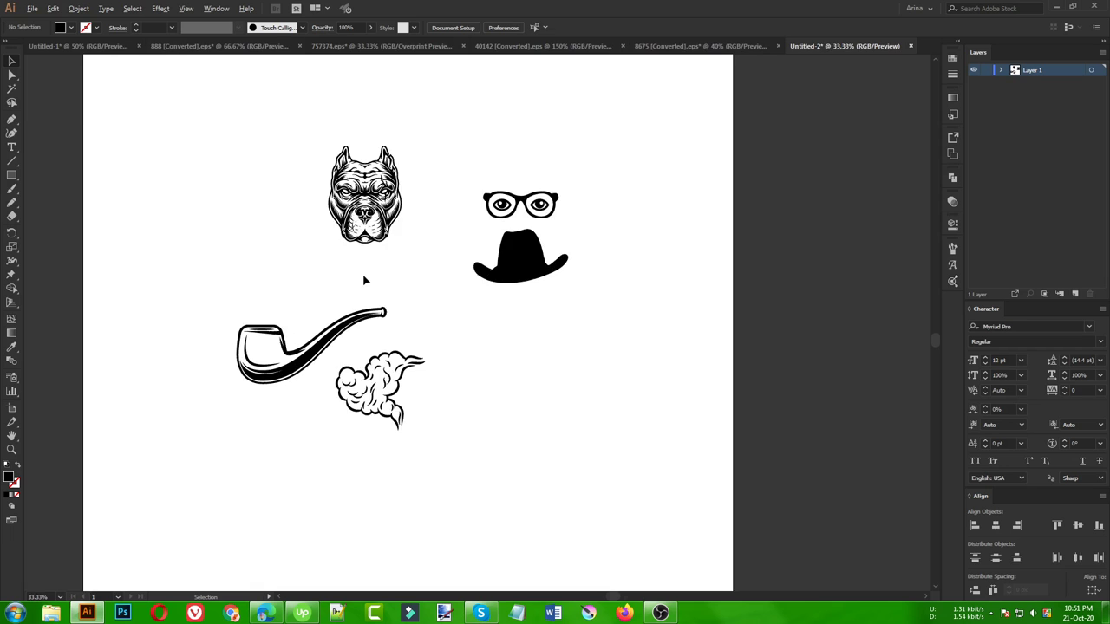
{"action": "scroll", "coordinate": [367, 279], "scroll_direction": "up", "scroll_amount": 1}
{"action": "scroll", "coordinate": [593, 252], "scroll_direction": "up", "scroll_amount": 1}
{"action": "scroll", "coordinate": [592, 252], "scroll_direction": "up", "scroll_amount": 2}
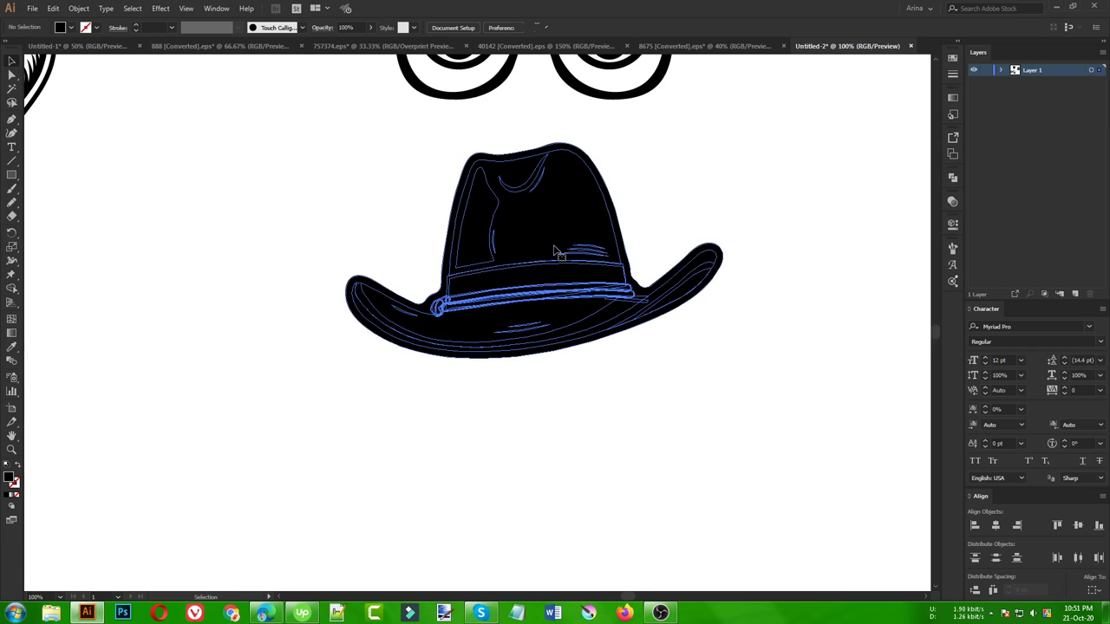
{"action": "left_click", "coordinate": [560, 251]}
{"action": "scroll", "coordinate": [523, 258], "scroll_direction": "down", "scroll_amount": 2}
{"action": "left_click", "coordinate": [541, 376]}
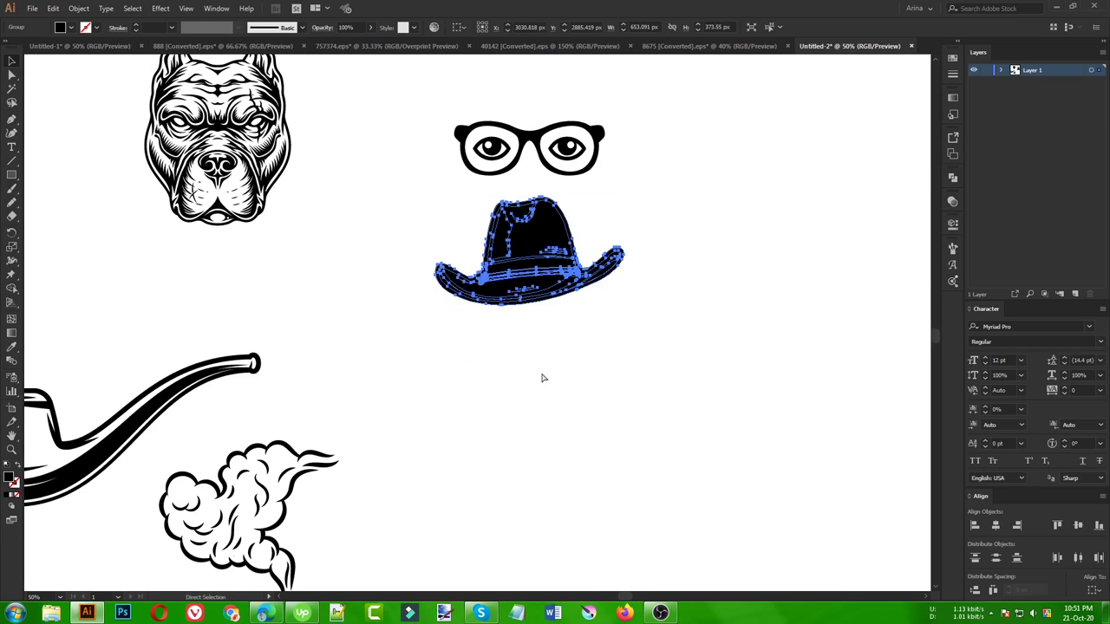
{"action": "scroll", "coordinate": [453, 303], "scroll_direction": "down", "scroll_amount": 3}
{"action": "left_click_drag", "start_coordinate": [488, 286], "coordinate": [694, 305]}
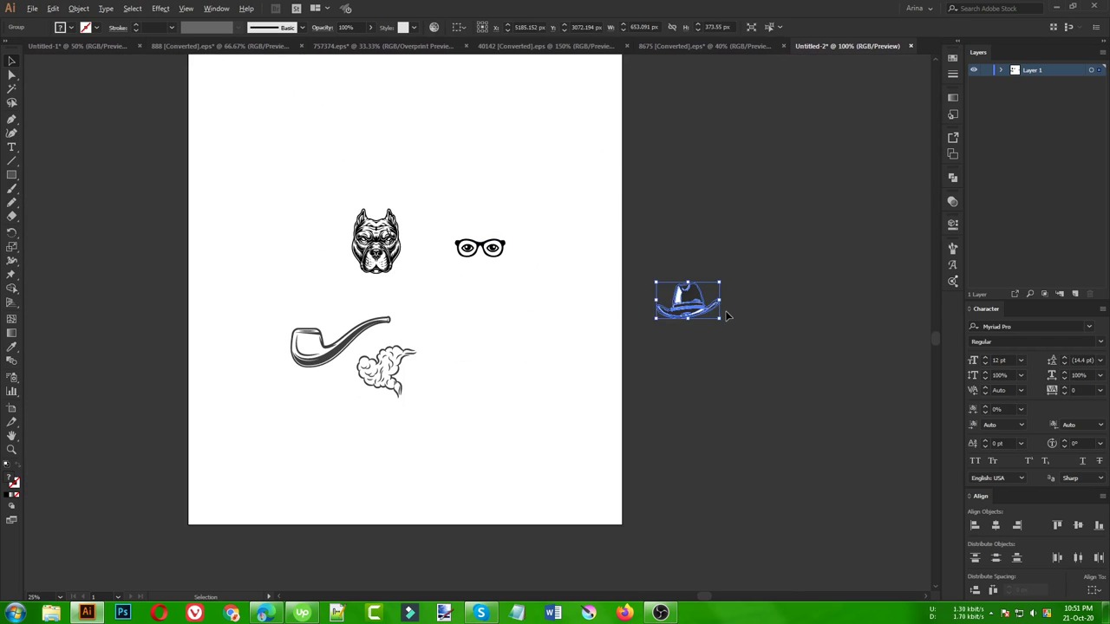
Step: Select the hat's white shapes by matching colour and try merging them, then undo
{"action": "key", "text": "ctrl+1"}
{"action": "left_click", "coordinate": [515, 434]}
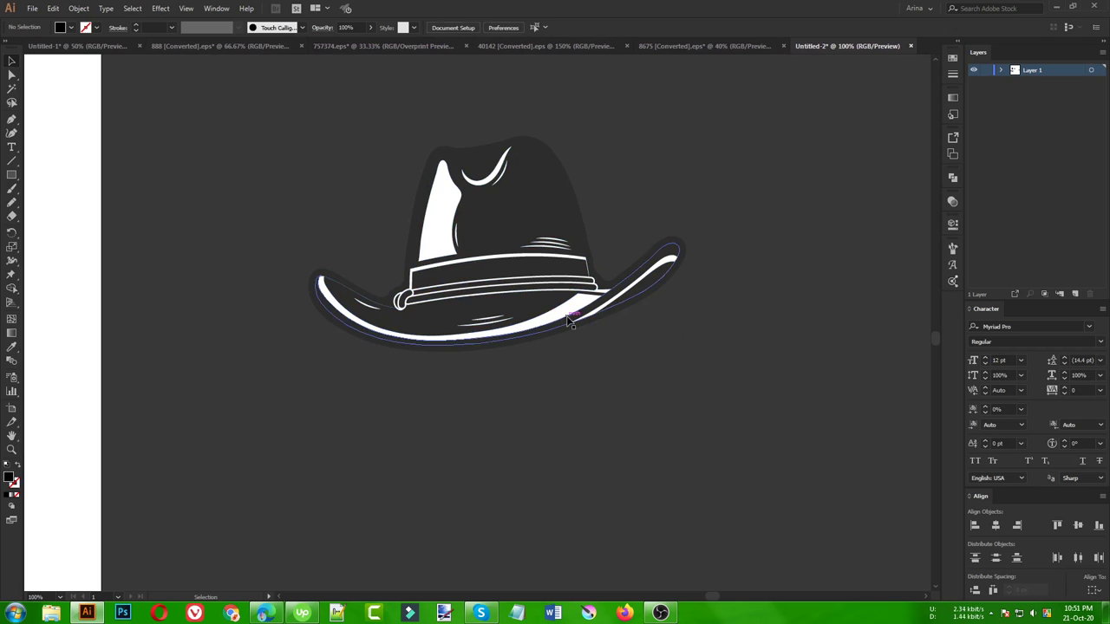
{"action": "scroll", "coordinate": [570, 321], "scroll_direction": "up", "scroll_amount": 2}
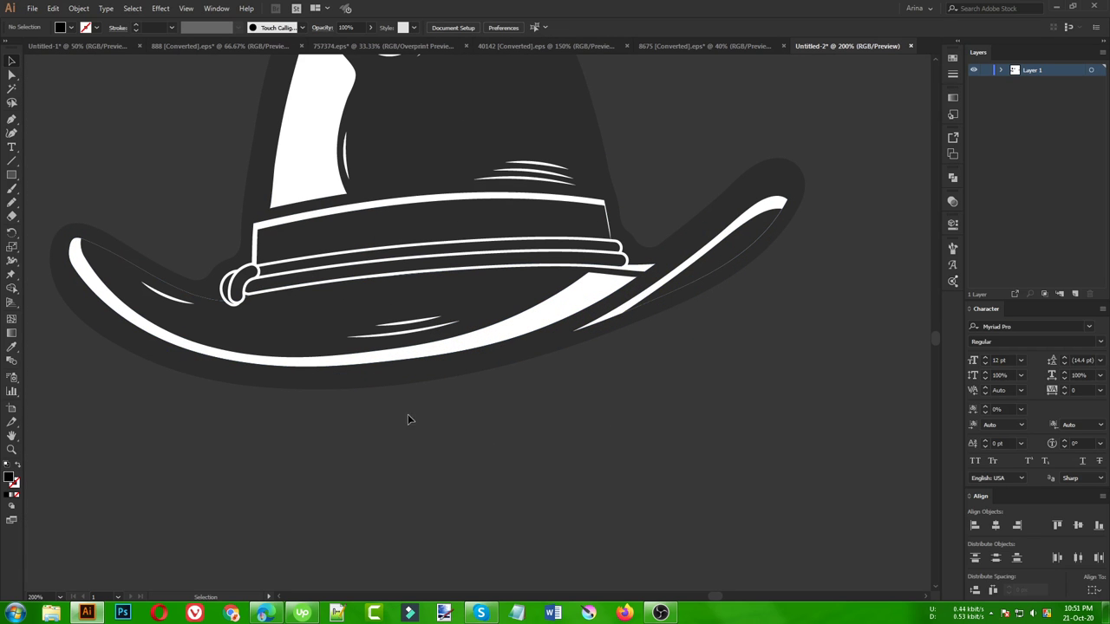
{"action": "scroll", "coordinate": [459, 391], "scroll_direction": "up", "scroll_amount": 2}
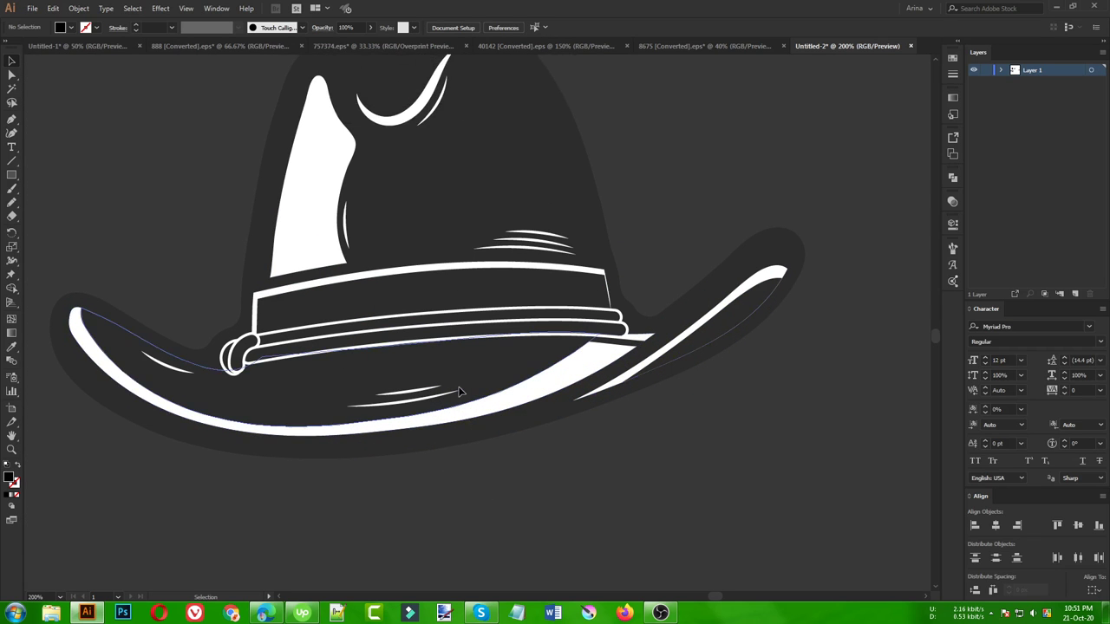
{"action": "scroll", "coordinate": [389, 265], "scroll_direction": "up", "scroll_amount": 1}
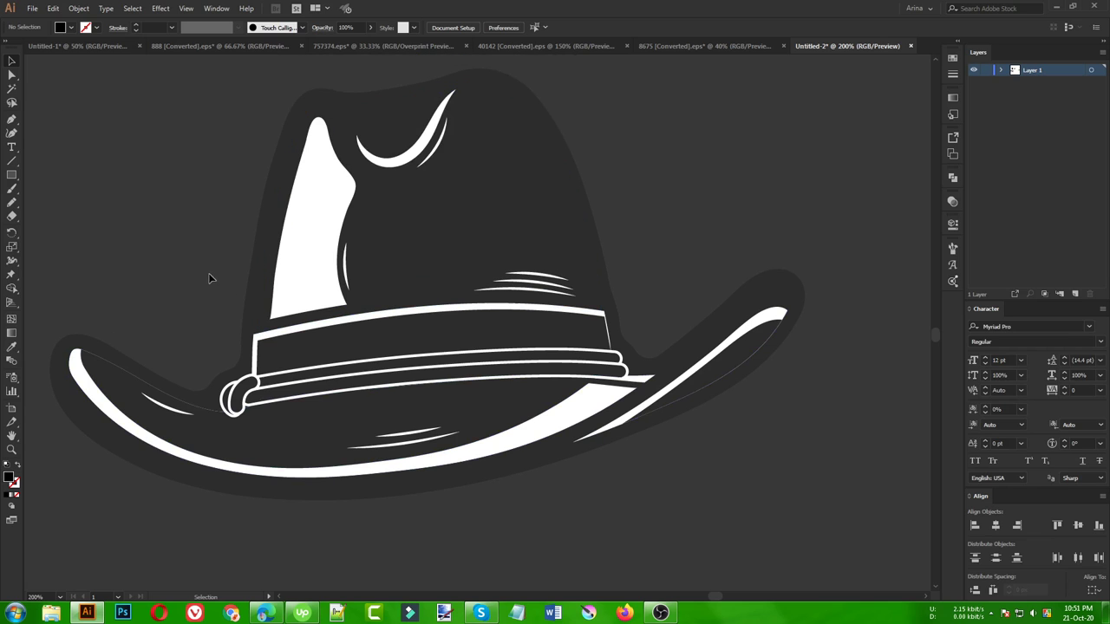
{"action": "left_click", "coordinate": [12, 87]}
{"action": "left_click", "coordinate": [318, 250]}
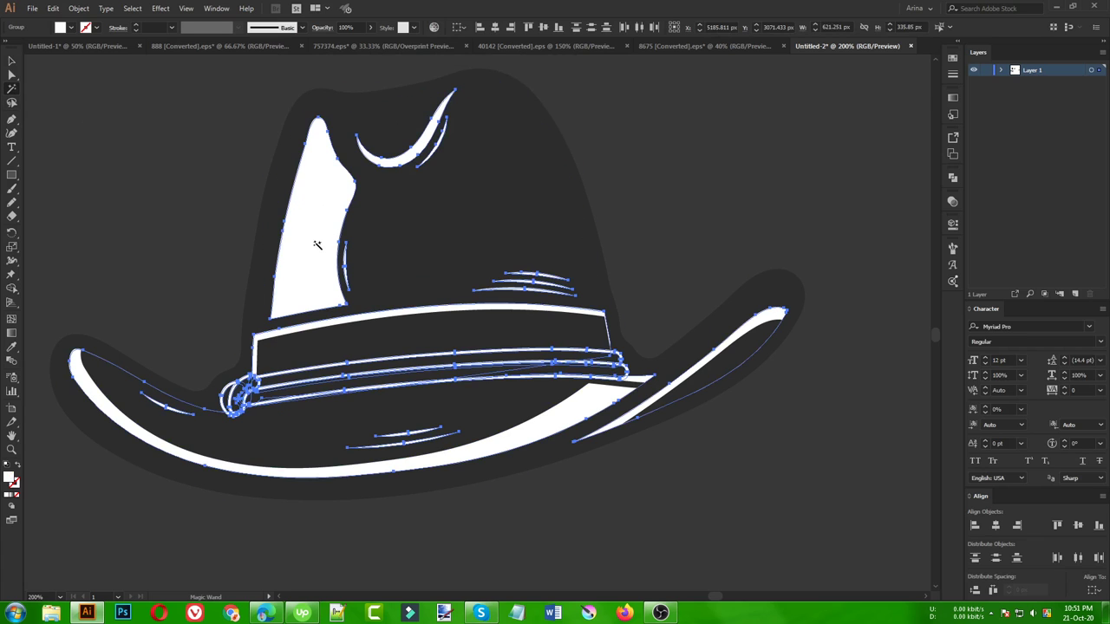
{"action": "left_click", "coordinate": [951, 178]}
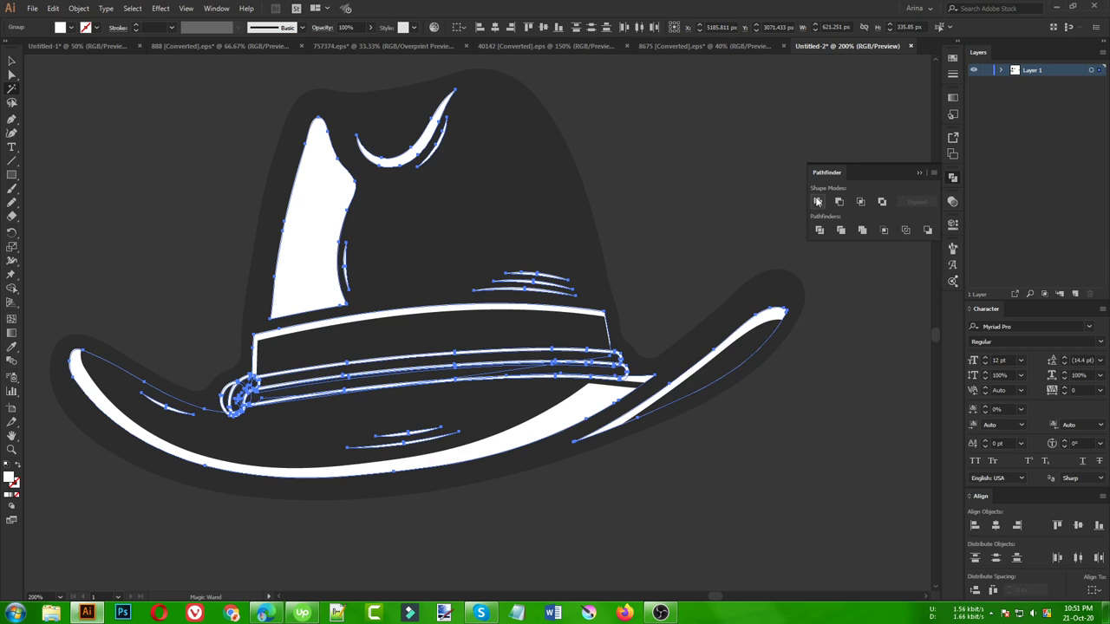
{"action": "left_click", "coordinate": [817, 202]}
{"action": "key", "text": "ctrl+z"}
Step: With Shape Builder, merge the crown highlight and remove the right brim's white stroke
{"action": "key", "text": "v"}
{"action": "left_click", "coordinate": [468, 515]}
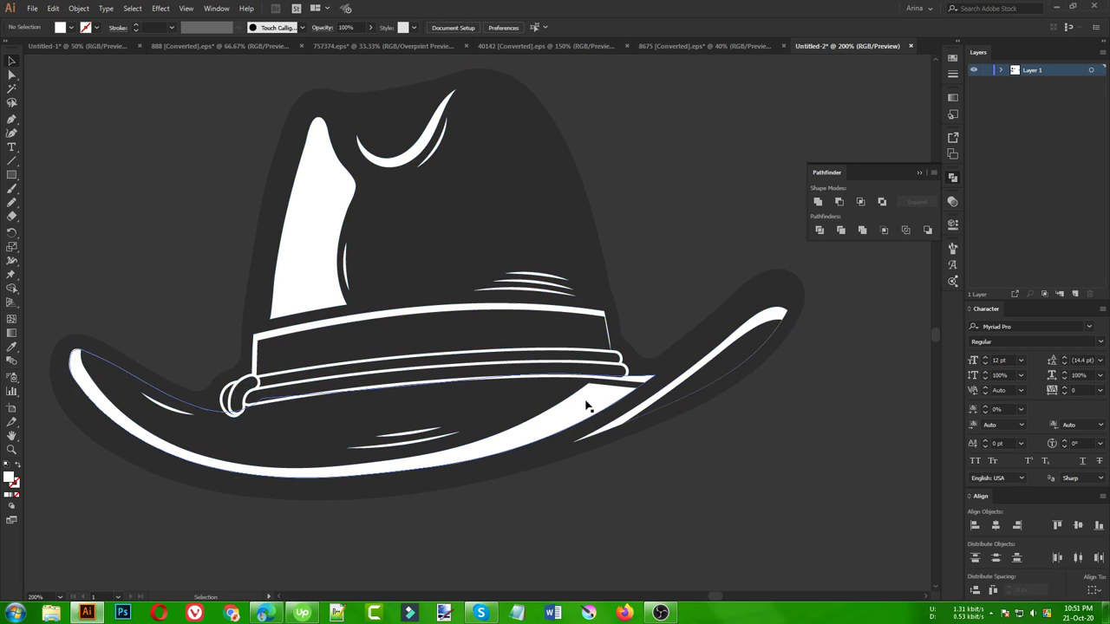
{"action": "left_click", "coordinate": [586, 406]}
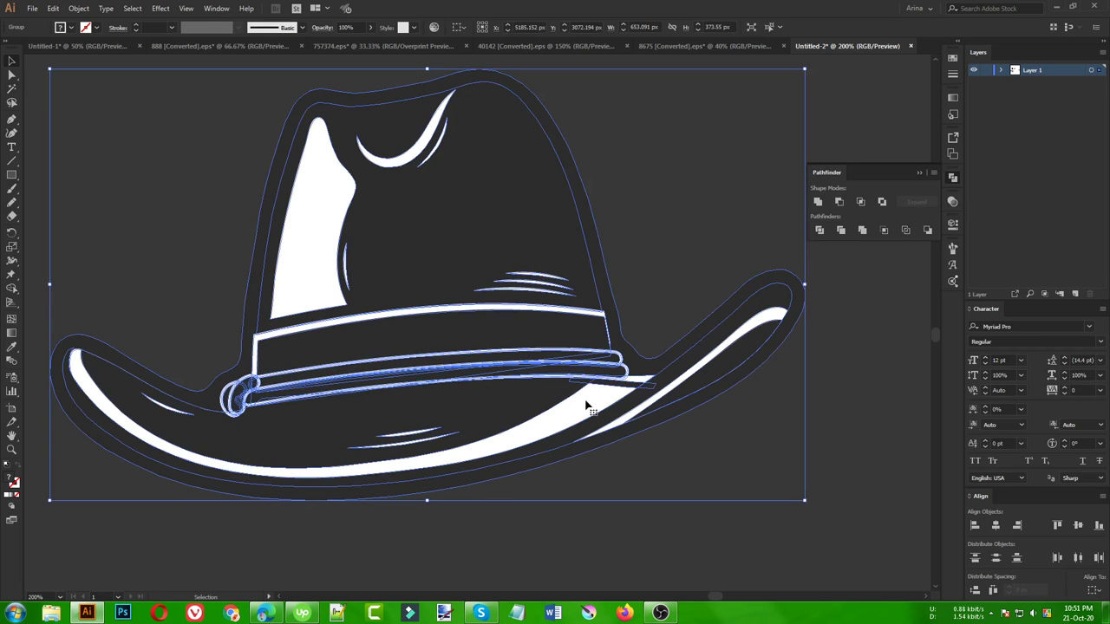
{"action": "left_click", "coordinate": [198, 245]}
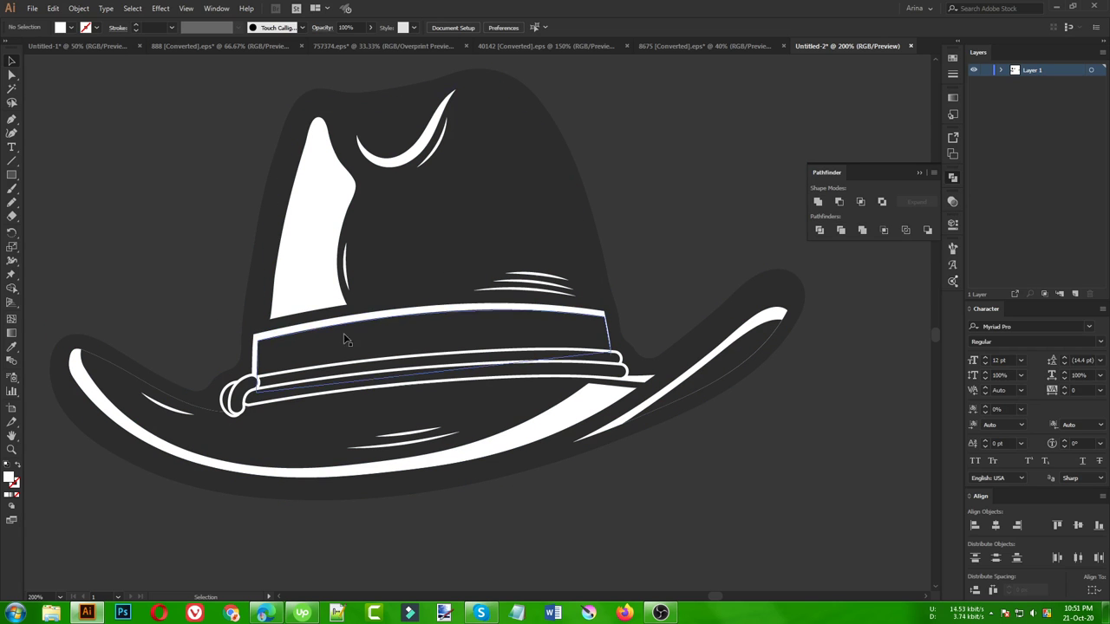
{"action": "left_click_drag", "start_coordinate": [137, 104], "coordinate": [644, 531]}
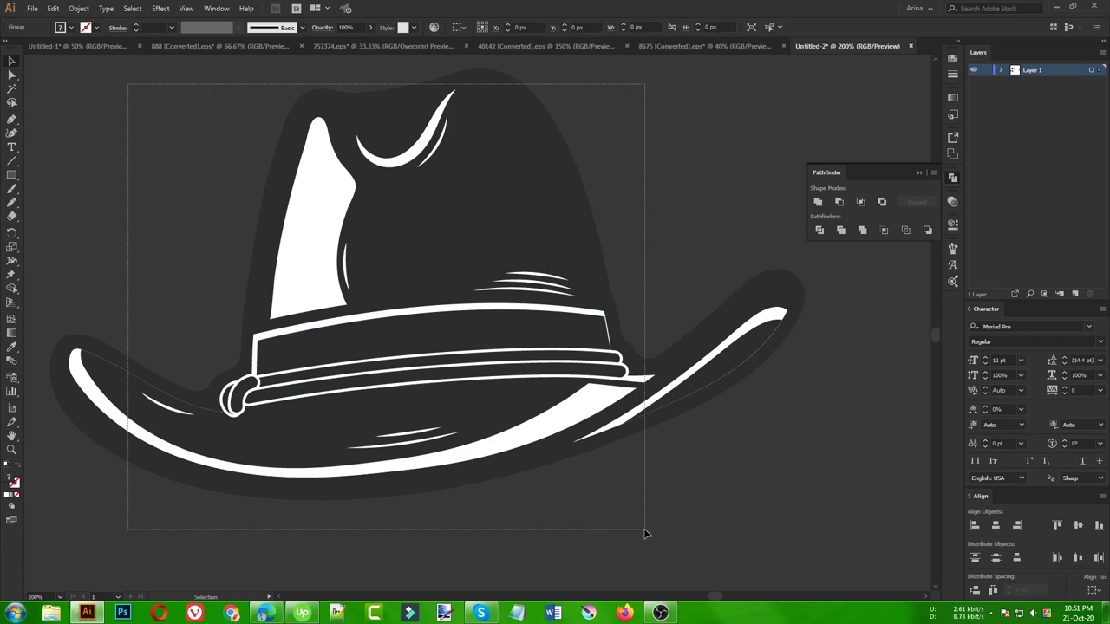
{"action": "key", "text": "shift+m"}
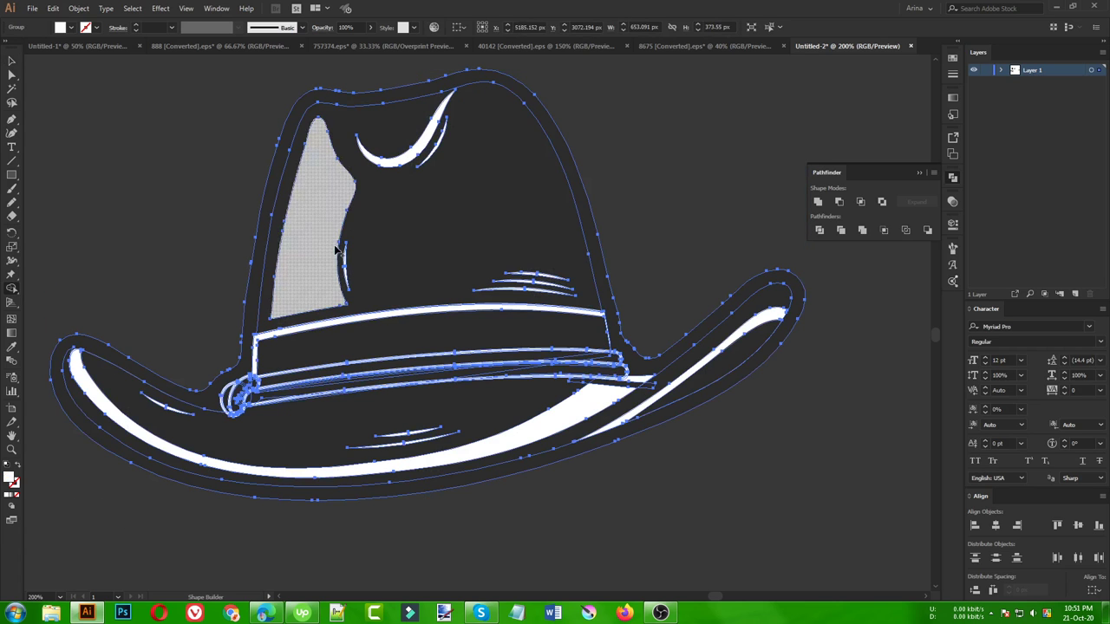
{"action": "left_click", "coordinate": [319, 255], "text": "alt"}
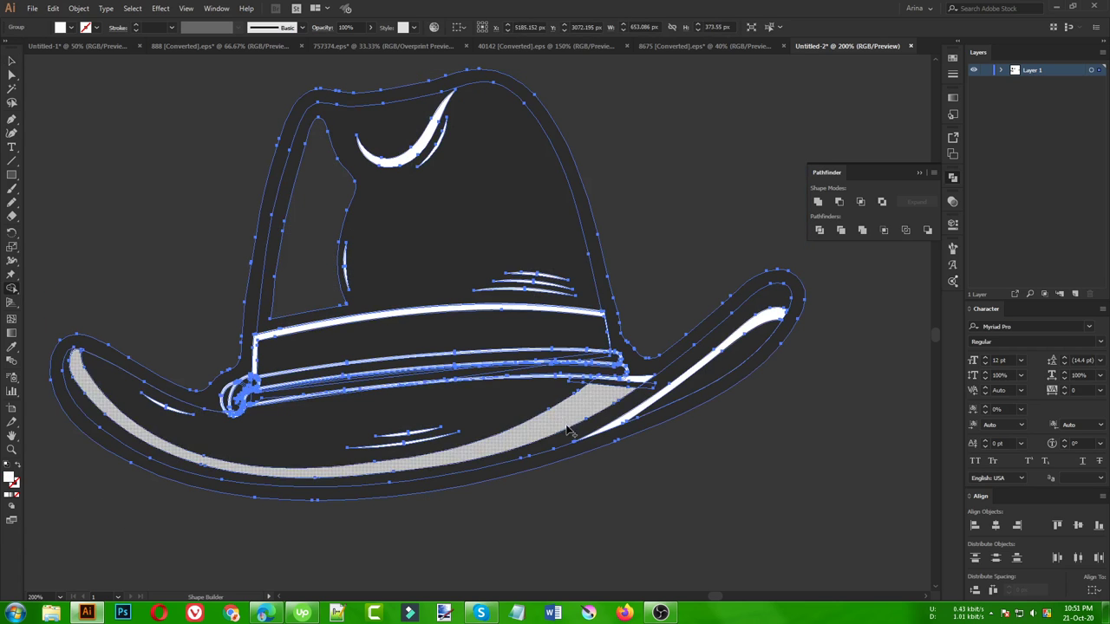
{"action": "scroll", "coordinate": [681, 386], "scroll_direction": "up", "scroll_amount": 2}
{"action": "left_click", "coordinate": [681, 386], "text": "alt"}
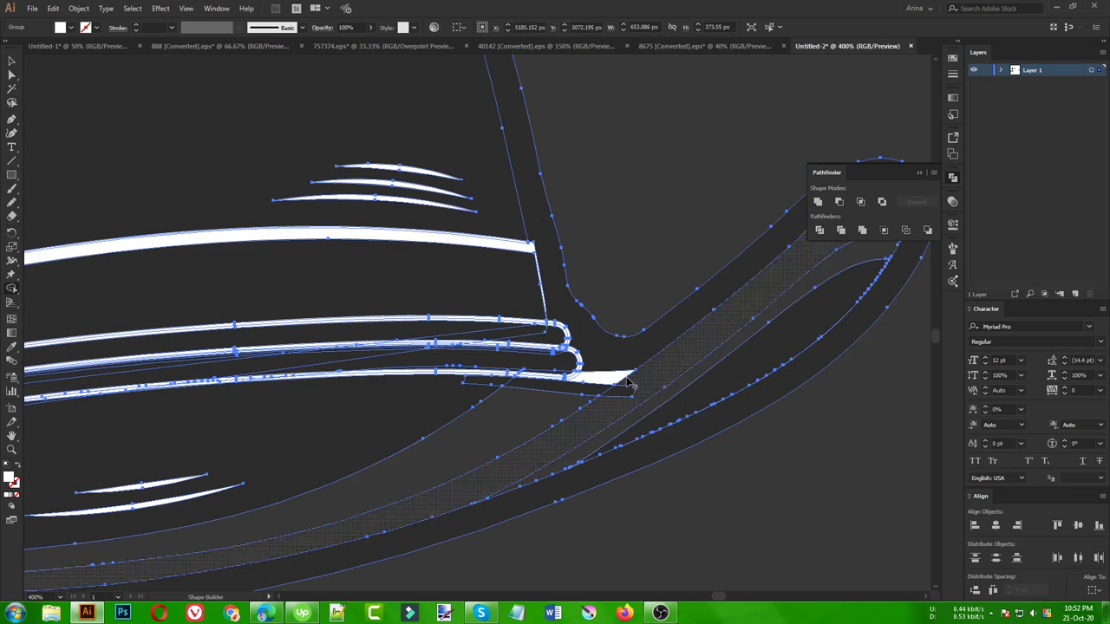
{"action": "scroll", "coordinate": [618, 381], "scroll_direction": "down", "scroll_amount": 2}
Step: Undo to restore the white highlights on the crown and brim, and zoom out
{"action": "key", "text": "v"}
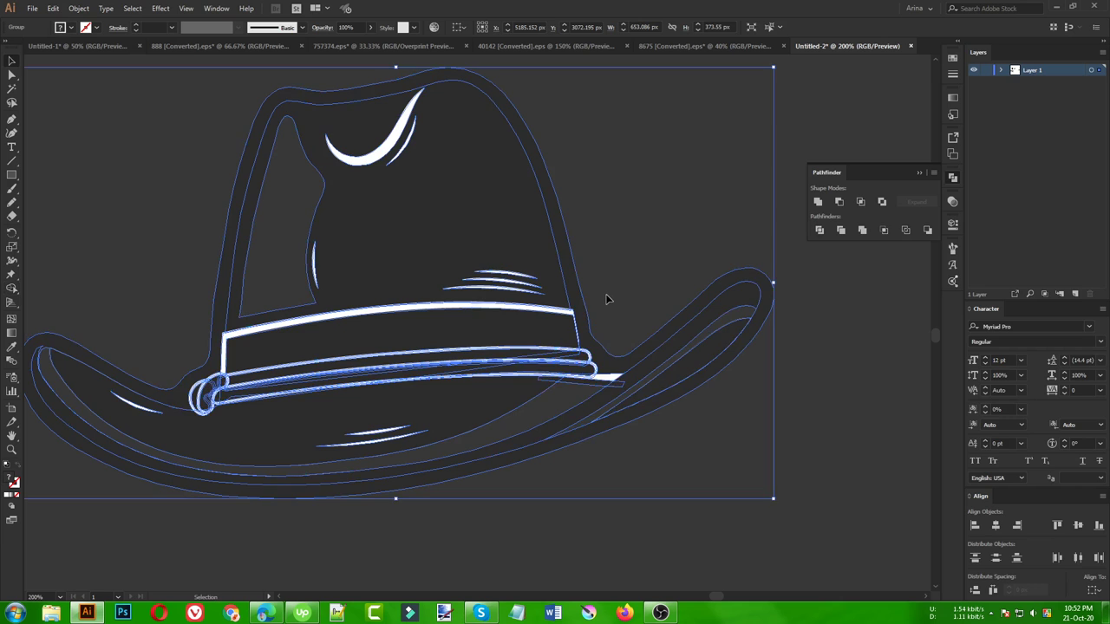
{"action": "left_click", "coordinate": [607, 300]}
{"action": "left_click", "coordinate": [282, 394]}
{"action": "key", "text": "x"}
{"action": "key", "text": "ctrl+z"}
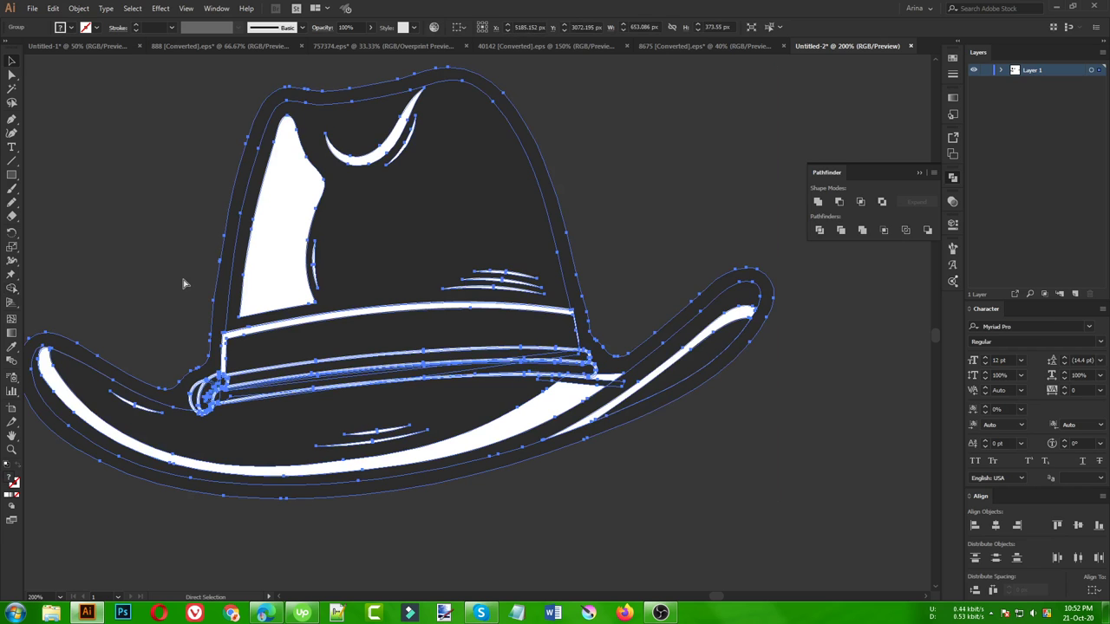
{"action": "key", "text": "ctrl+minus"}
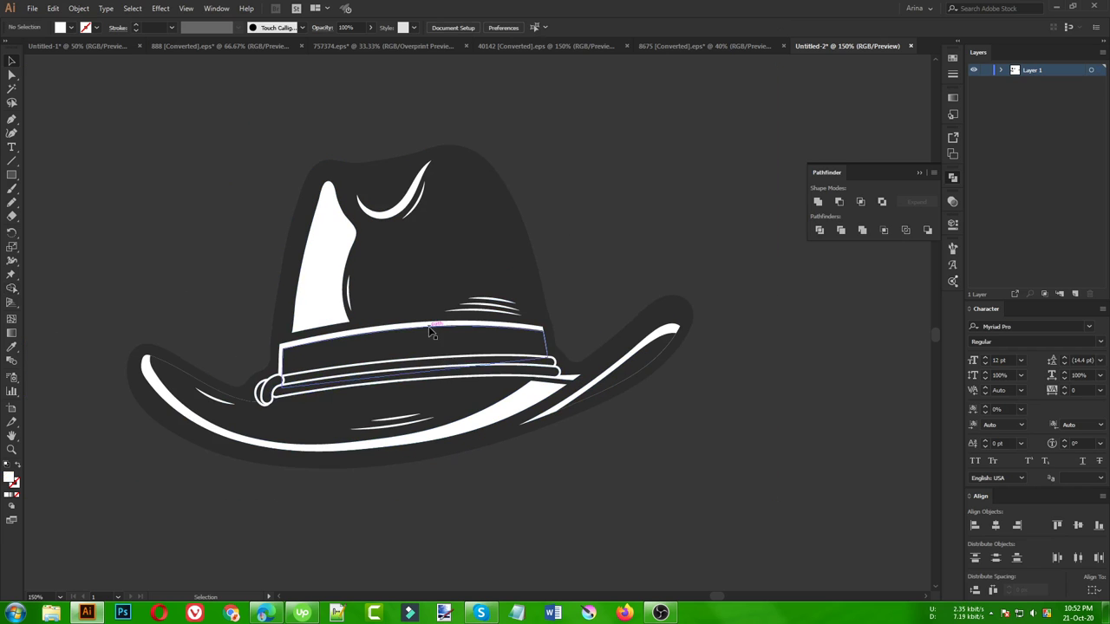
Step: Select all hat parts and expand the hat artwork via the Object menu
{"action": "left_click", "coordinate": [320, 300]}
{"action": "left_click_drag", "start_coordinate": [223, 154], "coordinate": [544, 476]}
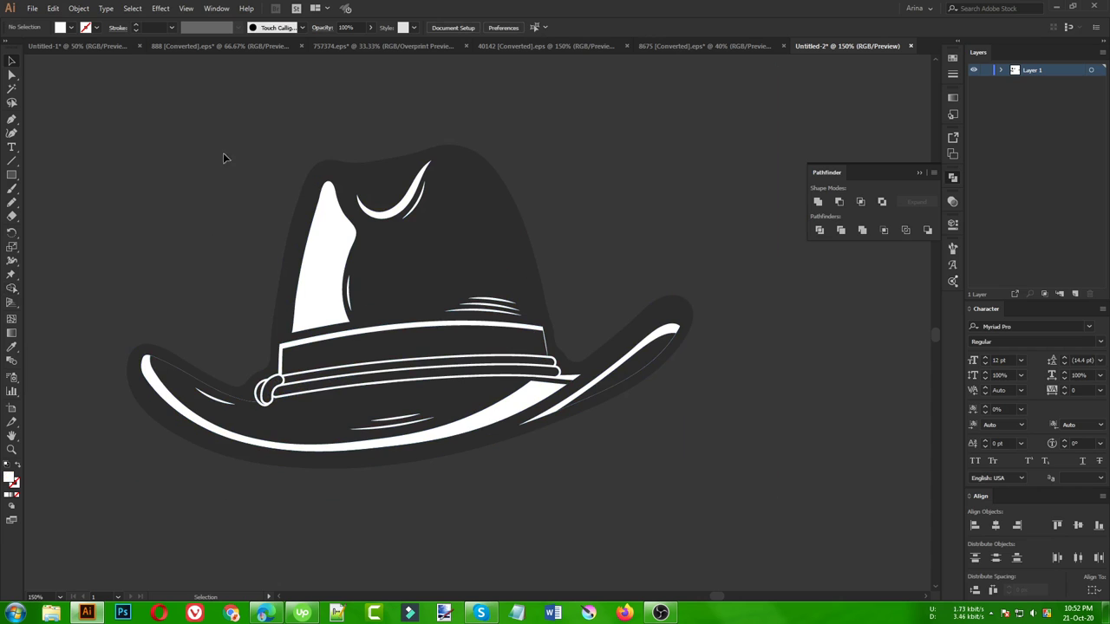
{"action": "left_click", "coordinate": [79, 8]}
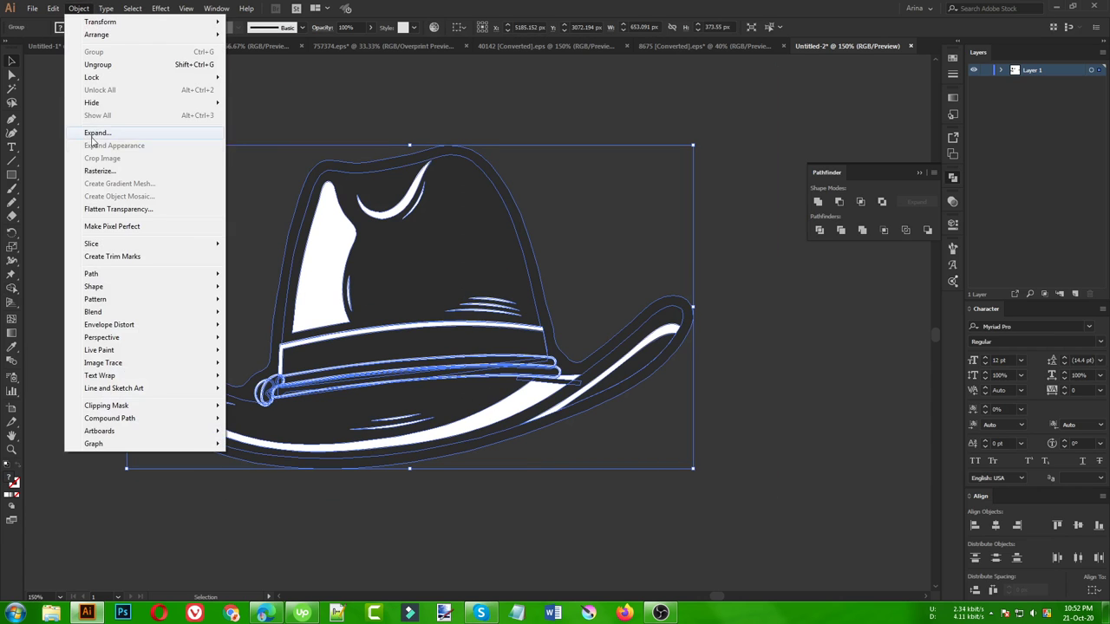
{"action": "left_click", "coordinate": [94, 131]}
{"action": "left_click", "coordinate": [264, 267]}
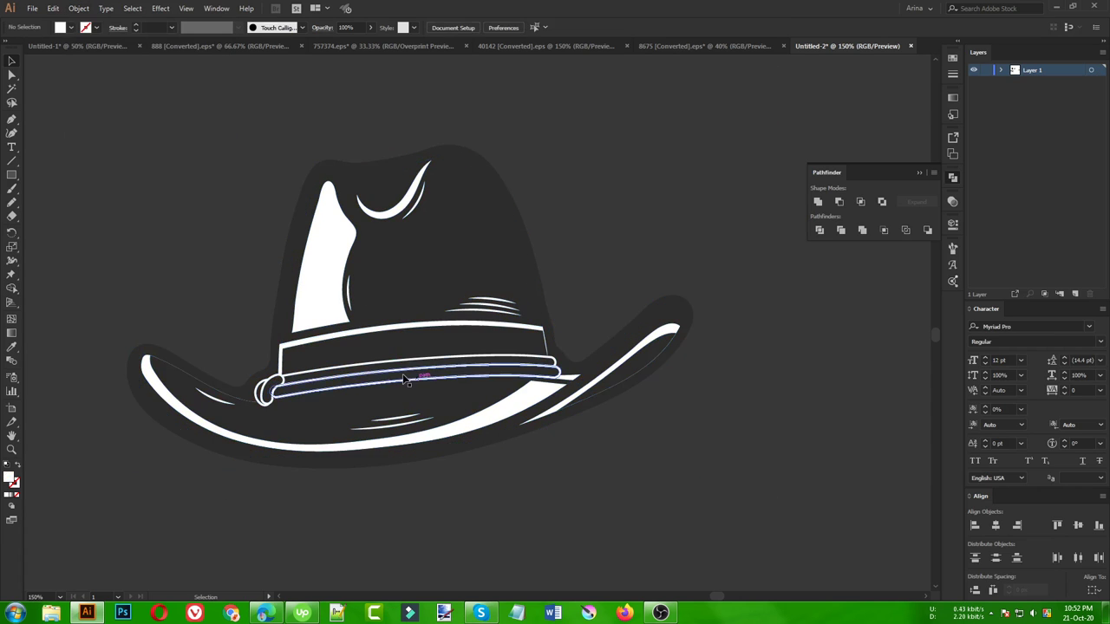
{"action": "left_click", "coordinate": [329, 394]}
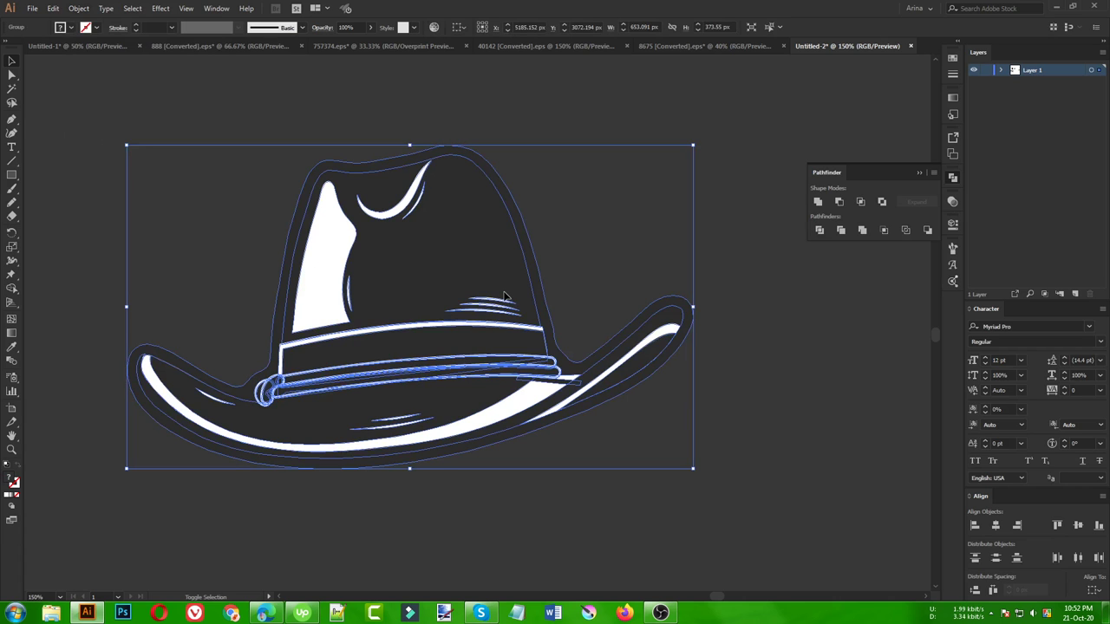
Step: With Shape Builder, merge the brim stripe, crown highlight and top stripe into the dark hat
{"action": "key", "text": "shift+m"}
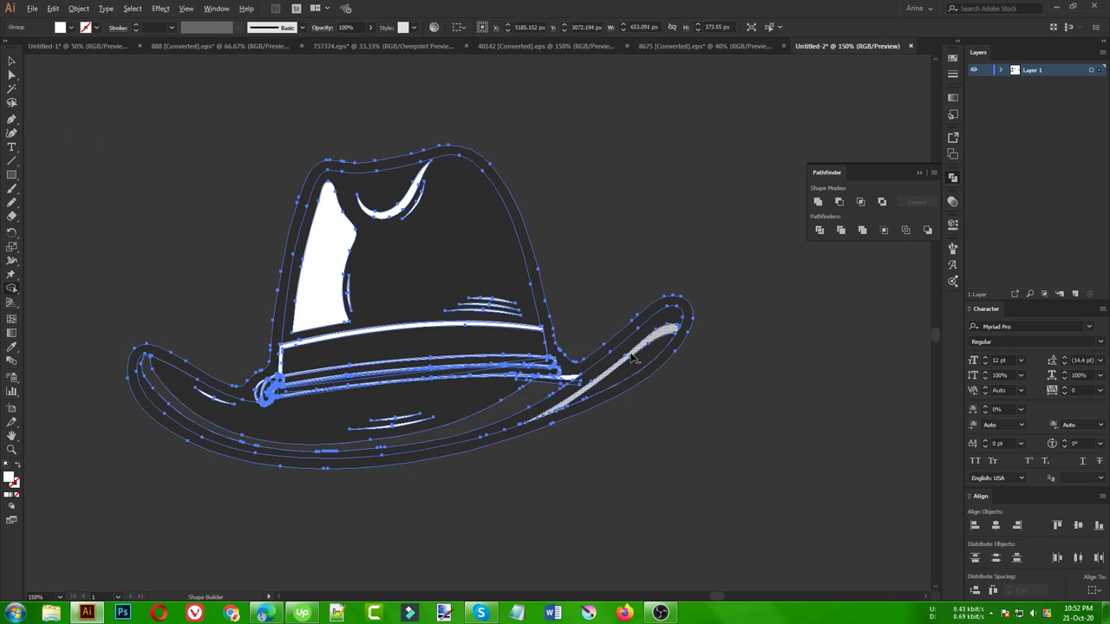
{"action": "scroll", "coordinate": [631, 355], "scroll_direction": "up", "scroll_amount": 2}
{"action": "left_click_drag", "start_coordinate": [659, 341], "coordinate": [498, 405]}
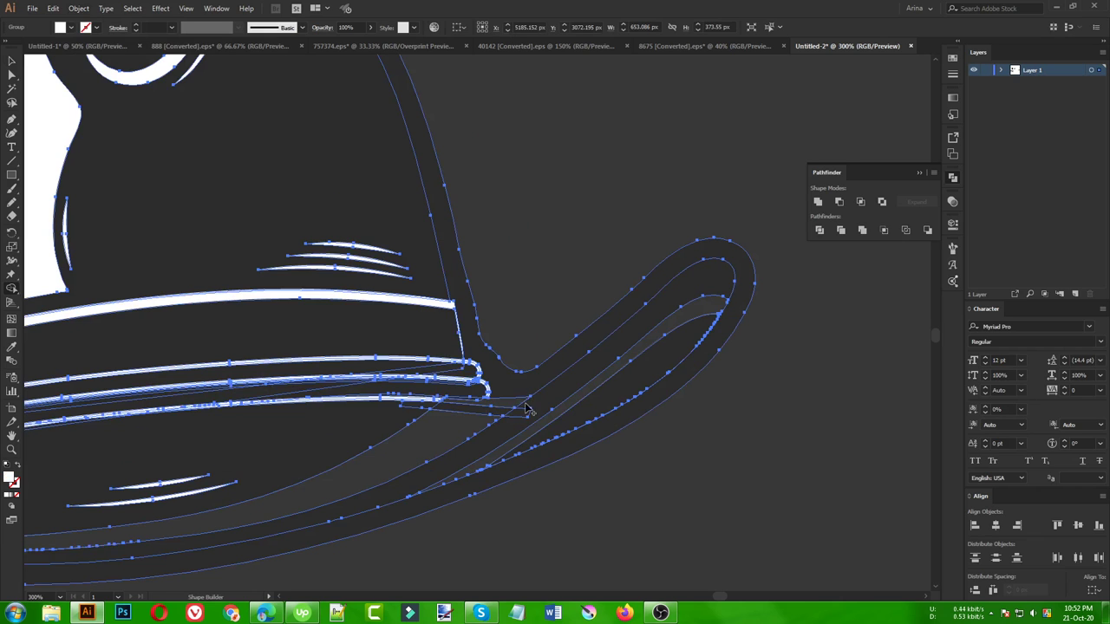
{"action": "scroll", "coordinate": [476, 406], "scroll_direction": "down", "scroll_amount": 2}
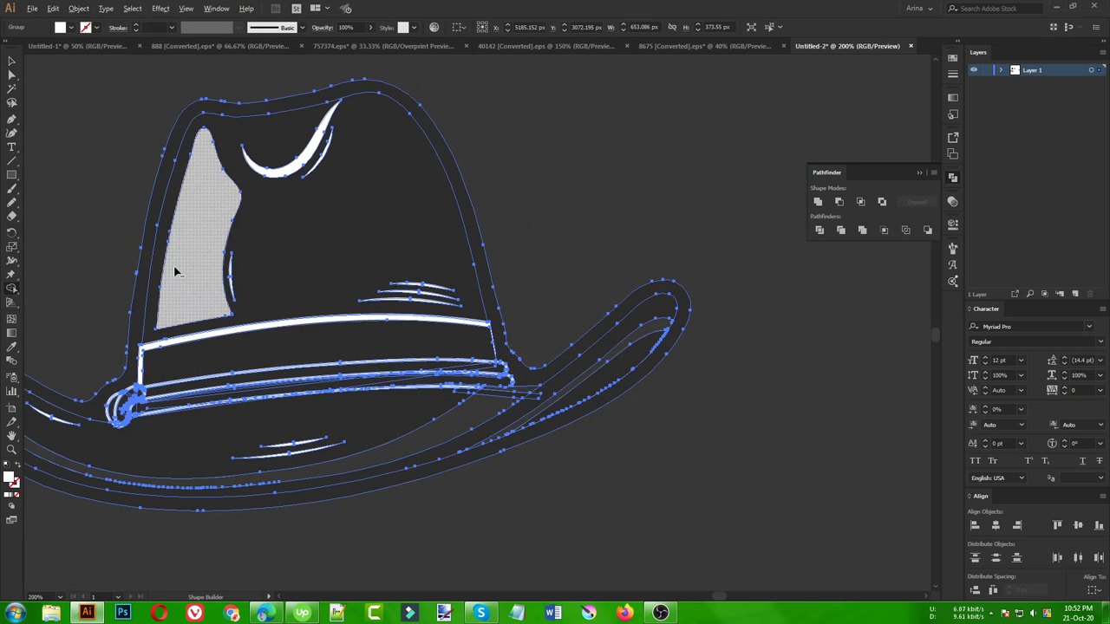
{"action": "left_click_drag", "start_coordinate": [174, 265], "coordinate": [260, 186]}
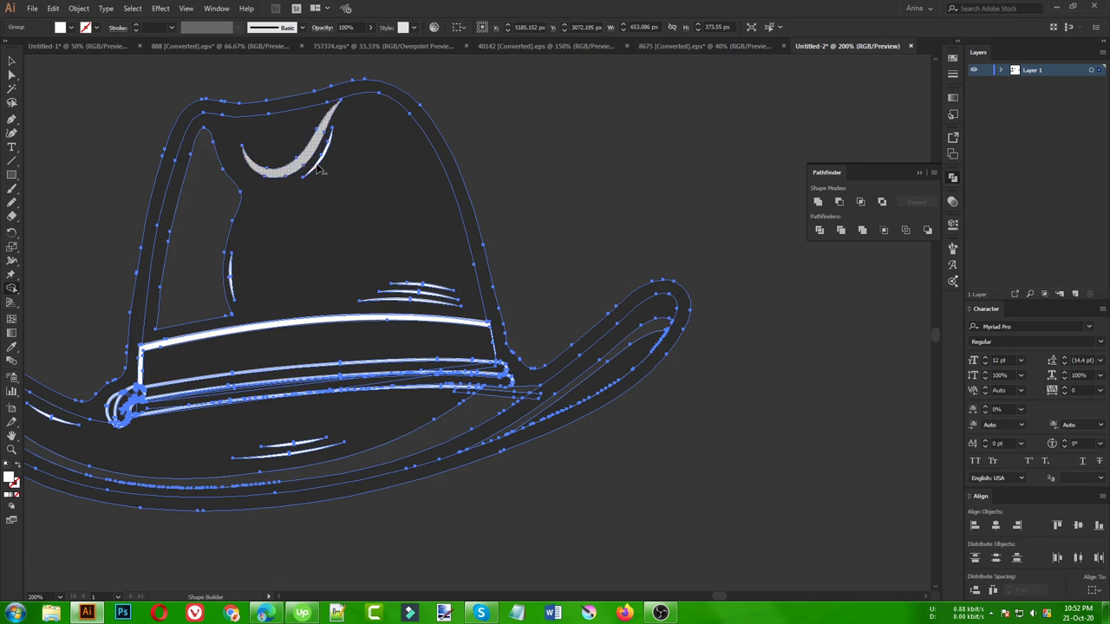
{"action": "scroll", "coordinate": [318, 166], "scroll_direction": "up", "scroll_amount": 1}
{"action": "scroll", "coordinate": [321, 162], "scroll_direction": "up", "scroll_amount": 2}
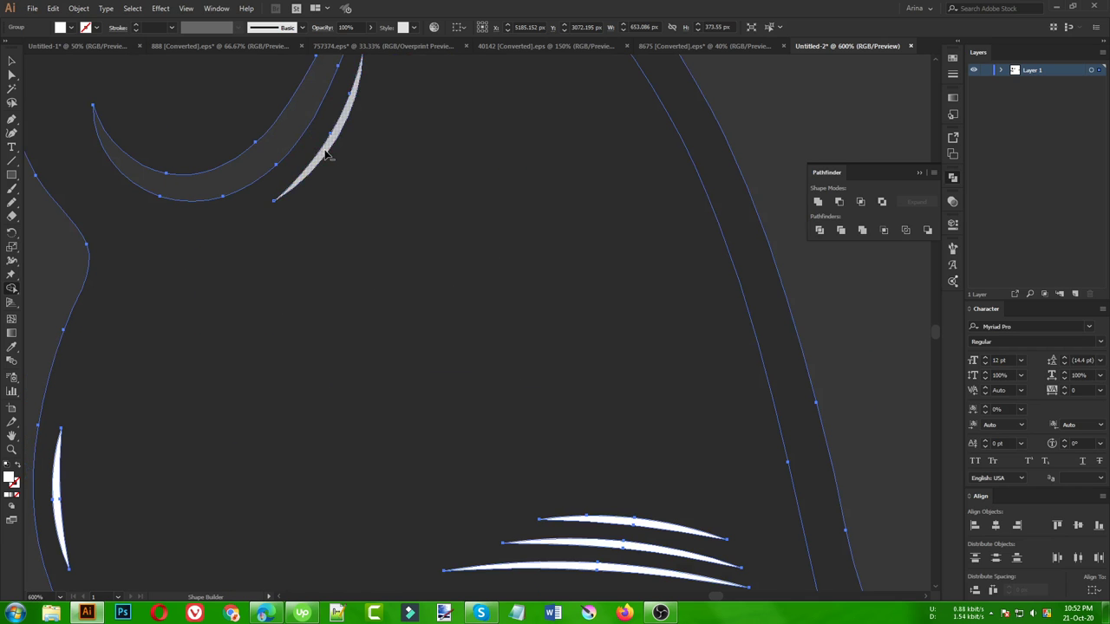
{"action": "scroll", "coordinate": [417, 312], "scroll_direction": "down", "scroll_amount": 1}
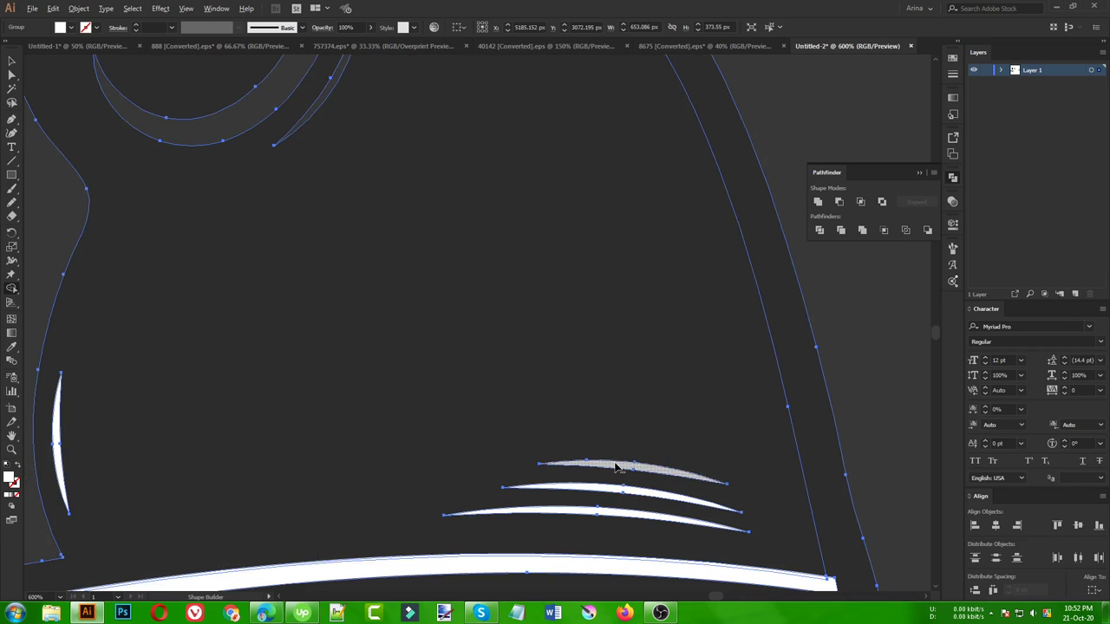
{"action": "left_click_drag", "start_coordinate": [615, 495], "coordinate": [611, 492]}
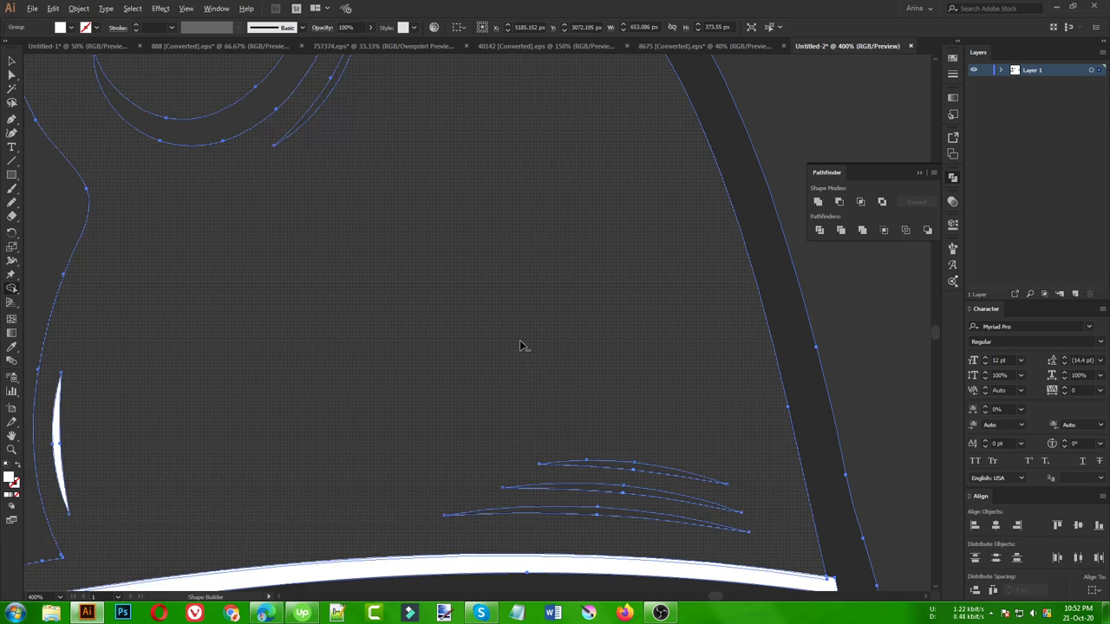
{"action": "scroll", "coordinate": [519, 340], "scroll_direction": "down", "scroll_amount": 3}
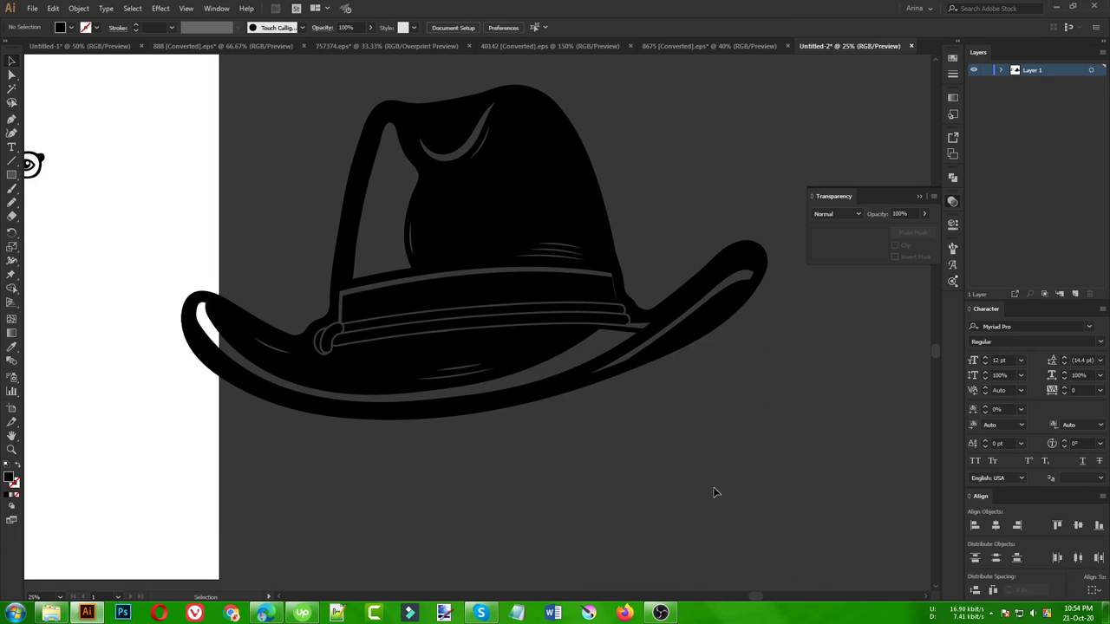
Step: Shrink the hat proportionally and place it above the glasses
{"action": "scroll", "coordinate": [588, 471], "scroll_direction": "down", "scroll_amount": 1}
{"action": "left_click", "coordinate": [612, 425]}
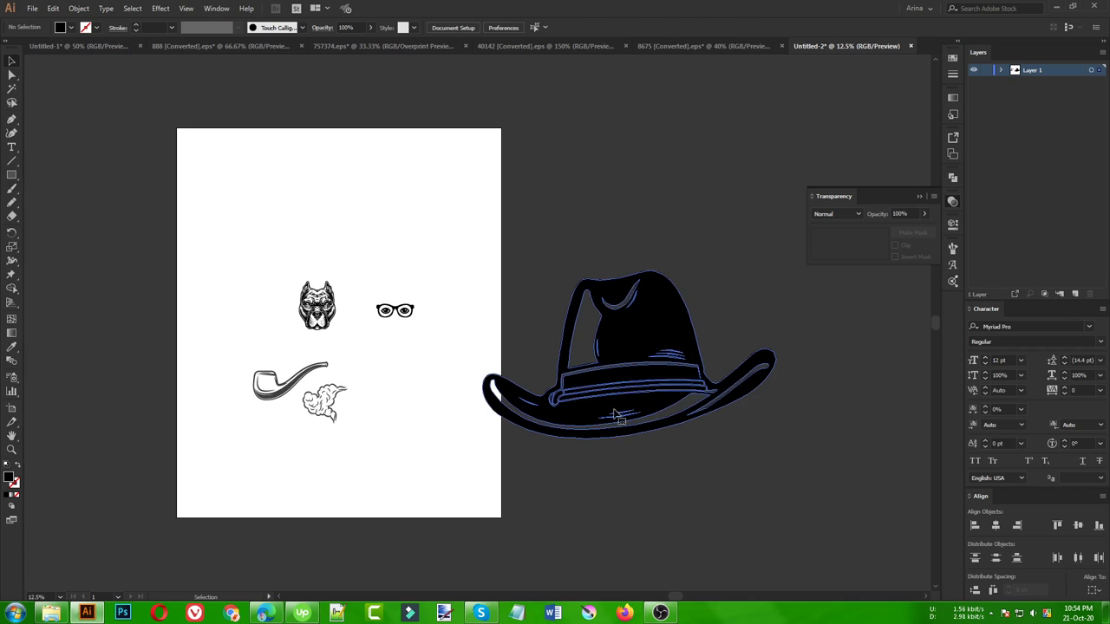
{"action": "mouse_move", "coordinate": [776, 364]}
{"action": "left_mouse_down"}
{"action": "mouse_move", "coordinate": [585, 364]}
{"action": "mouse_move", "coordinate": [407, 241]}
{"action": "left_mouse_up"}
{"action": "left_click", "coordinate": [424, 285]}
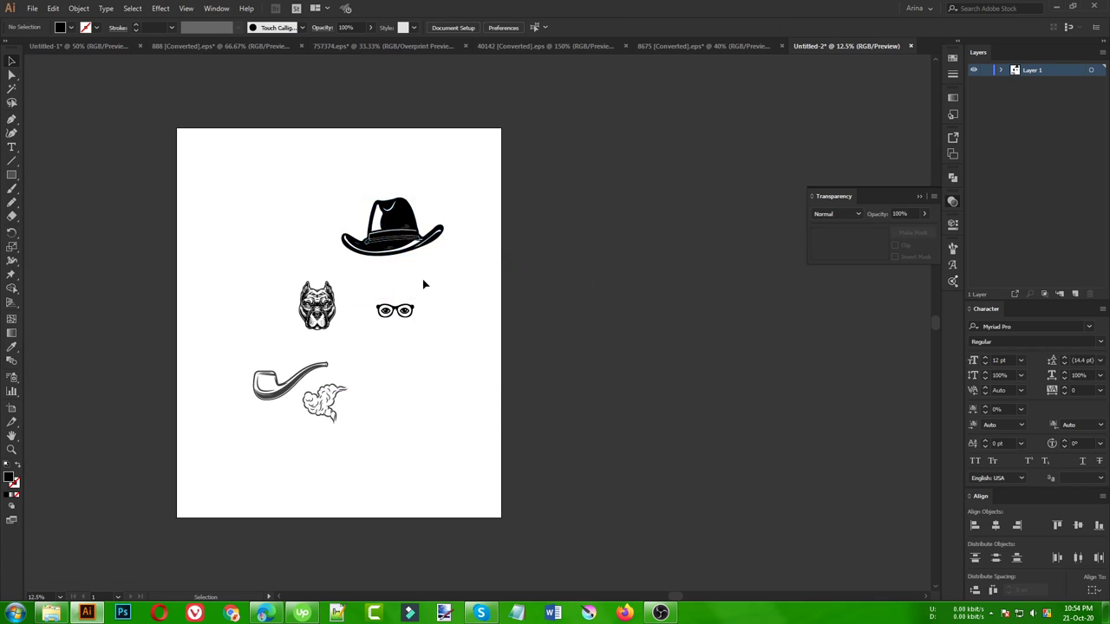
Step: Fill all the artwork on the artboard with black, then reselect it
{"action": "left_click_drag", "start_coordinate": [193, 170], "coordinate": [539, 503]}
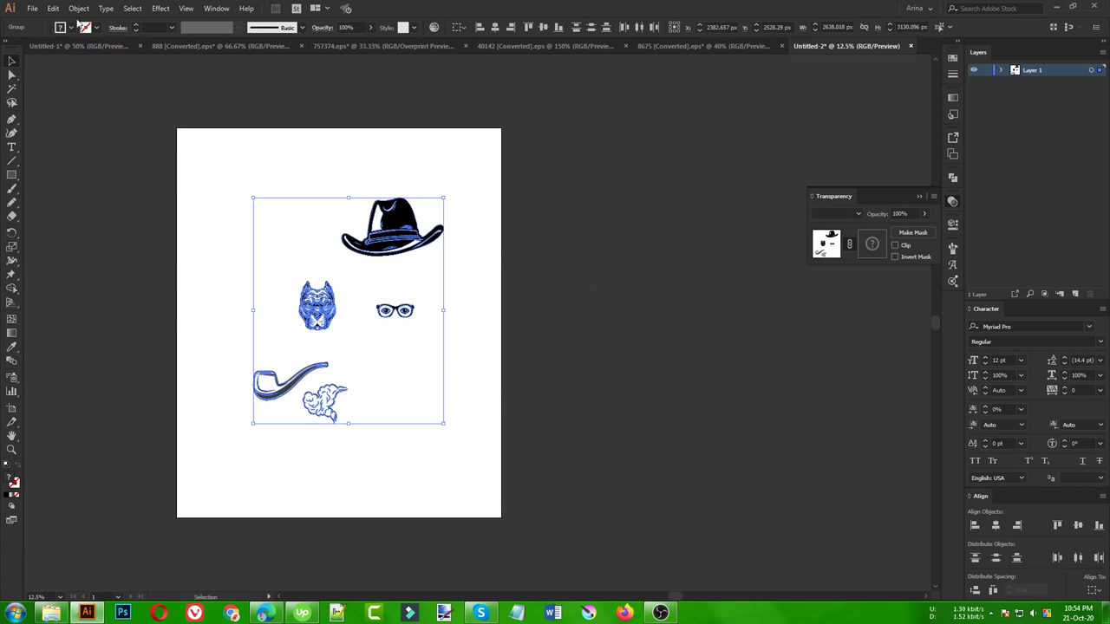
{"action": "left_click", "coordinate": [67, 28]}
{"action": "left_click", "coordinate": [30, 49]}
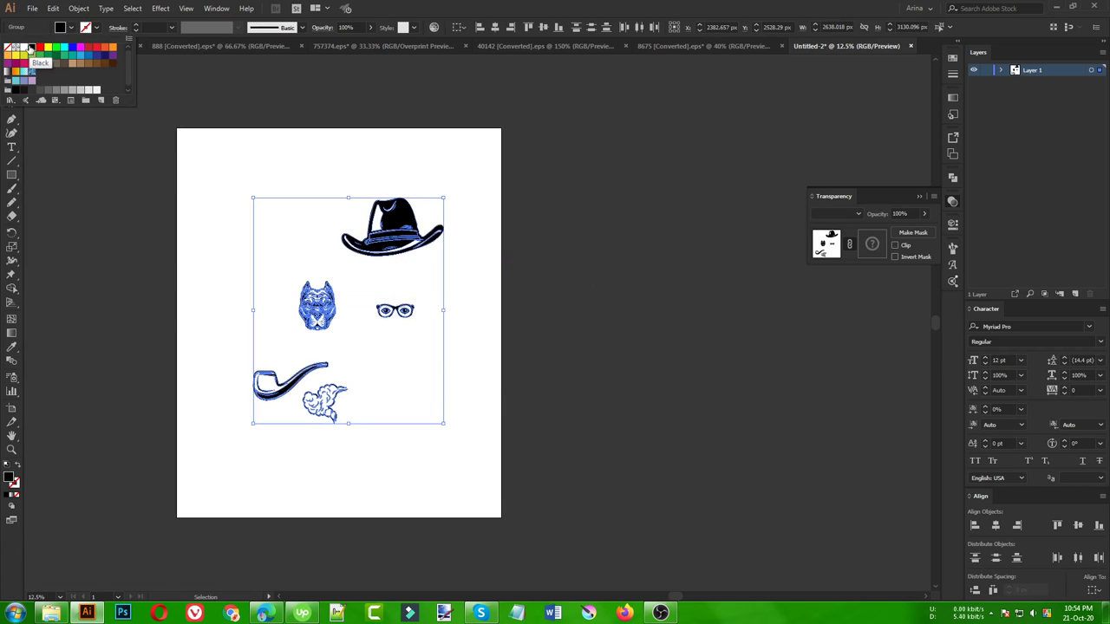
{"action": "left_click", "coordinate": [203, 249]}
{"action": "left_click", "coordinate": [339, 278]}
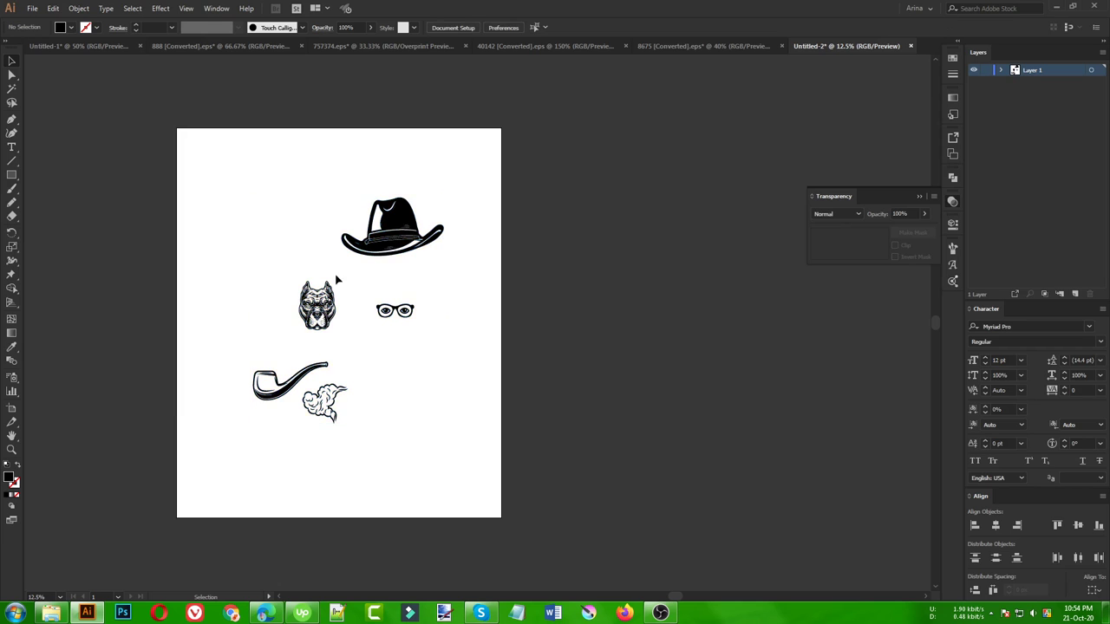
{"action": "left_click_drag", "start_coordinate": [165, 160], "coordinate": [503, 482]}
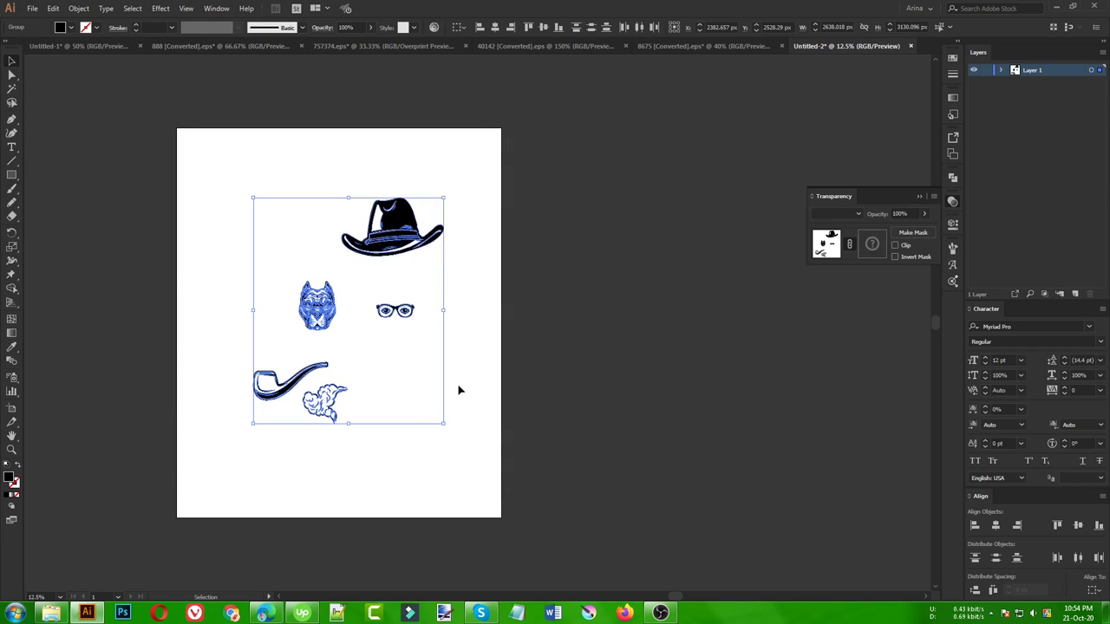
Step: Move the pitbull head to the top-left of the artboard
{"action": "scroll", "coordinate": [382, 234], "scroll_direction": "up", "scroll_amount": 3}
{"action": "left_click", "coordinate": [396, 323]}
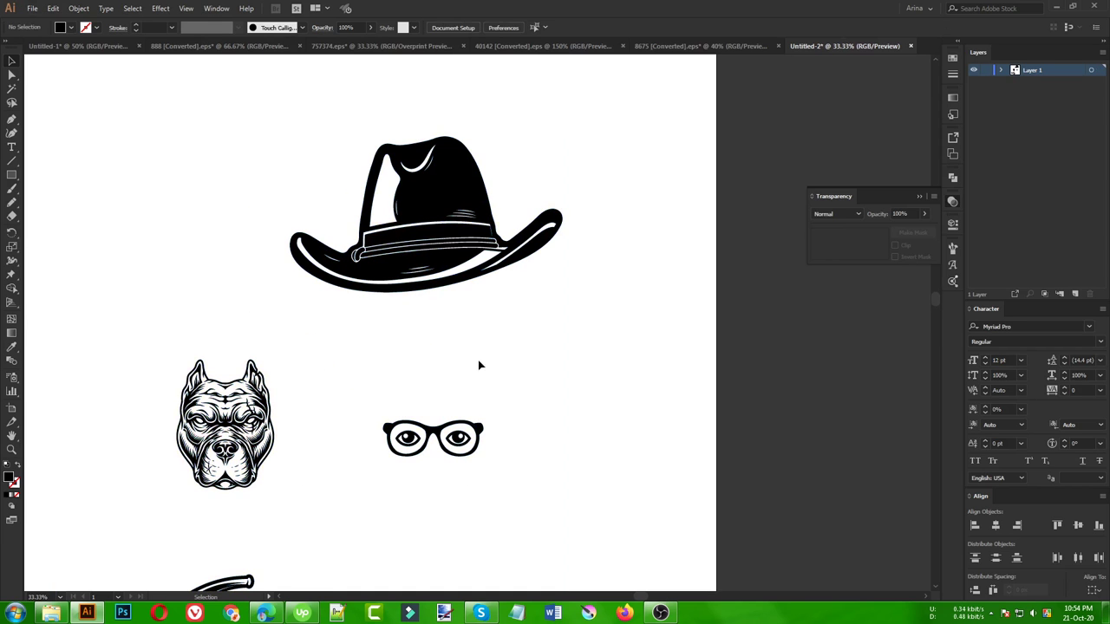
{"action": "scroll", "coordinate": [499, 361], "scroll_direction": "down", "scroll_amount": 2}
{"action": "scroll", "coordinate": [589, 331], "scroll_direction": "down", "scroll_amount": 1}
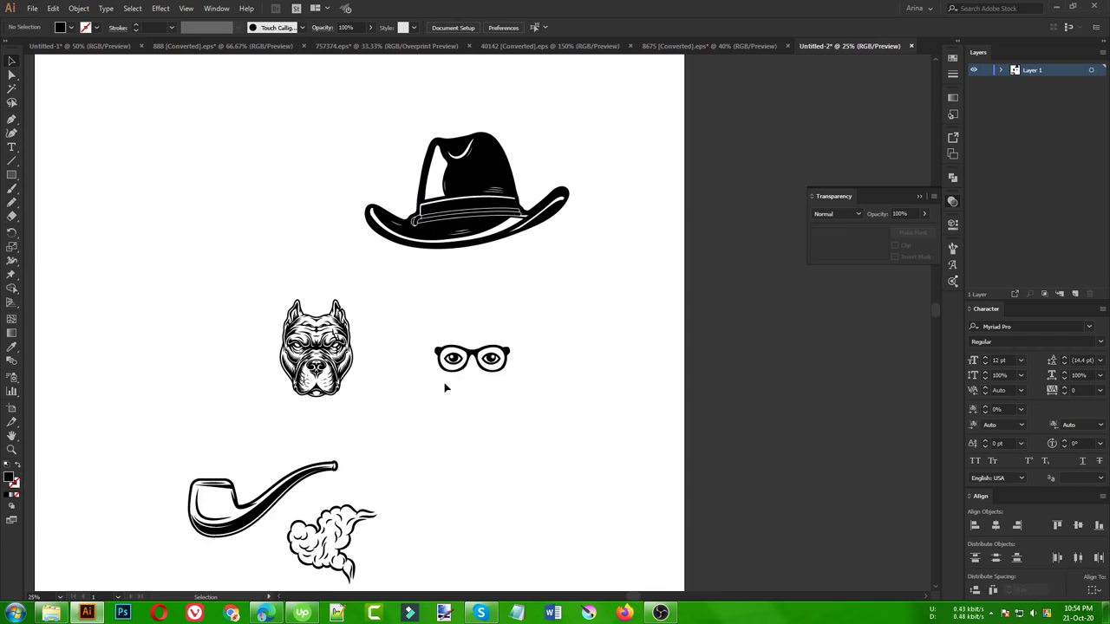
{"action": "scroll", "coordinate": [504, 381], "scroll_direction": "down", "scroll_amount": 1}
{"action": "left_click_drag", "start_coordinate": [398, 362], "coordinate": [315, 264]}
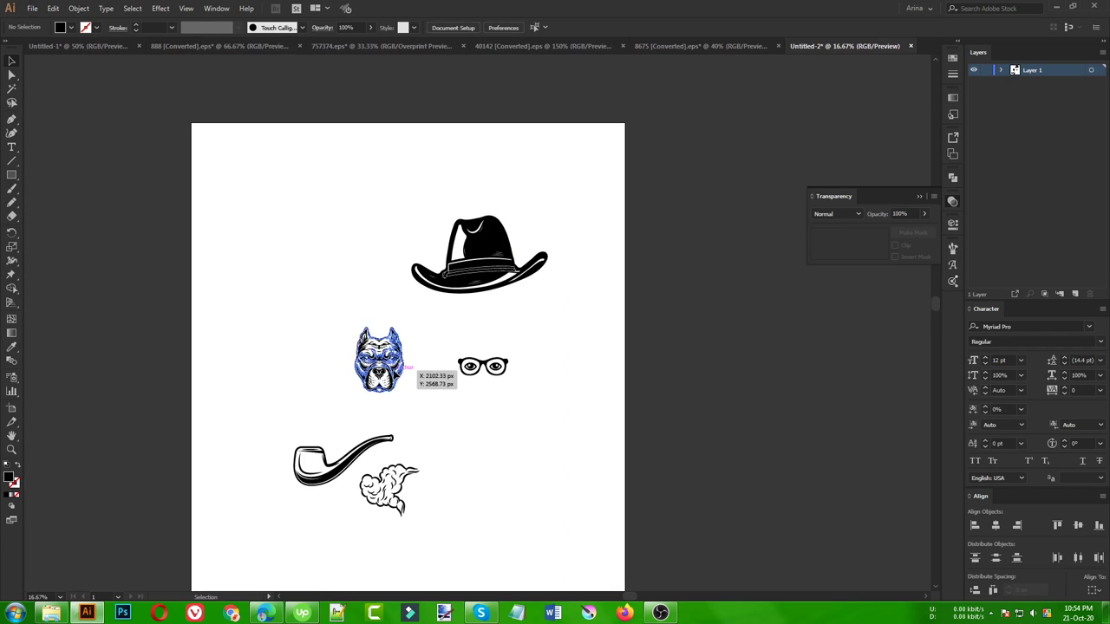
{"action": "left_click_drag", "start_coordinate": [345, 327], "coordinate": [314, 264]}
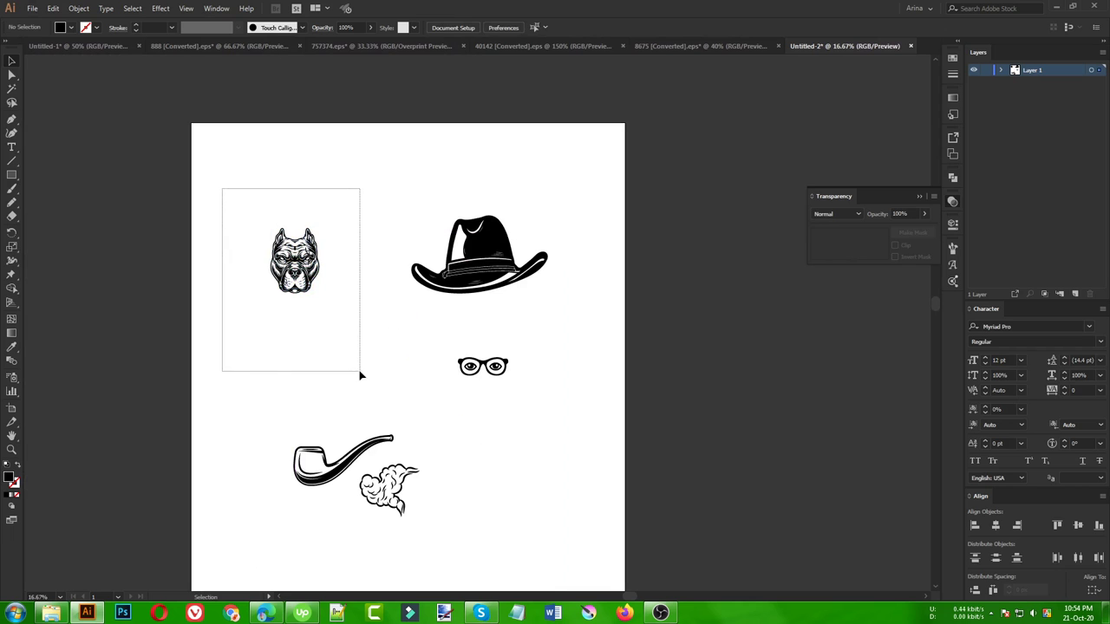
{"action": "left_click_drag", "start_coordinate": [227, 201], "coordinate": [362, 372]}
{"action": "left_click", "coordinate": [338, 334]}
{"action": "left_click", "coordinate": [299, 290]}
Step: Place the hat on the pitbull's head, shrinking it to fit and stretching it taller
{"action": "scroll", "coordinate": [301, 298], "scroll_direction": "up", "scroll_amount": 1}
{"action": "scroll", "coordinate": [302, 298], "scroll_direction": "up", "scroll_amount": 1}
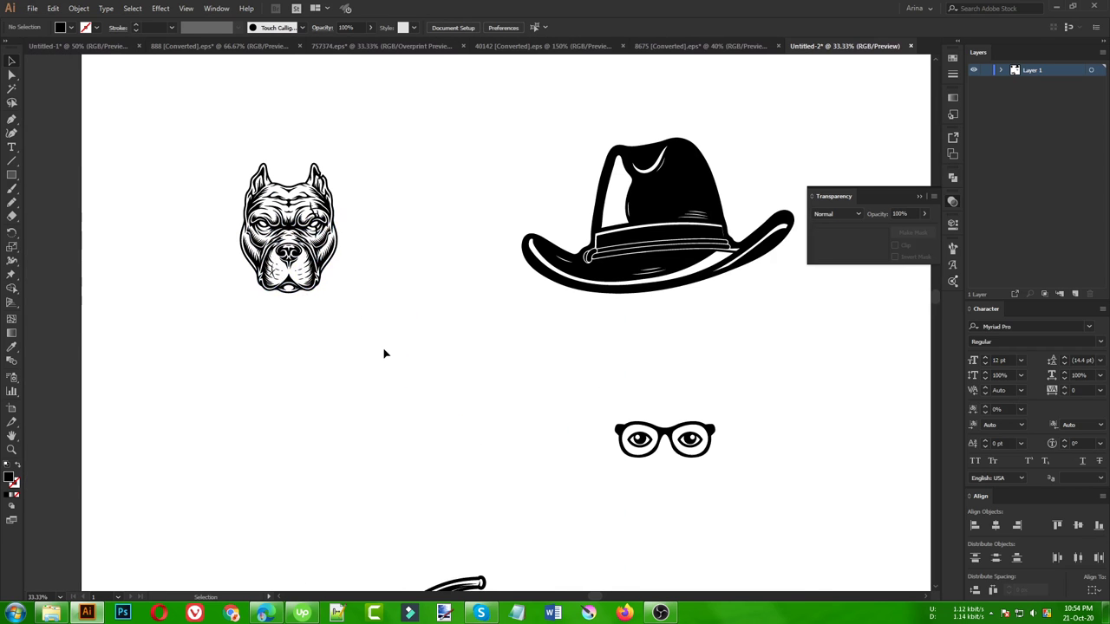
{"action": "scroll", "coordinate": [387, 354], "scroll_direction": "up", "scroll_amount": 1}
{"action": "left_click_drag", "start_coordinate": [756, 337], "coordinate": [206, 217]}
{"action": "scroll", "coordinate": [420, 425], "scroll_direction": "up", "scroll_amount": 2}
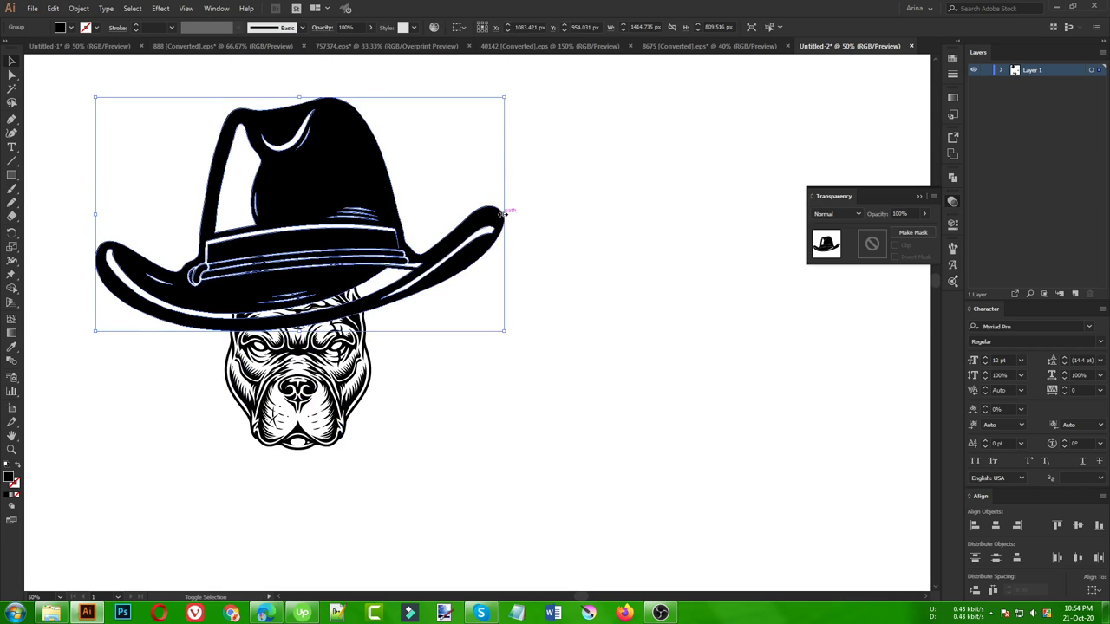
{"action": "left_click_drag", "start_coordinate": [501, 217], "coordinate": [364, 251]}
{"action": "scroll", "coordinate": [299, 248], "scroll_direction": "up", "scroll_amount": 1}
{"action": "left_click_drag", "start_coordinate": [327, 207], "coordinate": [326, 299]}
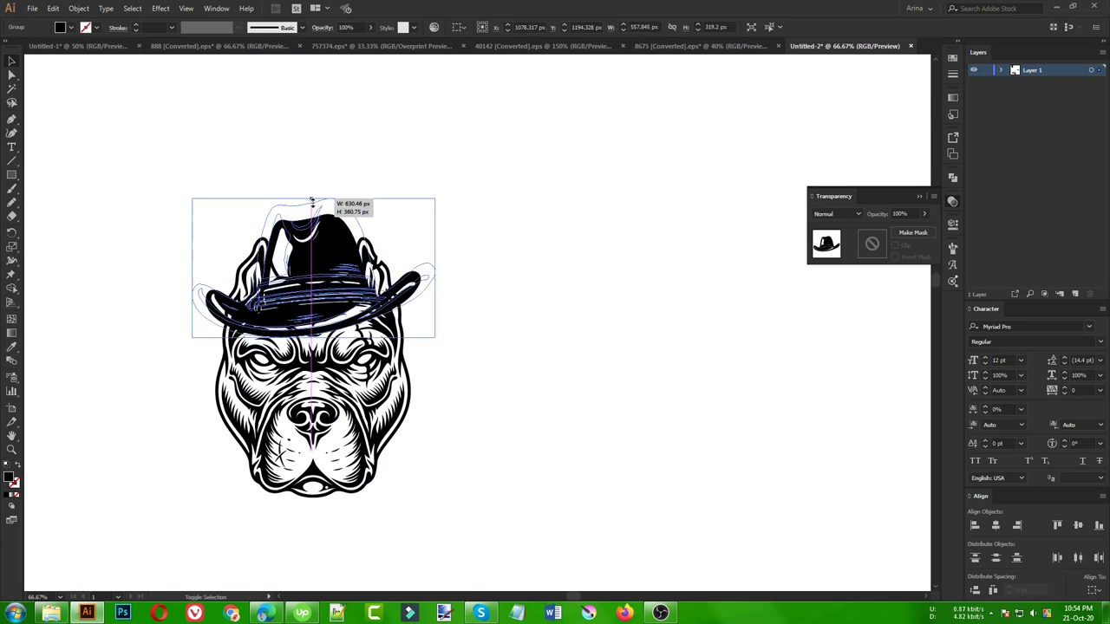
{"action": "left_click_drag", "start_coordinate": [312, 222], "coordinate": [312, 165]}
Step: Check the hat and dog together, briefly inspecting the hat paths with Direct Selection
{"action": "mouse_move", "coordinate": [113, 200]}
{"action": "left_mouse_down"}
{"action": "mouse_move", "coordinate": [423, 465]}
{"action": "mouse_move", "coordinate": [442, 465]}
{"action": "left_mouse_up"}
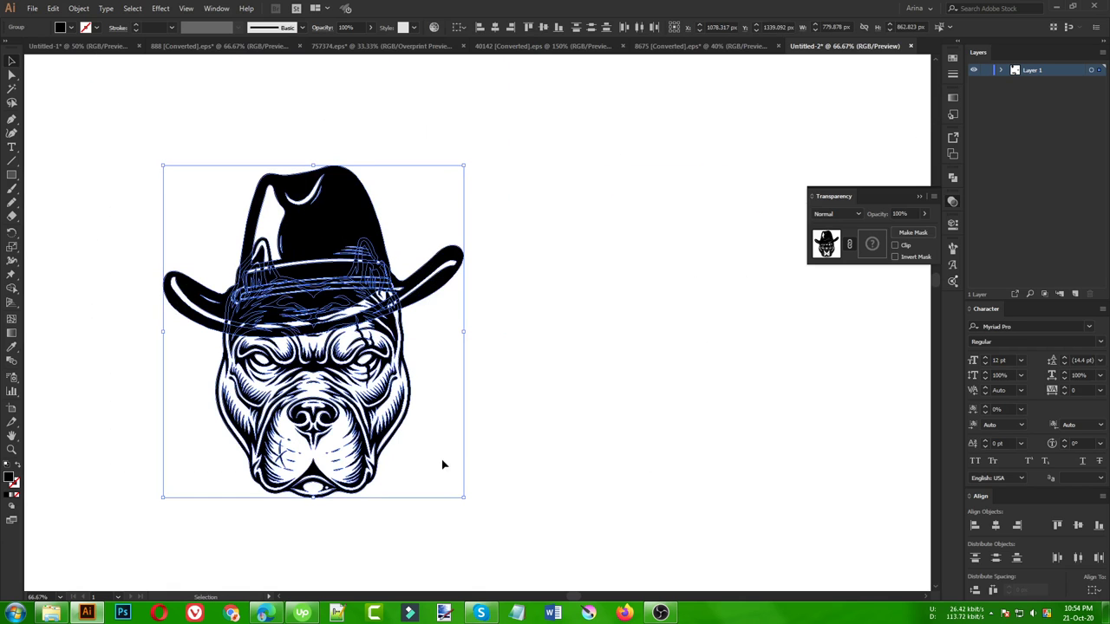
{"action": "left_click", "coordinate": [548, 310]}
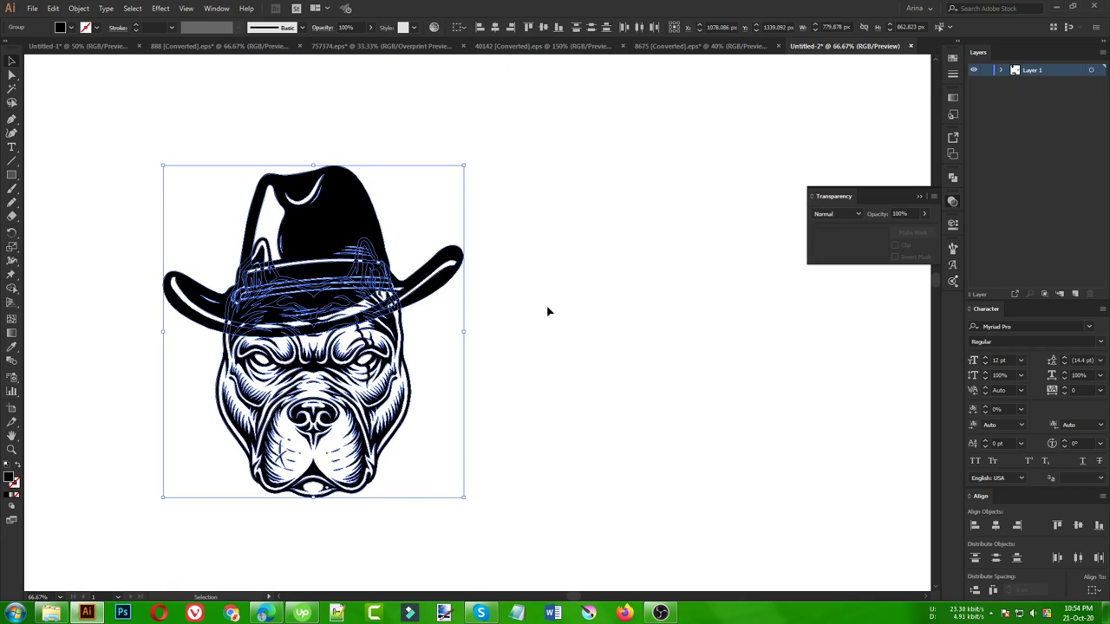
{"action": "scroll", "coordinate": [329, 321], "scroll_direction": "up", "scroll_amount": 1}
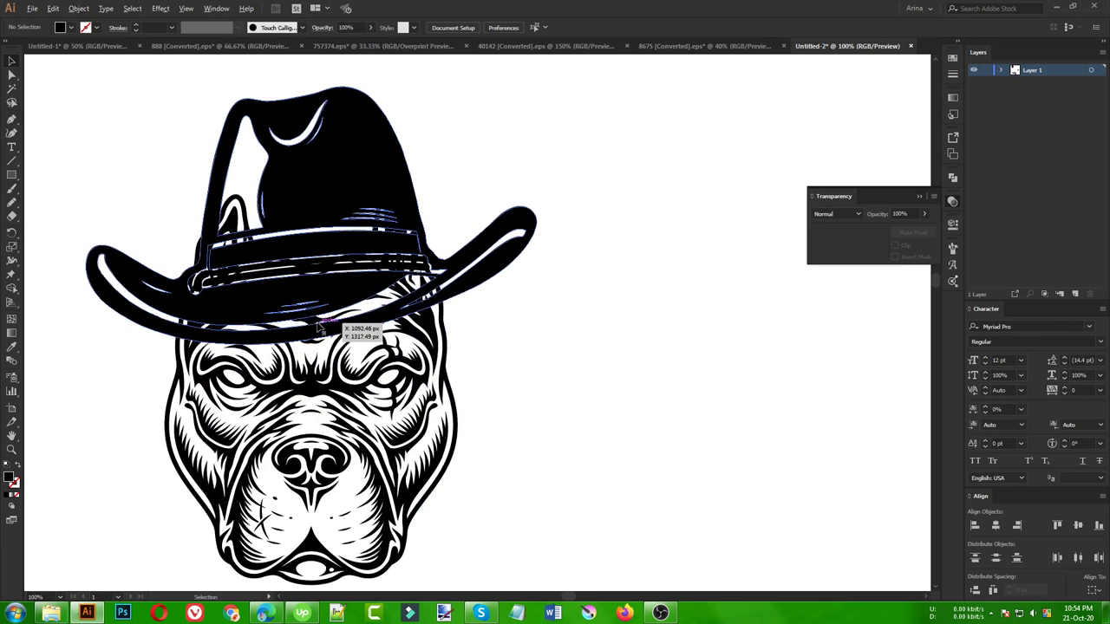
{"action": "scroll", "coordinate": [510, 355], "scroll_direction": "down", "scroll_amount": 1}
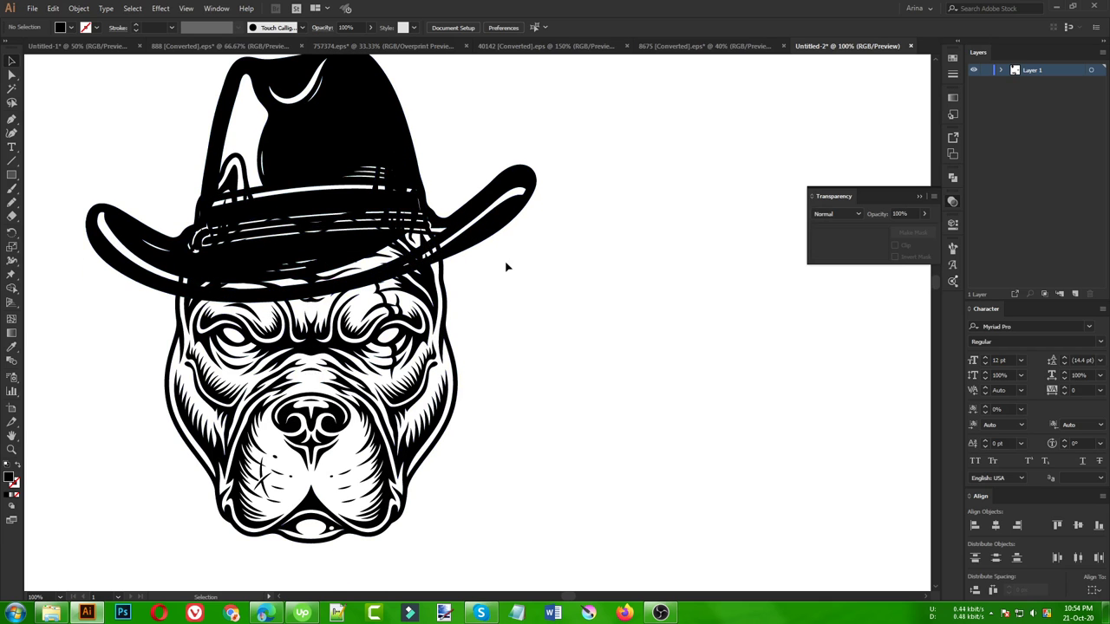
{"action": "left_click", "coordinate": [507, 216]}
{"action": "scroll", "coordinate": [520, 330], "scroll_direction": "up", "scroll_amount": 1}
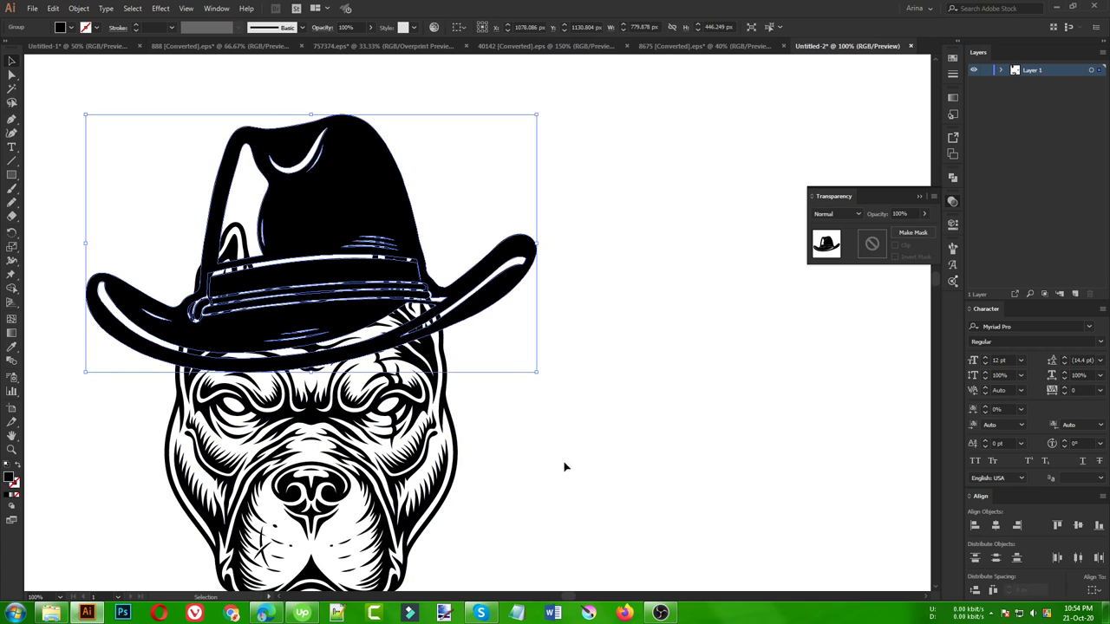
{"action": "key", "text": "a"}
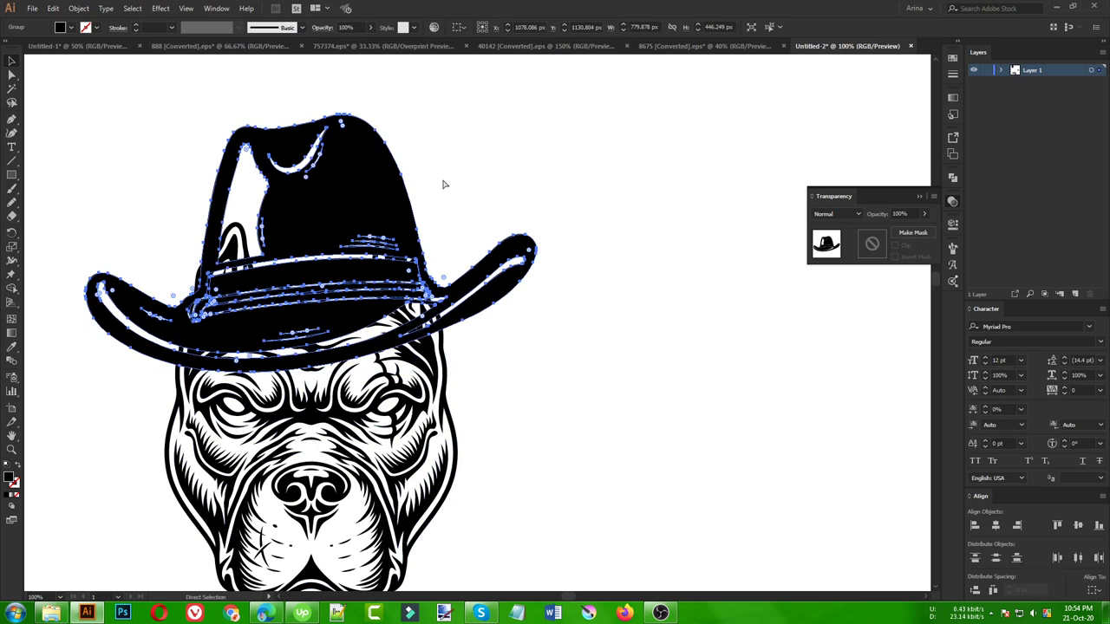
{"action": "key", "text": "v"}
{"action": "left_click", "coordinate": [443, 183]}
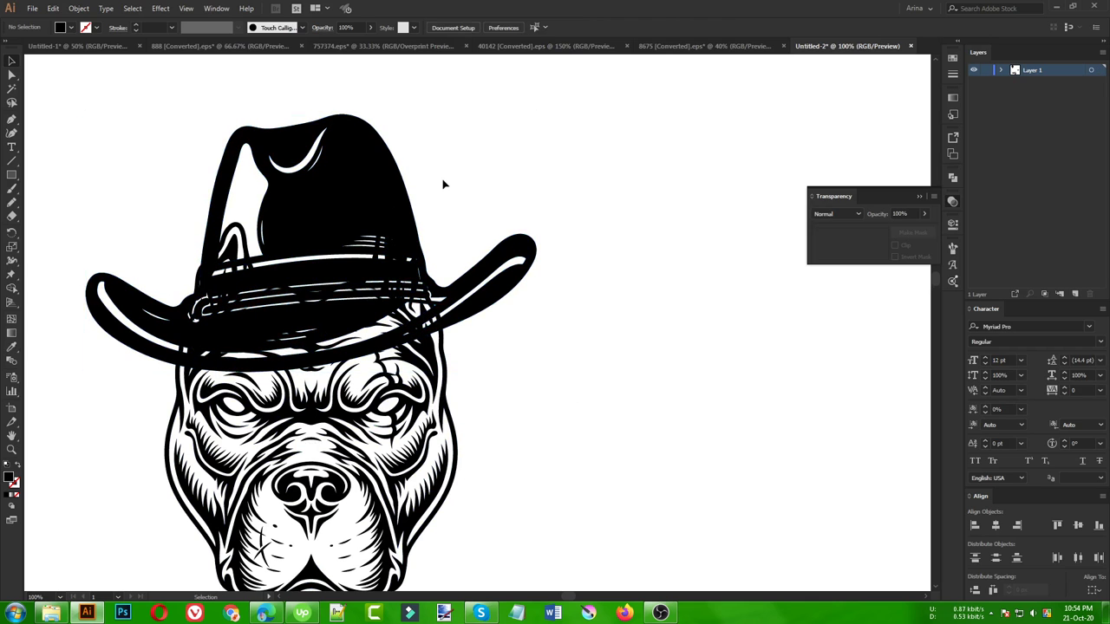
Step: Create a 5 px offset outline path around the hat
{"action": "left_click", "coordinate": [468, 317]}
{"action": "left_click", "coordinate": [78, 8]}
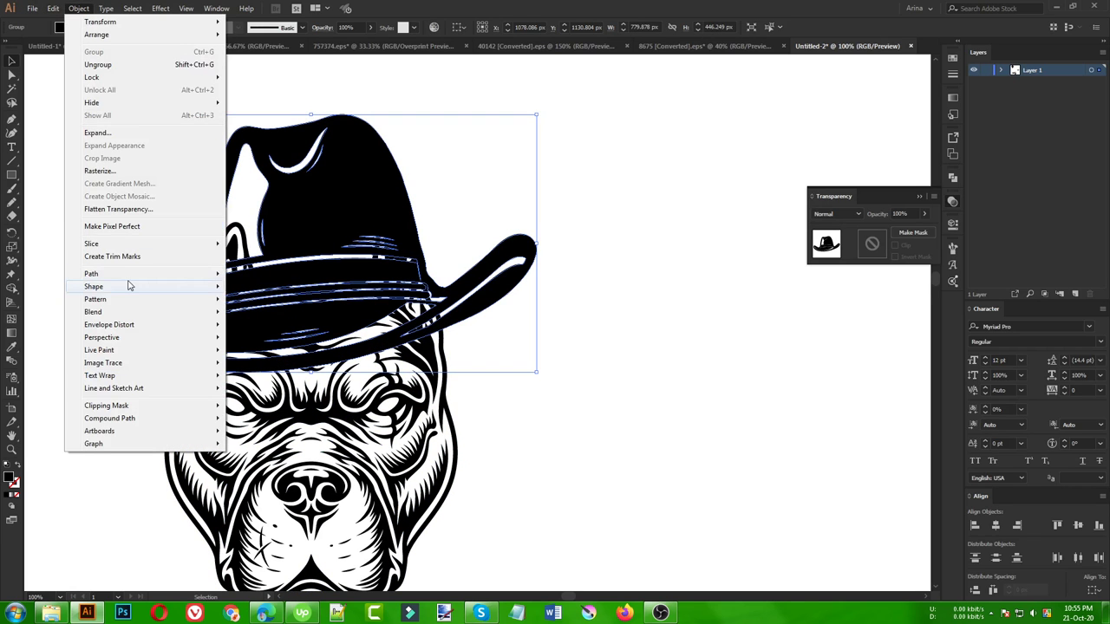
{"action": "mouse_move", "coordinate": [91, 273]}
{"action": "left_click", "coordinate": [335, 313]}
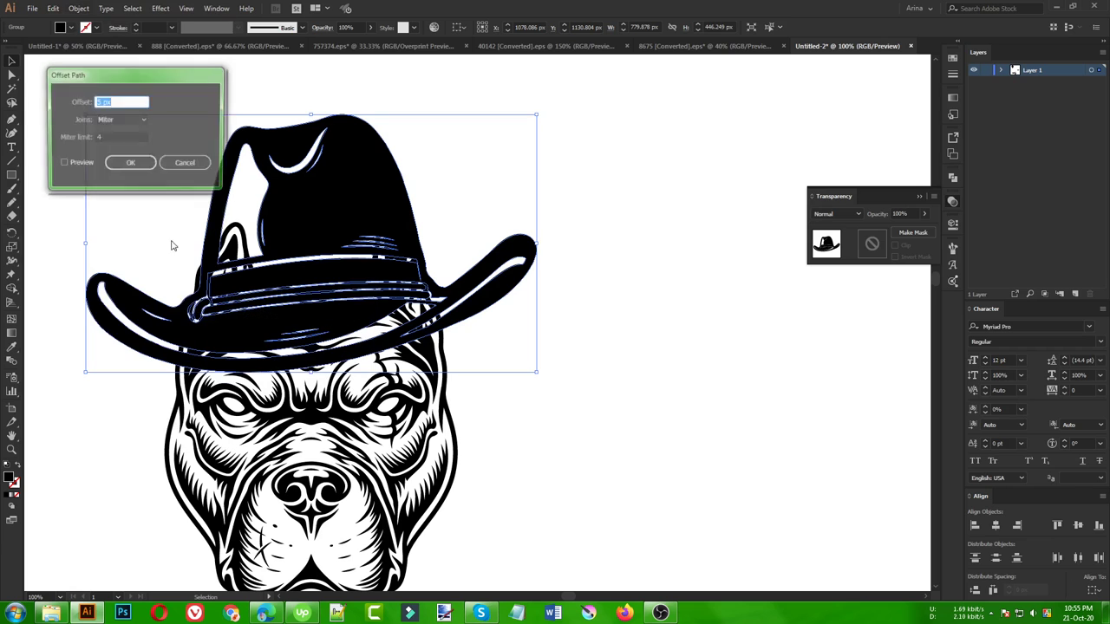
{"action": "left_click", "coordinate": [74, 164]}
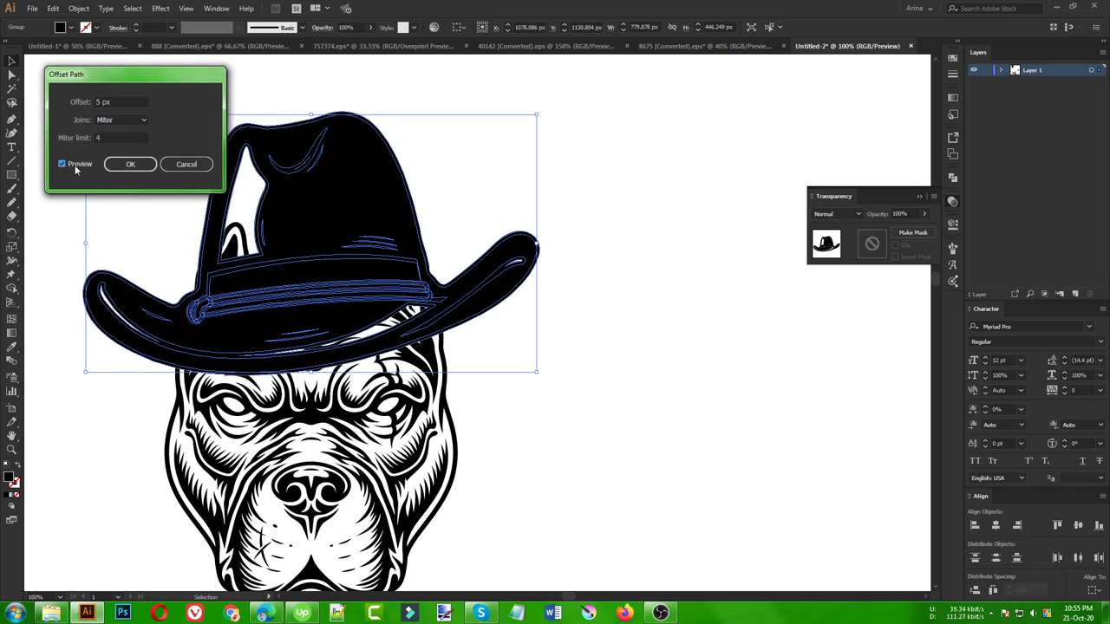
{"action": "left_click", "coordinate": [130, 164]}
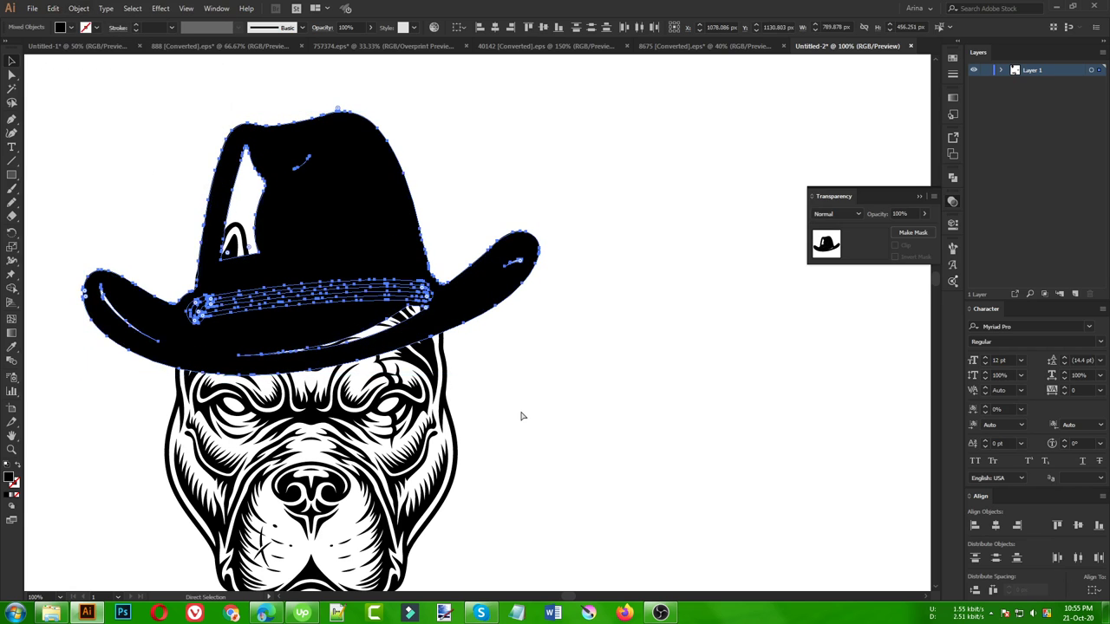
Step: Give the pitbull head an opacity mask and paste the hat shape into it
{"action": "left_click", "coordinate": [913, 232]}
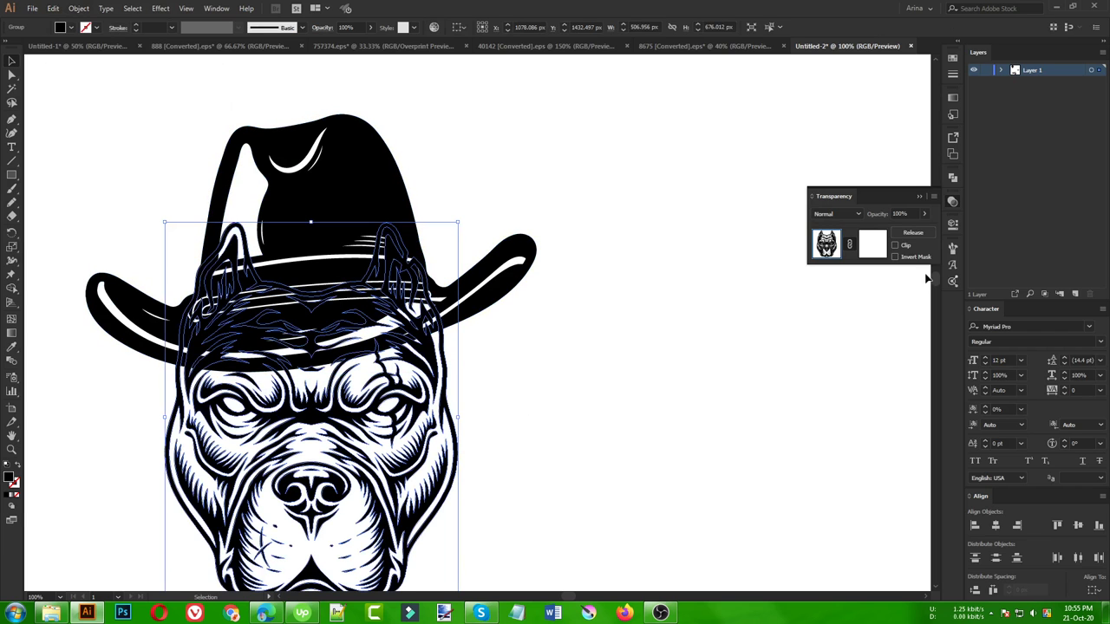
{"action": "left_click", "coordinate": [873, 247]}
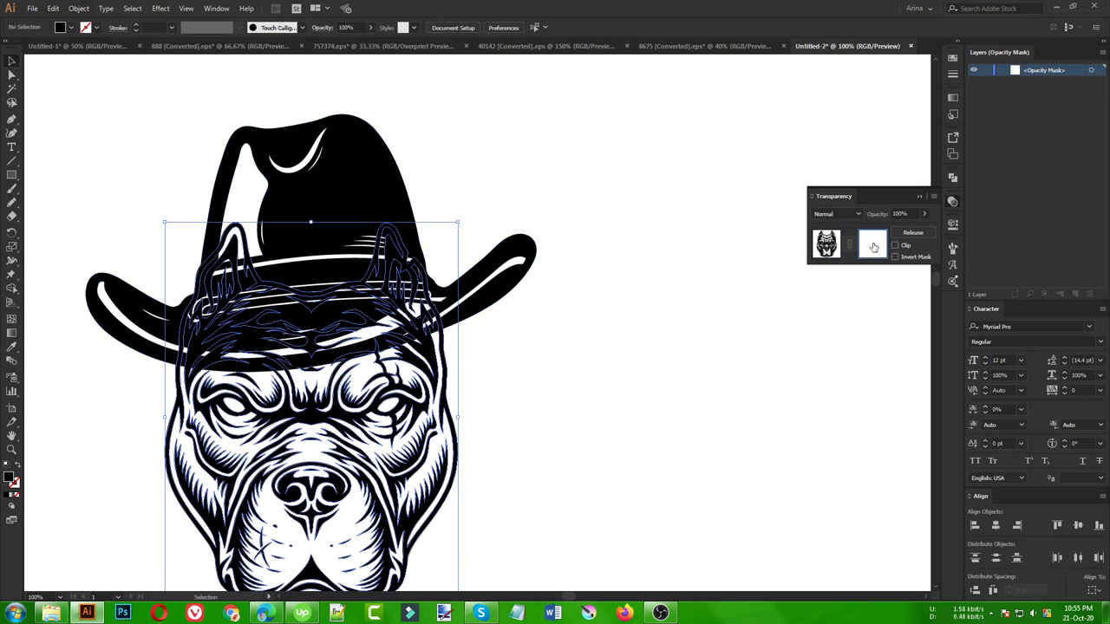
{"action": "key", "text": "ctrl+f"}
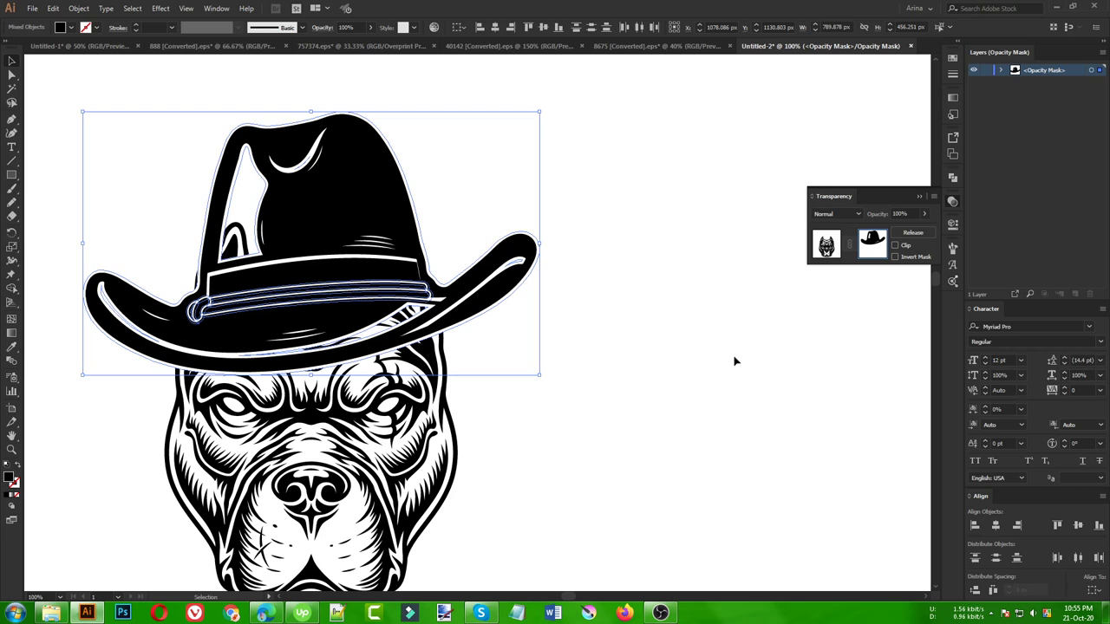
{"action": "left_click", "coordinate": [733, 361]}
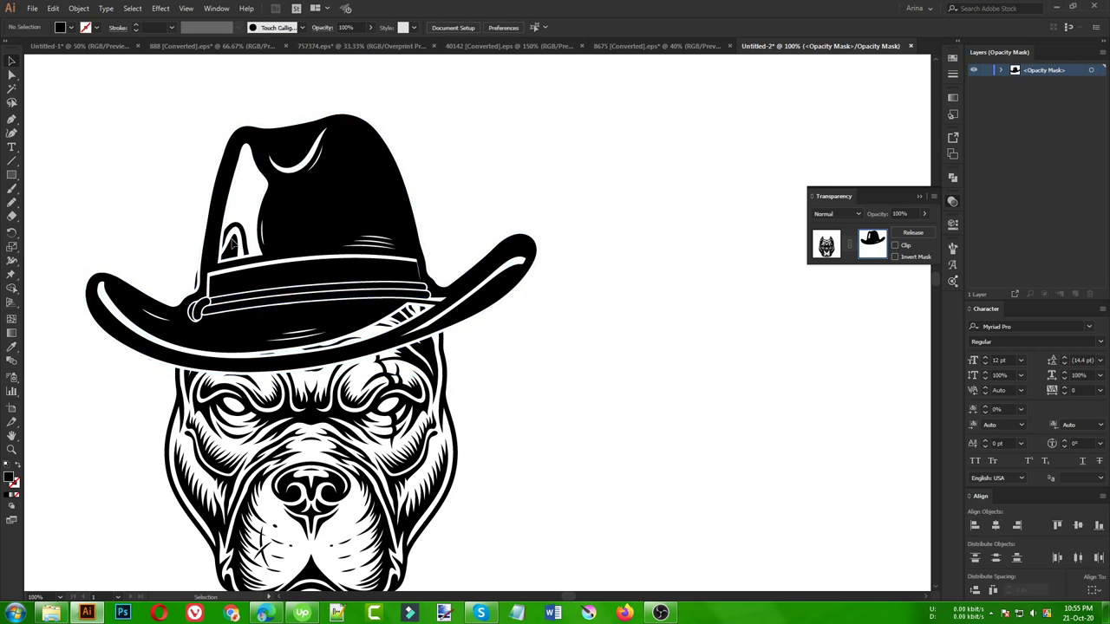
{"action": "left_click_drag", "start_coordinate": [488, 319], "coordinate": [428, 352]}
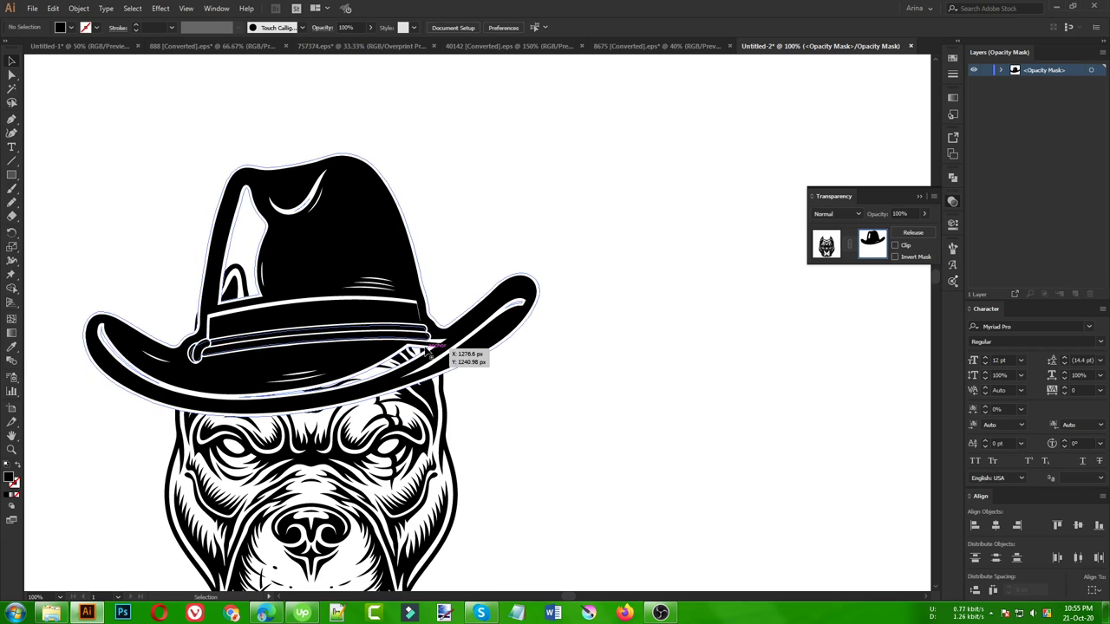
{"action": "key", "text": "ctrl+minus"}
Step: Unite the hat pieces inside the mask into one solid shape with Pathfinder
{"action": "left_click_drag", "start_coordinate": [194, 181], "coordinate": [581, 425]}
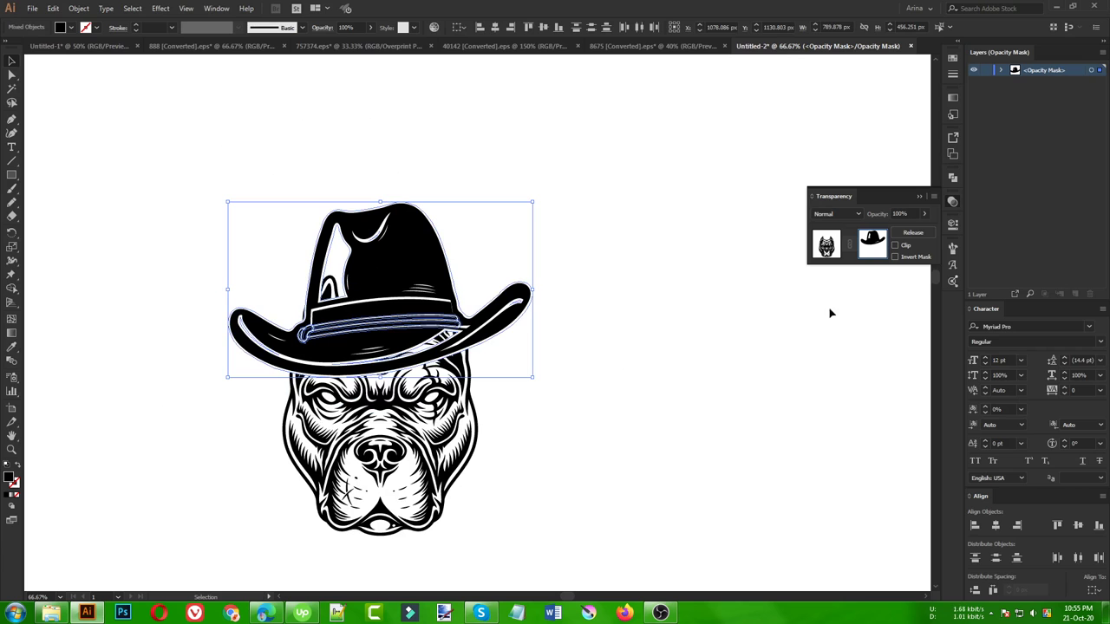
{"action": "left_click", "coordinate": [953, 179]}
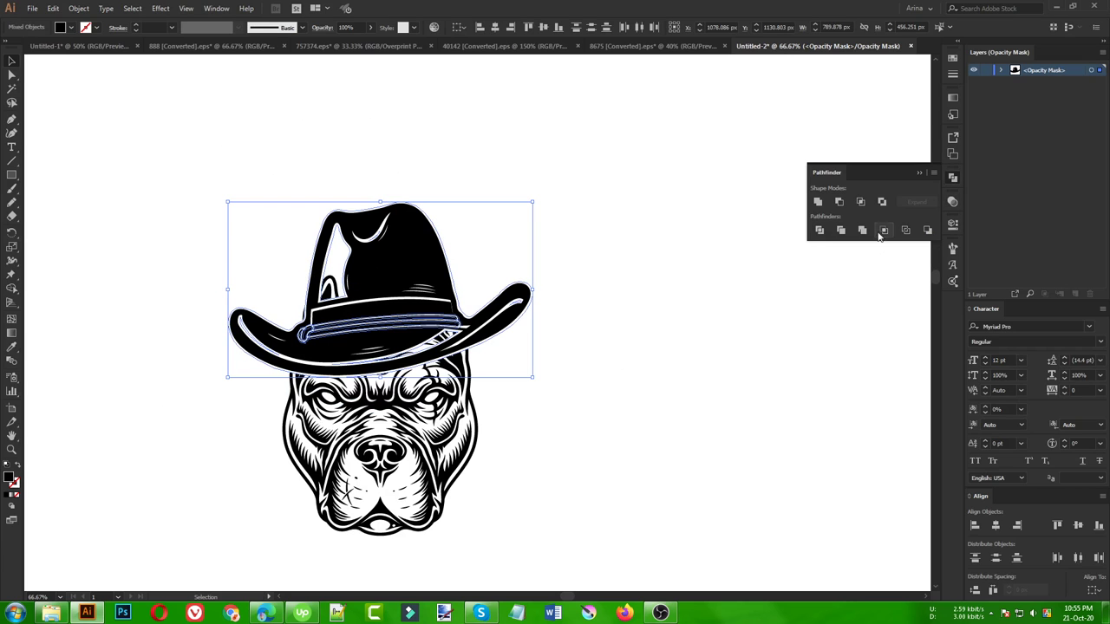
{"action": "left_click", "coordinate": [862, 229]}
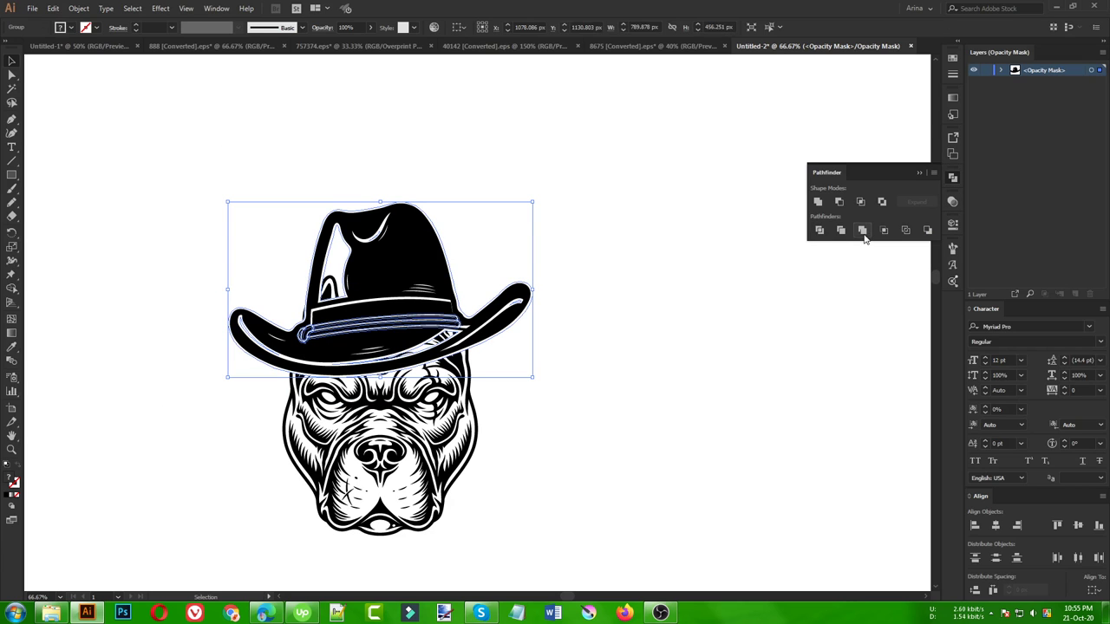
{"action": "left_click", "coordinate": [817, 202]}
{"action": "left_click", "coordinate": [685, 368]}
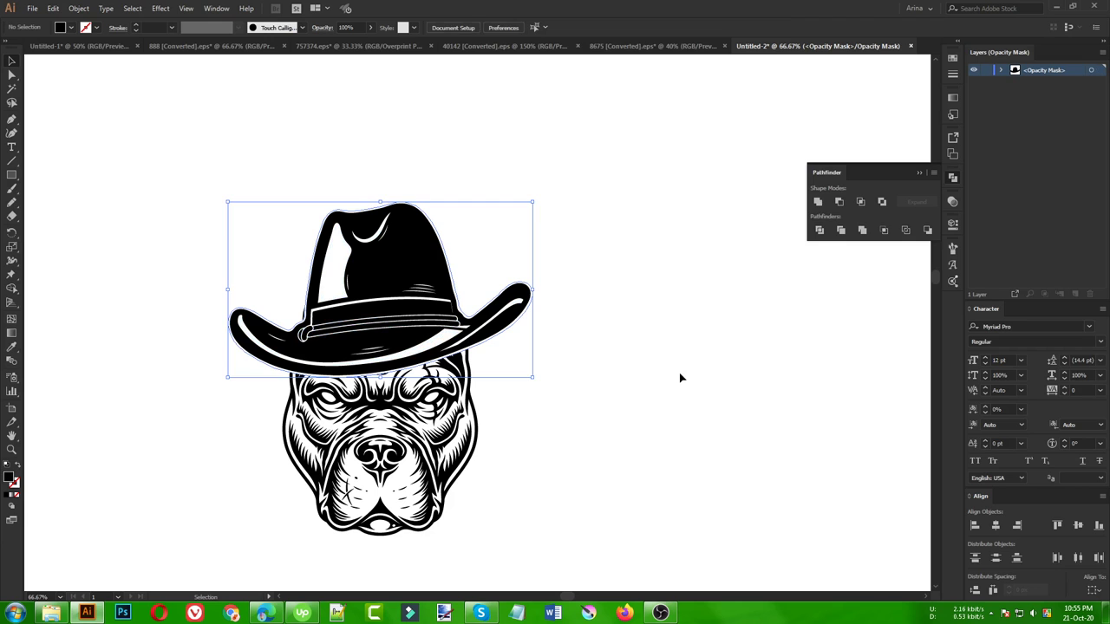
{"action": "left_click", "coordinate": [952, 202]}
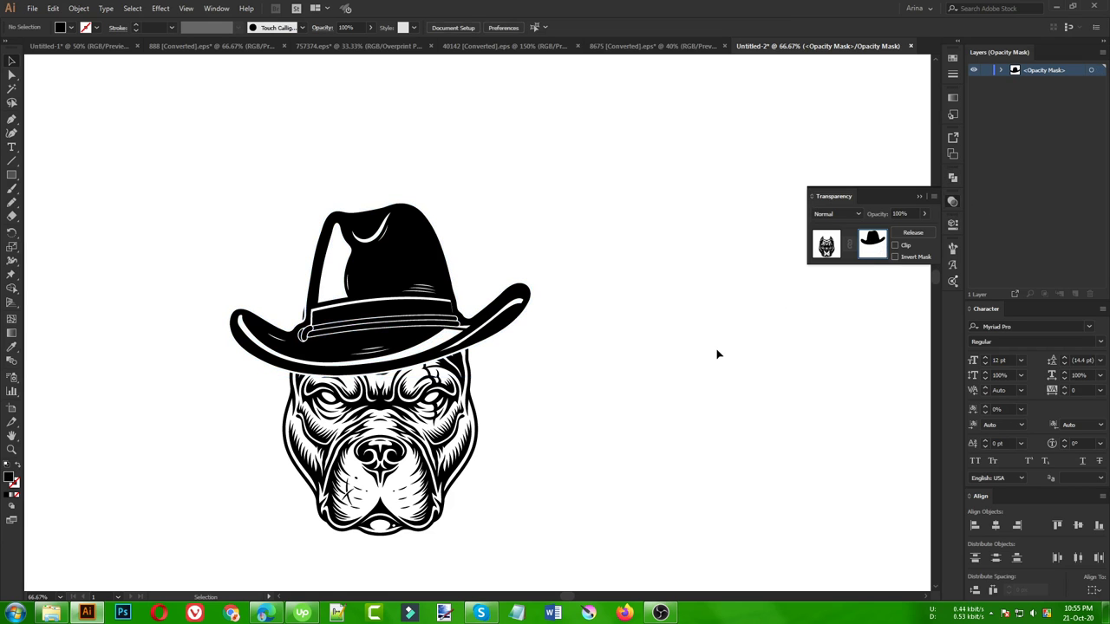
Step: Undo the stray Pencil loop drawn near the hat band's left end
{"action": "key", "text": "ctrl+plus"}
{"action": "key", "text": "ctrl+plus"}
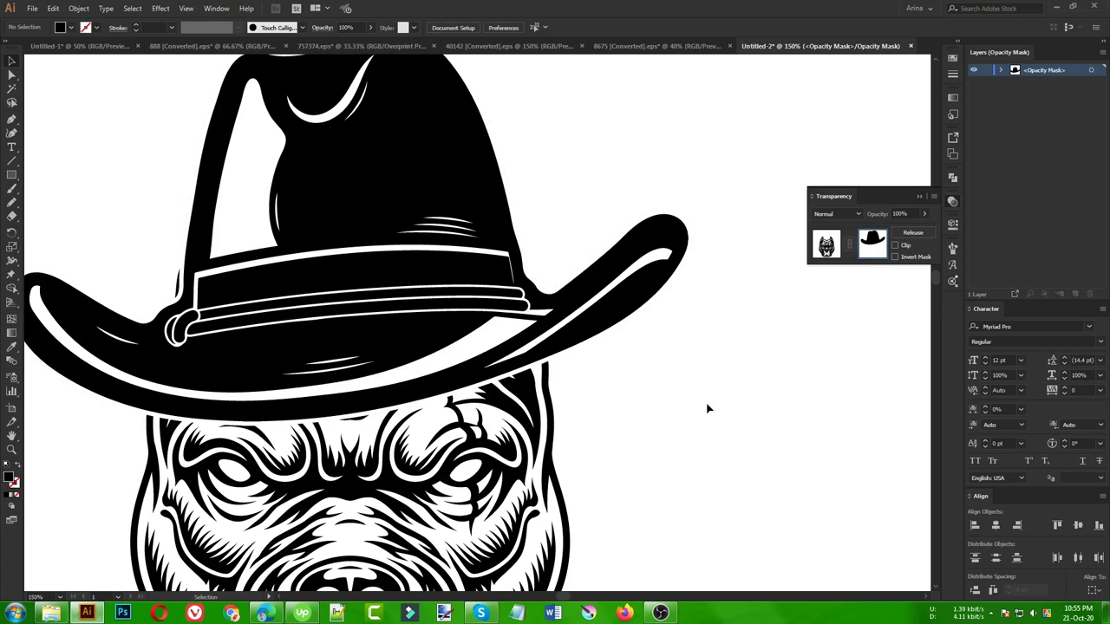
{"action": "key", "text": "ctrl+minus"}
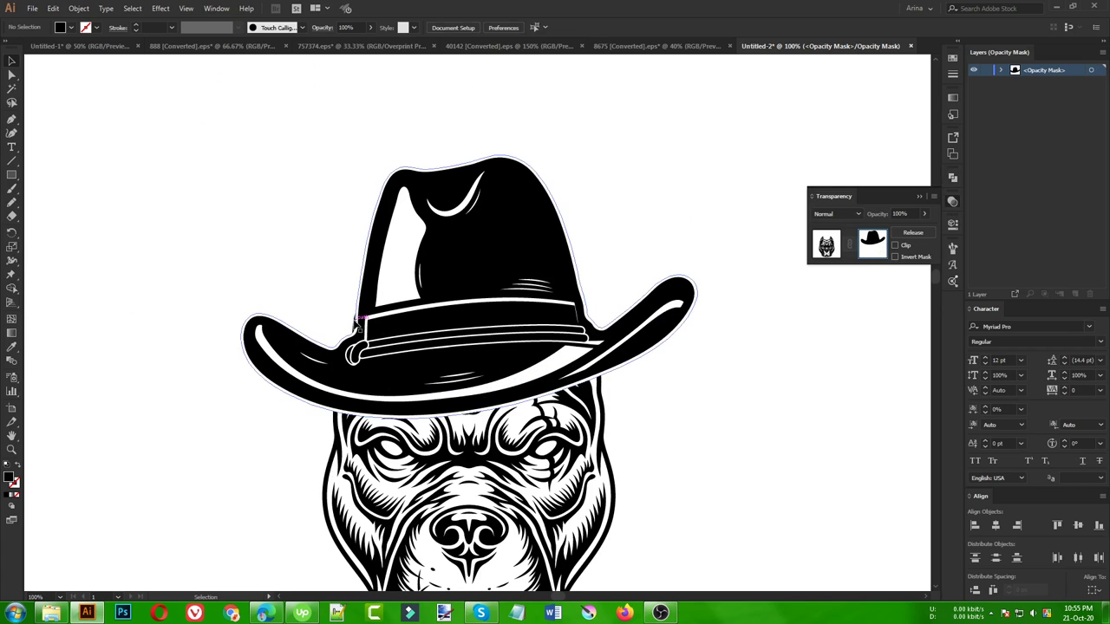
{"action": "scroll", "coordinate": [355, 323], "scroll_direction": "up", "scroll_amount": 1}
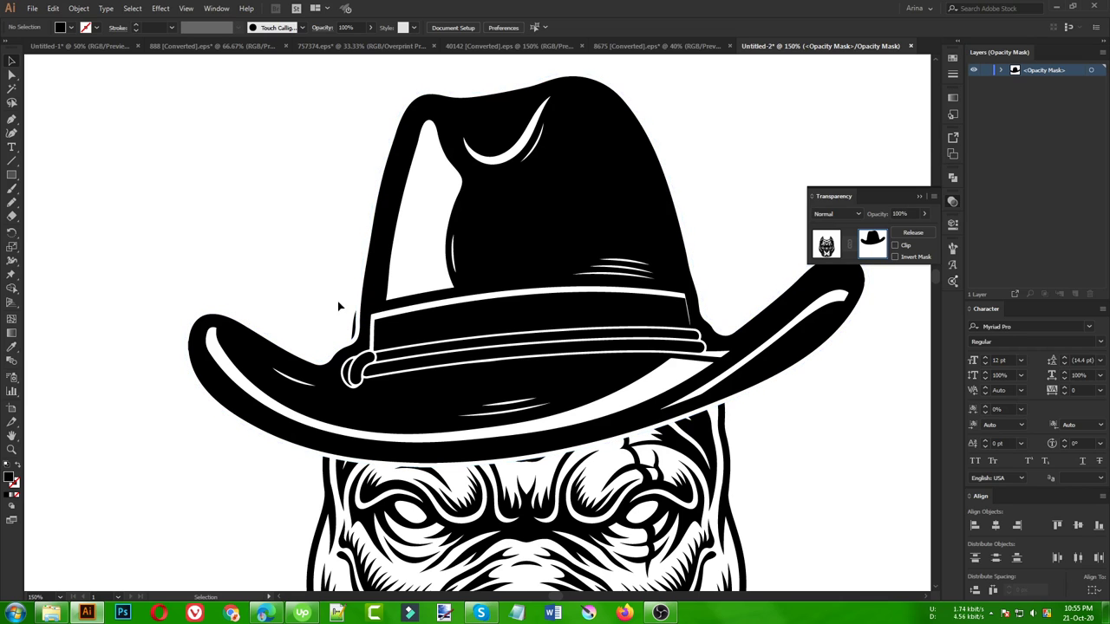
{"action": "key", "text": "n"}
{"action": "left_click_drag", "start_coordinate": [356, 291], "coordinate": [345, 293]}
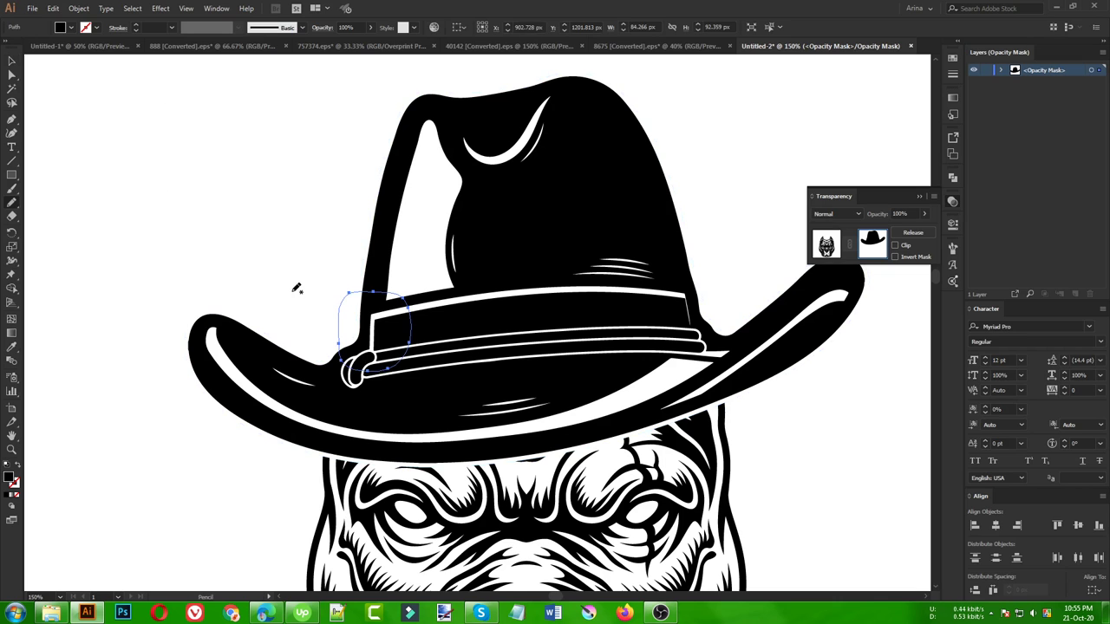
{"action": "key", "text": "v"}
{"action": "key", "text": "ctrl+z"}
Step: Finish opacity mask editing and return to the hatted dog artwork
{"action": "key", "text": "ctrl+0"}
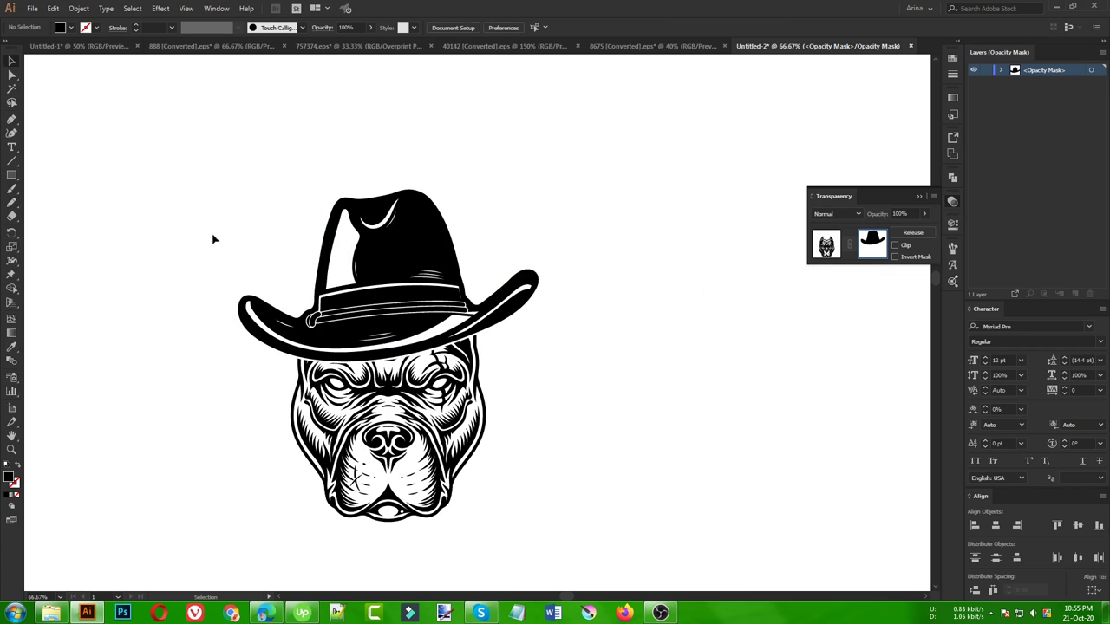
{"action": "left_click_drag", "start_coordinate": [157, 170], "coordinate": [655, 463]}
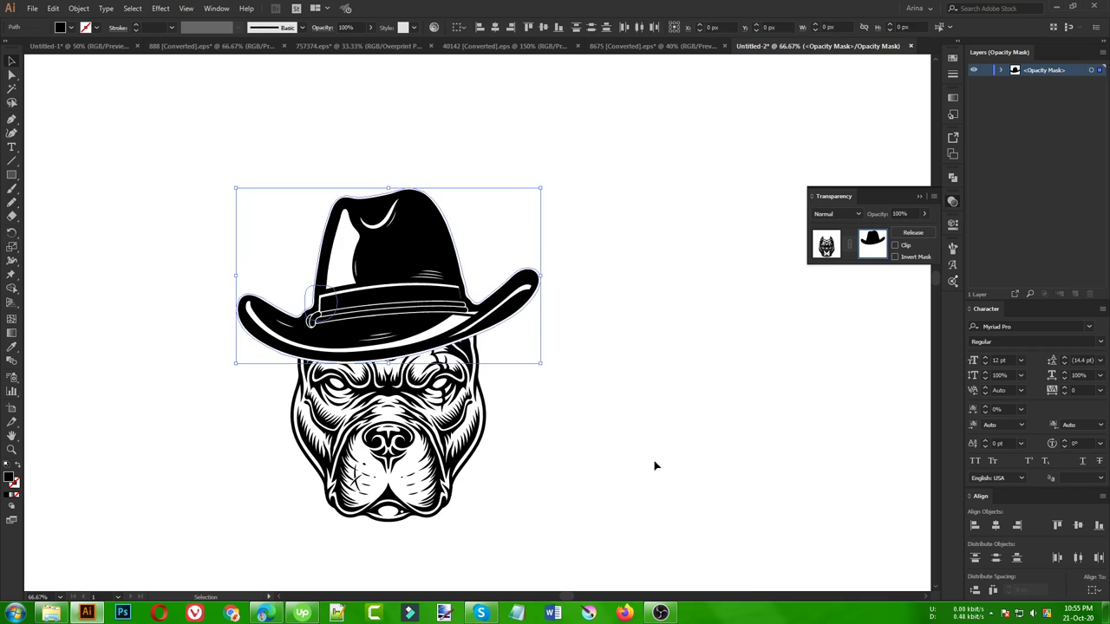
{"action": "left_click", "coordinate": [72, 28]}
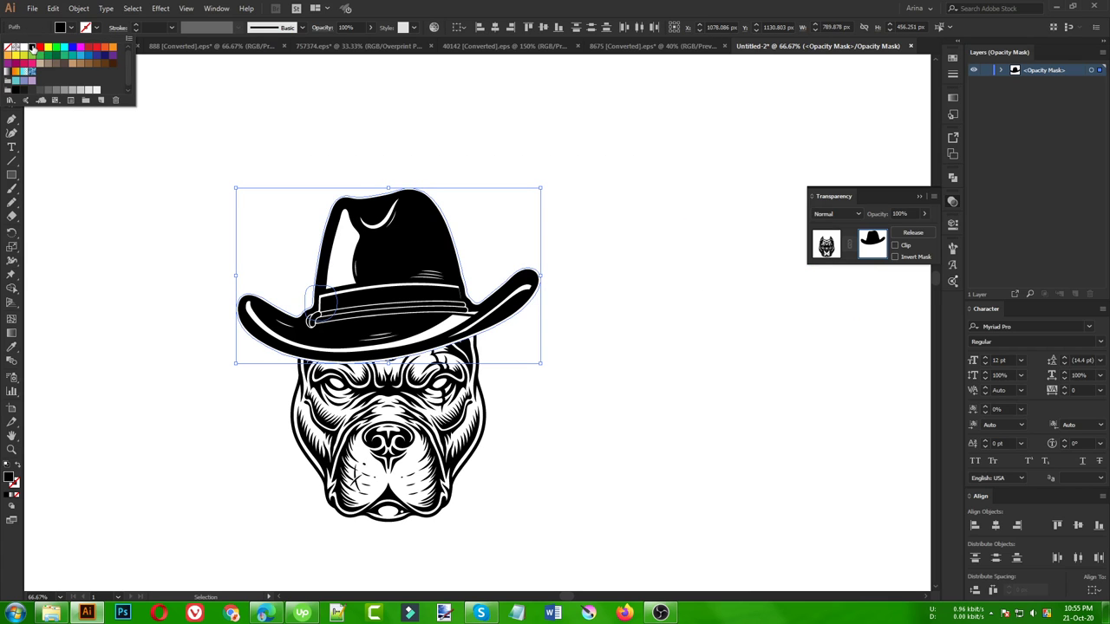
{"action": "left_click", "coordinate": [782, 254]}
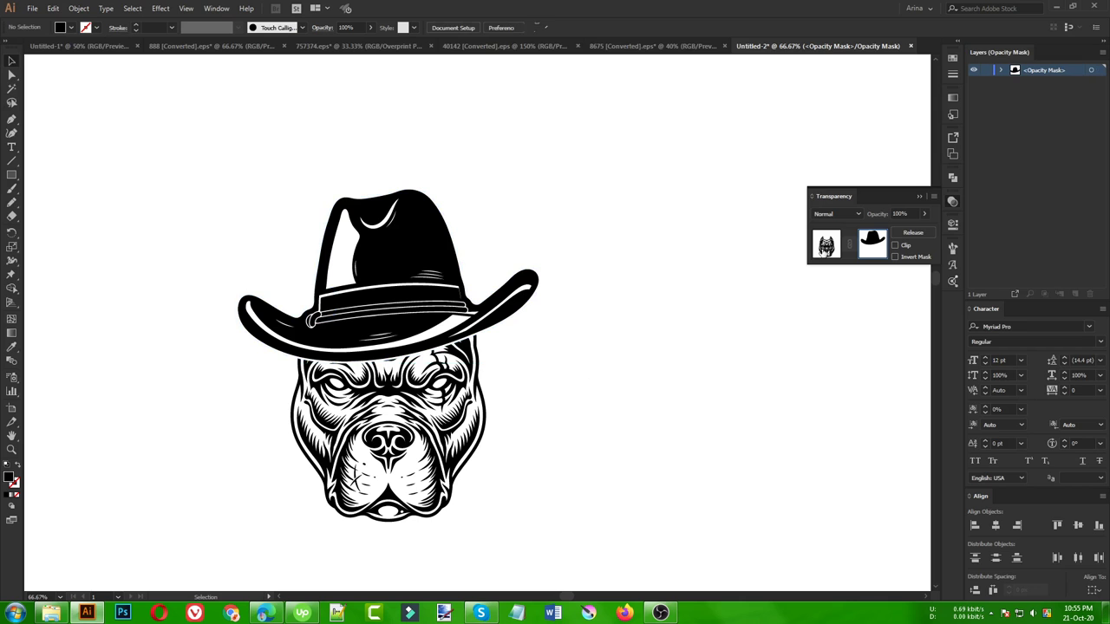
{"action": "left_click", "coordinate": [825, 245]}
{"action": "left_click", "coordinate": [632, 372]}
Step: Move the glasses to sit just below the dog
{"action": "key", "text": "ctrl+1"}
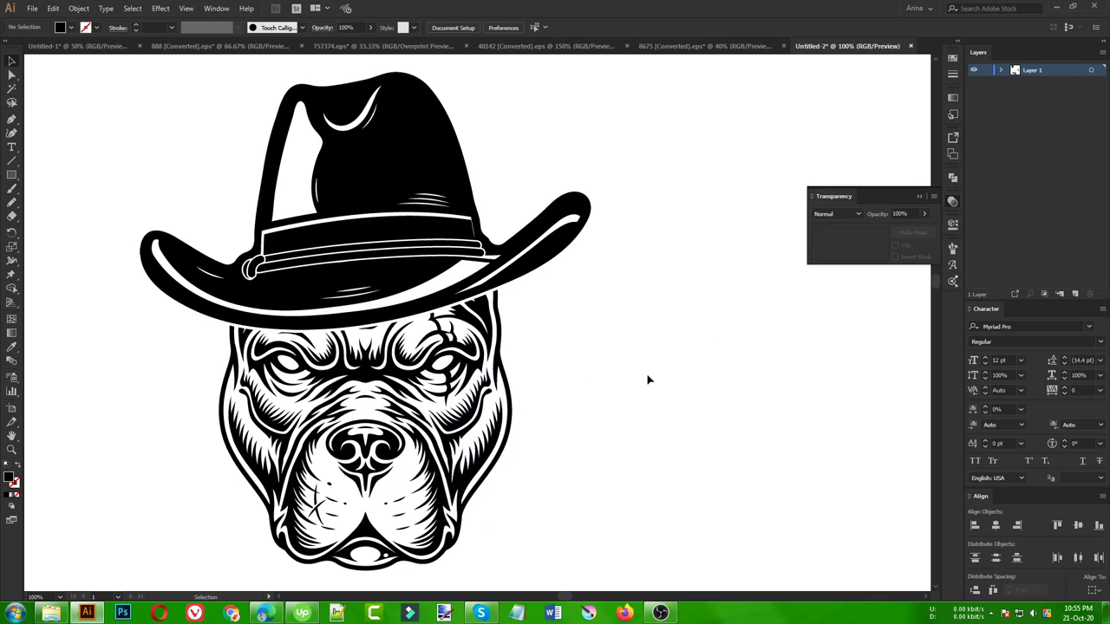
{"action": "key", "text": "ctrl+minus"}
{"action": "key", "text": "ctrl+minus"}
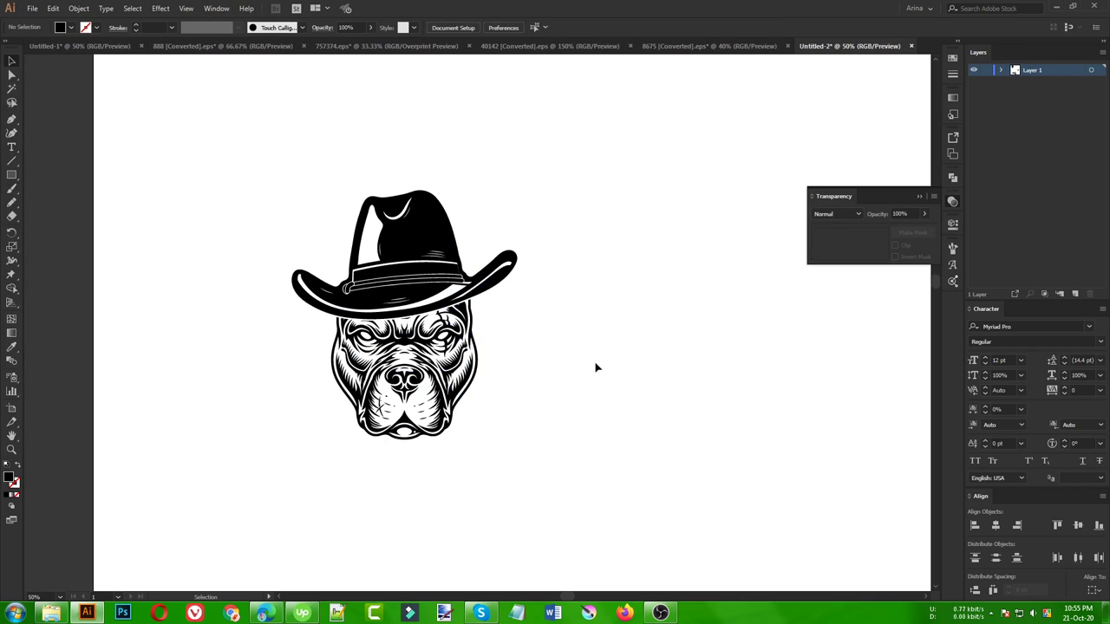
{"action": "left_click_drag", "start_coordinate": [241, 168], "coordinate": [570, 487]}
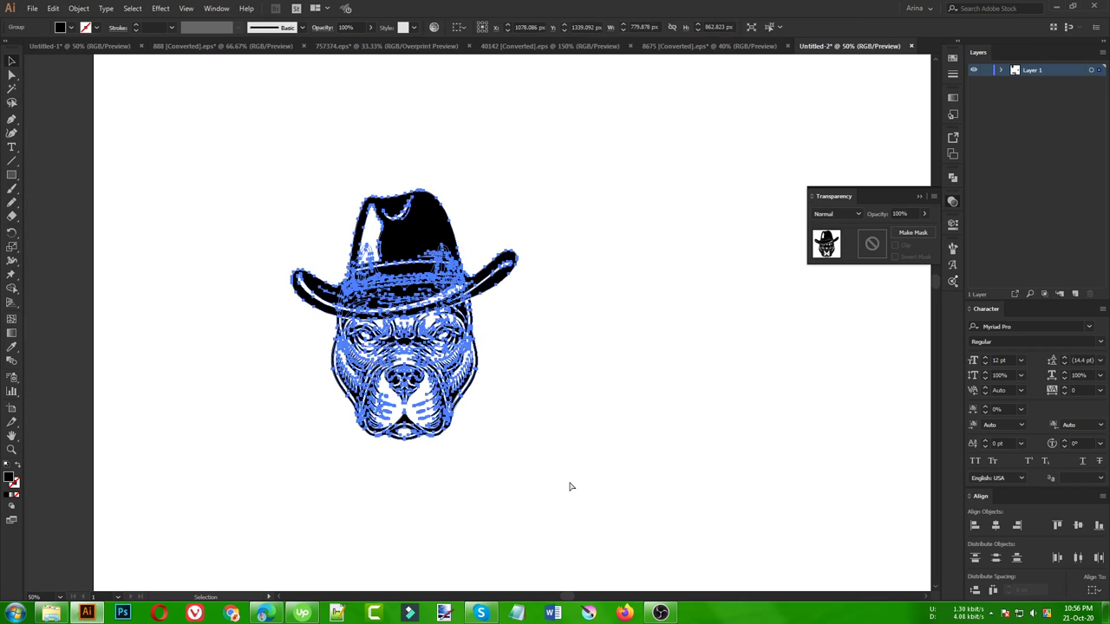
{"action": "left_click", "coordinate": [255, 271]}
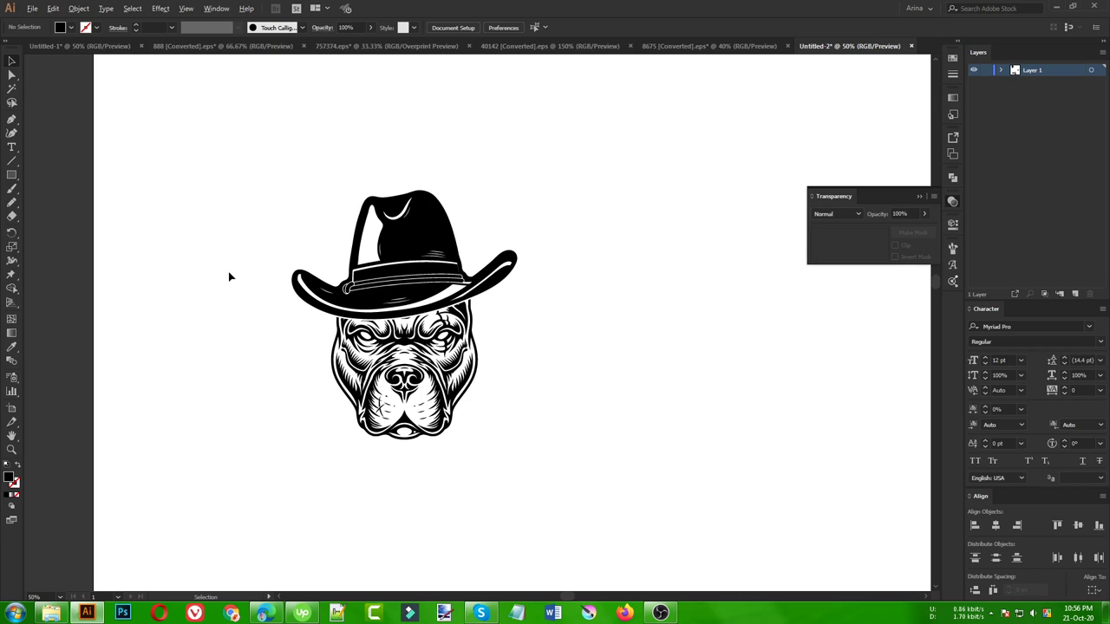
{"action": "scroll", "coordinate": [230, 275], "scroll_direction": "down", "scroll_amount": 1}
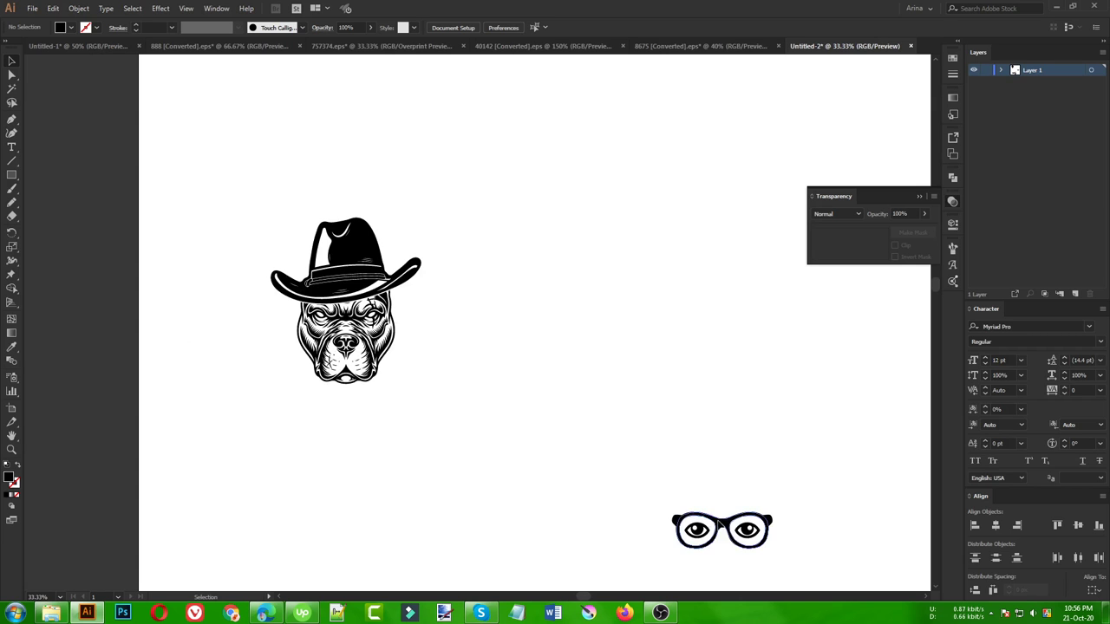
{"action": "left_click_drag", "start_coordinate": [722, 526], "coordinate": [404, 444]}
{"action": "scroll", "coordinate": [404, 445], "scroll_direction": "up", "scroll_amount": 3}
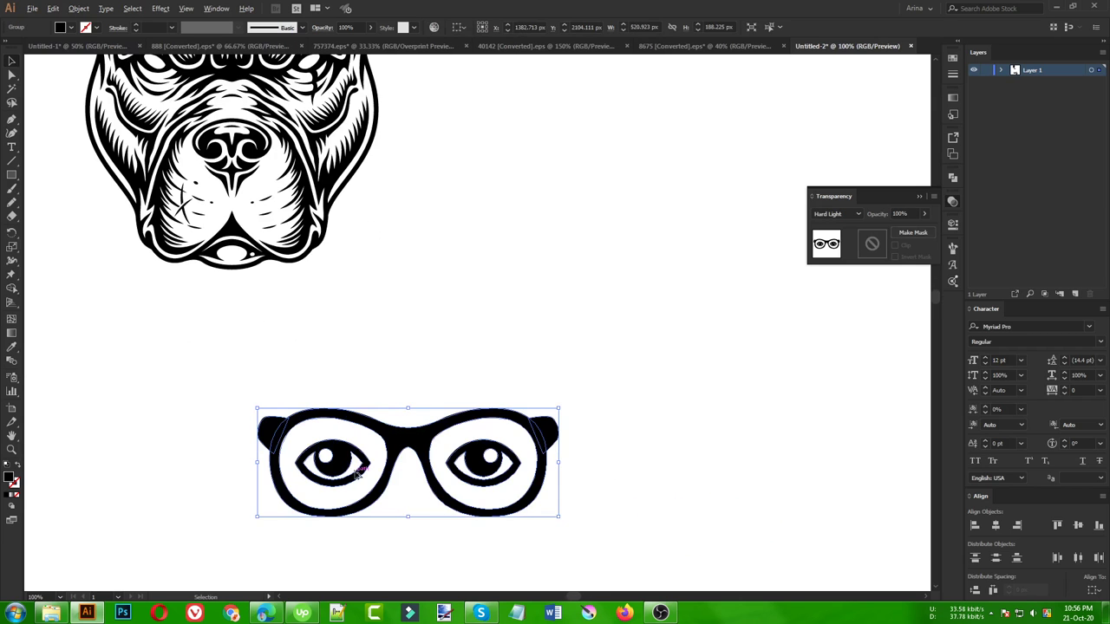
{"action": "scroll", "coordinate": [373, 451], "scroll_direction": "up", "scroll_amount": 1}
Step: Isolate the glasses group and delete the left eye from its lens
{"action": "double_click", "coordinate": [336, 453]}
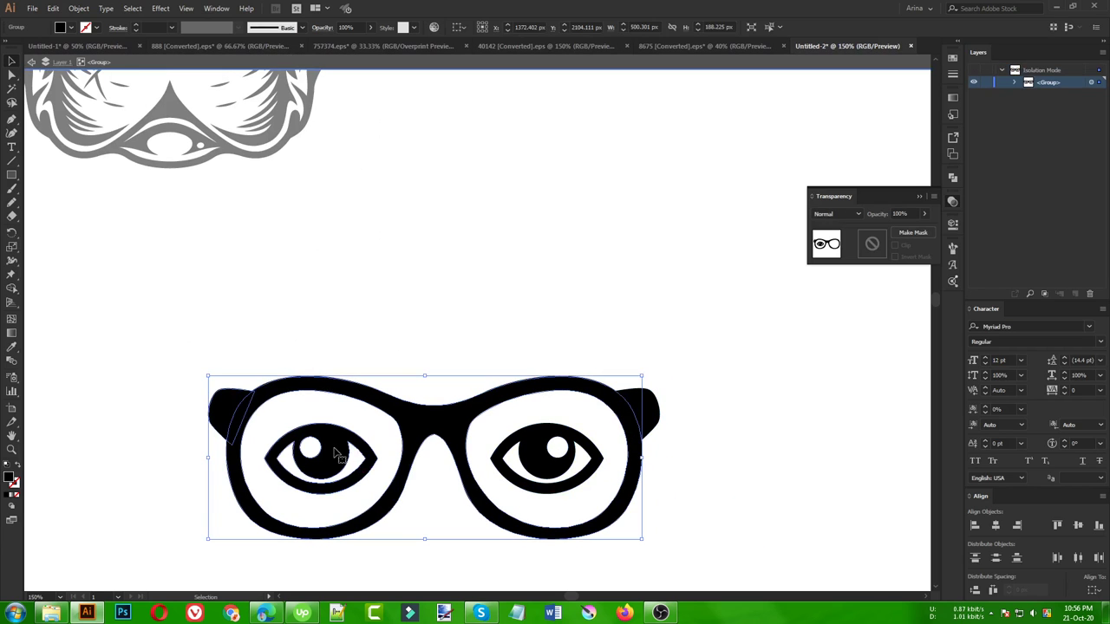
{"action": "double_click", "coordinate": [336, 453]}
{"action": "left_click", "coordinate": [336, 453]}
{"action": "key", "text": "Delete"}
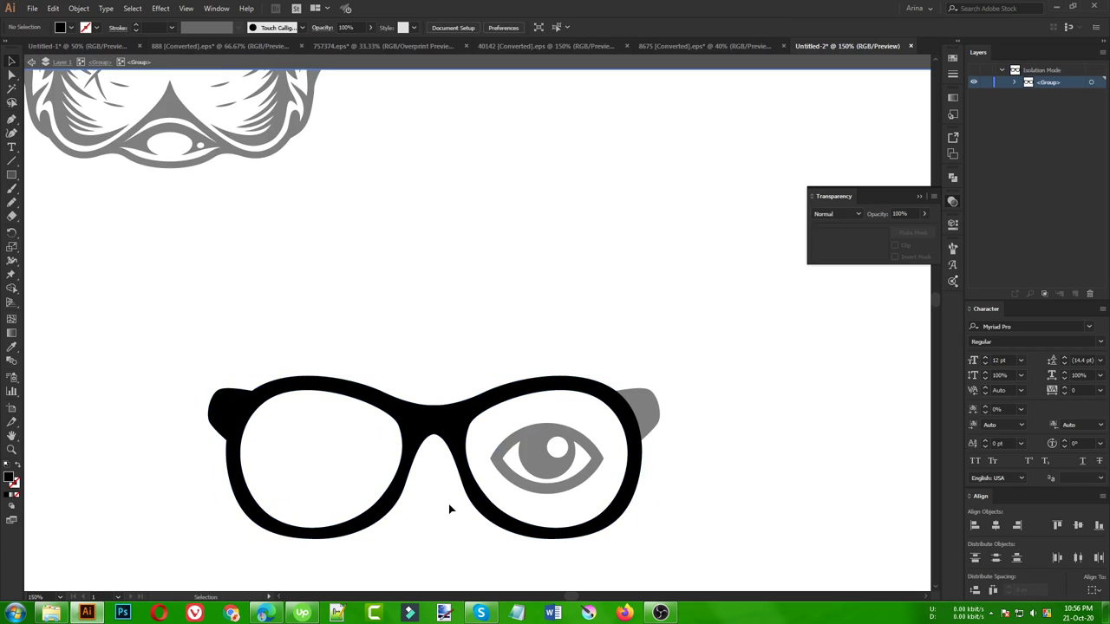
{"action": "double_click", "coordinate": [448, 508]}
{"action": "left_click", "coordinate": [555, 460]}
Step: Delete the right eye, exit isolation, and select the whole glasses frame
{"action": "double_click", "coordinate": [555, 460]}
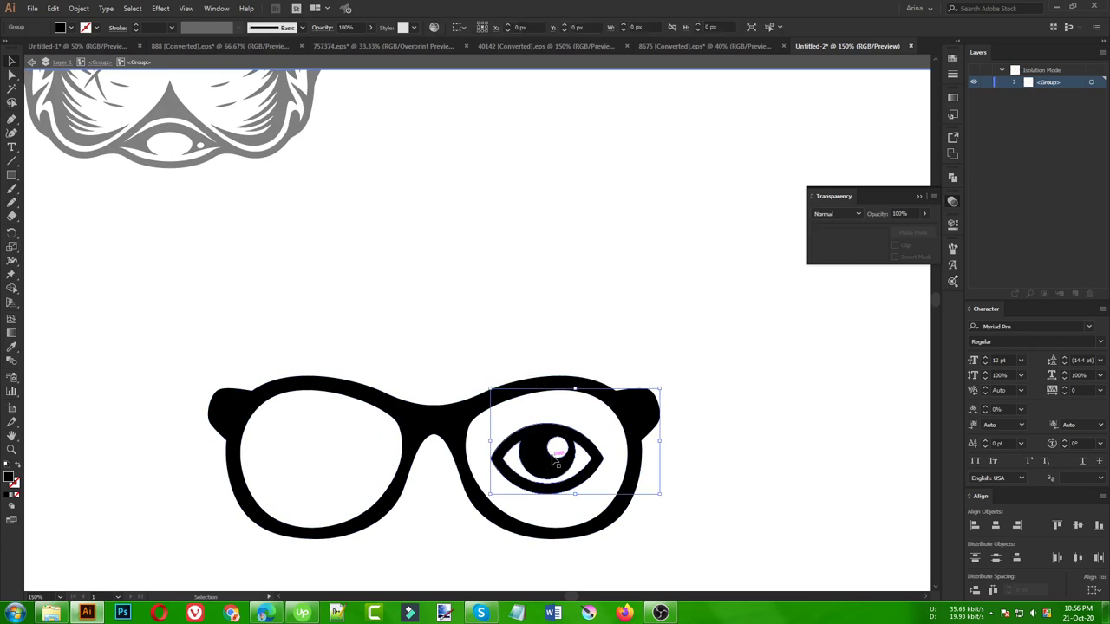
{"action": "left_click", "coordinate": [555, 460]}
{"action": "key", "text": "Delete"}
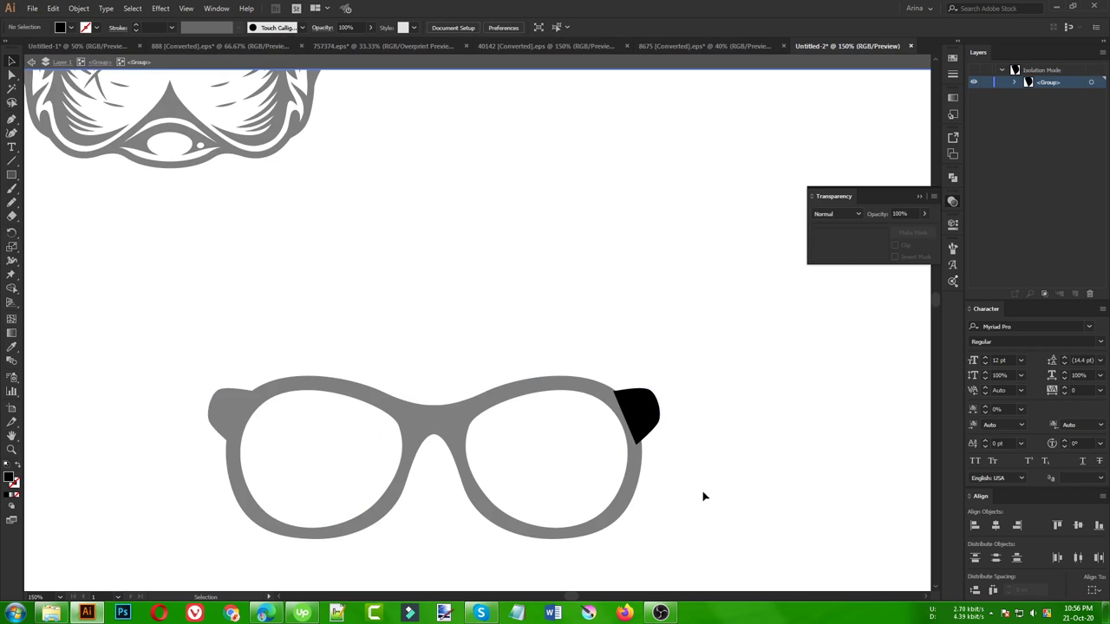
{"action": "double_click", "coordinate": [704, 490]}
{"action": "left_click_drag", "start_coordinate": [722, 546], "coordinate": [147, 364]}
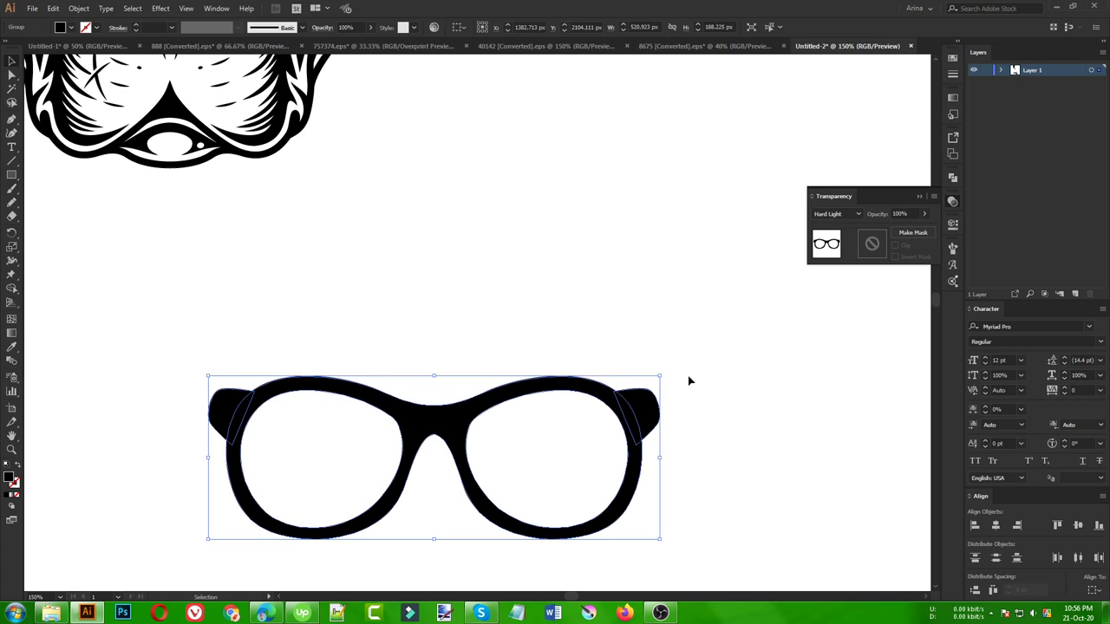
Step: Unite the glasses into one compound shape and fit them over the dog's eyes
{"action": "left_click", "coordinate": [953, 177]}
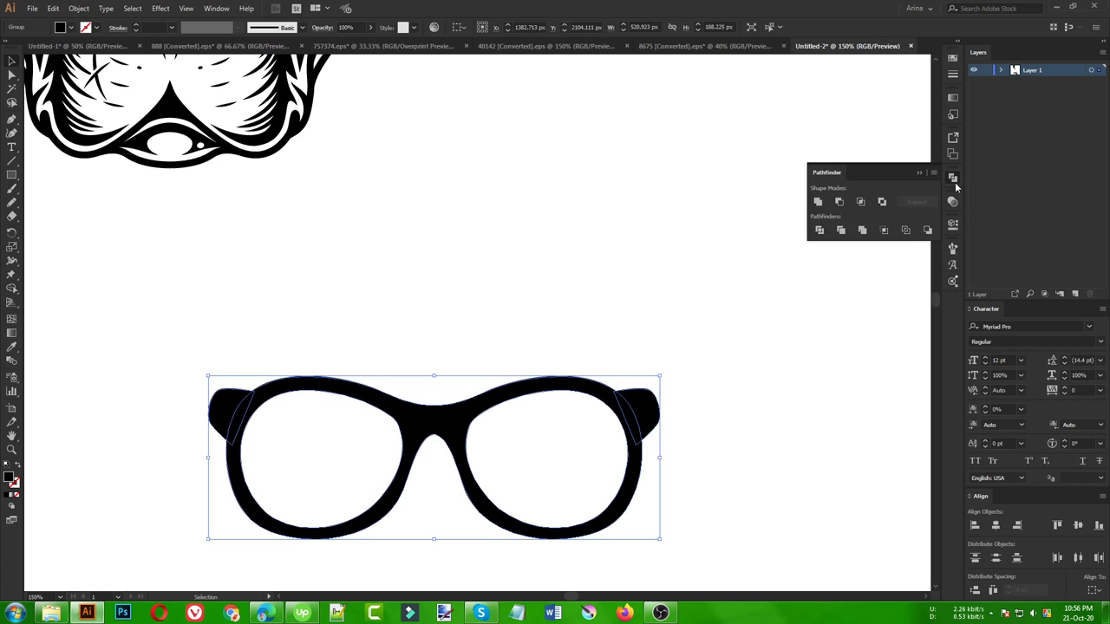
{"action": "left_click", "coordinate": [818, 201]}
{"action": "left_click", "coordinate": [590, 262]}
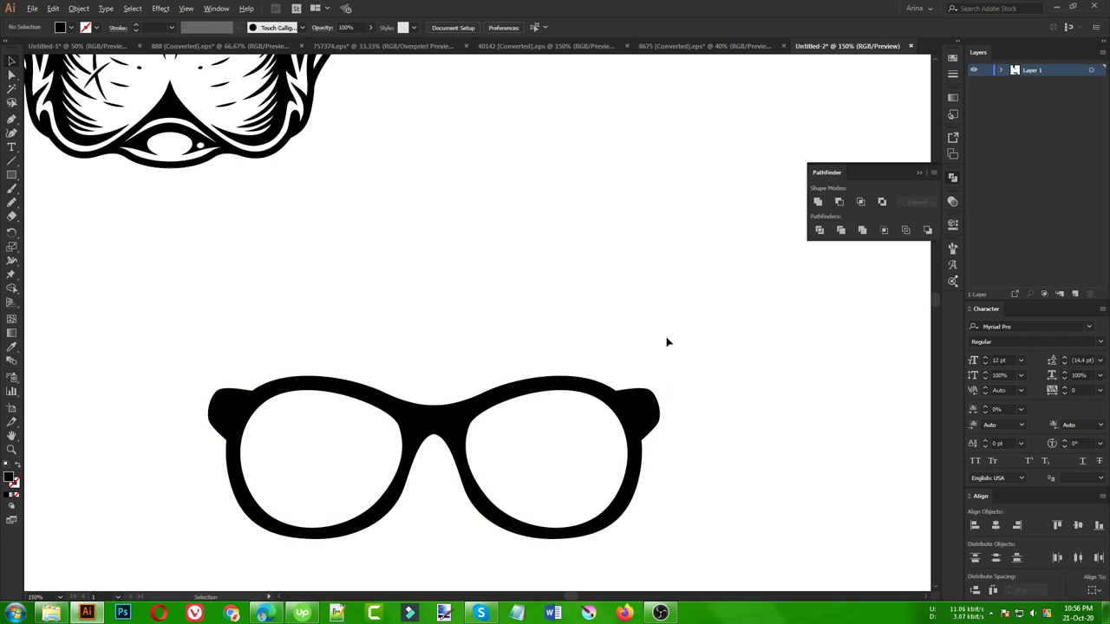
{"action": "scroll", "coordinate": [672, 343], "scroll_direction": "down", "scroll_amount": 2}
{"action": "scroll", "coordinate": [672, 343], "scroll_direction": "up", "scroll_amount": 2}
{"action": "left_click_drag", "start_coordinate": [652, 451], "coordinate": [541, 206]}
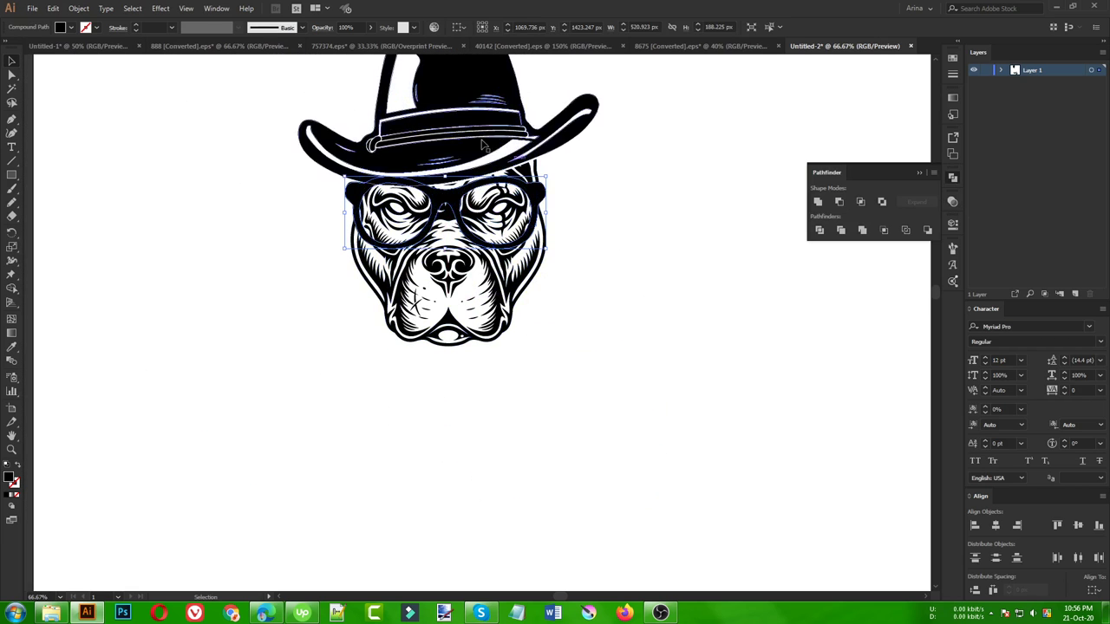
{"action": "scroll", "coordinate": [450, 128], "scroll_direction": "up", "scroll_amount": 1}
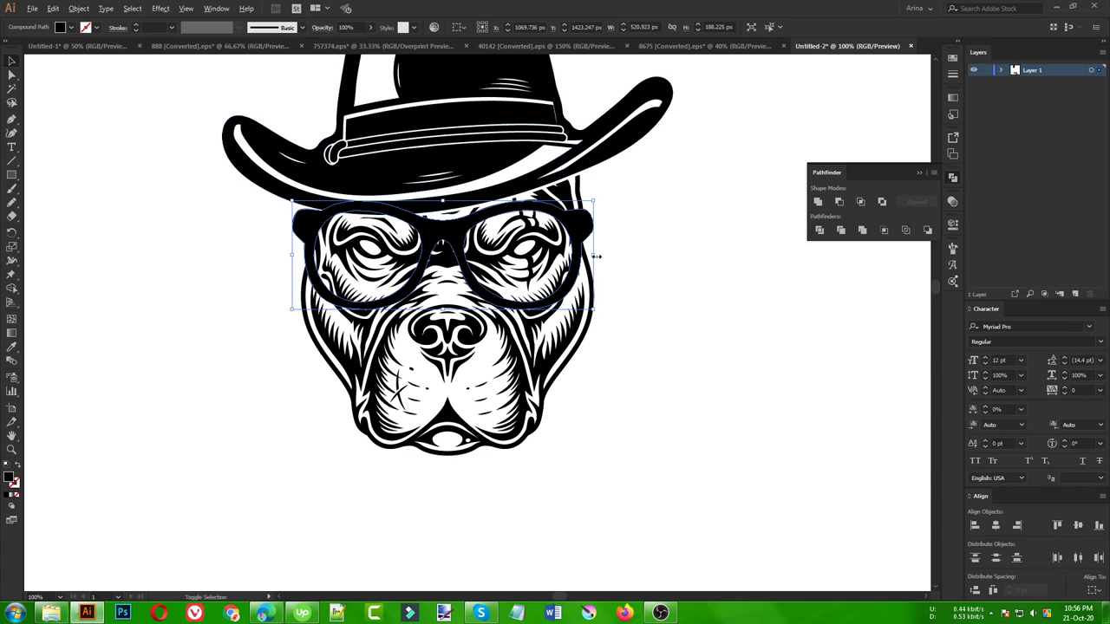
{"action": "left_click_drag", "start_coordinate": [593, 255], "coordinate": [587, 257]}
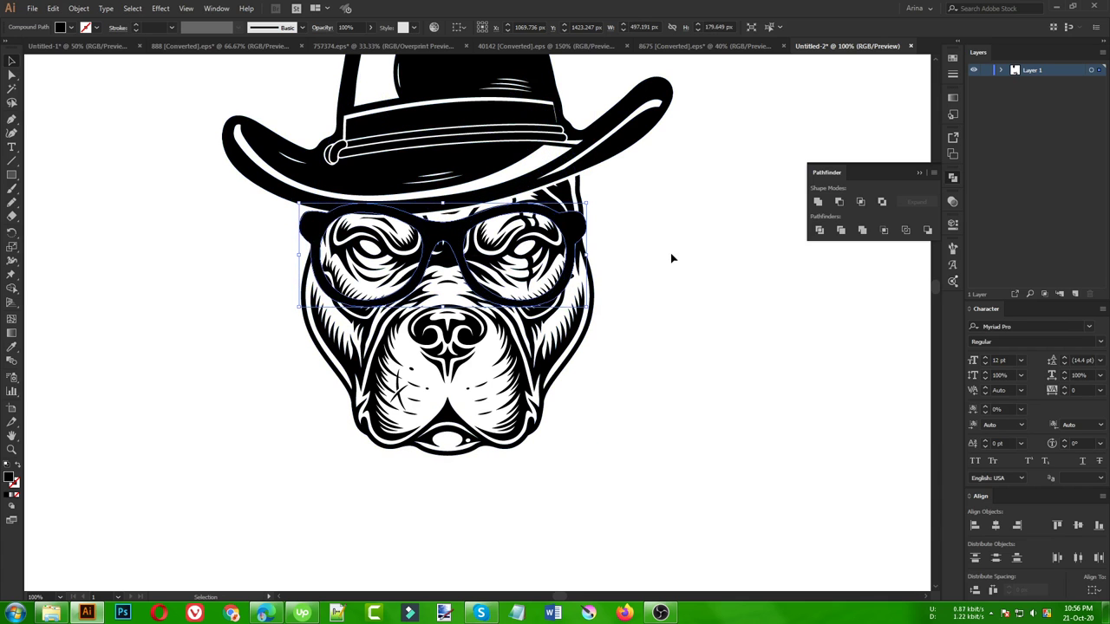
Step: Paste the glasses back over the dog's eyes
{"action": "key", "text": "ctrl+minus"}
{"action": "key", "text": "ctrl+a"}
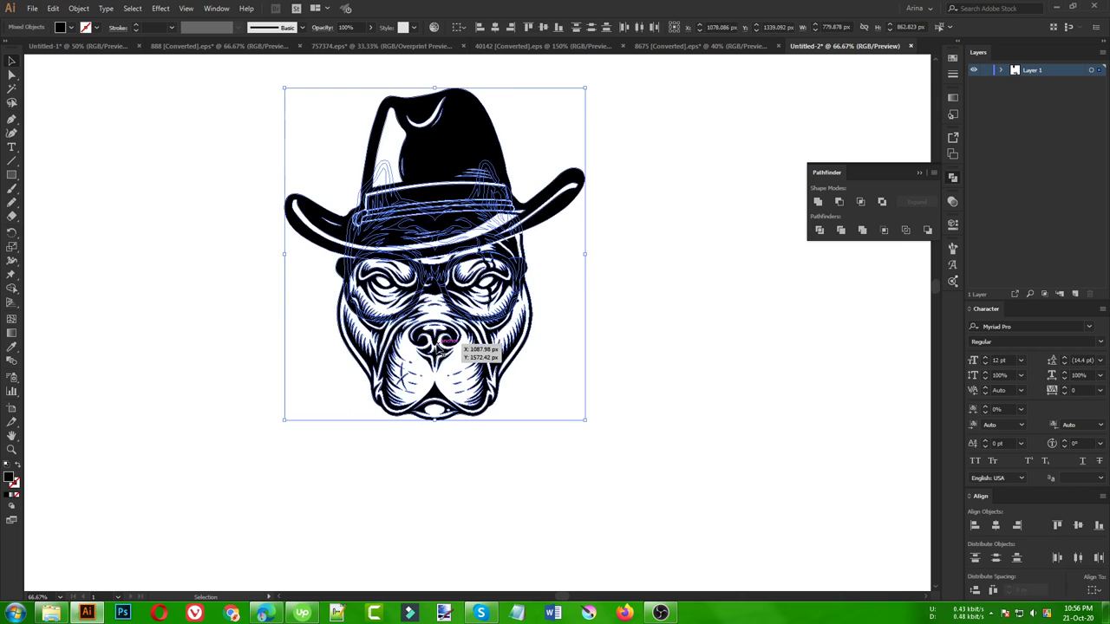
{"action": "left_click", "coordinate": [556, 254]}
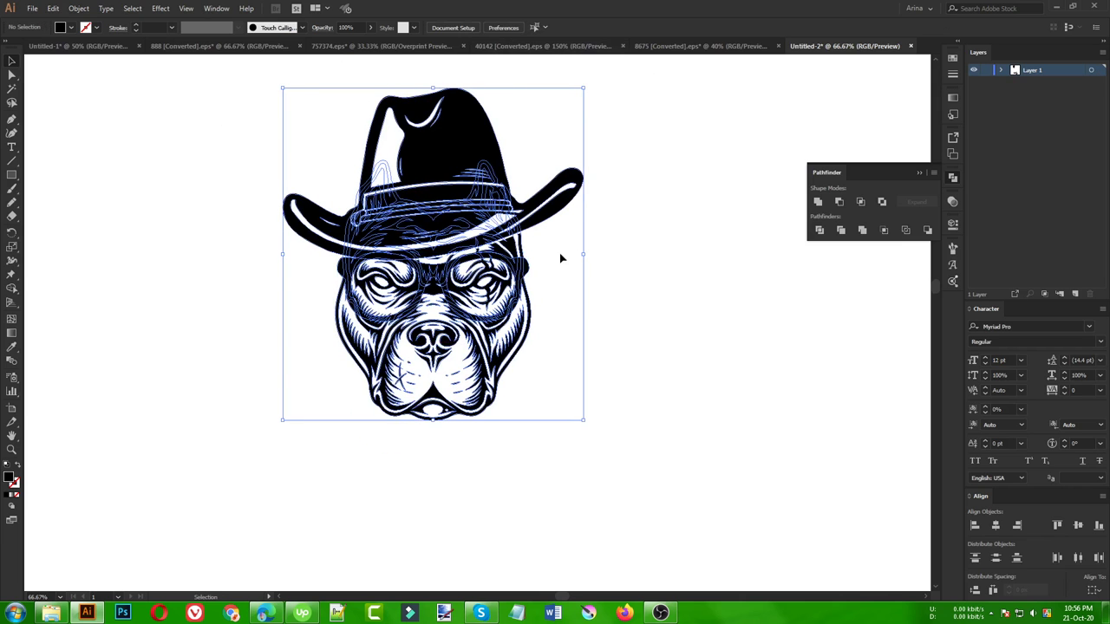
{"action": "key", "text": "ctrl+plus"}
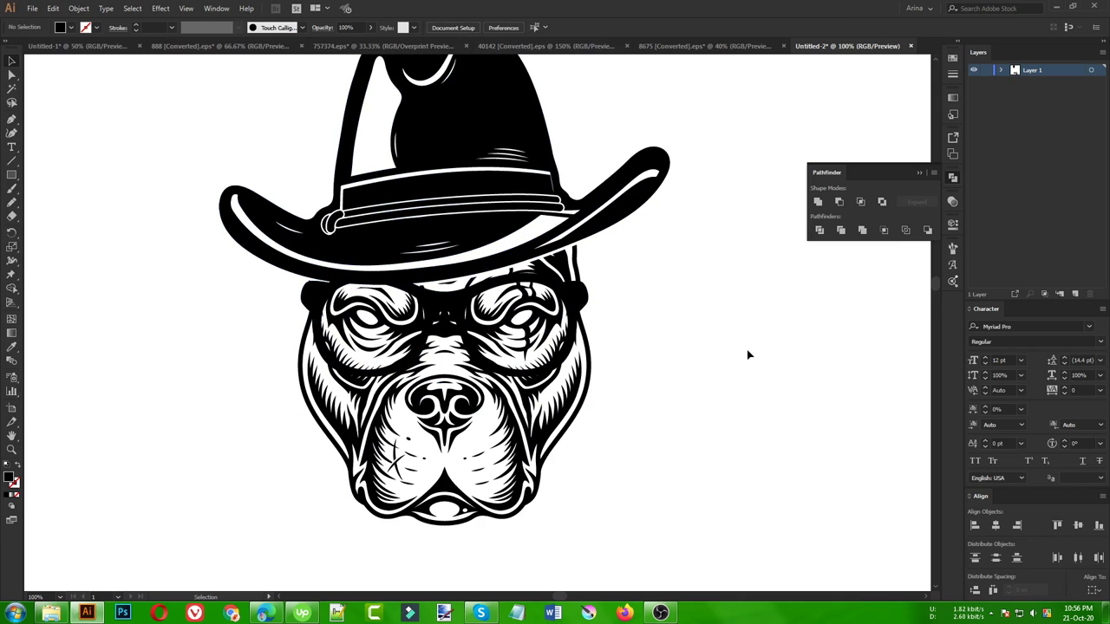
{"action": "key", "text": "ctrl+v"}
{"action": "left_click", "coordinate": [587, 302]}
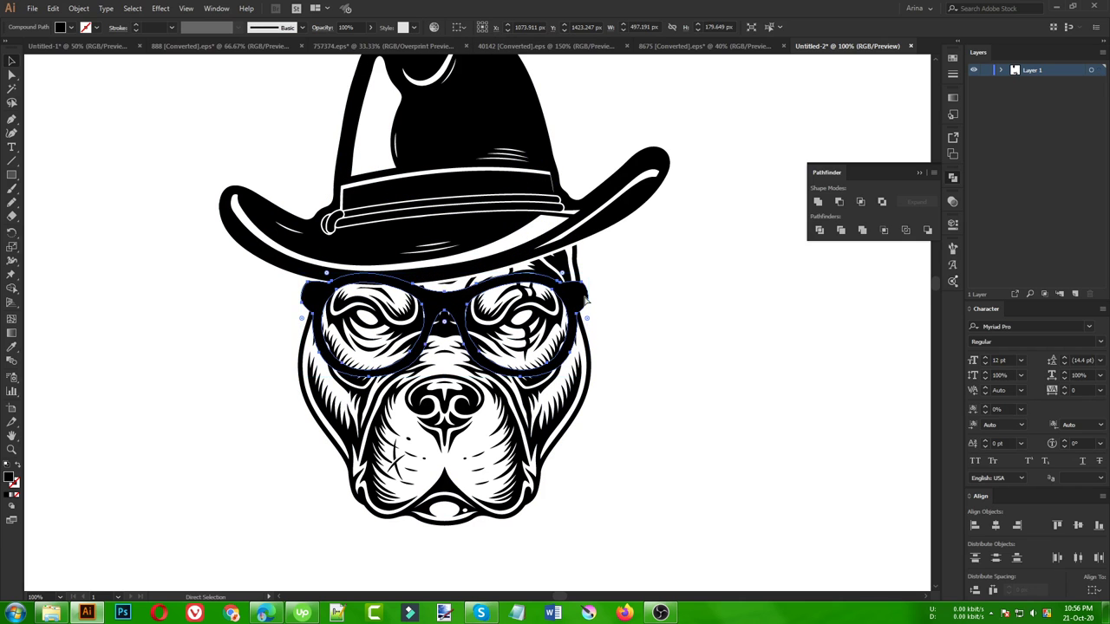
{"action": "key", "text": "ctrl+z"}
{"action": "key", "text": "ctrl+shift+z"}
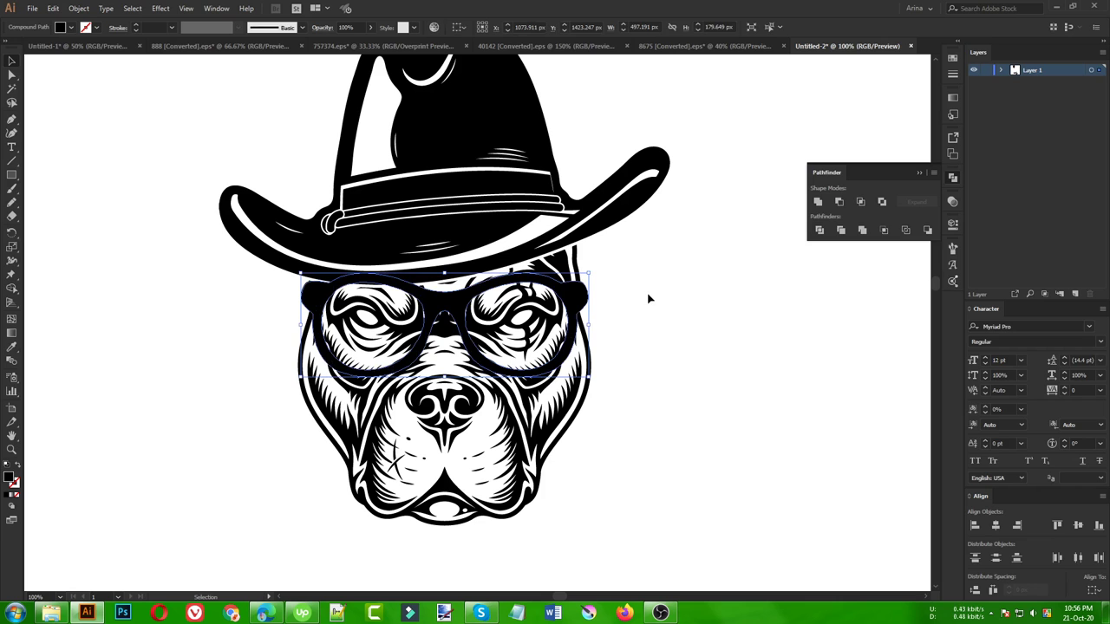
{"action": "left_click", "coordinate": [649, 299]}
Step: Send the glasses behind the face, then undo so they stay in front
{"action": "left_click", "coordinate": [450, 312]}
{"action": "key", "text": "ctrl+shift+bracketleft"}
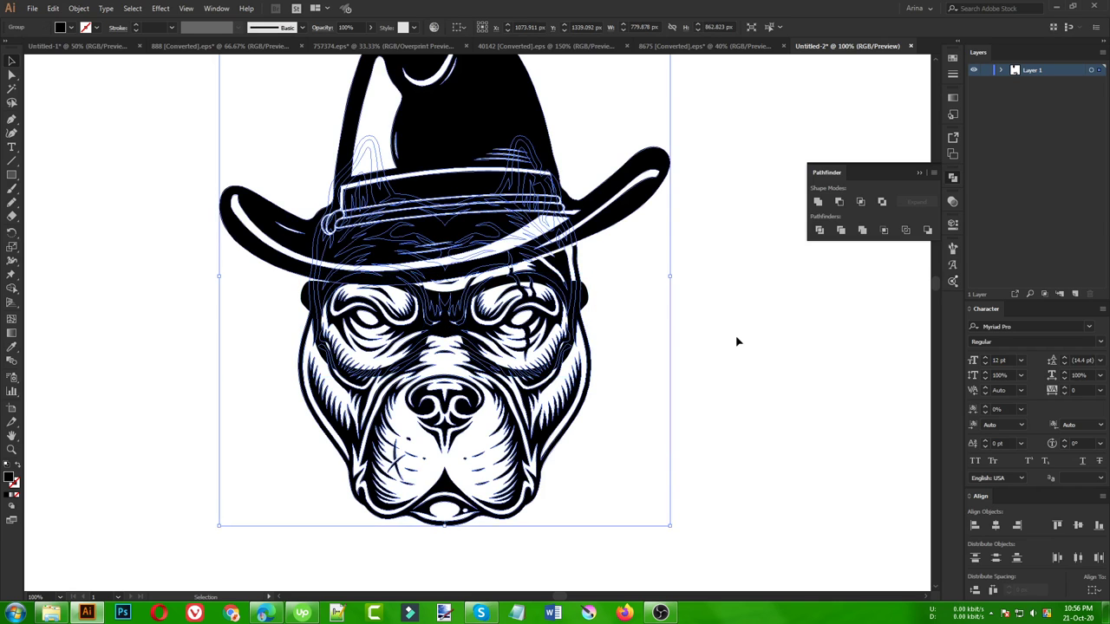
{"action": "key", "text": "ctrl+z"}
{"action": "left_click", "coordinate": [667, 310]}
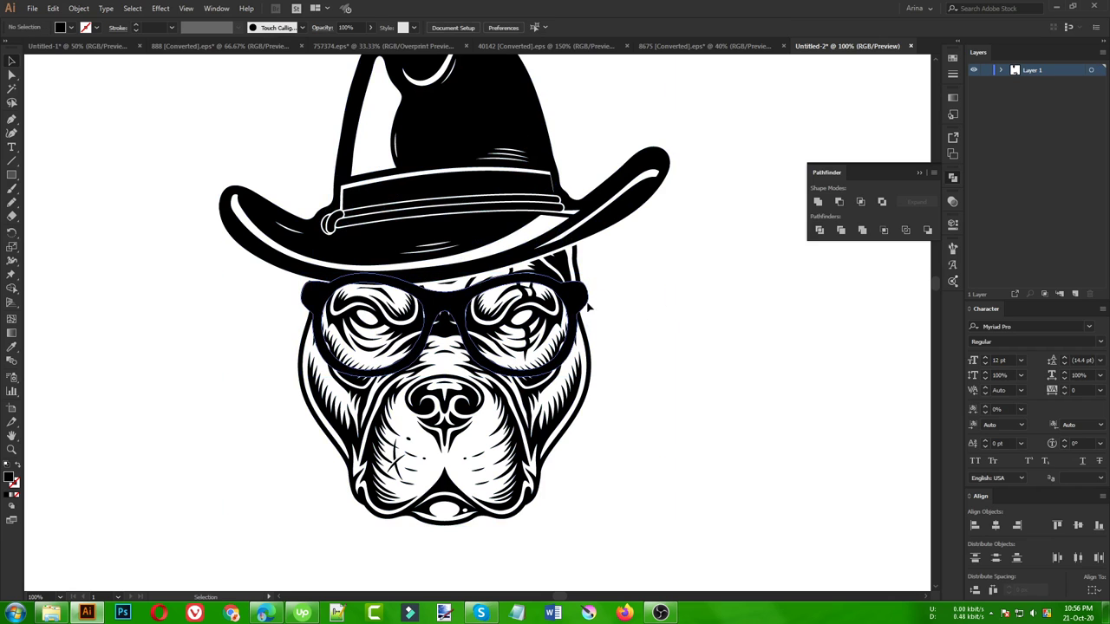
{"action": "left_click", "coordinate": [572, 304]}
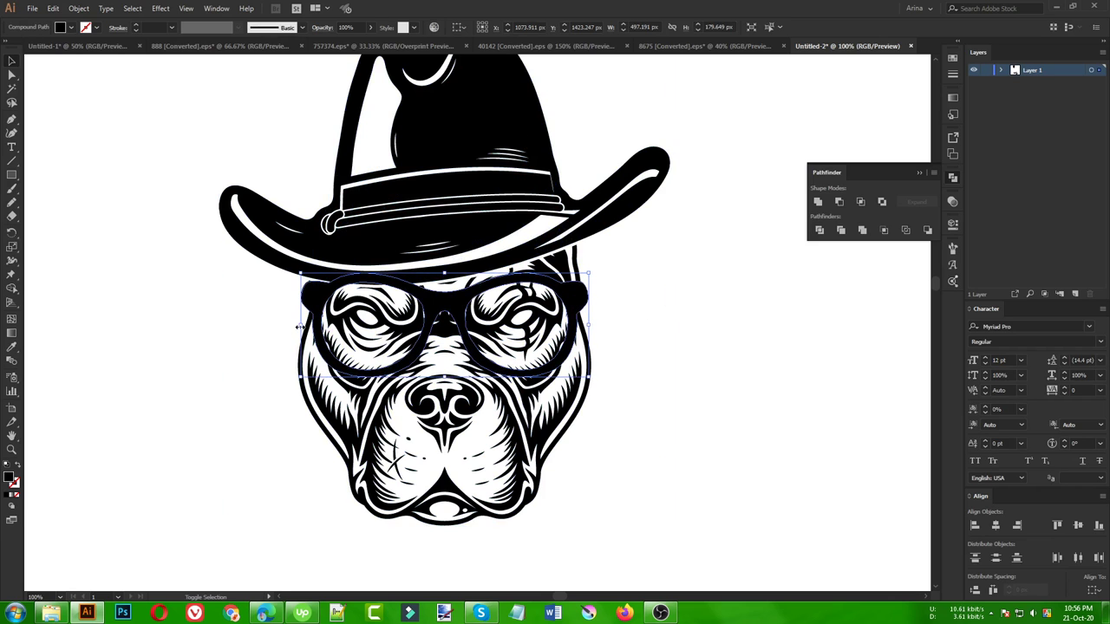
Step: Narrow the glasses to about 486 × 176 px and realign them over the eyes
{"action": "left_click_drag", "start_coordinate": [299, 326], "coordinate": [305, 326]}
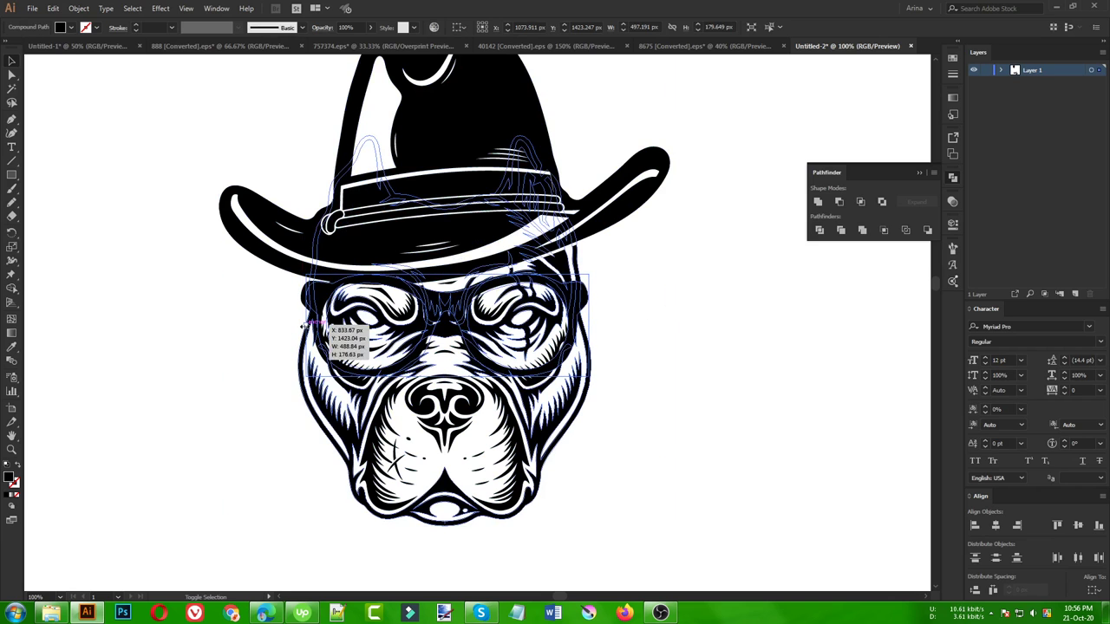
{"action": "left_click", "coordinate": [226, 318]}
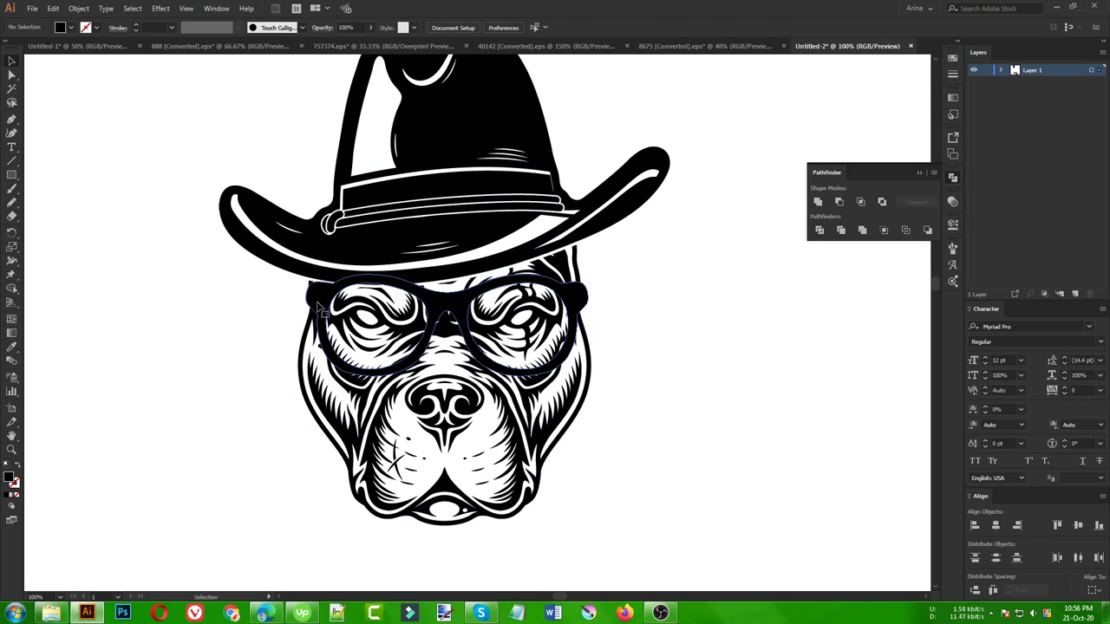
{"action": "left_click", "coordinate": [317, 305]}
{"action": "left_click_drag", "start_coordinate": [319, 307], "coordinate": [424, 330]}
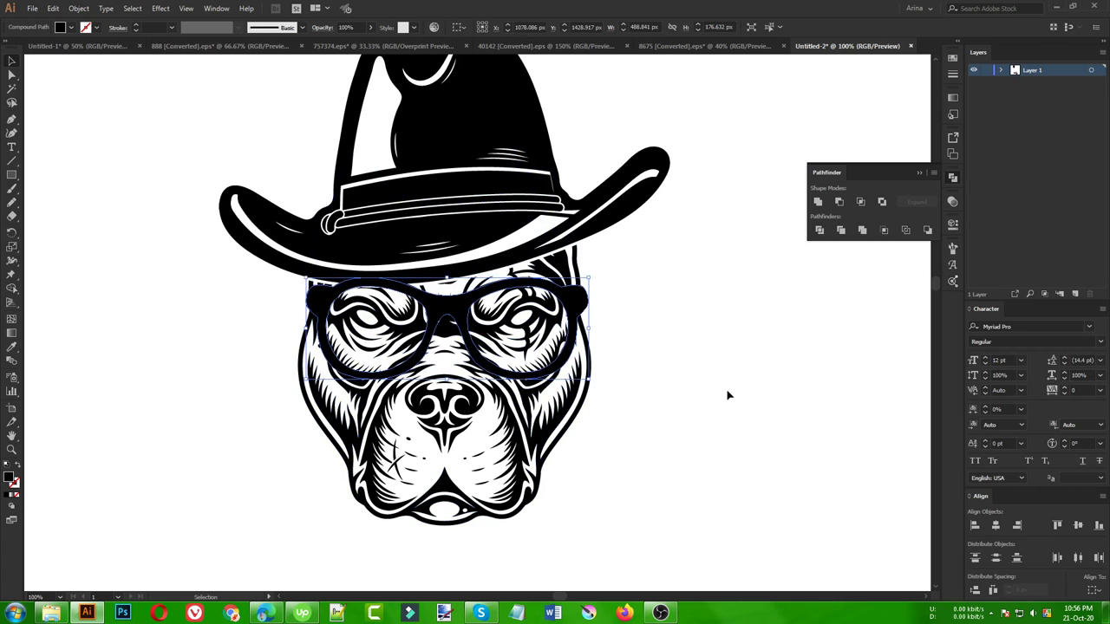
{"action": "left_click", "coordinate": [726, 391]}
{"action": "left_click", "coordinate": [455, 319]}
{"action": "scroll", "coordinate": [455, 321], "scroll_direction": "up", "scroll_amount": 1}
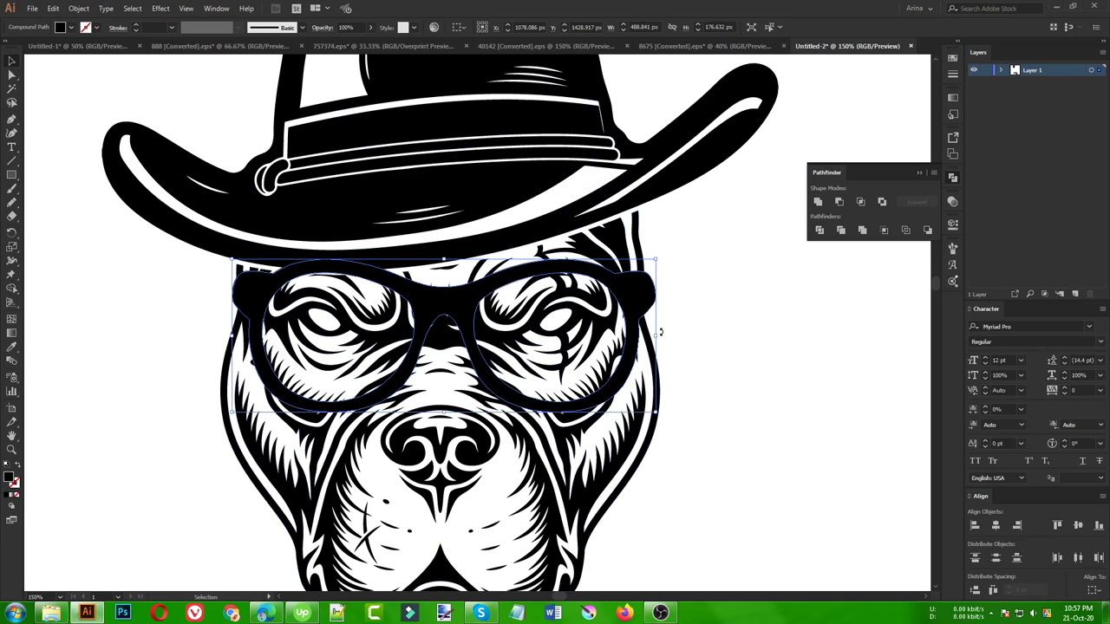
{"action": "left_click_drag", "start_coordinate": [655, 258], "coordinate": [654, 260]}
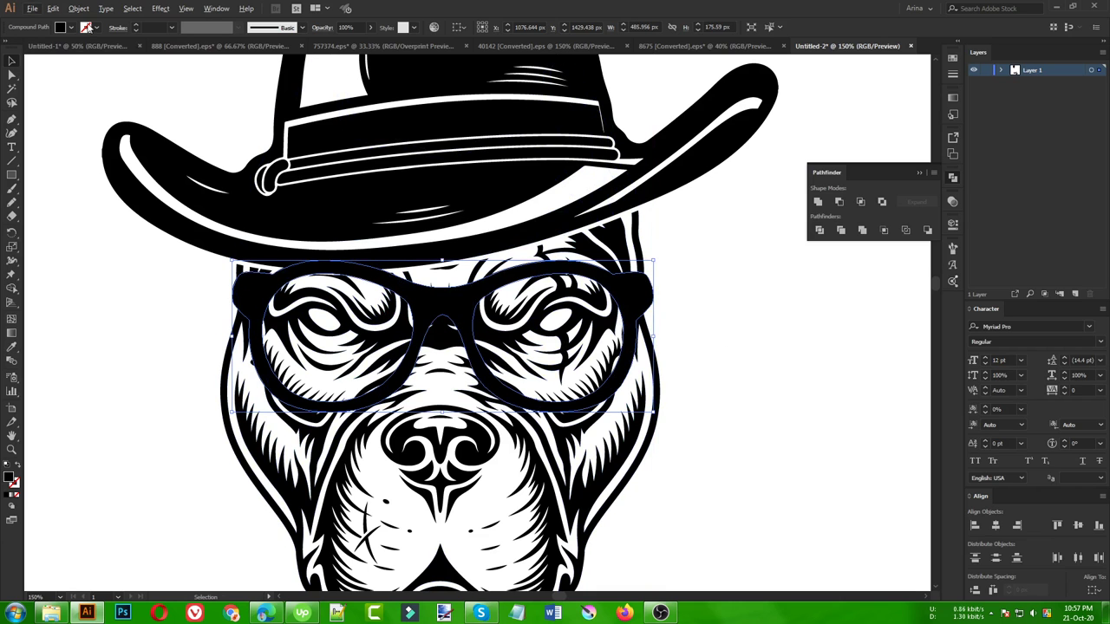
{"action": "left_click", "coordinate": [78, 8]}
{"action": "mouse_move", "coordinate": [91, 273]}
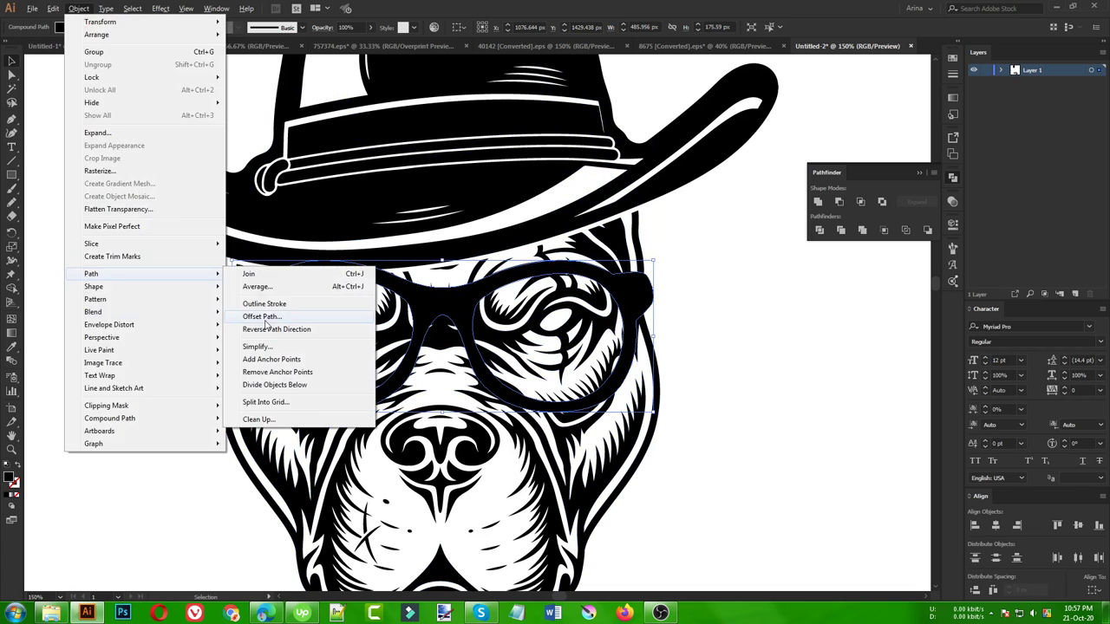
Step: Add a 5 px offset outline to the glasses, cut them, and select all the dog artwork
{"action": "left_click", "coordinate": [262, 316]}
{"action": "left_click", "coordinate": [70, 164]}
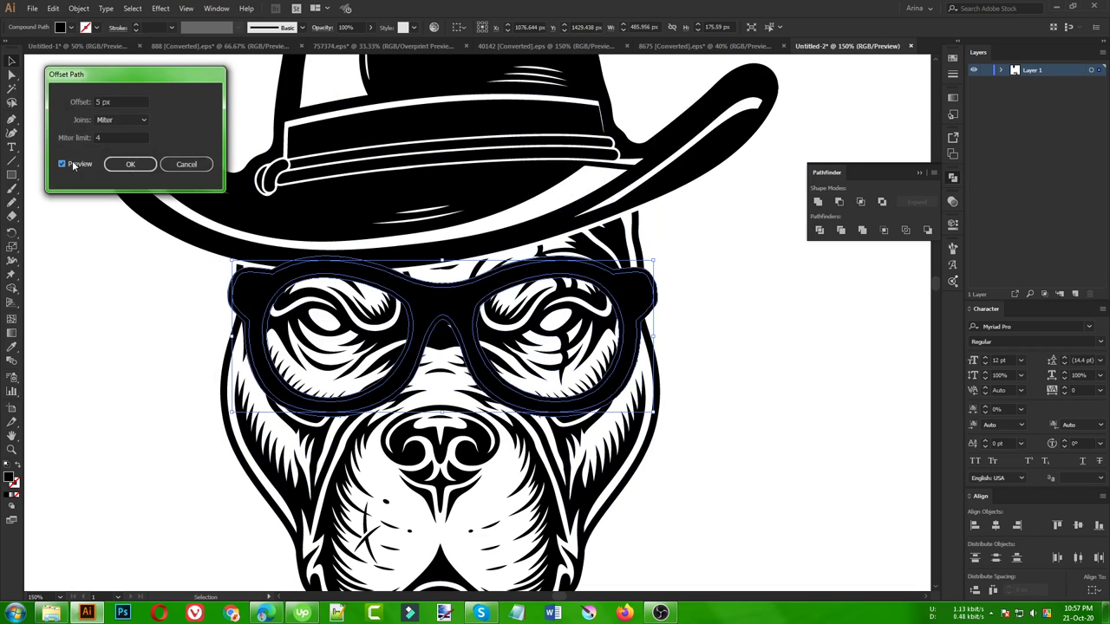
{"action": "left_click", "coordinate": [144, 167]}
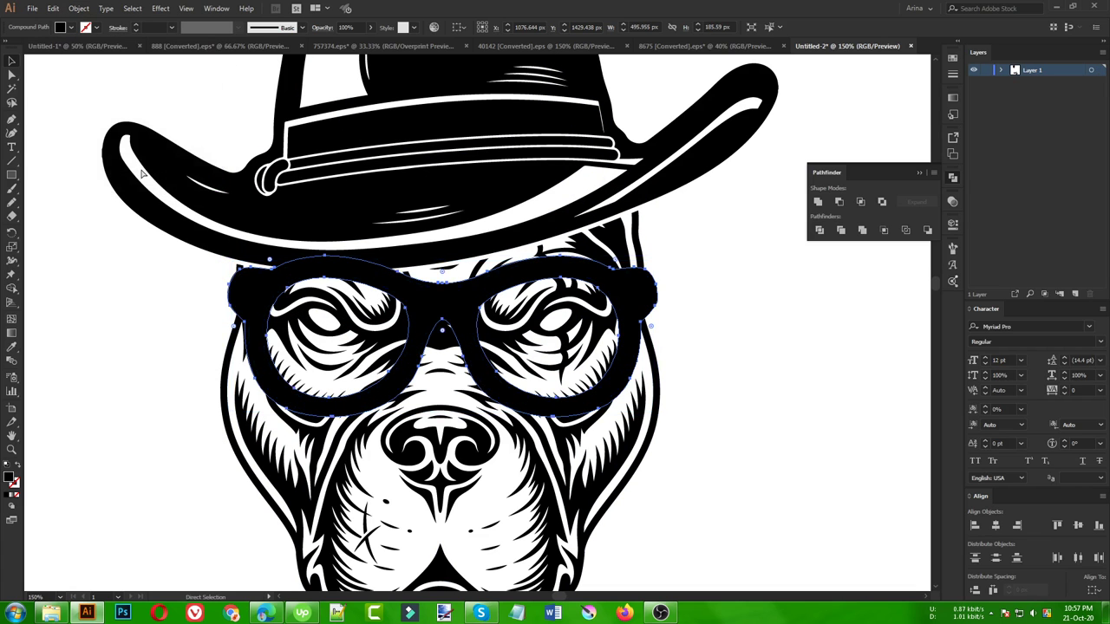
{"action": "key", "text": "Delete"}
{"action": "key", "text": "ctrl+a"}
{"action": "key", "text": "v"}
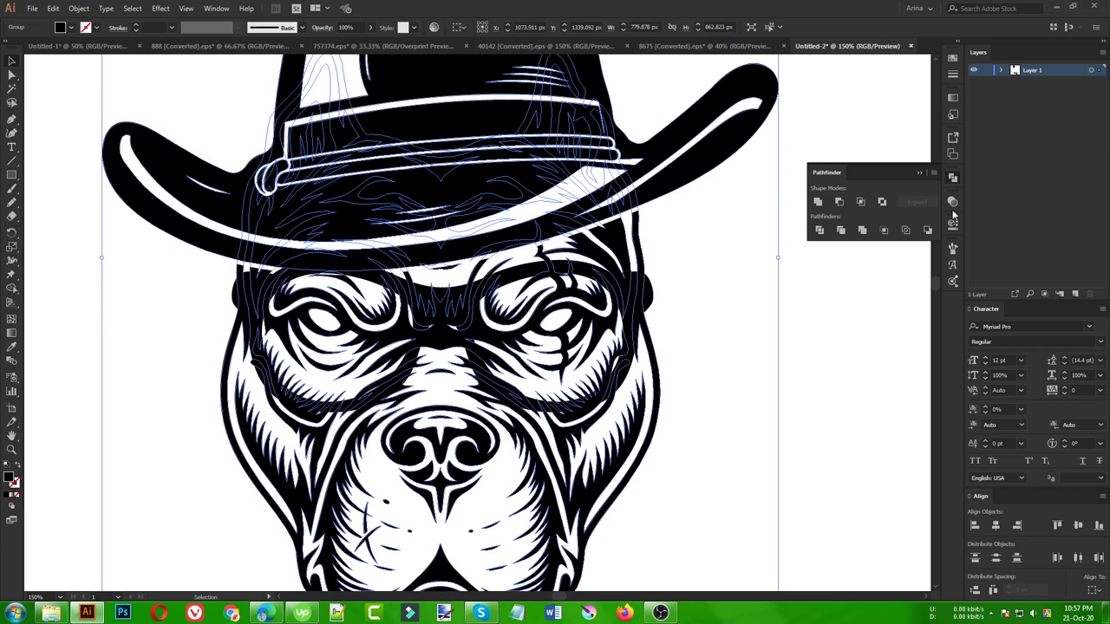
Step: Mask the dog artwork with the pasted glasses shape, then isolate the masked group
{"action": "left_click", "coordinate": [951, 201]}
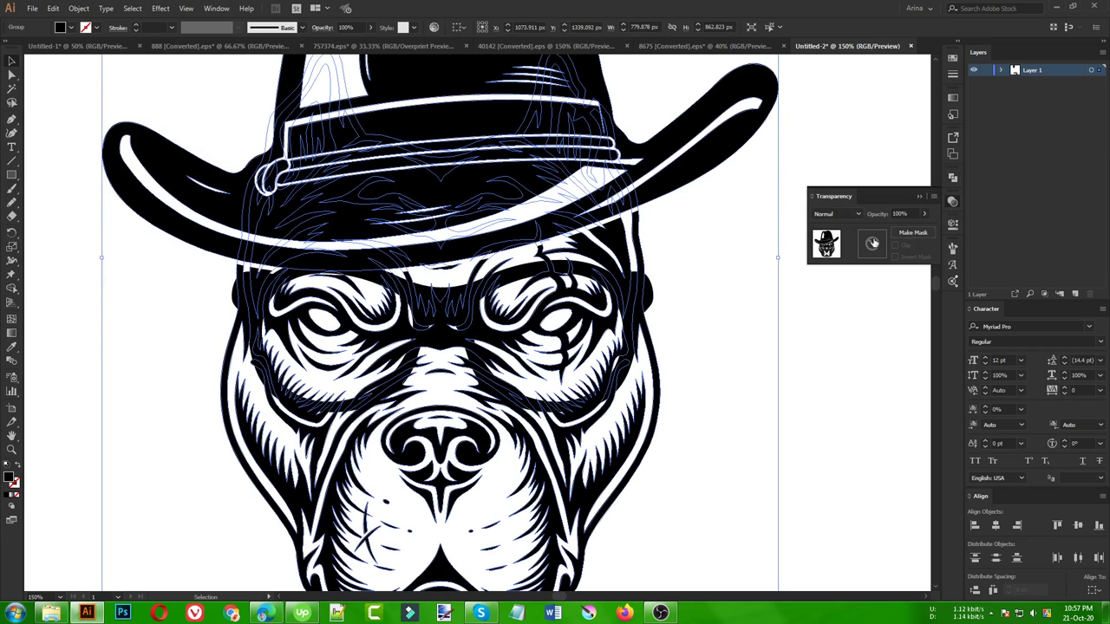
{"action": "left_click", "coordinate": [913, 232]}
{"action": "left_click", "coordinate": [872, 244]}
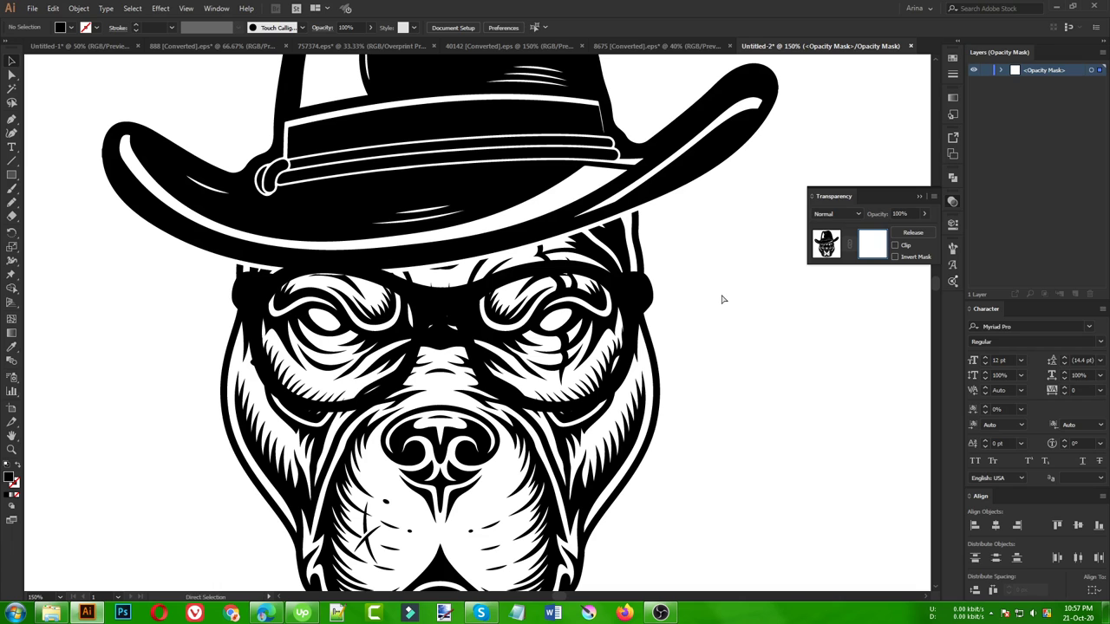
{"action": "key", "text": "ctrl+f"}
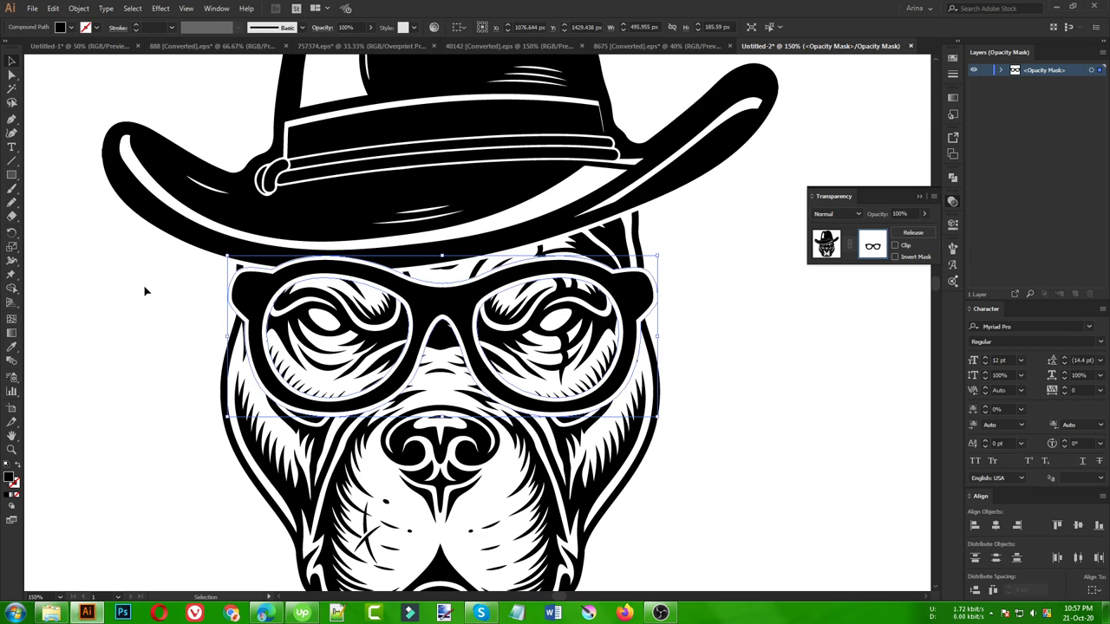
{"action": "left_click", "coordinate": [832, 247]}
{"action": "left_click", "coordinate": [729, 286]}
{"action": "key", "text": "ctrl+minus"}
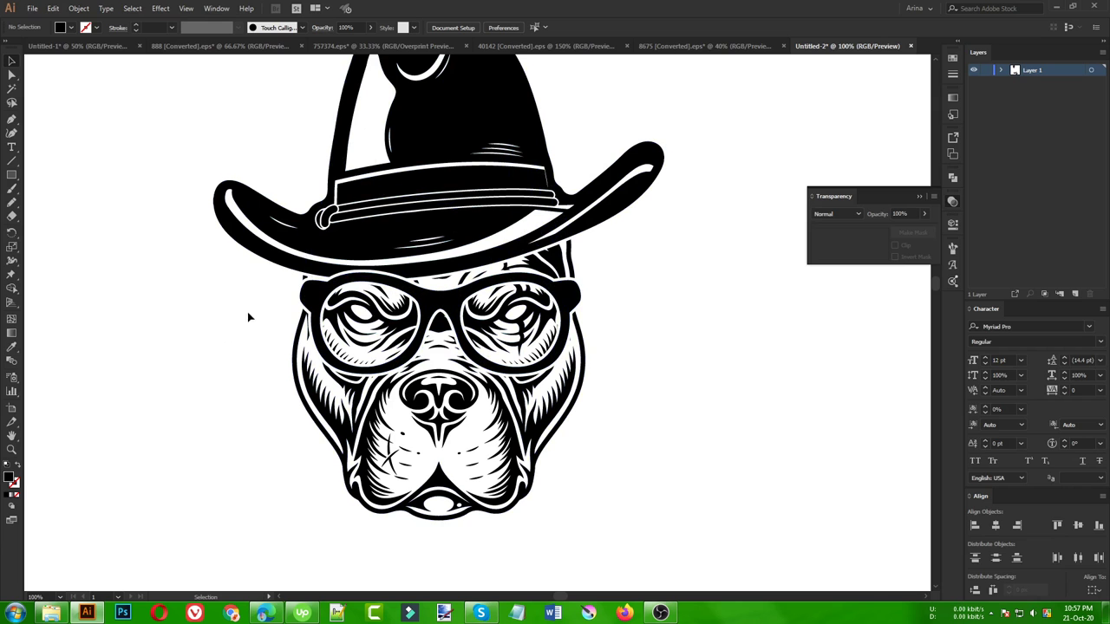
{"action": "left_click_drag", "start_coordinate": [303, 305], "coordinate": [368, 297]}
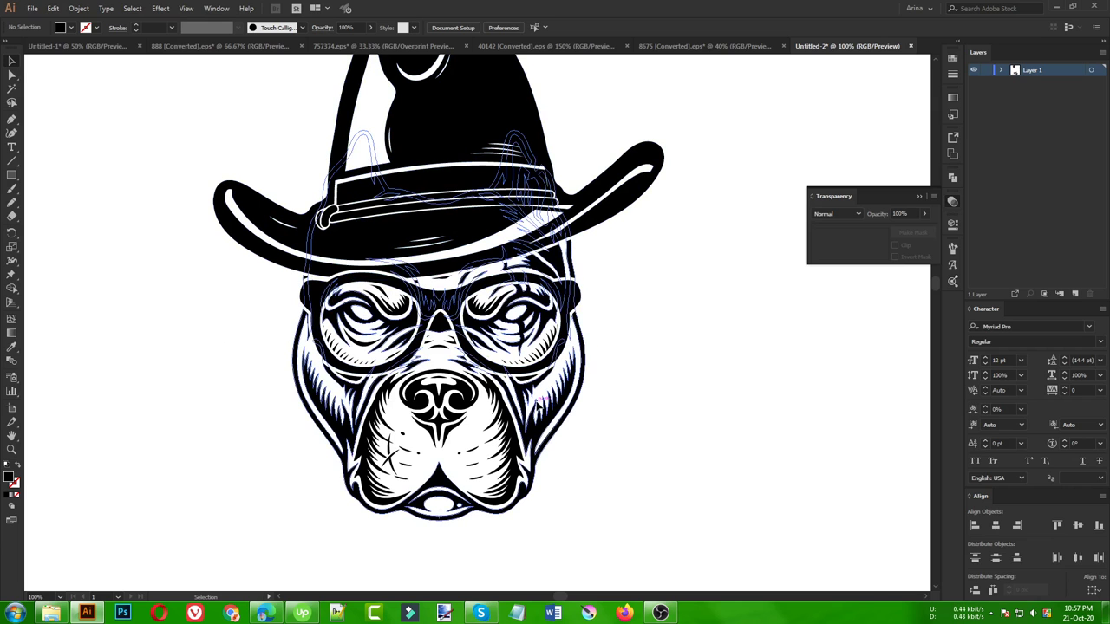
{"action": "double_click", "coordinate": [540, 404]}
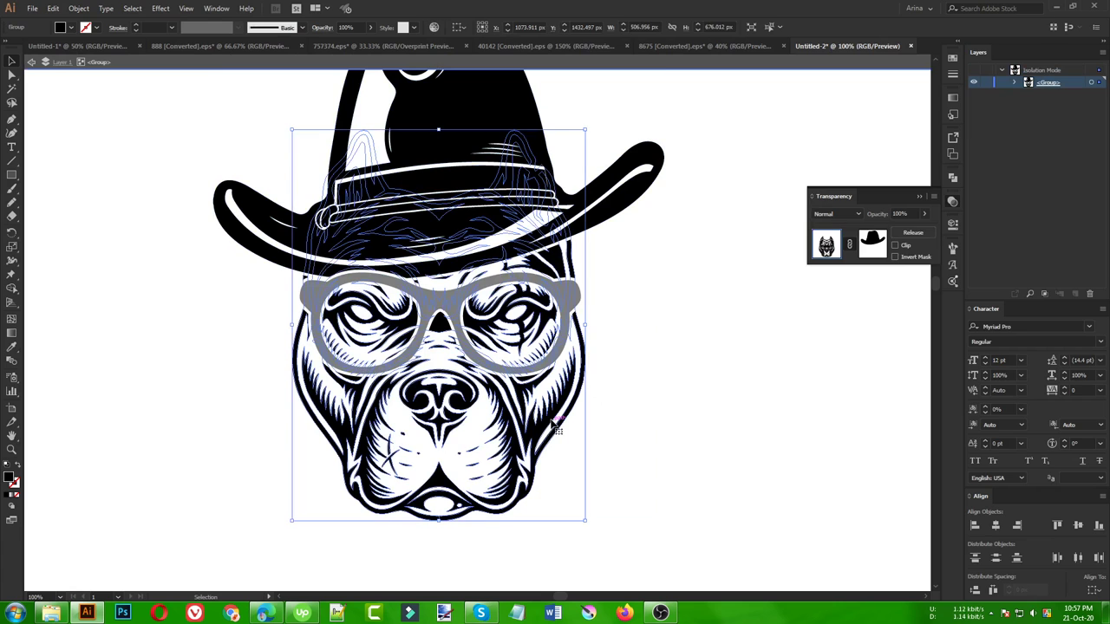
Step: Copy the hat outline from the existing hat mask and leave isolation mode
{"action": "left_click", "coordinate": [867, 247]}
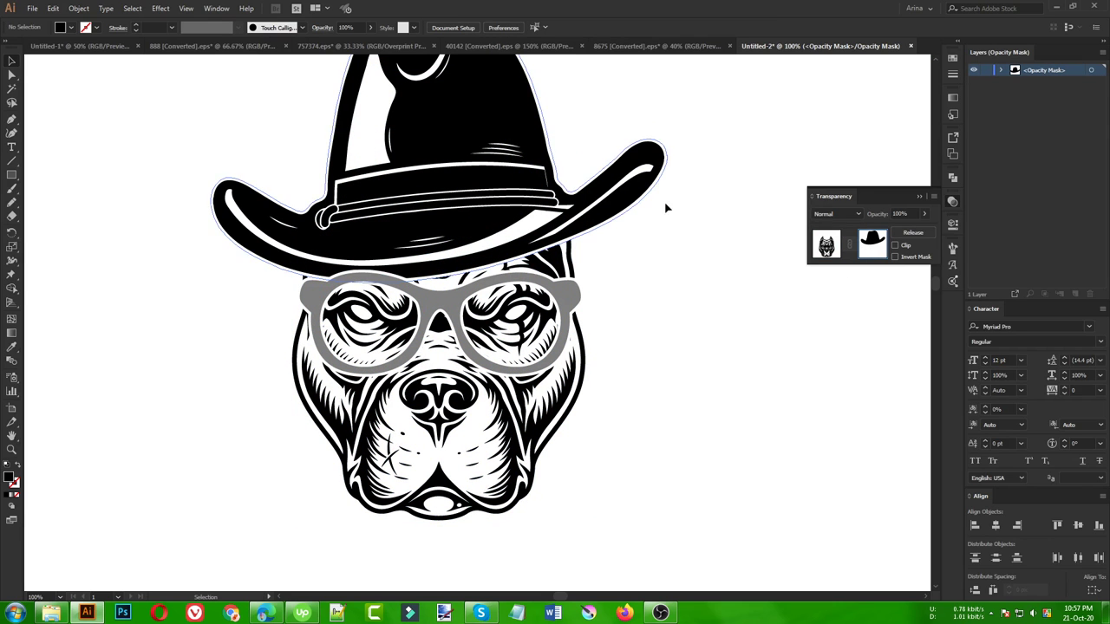
{"action": "scroll", "coordinate": [442, 276], "scroll_direction": "up", "scroll_amount": 3}
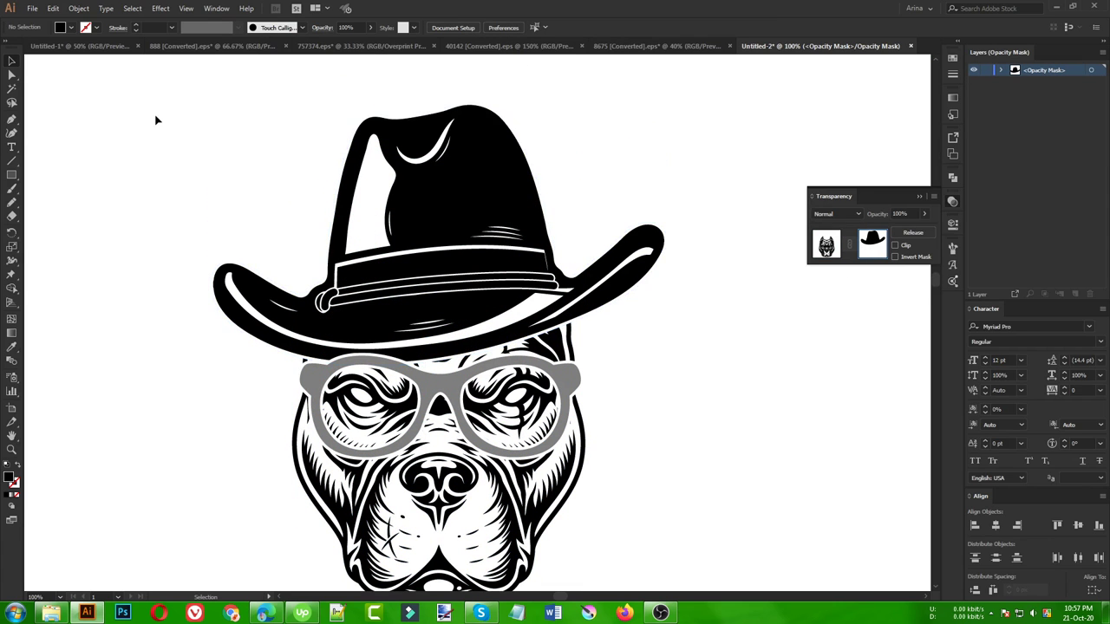
{"action": "left_click_drag", "start_coordinate": [156, 116], "coordinate": [642, 358]}
{"action": "left_click", "coordinate": [642, 358]}
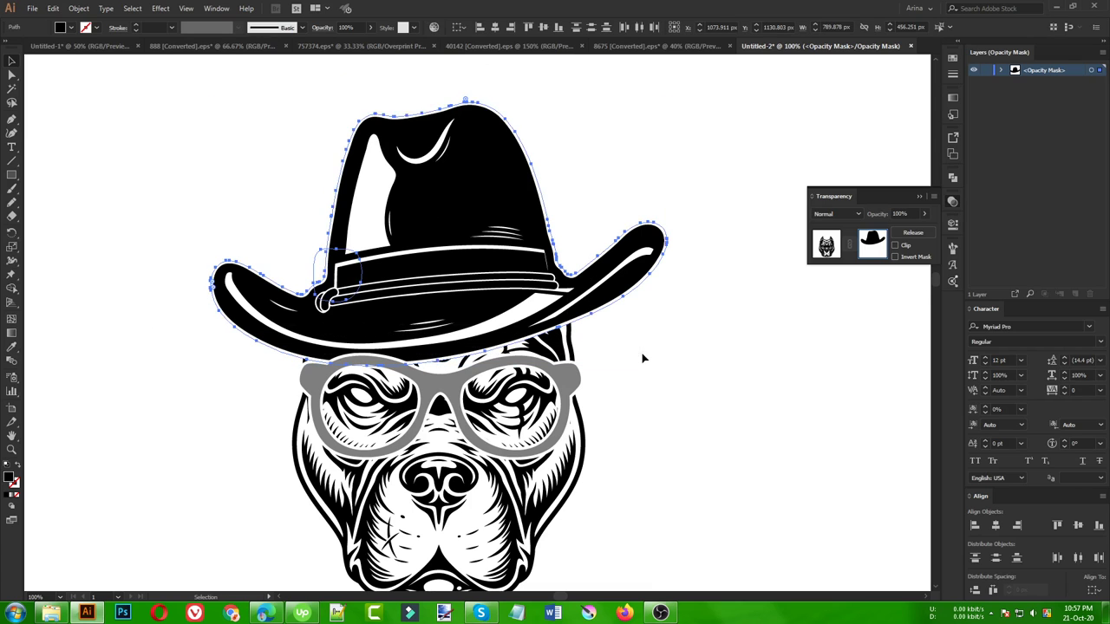
{"action": "left_click", "coordinate": [350, 284]}
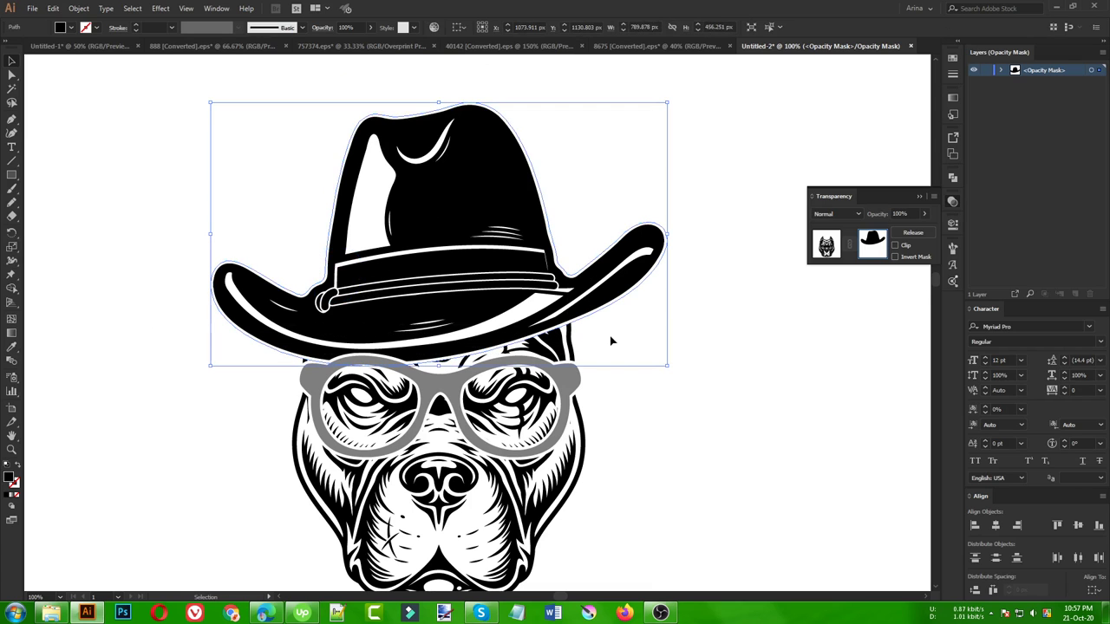
{"action": "key", "text": "a"}
{"action": "key", "text": "v"}
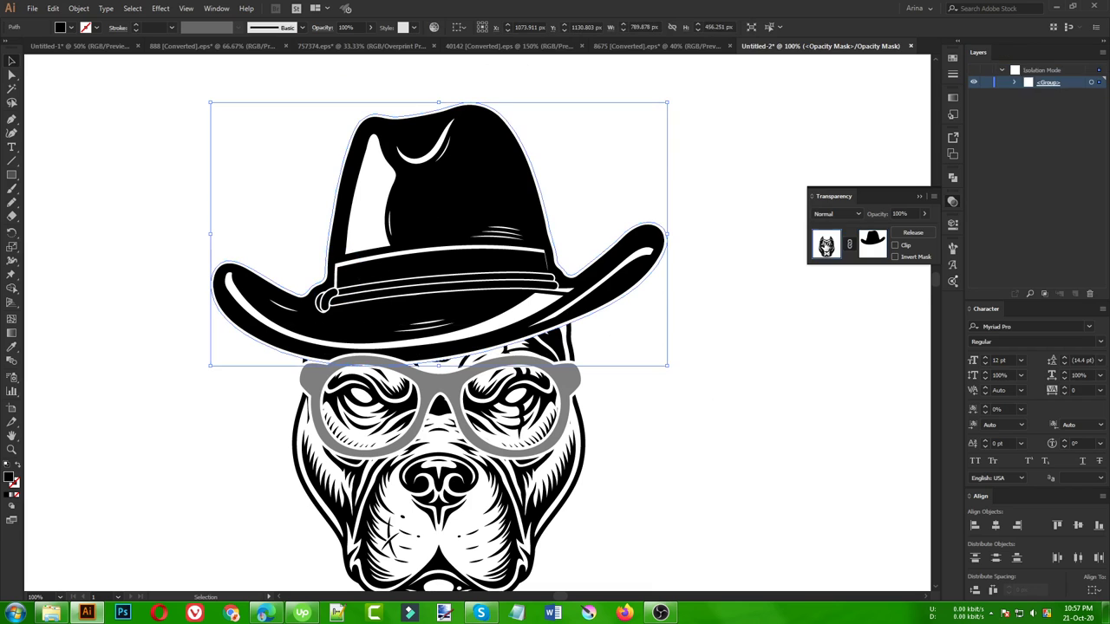
{"action": "left_click", "coordinate": [826, 246]}
{"action": "left_click", "coordinate": [739, 371]}
{"action": "double_click", "coordinate": [740, 371]}
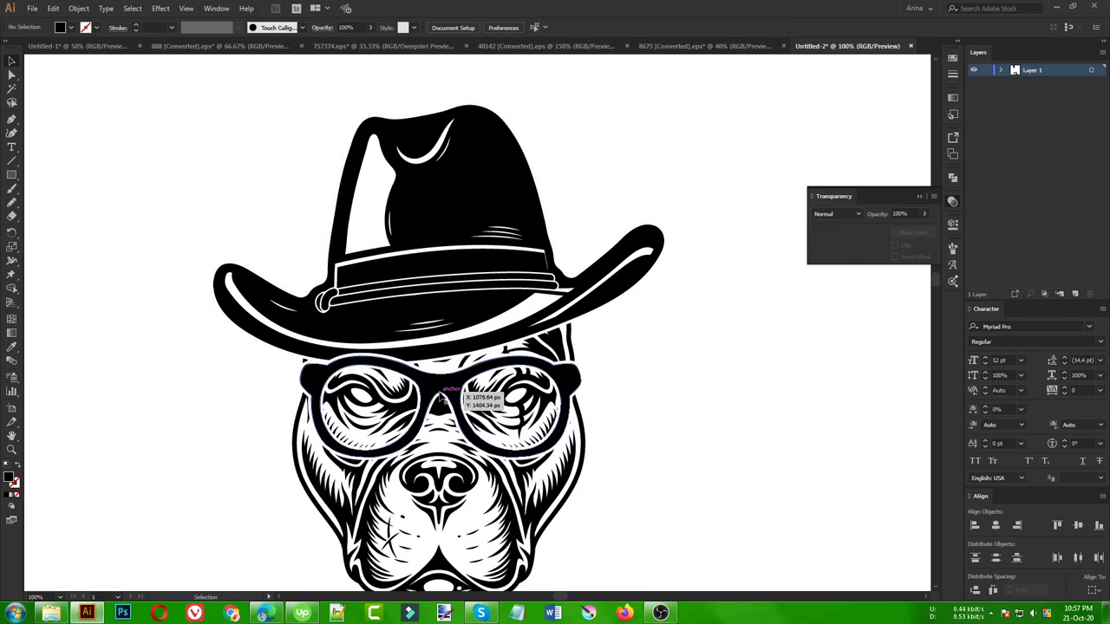
Step: Give the glasses a non-clipping opacity mask holding the pasted hat shape
{"action": "left_click", "coordinate": [440, 397]}
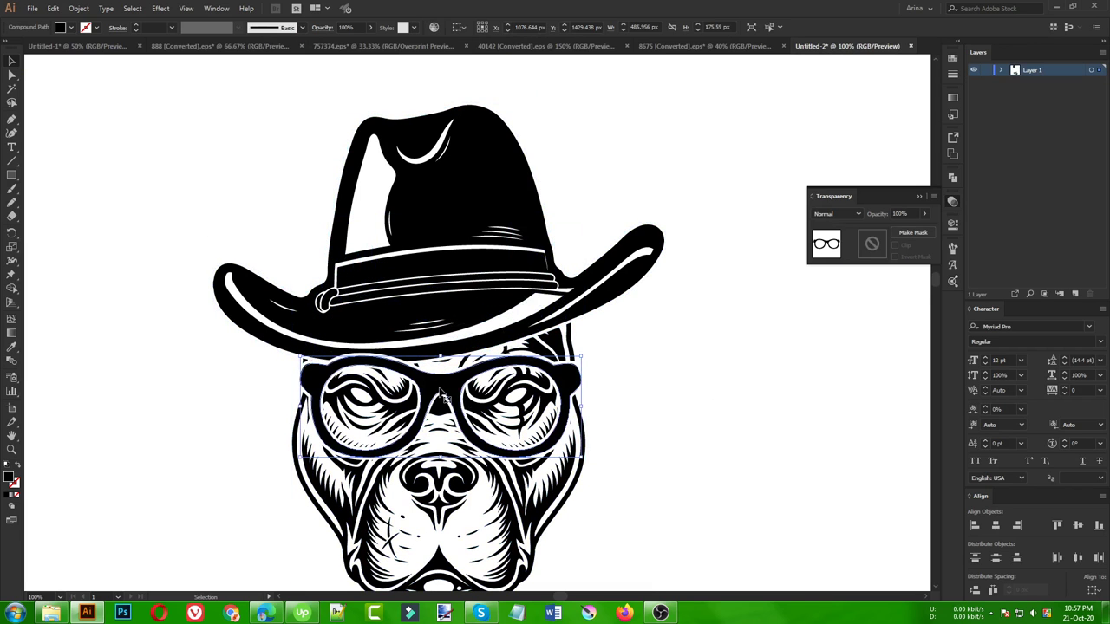
{"action": "left_click", "coordinate": [870, 251]}
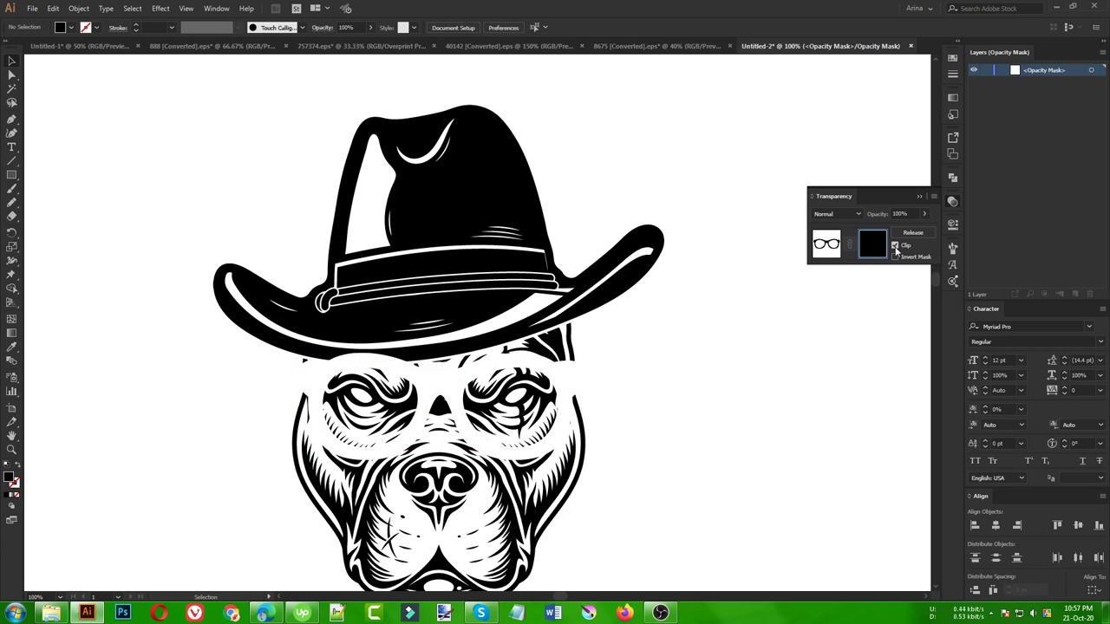
{"action": "left_click", "coordinate": [895, 245]}
{"action": "key", "text": "ctrl+f"}
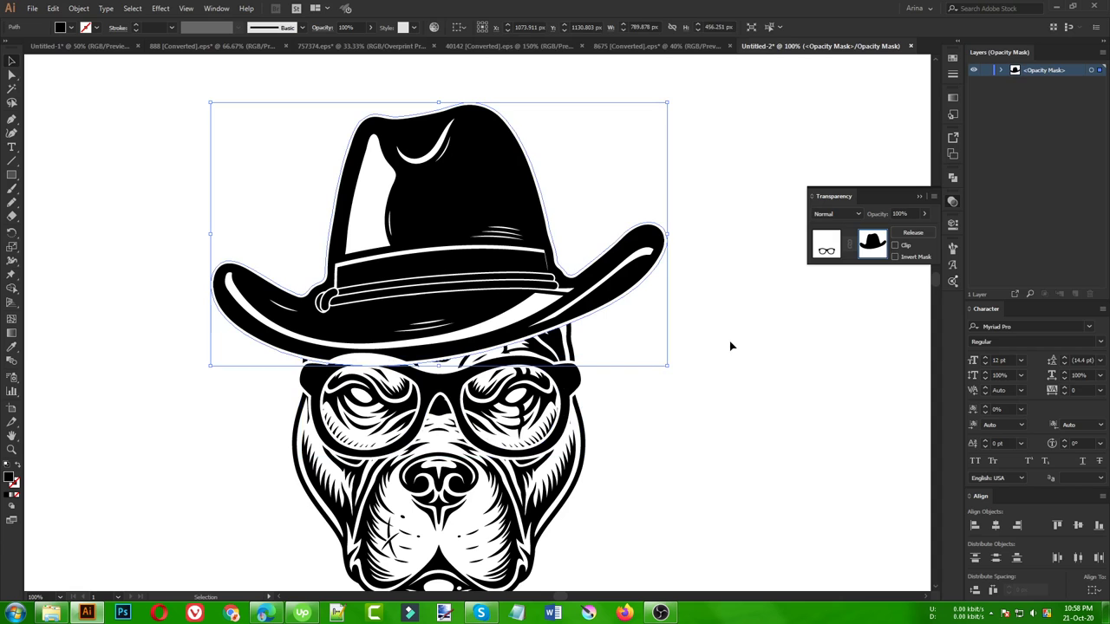
{"action": "left_click", "coordinate": [730, 346]}
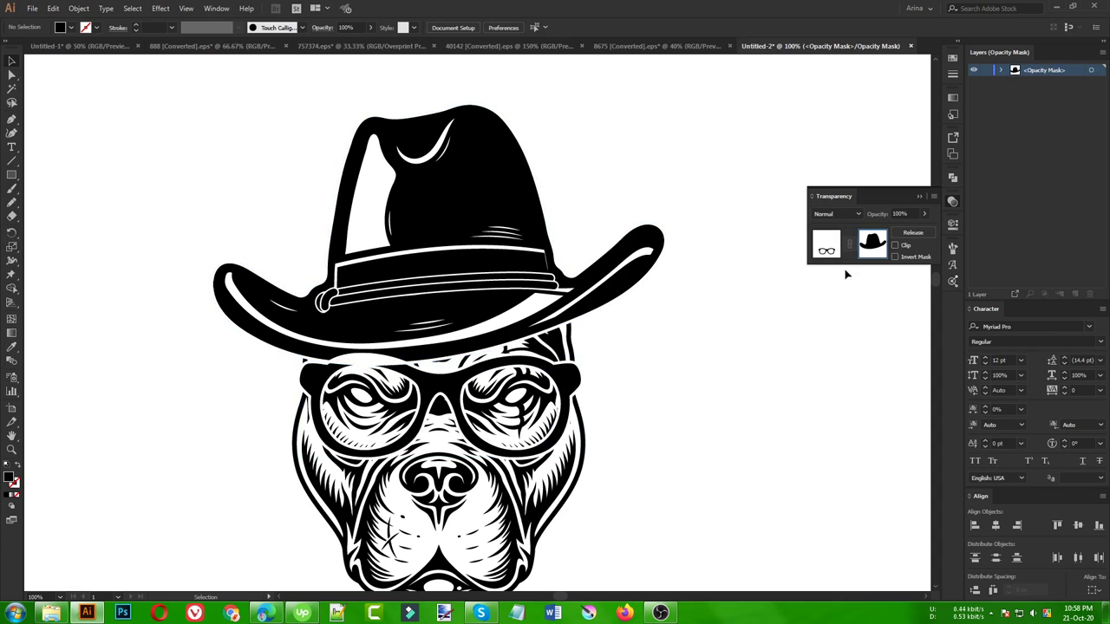
{"action": "left_click", "coordinate": [823, 258]}
{"action": "left_click", "coordinate": [709, 386]}
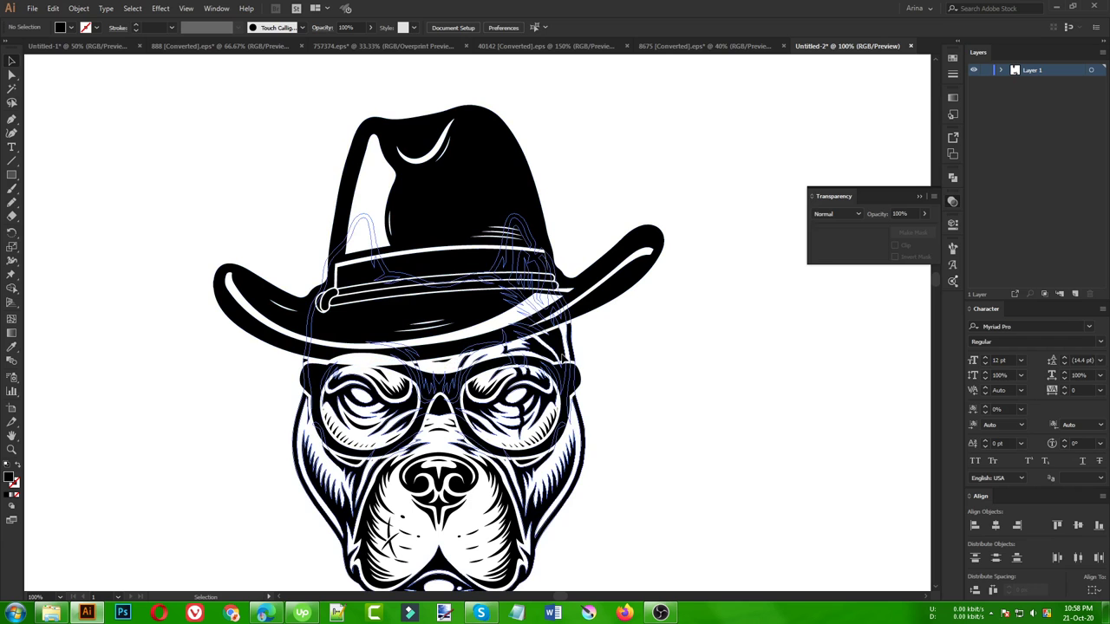
Step: Delete the glasses shape from the artwork group's opacity mask
{"action": "left_click", "coordinate": [559, 363]}
{"action": "left_click", "coordinate": [872, 247]}
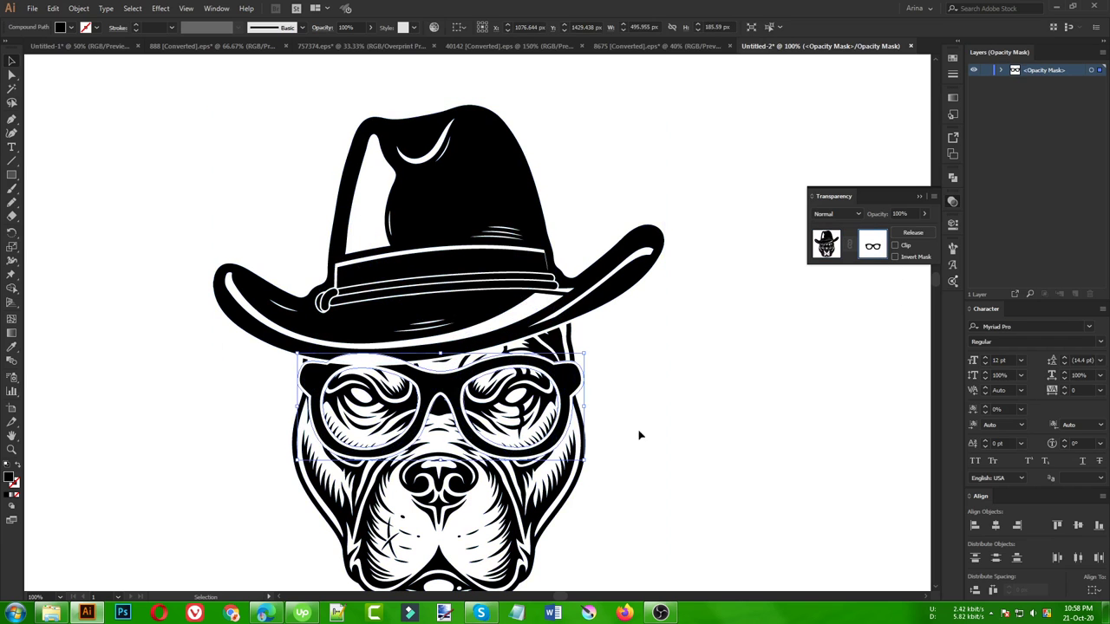
{"action": "left_click_drag", "start_coordinate": [688, 510], "coordinate": [193, 326]}
{"action": "key", "text": "Delete"}
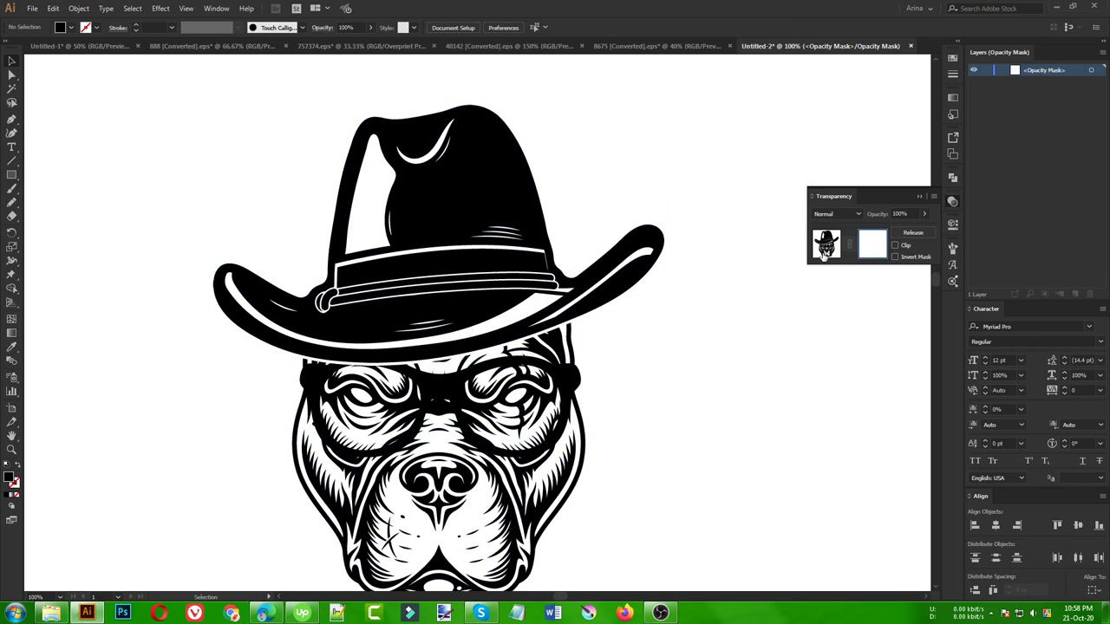
{"action": "left_click", "coordinate": [818, 250]}
{"action": "left_click", "coordinate": [683, 453]}
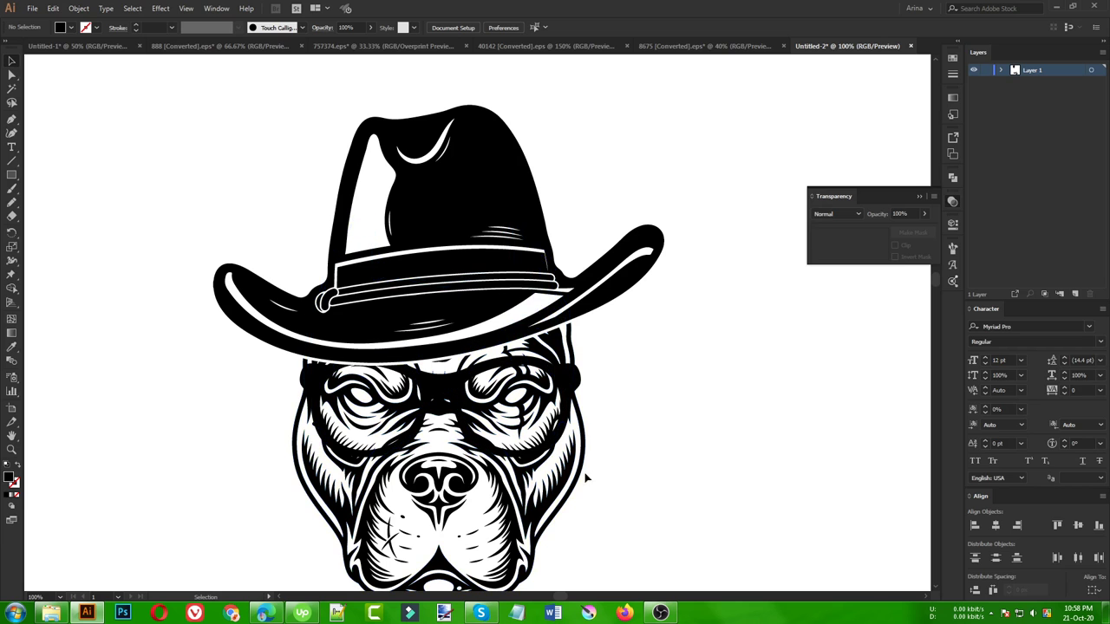
Step: Check the masked sub-group's opacity mask inside the artwork group, then exit isolation
{"action": "left_click_drag", "start_coordinate": [587, 476], "coordinate": [570, 472]}
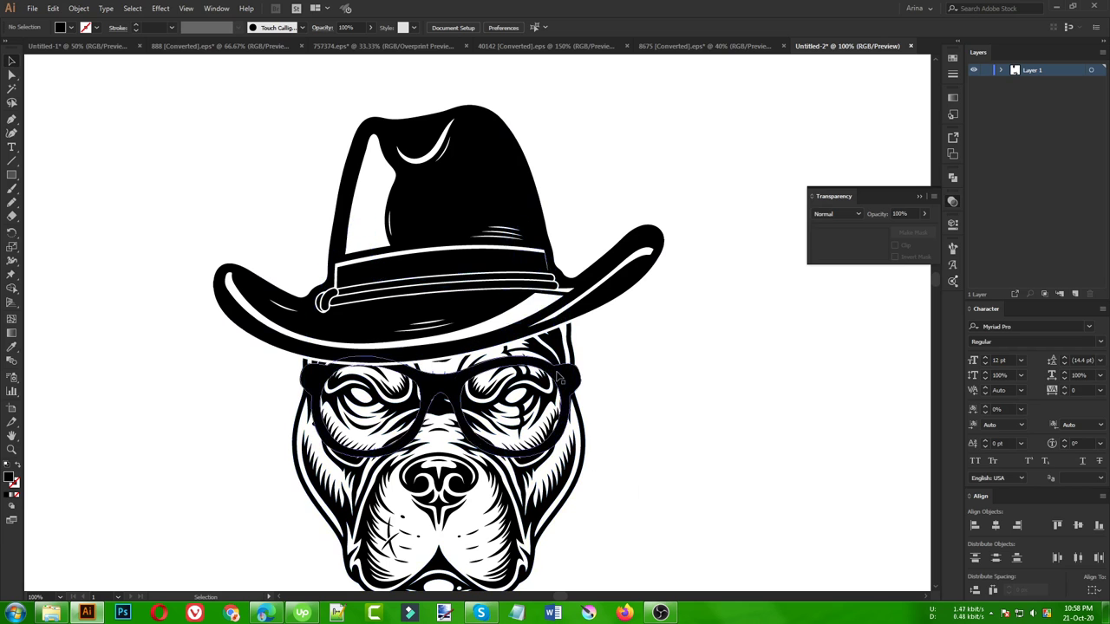
{"action": "double_click", "coordinate": [570, 472]}
{"action": "left_click", "coordinate": [569, 472]}
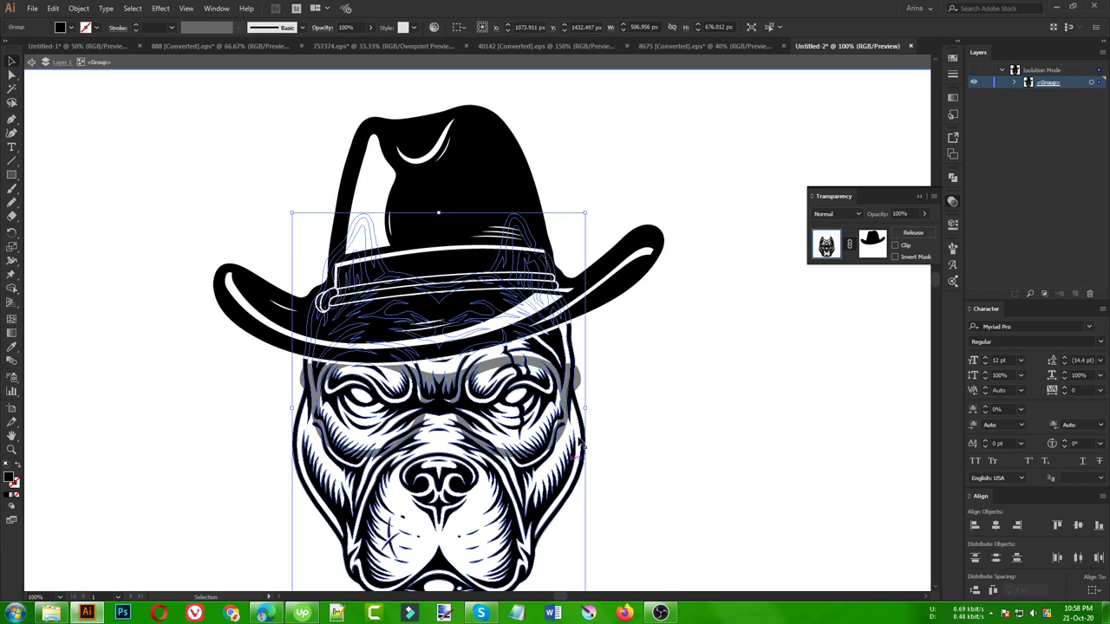
{"action": "left_click", "coordinate": [873, 245]}
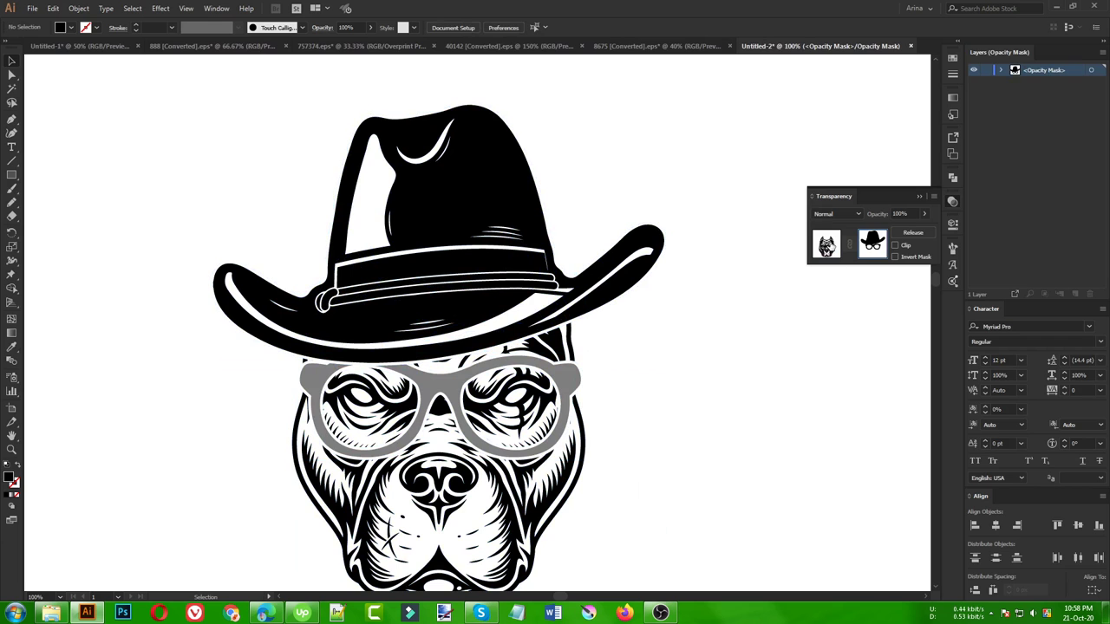
{"action": "left_click", "coordinate": [826, 245]}
{"action": "double_click", "coordinate": [678, 438]}
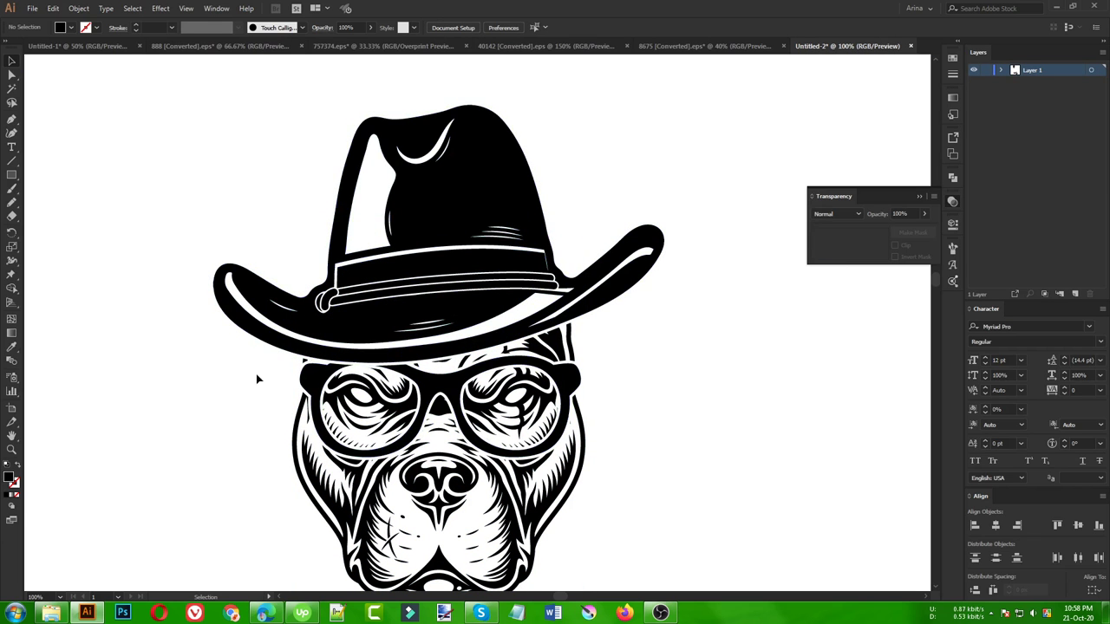
Step: Zoom out and scroll down to reveal the pipe and smoke cloud below the dog
{"action": "scroll", "coordinate": [347, 386], "scroll_direction": "up", "scroll_amount": 2}
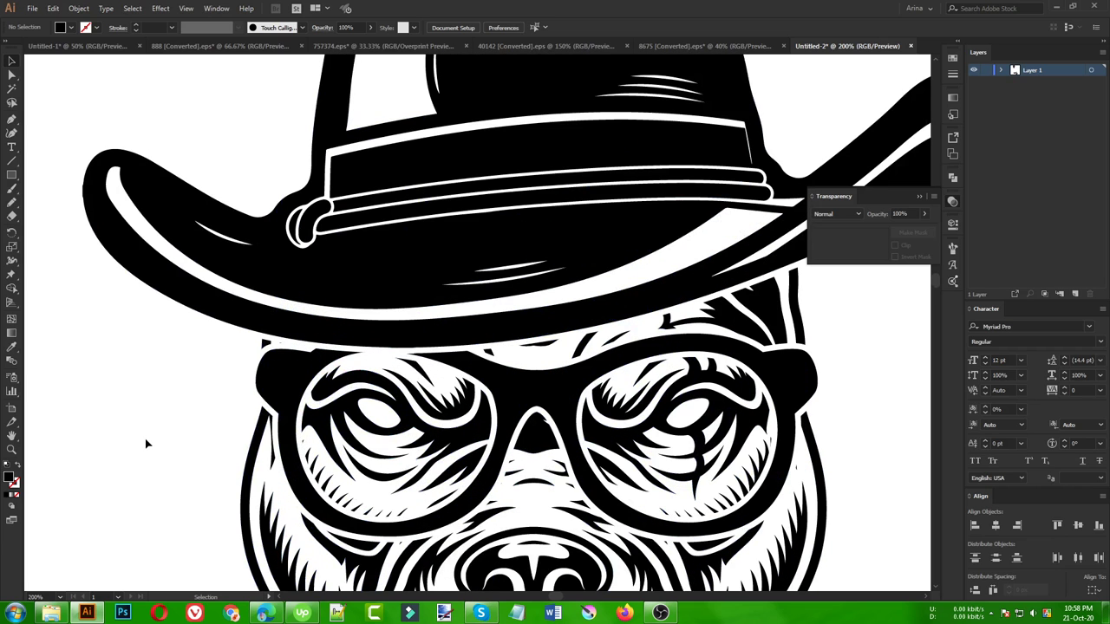
{"action": "scroll", "coordinate": [306, 304], "scroll_direction": "down", "scroll_amount": 1}
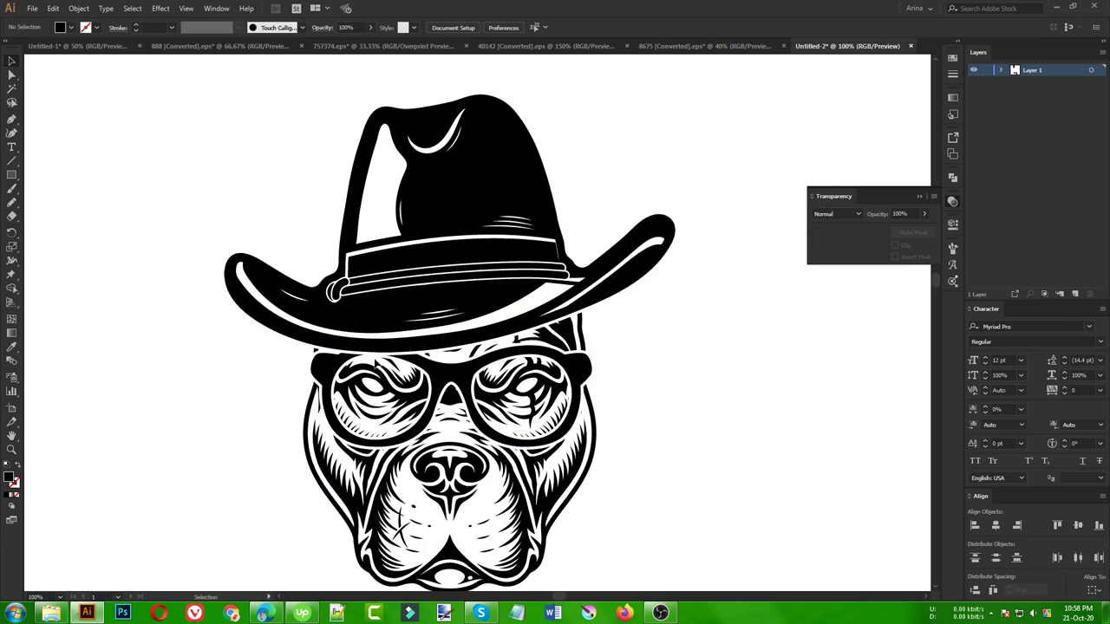
{"action": "scroll", "coordinate": [568, 377], "scroll_direction": "down", "scroll_amount": 1}
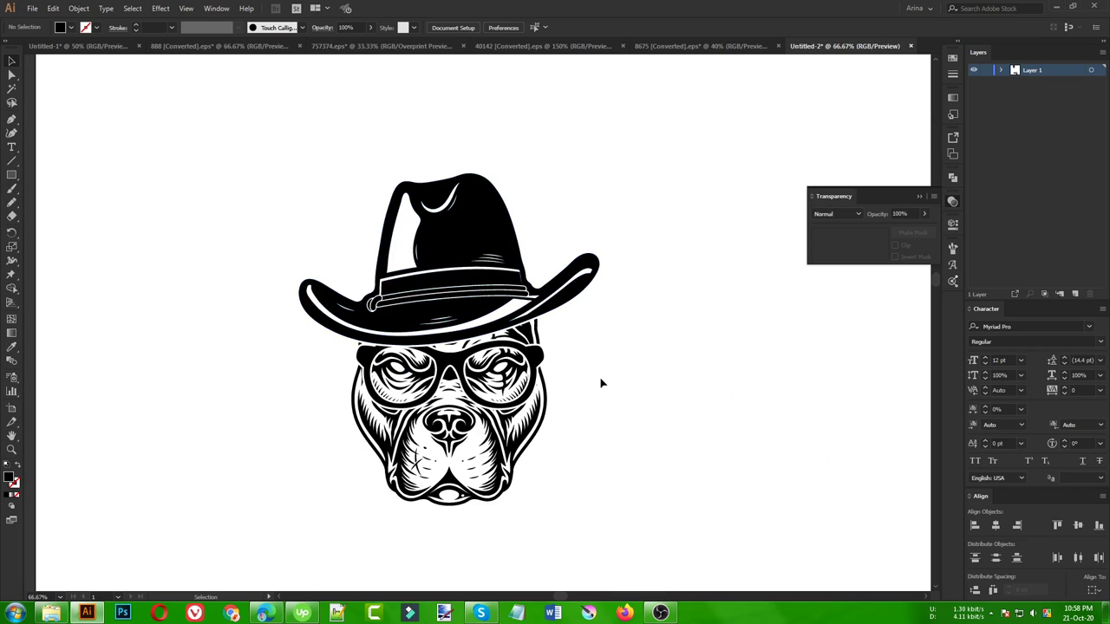
{"action": "scroll", "coordinate": [291, 349], "scroll_direction": "down", "scroll_amount": 1}
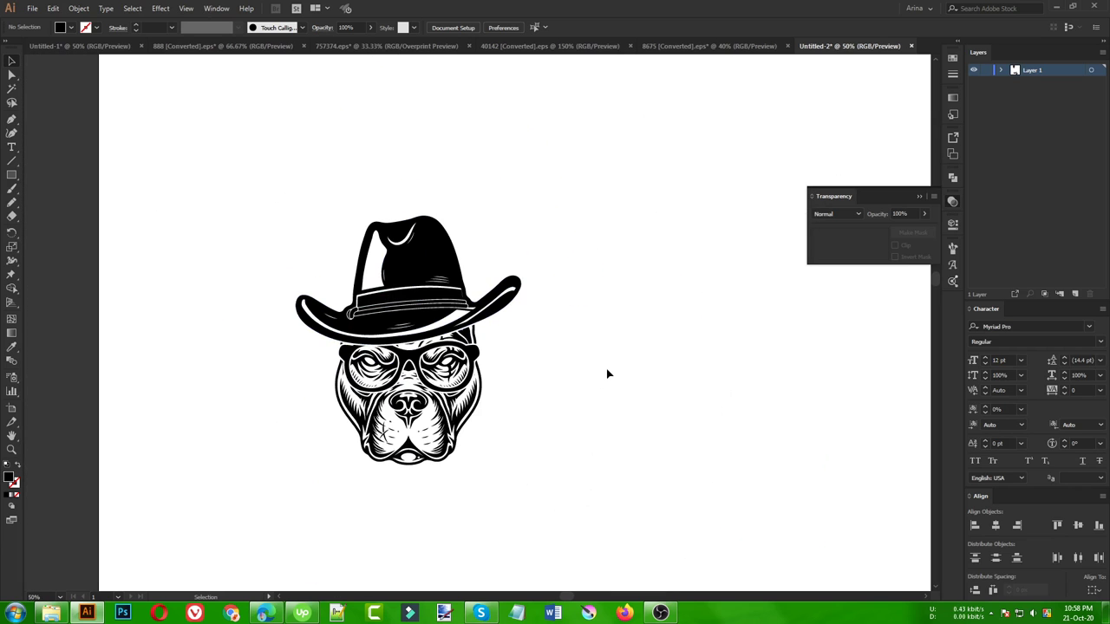
{"action": "scroll", "coordinate": [215, 278], "scroll_direction": "down", "scroll_amount": 1}
{"action": "scroll", "coordinate": [494, 347], "scroll_direction": "down", "scroll_amount": 1}
{"action": "scroll", "coordinate": [316, 340], "scroll_direction": "down", "scroll_amount": 1}
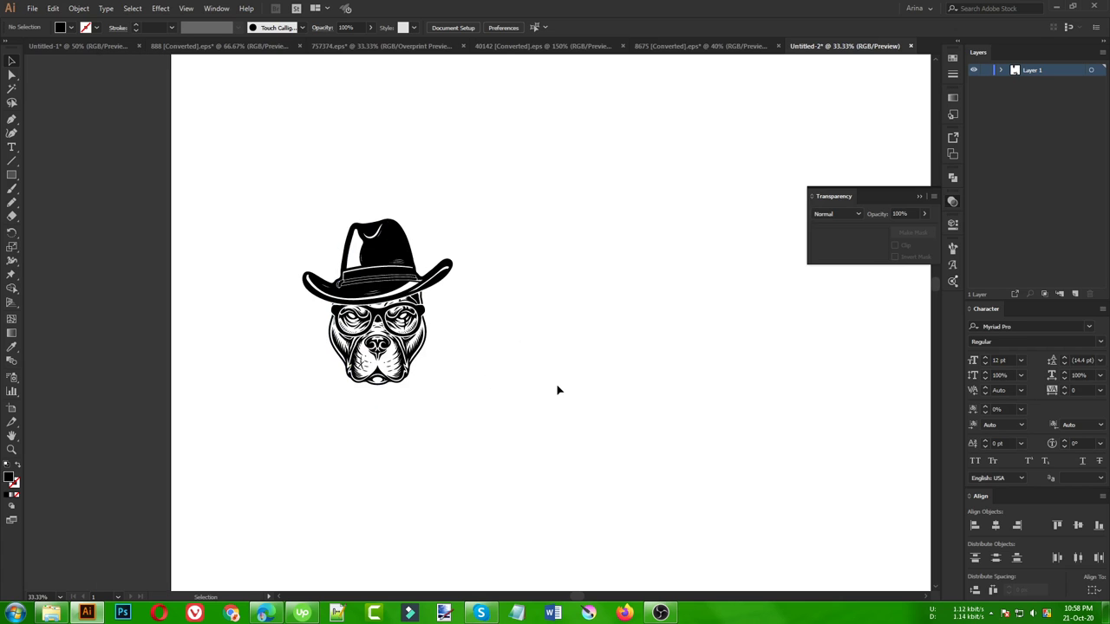
{"action": "scroll", "coordinate": [557, 390], "scroll_direction": "down", "scroll_amount": 2}
{"action": "scroll", "coordinate": [488, 367], "scroll_direction": "down", "scroll_amount": 1}
{"action": "scroll", "coordinate": [521, 399], "scroll_direction": "down", "scroll_amount": 2}
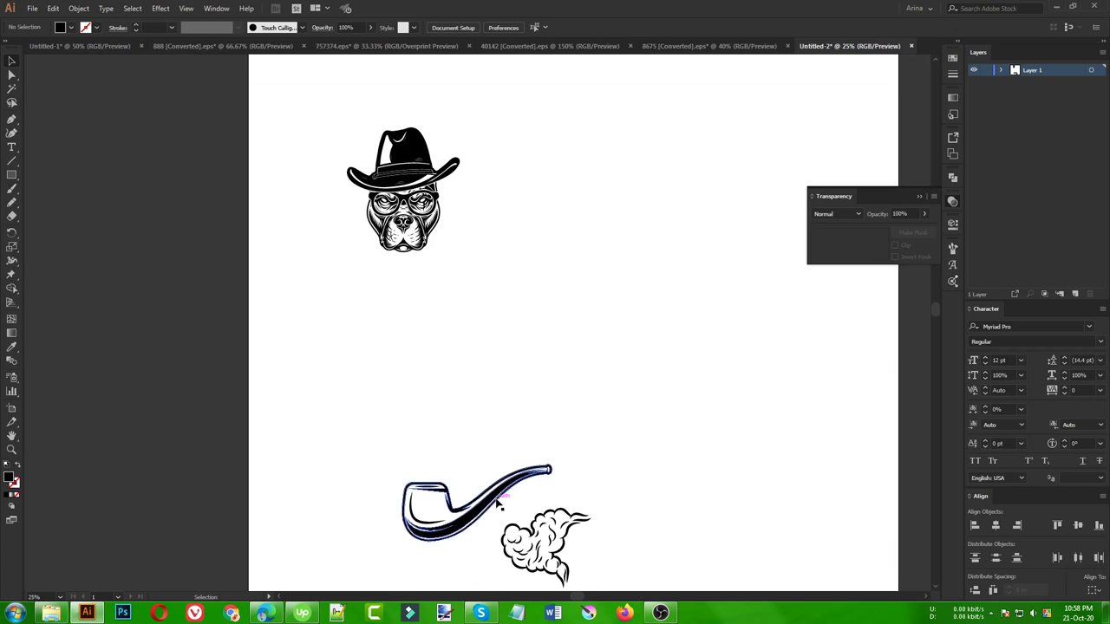
Step: Move the pipe below the dog, scale it down proportionally and tilt it slightly
{"action": "left_click_drag", "start_coordinate": [498, 505], "coordinate": [417, 321]}
{"action": "scroll", "coordinate": [418, 260], "scroll_direction": "up", "scroll_amount": 2}
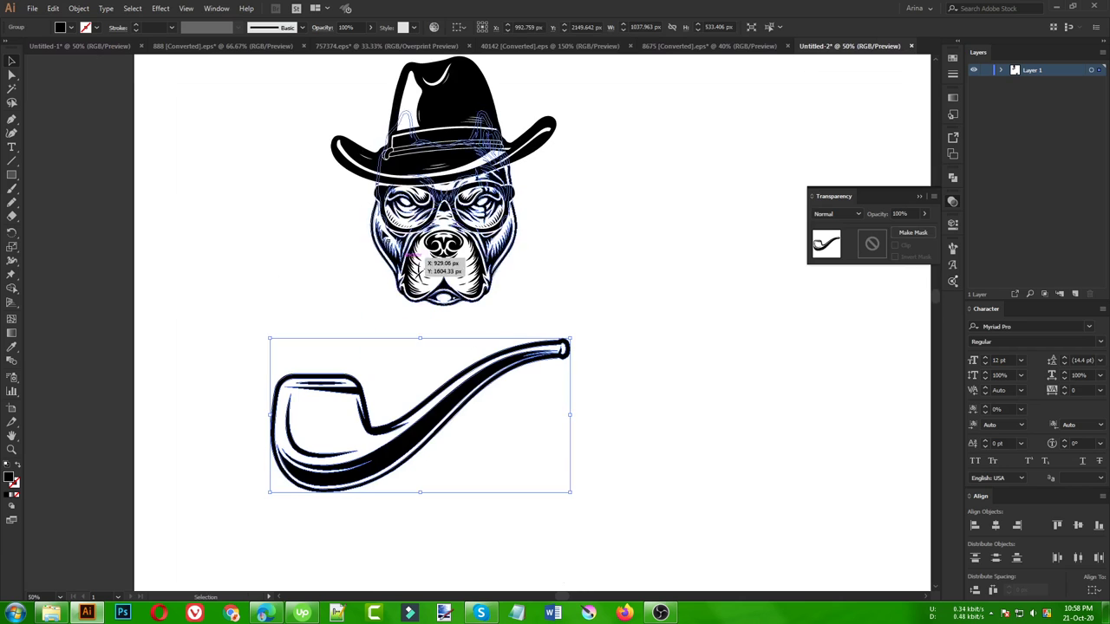
{"action": "left_click_drag", "start_coordinate": [570, 491], "coordinate": [473, 443]}
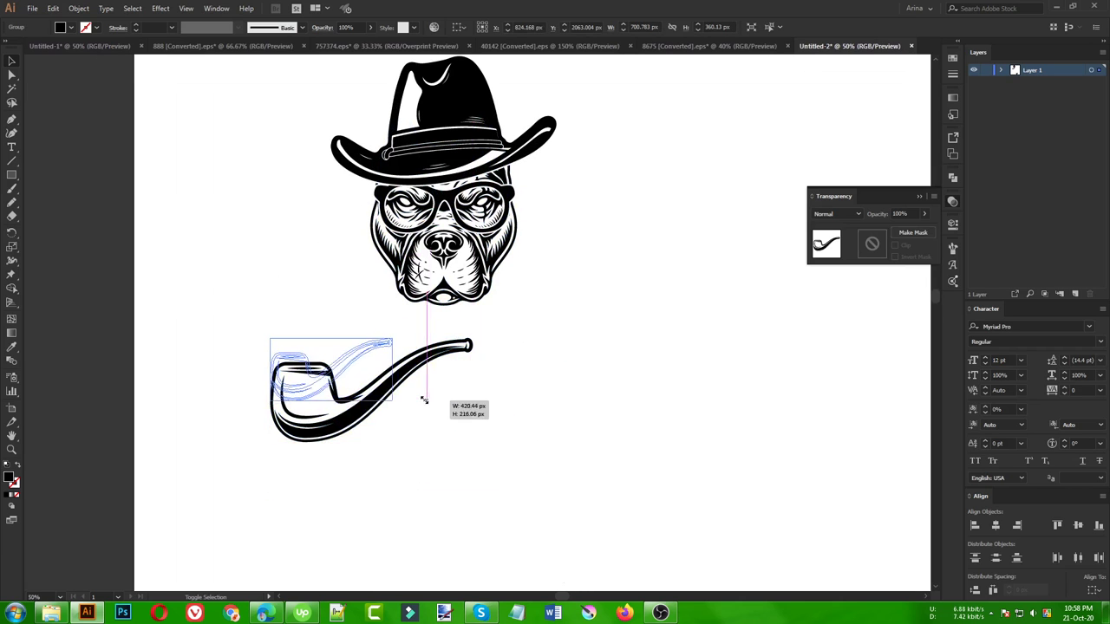
{"action": "left_click_drag", "start_coordinate": [473, 442], "coordinate": [379, 395]}
{"action": "left_click_drag", "start_coordinate": [343, 359], "coordinate": [403, 305]}
{"action": "left_click_drag", "start_coordinate": [441, 346], "coordinate": [446, 339]}
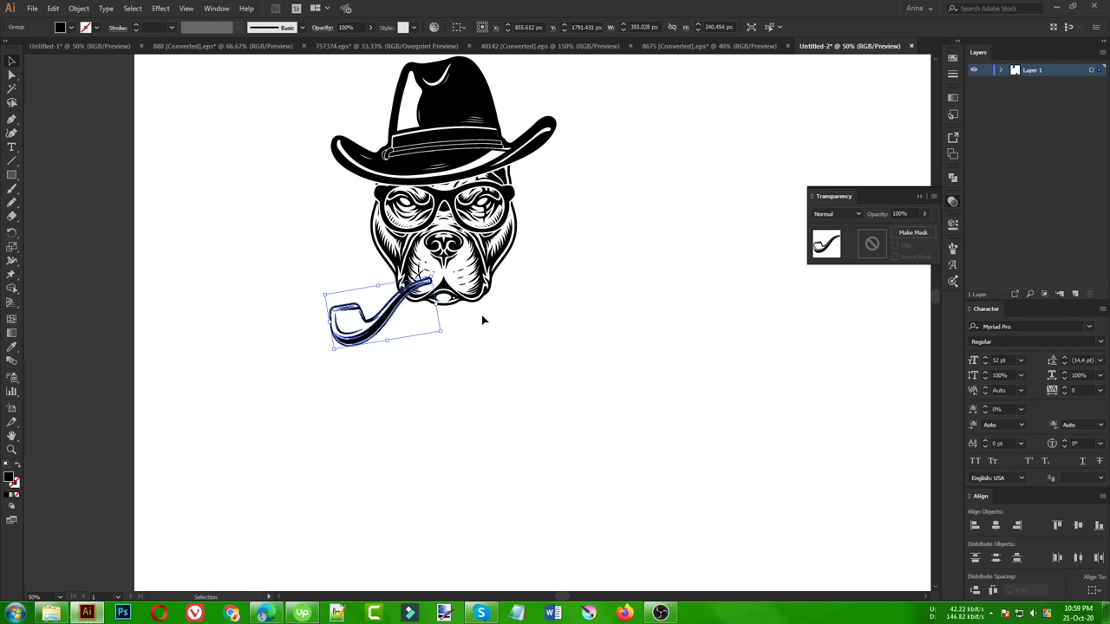
{"action": "key", "text": "ctrl+plus"}
{"action": "left_click_drag", "start_coordinate": [365, 343], "coordinate": [375, 352]}
{"action": "left_click_drag", "start_coordinate": [301, 390], "coordinate": [311, 381]}
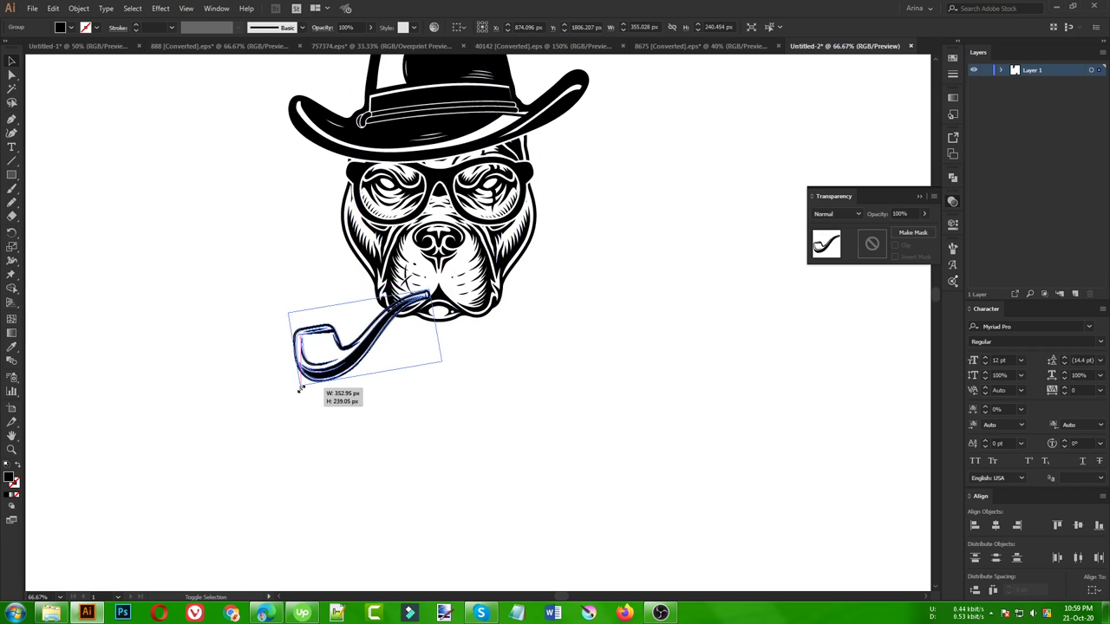
Step: Rotate the pipe counterclockwise and position it so the stem tip meets the dog's lips
{"action": "left_click", "coordinate": [439, 383]}
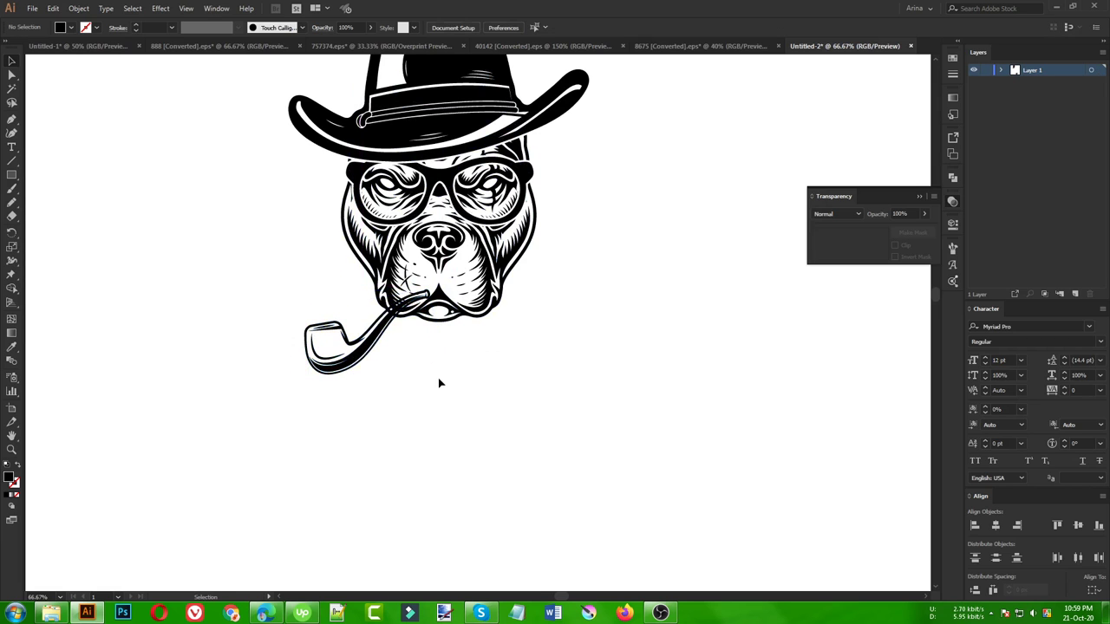
{"action": "key", "text": "ctrl+plus"}
{"action": "key", "text": "ctrl+plus"}
{"action": "key", "text": "ctrl+plus"}
{"action": "left_click_drag", "start_coordinate": [277, 399], "coordinate": [304, 399]}
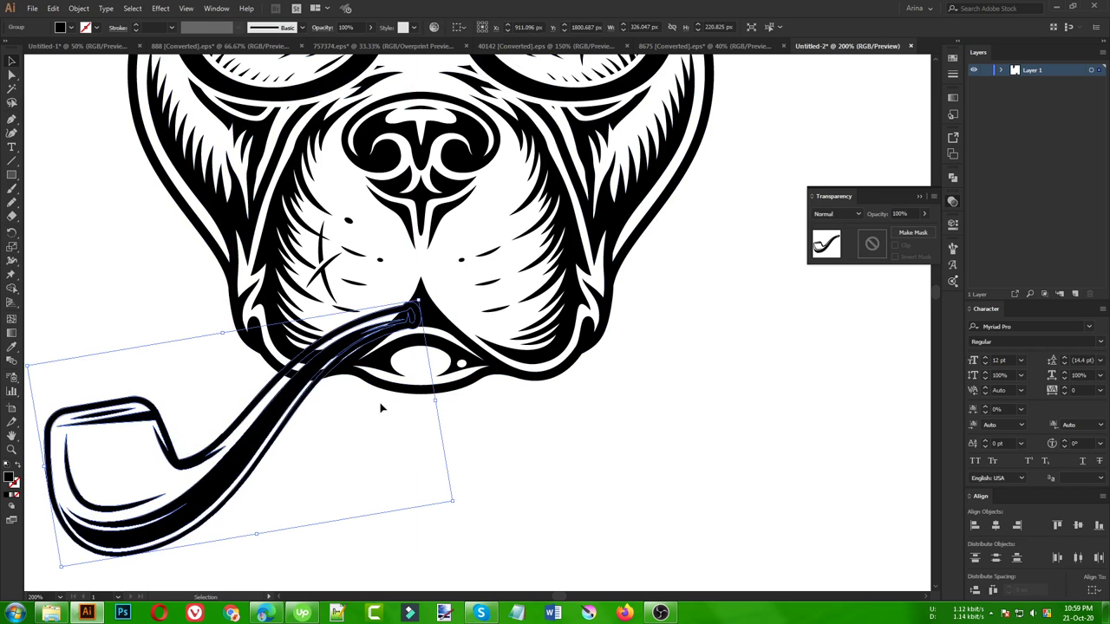
{"action": "scroll", "coordinate": [394, 414], "scroll_direction": "down", "scroll_amount": 1}
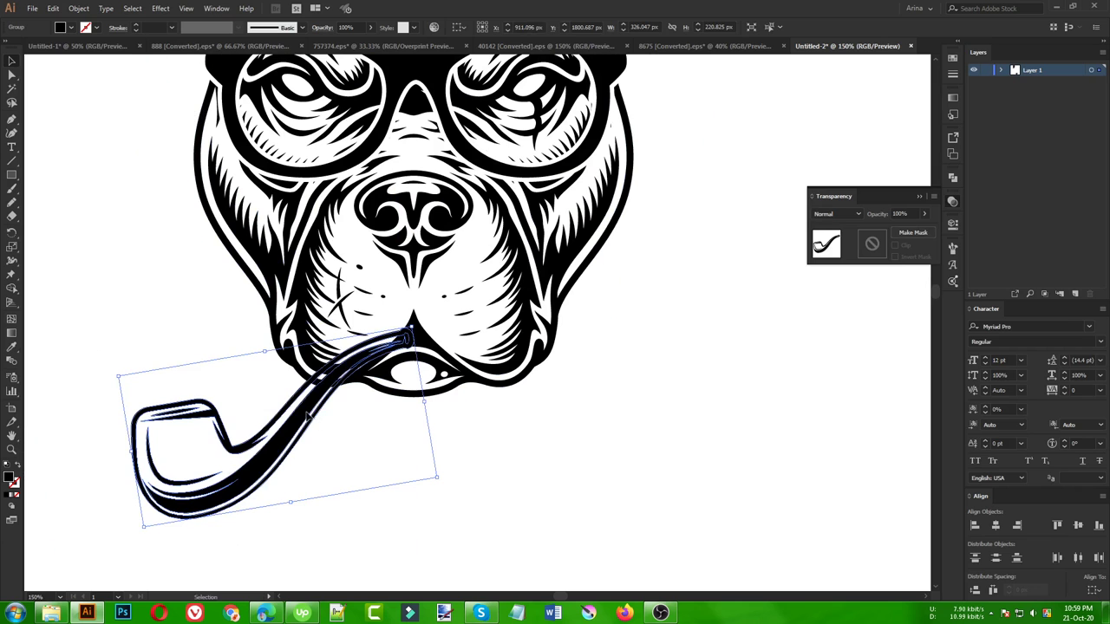
{"action": "left_click_drag", "start_coordinate": [306, 416], "coordinate": [300, 416]}
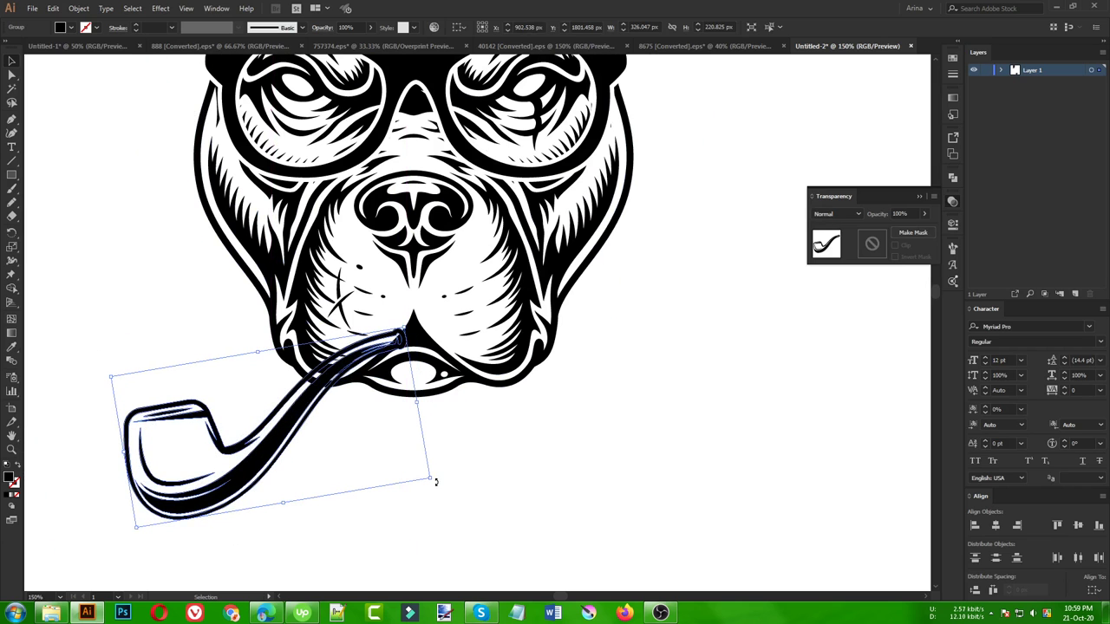
{"action": "left_click_drag", "start_coordinate": [436, 481], "coordinate": [408, 463]}
{"action": "left_click_drag", "start_coordinate": [295, 415], "coordinate": [318, 440]}
{"action": "left_click", "coordinate": [497, 449]}
{"action": "scroll", "coordinate": [498, 448], "scroll_direction": "down", "scroll_amount": 1}
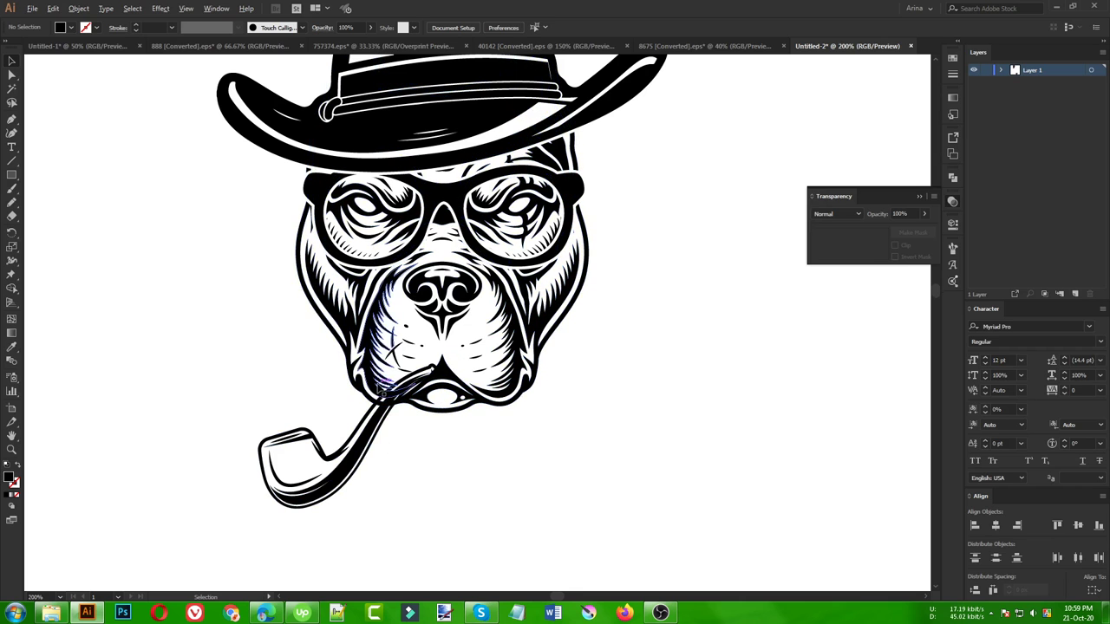
Step: Use Shape Builder on the selected dog and pipe to delete the stem piece over the lip
{"action": "scroll", "coordinate": [378, 386], "scroll_direction": "up", "scroll_amount": 2}
{"action": "left_click_drag", "start_coordinate": [679, 494], "coordinate": [199, 260]}
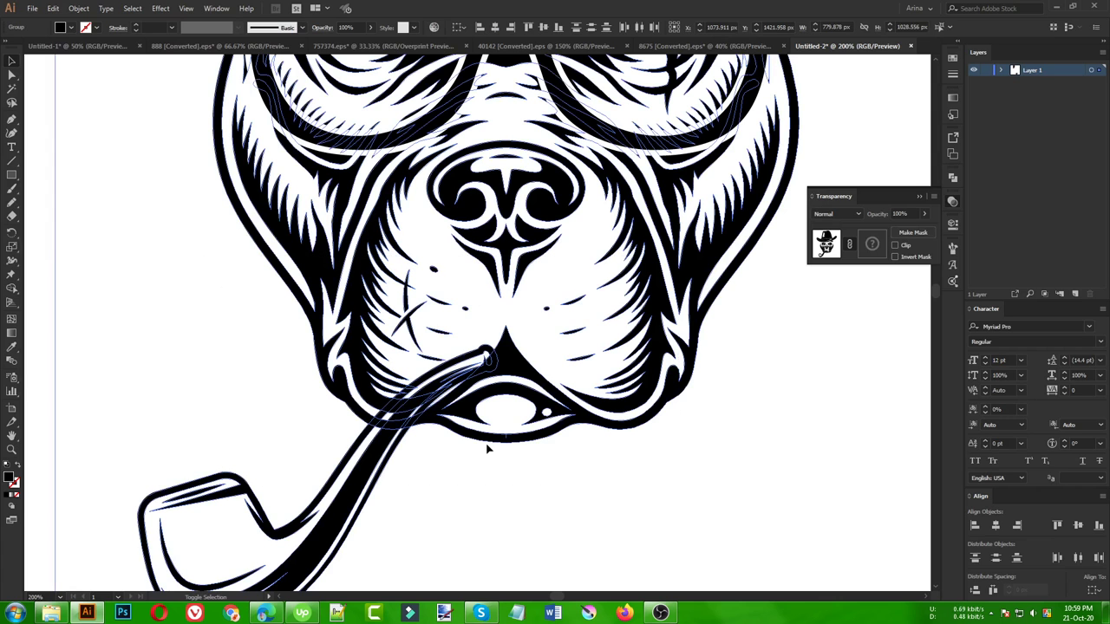
{"action": "key", "text": "shift+m"}
{"action": "scroll", "coordinate": [415, 421], "scroll_direction": "up", "scroll_amount": 1}
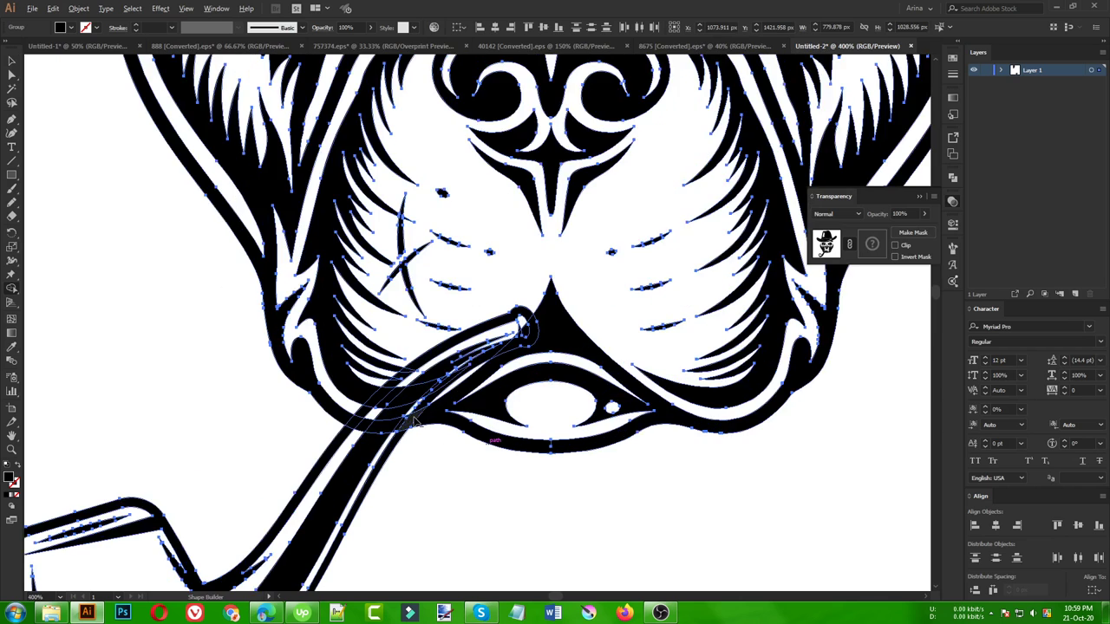
{"action": "scroll", "coordinate": [416, 421], "scroll_direction": "up", "scroll_amount": 2}
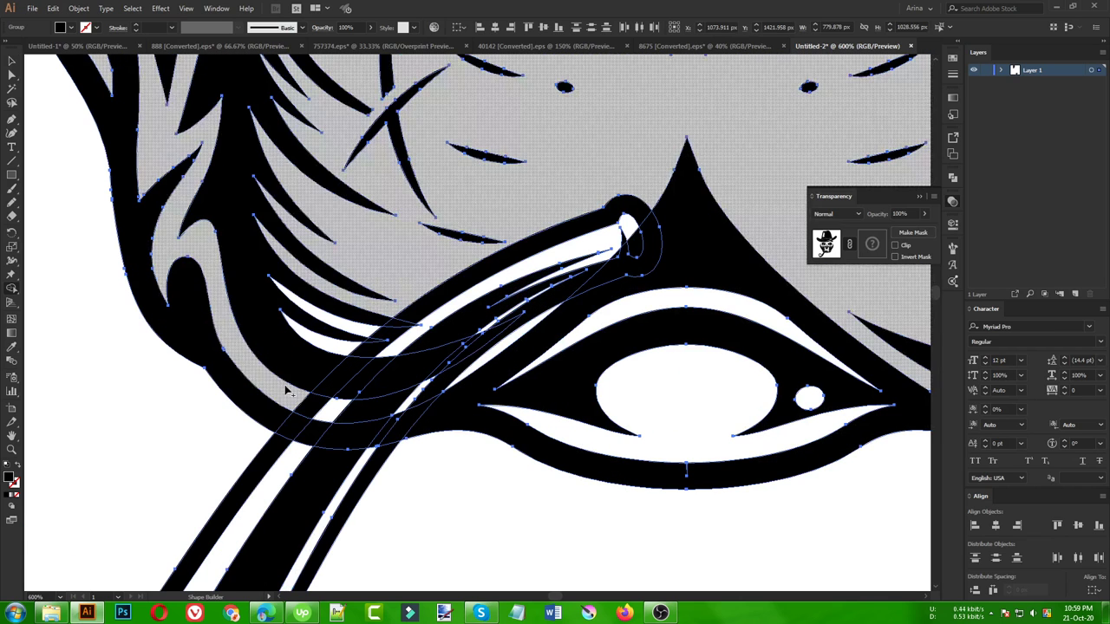
{"action": "left_click_drag", "start_coordinate": [292, 395], "coordinate": [457, 383]}
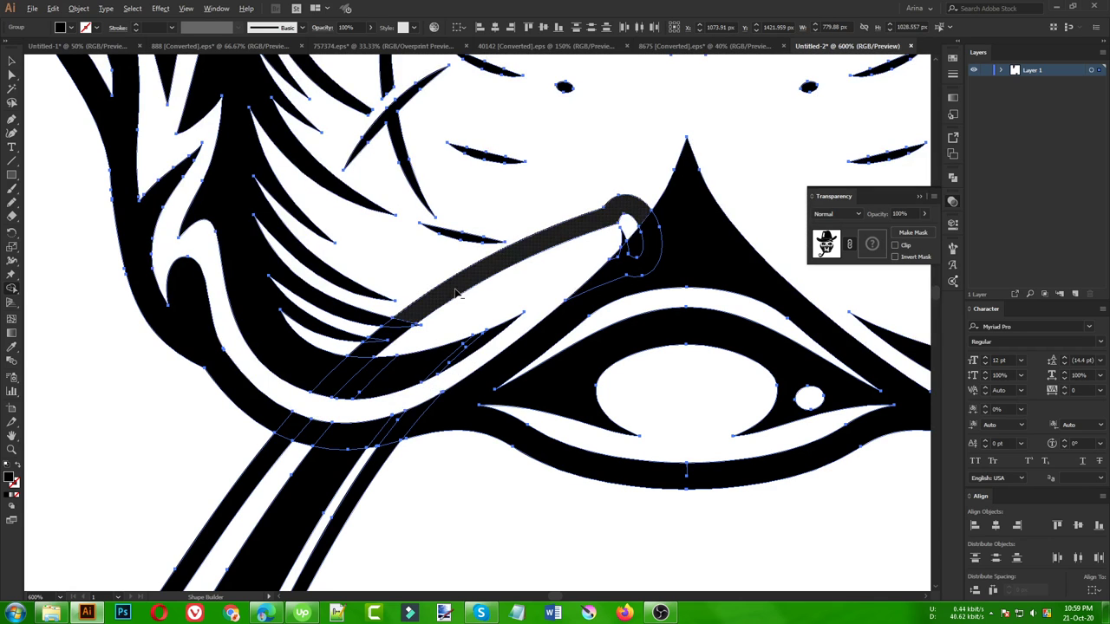
{"action": "left_click", "coordinate": [416, 314], "text": "alt"}
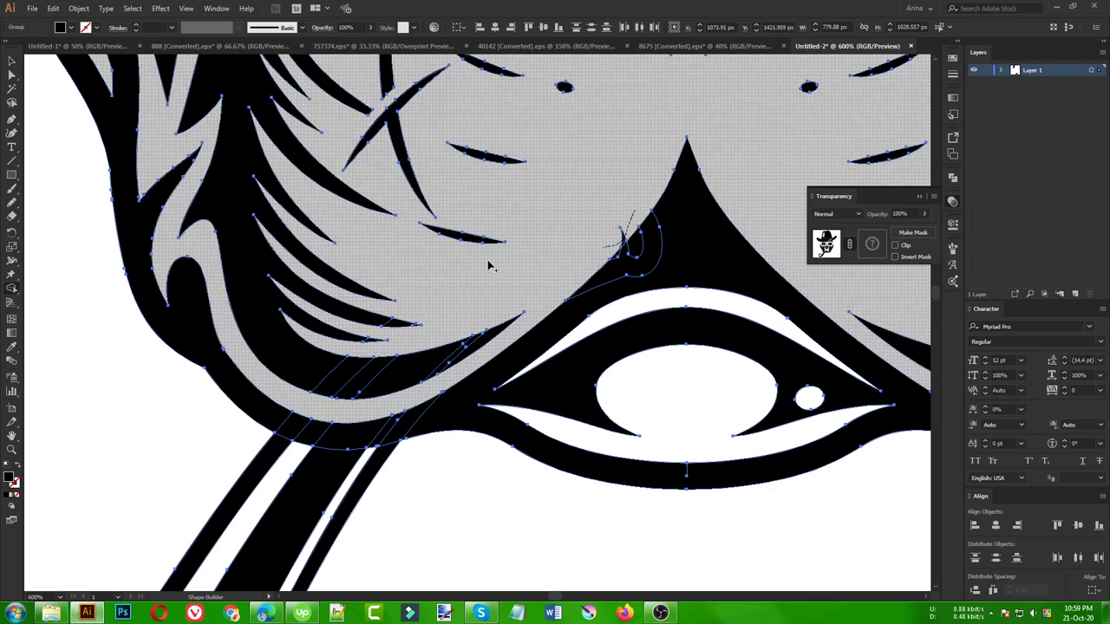
{"action": "key", "text": "ctrl+minus"}
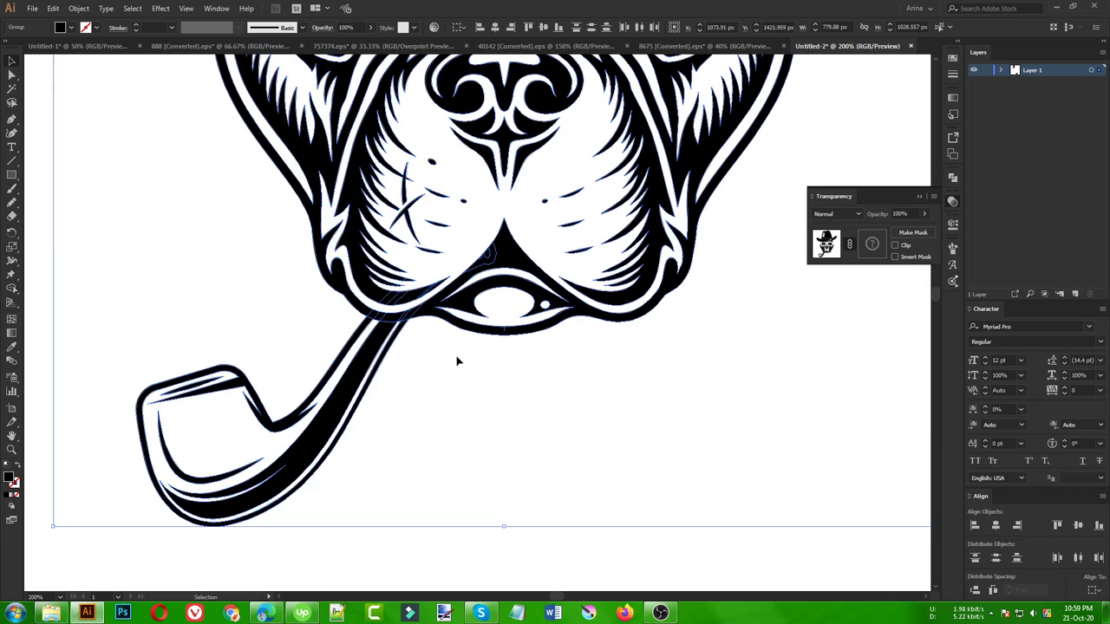
{"action": "left_click", "coordinate": [430, 363]}
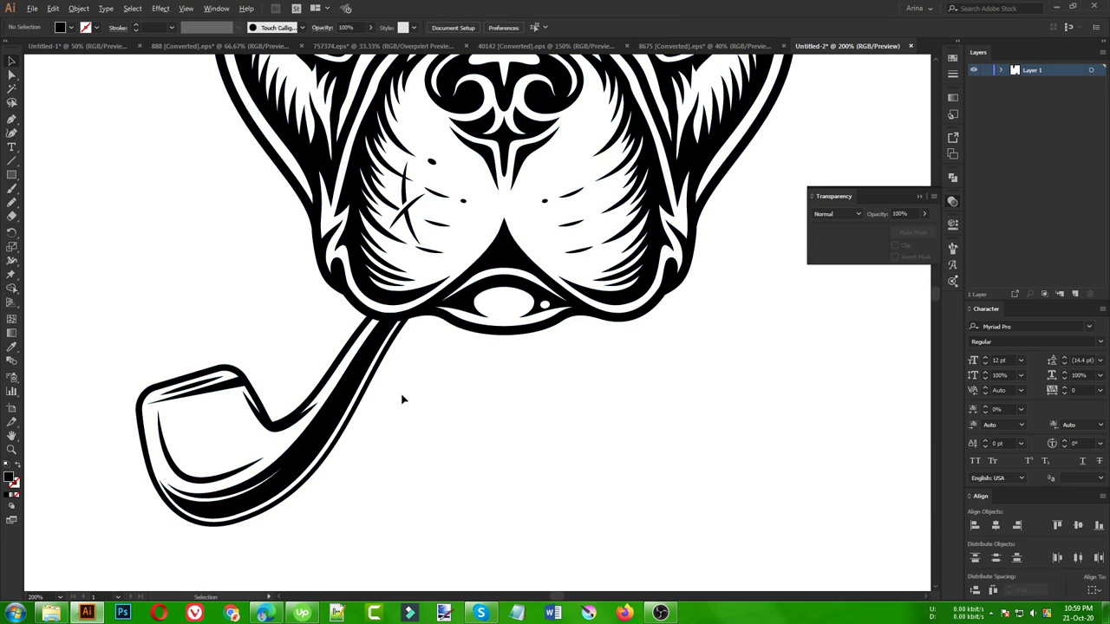
{"action": "scroll", "coordinate": [403, 382], "scroll_direction": "down", "scroll_amount": 1}
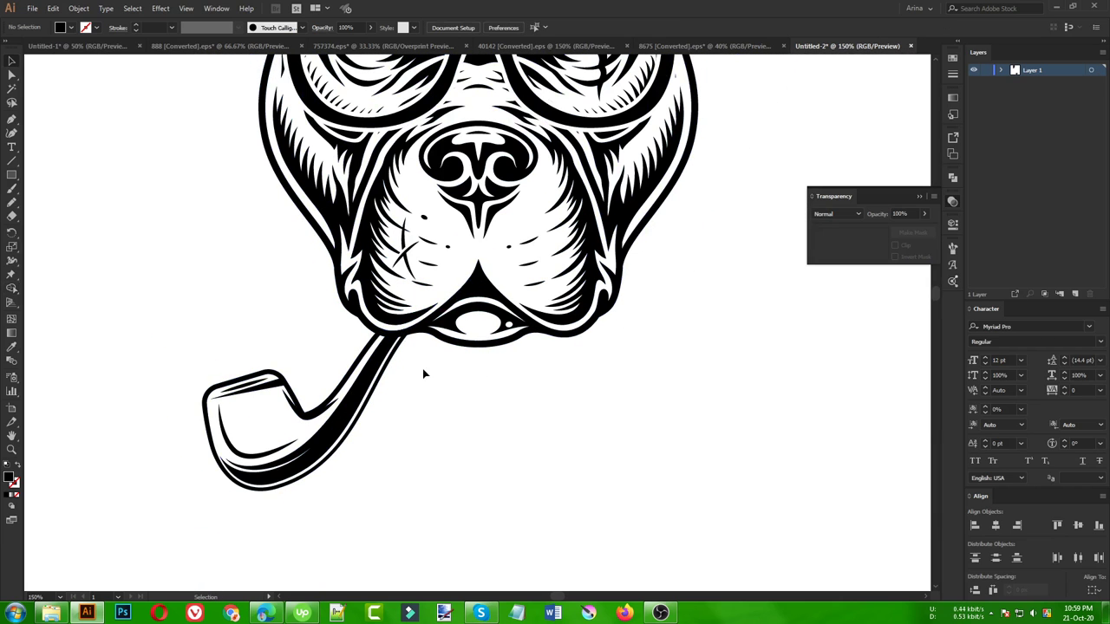
Step: Drag the smoke cloud up from the artboard bottom, then left next to the pipe
{"action": "scroll", "coordinate": [475, 401], "scroll_direction": "down", "scroll_amount": 2}
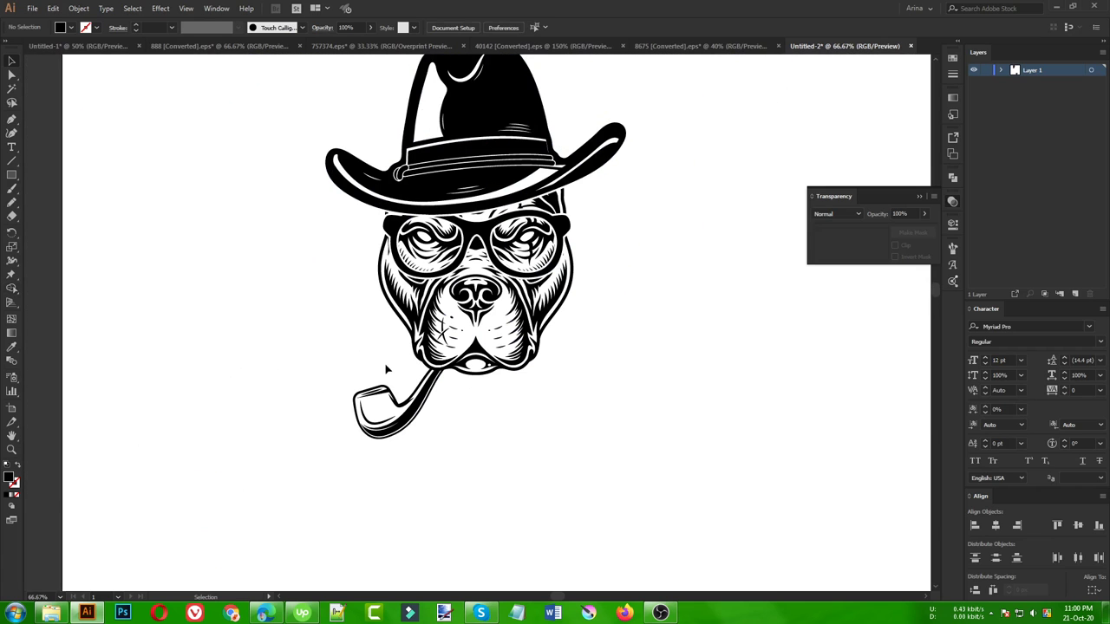
{"action": "scroll", "coordinate": [407, 370], "scroll_direction": "down", "scroll_amount": 1}
{"action": "scroll", "coordinate": [318, 339], "scroll_direction": "down", "scroll_amount": 1}
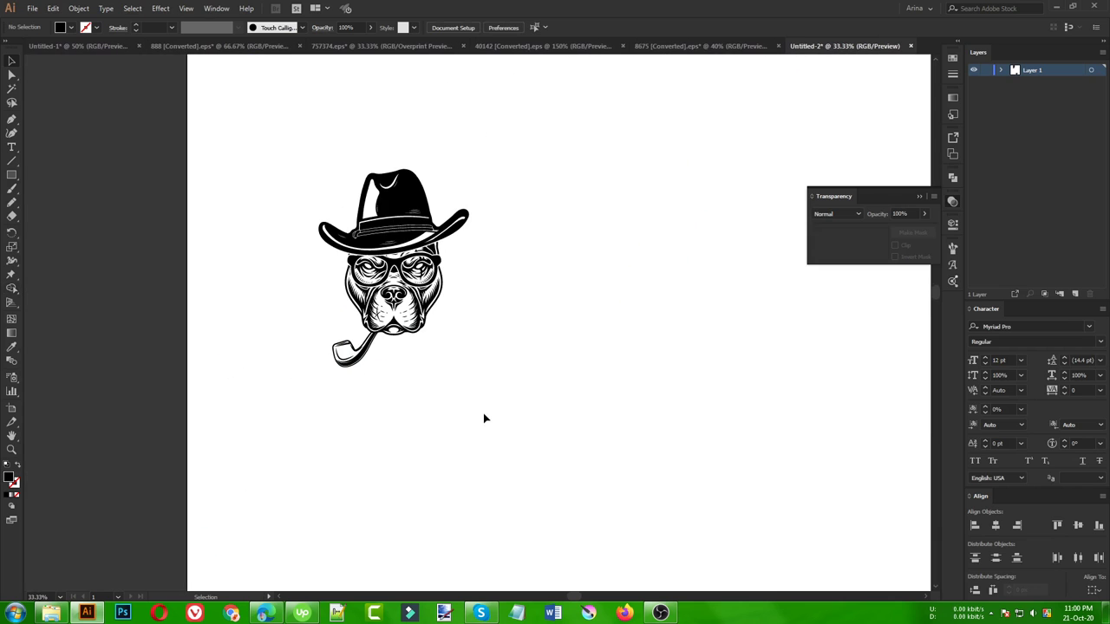
{"action": "scroll", "coordinate": [483, 413], "scroll_direction": "down", "scroll_amount": 2}
{"action": "left_click_drag", "start_coordinate": [508, 564], "coordinate": [525, 348]}
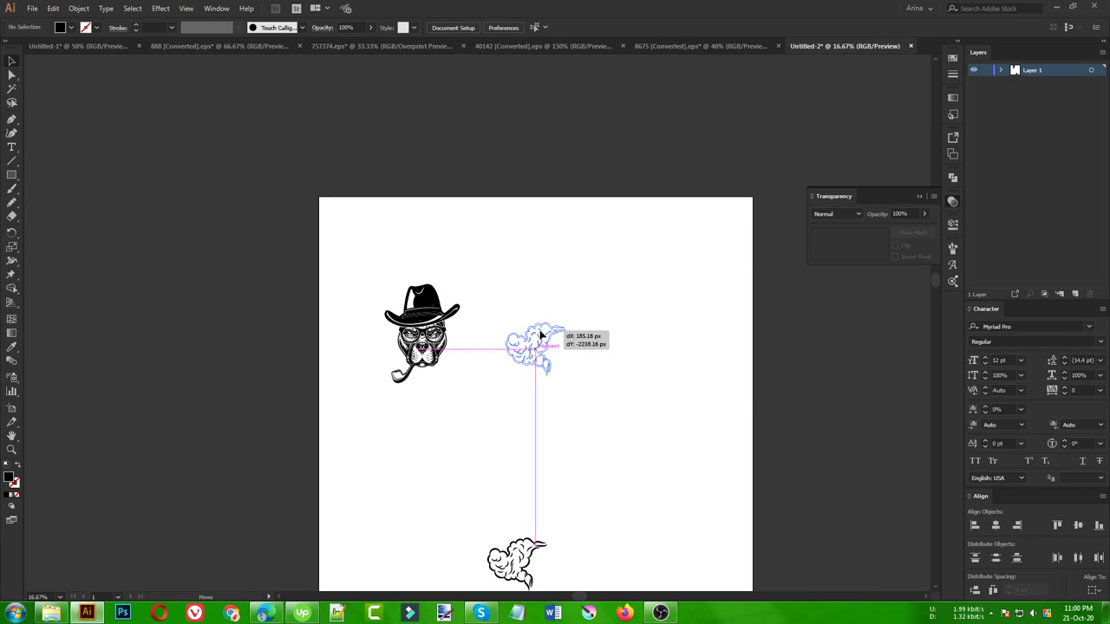
{"action": "left_click", "coordinate": [382, 296]}
{"action": "scroll", "coordinate": [382, 296], "scroll_direction": "up", "scroll_amount": 2}
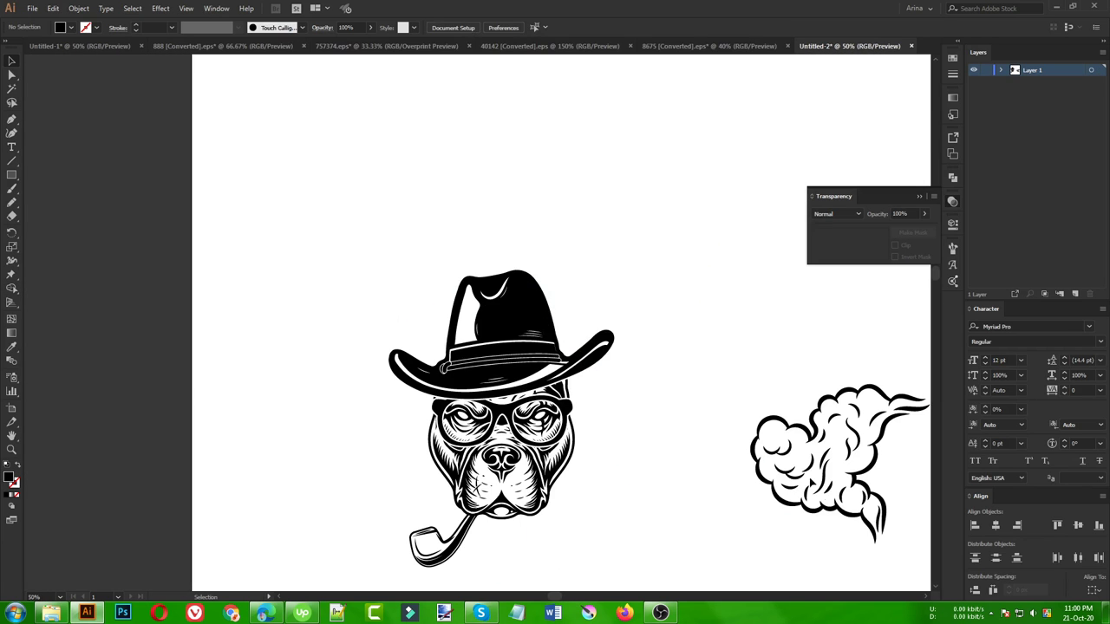
{"action": "left_click_drag", "start_coordinate": [823, 475], "coordinate": [367, 472]}
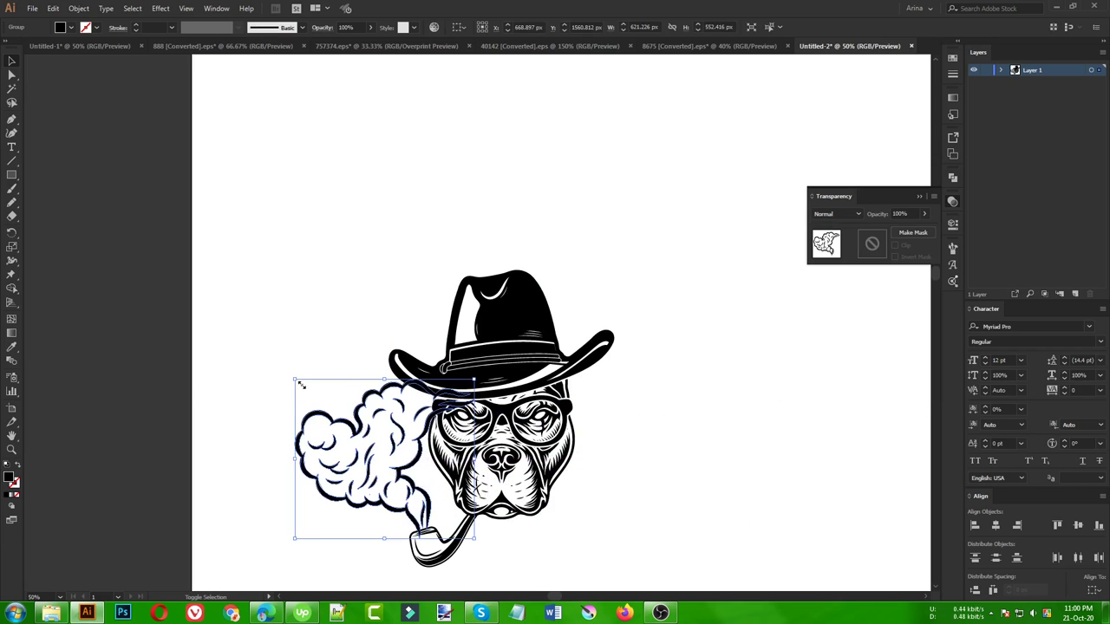
Step: Shrink the smoke cloud to about 403 × 359 px so its wisp rises from the bowl
{"action": "mouse_move", "coordinate": [299, 384]}
{"action": "left_mouse_down"}
{"action": "mouse_move", "coordinate": [357, 435]}
{"action": "mouse_move", "coordinate": [366, 426]}
{"action": "mouse_move", "coordinate": [366, 438]}
{"action": "left_mouse_up"}
{"action": "scroll", "coordinate": [460, 564], "scroll_direction": "up", "scroll_amount": 3}
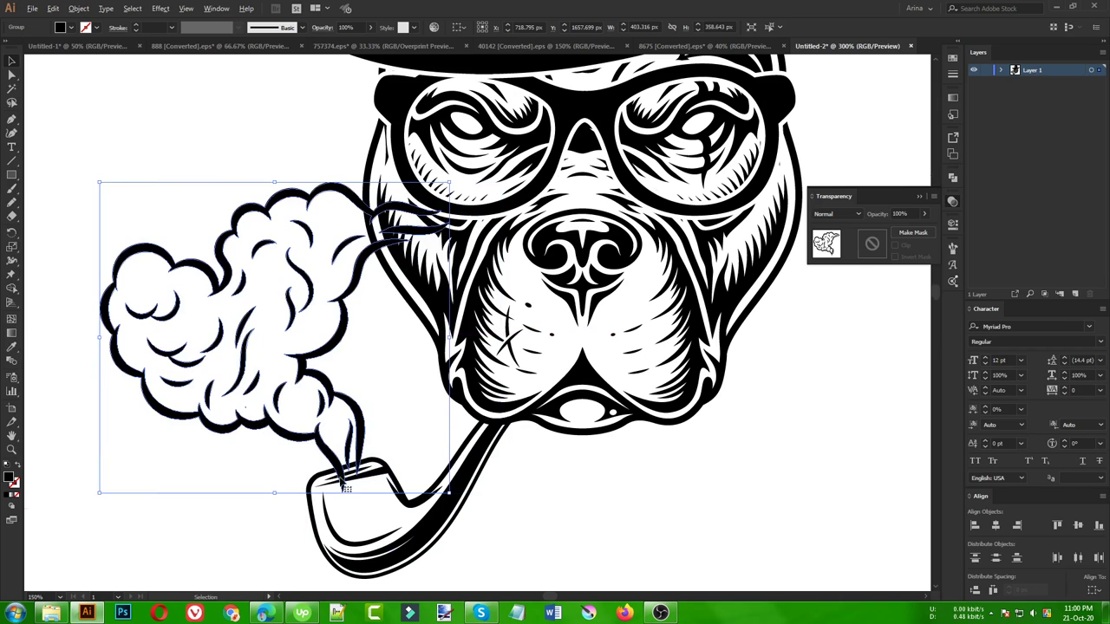
{"action": "scroll", "coordinate": [346, 488], "scroll_direction": "up", "scroll_amount": 2}
{"action": "key", "text": "ctrl+1"}
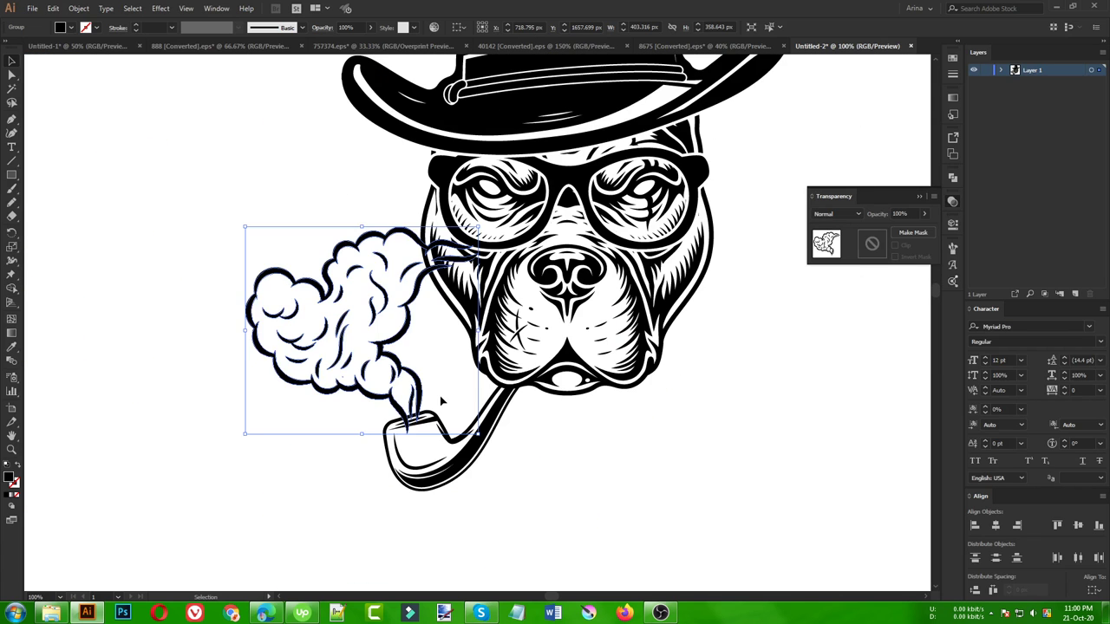
{"action": "scroll", "coordinate": [439, 395], "scroll_direction": "up", "scroll_amount": 2}
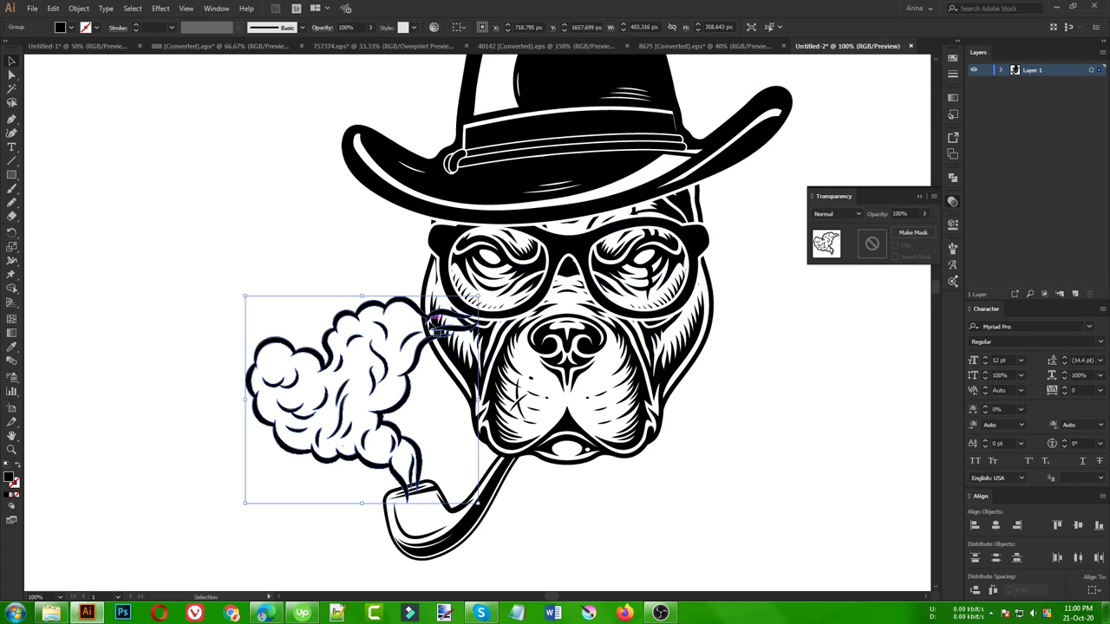
Step: Drag the wedge line's left anchor about 7 px left to reach the pipe bowl's edge
{"action": "left_click", "coordinate": [591, 499]}
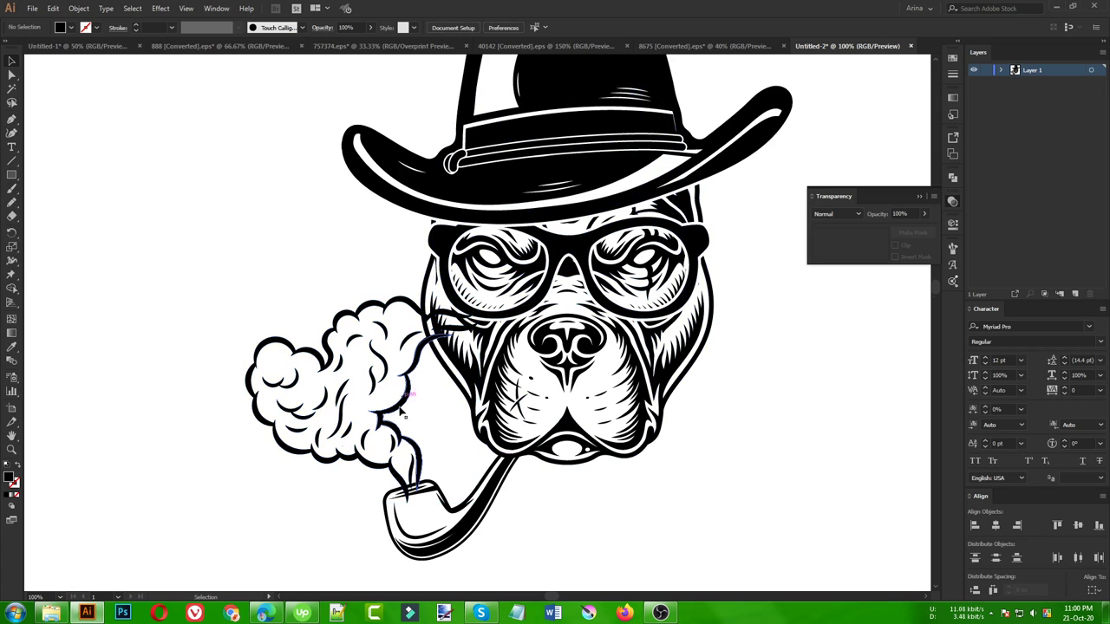
{"action": "scroll", "coordinate": [408, 501], "scroll_direction": "up", "scroll_amount": 3}
{"action": "scroll", "coordinate": [409, 501], "scroll_direction": "up", "scroll_amount": 2}
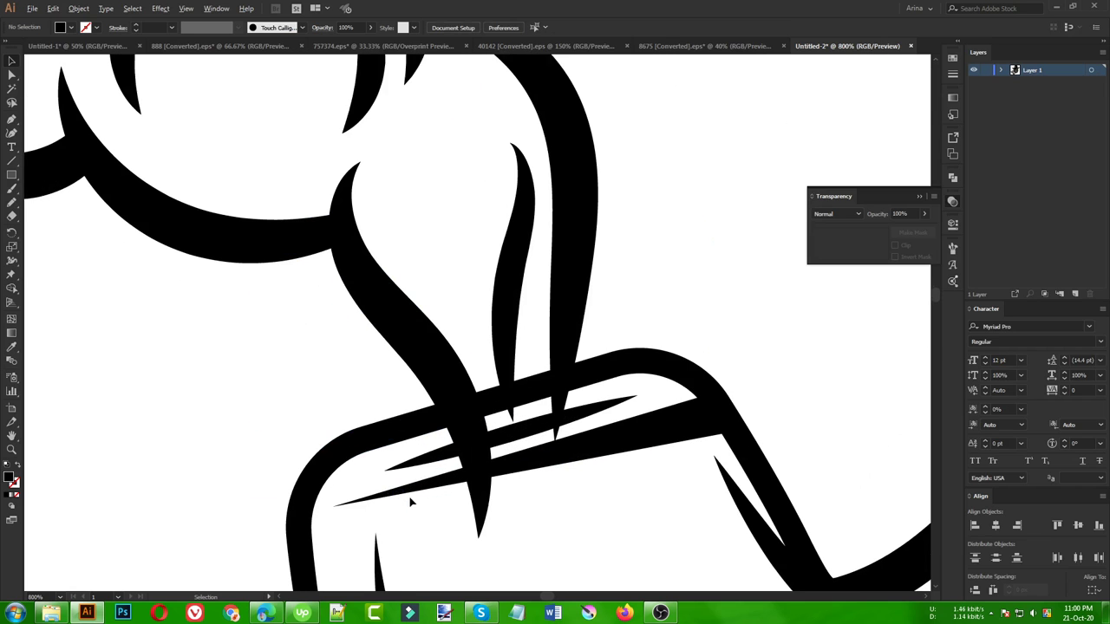
{"action": "scroll", "coordinate": [399, 479], "scroll_direction": "down", "scroll_amount": 3}
{"action": "left_click", "coordinate": [386, 393]}
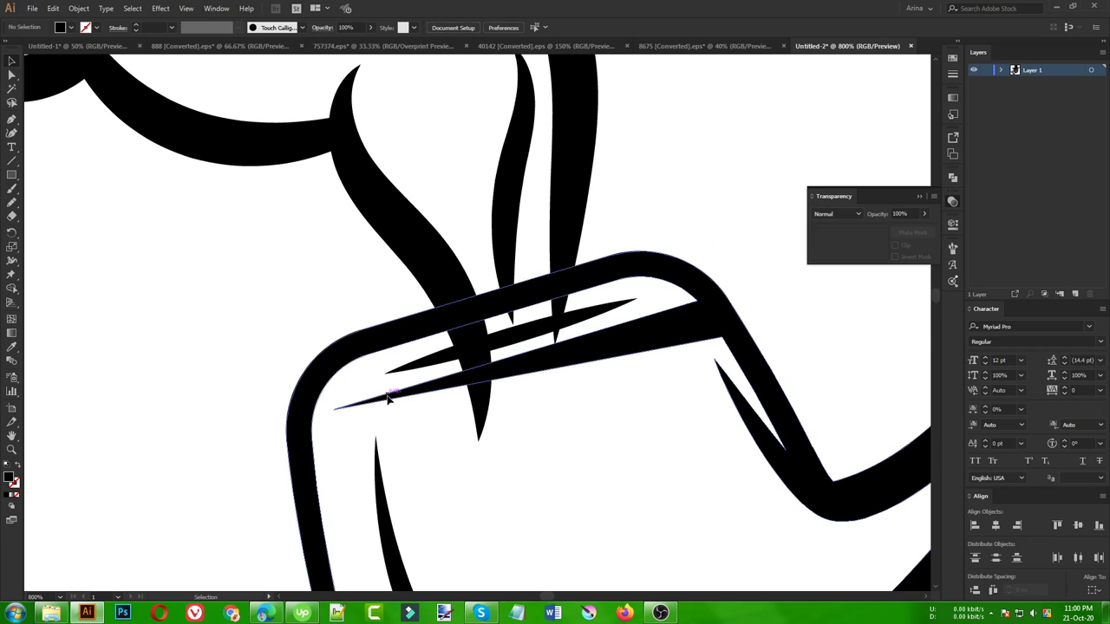
{"action": "left_click", "coordinate": [422, 446]}
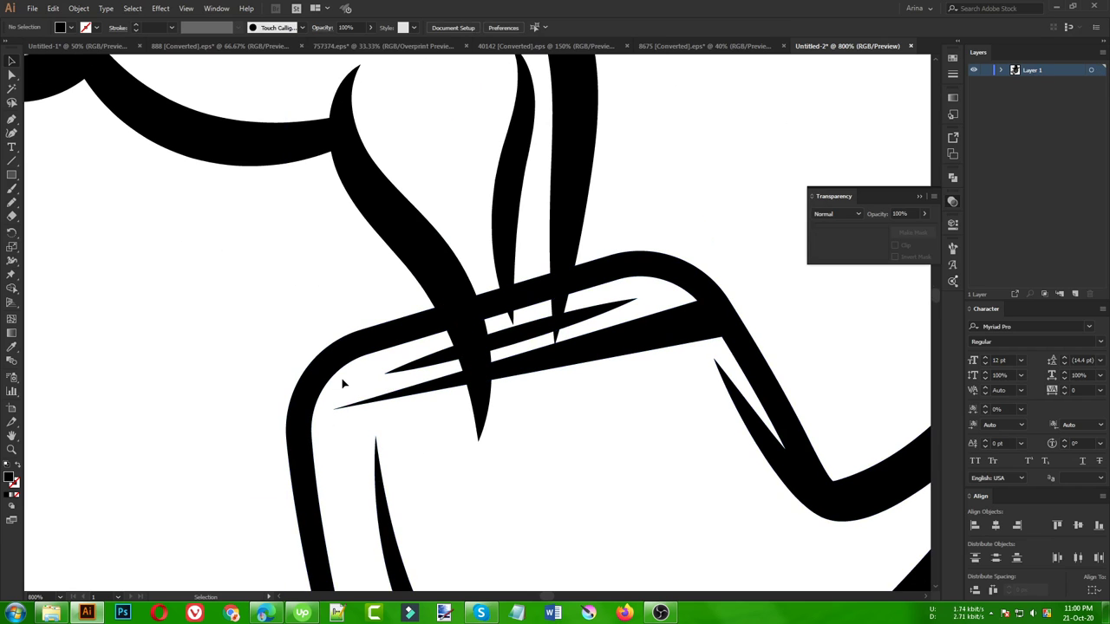
{"action": "key", "text": "a"}
{"action": "left_click_drag", "start_coordinate": [333, 400], "coordinate": [352, 442]}
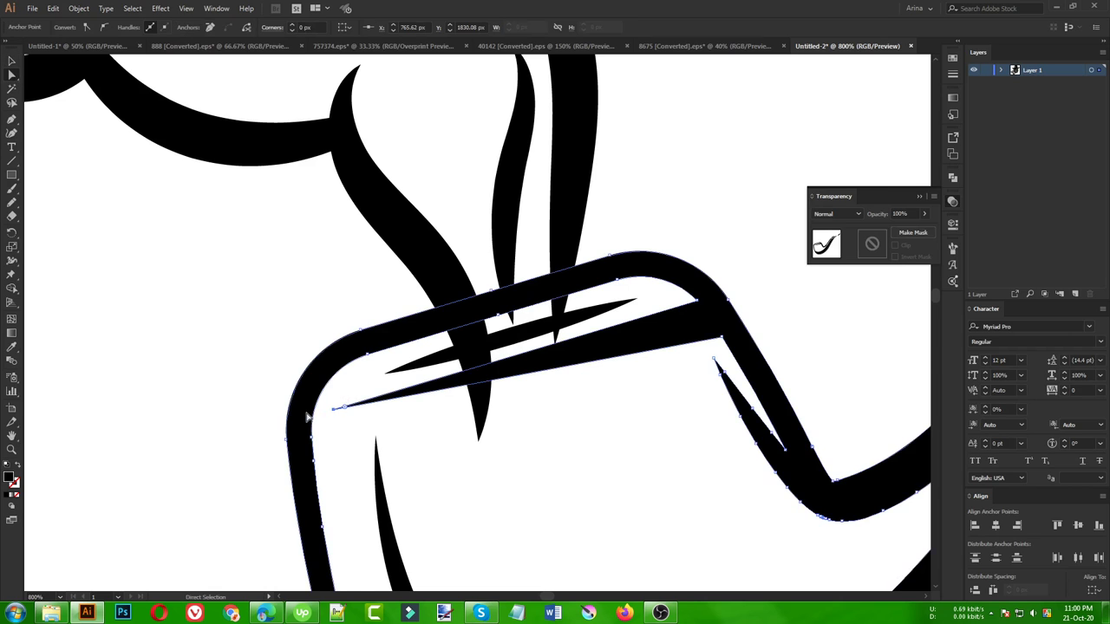
{"action": "scroll", "coordinate": [307, 417], "scroll_direction": "up", "scroll_amount": 1}
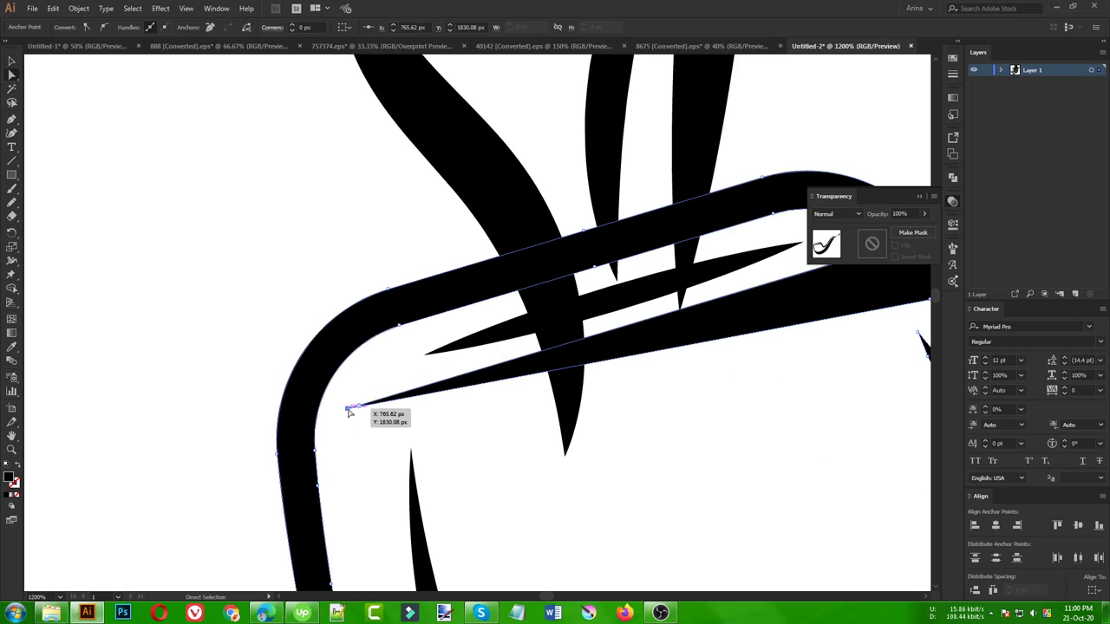
{"action": "left_click_drag", "start_coordinate": [349, 412], "coordinate": [291, 421]}
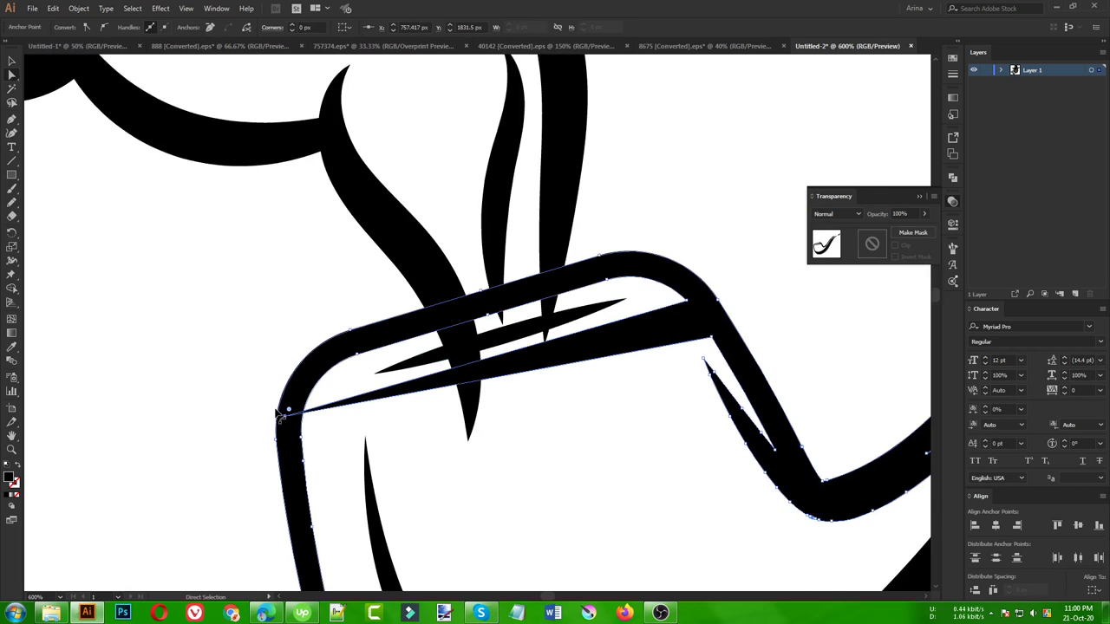
{"action": "scroll", "coordinate": [359, 429], "scroll_direction": "down", "scroll_amount": 2}
{"action": "left_click", "coordinate": [222, 367]}
{"action": "key", "text": "v"}
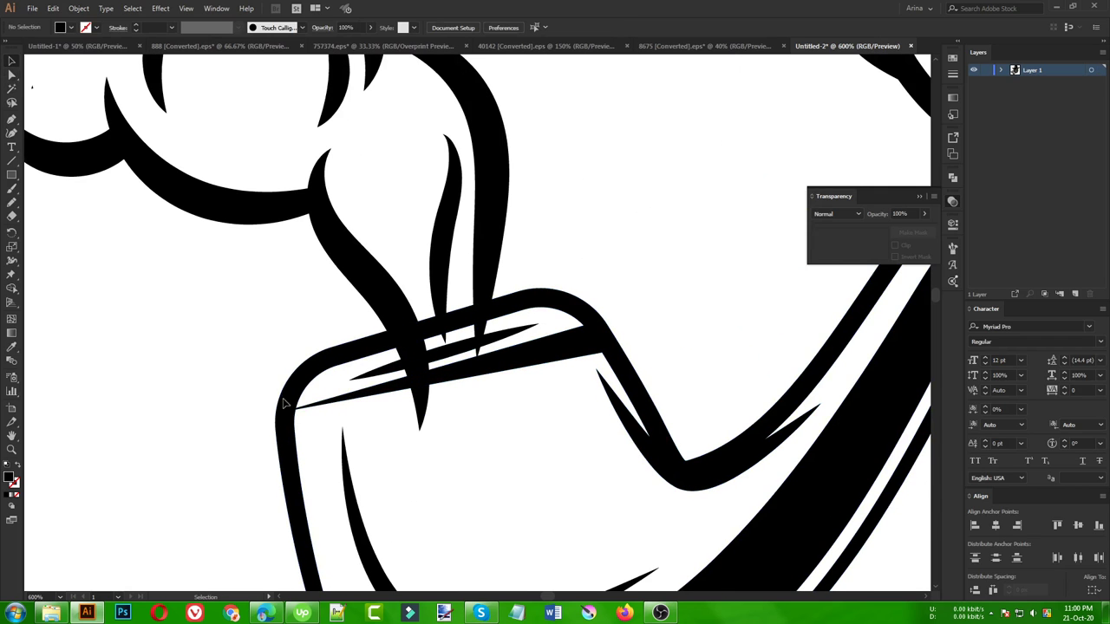
{"action": "scroll", "coordinate": [408, 452], "scroll_direction": "down", "scroll_amount": 1}
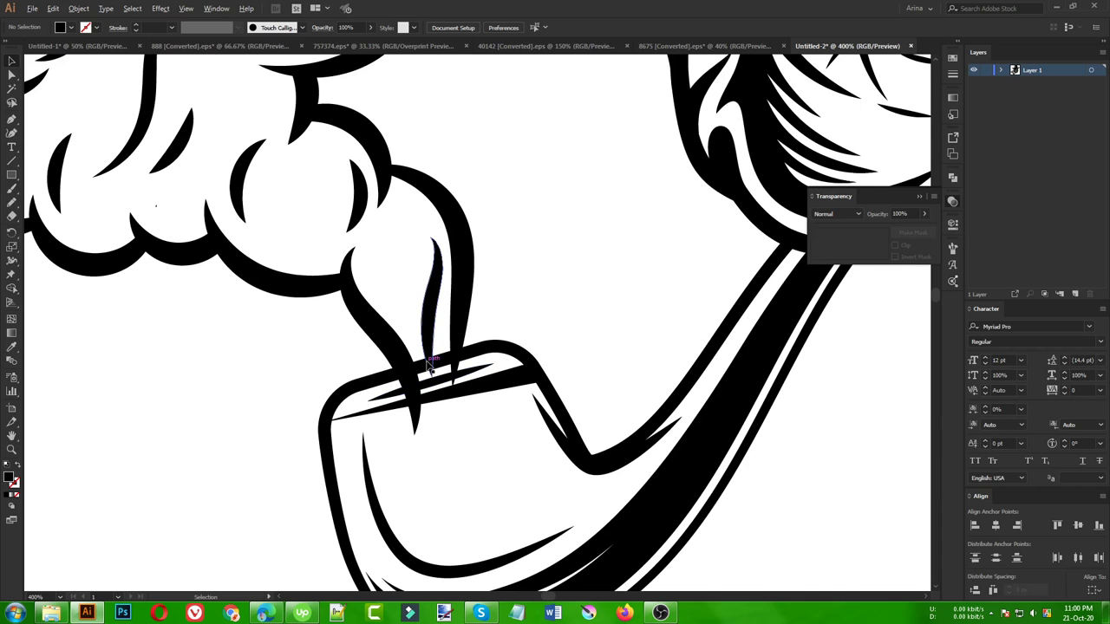
{"action": "scroll", "coordinate": [429, 351], "scroll_direction": "up", "scroll_amount": 1}
Step: Select the smoke paths above the pipe bowl
{"action": "left_click_drag", "start_coordinate": [234, 294], "coordinate": [369, 348]}
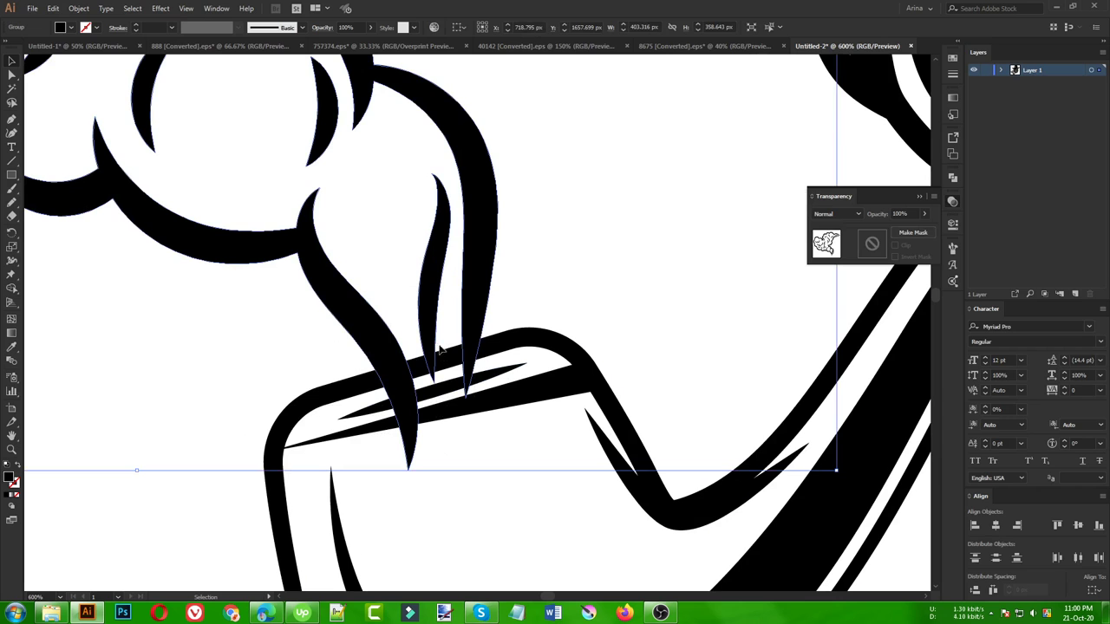
{"action": "left_click", "coordinate": [512, 343]}
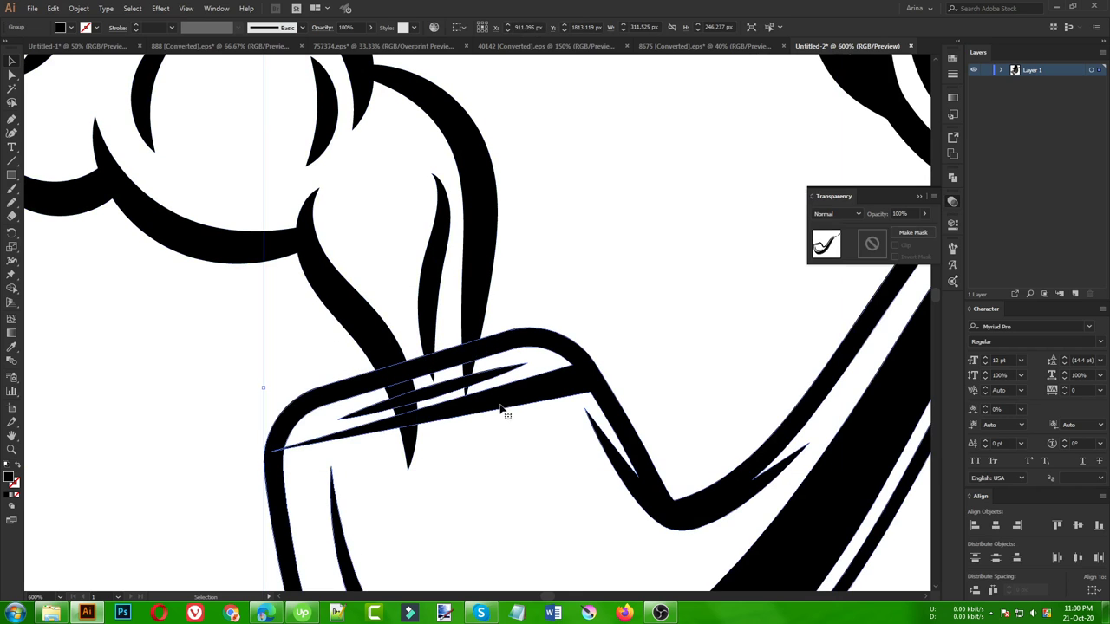
{"action": "scroll", "coordinate": [390, 373], "scroll_direction": "down", "scroll_amount": 3}
{"action": "left_click", "coordinate": [367, 341], "text": "shift"}
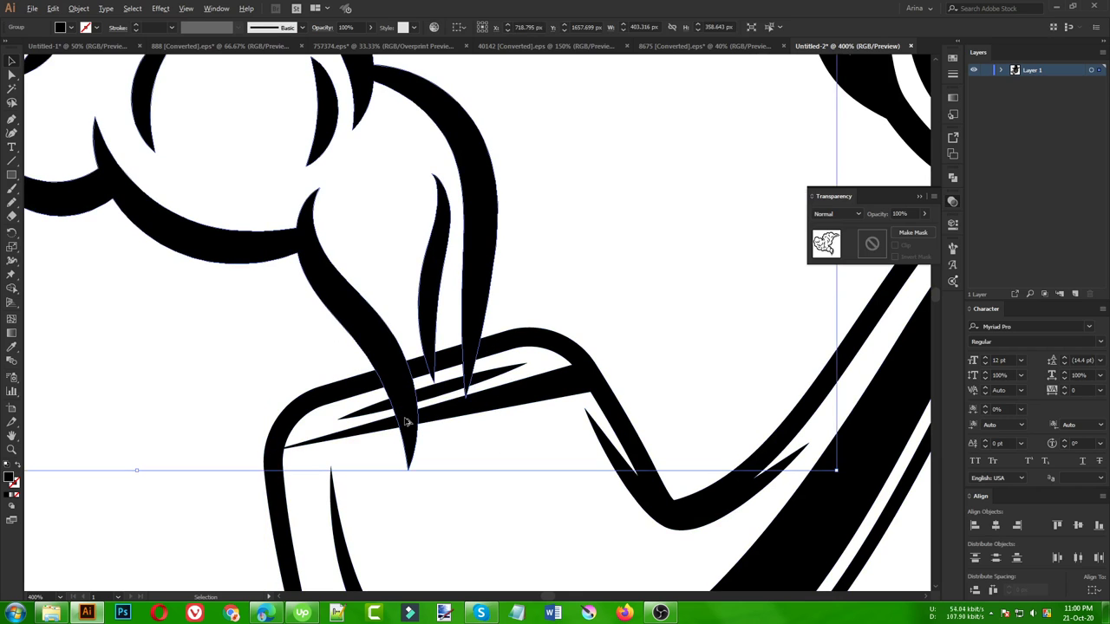
{"action": "scroll", "coordinate": [405, 423], "scroll_direction": "down", "scroll_amount": 2}
{"action": "scroll", "coordinate": [394, 397], "scroll_direction": "up", "scroll_amount": 1}
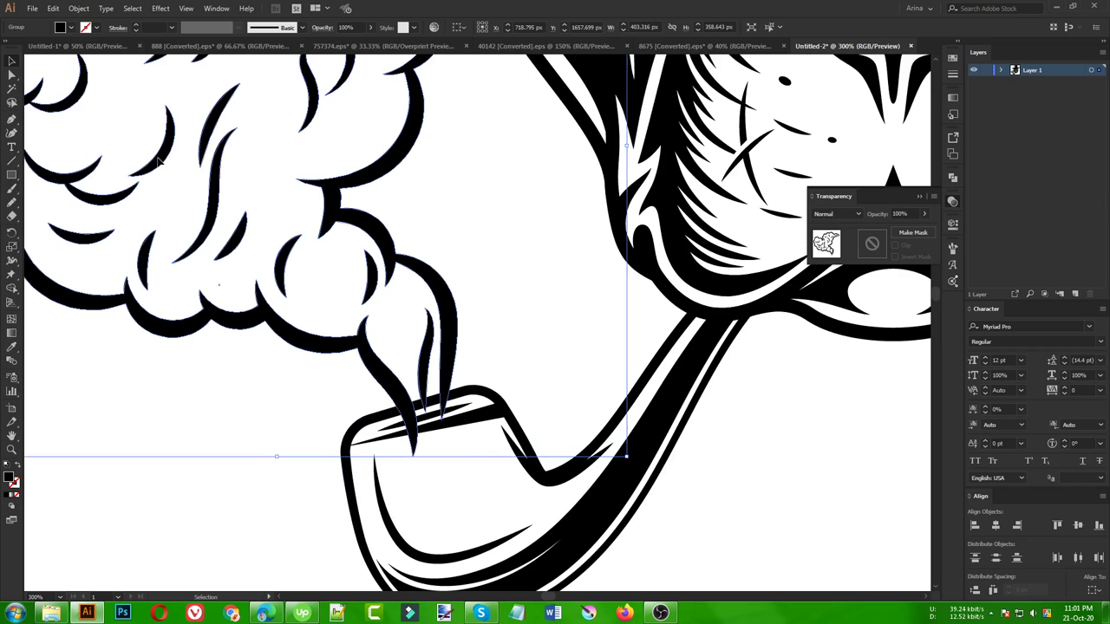
Step: Create a 3 px Offset Path outline around the smoke paths
{"action": "left_click", "coordinate": [78, 8]}
{"action": "mouse_move", "coordinate": [91, 274]}
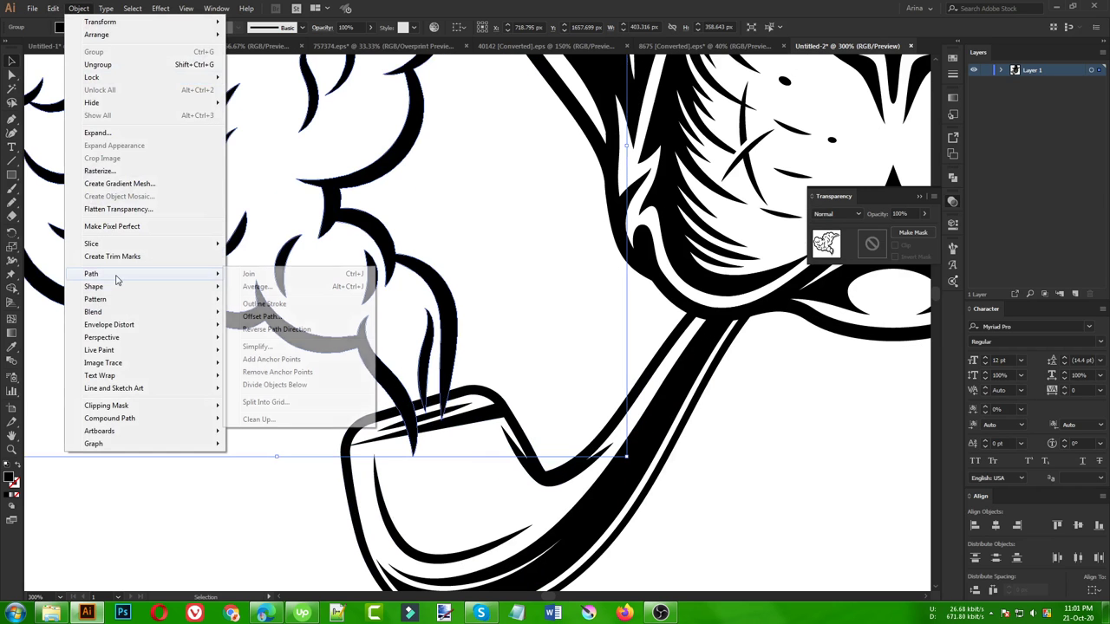
{"action": "left_click", "coordinate": [265, 320]}
{"action": "left_click", "coordinate": [82, 164]}
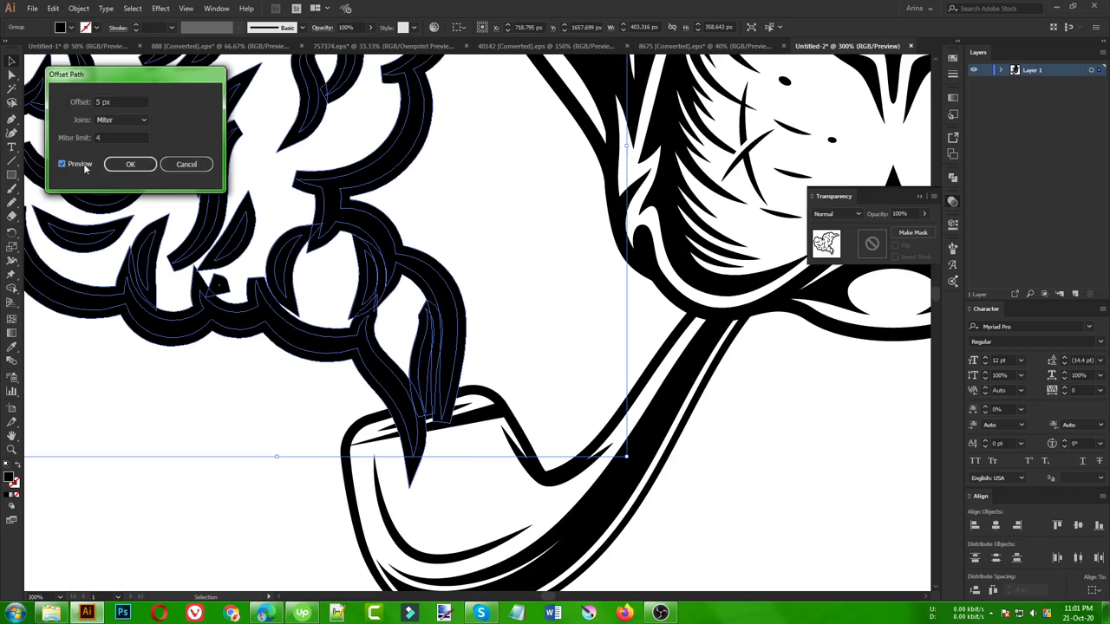
{"action": "double_click", "coordinate": [122, 103]}
{"action": "type", "text": "3"}
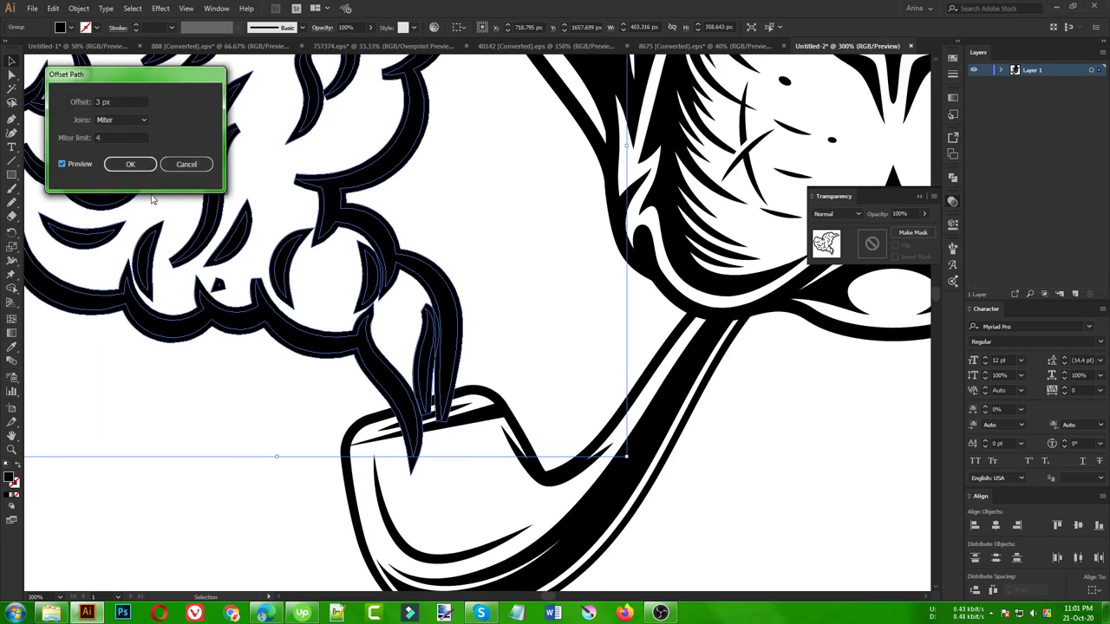
{"action": "left_click", "coordinate": [130, 164]}
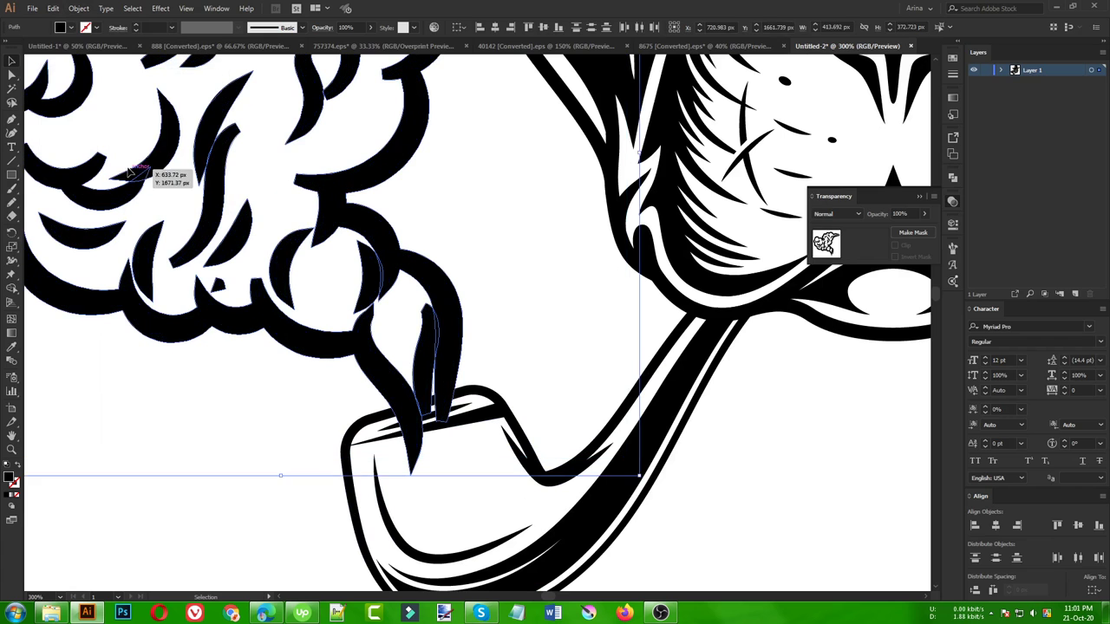
{"action": "left_click", "coordinate": [151, 226]}
{"action": "key", "text": "v"}
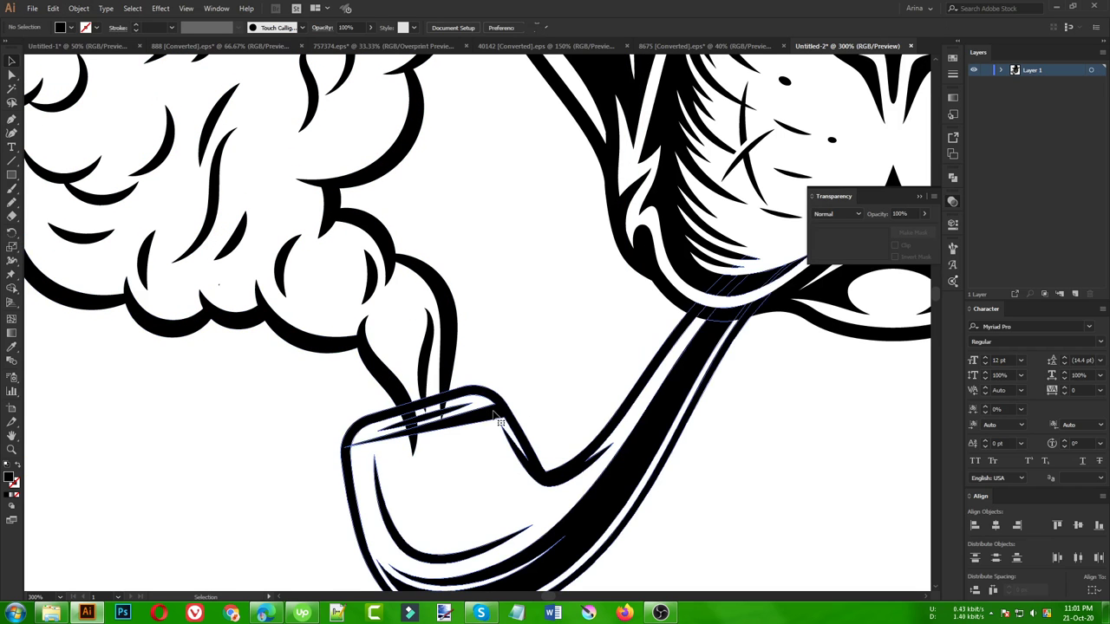
{"action": "left_click", "coordinate": [500, 423]}
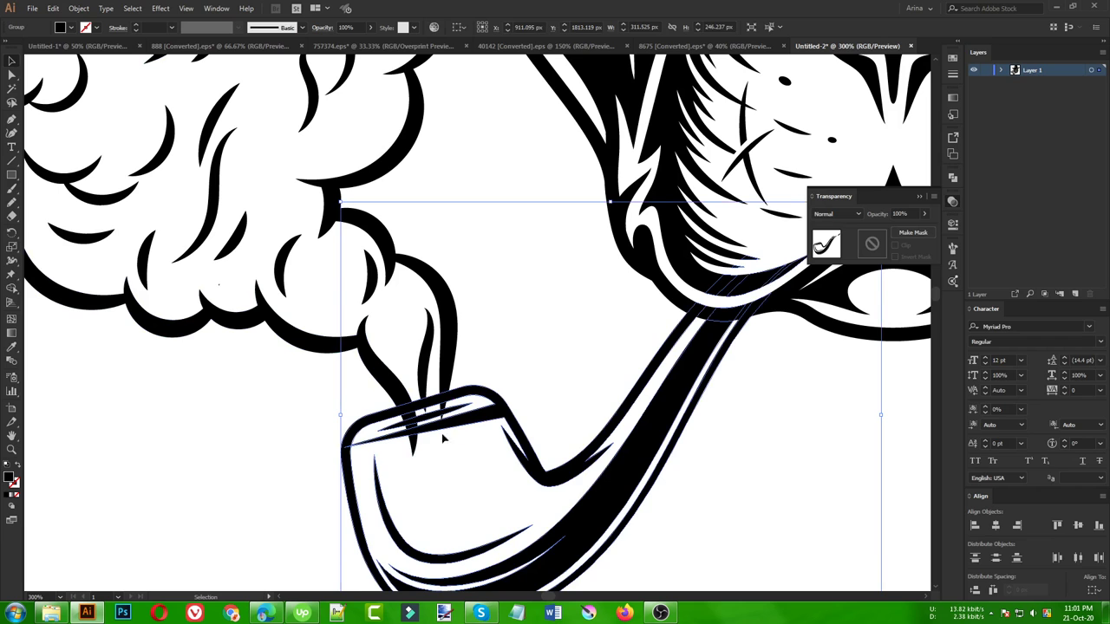
{"action": "scroll", "coordinate": [350, 400], "scroll_direction": "down", "scroll_amount": 1}
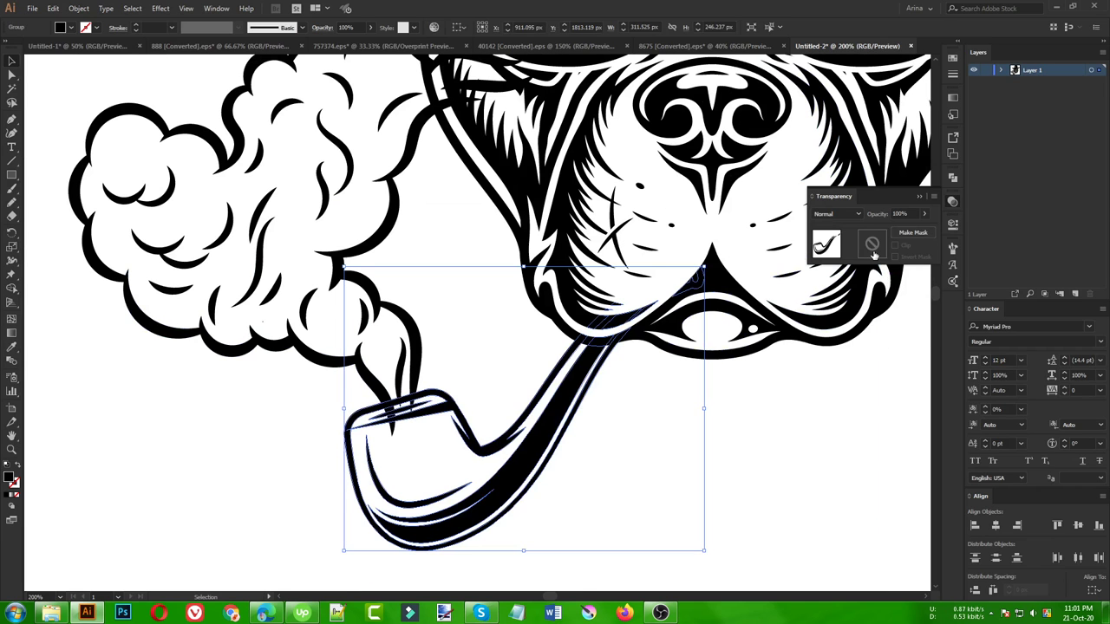
Step: Add an opacity mask to the pipe and paste the smoke and pipe artwork into it
{"action": "left_click", "coordinate": [912, 233]}
{"action": "key", "text": "a"}
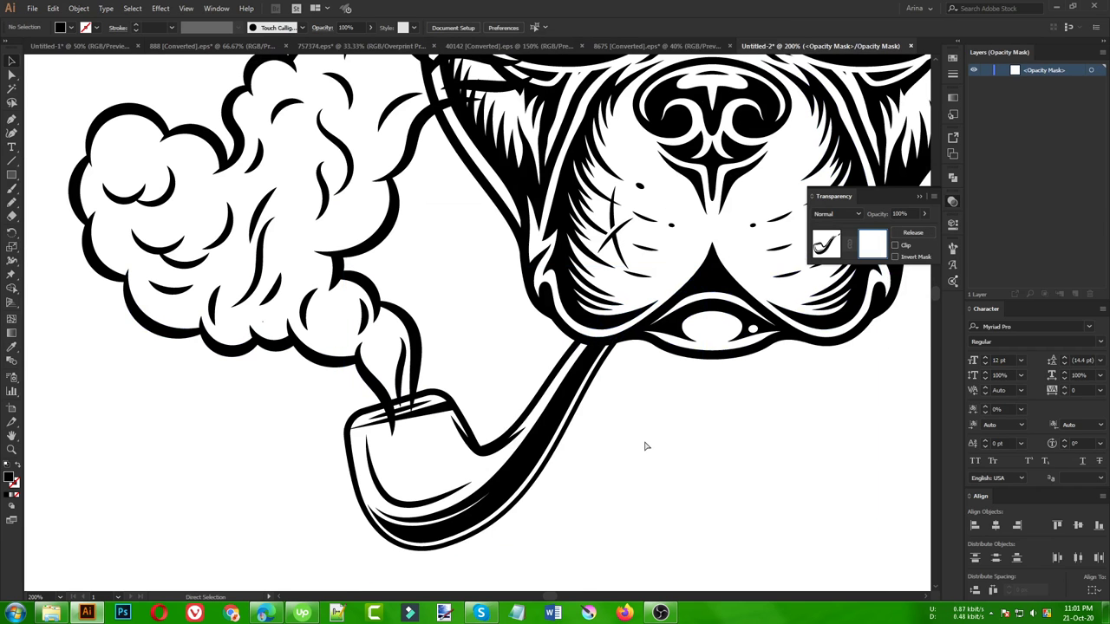
{"action": "key", "text": "ctrl+f"}
{"action": "left_click", "coordinate": [645, 446]}
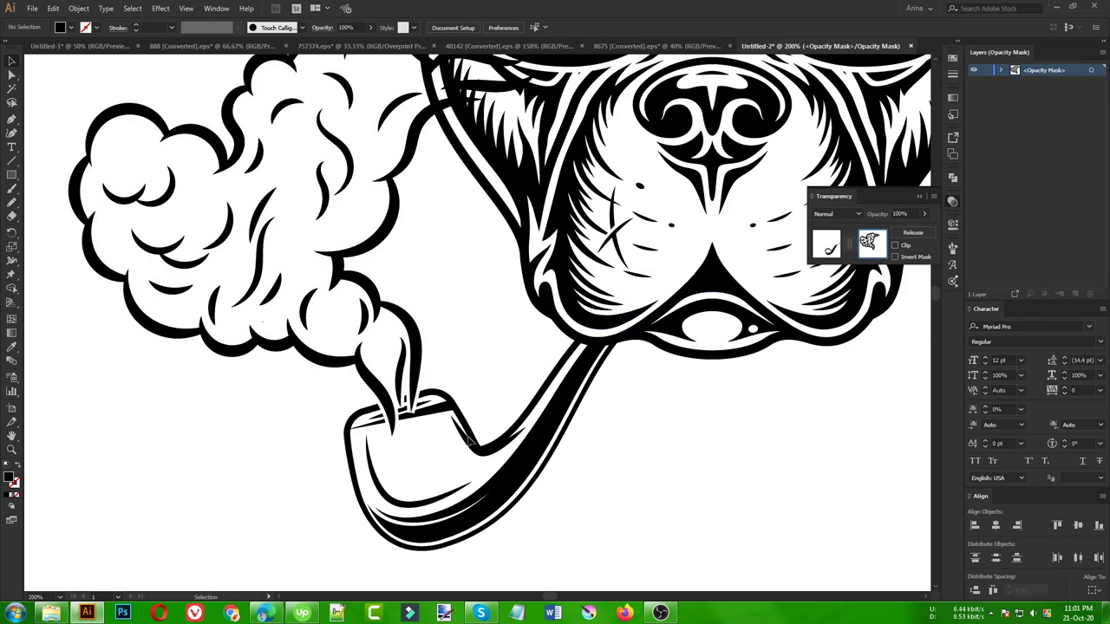
{"action": "scroll", "coordinate": [366, 422], "scroll_direction": "up", "scroll_amount": 2}
{"action": "scroll", "coordinate": [469, 411], "scroll_direction": "up", "scroll_amount": 2}
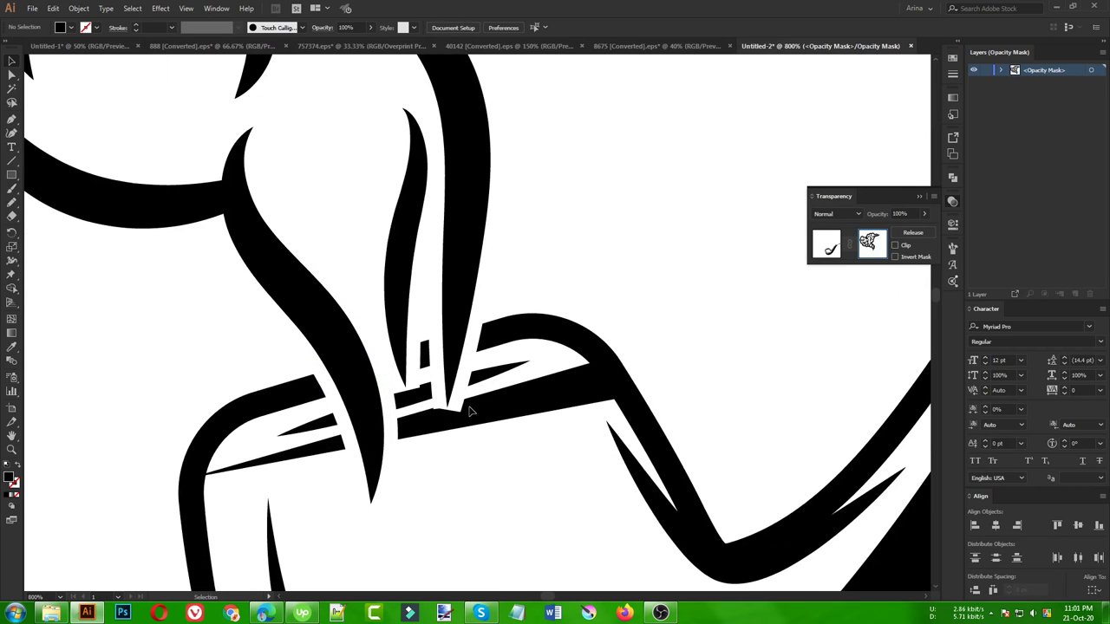
{"action": "scroll", "coordinate": [469, 411], "scroll_direction": "down", "scroll_amount": 1}
{"action": "scroll", "coordinate": [418, 383], "scroll_direction": "down", "scroll_amount": 2}
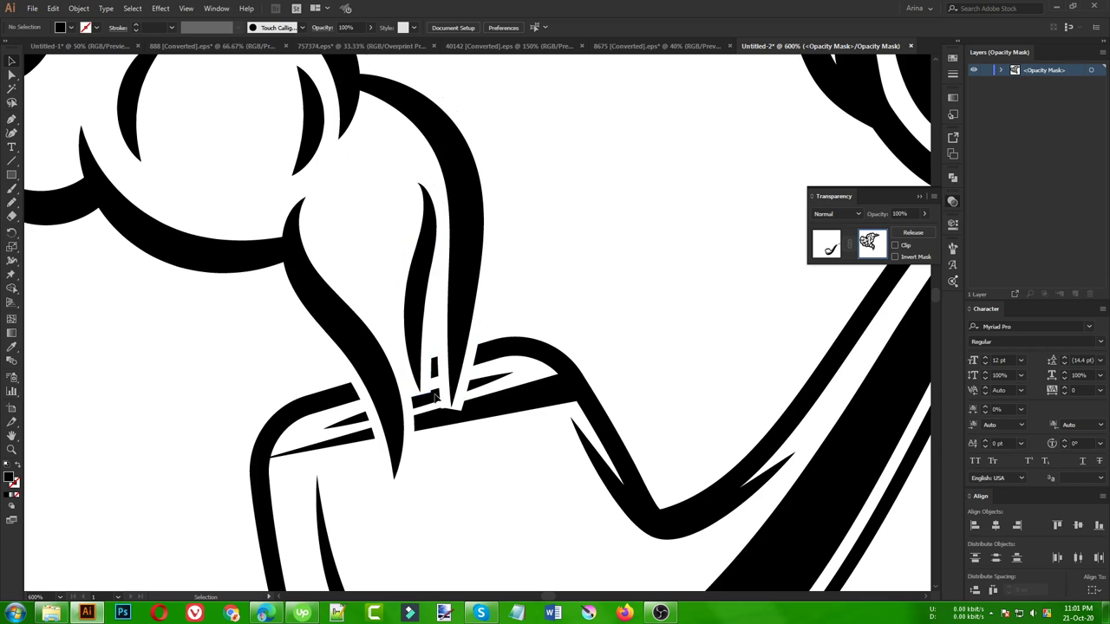
{"action": "scroll", "coordinate": [418, 383], "scroll_direction": "up", "scroll_amount": 2}
Step: Erase the mask's smoke swoosh shape along the rim band's edge
{"action": "left_click", "coordinate": [407, 447]}
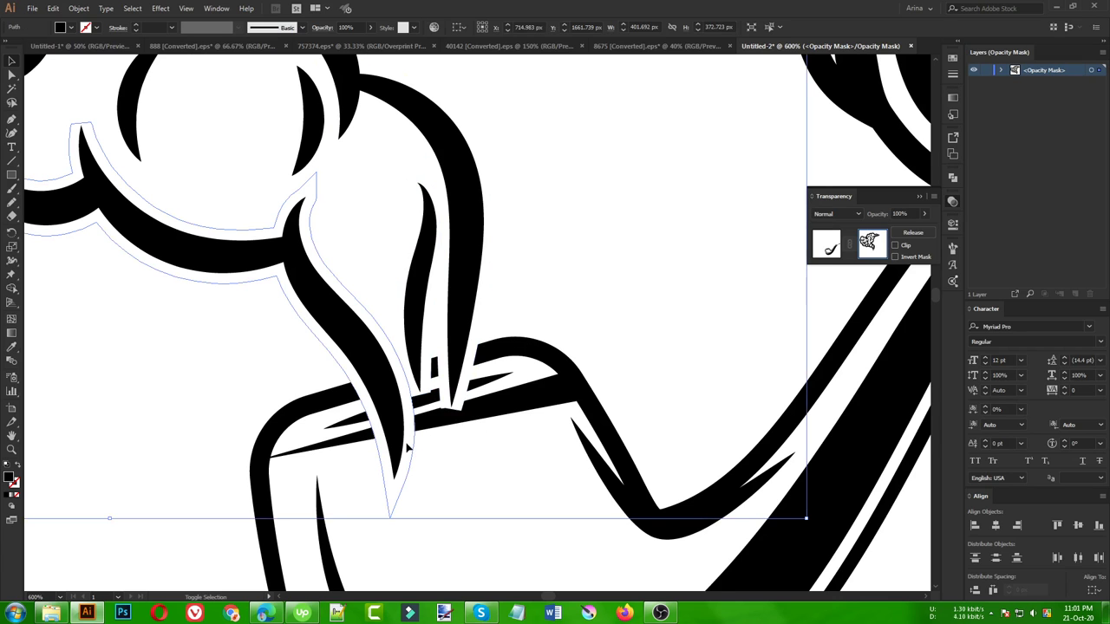
{"action": "key", "text": "shift+e"}
{"action": "scroll", "coordinate": [417, 451], "scroll_direction": "up", "scroll_amount": 1}
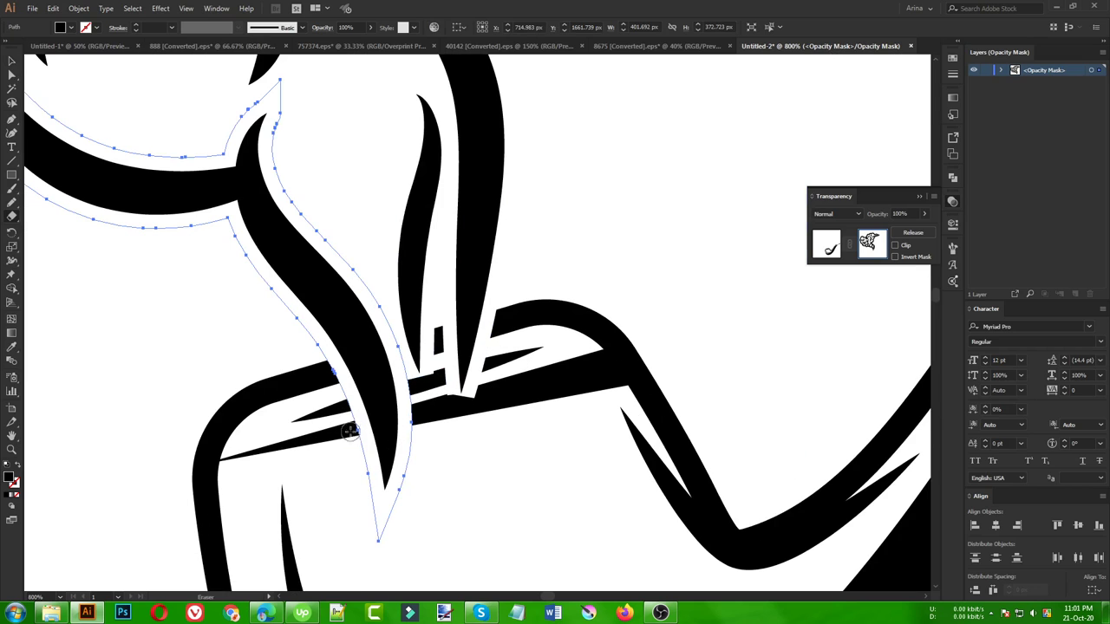
{"action": "mouse_move", "coordinate": [344, 429]}
{"action": "left_mouse_down"}
{"action": "mouse_move", "coordinate": [423, 406]}
{"action": "mouse_move", "coordinate": [376, 435]}
{"action": "mouse_move", "coordinate": [408, 422]}
{"action": "mouse_move", "coordinate": [371, 513]}
{"action": "mouse_move", "coordinate": [395, 485]}
{"action": "left_mouse_up"}
{"action": "key", "text": "ctrl+z"}
{"action": "key", "text": "ctrl+z"}
{"action": "key", "text": "ctrl+z"}
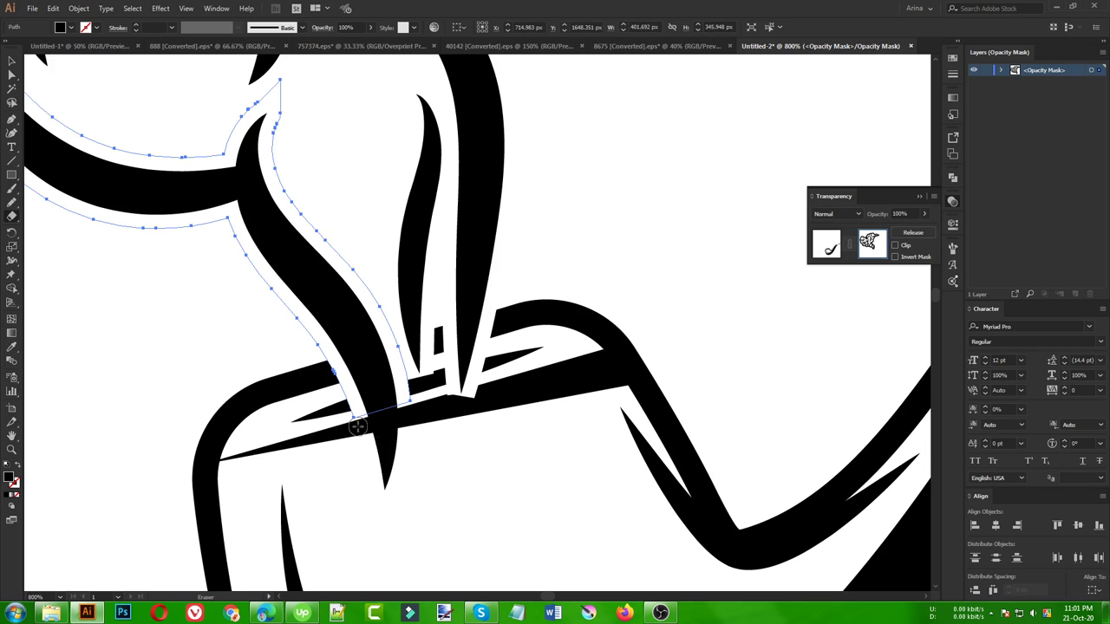
{"action": "left_click_drag", "start_coordinate": [354, 420], "coordinate": [423, 397]}
{"action": "key", "text": "v"}
Step: Erase the base of the vertical smoke stroke and exit opacity-mask editing
{"action": "left_click", "coordinate": [473, 399]}
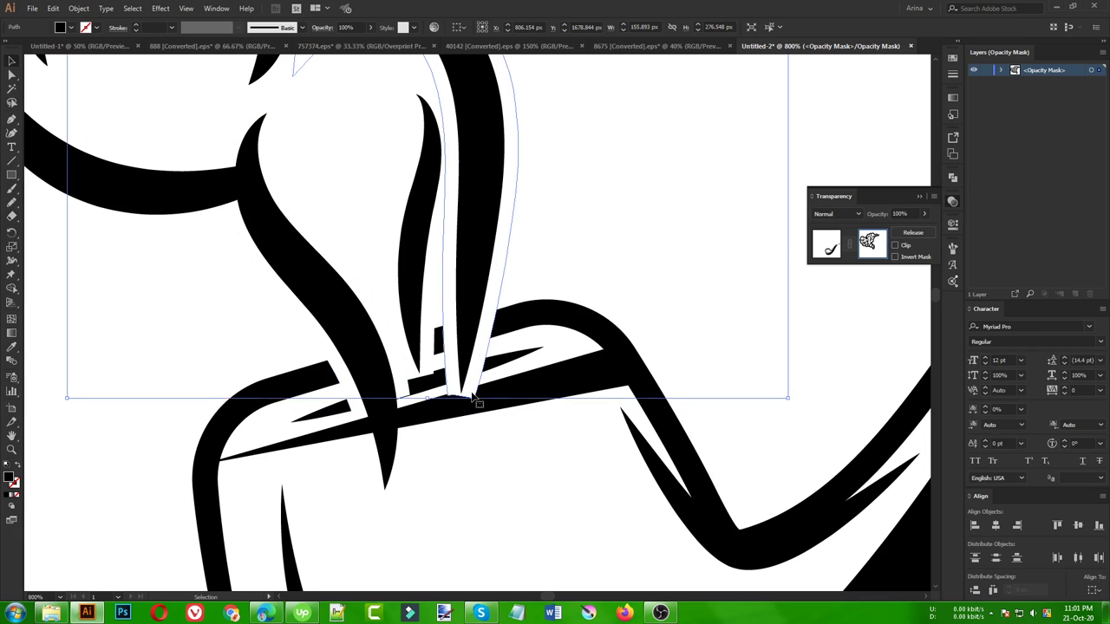
{"action": "key", "text": "shift+e"}
{"action": "mouse_move", "coordinate": [490, 388]}
{"action": "left_mouse_down"}
{"action": "mouse_move", "coordinate": [434, 401]}
{"action": "mouse_move", "coordinate": [433, 391]}
{"action": "left_mouse_up"}
{"action": "key", "text": "v"}
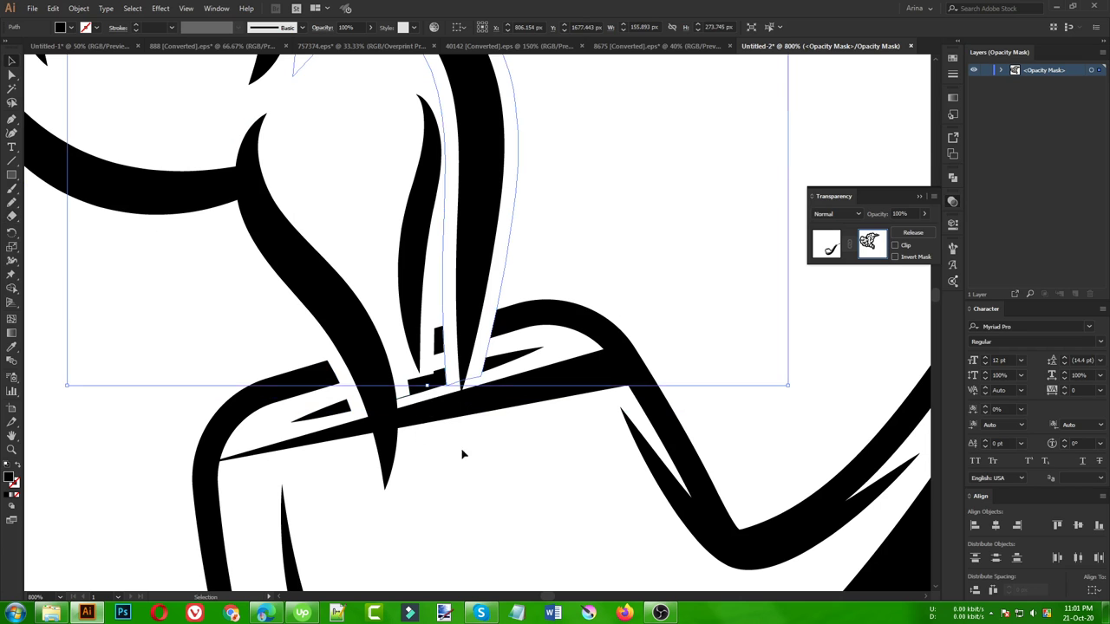
{"action": "left_click", "coordinate": [471, 457]}
{"action": "scroll", "coordinate": [471, 457], "scroll_direction": "down", "scroll_amount": 2}
{"action": "scroll", "coordinate": [468, 457], "scroll_direction": "down", "scroll_amount": 1}
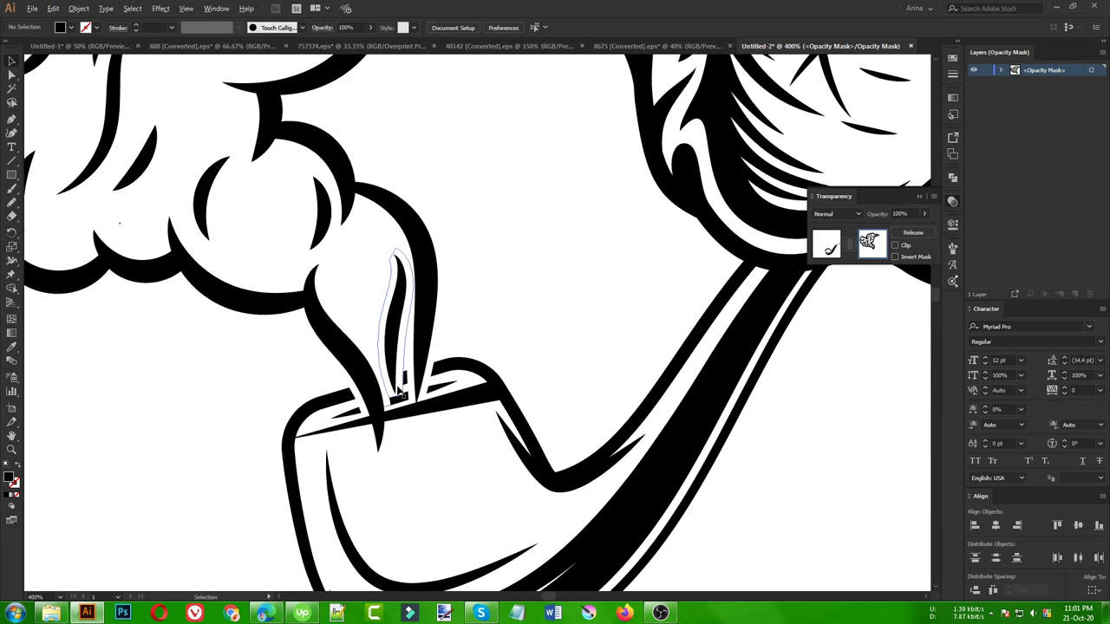
{"action": "scroll", "coordinate": [395, 355], "scroll_direction": "up", "scroll_amount": 3}
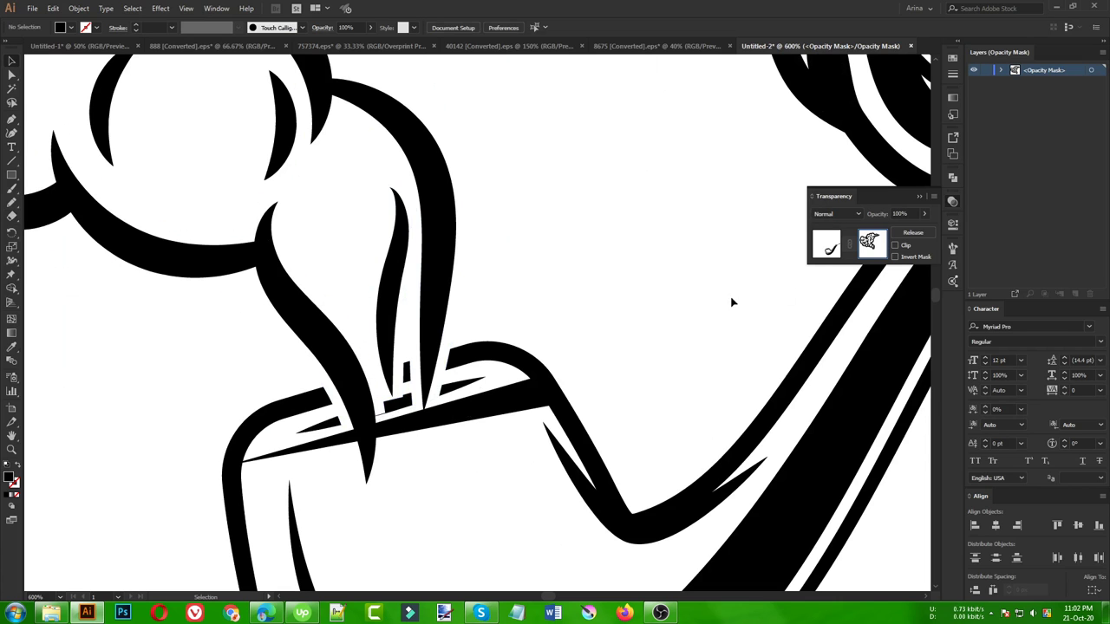
{"action": "left_click", "coordinate": [828, 247]}
Step: Create a 2 px Offset Path outline of the pipe
{"action": "left_click", "coordinate": [492, 459]}
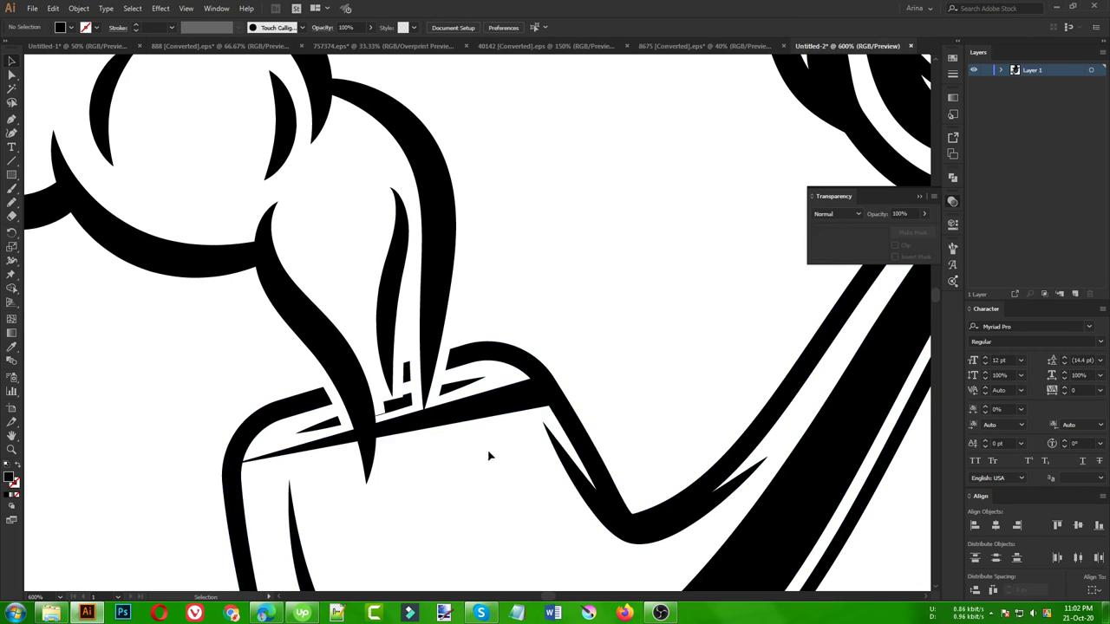
{"action": "left_click", "coordinate": [482, 416]}
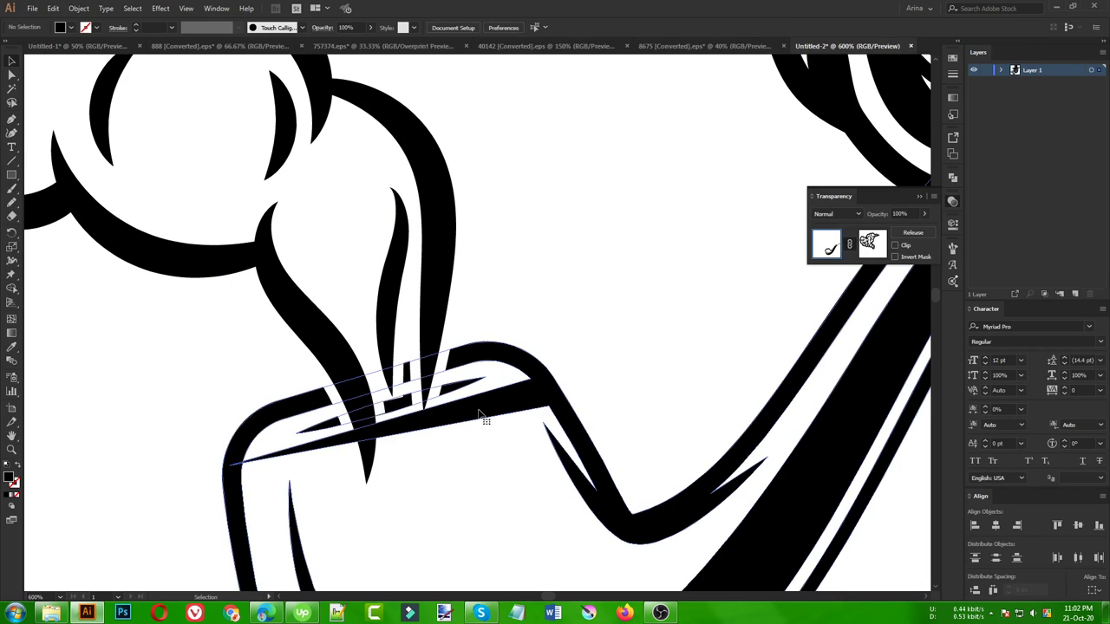
{"action": "left_click", "coordinate": [78, 8]}
{"action": "mouse_move", "coordinate": [91, 273]}
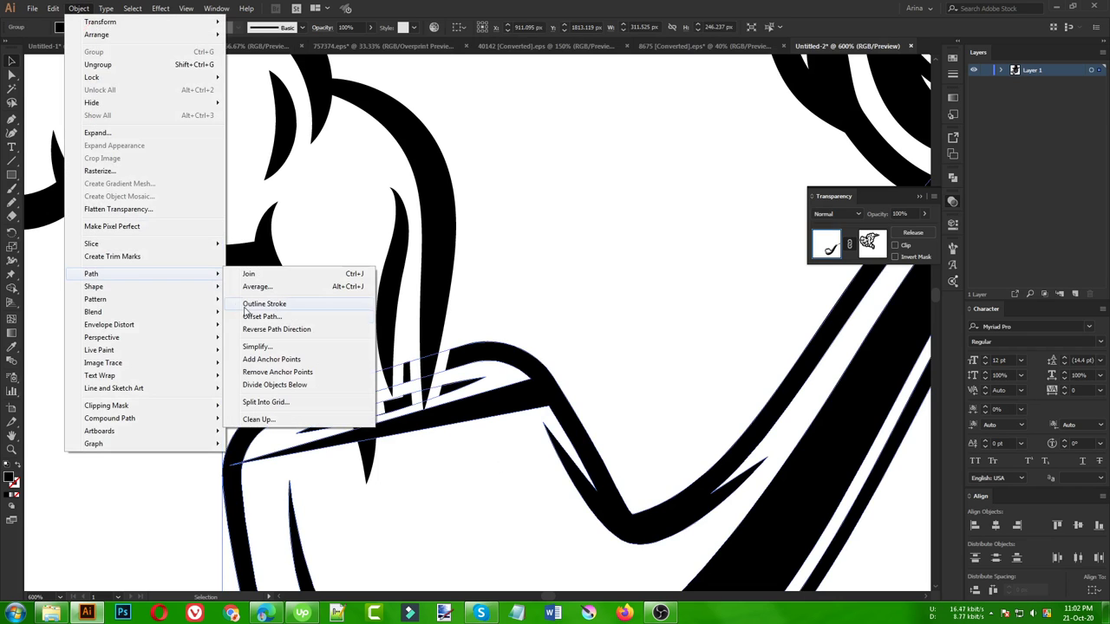
{"action": "left_click", "coordinate": [257, 316]}
{"action": "left_click", "coordinate": [61, 164]}
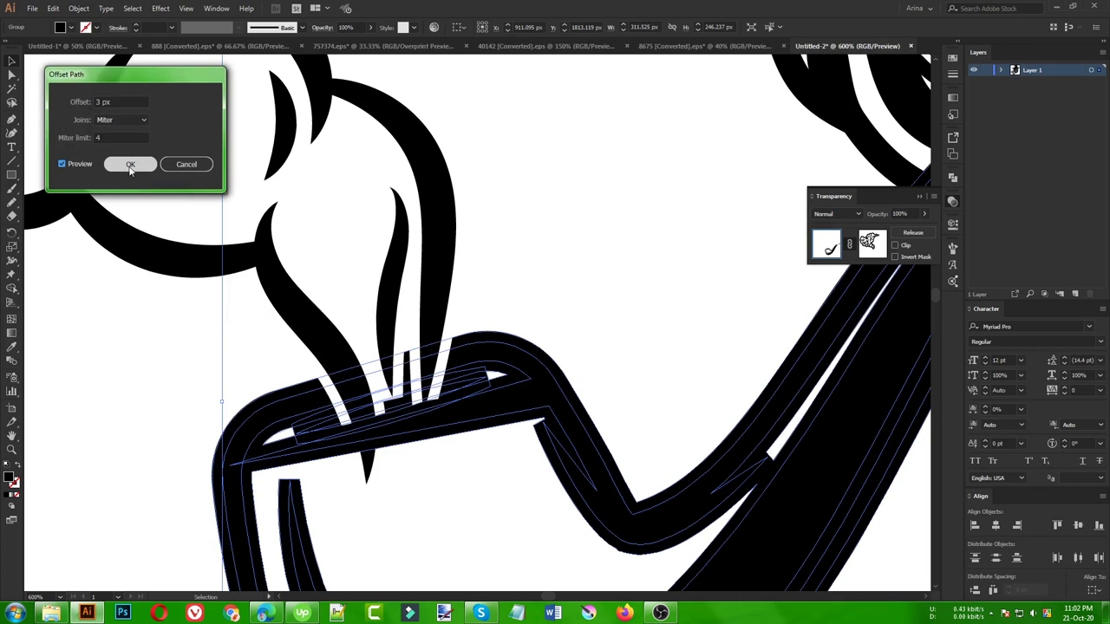
{"action": "key", "text": "Down"}
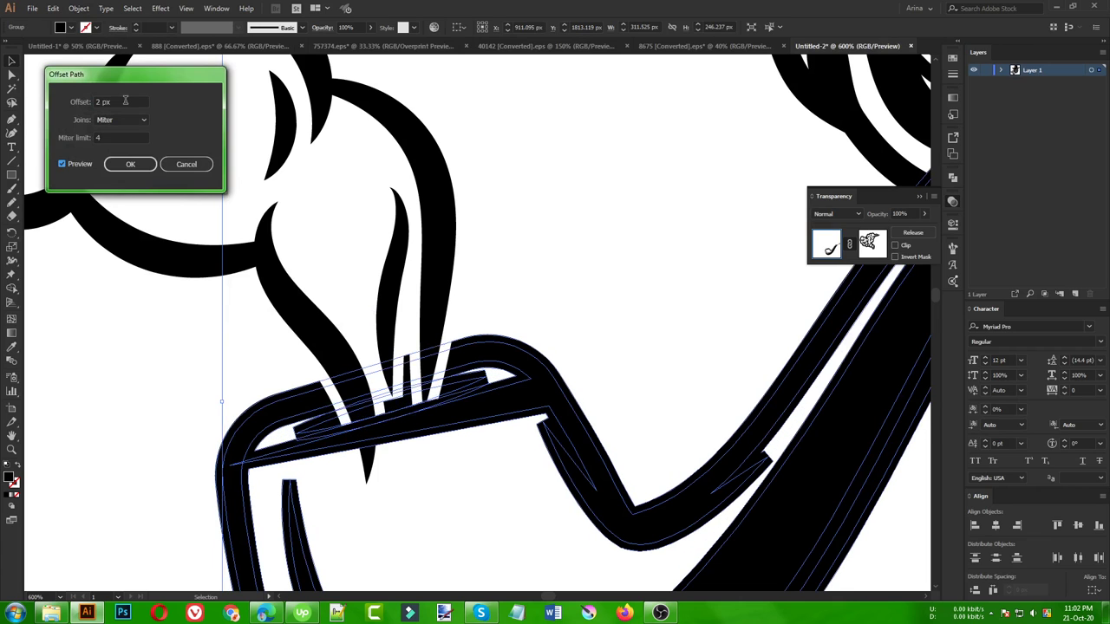
{"action": "left_click", "coordinate": [129, 166]}
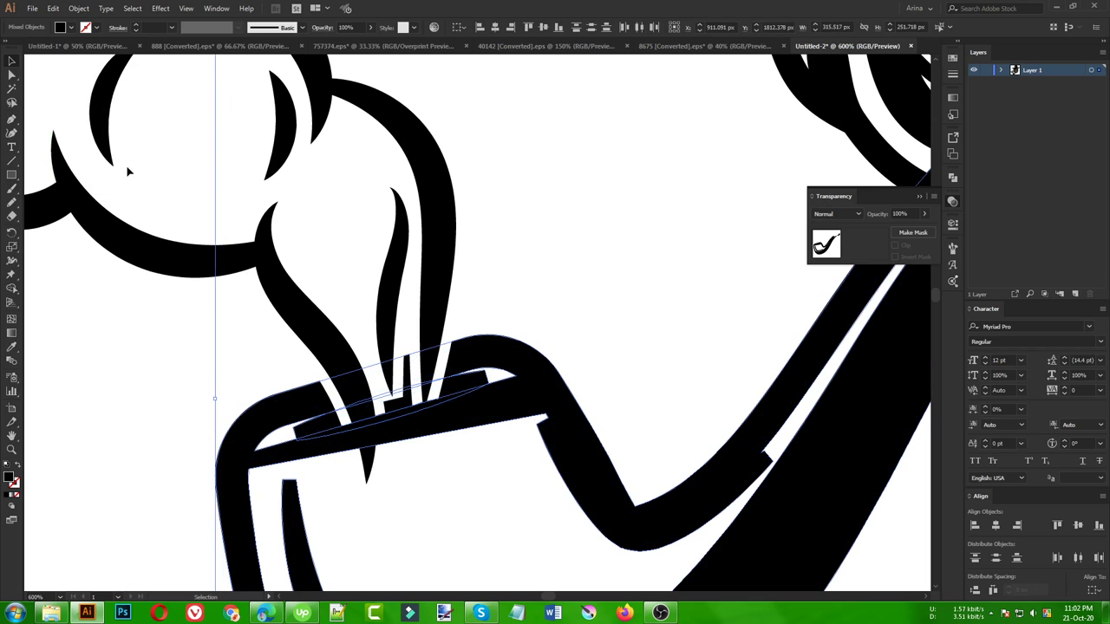
{"action": "left_click", "coordinate": [366, 254]}
Step: Mask the smoke with the pasted pipe outline and delete the stray sliver shape
{"action": "left_click", "coordinate": [396, 249]}
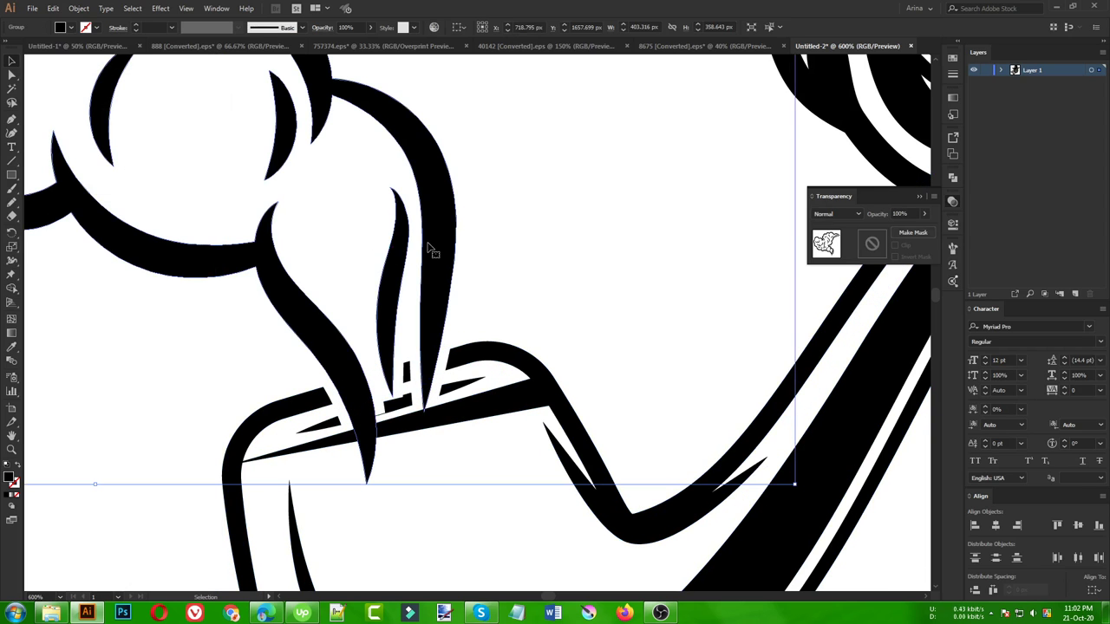
{"action": "left_click", "coordinate": [872, 242]}
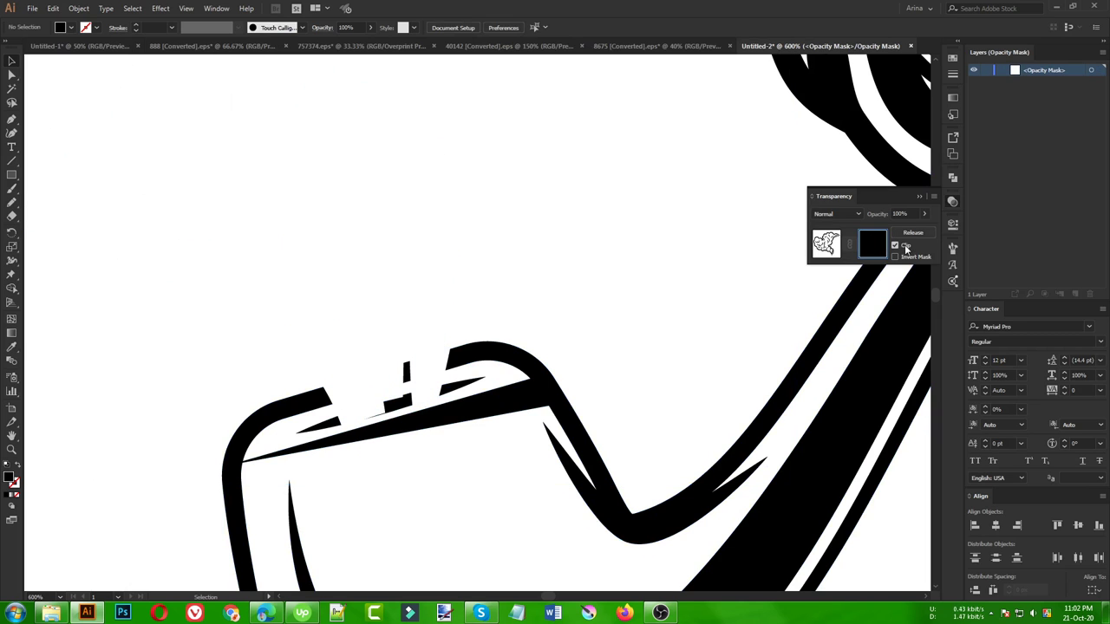
{"action": "key", "text": "ctrl+f"}
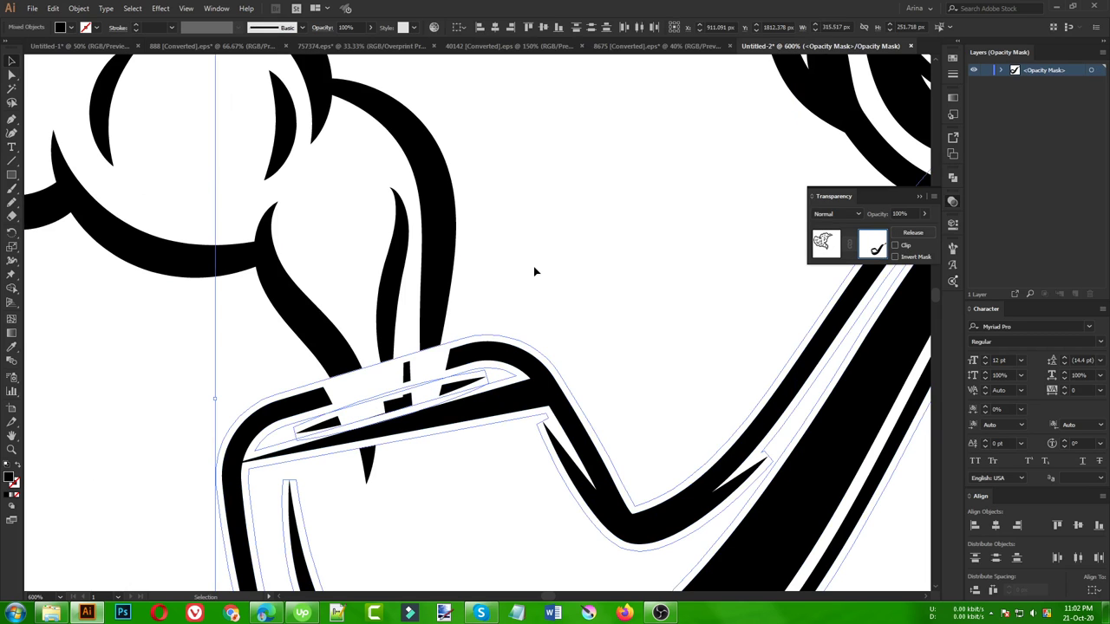
{"action": "left_click", "coordinate": [512, 304]}
{"action": "scroll", "coordinate": [377, 430], "scroll_direction": "up", "scroll_amount": 1}
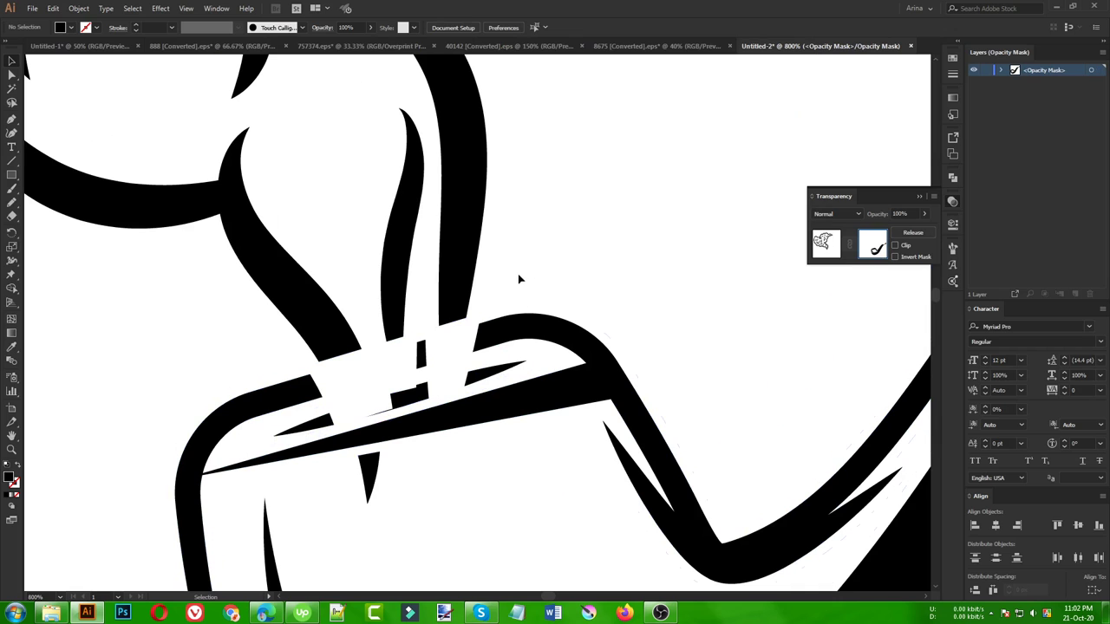
{"action": "left_click", "coordinate": [496, 369]}
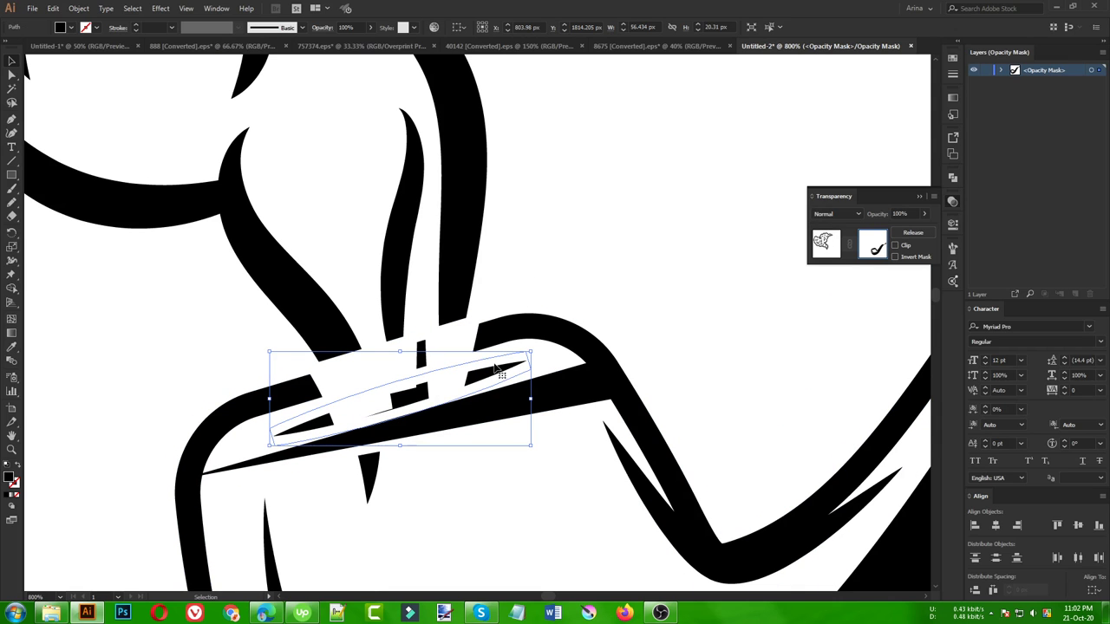
{"action": "key", "text": "Delete"}
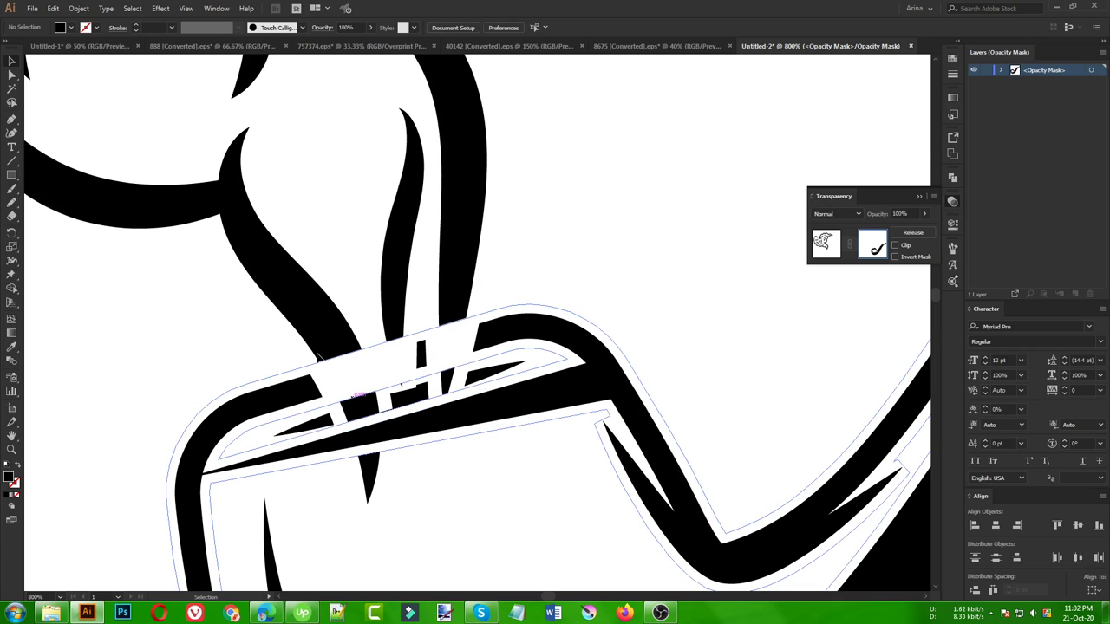
{"action": "left_click", "coordinate": [411, 373]}
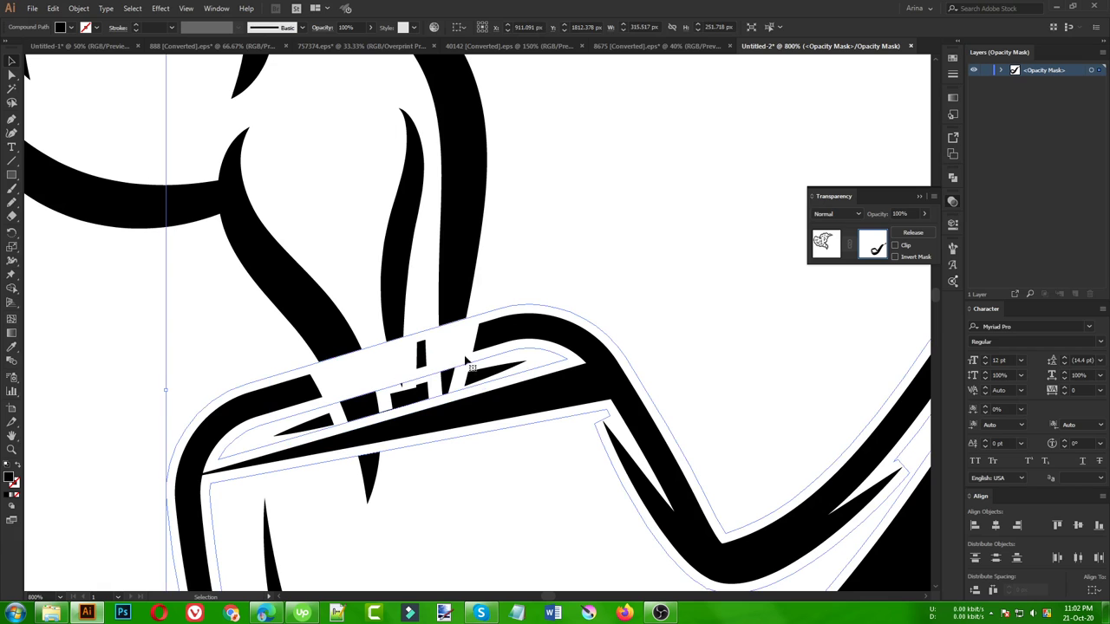
Step: Erase the mask shape along the bowl's upper rim around the smoke wisps
{"action": "key", "text": "shift+e"}
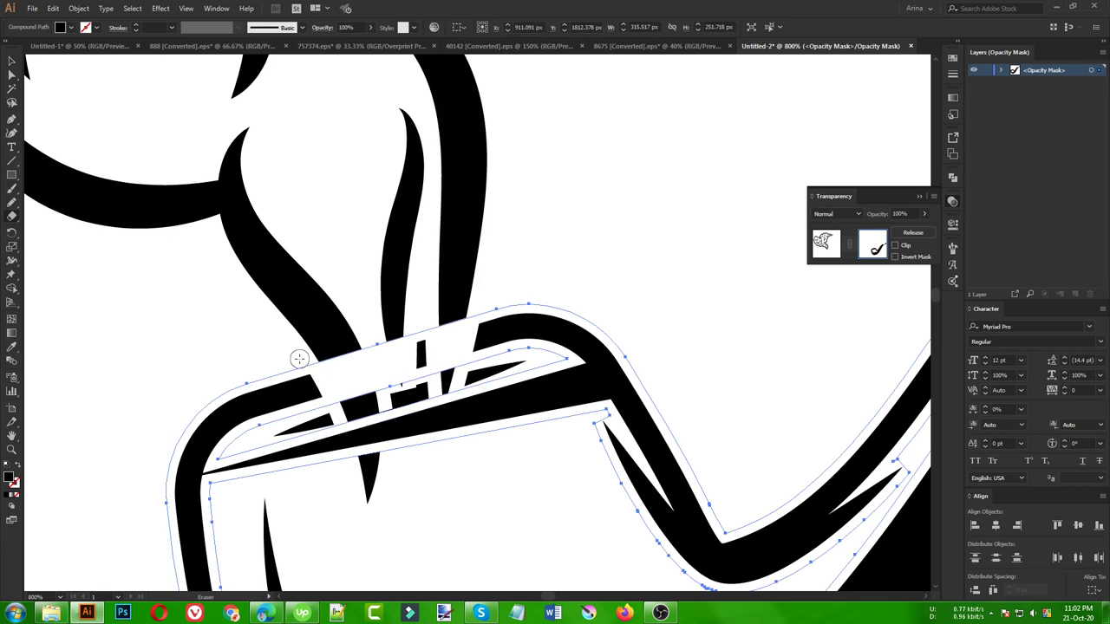
{"action": "mouse_move", "coordinate": [316, 401]}
{"action": "left_mouse_down"}
{"action": "mouse_move", "coordinate": [406, 340]}
{"action": "mouse_move", "coordinate": [306, 384]}
{"action": "mouse_move", "coordinate": [325, 388]}
{"action": "left_mouse_up"}
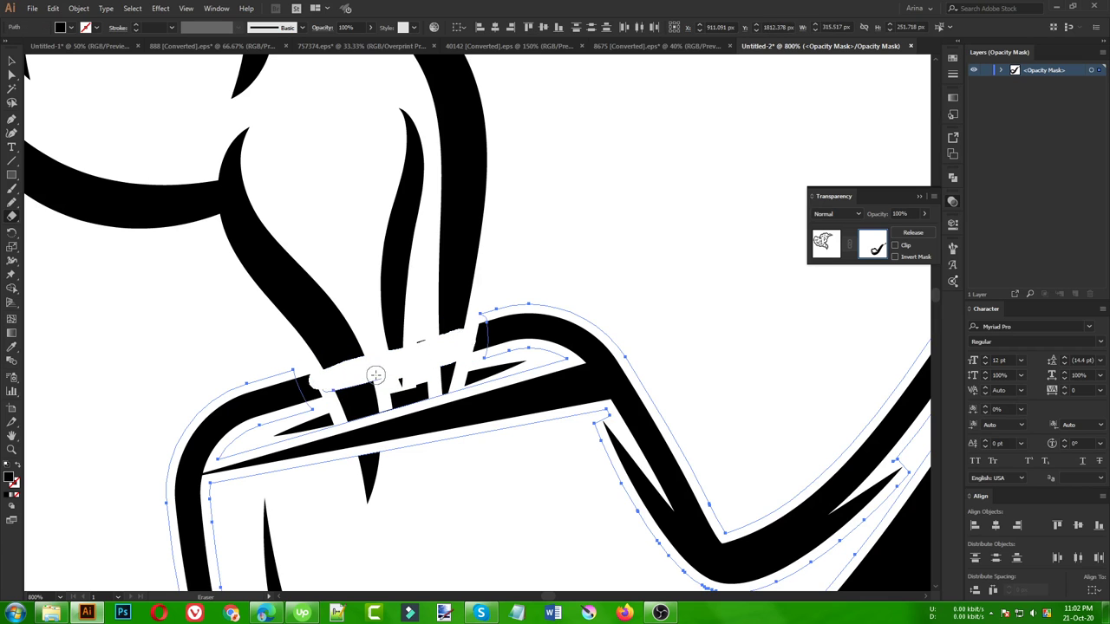
{"action": "left_click_drag", "start_coordinate": [444, 345], "coordinate": [376, 399]}
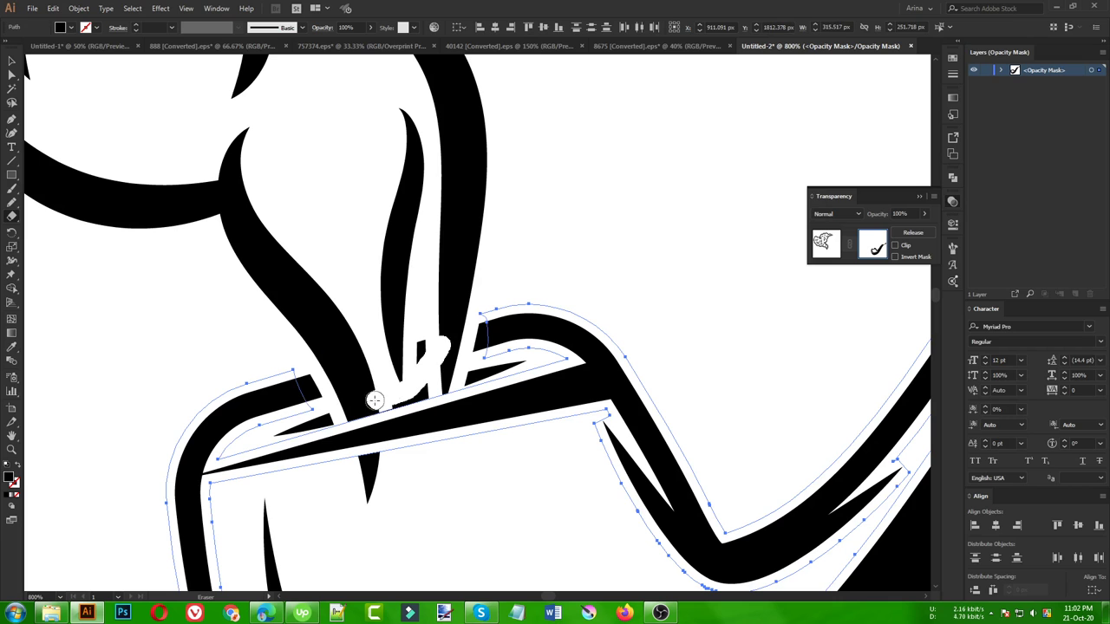
{"action": "key", "text": "v"}
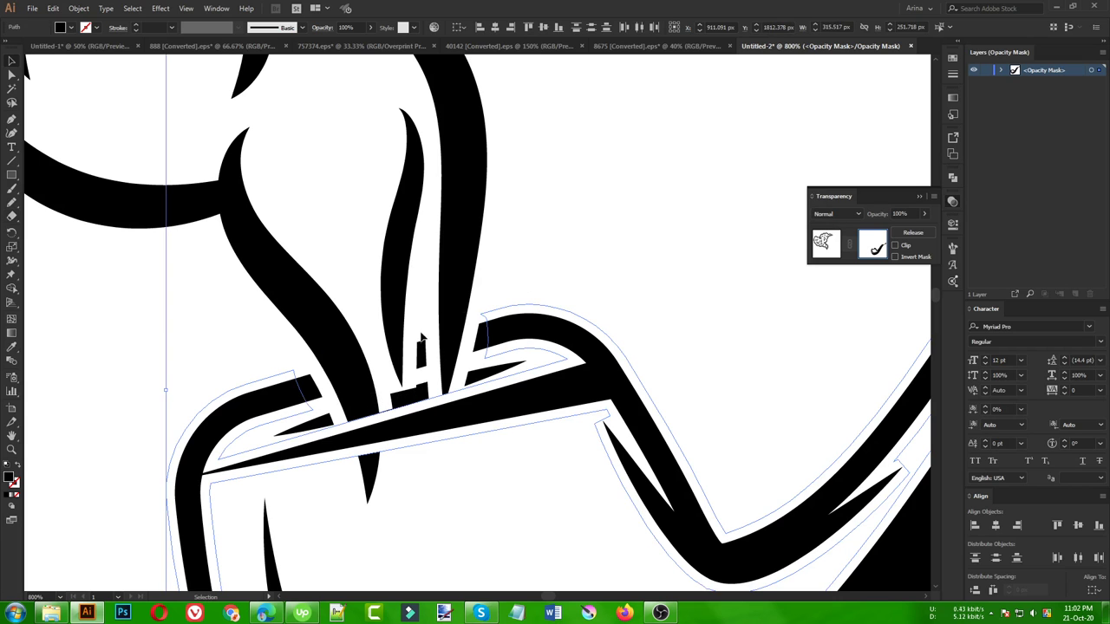
{"action": "left_click", "coordinate": [568, 258]}
{"action": "scroll", "coordinate": [381, 395], "scroll_direction": "down", "scroll_amount": 1}
{"action": "scroll", "coordinate": [407, 425], "scroll_direction": "down", "scroll_amount": 1}
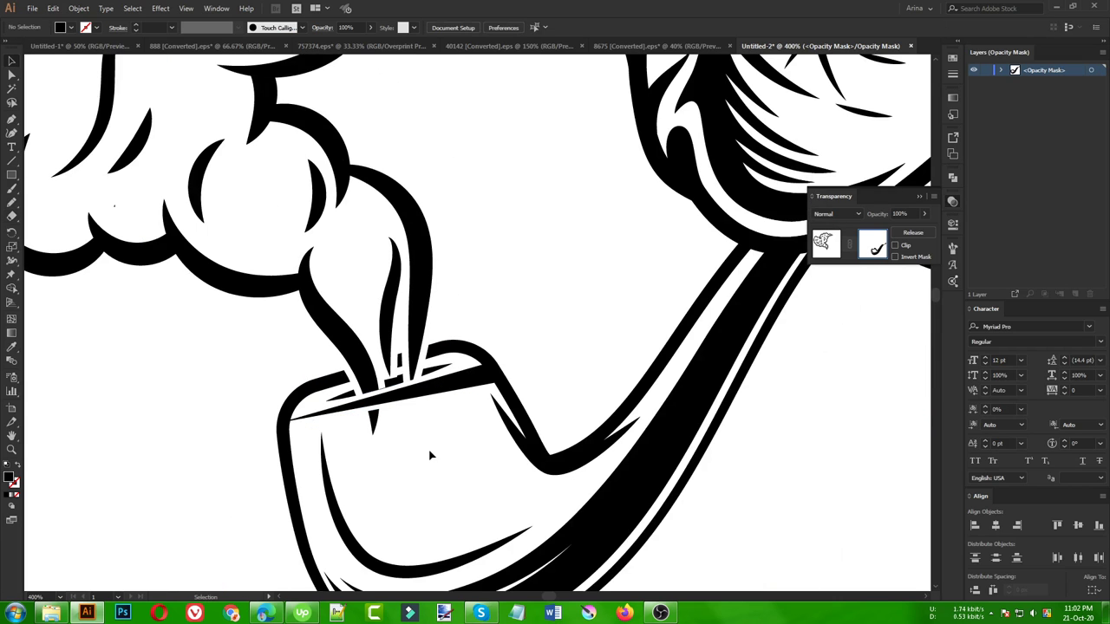
{"action": "scroll", "coordinate": [381, 400], "scroll_direction": "up", "scroll_amount": 2}
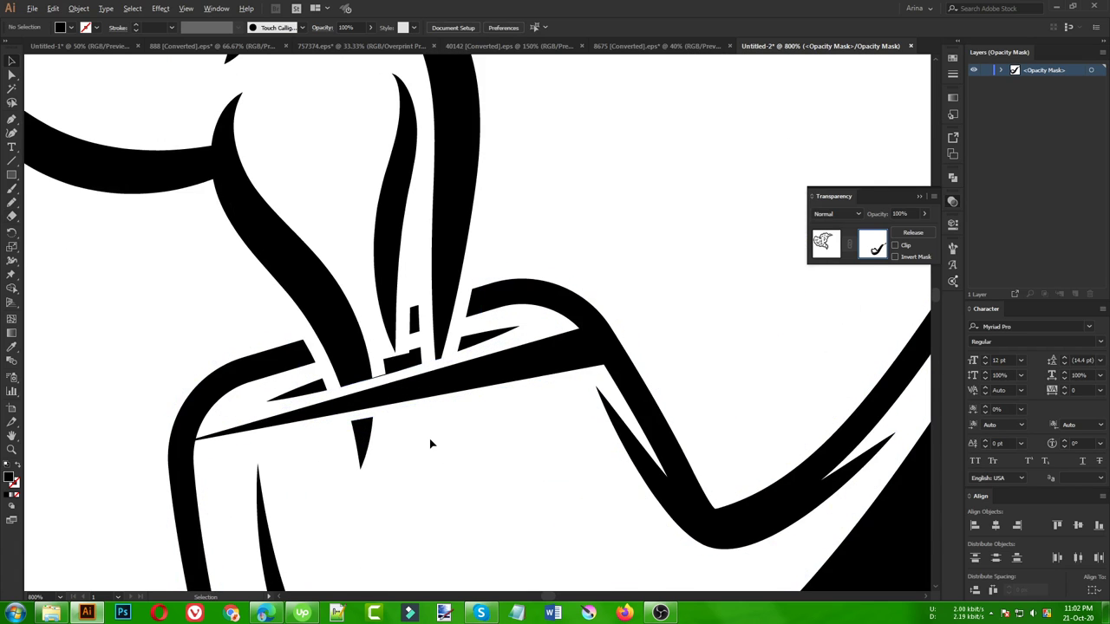
{"action": "scroll", "coordinate": [412, 395], "scroll_direction": "down", "scroll_amount": 1}
Step: Draw a small Pencil shape below the bowl rim, then exit opacity-mask editing
{"action": "left_click", "coordinate": [473, 330]}
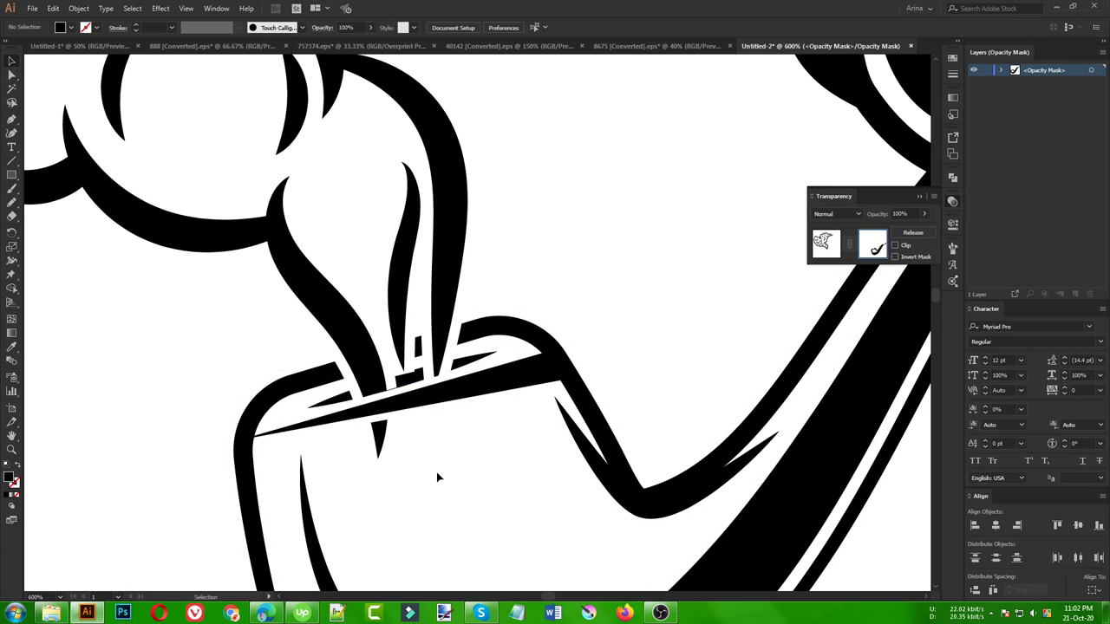
{"action": "key", "text": "n"}
{"action": "mouse_move", "coordinate": [420, 440]}
{"action": "left_mouse_down"}
{"action": "mouse_move", "coordinate": [356, 446]}
{"action": "mouse_move", "coordinate": [416, 442]}
{"action": "left_mouse_up"}
{"action": "key", "text": "v"}
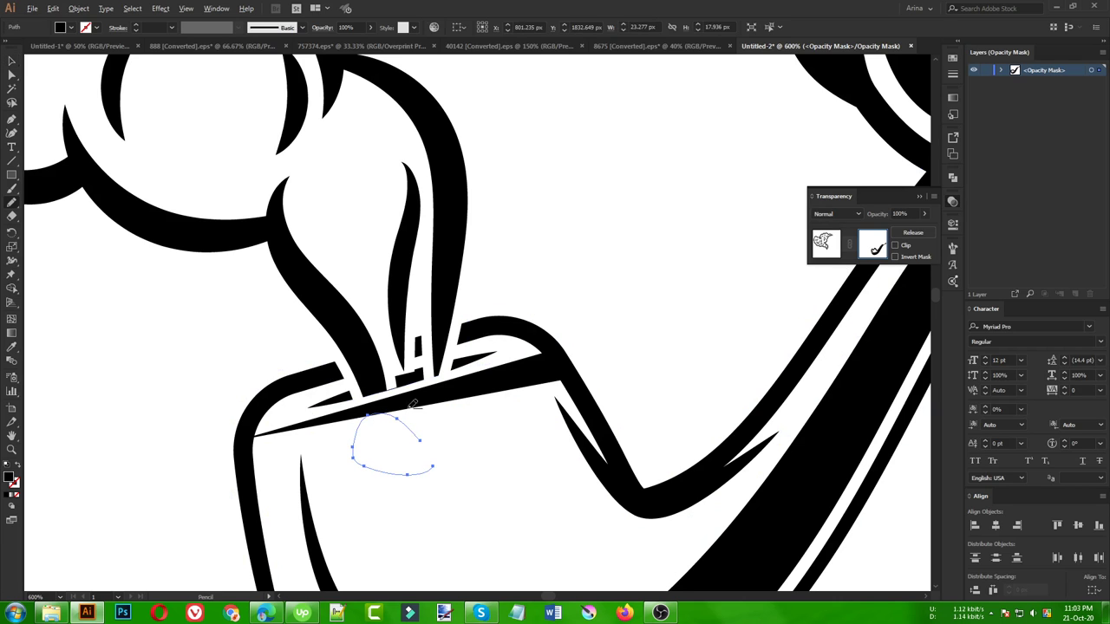
{"action": "key", "text": "ctrl+minus"}
{"action": "key", "text": "ctrl+minus"}
{"action": "key", "text": "ctrl+shift+a"}
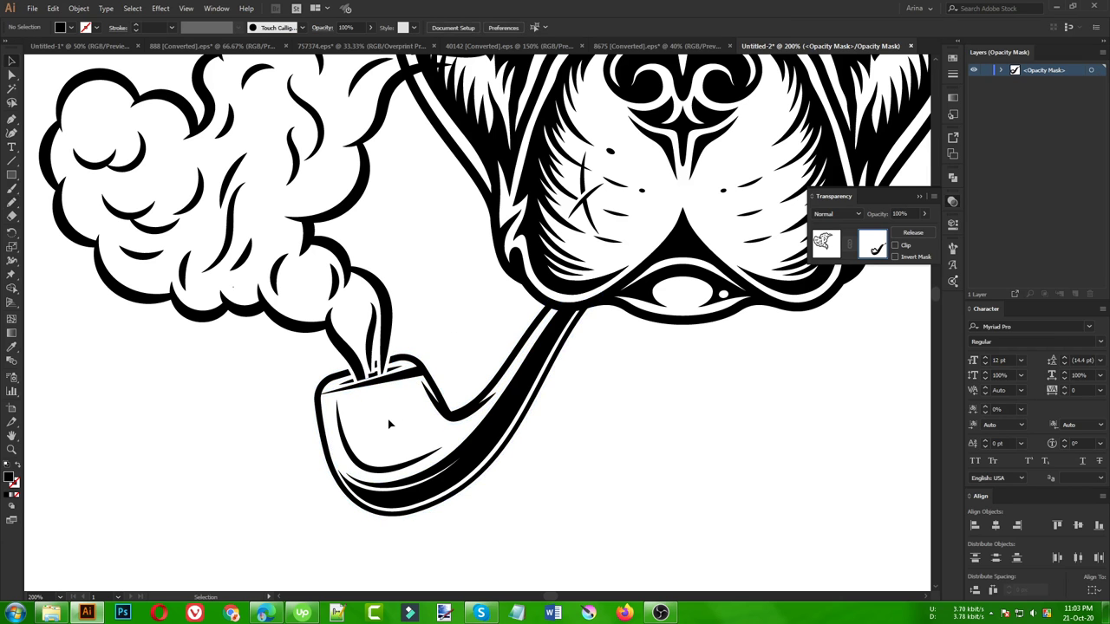
{"action": "scroll", "coordinate": [389, 424], "scroll_direction": "up", "scroll_amount": 1}
{"action": "left_click", "coordinate": [824, 243]}
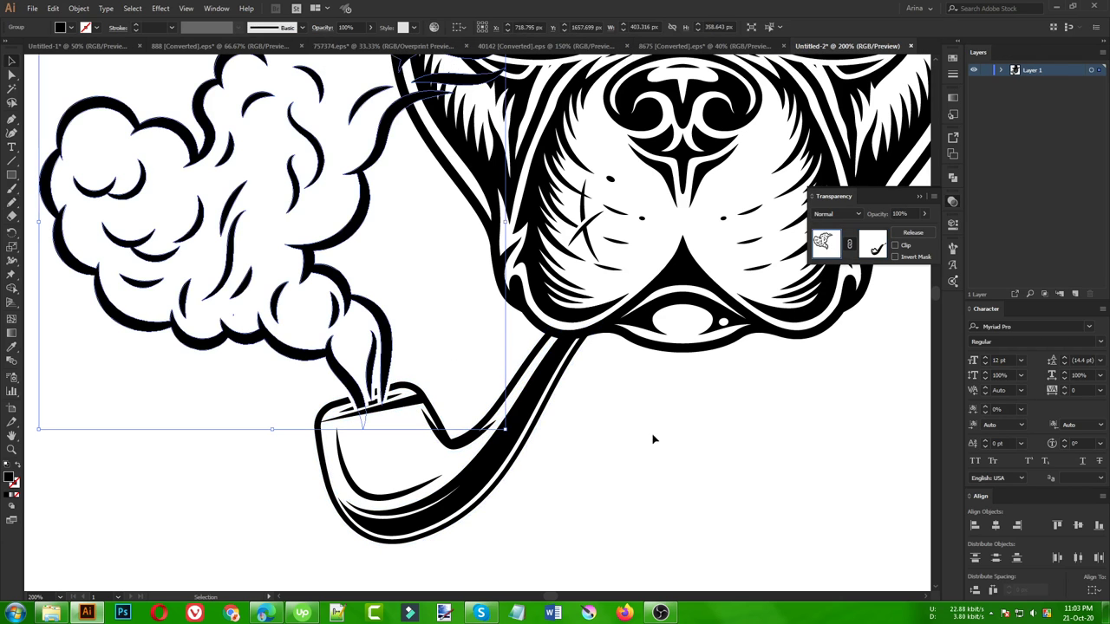
Step: Deselect everything, adjust the view, and select the pitbull's head artwork group
{"action": "left_click", "coordinate": [619, 469]}
{"action": "scroll", "coordinate": [223, 460], "scroll_direction": "down", "scroll_amount": 1}
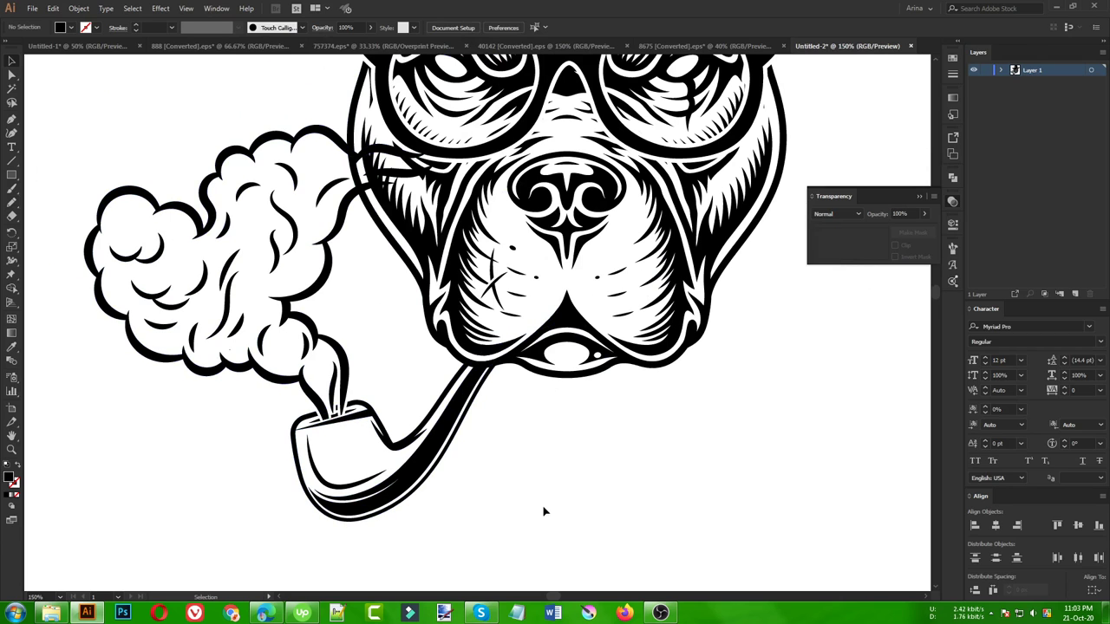
{"action": "scroll", "coordinate": [347, 520], "scroll_direction": "up", "scroll_amount": 3}
{"action": "scroll", "coordinate": [334, 546], "scroll_direction": "up", "scroll_amount": 1}
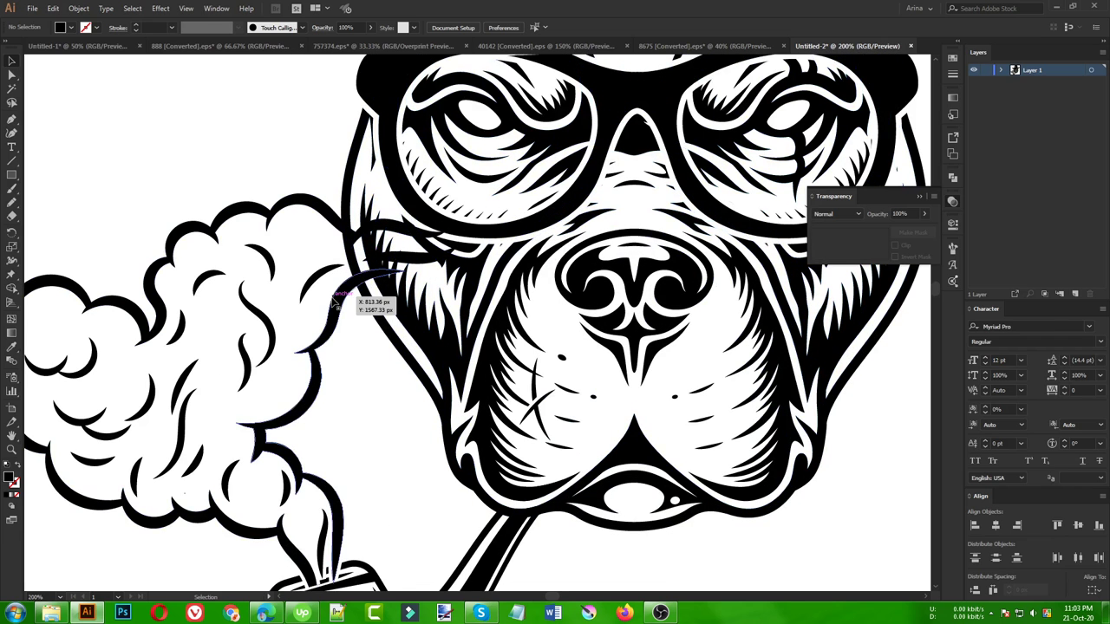
{"action": "scroll", "coordinate": [334, 299], "scroll_direction": "down", "scroll_amount": 1}
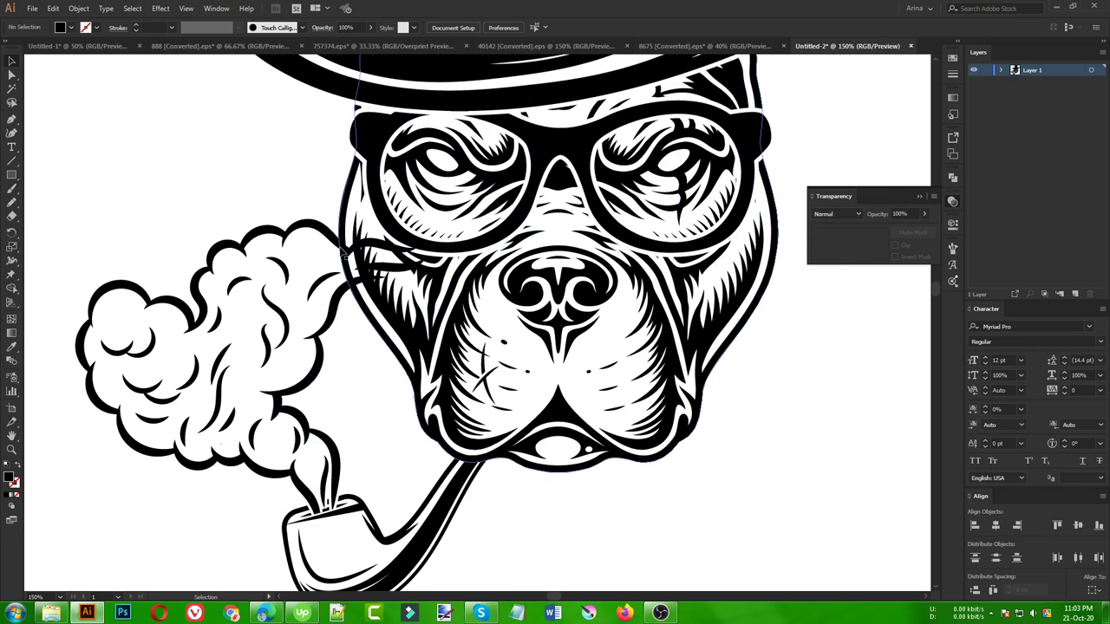
{"action": "scroll", "coordinate": [364, 375], "scroll_direction": "down", "scroll_amount": 1}
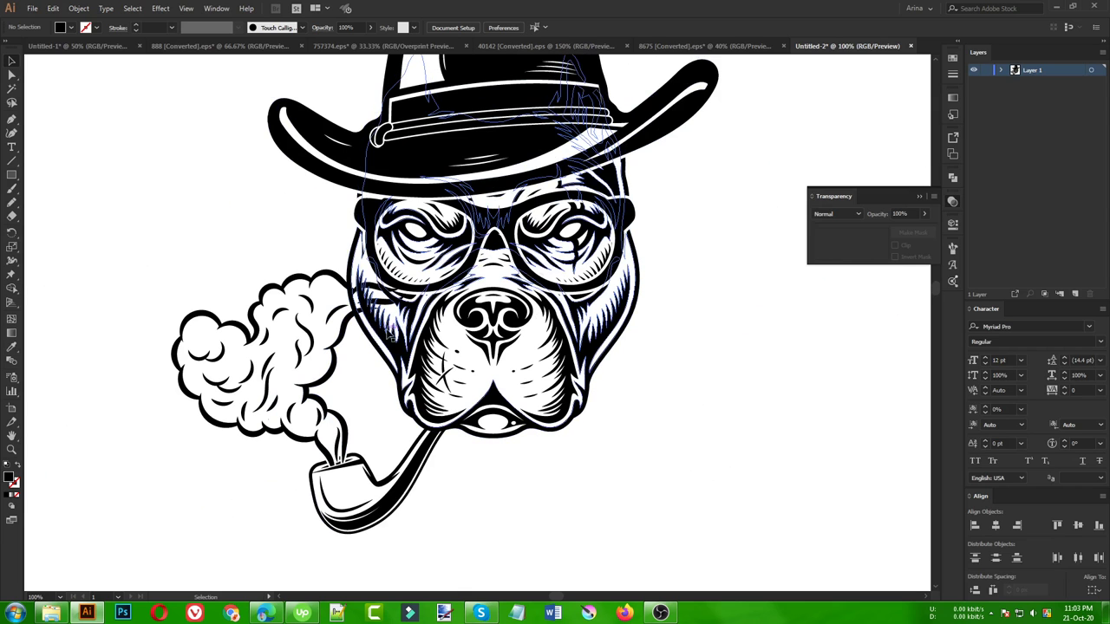
{"action": "left_click", "coordinate": [391, 337]}
Step: Apply a 5 px Offset Path to the isolated head-and-hat artwork, replacing 10 px, then deselect
{"action": "double_click", "coordinate": [393, 338]}
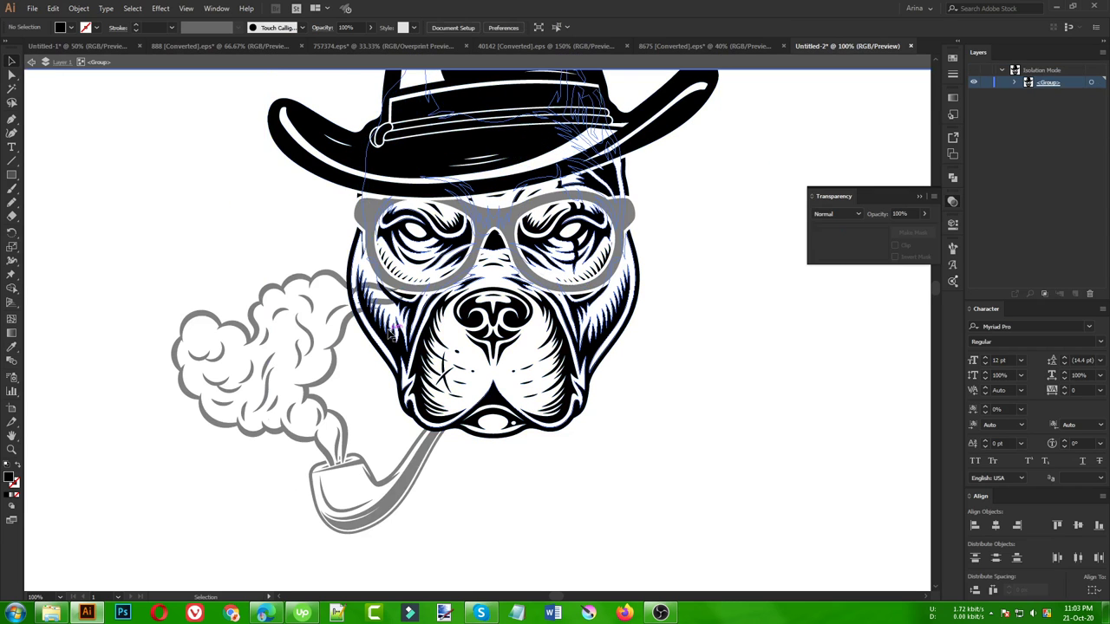
{"action": "left_click", "coordinate": [393, 339]}
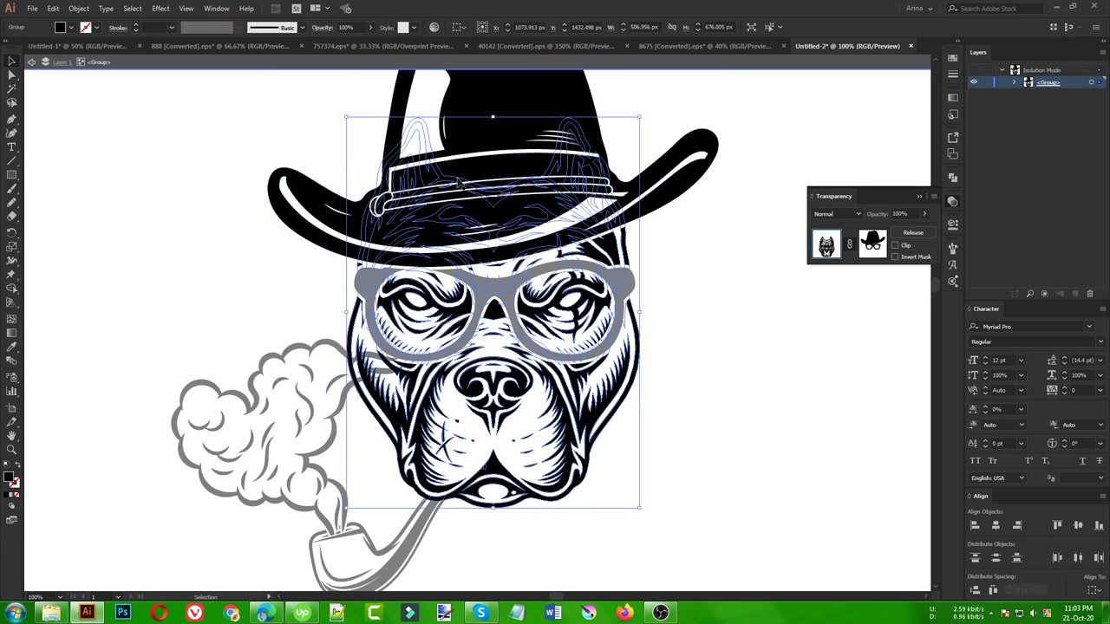
{"action": "left_click", "coordinate": [78, 7]}
{"action": "mouse_move", "coordinate": [92, 274]}
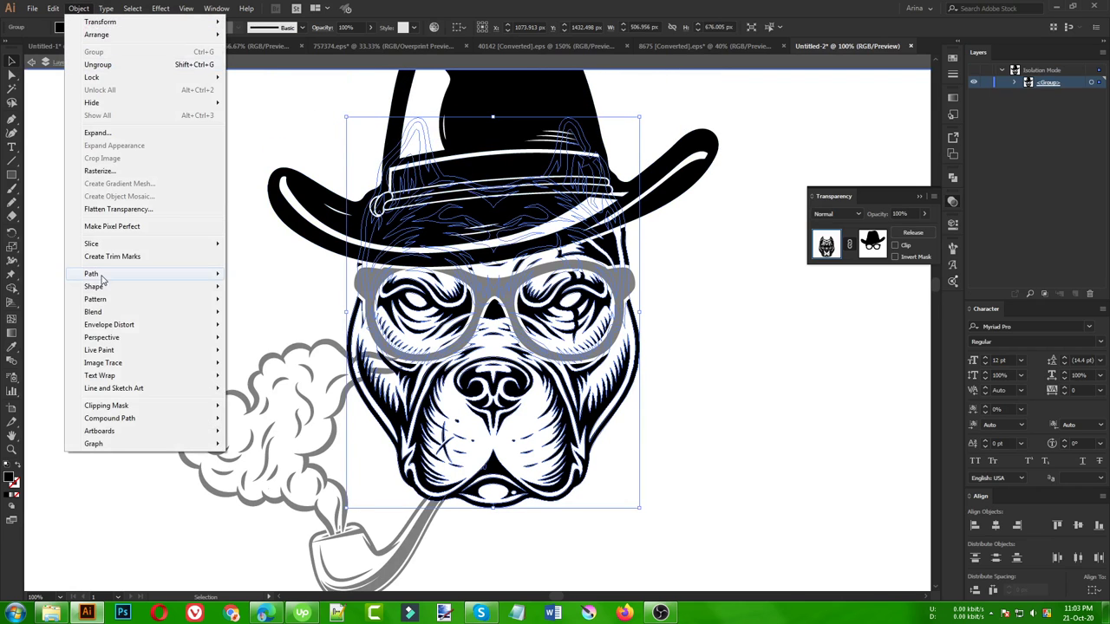
{"action": "left_click", "coordinate": [246, 318]}
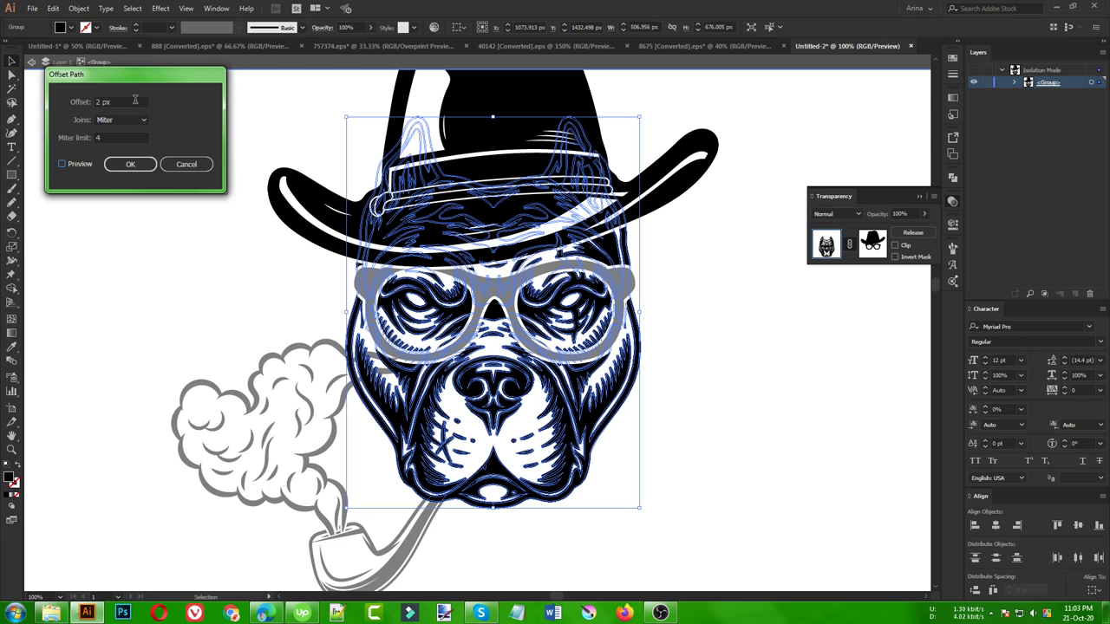
{"action": "left_click", "coordinate": [79, 163]}
{"action": "type", "text": "10"}
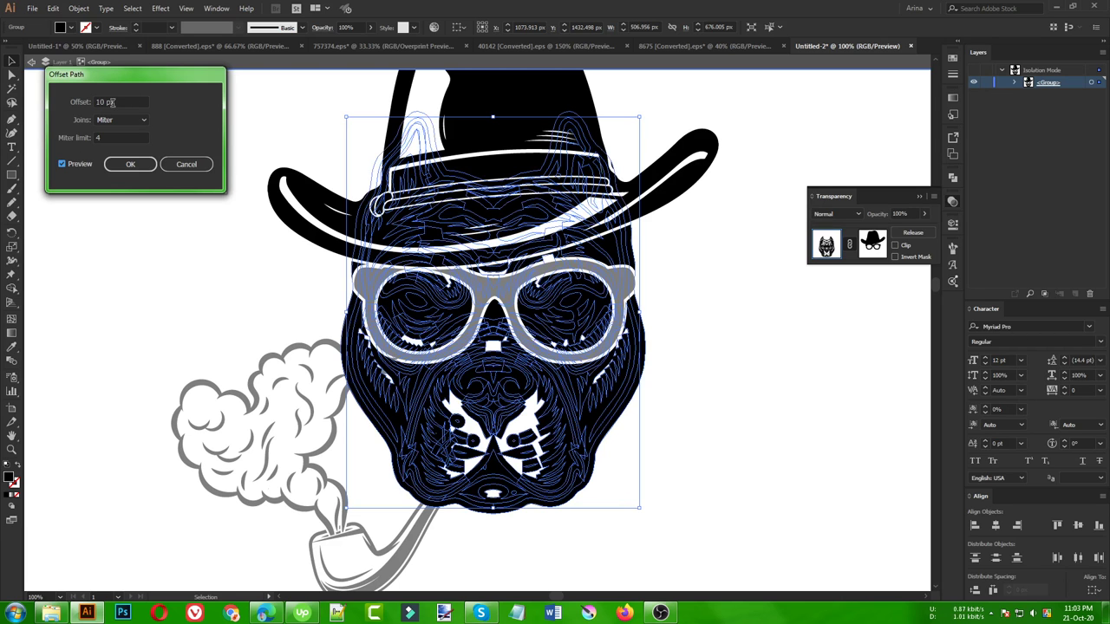
{"action": "left_click_drag", "start_coordinate": [112, 101], "coordinate": [91, 101]}
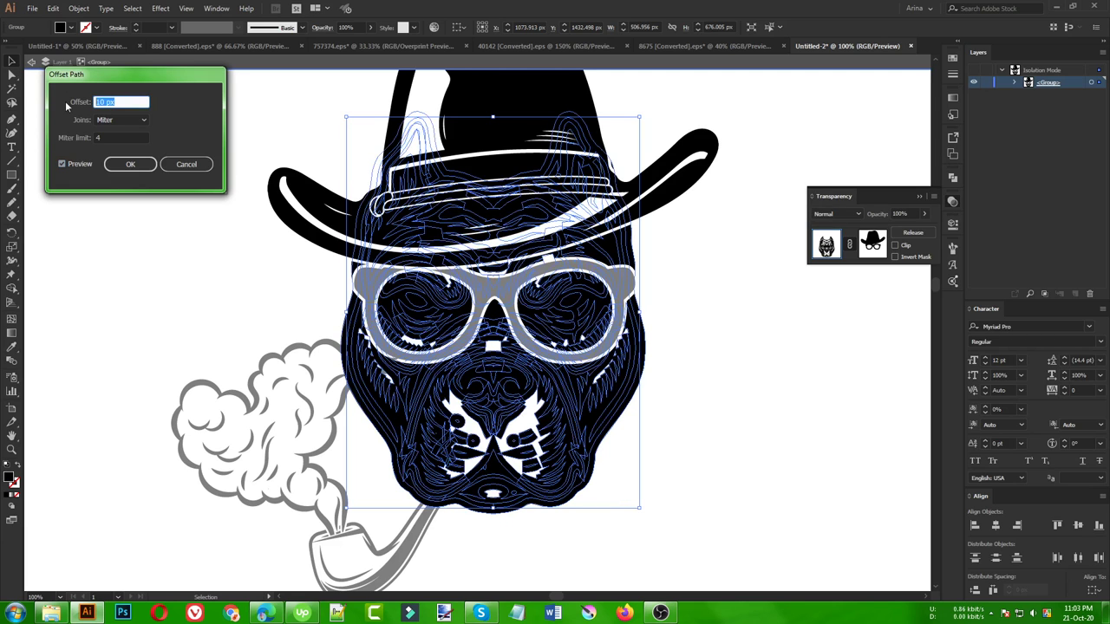
{"action": "type", "text": "5"}
{"action": "left_click", "coordinate": [120, 135]}
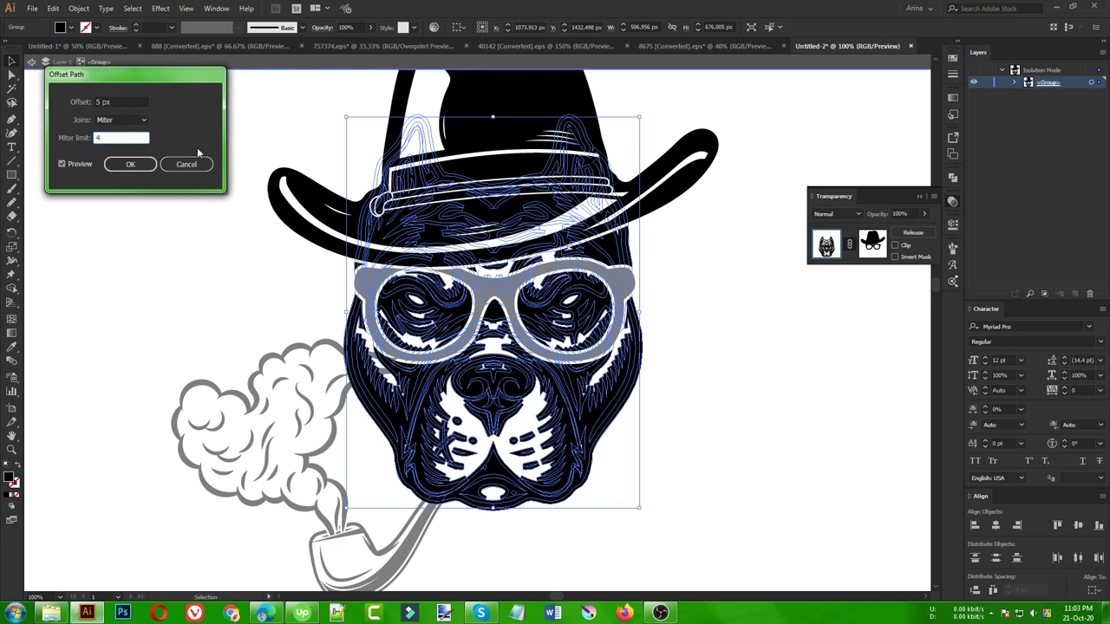
{"action": "left_click", "coordinate": [130, 164]}
{"action": "left_click", "coordinate": [137, 171]}
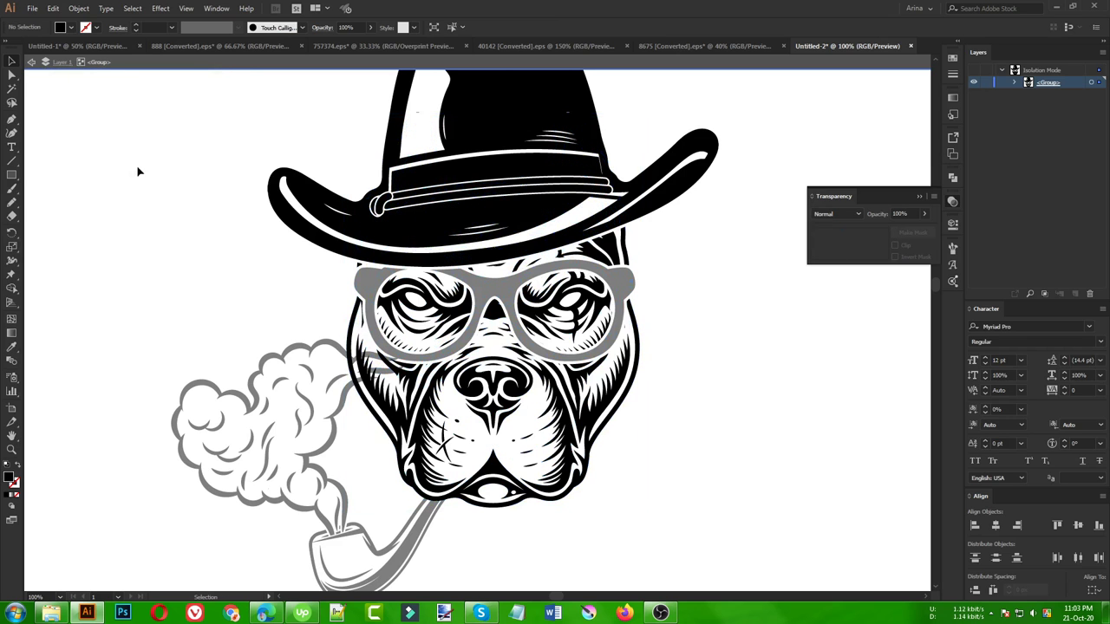
Step: Enter the smoke-and-pipe group's opacity mask and paste the head artwork in front
{"action": "key", "text": "Escape"}
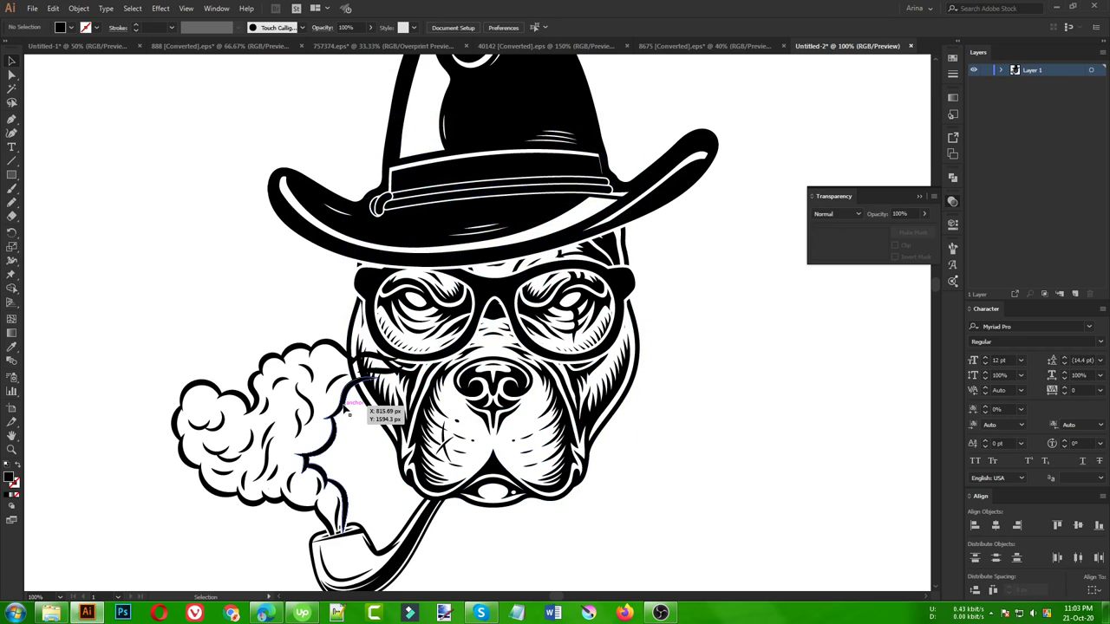
{"action": "left_click", "coordinate": [356, 398]}
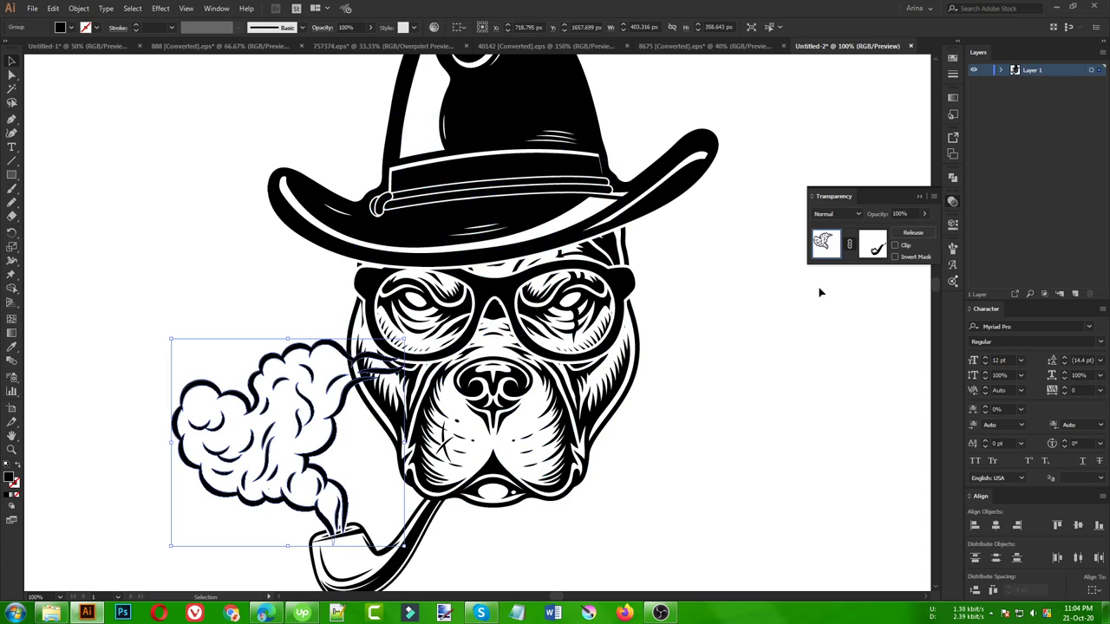
{"action": "left_click", "coordinate": [873, 247]}
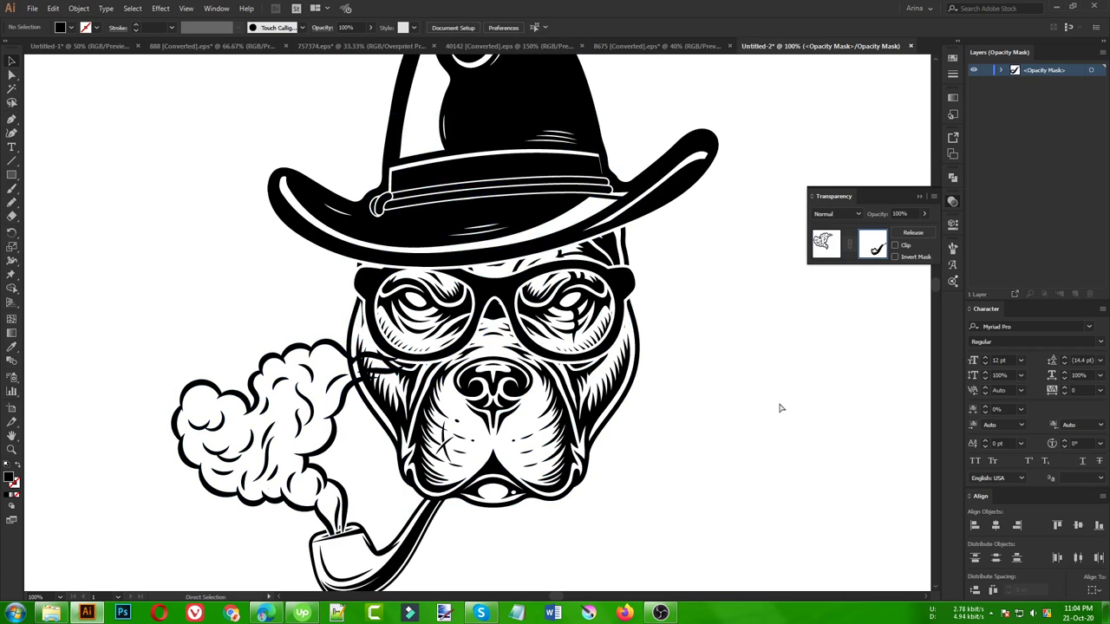
{"action": "key", "text": "ctrl+f"}
Step: Merge all the pasted head artwork in the mask into one shape with Pathfinder Unite
{"action": "key", "text": "ctrl+minus"}
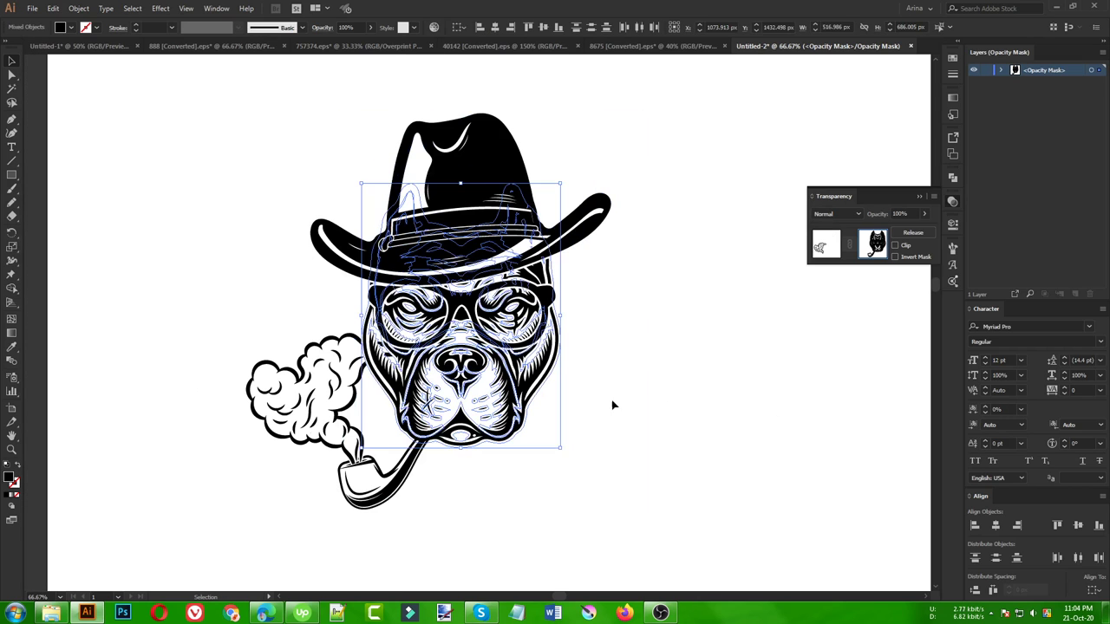
{"action": "left_click", "coordinate": [669, 404]}
{"action": "scroll", "coordinate": [381, 364], "scroll_direction": "up", "scroll_amount": 3, "text": "alt"}
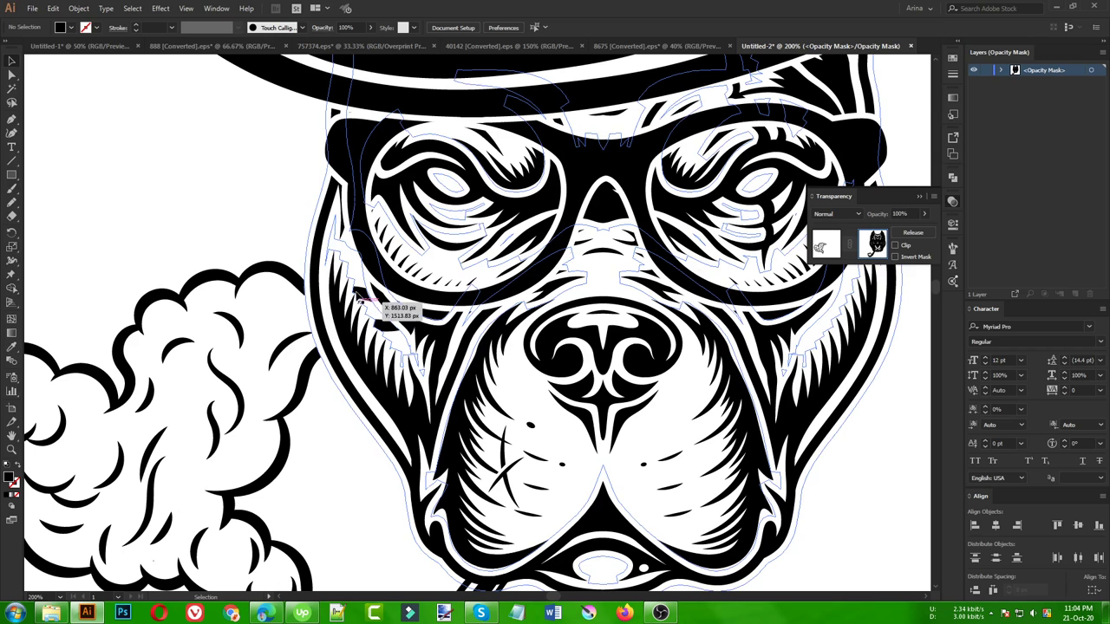
{"action": "scroll", "coordinate": [381, 308], "scroll_direction": "down", "scroll_amount": 4, "text": "alt"}
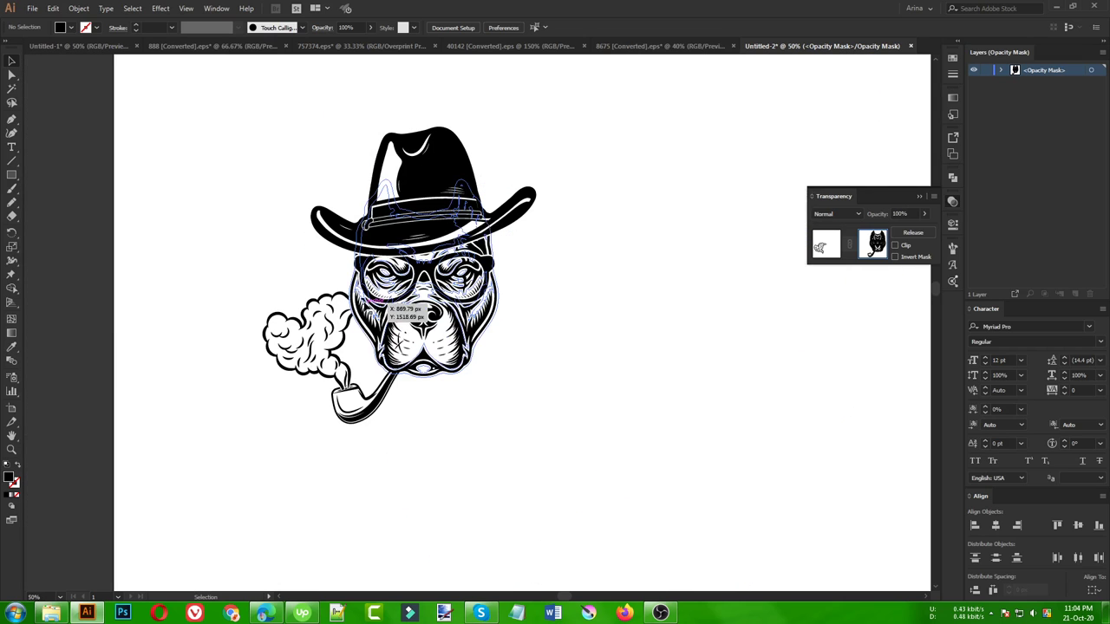
{"action": "left_click_drag", "start_coordinate": [298, 169], "coordinate": [606, 370]}
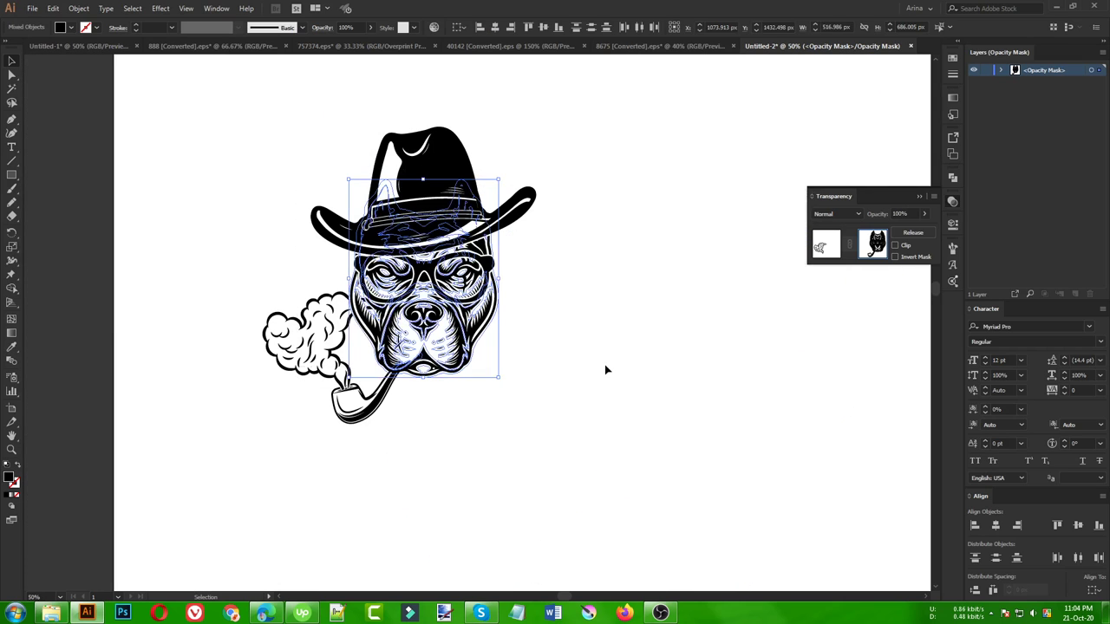
{"action": "left_click", "coordinate": [954, 178]}
{"action": "left_click", "coordinate": [863, 230]}
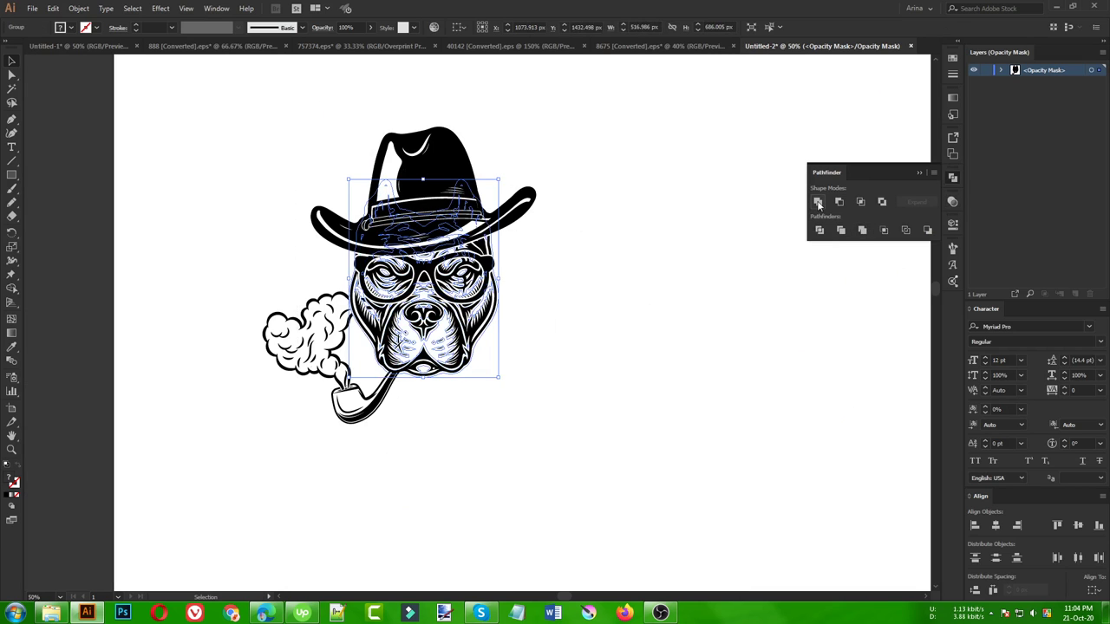
{"action": "left_click", "coordinate": [617, 339]}
Step: Bring back the transparency and mask settings to finish editing the mask
{"action": "scroll", "coordinate": [381, 325], "scroll_direction": "up", "scroll_amount": 3}
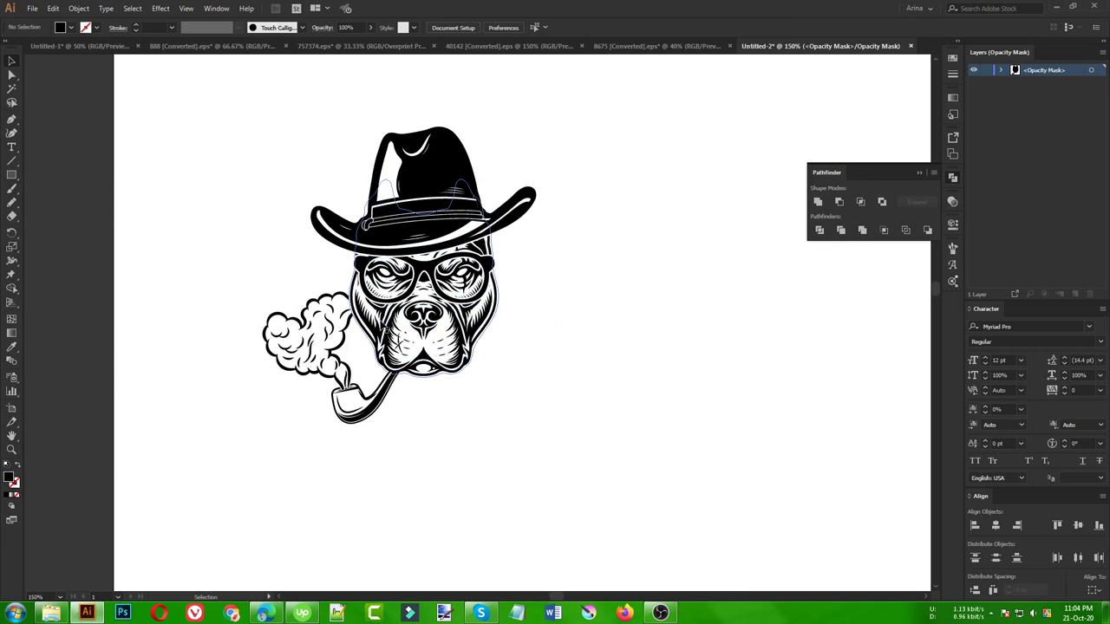
{"action": "scroll", "coordinate": [378, 375], "scroll_direction": "down", "scroll_amount": 1}
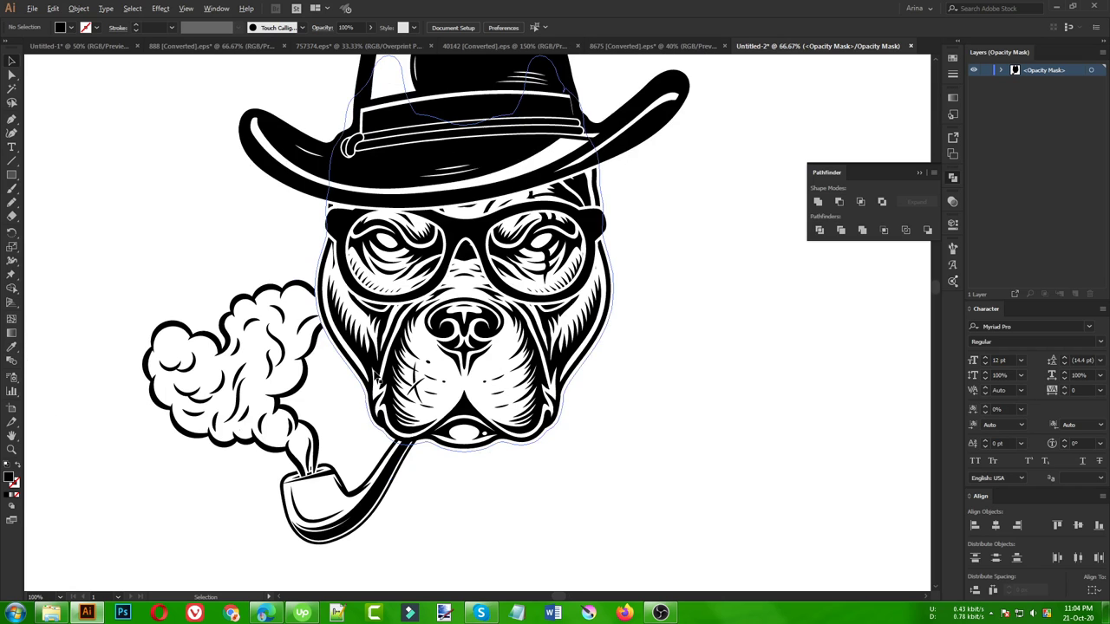
{"action": "scroll", "coordinate": [378, 374], "scroll_direction": "down", "scroll_amount": 1}
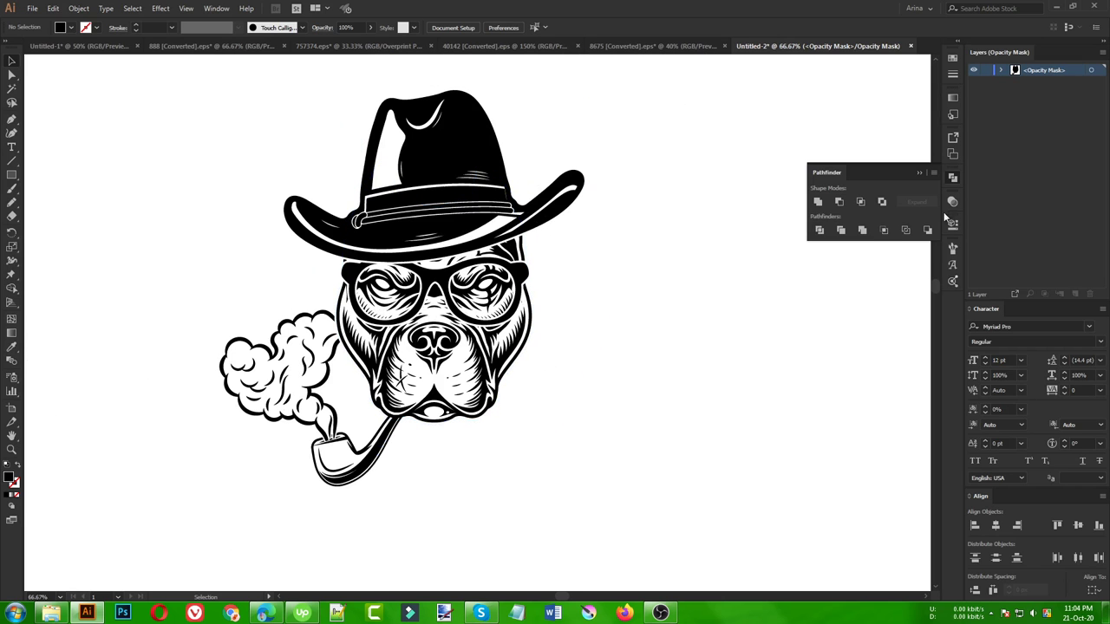
{"action": "left_click", "coordinate": [951, 204]}
{"action": "left_click", "coordinate": [829, 249]}
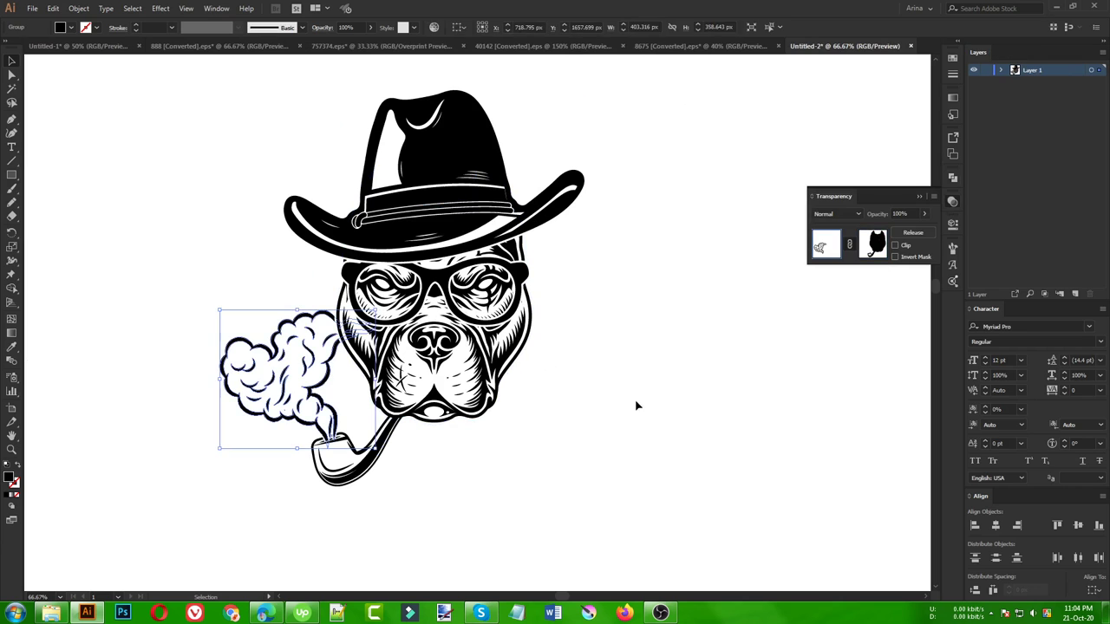
{"action": "left_click", "coordinate": [628, 406]}
{"action": "scroll", "coordinate": [363, 425], "scroll_direction": "down", "scroll_amount": 1}
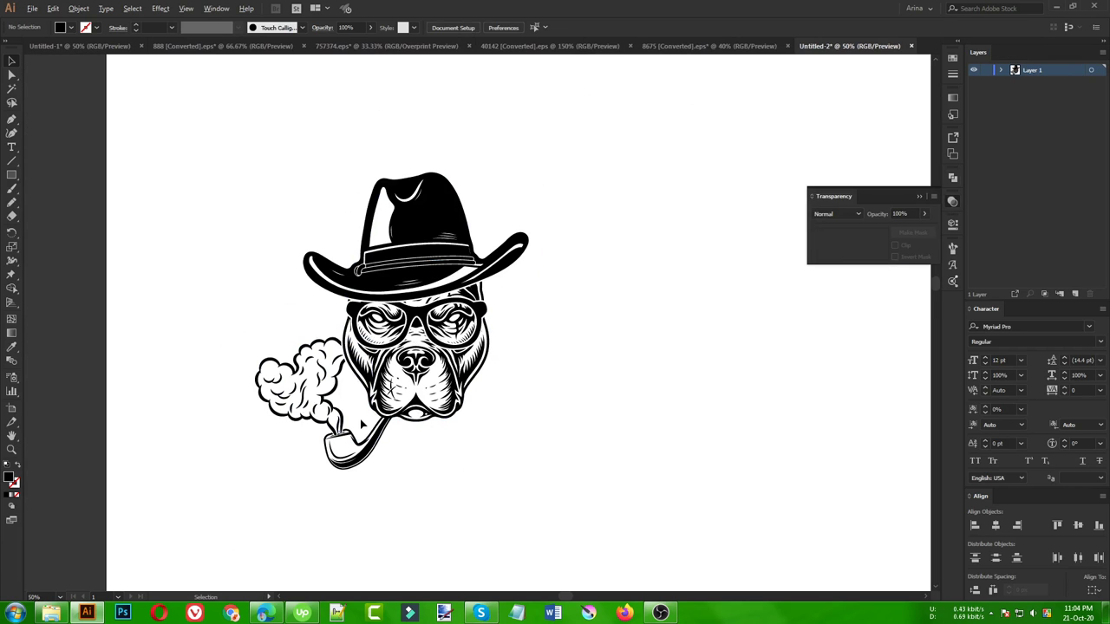
{"action": "scroll", "coordinate": [354, 494], "scroll_direction": "up", "scroll_amount": 1}
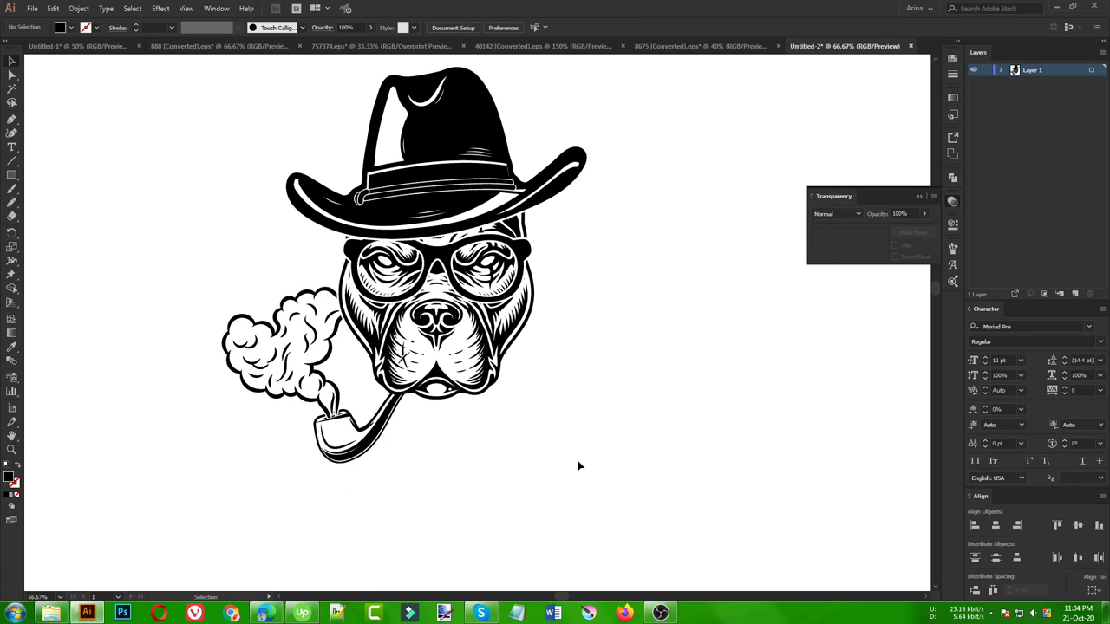
{"action": "scroll", "coordinate": [443, 273], "scroll_direction": "up", "scroll_amount": 1}
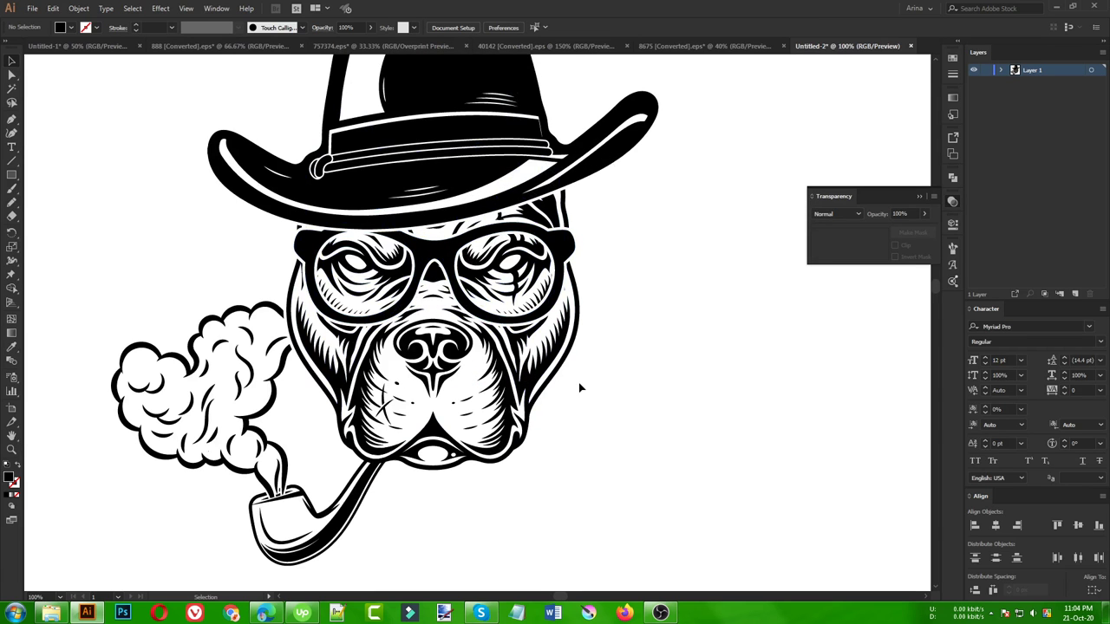
{"action": "left_click", "coordinate": [264, 613]}
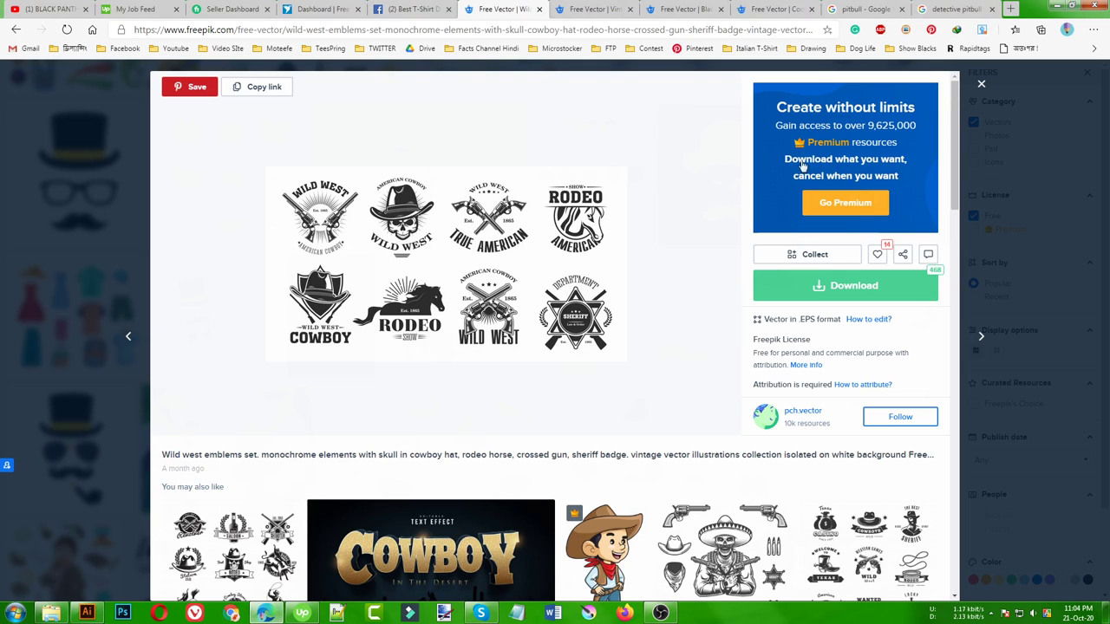
{"action": "left_click", "coordinate": [953, 8]}
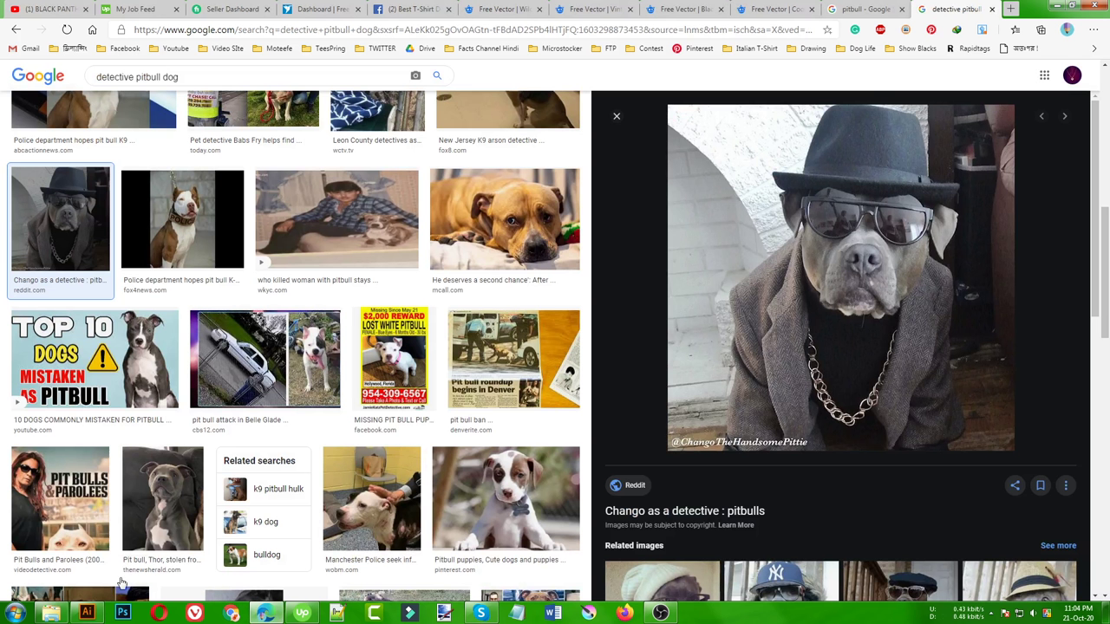
{"action": "left_click", "coordinate": [87, 613]}
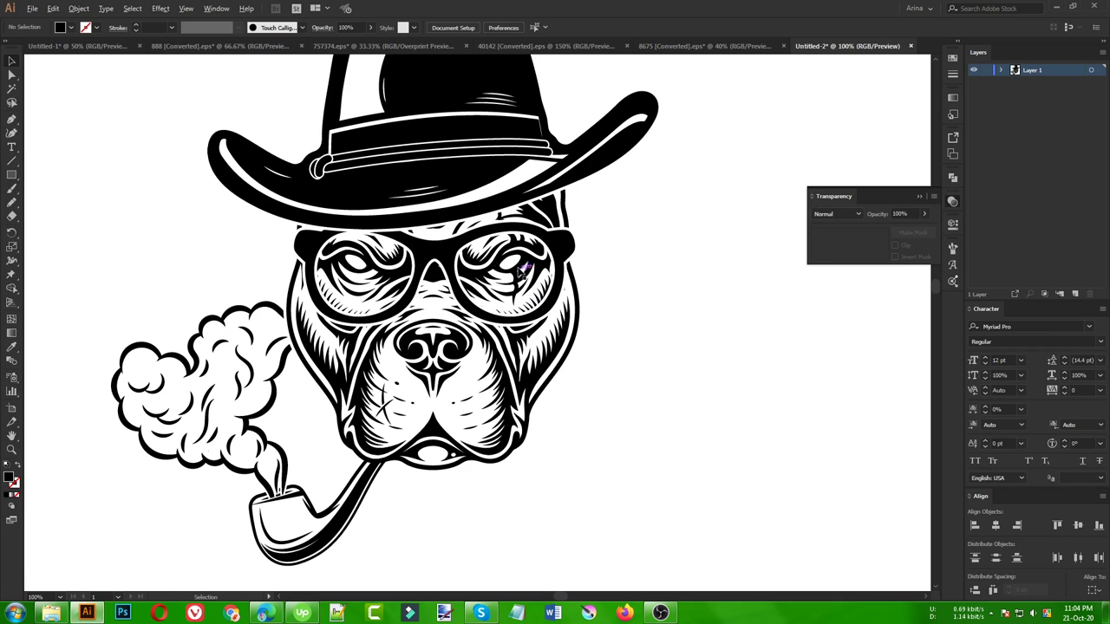
{"action": "scroll", "coordinate": [511, 269], "scroll_direction": "up", "scroll_amount": 1}
{"action": "left_click", "coordinate": [406, 250]}
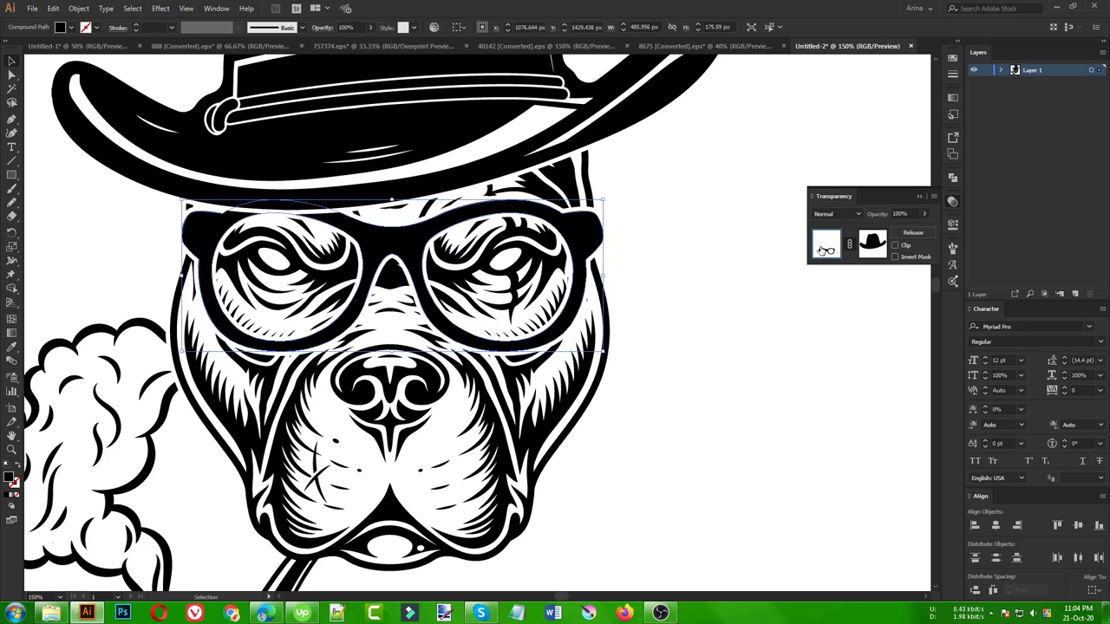
{"action": "left_click", "coordinate": [824, 250]}
{"action": "scroll", "coordinate": [657, 304], "scroll_direction": "up", "scroll_amount": 1}
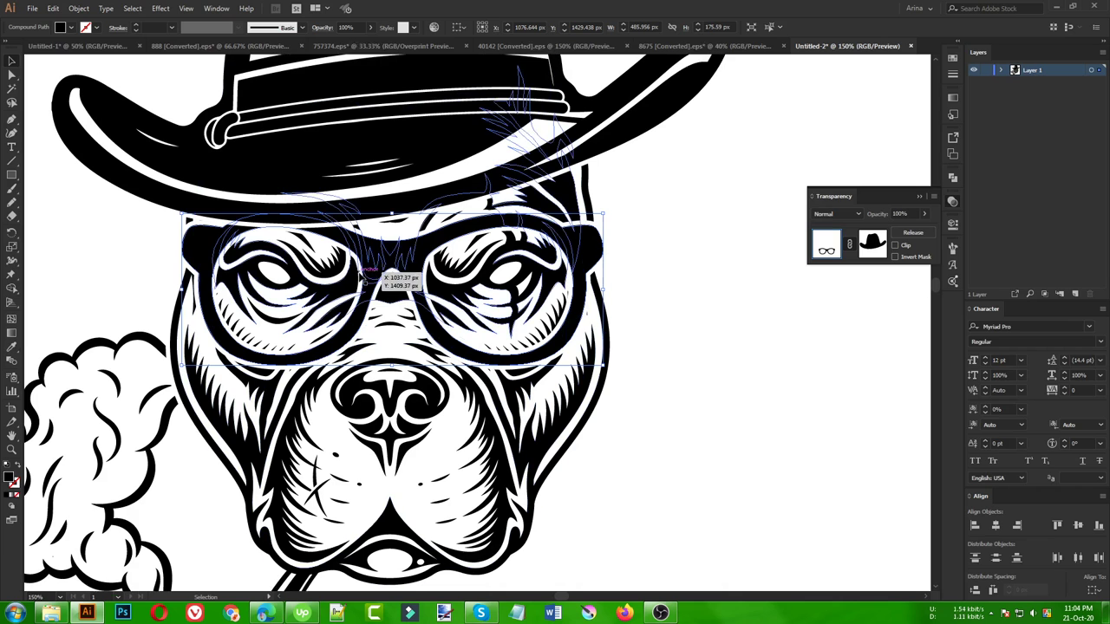
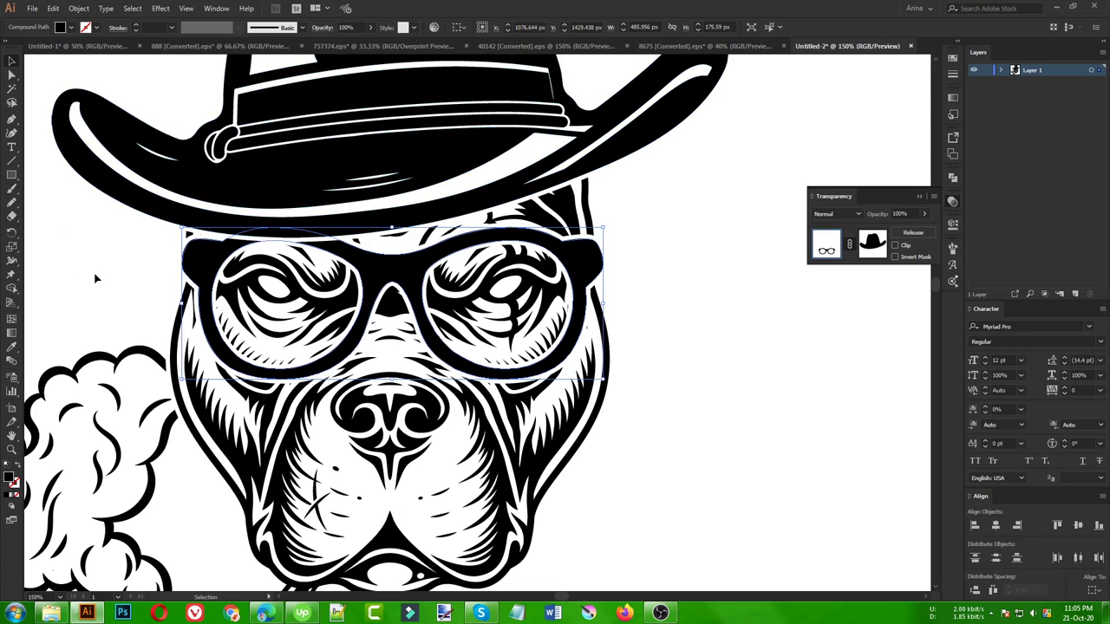
Step: Fill the left and right glasses lenses with black using the Live Paint Bucket
{"action": "left_click", "coordinate": [13, 289]}
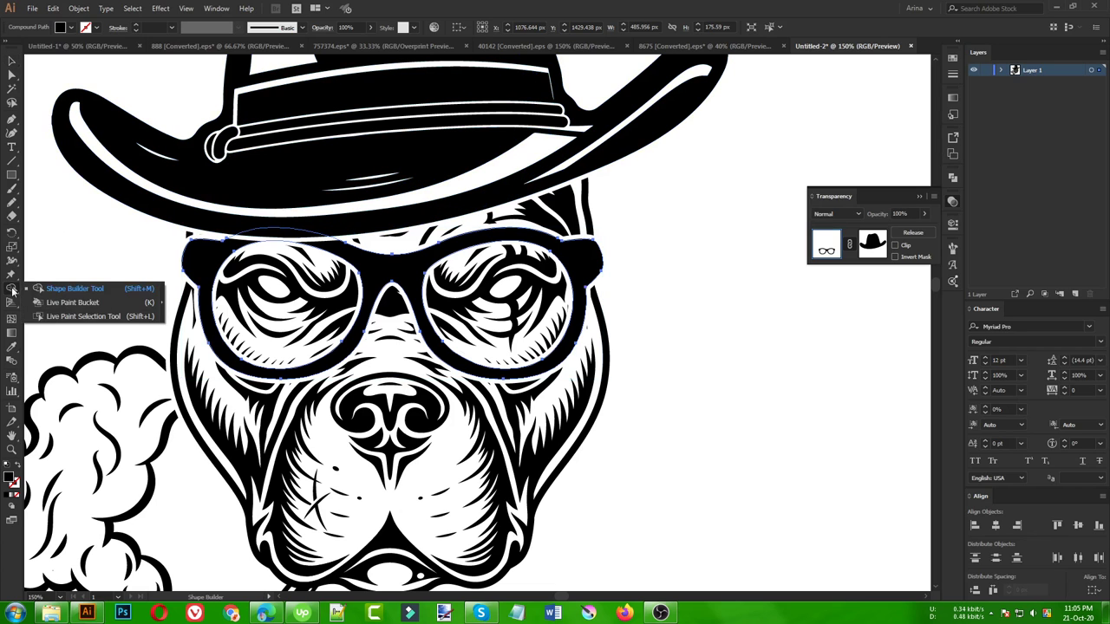
{"action": "left_click", "coordinate": [76, 304]}
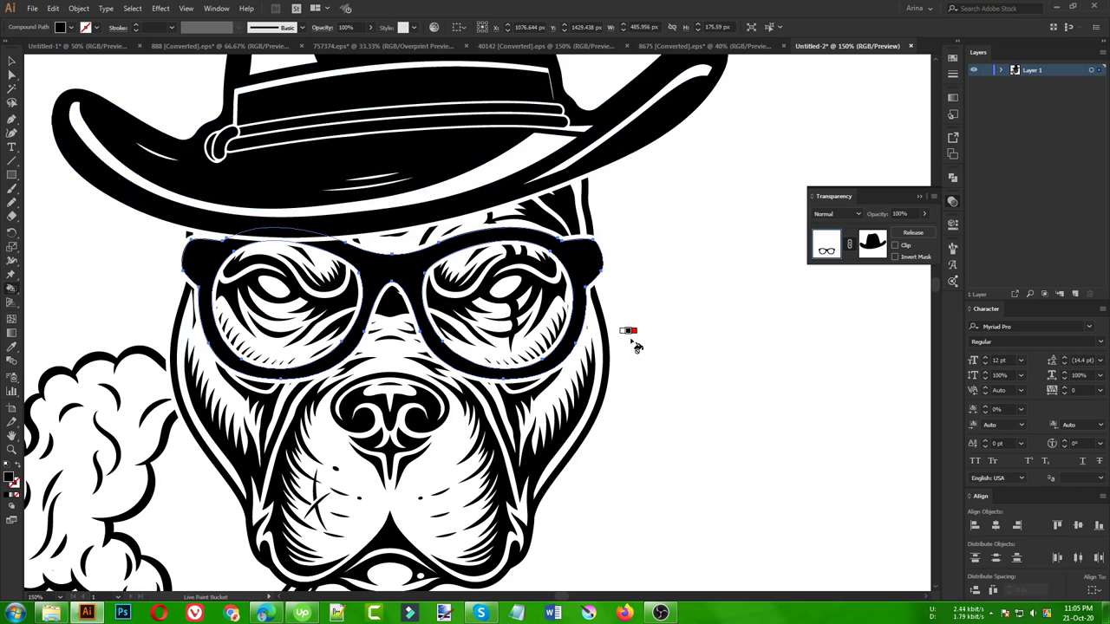
{"action": "left_click", "coordinate": [71, 28]}
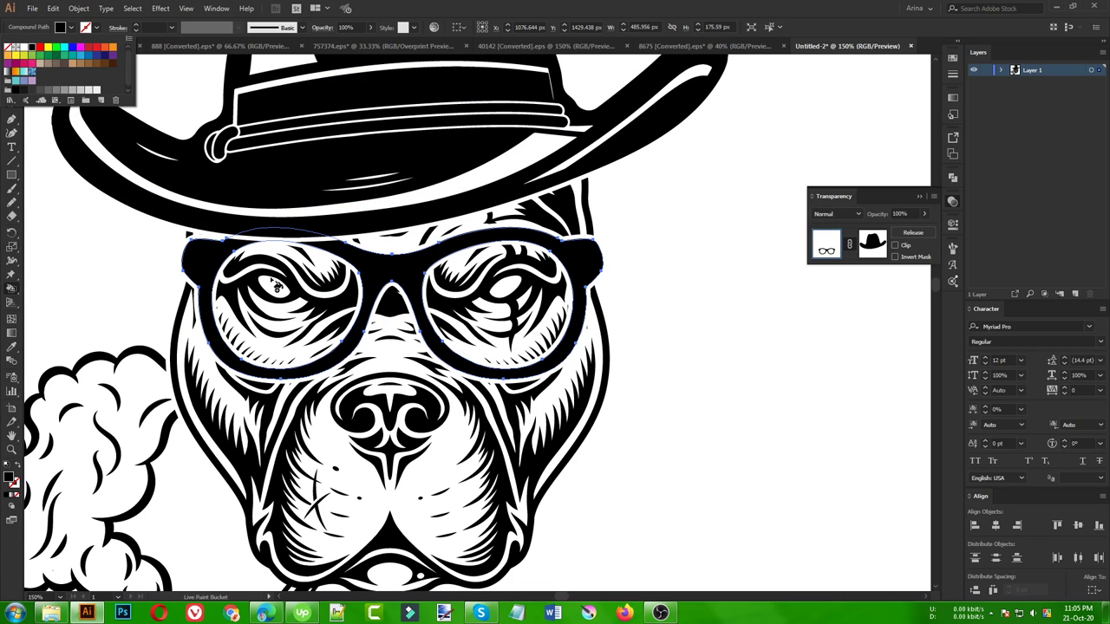
{"action": "left_click", "coordinate": [274, 283]}
{"action": "left_click", "coordinate": [305, 282]}
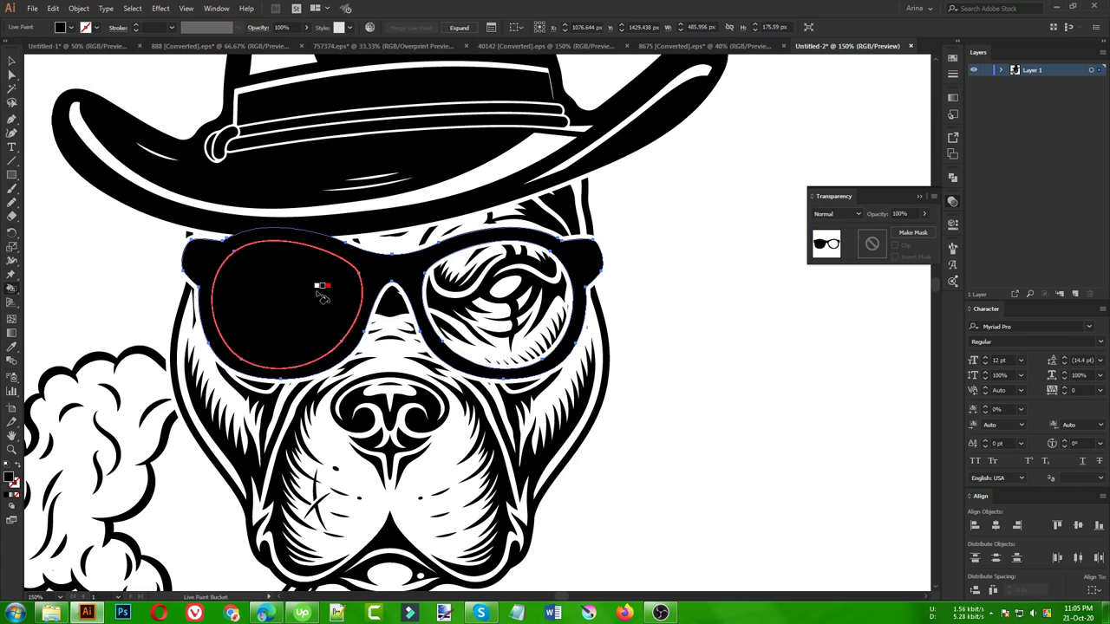
{"action": "left_click", "coordinate": [490, 303]}
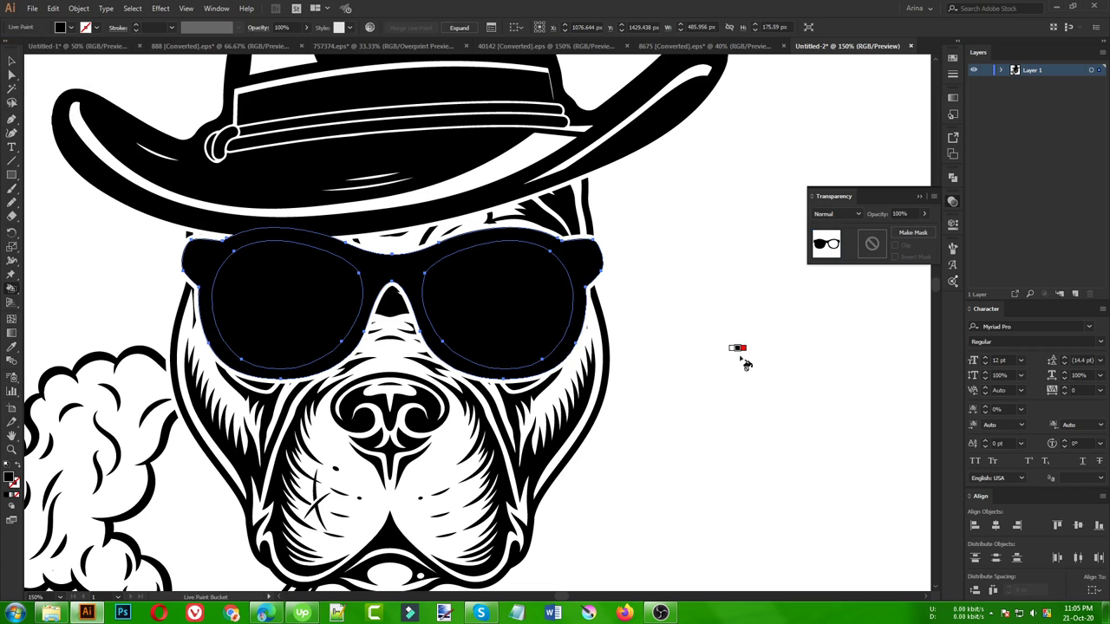
{"action": "key", "text": "v"}
{"action": "left_click", "coordinate": [739, 360]}
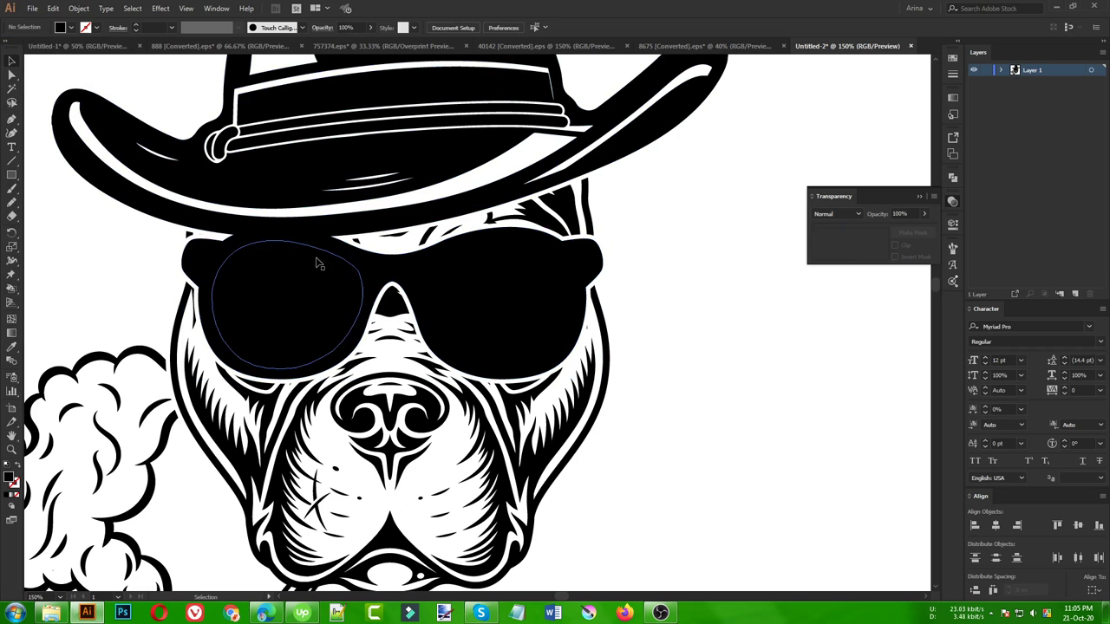
Step: Try moving the right lens and then the whole glasses, undoing both moves
{"action": "left_click", "coordinate": [450, 309]}
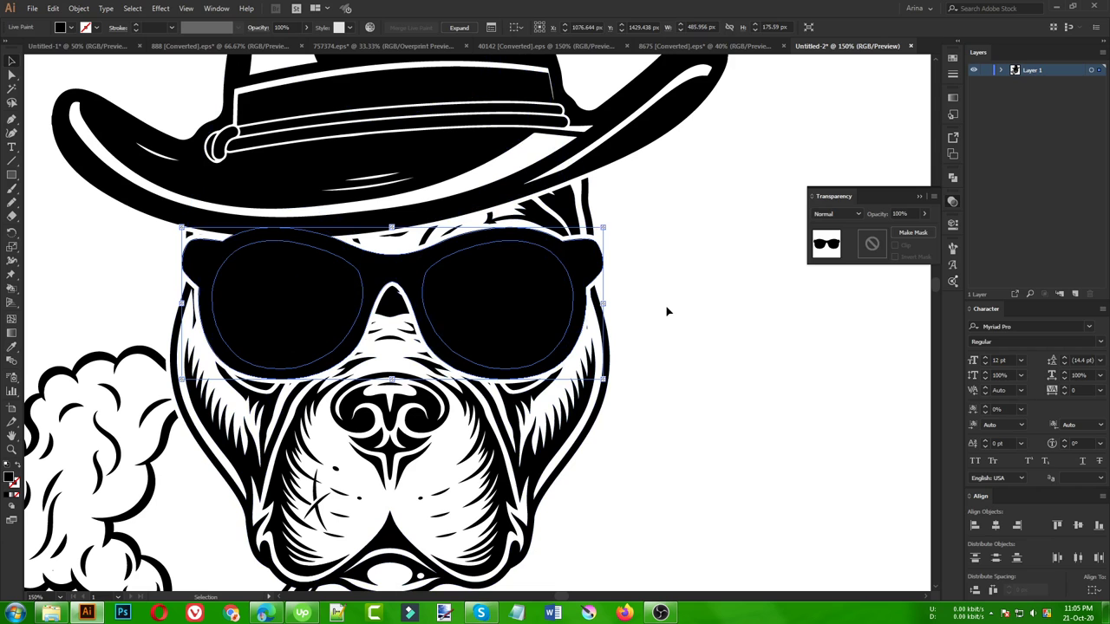
{"action": "double_click", "coordinate": [503, 295]}
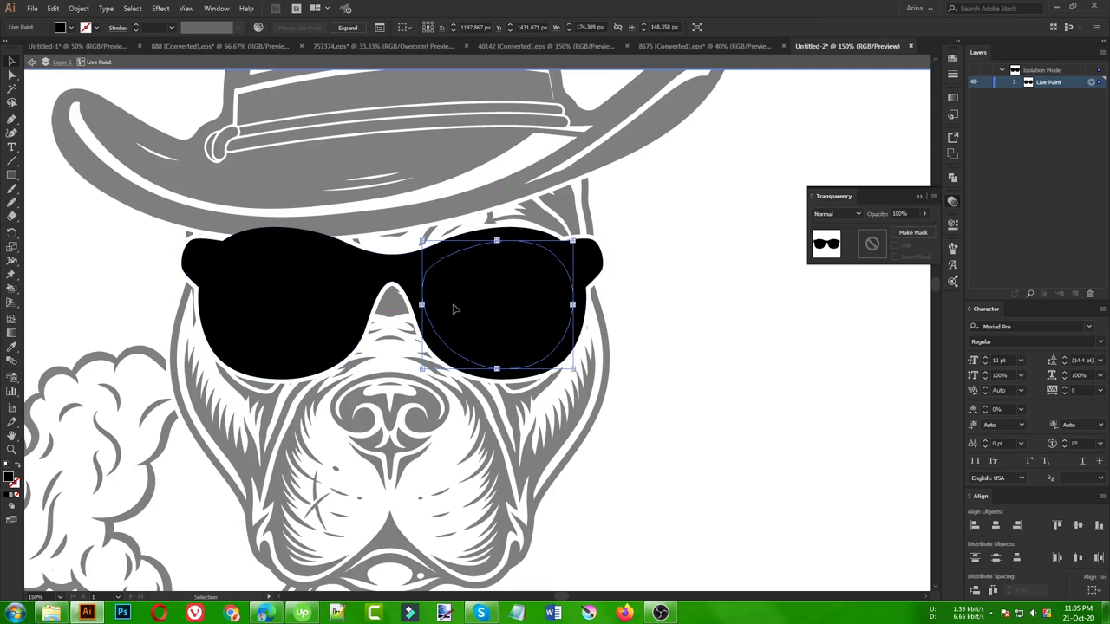
{"action": "mouse_move", "coordinate": [454, 303]}
{"action": "left_mouse_down"}
{"action": "mouse_move", "coordinate": [448, 329]}
{"action": "mouse_move", "coordinate": [498, 334]}
{"action": "left_mouse_up"}
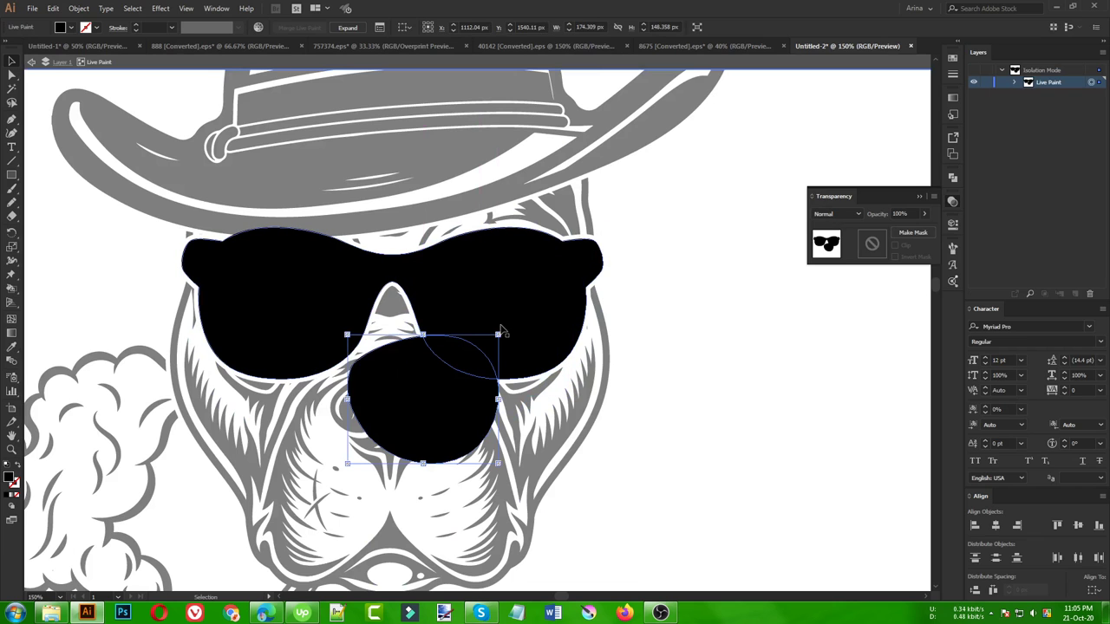
{"action": "key", "text": "ctrl+z"}
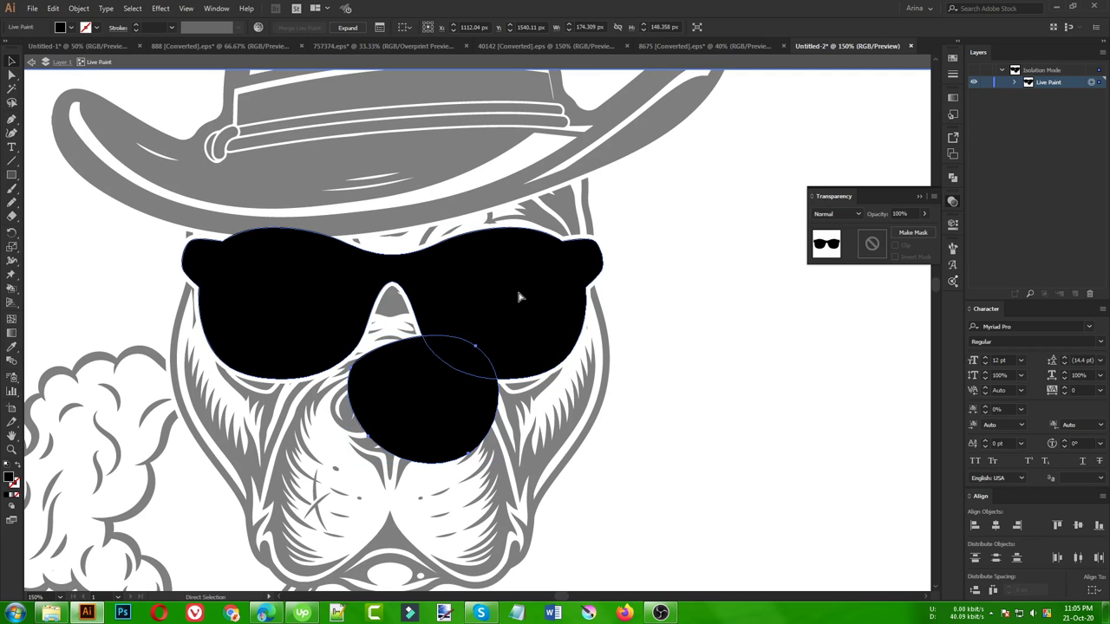
{"action": "key", "text": "ctrl+z"}
{"action": "double_click", "coordinate": [634, 322]}
{"action": "left_click", "coordinate": [540, 289]}
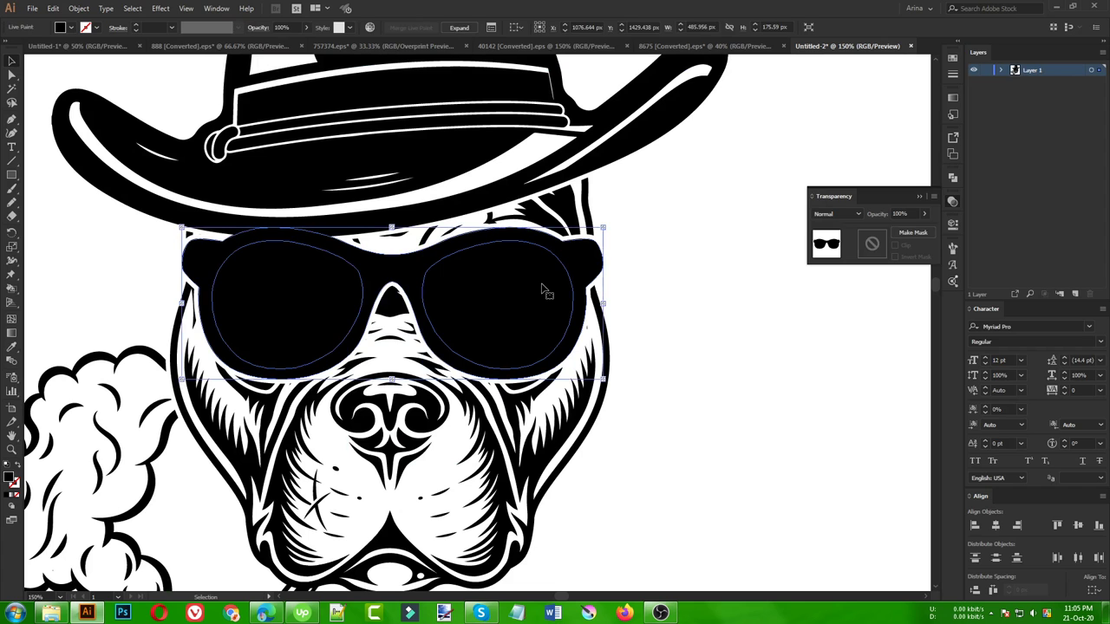
{"action": "left_click_drag", "start_coordinate": [477, 295], "coordinate": [465, 32]}
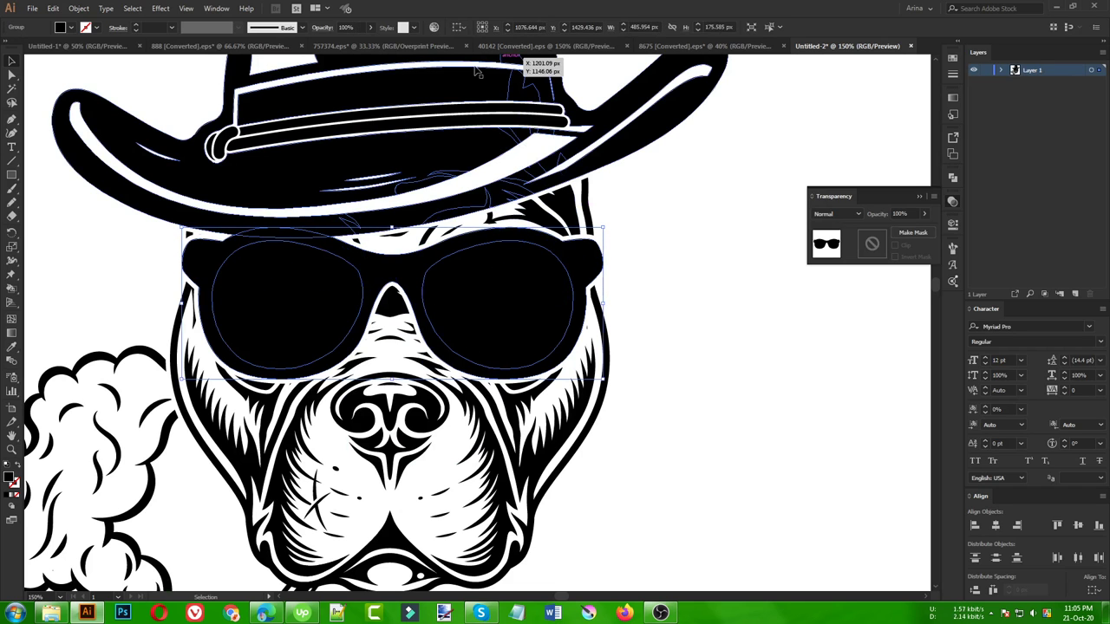
{"action": "left_click", "coordinate": [662, 315]}
Step: Isolate the glasses and lower both lenses' opacity to 90%, then 80%
{"action": "double_click", "coordinate": [514, 299]}
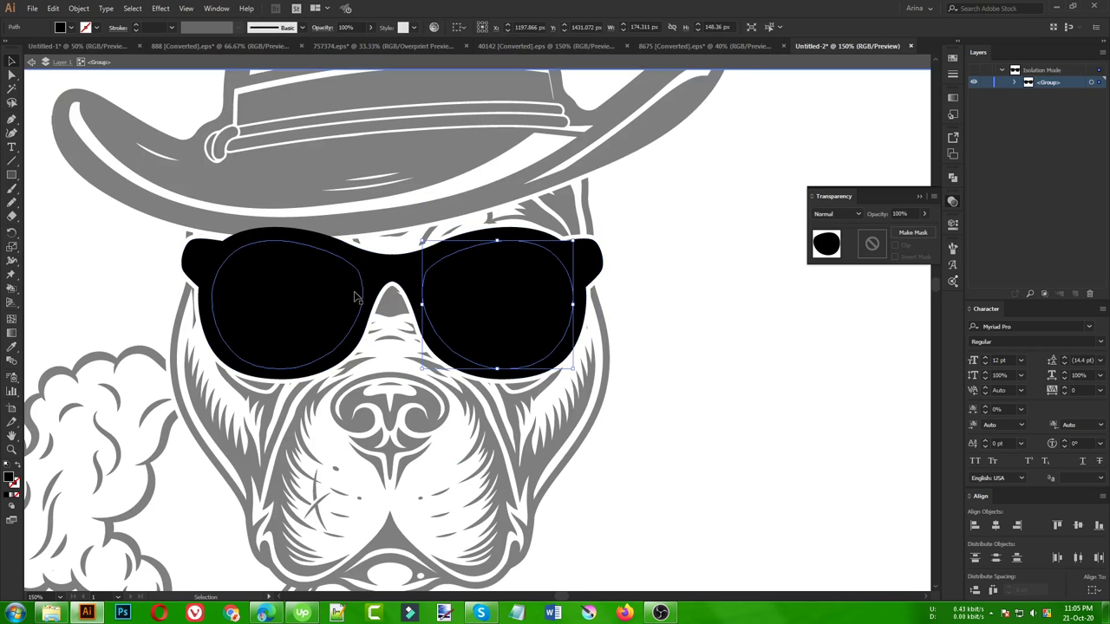
{"action": "left_click", "coordinate": [295, 299]}
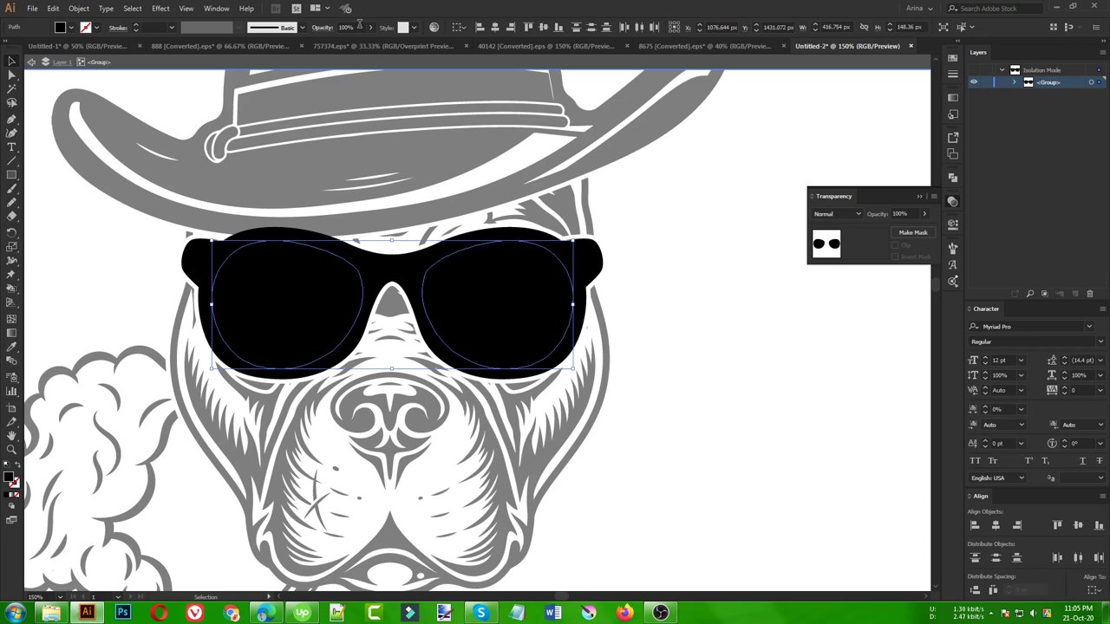
{"action": "type", "text": "90"}
{"action": "key", "text": "Return"}
{"action": "type", "text": "80"}
{"action": "key", "text": "Return"}
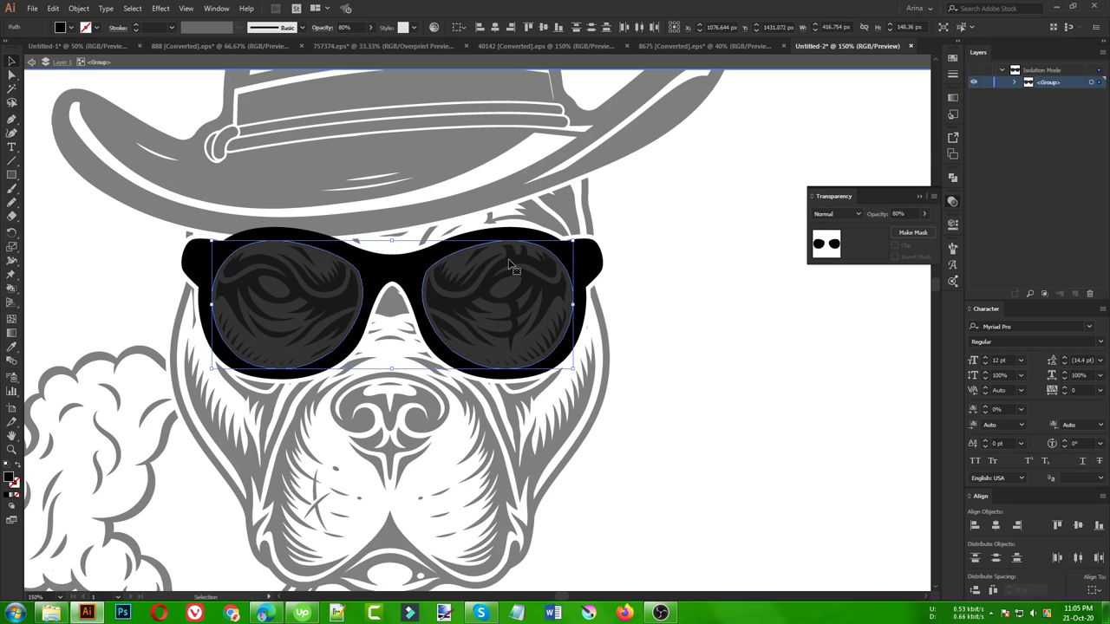
{"action": "left_click", "coordinate": [675, 343]}
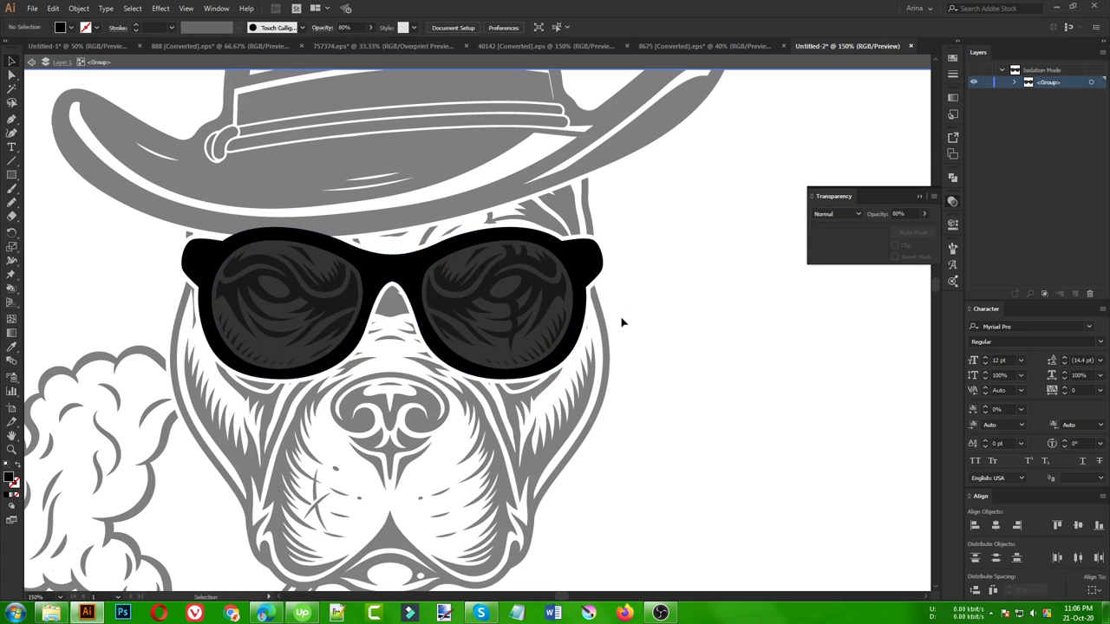
Step: Select the glasses frame compound path and bring up the Object menu's Path commands
{"action": "left_click", "coordinate": [587, 280]}
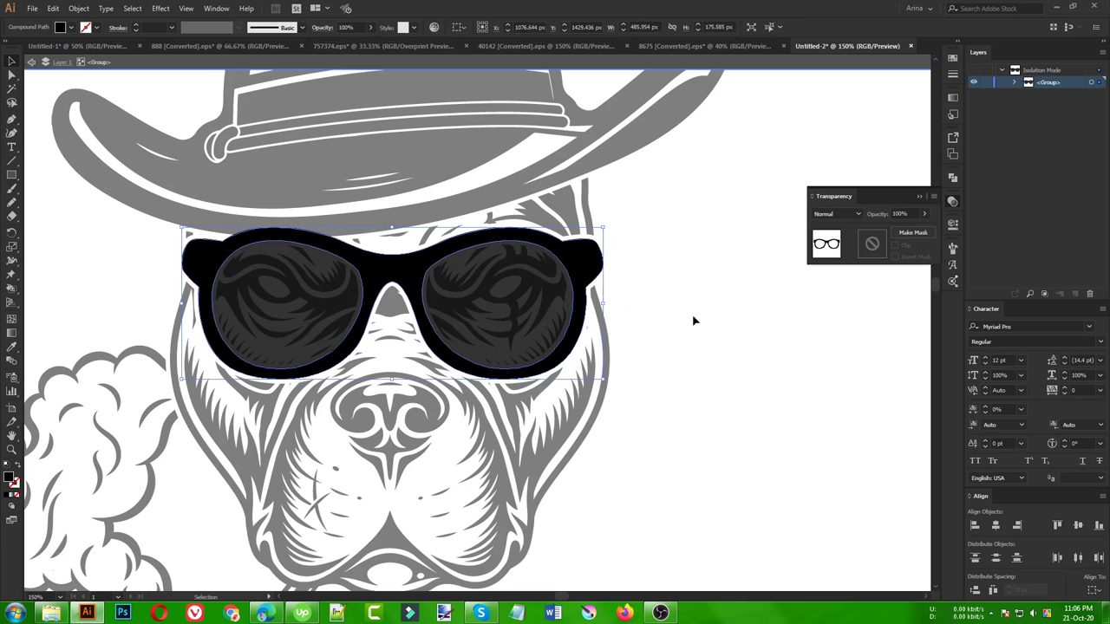
{"action": "double_click", "coordinate": [691, 317]}
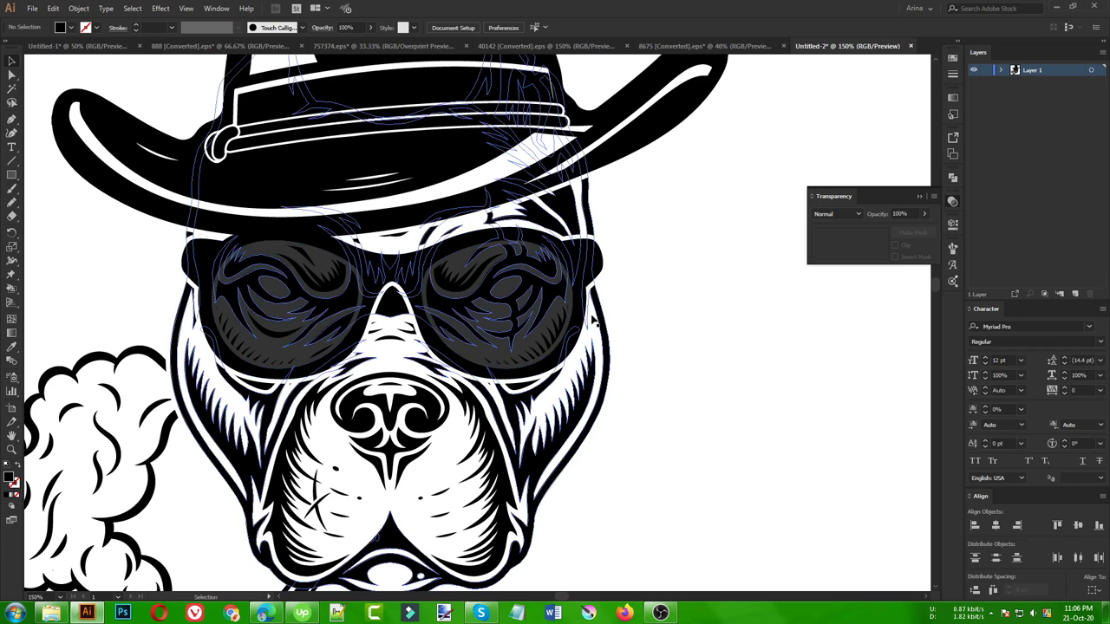
{"action": "double_click", "coordinate": [550, 308]}
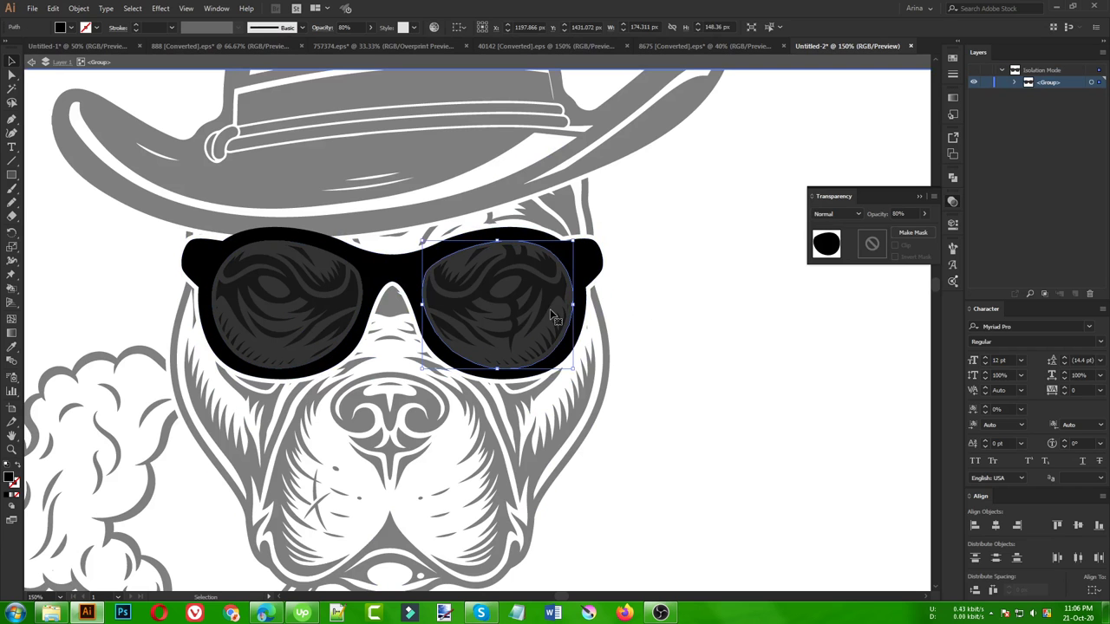
{"action": "left_click", "coordinate": [391, 281]}
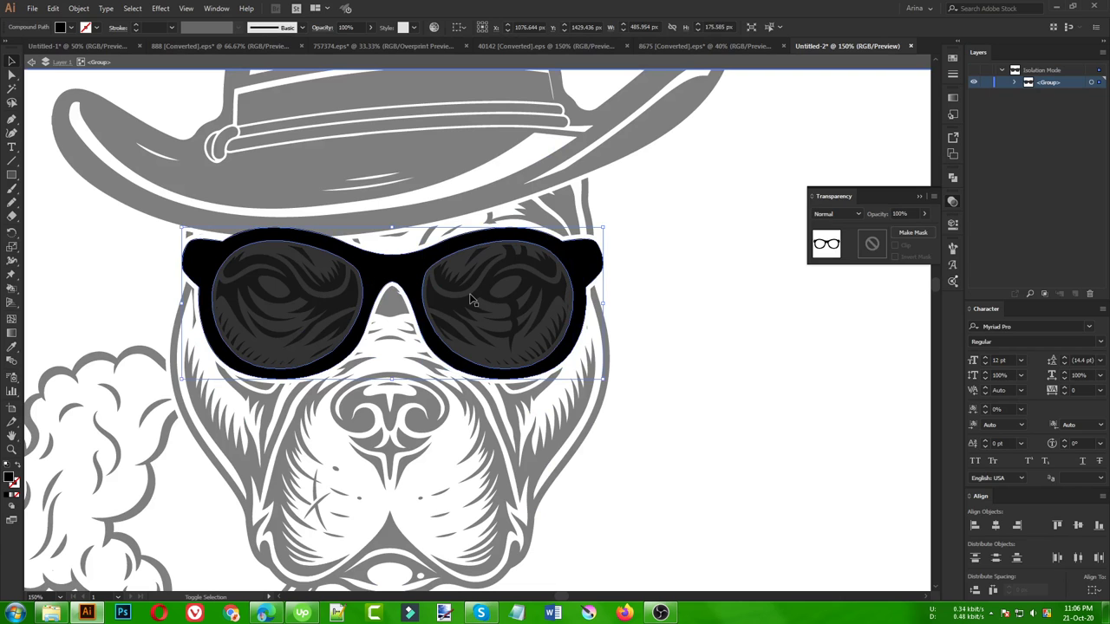
{"action": "left_click", "coordinate": [471, 299], "text": "shift"}
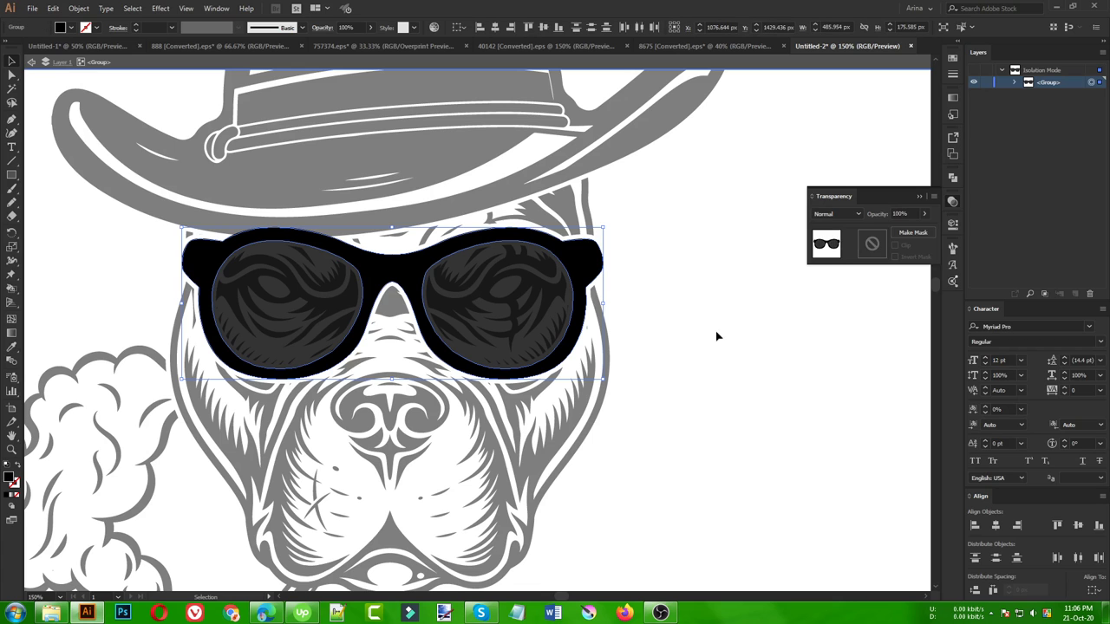
{"action": "left_click", "coordinate": [699, 359]}
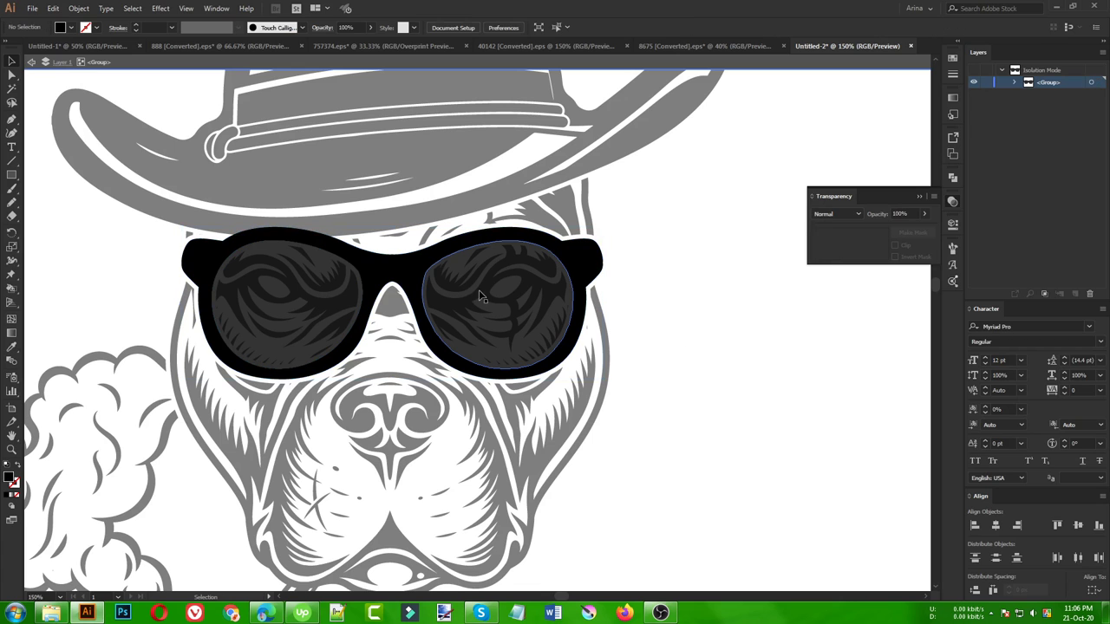
{"action": "left_click", "coordinate": [410, 276]}
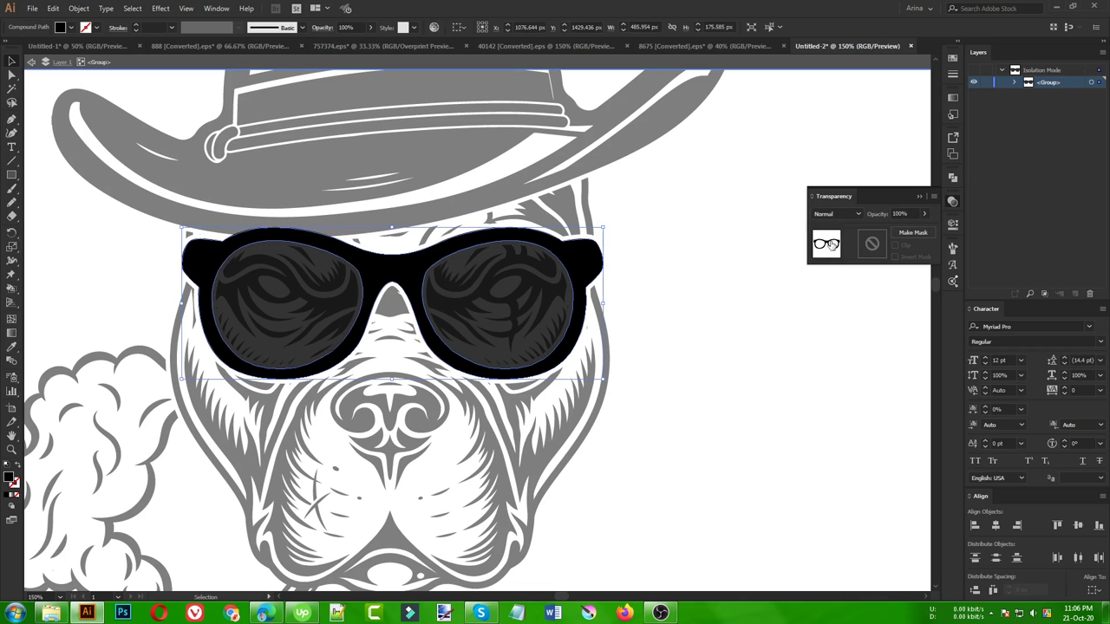
{"action": "left_click", "coordinate": [79, 9]}
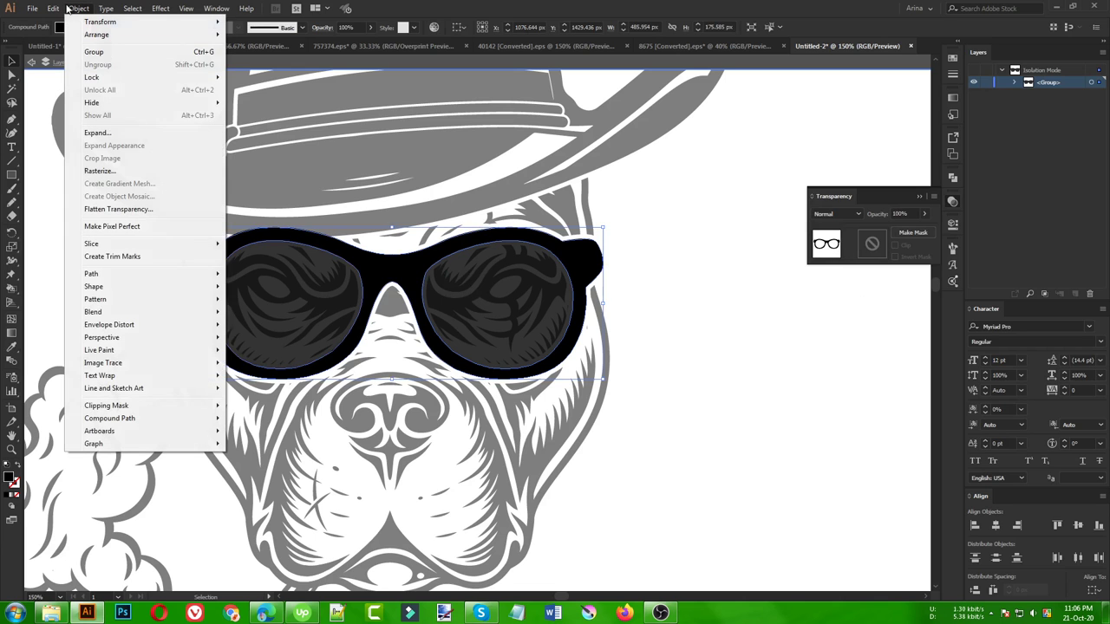
{"action": "mouse_move", "coordinate": [139, 274]}
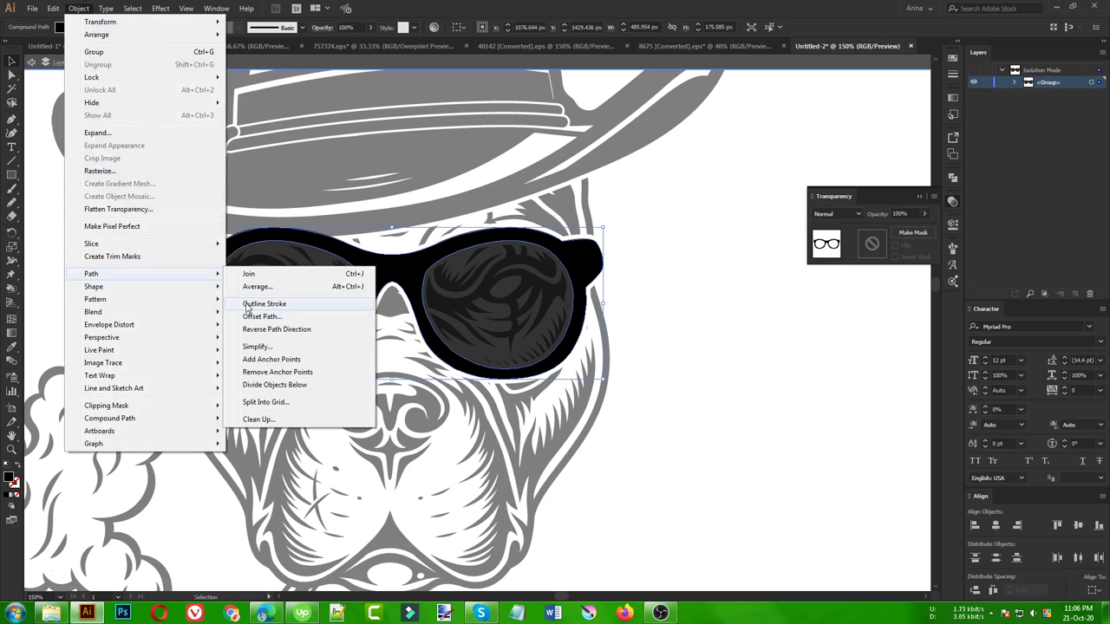
Step: Offset the glasses frame outline by 3 px with live preview
{"action": "left_click", "coordinate": [260, 320]}
{"action": "left_click", "coordinate": [76, 164]}
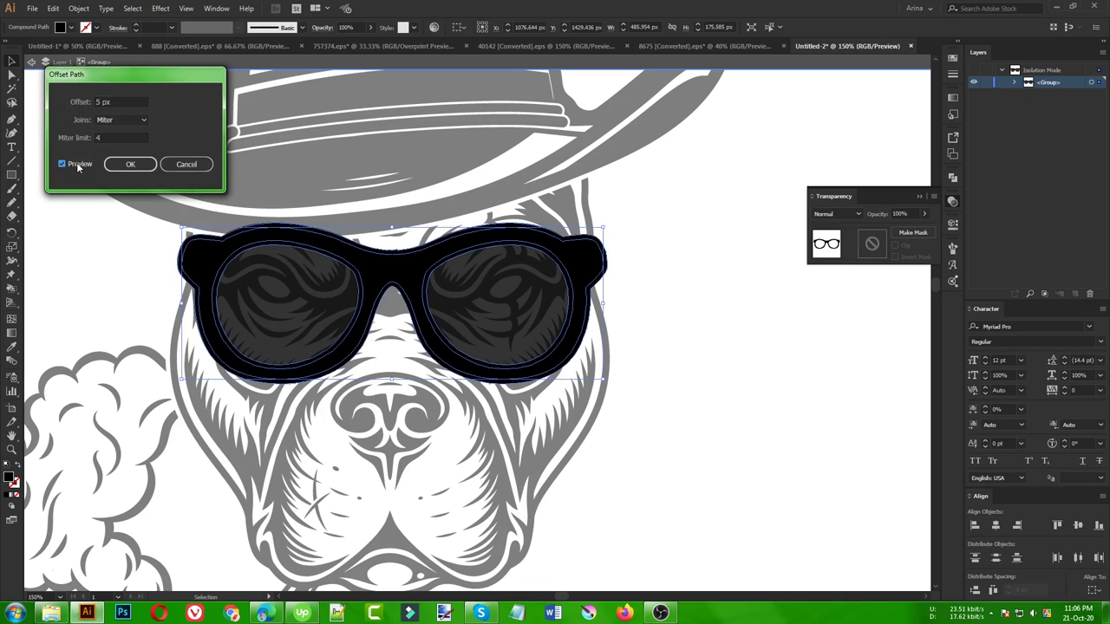
{"action": "double_click", "coordinate": [102, 102]}
{"action": "type", "text": "3"}
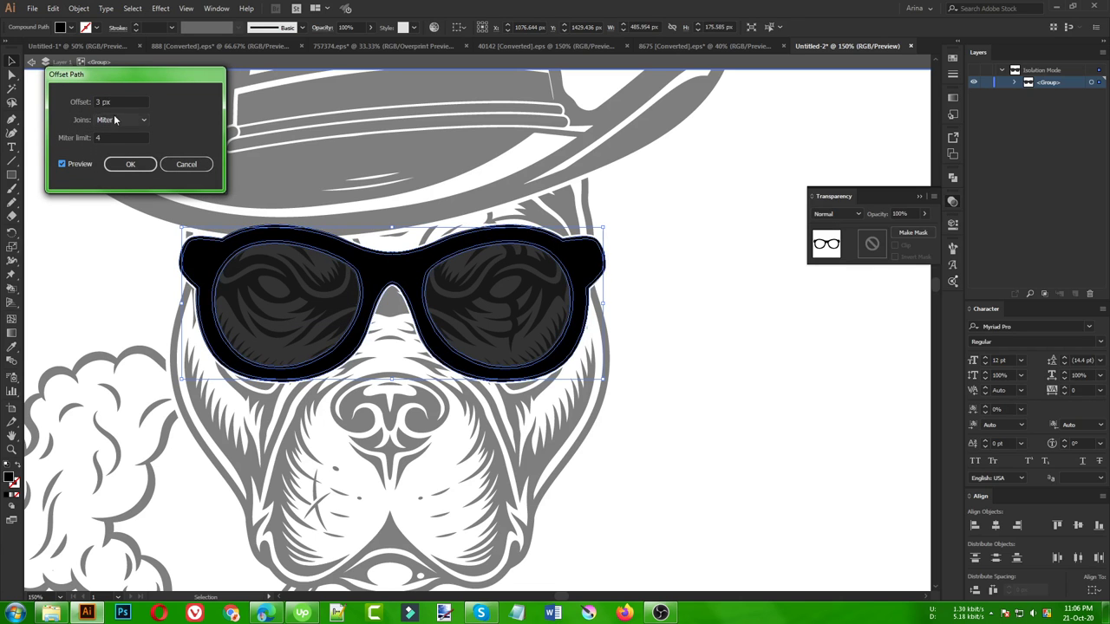
{"action": "left_click", "coordinate": [131, 164]}
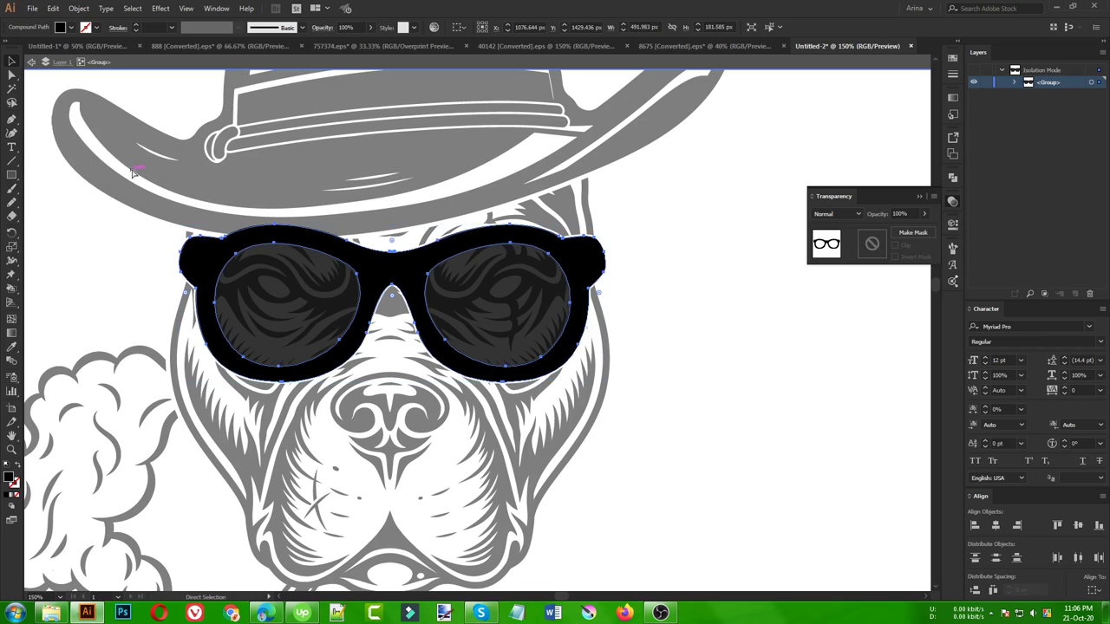
{"action": "left_click", "coordinate": [133, 173]}
Step: Give the lens group an opacity mask of pasted lens shapes and exit isolation
{"action": "left_click", "coordinate": [271, 260]}
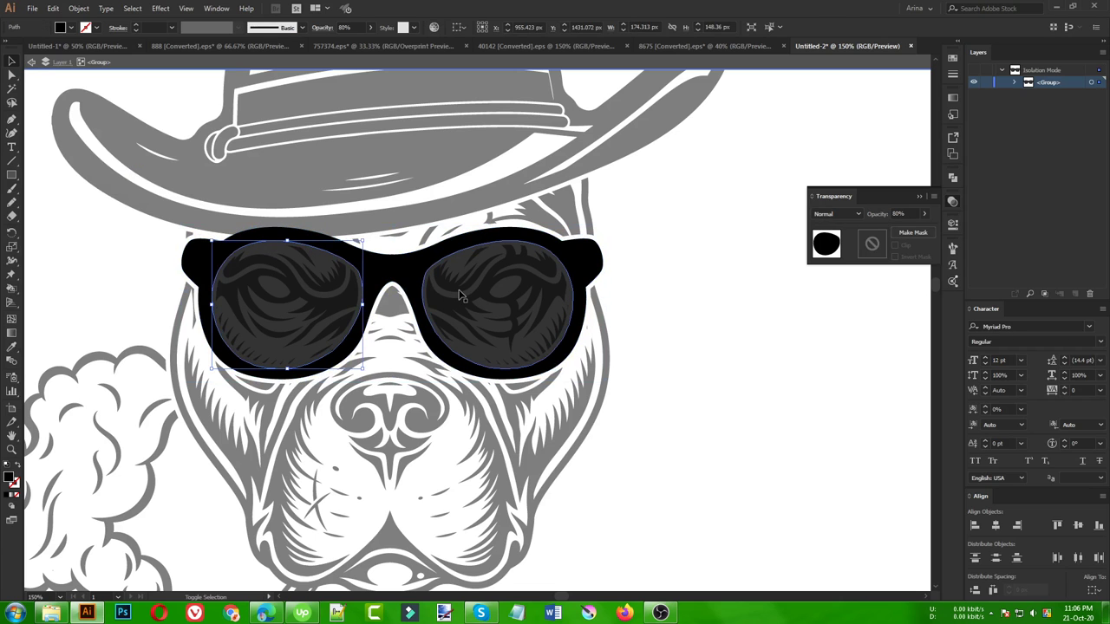
{"action": "left_click", "coordinate": [496, 294], "text": "shift"}
{"action": "key", "text": "a"}
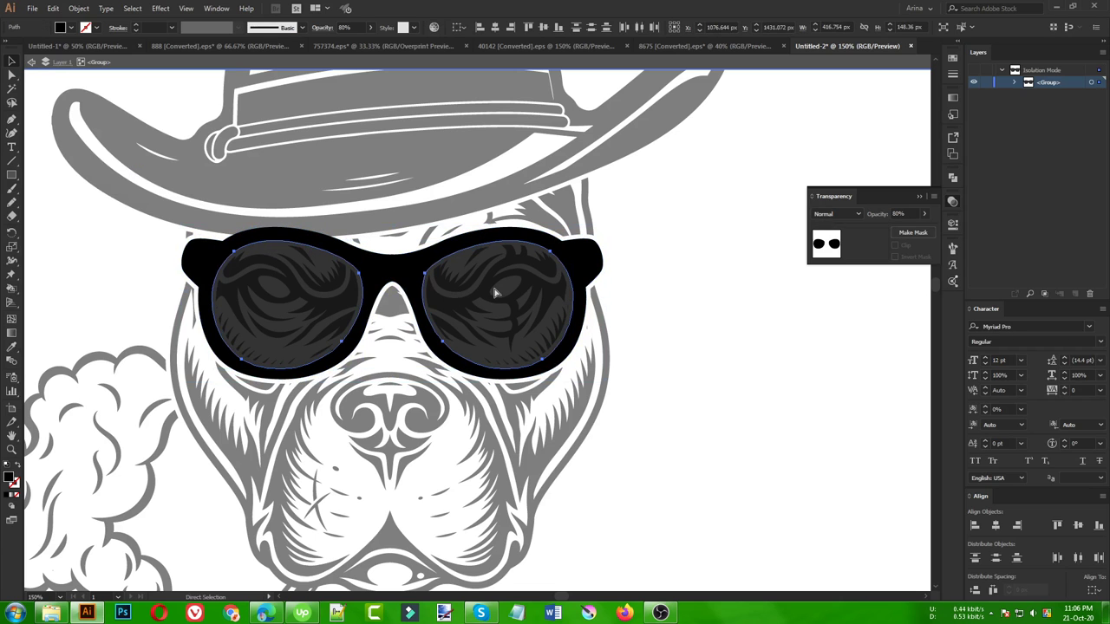
{"action": "key", "text": "v"}
{"action": "left_click", "coordinate": [870, 250]}
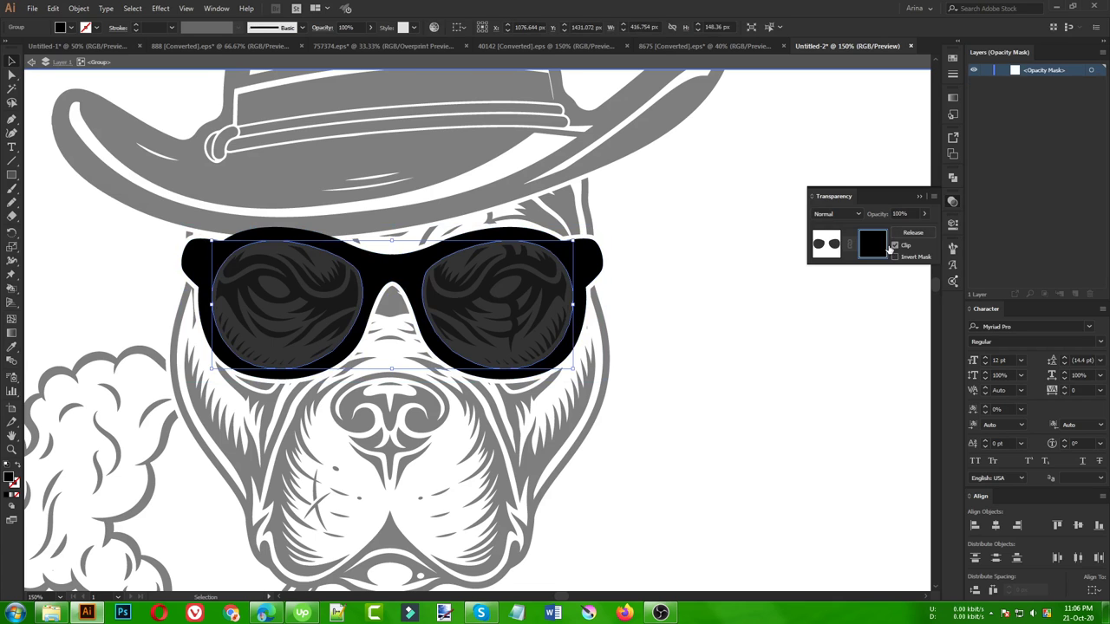
{"action": "key", "text": "ctrl+f"}
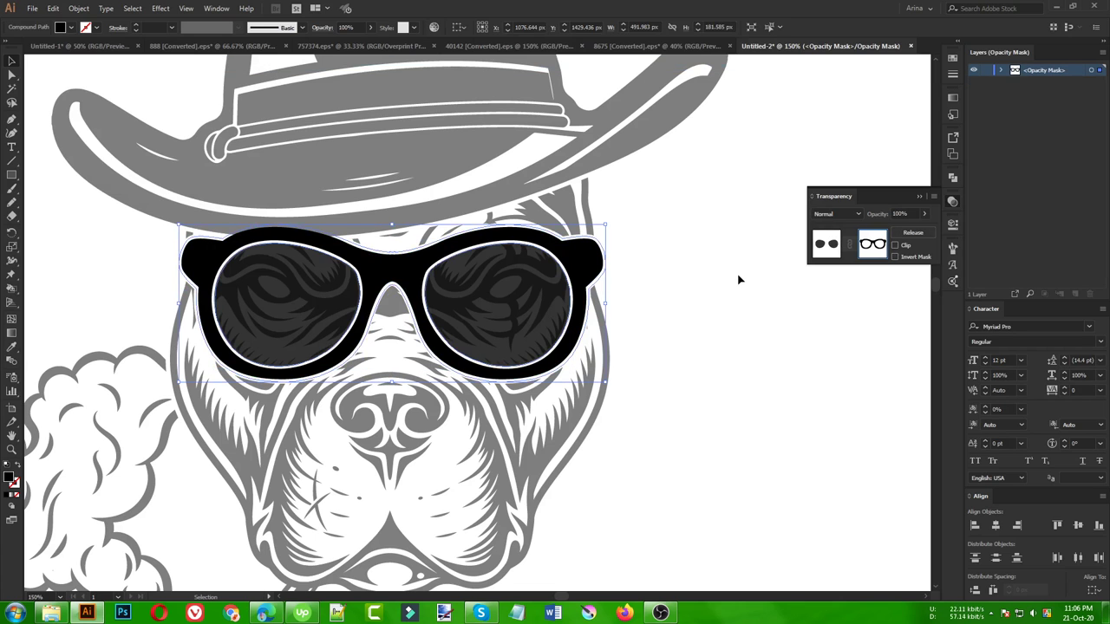
{"action": "left_click", "coordinate": [689, 279]}
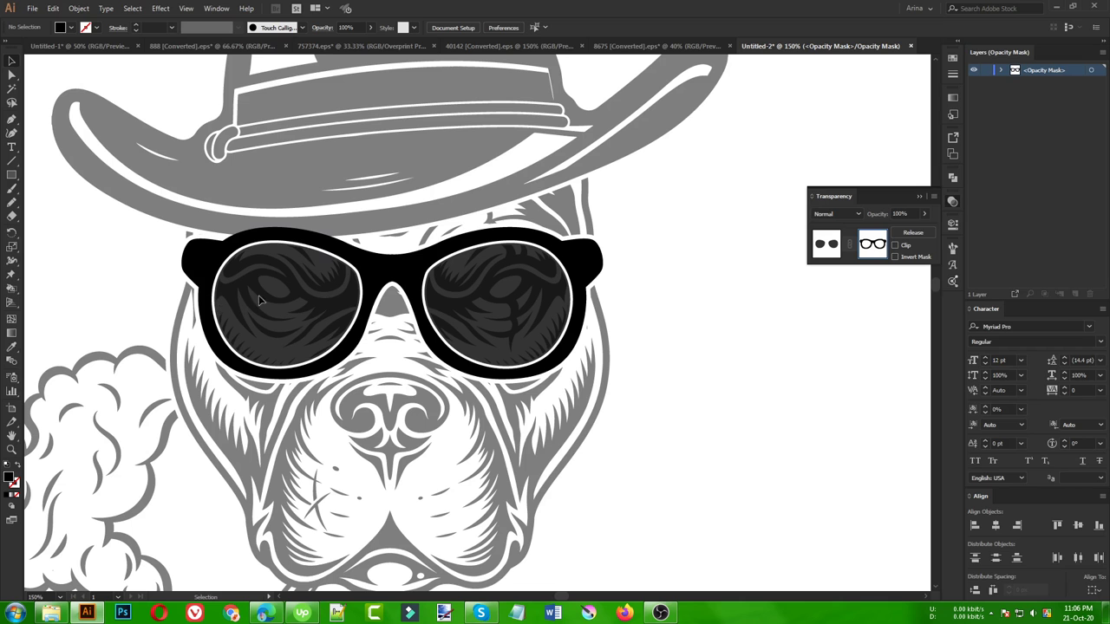
{"action": "key", "text": "Escape"}
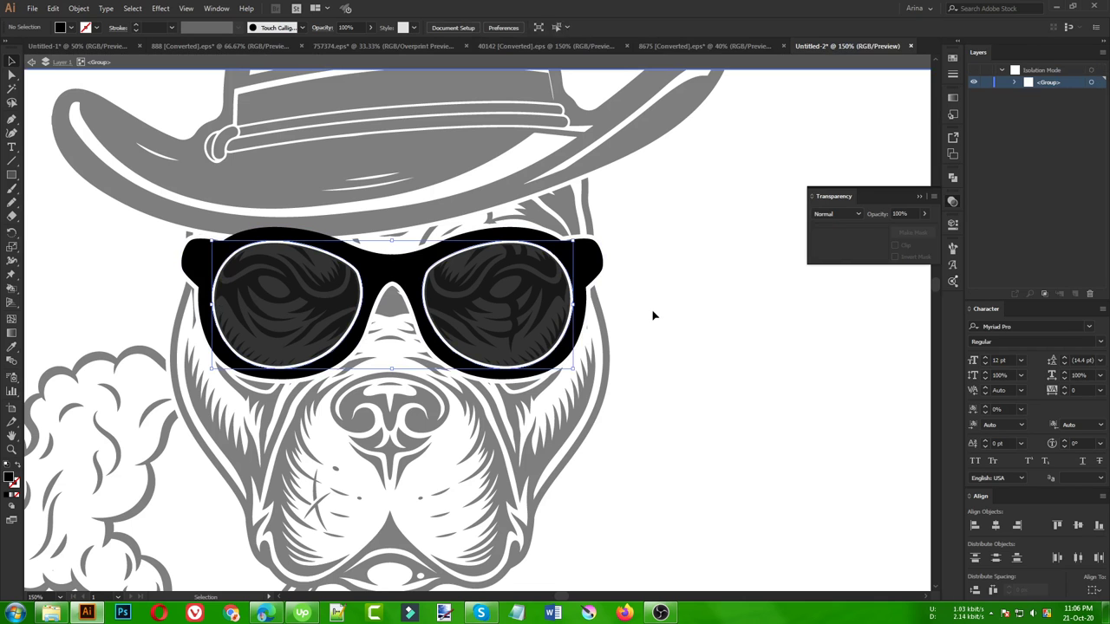
{"action": "key", "text": "ctrl+1"}
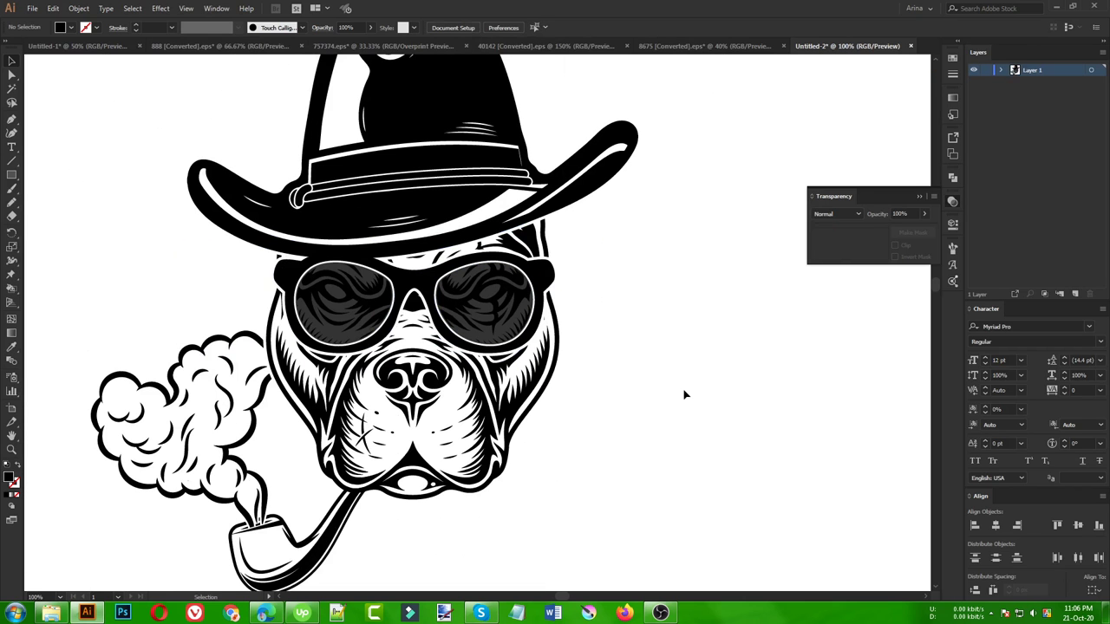
Step: Enter the sunglasses group, select both lenses and inspect their fill colour unchanged
{"action": "double_click", "coordinate": [509, 312]}
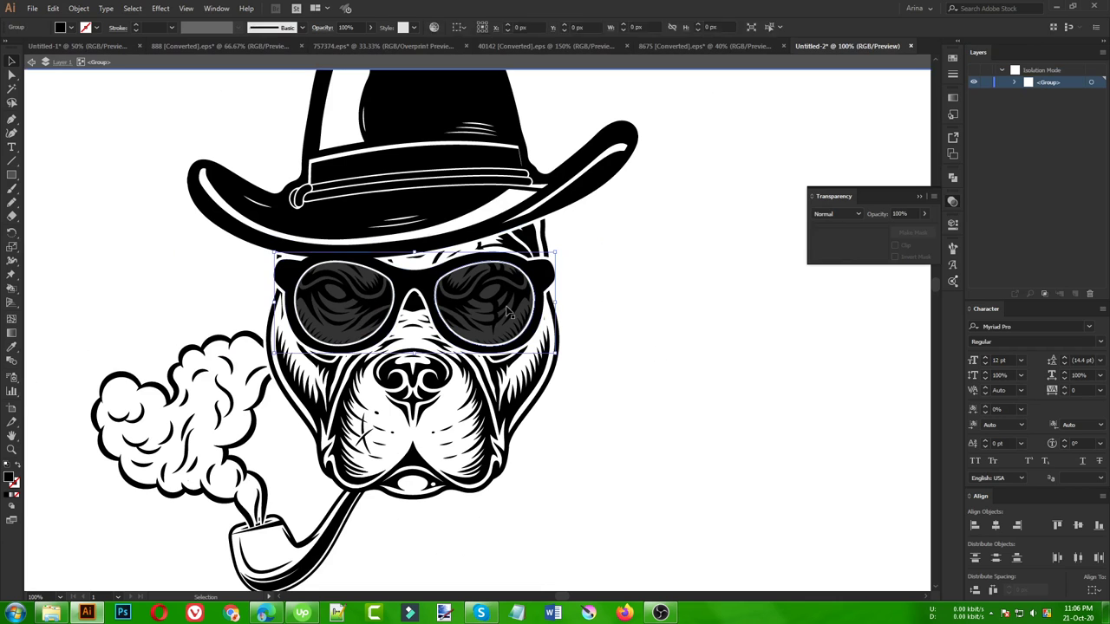
{"action": "left_click", "coordinate": [509, 313]}
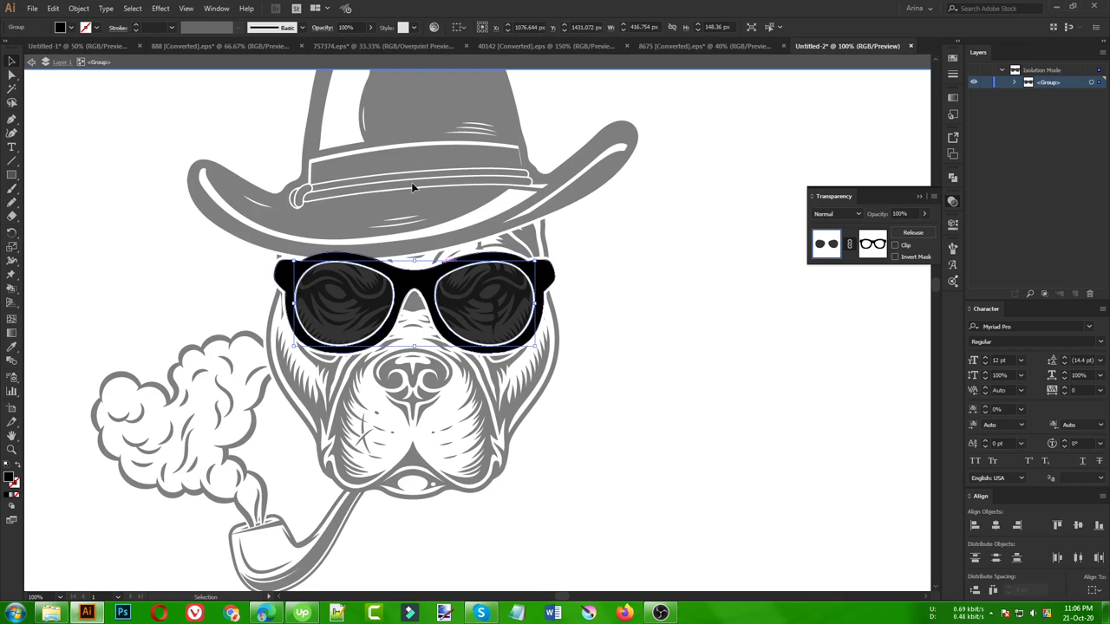
{"action": "double_click", "coordinate": [488, 300]}
{"action": "left_click", "coordinate": [488, 300]}
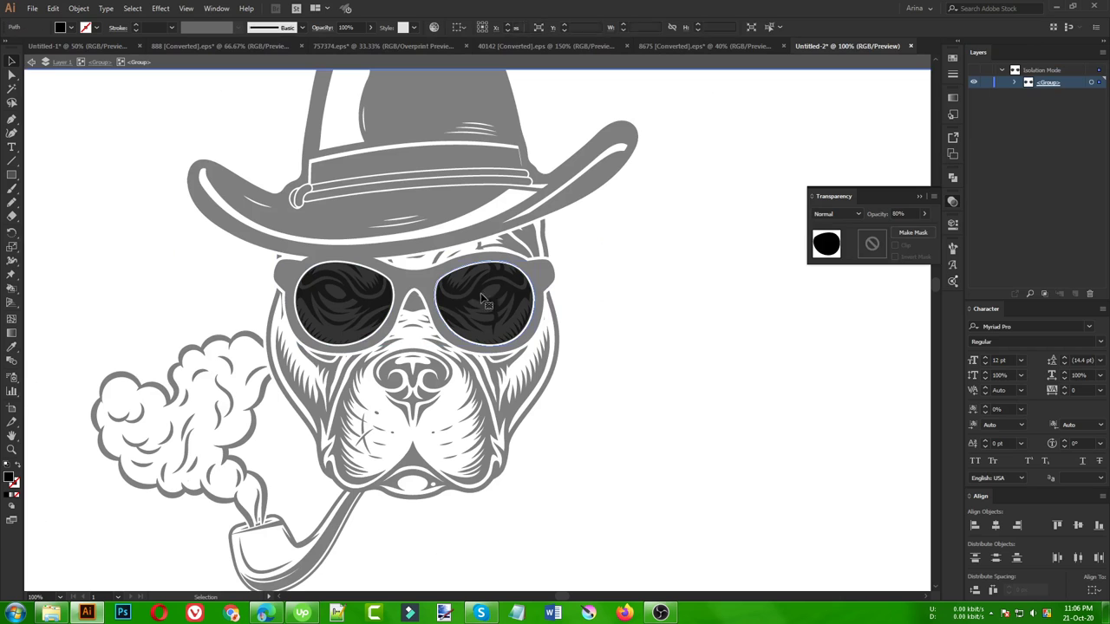
{"action": "left_click", "coordinate": [346, 299], "text": "shift"}
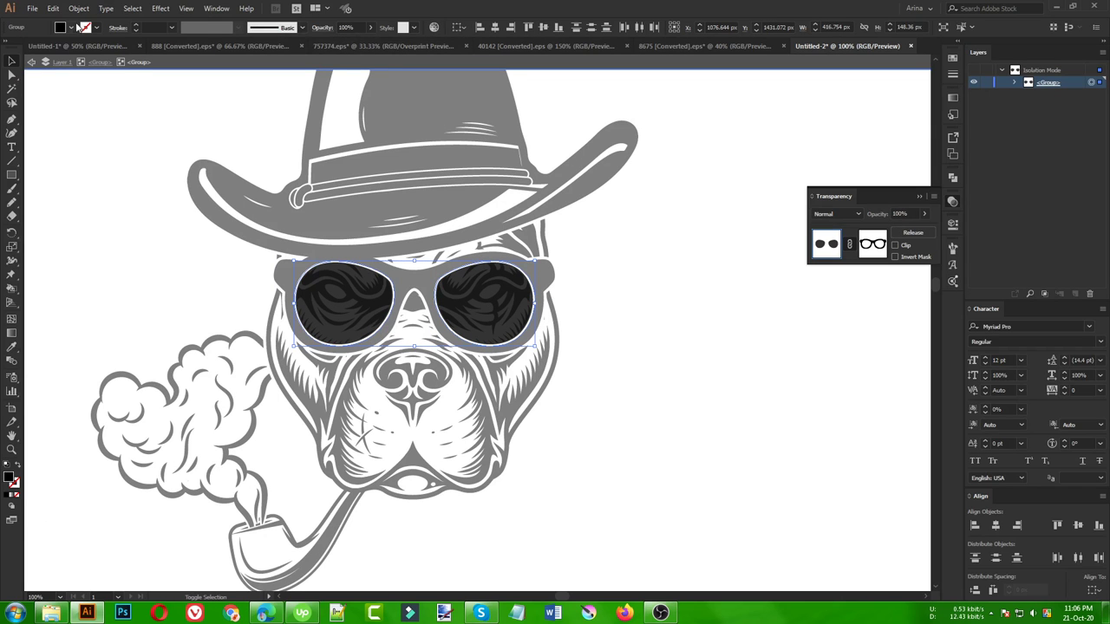
{"action": "left_click", "coordinate": [71, 27]}
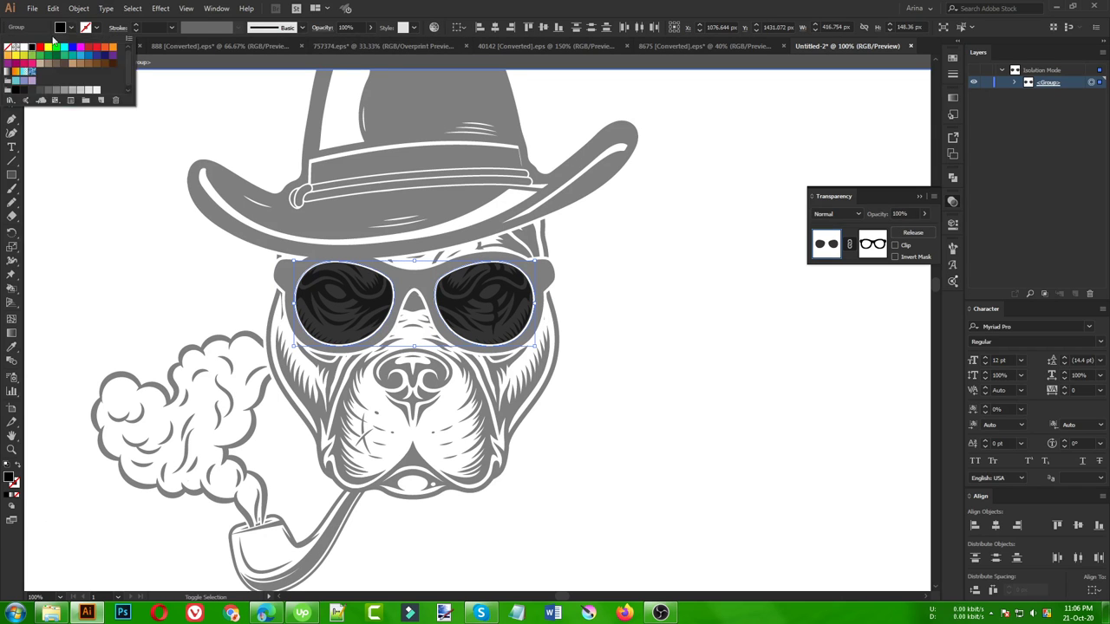
{"action": "left_click", "coordinate": [87, 218]}
{"action": "double_click", "coordinate": [622, 333]}
Step: Re-enter the sunglasses group and check the masked glasses' fill colour without changes
{"action": "left_click", "coordinate": [502, 307]}
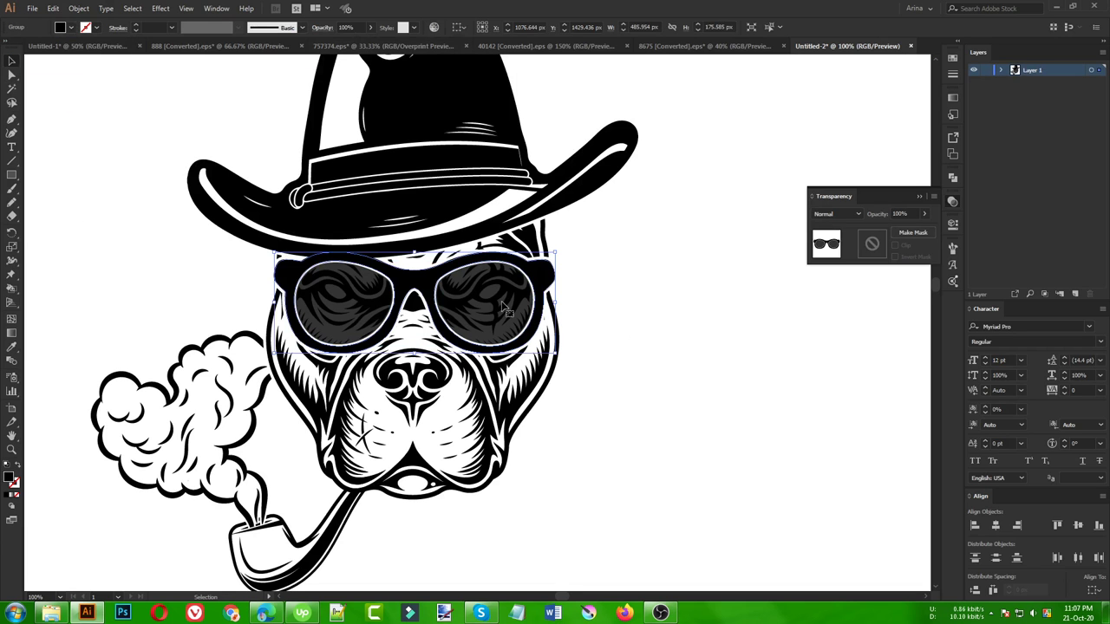
{"action": "double_click", "coordinate": [502, 307]}
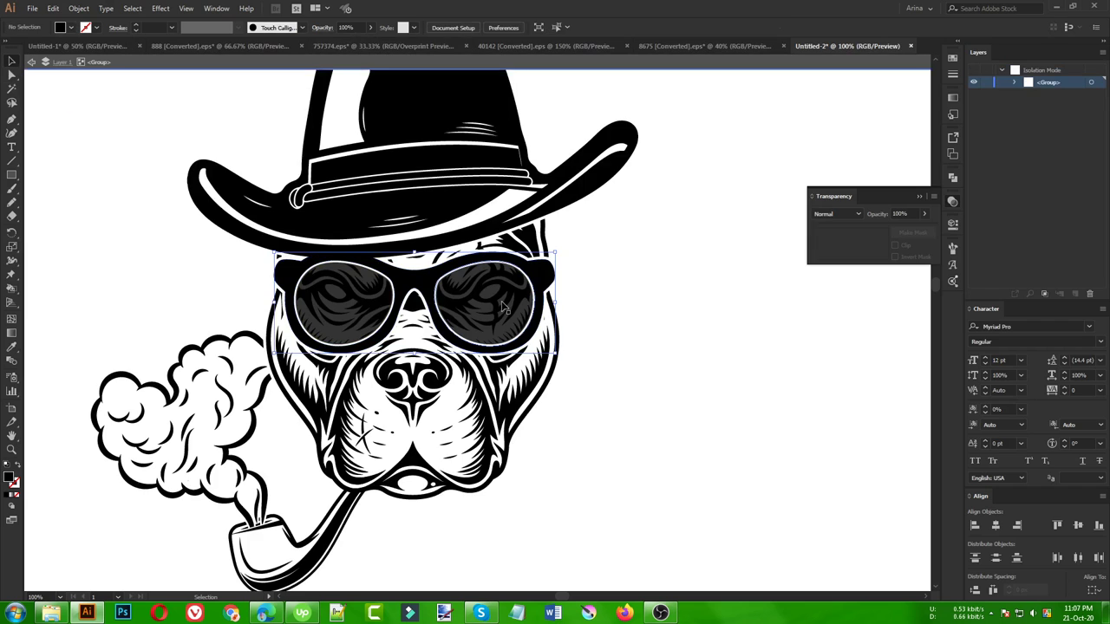
{"action": "left_click", "coordinate": [352, 308]}
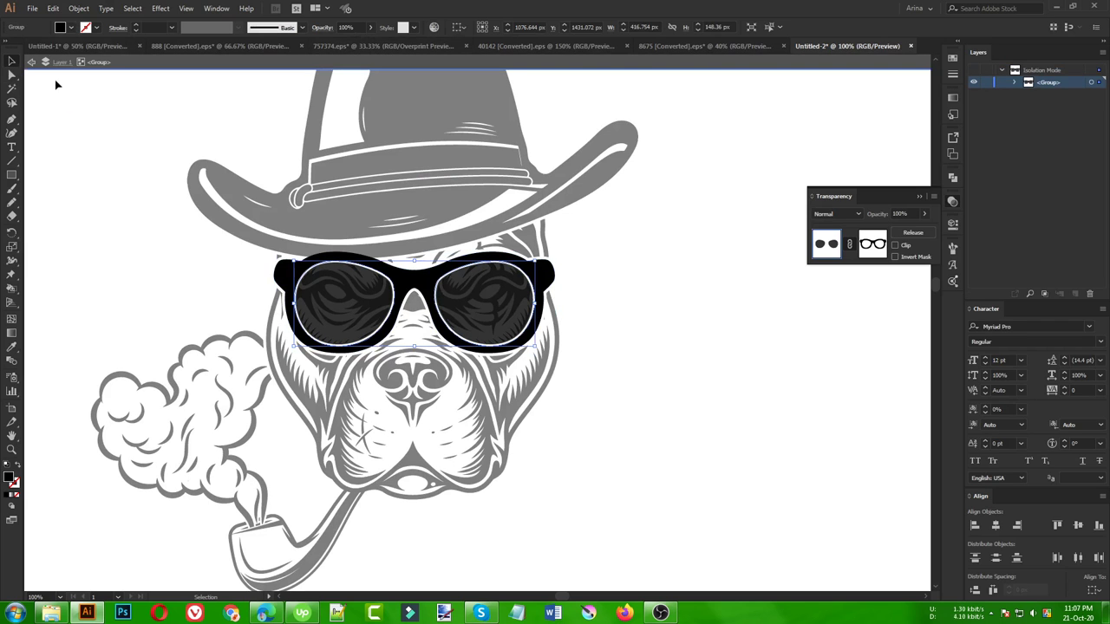
{"action": "left_click", "coordinate": [70, 27]}
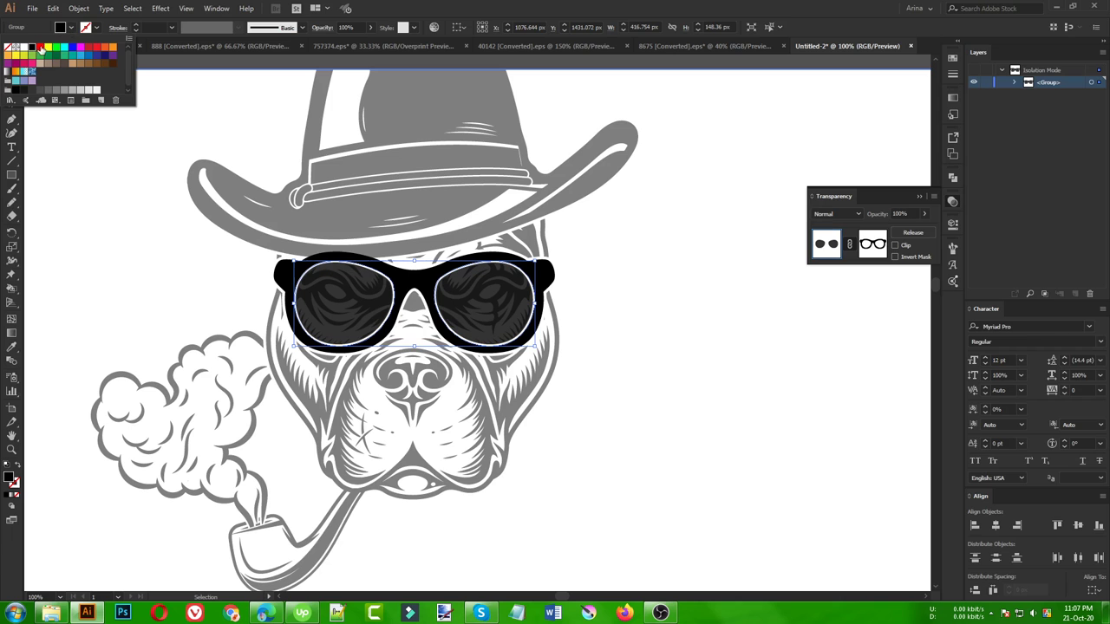
{"action": "left_click", "coordinate": [111, 229]}
{"action": "left_click", "coordinate": [602, 339]}
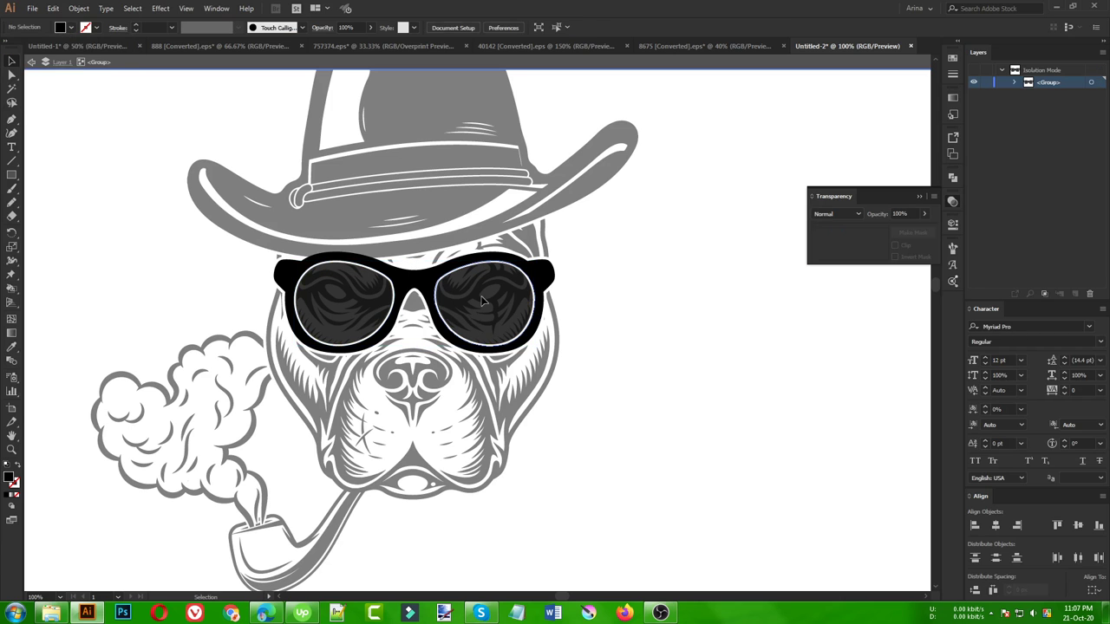
Step: Set the right and left lenses to 100% opacity and leave isolation
{"action": "left_click", "coordinate": [483, 300]}
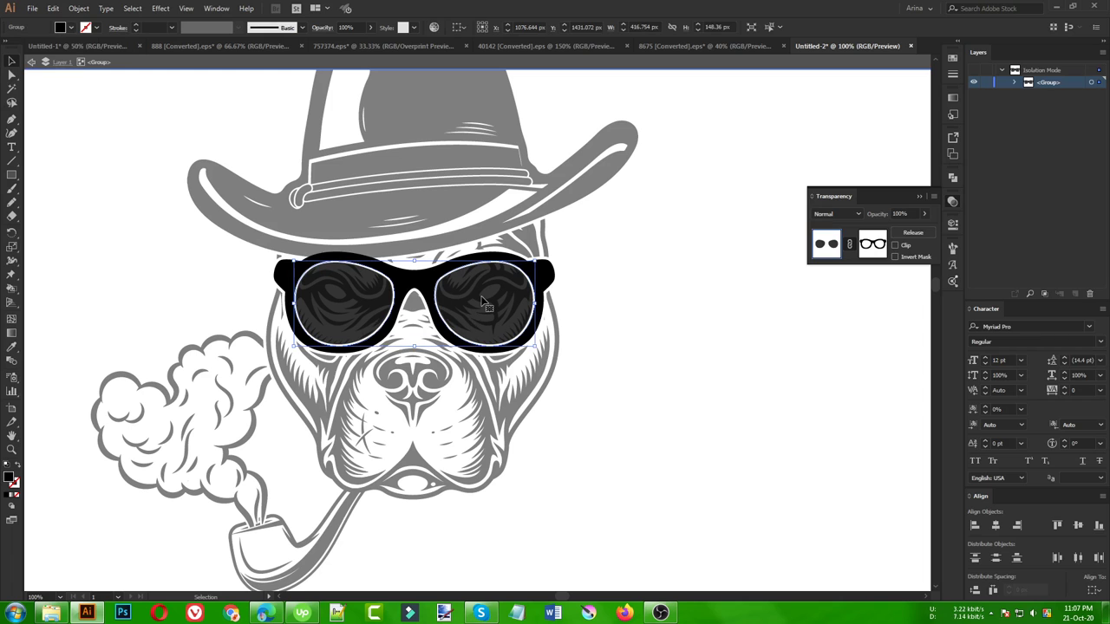
{"action": "double_click", "coordinate": [483, 301]}
{"action": "left_click", "coordinate": [483, 301]}
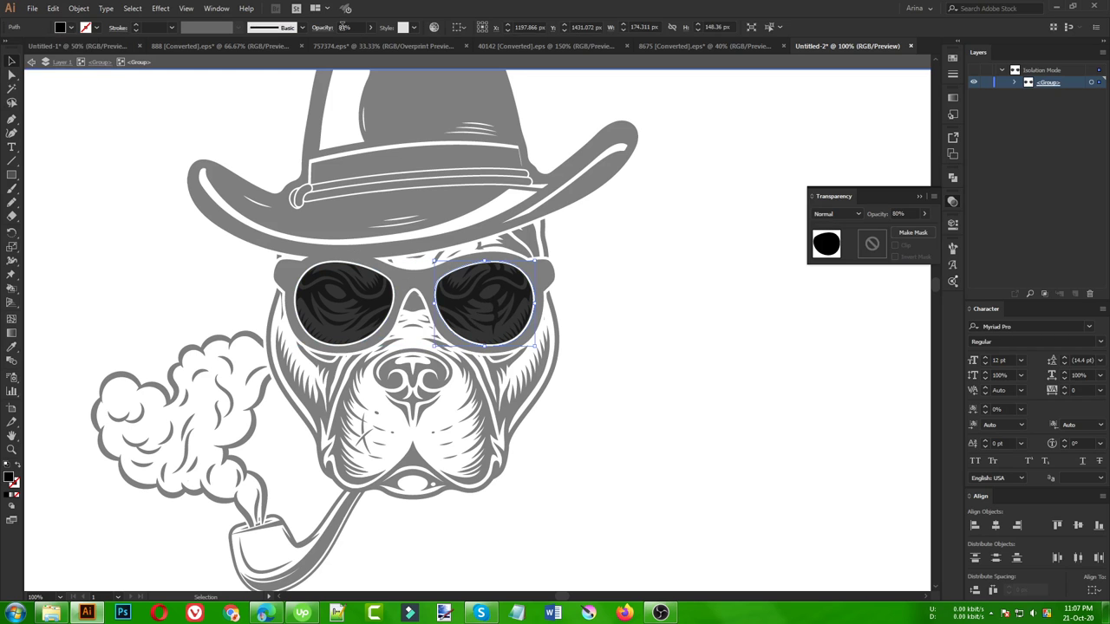
{"action": "type", "text": "100"}
{"action": "key", "text": "Return"}
{"action": "left_click", "coordinate": [343, 300]}
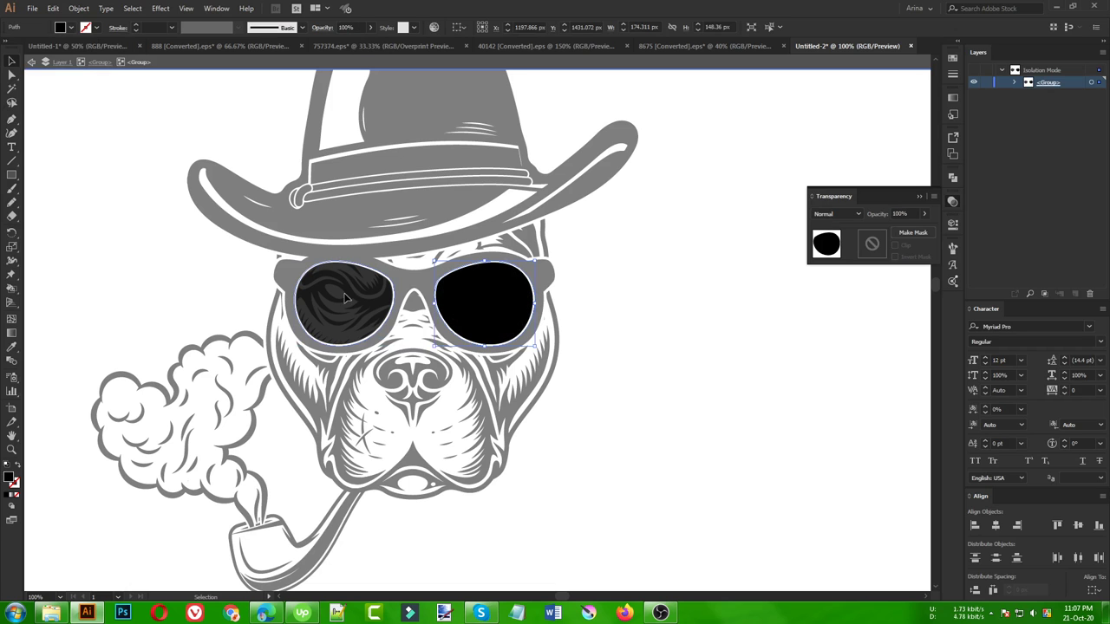
{"action": "triple_click", "coordinate": [345, 27]}
{"action": "type", "text": "100"}
{"action": "key", "text": "Return"}
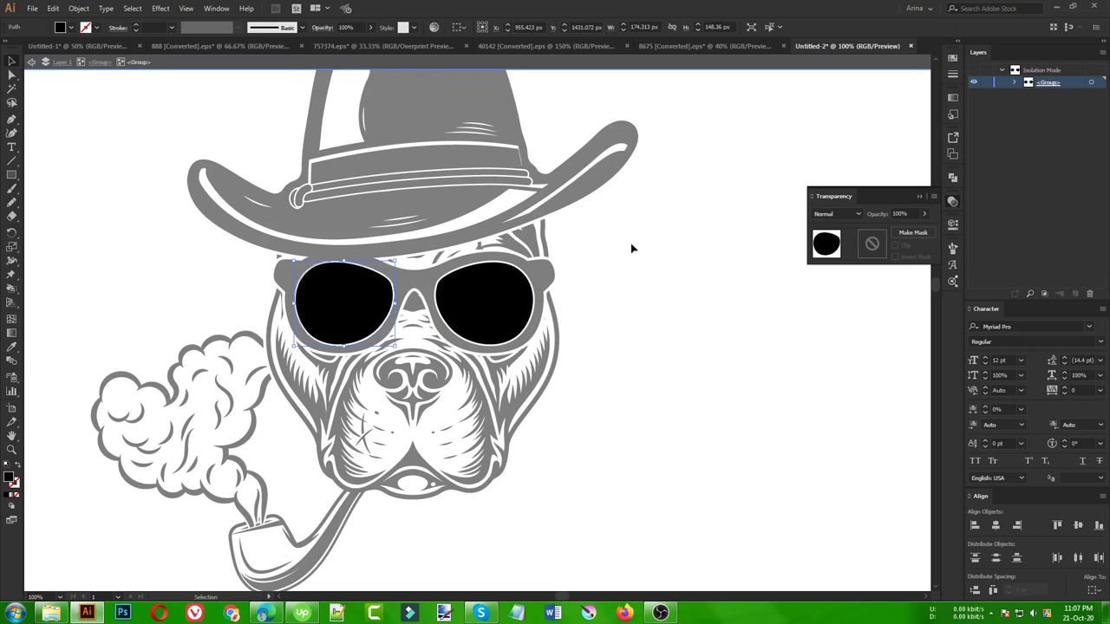
{"action": "double_click", "coordinate": [630, 243]}
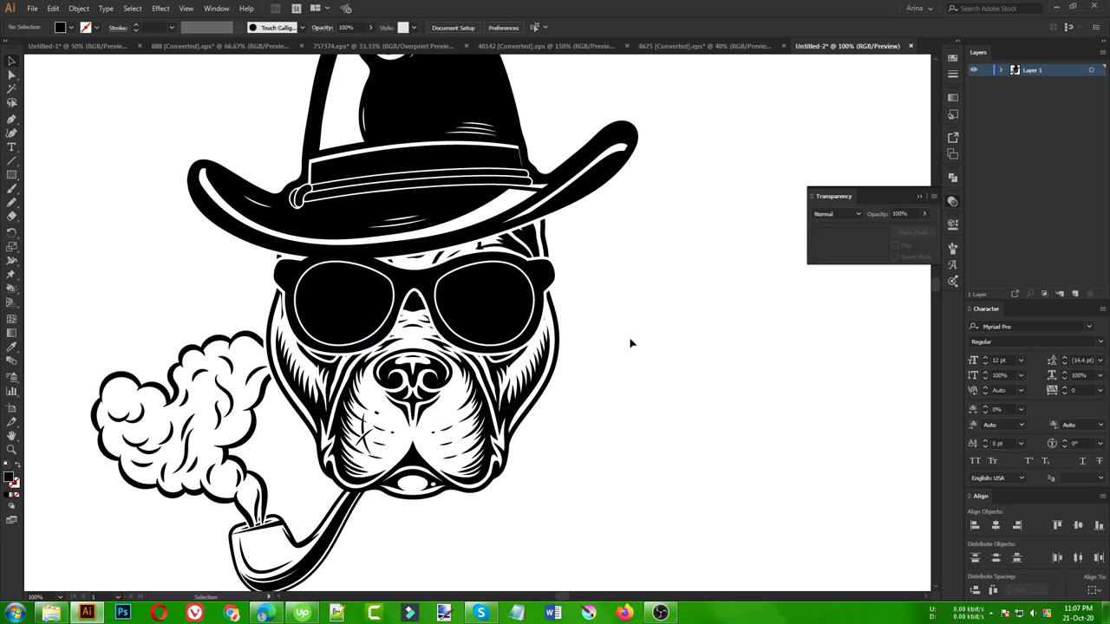
Step: Inspect the hat shape inside the face group's opacity mask, then leave isolation
{"action": "key", "text": "ctrl+minus"}
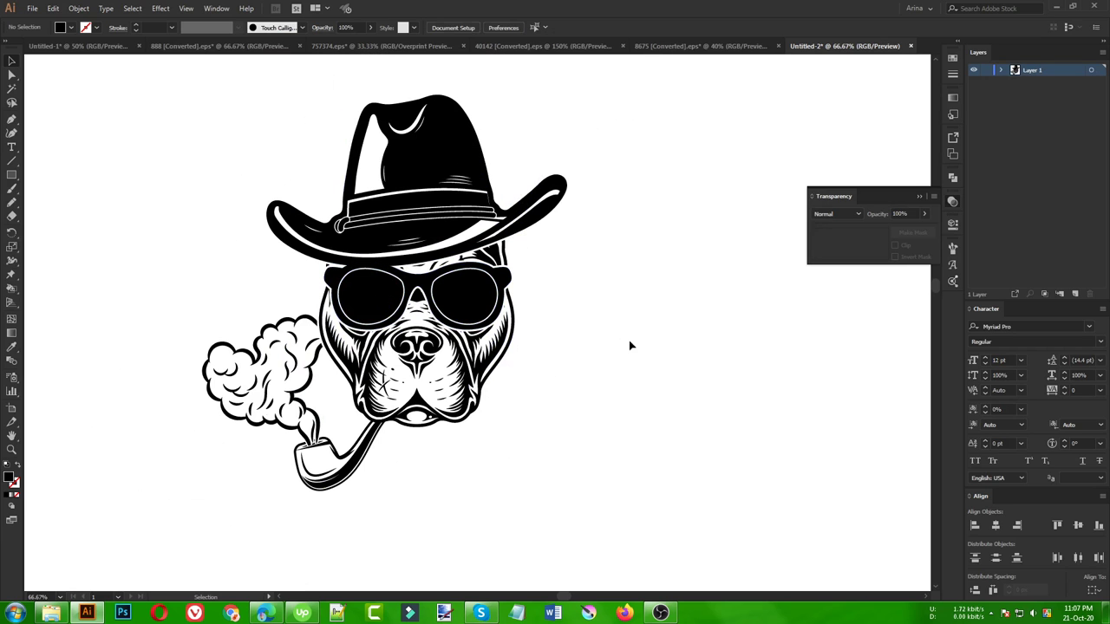
{"action": "scroll", "coordinate": [390, 265], "scroll_direction": "up", "scroll_amount": 2}
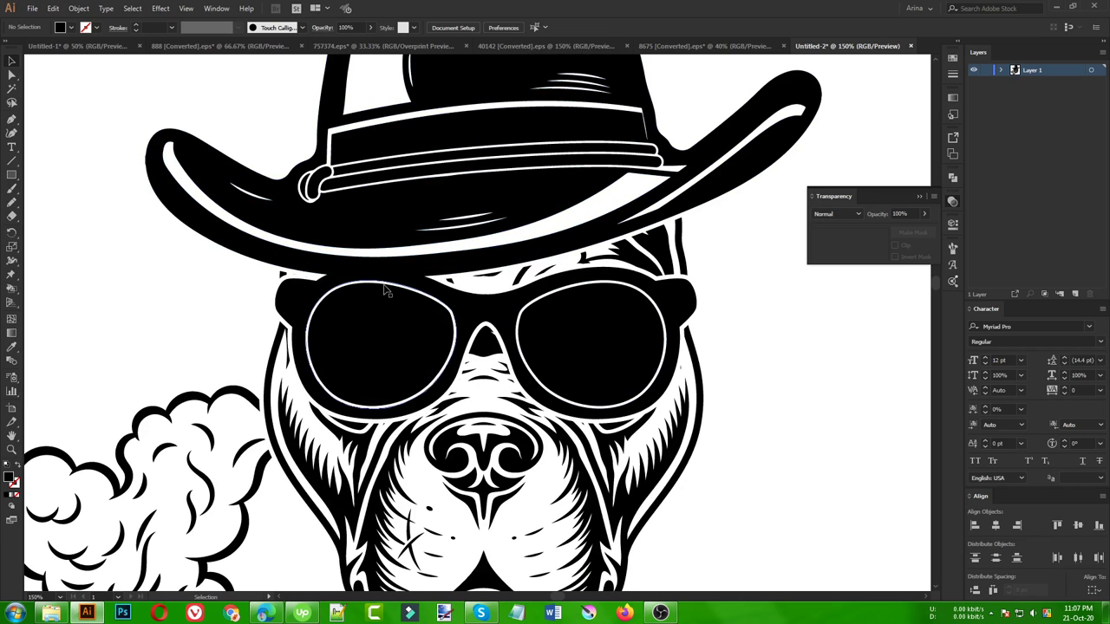
{"action": "double_click", "coordinate": [673, 246]}
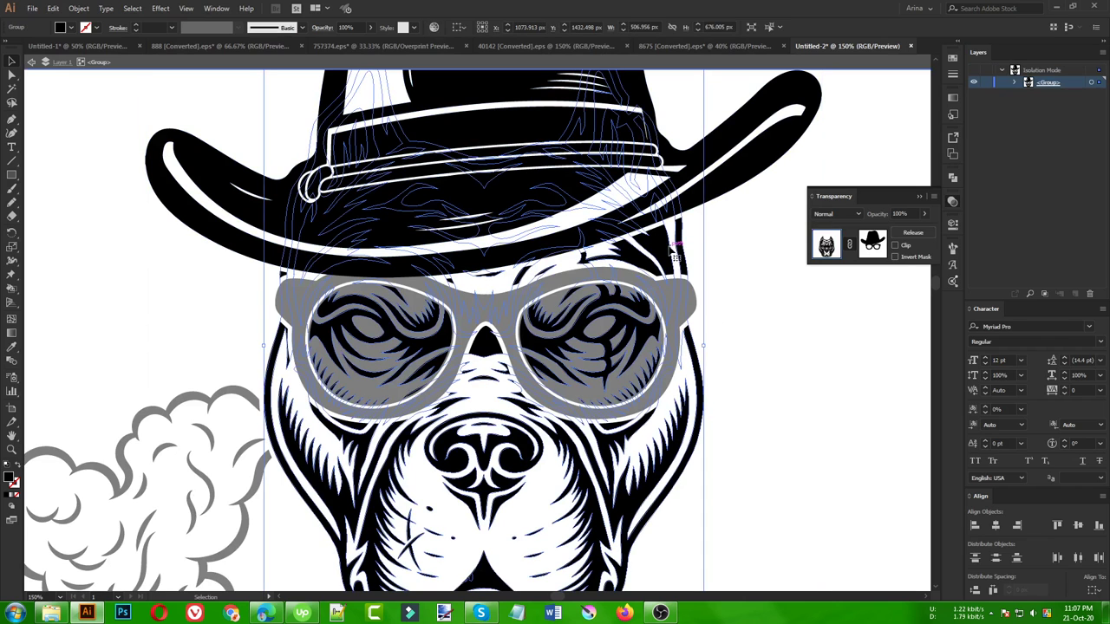
{"action": "left_click", "coordinate": [873, 244]}
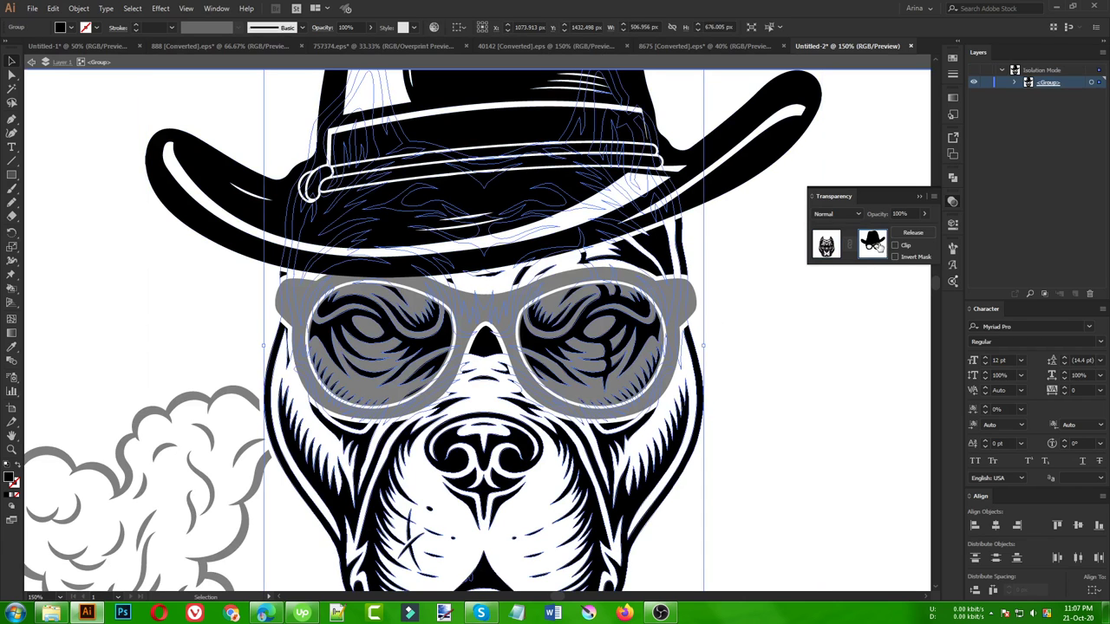
{"action": "left_click", "coordinate": [678, 221]}
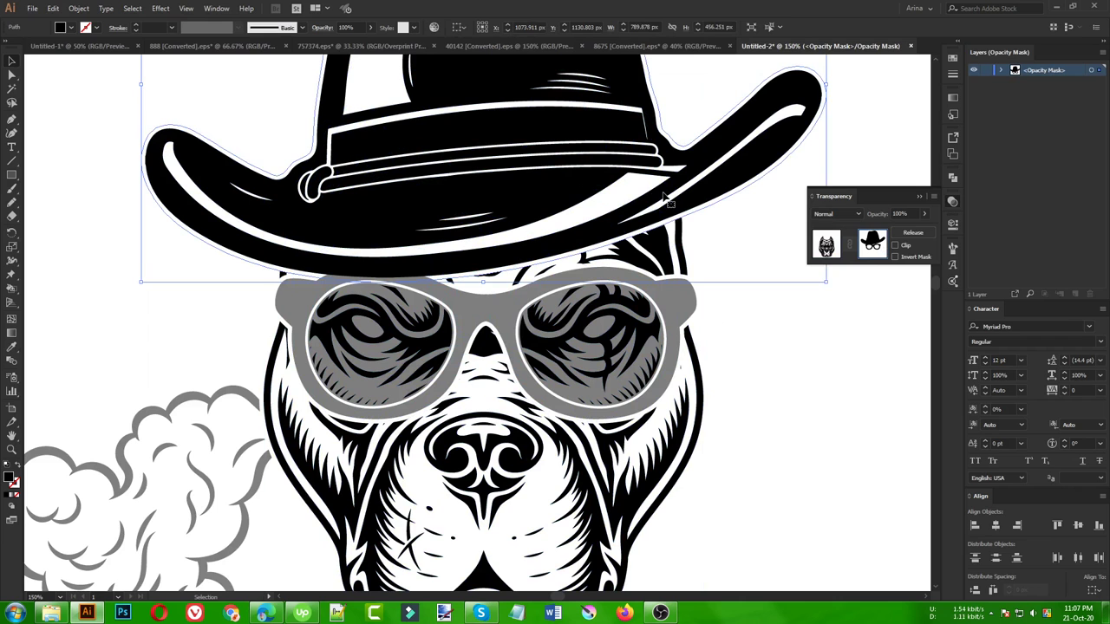
{"action": "key", "text": "a"}
{"action": "key", "text": "v"}
{"action": "left_click", "coordinate": [827, 245]}
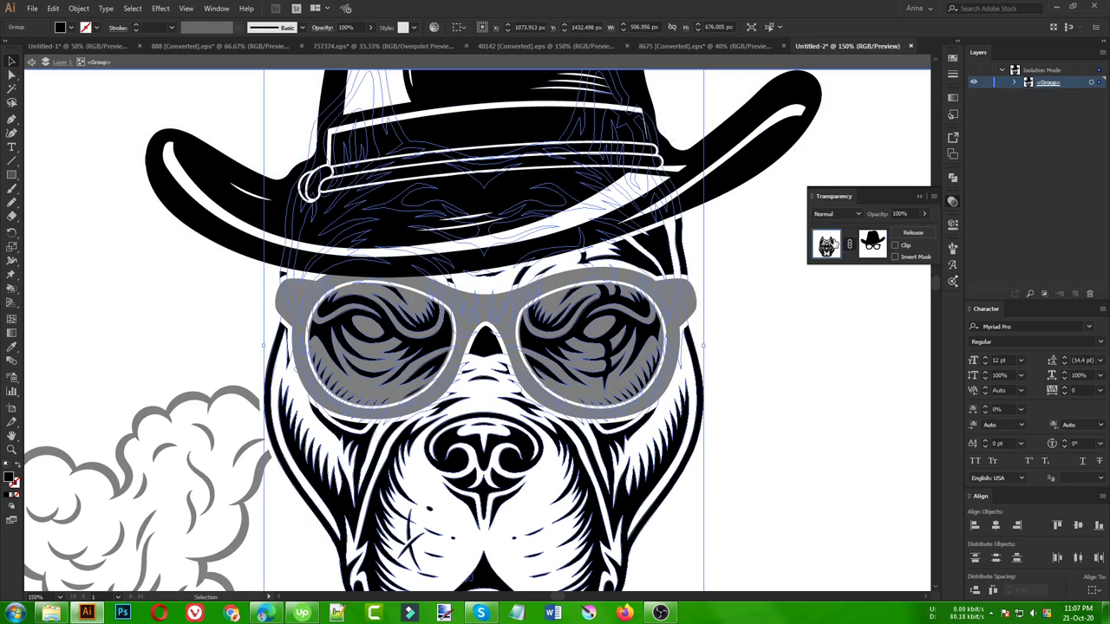
{"action": "double_click", "coordinate": [793, 337]}
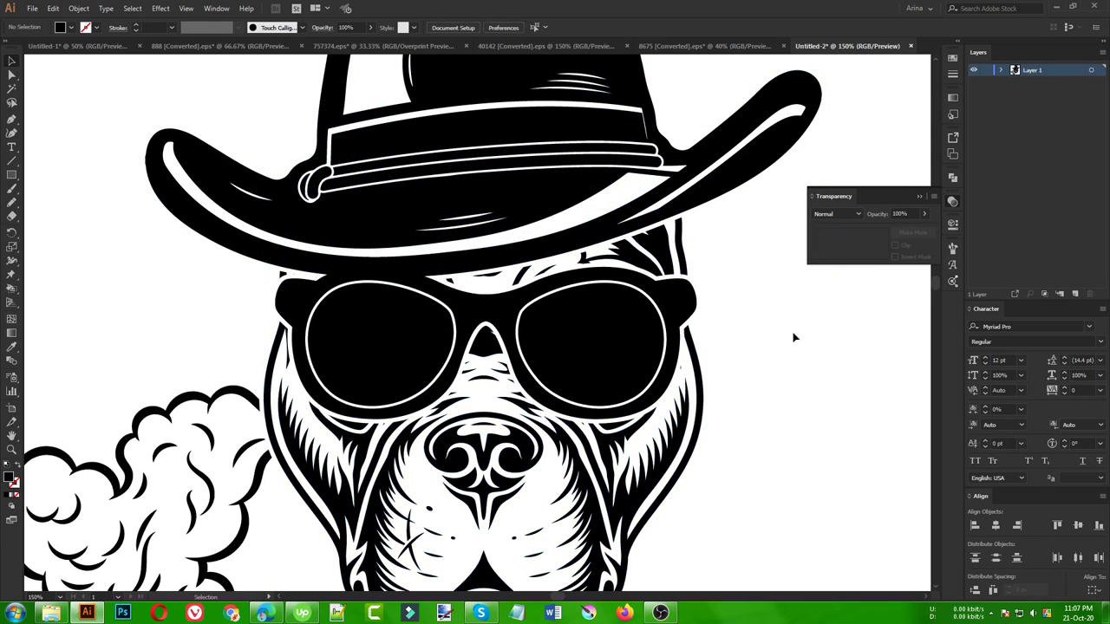
Step: Give the sunglasses an unclipped opacity mask with the pasted hat shape, then zoom out
{"action": "left_click", "coordinate": [685, 310]}
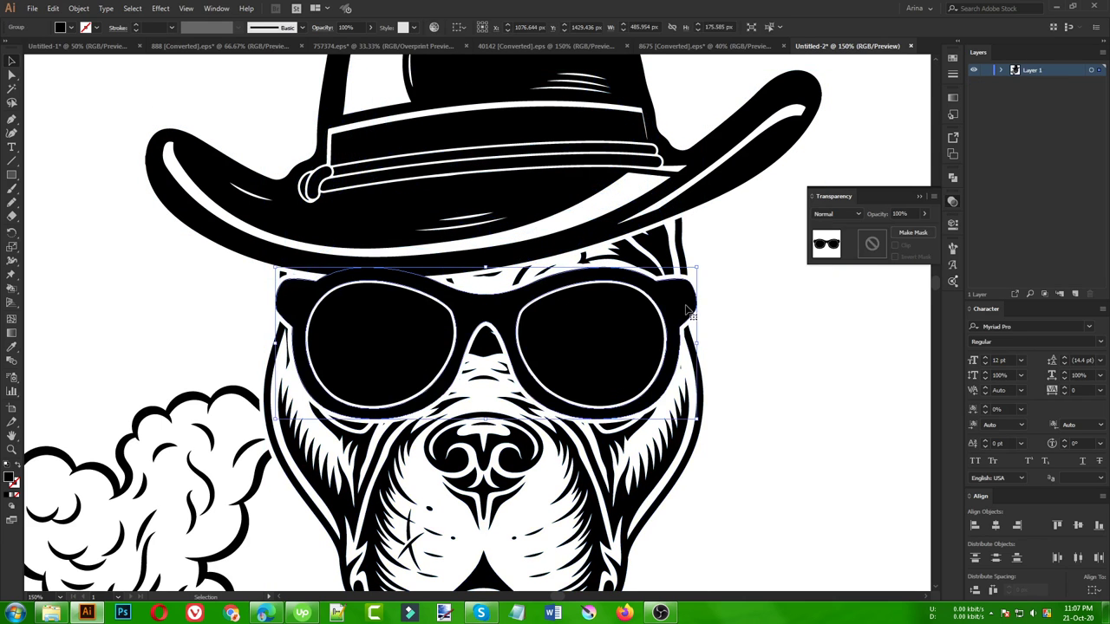
{"action": "left_click", "coordinate": [871, 248]}
{"action": "left_click", "coordinate": [895, 245]}
{"action": "key", "text": "ctrl+f"}
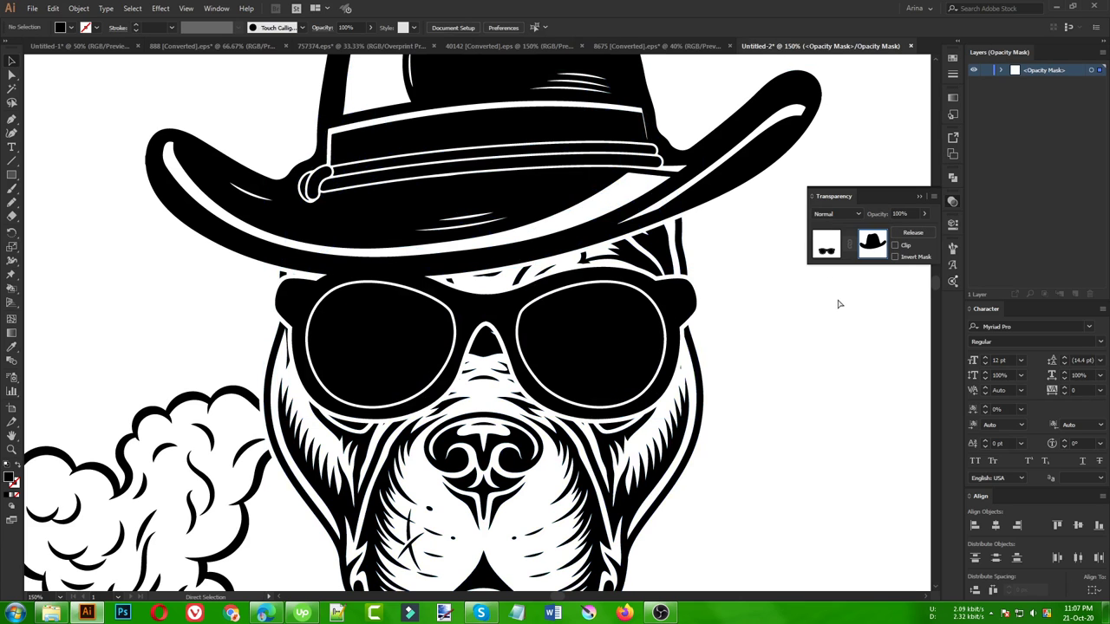
{"action": "left_click", "coordinate": [836, 299]}
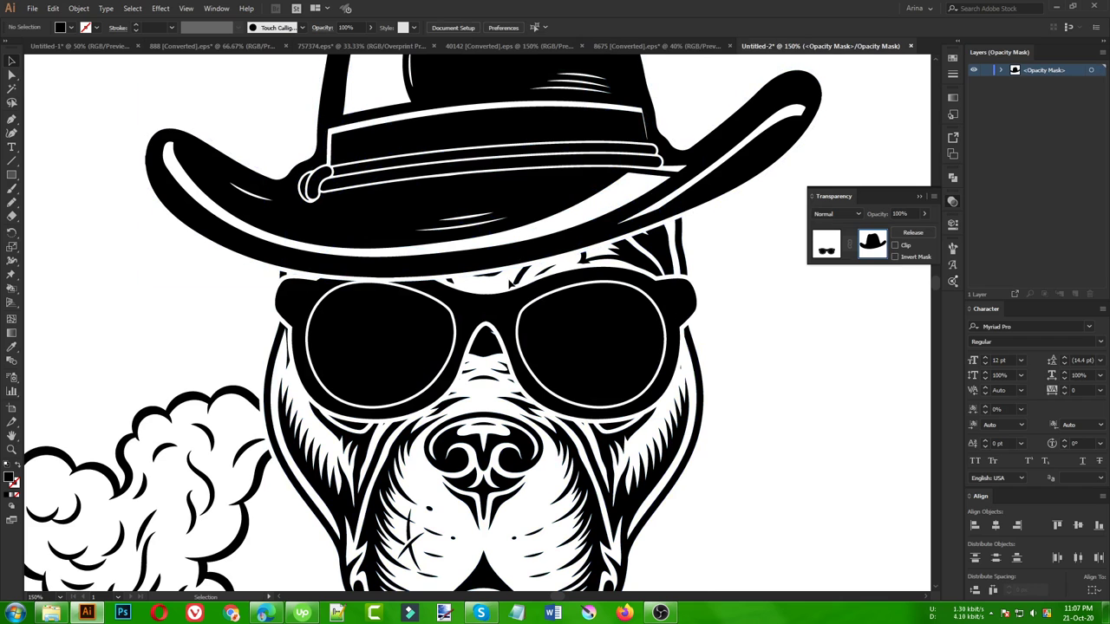
{"action": "left_click", "coordinate": [828, 247]}
{"action": "left_click", "coordinate": [822, 355]}
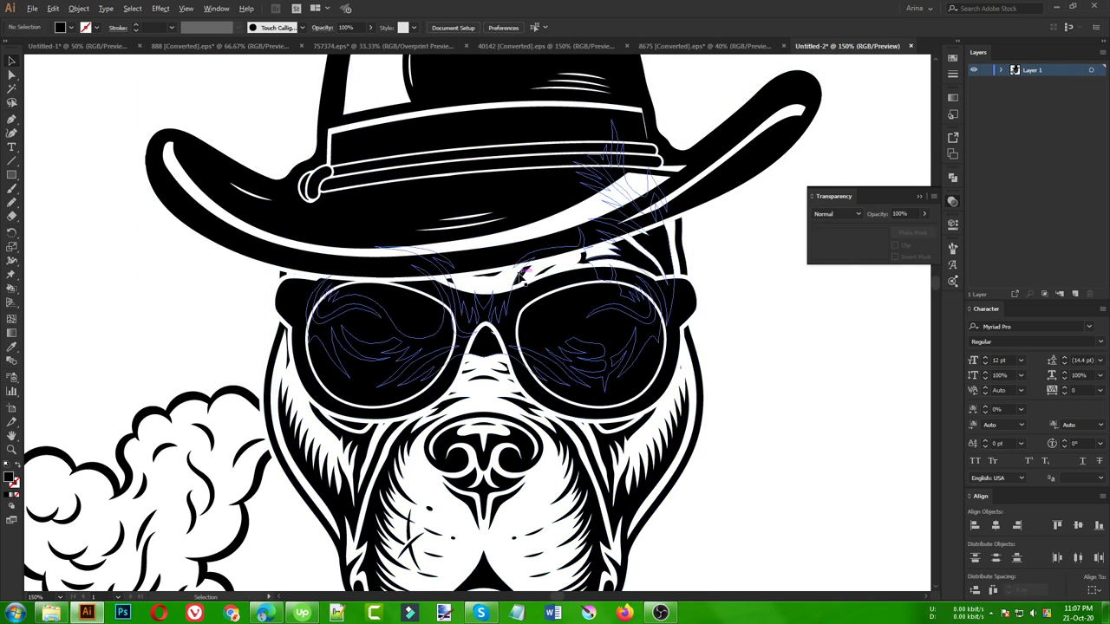
{"action": "key", "text": "ctrl+minus"}
{"action": "scroll", "coordinate": [288, 299], "scroll_direction": "down", "scroll_amount": 1, "text": "alt"}
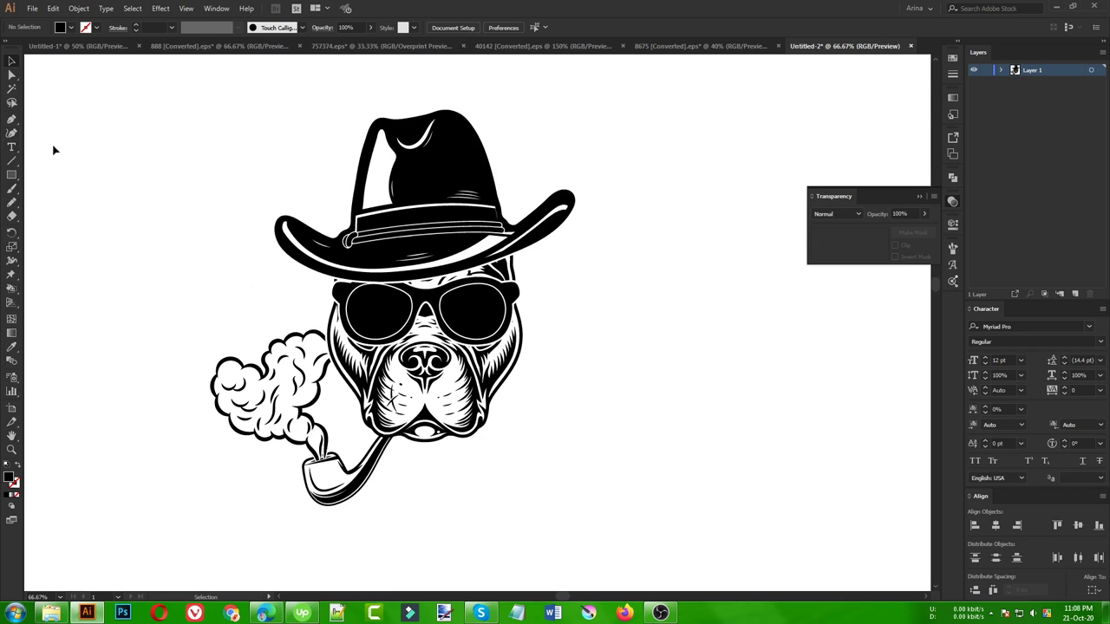
Step: Show rulers and place vertical guides at the hat brim's right tip and left smoke
{"action": "key", "text": "ctrl+r"}
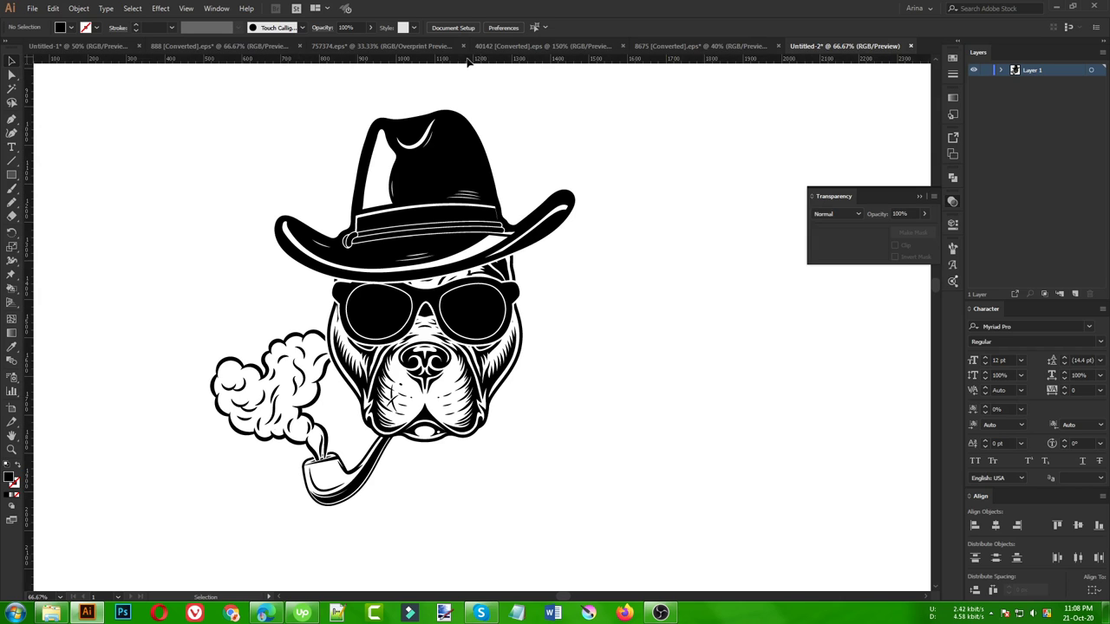
{"action": "left_click_drag", "start_coordinate": [562, 64], "coordinate": [578, 225]}
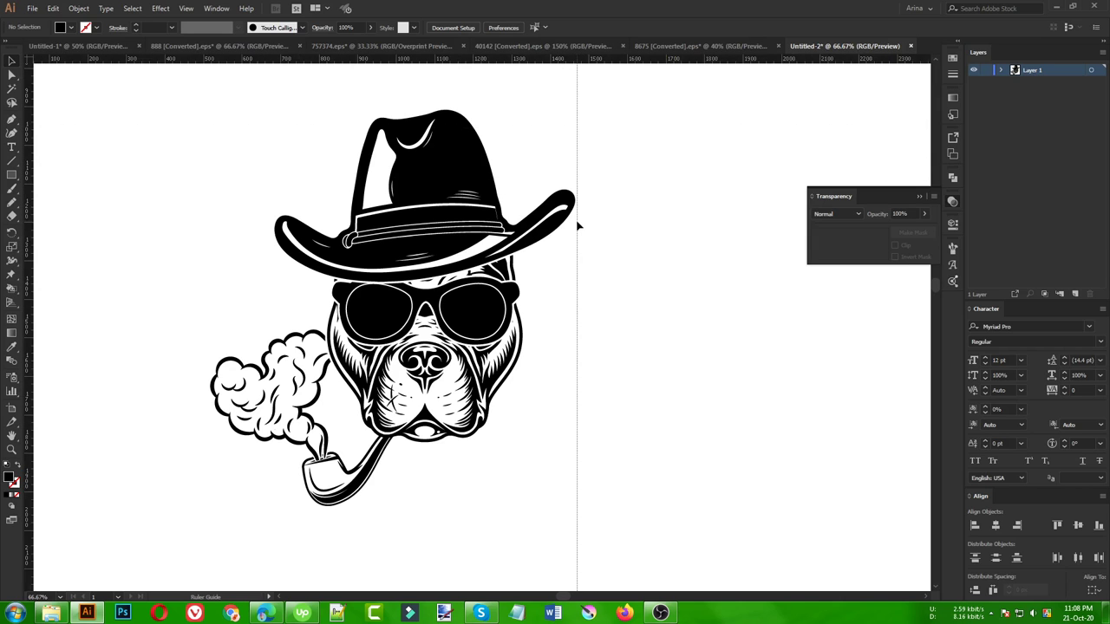
{"action": "left_click_drag", "start_coordinate": [577, 266], "coordinate": [240, 285]}
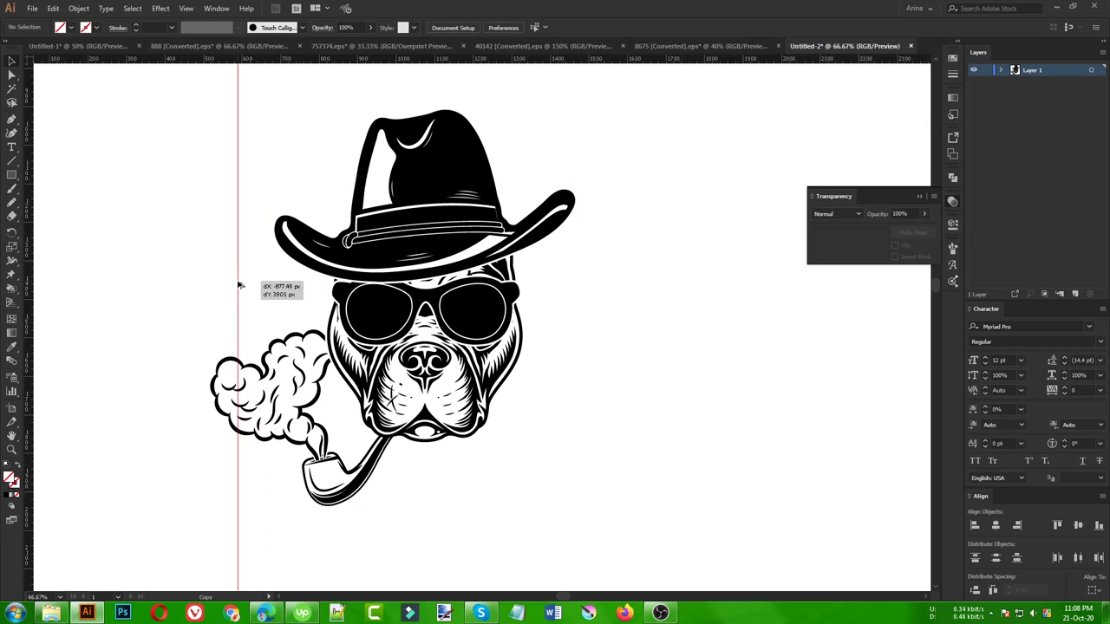
{"action": "left_click_drag", "start_coordinate": [240, 285], "coordinate": [235, 287]}
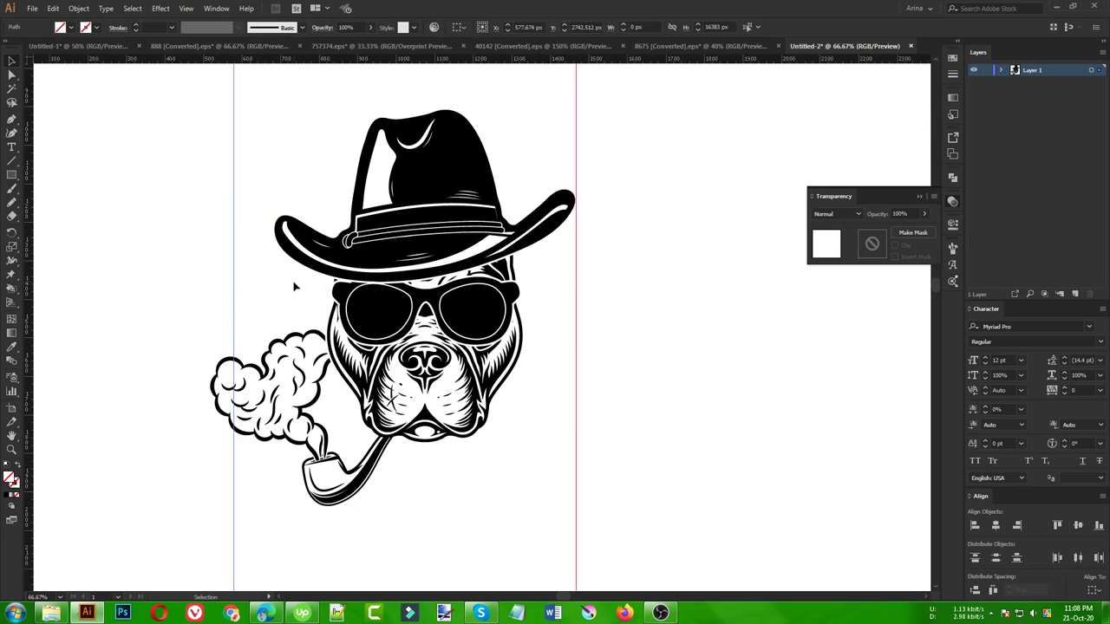
{"action": "left_click", "coordinate": [633, 353]}
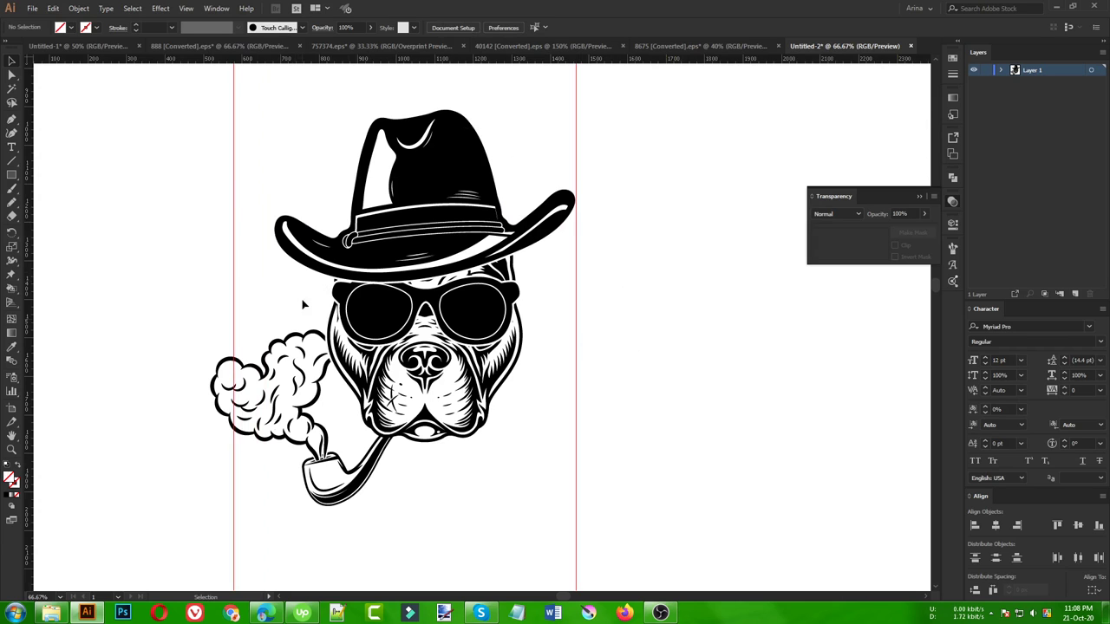
{"action": "scroll", "coordinate": [511, 461], "scroll_direction": "down", "scroll_amount": 3}
{"action": "scroll", "coordinate": [512, 461], "scroll_direction": "up", "scroll_amount": 1}
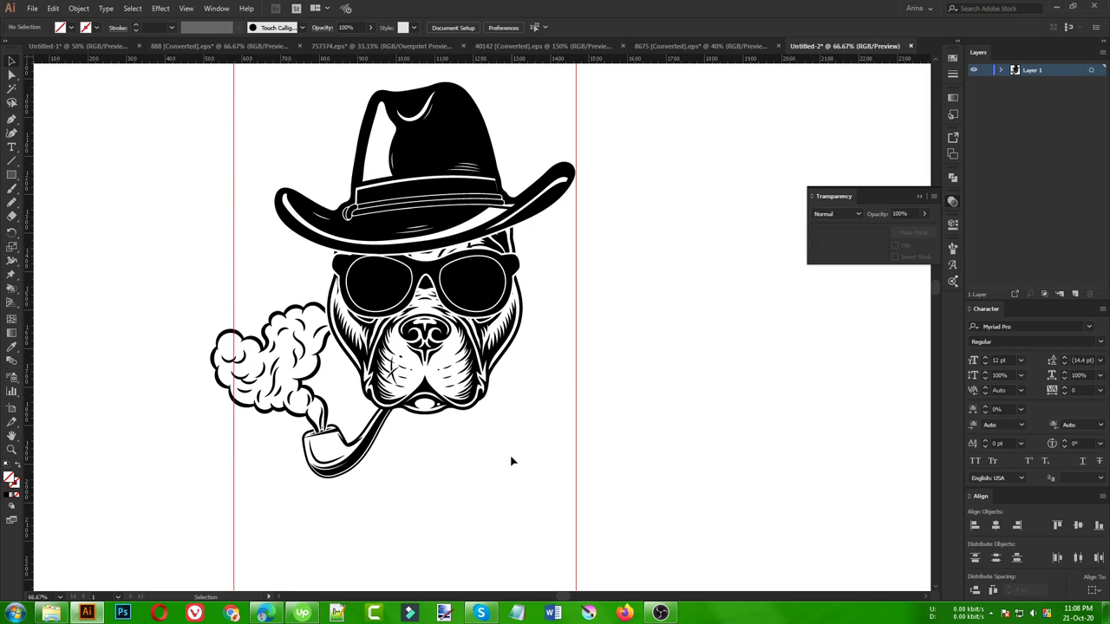
Step: Type DETECTIVE below the logo, enlarge it, and duplicate it under the pipe
{"action": "left_click", "coordinate": [11, 151]}
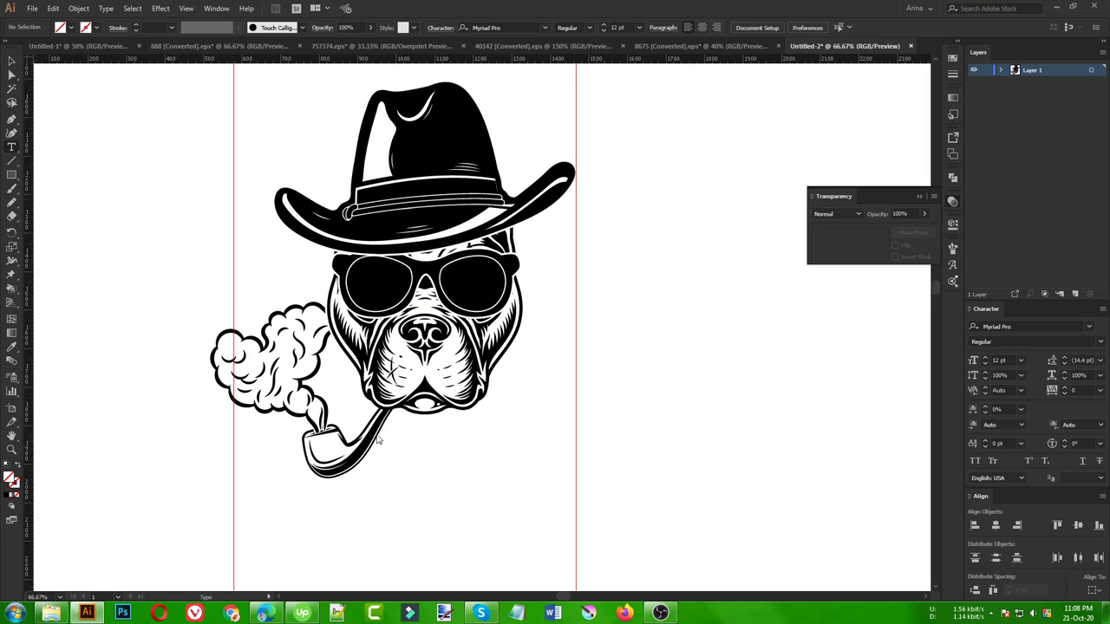
{"action": "scroll", "coordinate": [347, 439], "scroll_direction": "down", "scroll_amount": 8}
{"action": "left_click", "coordinate": [262, 459]}
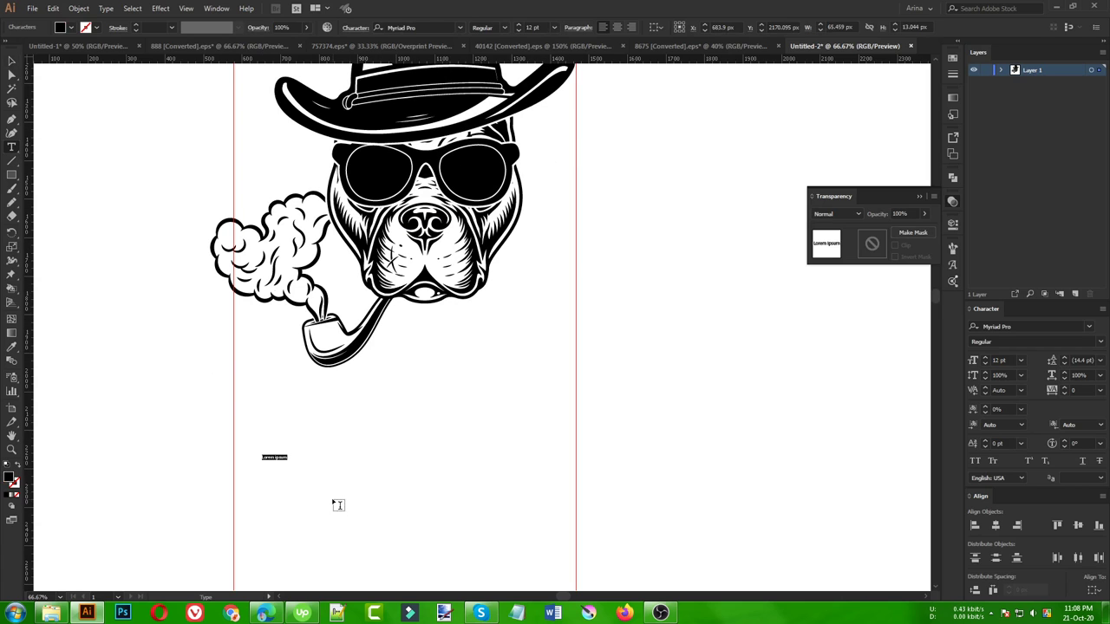
{"action": "type", "text": "DETECTIVE"}
{"action": "left_click", "coordinate": [13, 61]}
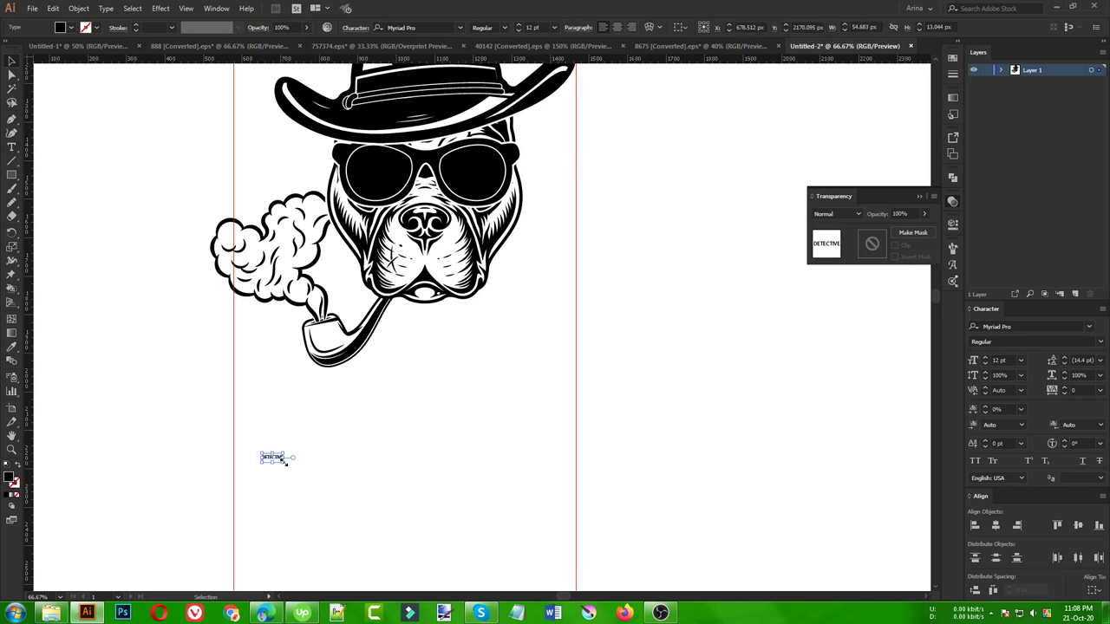
{"action": "left_click_drag", "start_coordinate": [284, 462], "coordinate": [494, 529]}
{"action": "mouse_move", "coordinate": [430, 497]}
{"action": "left_mouse_down"}
{"action": "mouse_move", "coordinate": [524, 373]}
{"action": "mouse_move", "coordinate": [507, 375]}
{"action": "mouse_move", "coordinate": [476, 447]}
{"action": "left_mouse_up"}
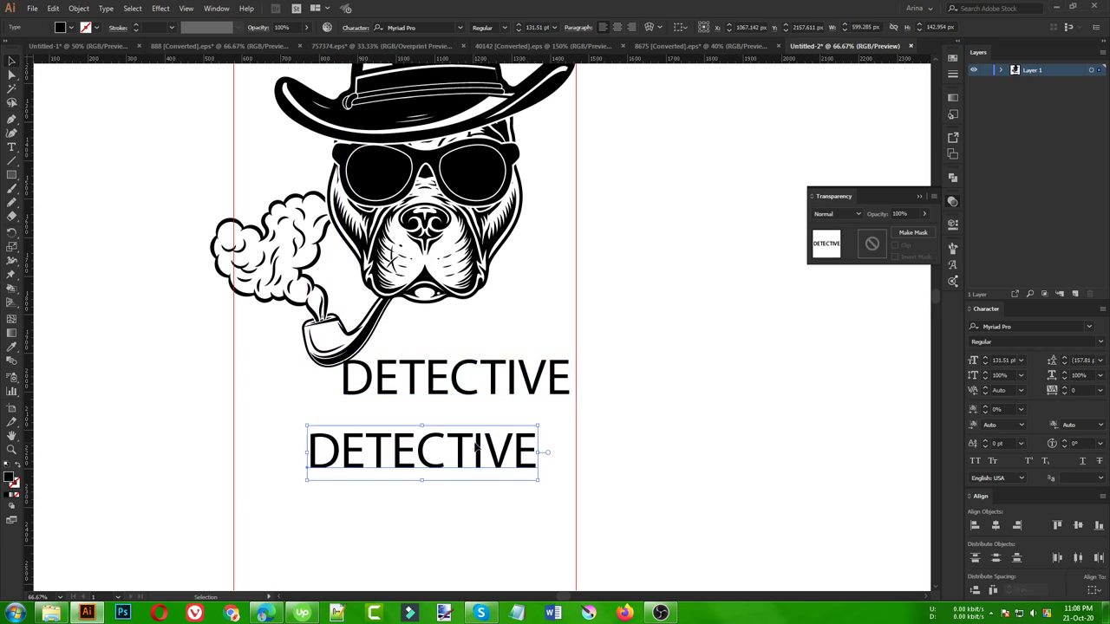
Step: Retype the duplicated text as PITBULL and select both words
{"action": "double_click", "coordinate": [476, 446]}
{"action": "type", "text": "P"}
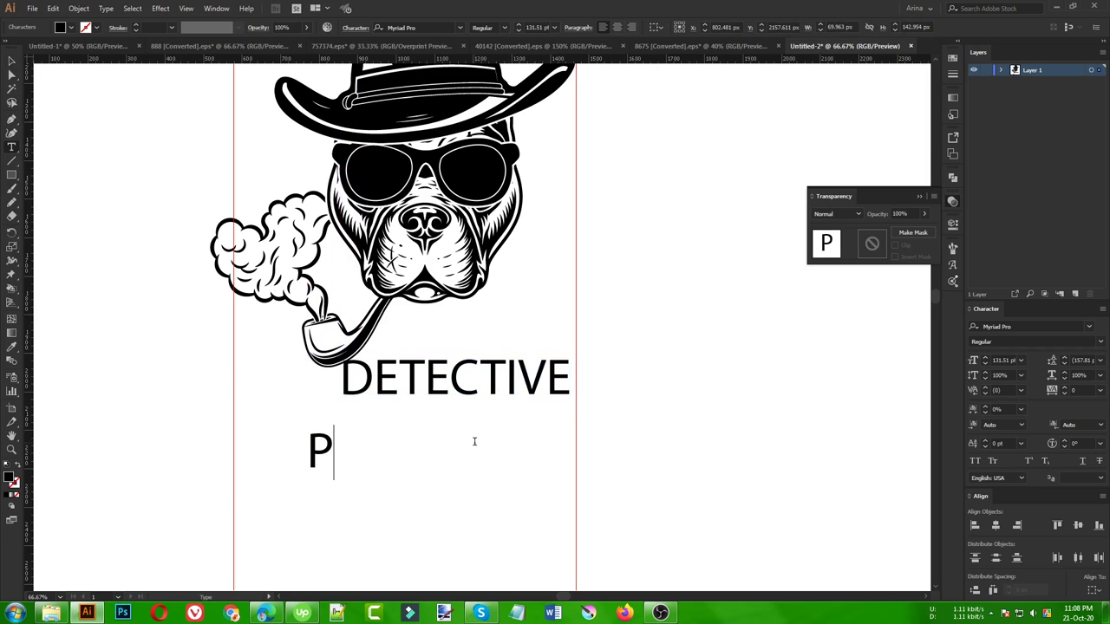
{"action": "type", "text": "ITBUL"}
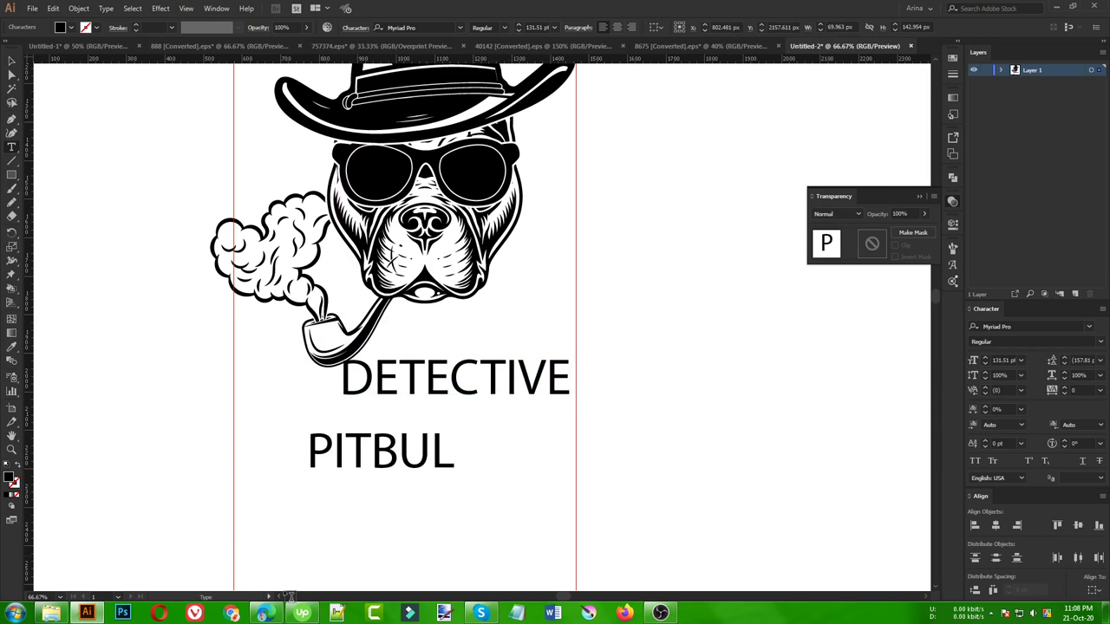
{"action": "left_click", "coordinate": [266, 613]}
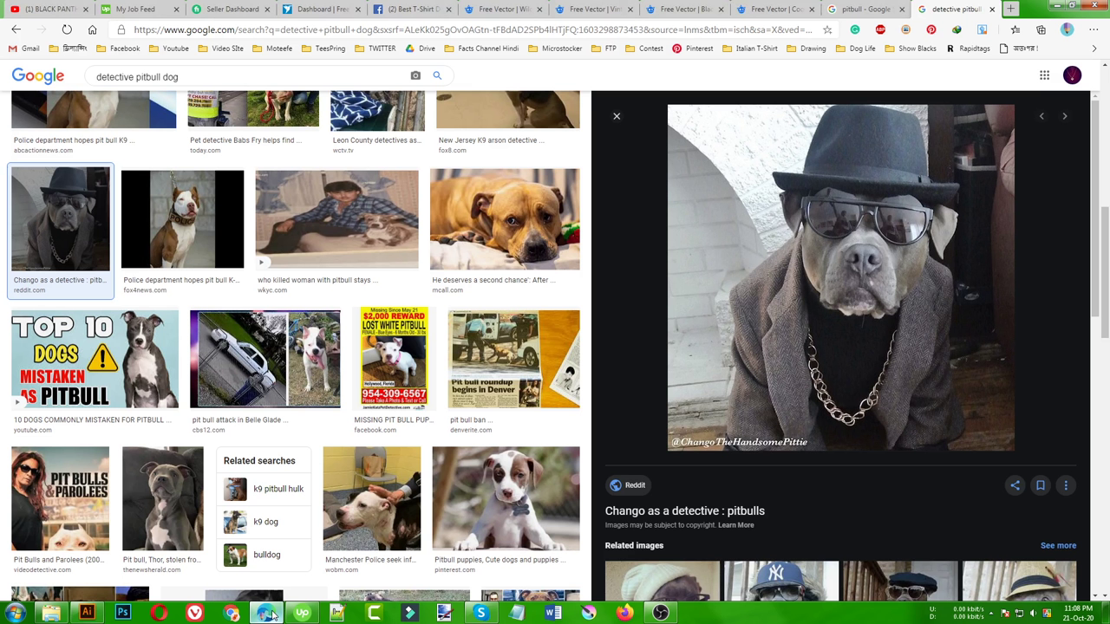
{"action": "left_click", "coordinate": [272, 613]}
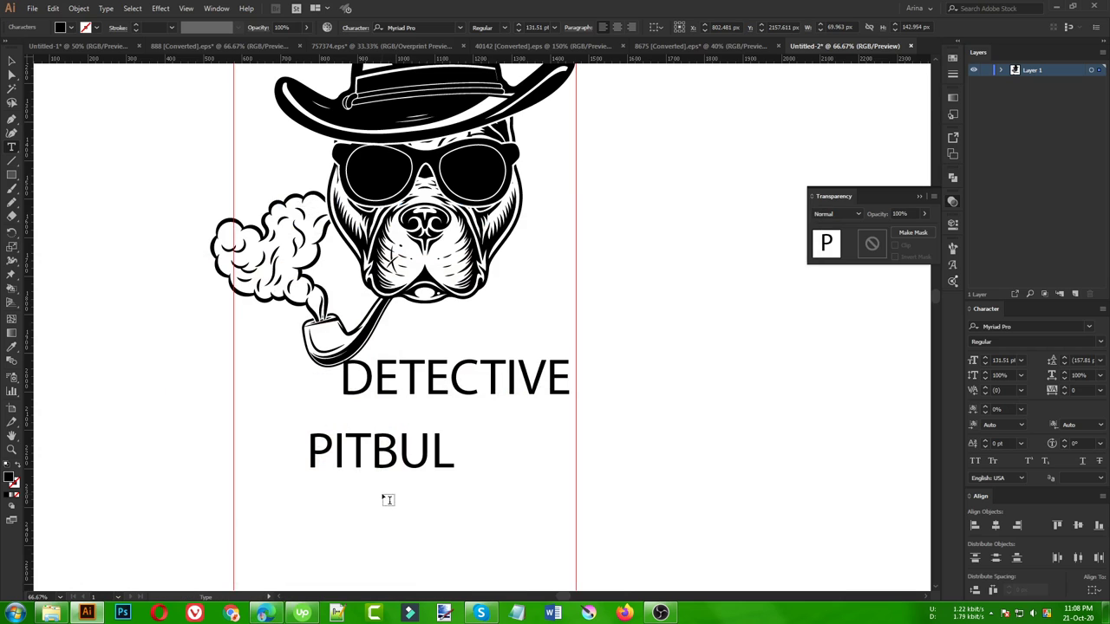
{"action": "type", "text": "S"}
{"action": "key", "text": "BackSpace"}
{"action": "type", "text": "L"}
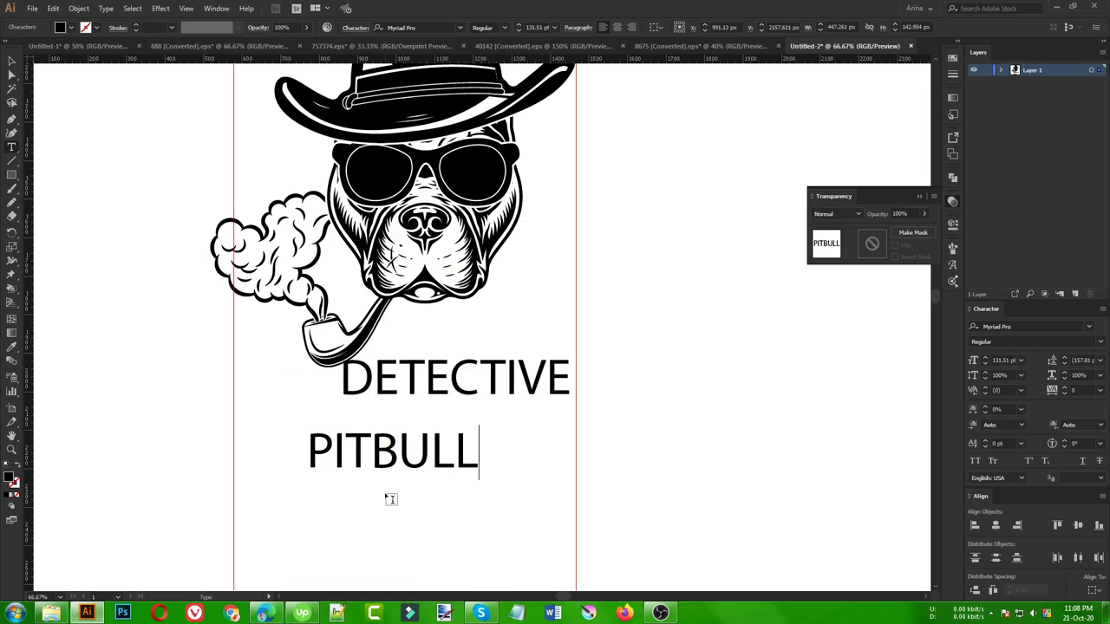
{"action": "key", "text": "Escape"}
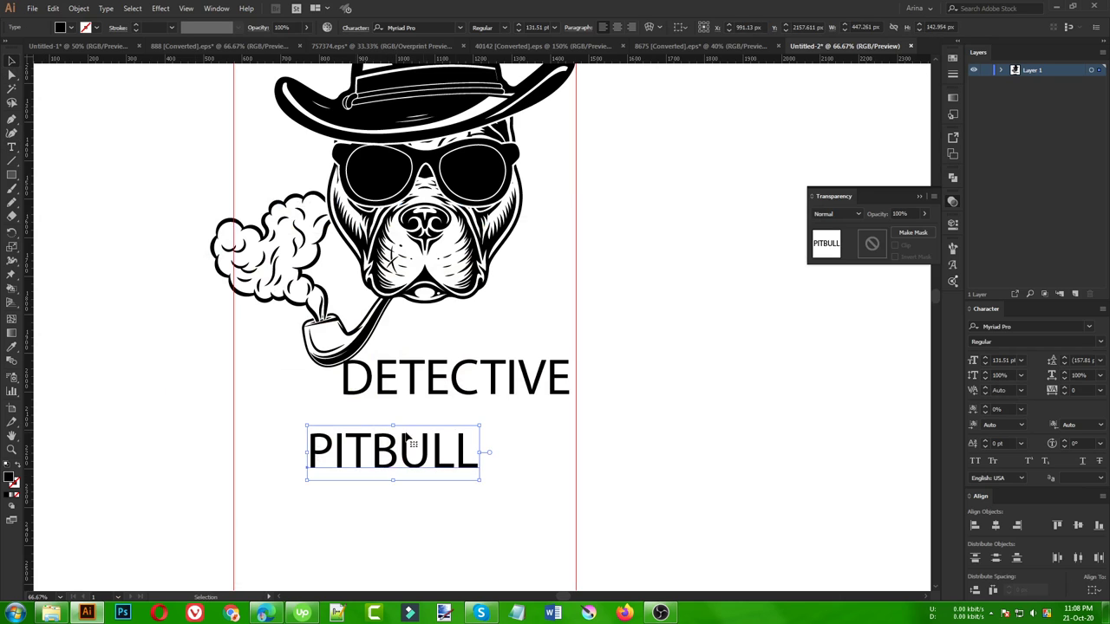
{"action": "left_click", "coordinate": [466, 394], "text": "shift"}
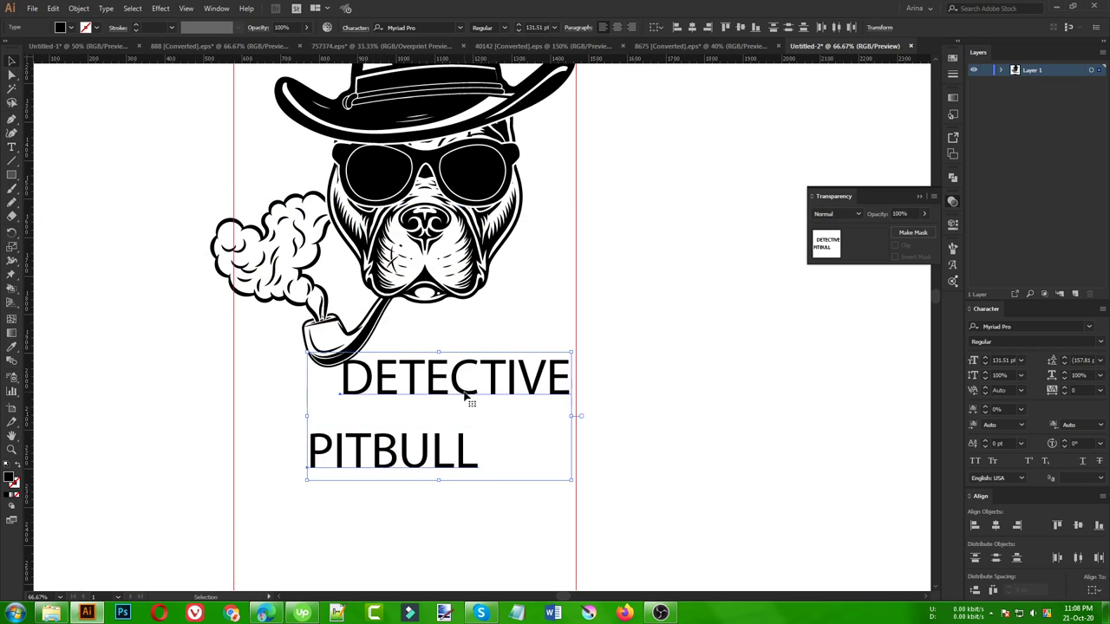
Step: Set both words in Geared Slab Bold and convert them to outlines
{"action": "left_click", "coordinate": [423, 28]}
{"action": "type", "text": "g"}
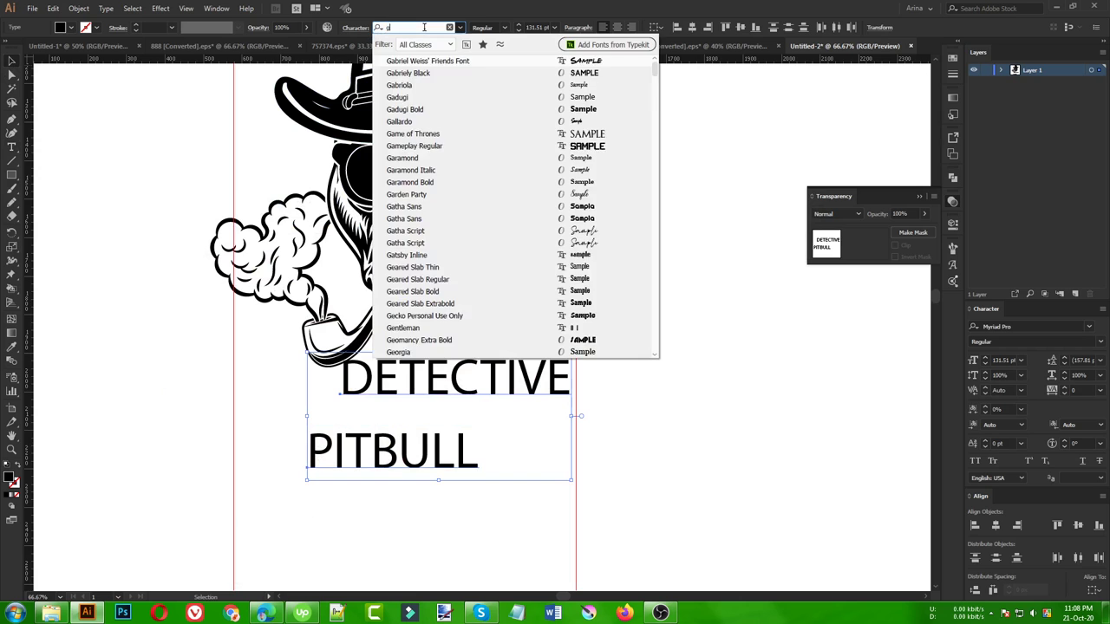
{"action": "type", "text": "e"}
{"action": "left_click", "coordinate": [429, 87]}
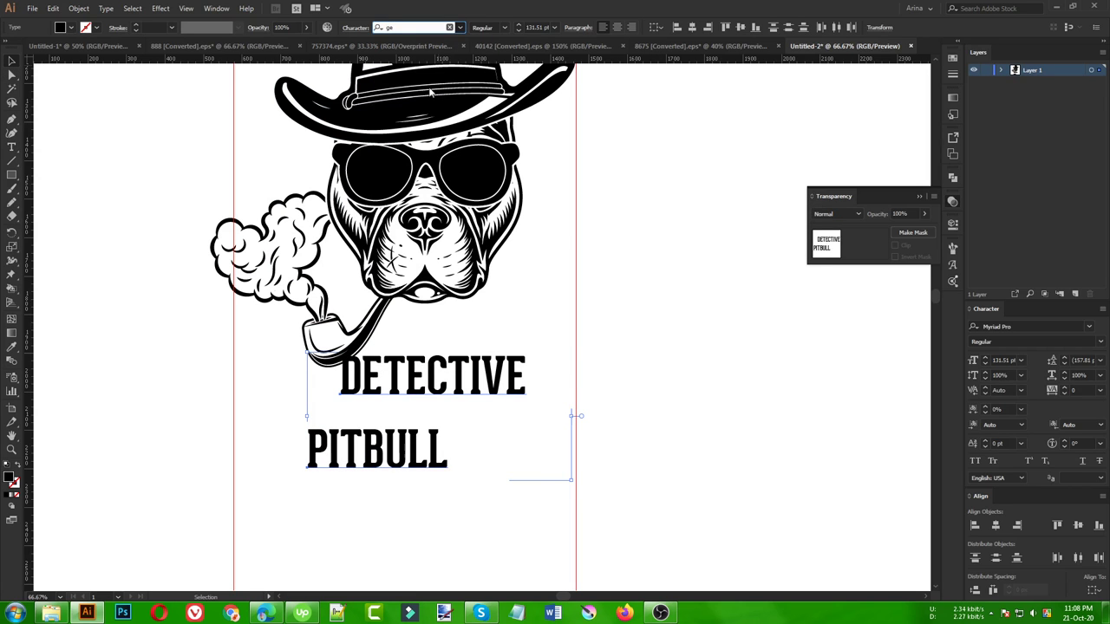
{"action": "left_click", "coordinate": [455, 520]}
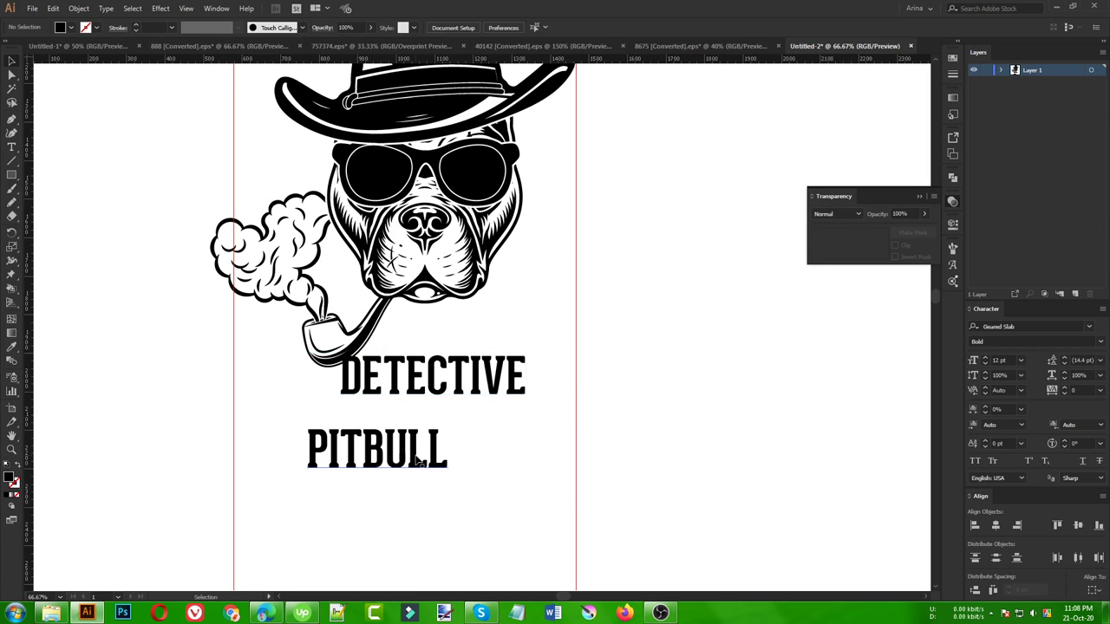
{"action": "left_click", "coordinate": [417, 463]}
{"action": "left_click", "coordinate": [457, 386], "text": "shift"}
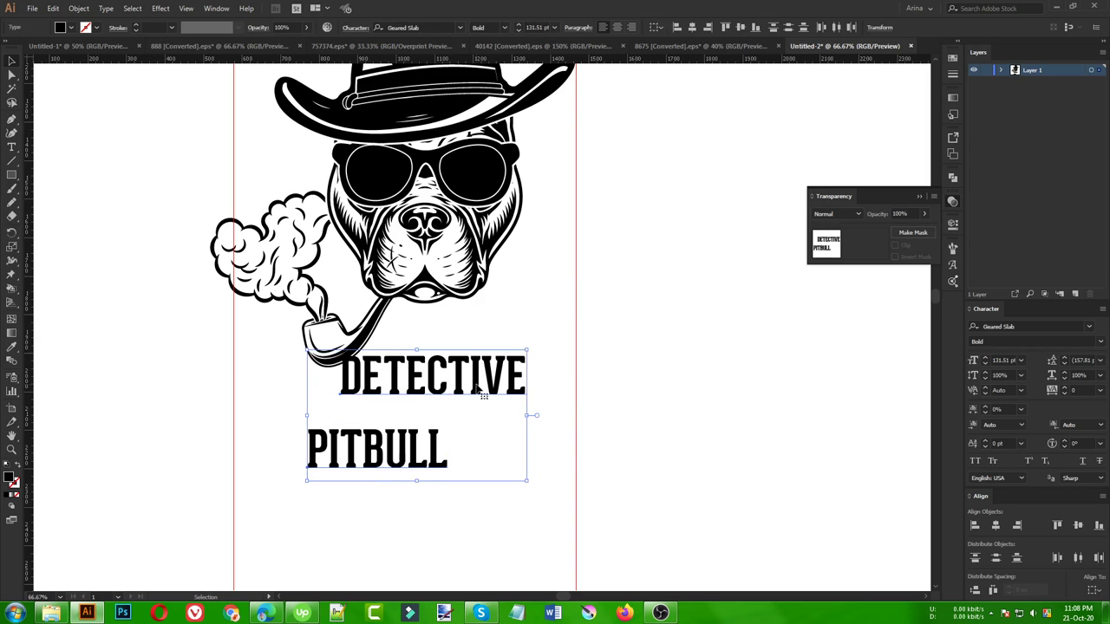
{"action": "right_click", "coordinate": [479, 394]}
{"action": "left_click", "coordinate": [520, 244]}
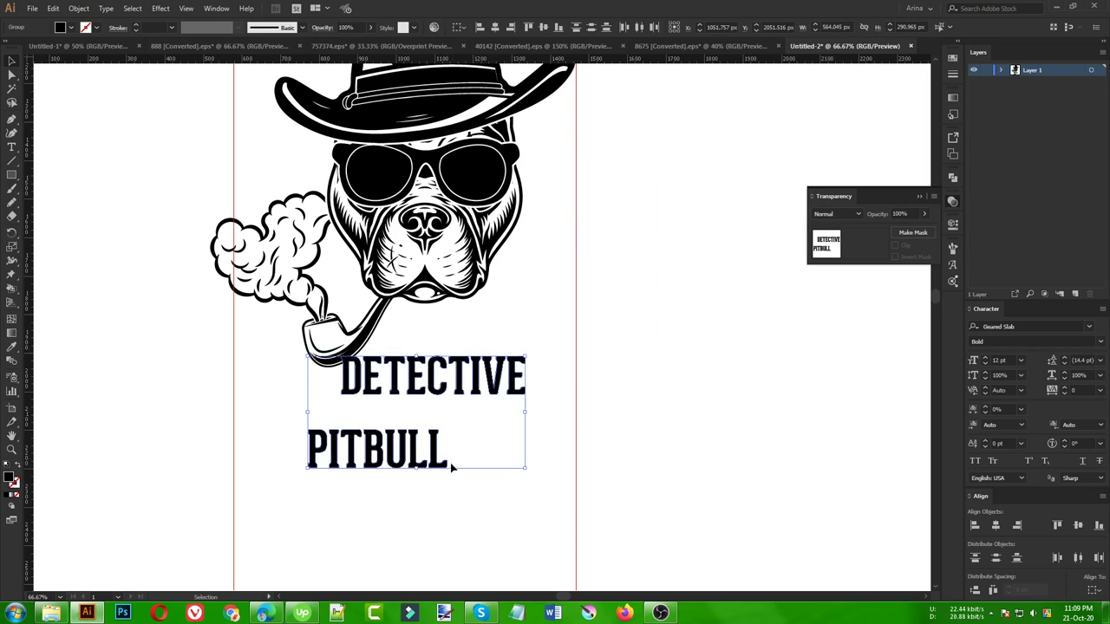
{"action": "left_click", "coordinate": [451, 468]}
Step: Stretch the PITBULL lettering to span between the two guides
{"action": "left_click", "coordinate": [434, 450]}
{"action": "left_click_drag", "start_coordinate": [447, 448], "coordinate": [575, 452]}
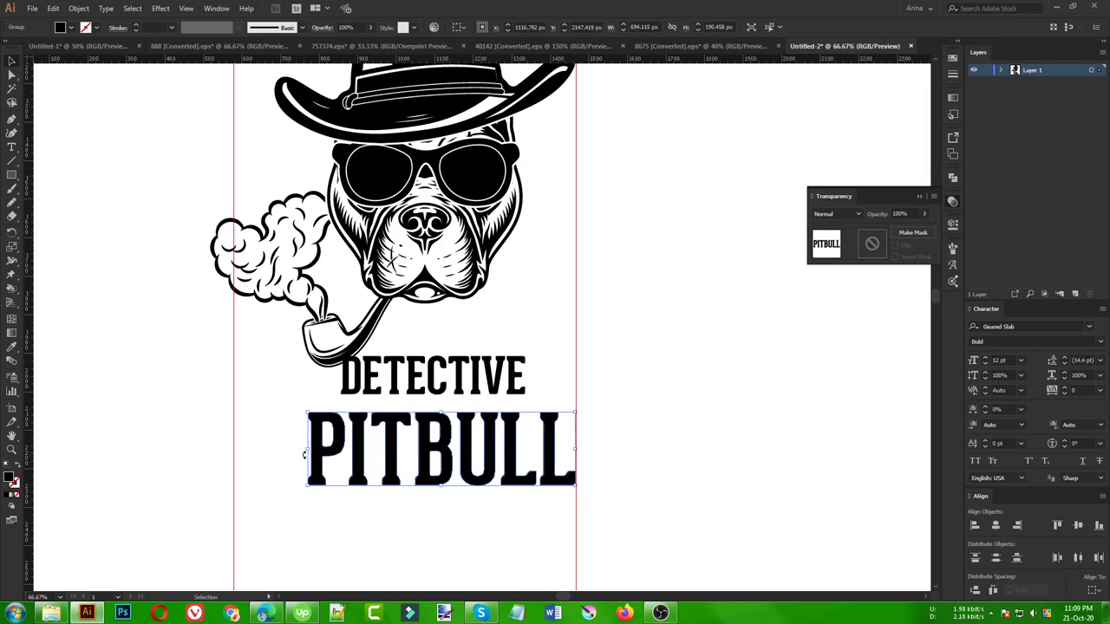
{"action": "left_click_drag", "start_coordinate": [305, 454], "coordinate": [234, 452]}
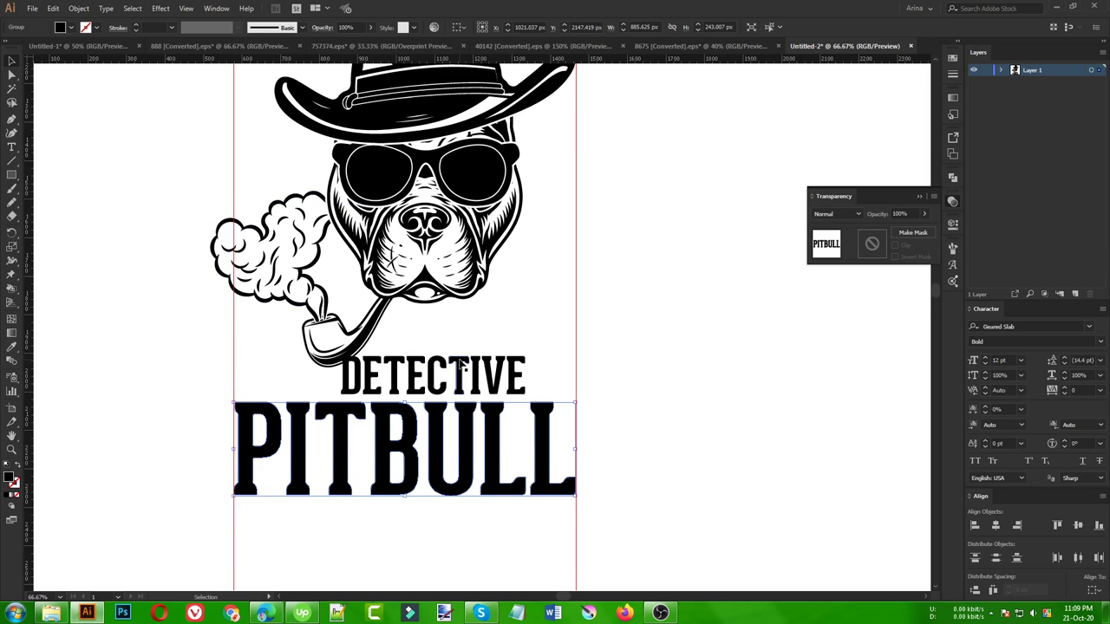
{"action": "scroll", "coordinate": [461, 365], "scroll_direction": "up", "scroll_amount": 2}
Step: Narrow DETECTIVE over PITBULL's right side and nudge both words up under the pipe
{"action": "left_click", "coordinate": [485, 449]}
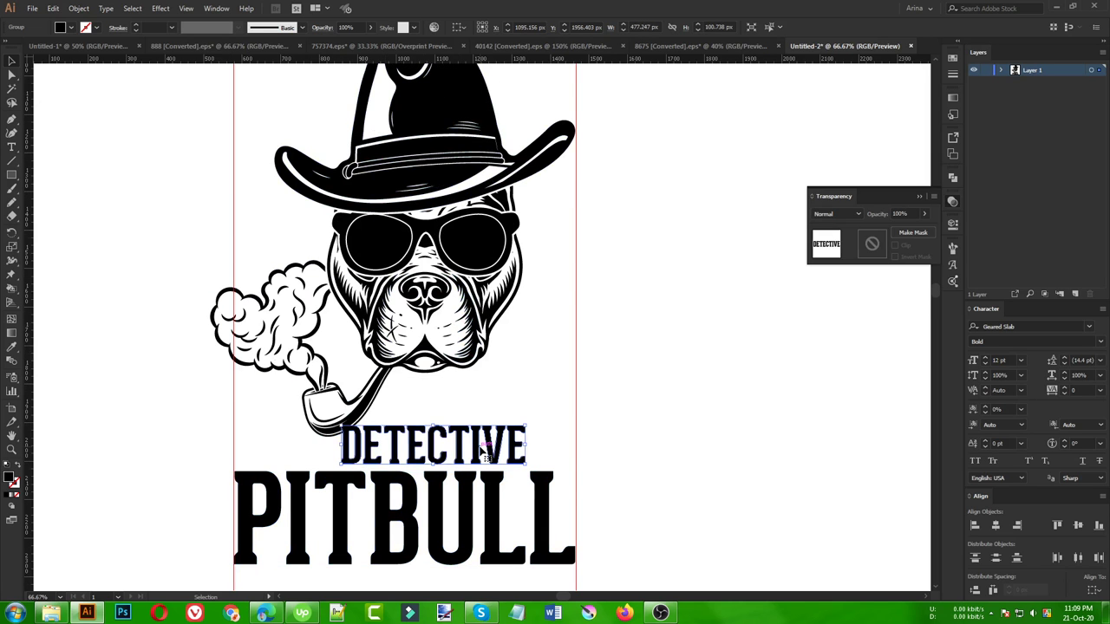
{"action": "left_click_drag", "start_coordinate": [525, 444], "coordinate": [577, 445]}
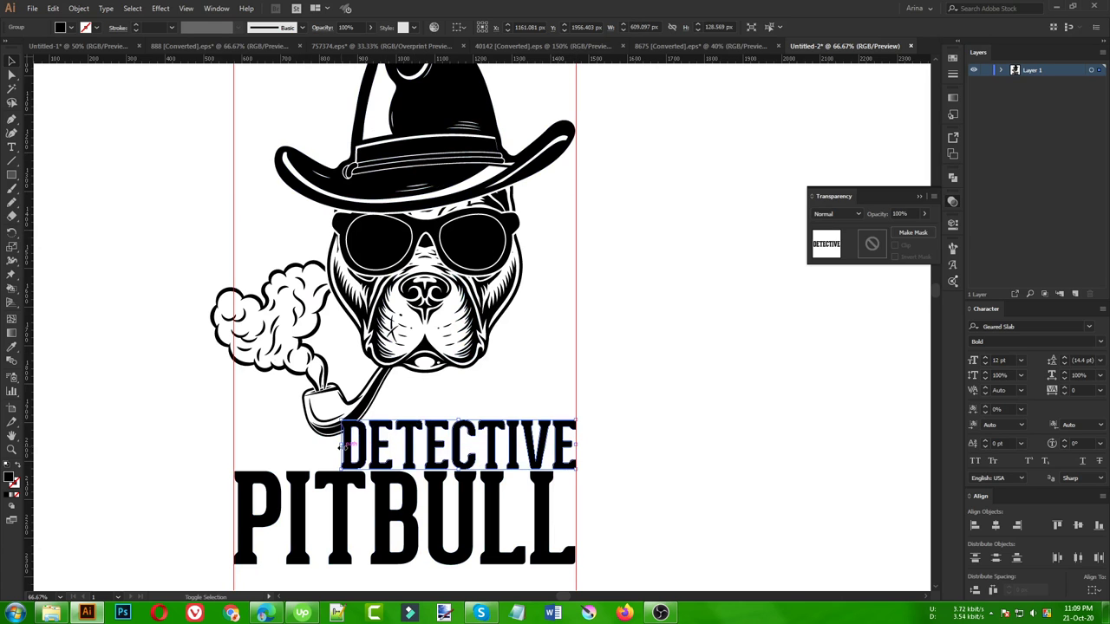
{"action": "mouse_move", "coordinate": [341, 444]}
{"action": "left_mouse_down"}
{"action": "mouse_move", "coordinate": [365, 445]}
{"action": "mouse_move", "coordinate": [376, 425]}
{"action": "left_mouse_up"}
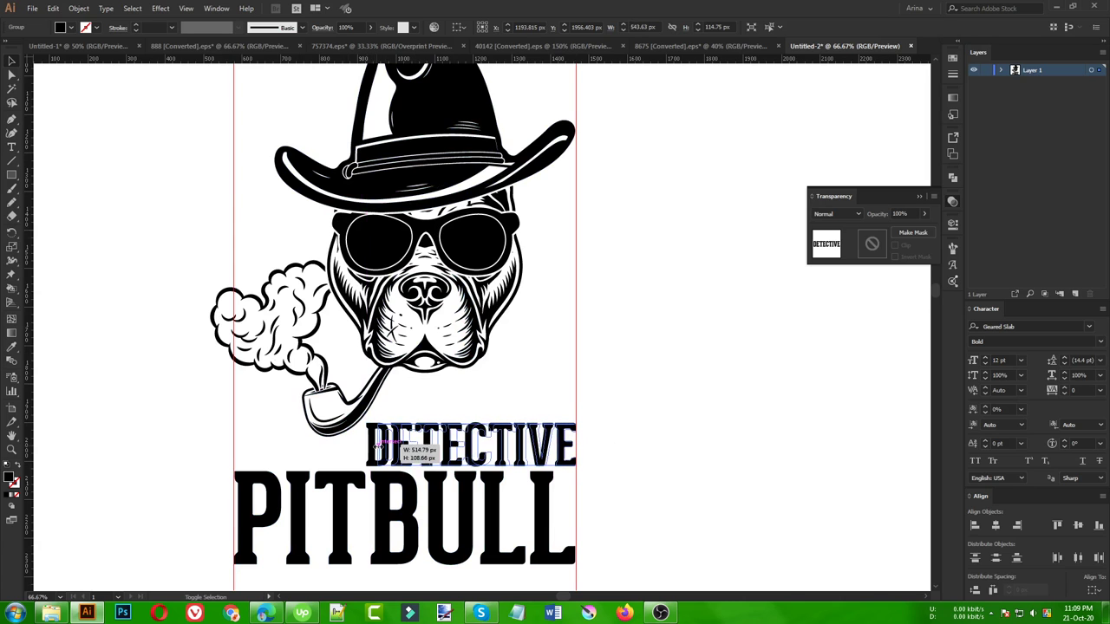
{"action": "left_click", "coordinate": [503, 485], "text": "shift"}
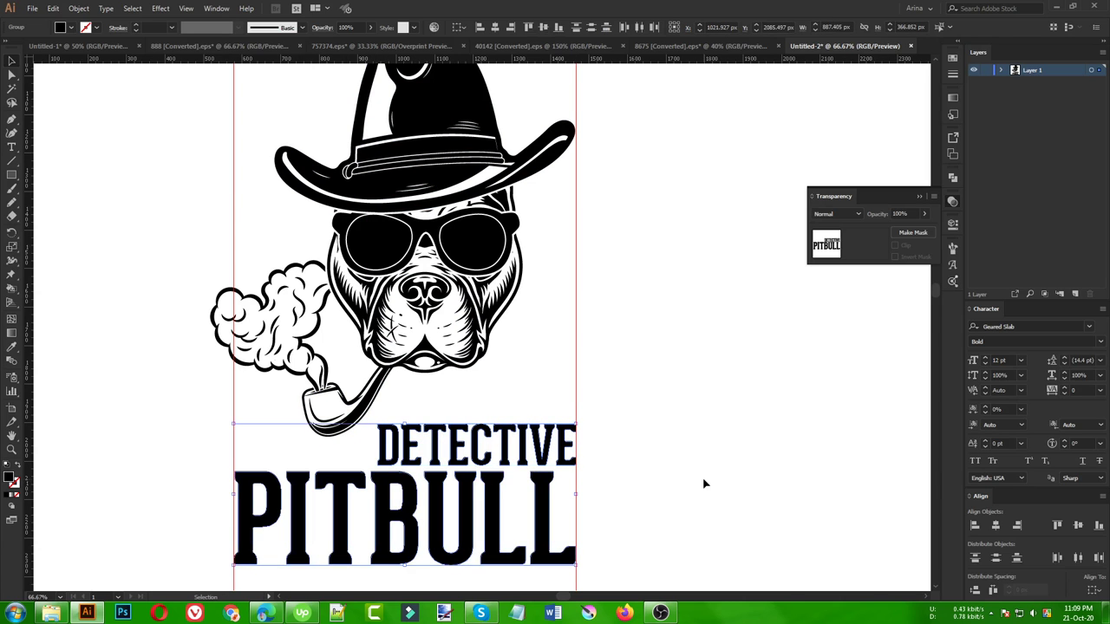
{"action": "key", "text": "Up"}
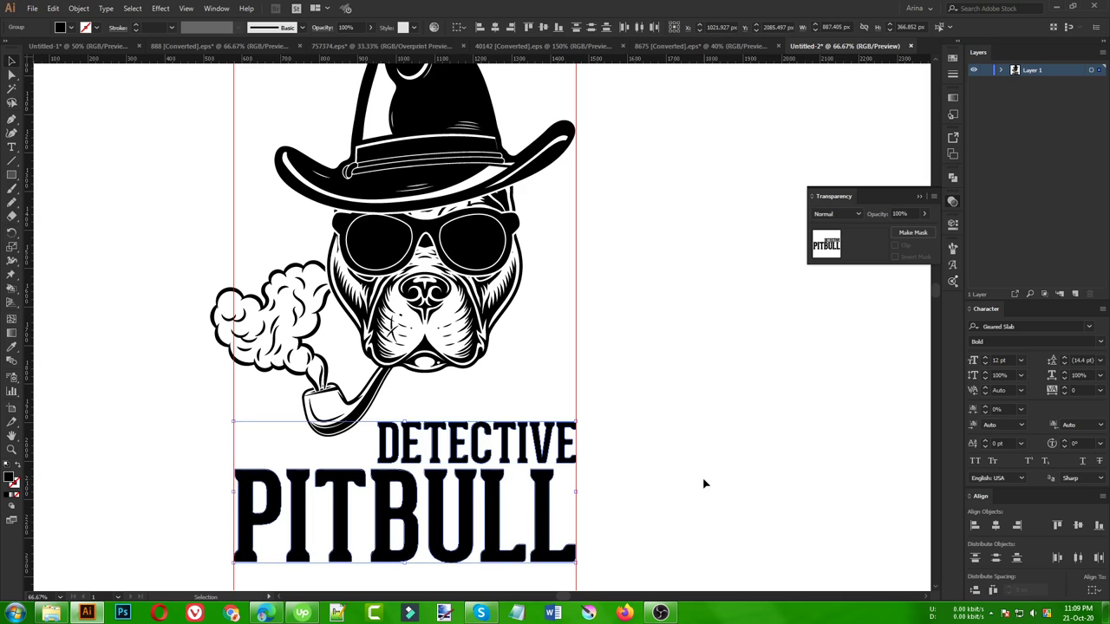
{"action": "key", "text": "Up"}
{"action": "key", "text": "Up"}
{"action": "key", "text": "Up"}
{"action": "key", "text": "Up"}
{"action": "key", "text": "Up"}
{"action": "key", "text": "Up"}
{"action": "key", "text": "Up"}
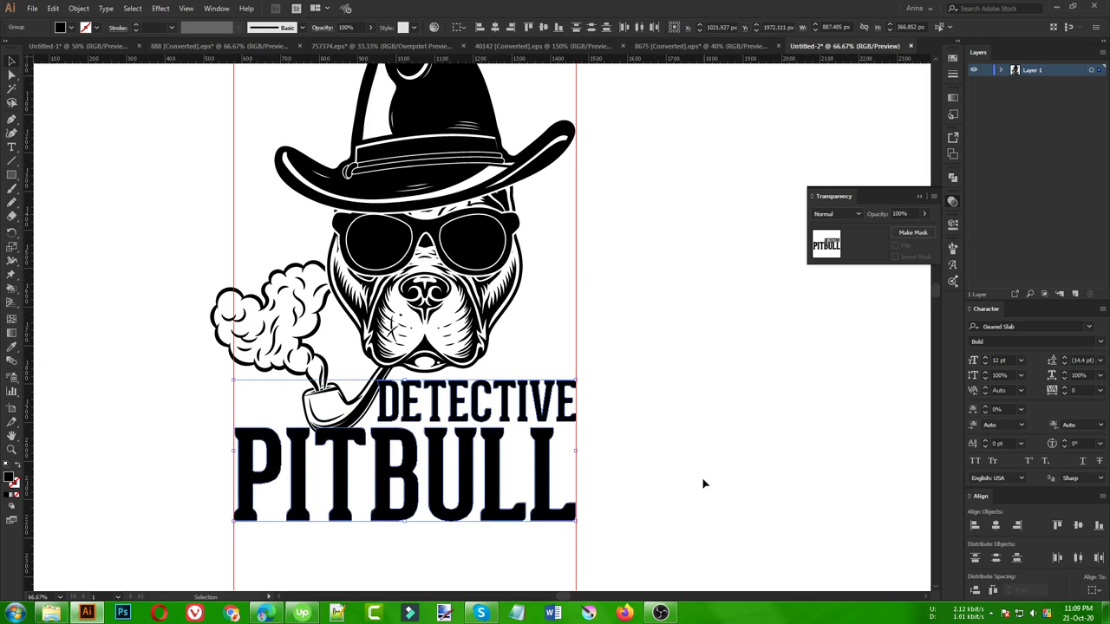
{"action": "key", "text": "Down"}
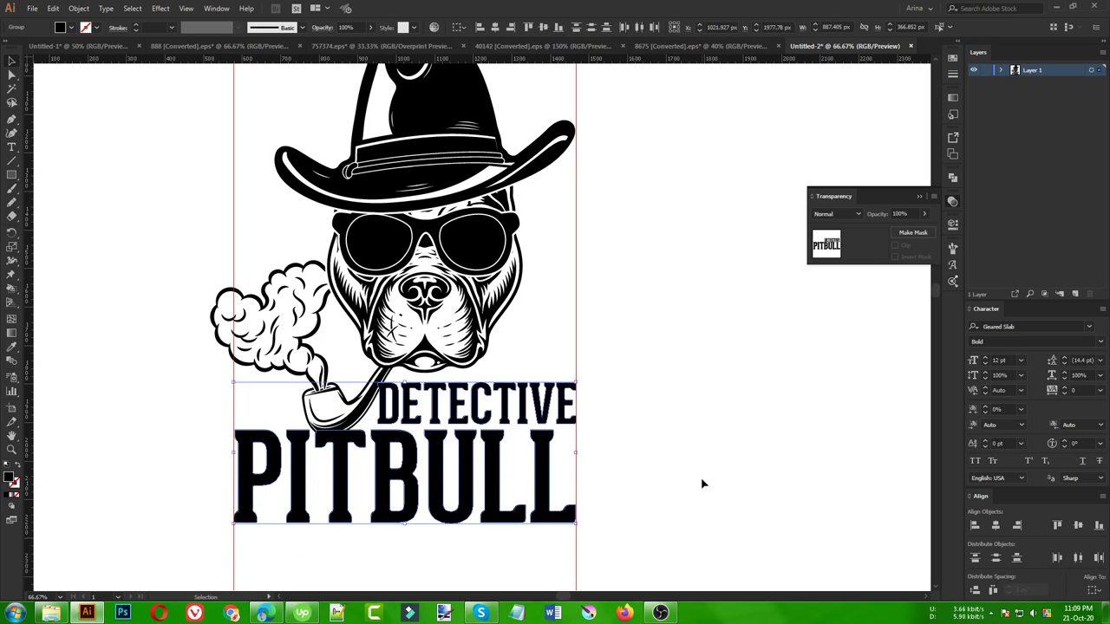
Step: Nudge the words down, then drag DETECTIVE slightly to the right and reselect it
{"action": "key", "text": "Down"}
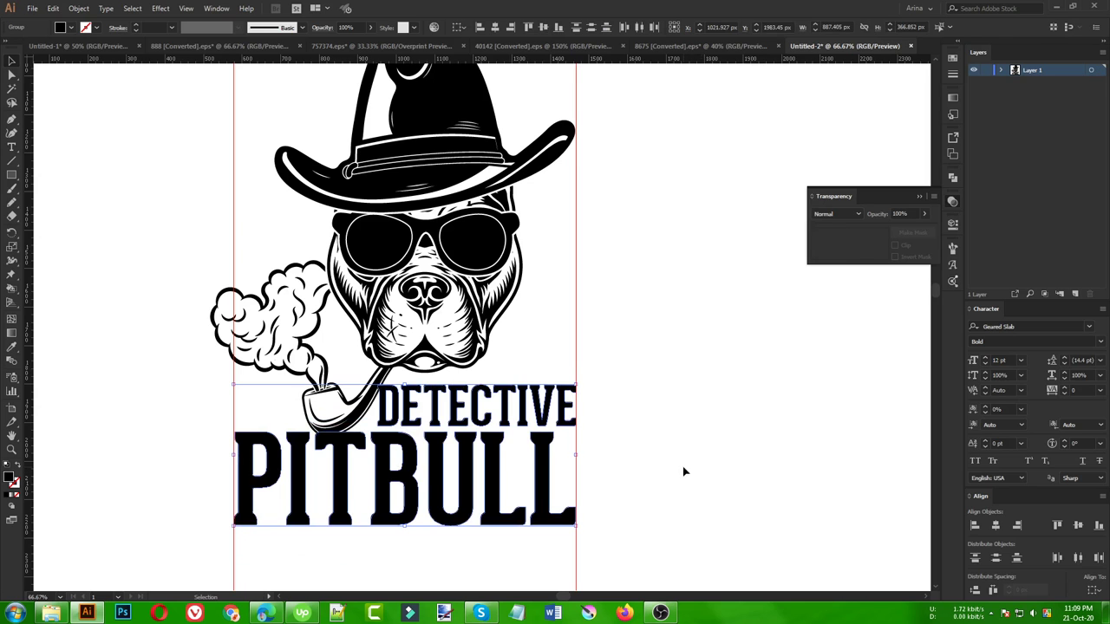
{"action": "left_click", "coordinate": [684, 472]}
{"action": "left_click", "coordinate": [388, 414]}
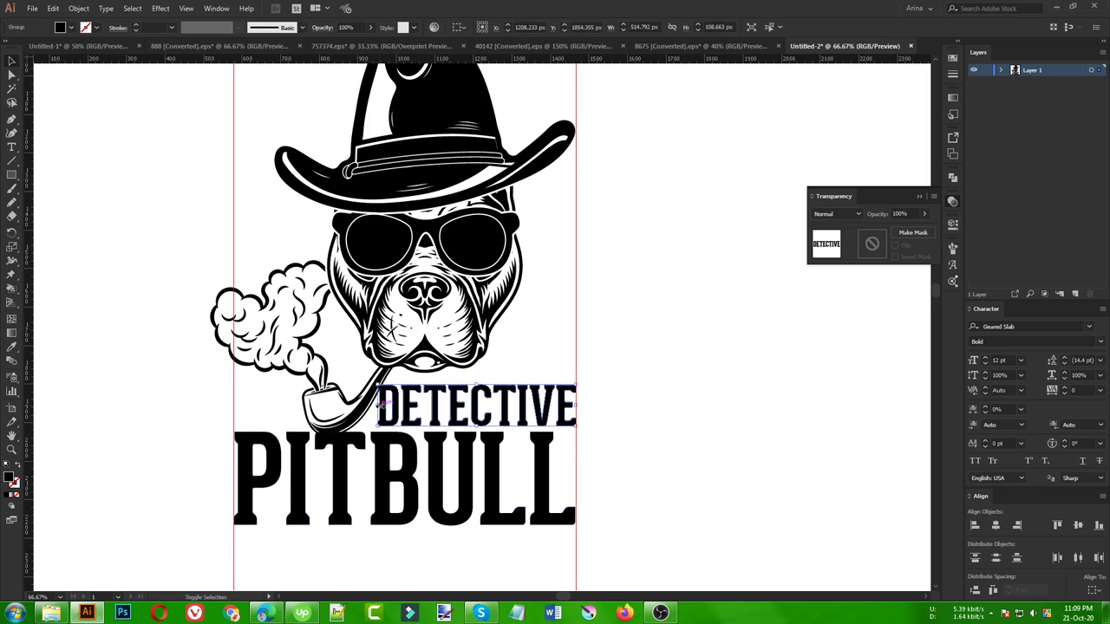
{"action": "left_click_drag", "start_coordinate": [388, 413], "coordinate": [376, 407]}
{"action": "left_click", "coordinate": [557, 333]}
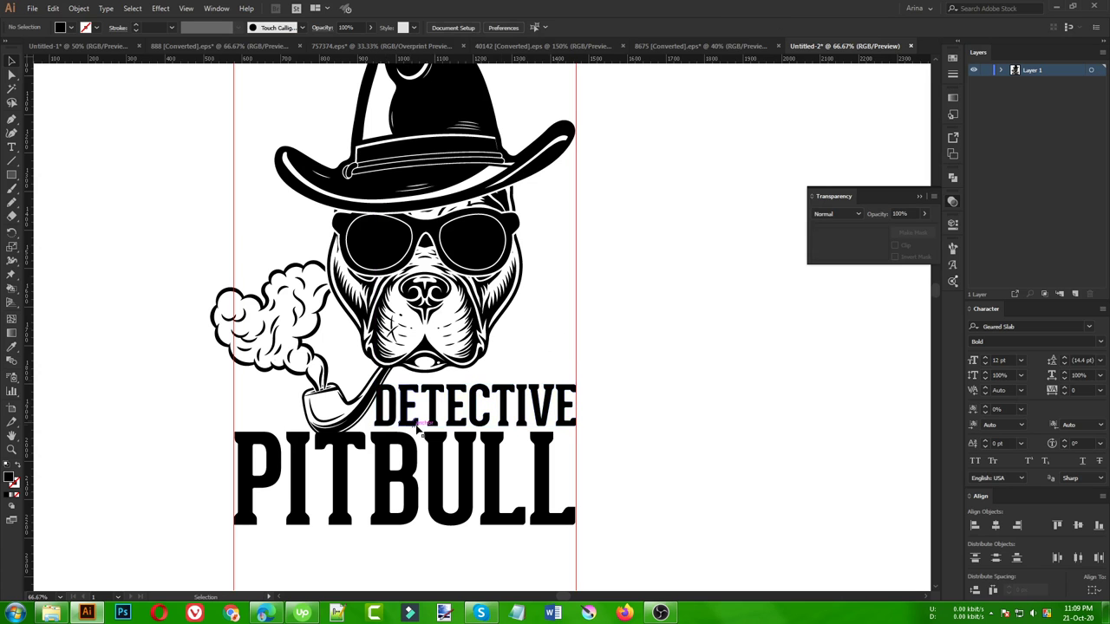
{"action": "left_click", "coordinate": [406, 412]}
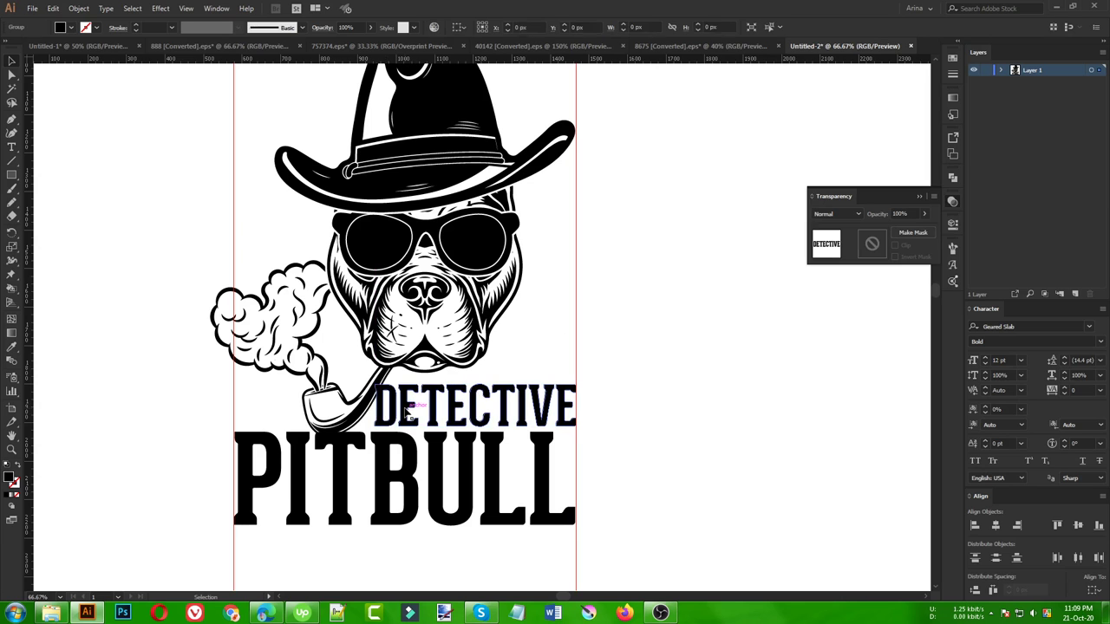
{"action": "left_click", "coordinate": [360, 449]}
{"action": "left_click", "coordinate": [381, 411]}
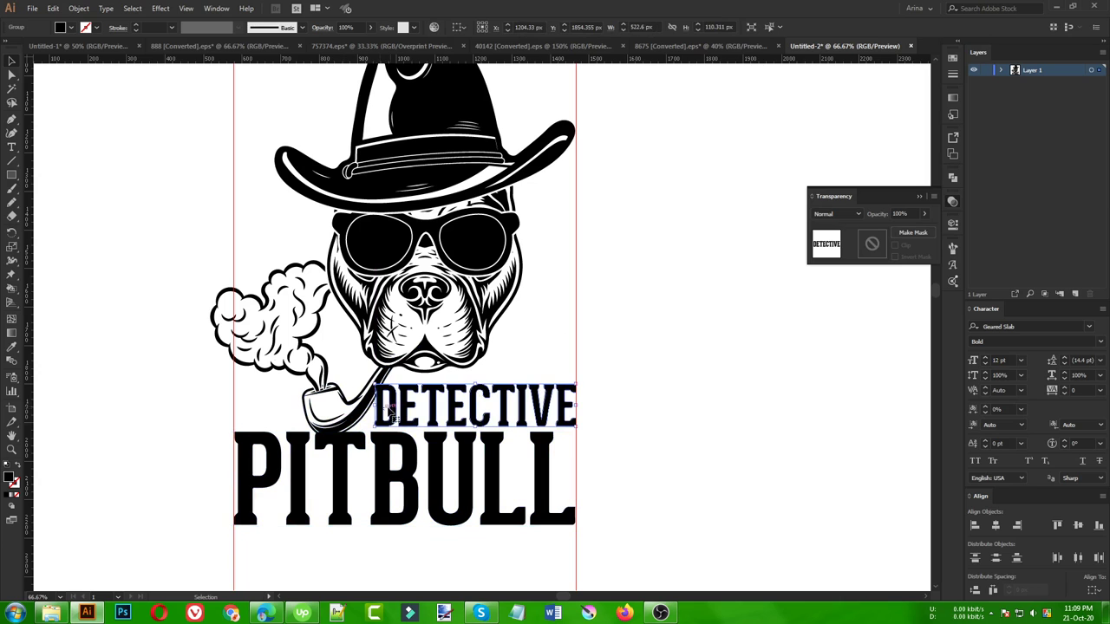
Step: Add a 5 px offset path around the DETECTIVE letters
{"action": "left_click", "coordinate": [78, 8]}
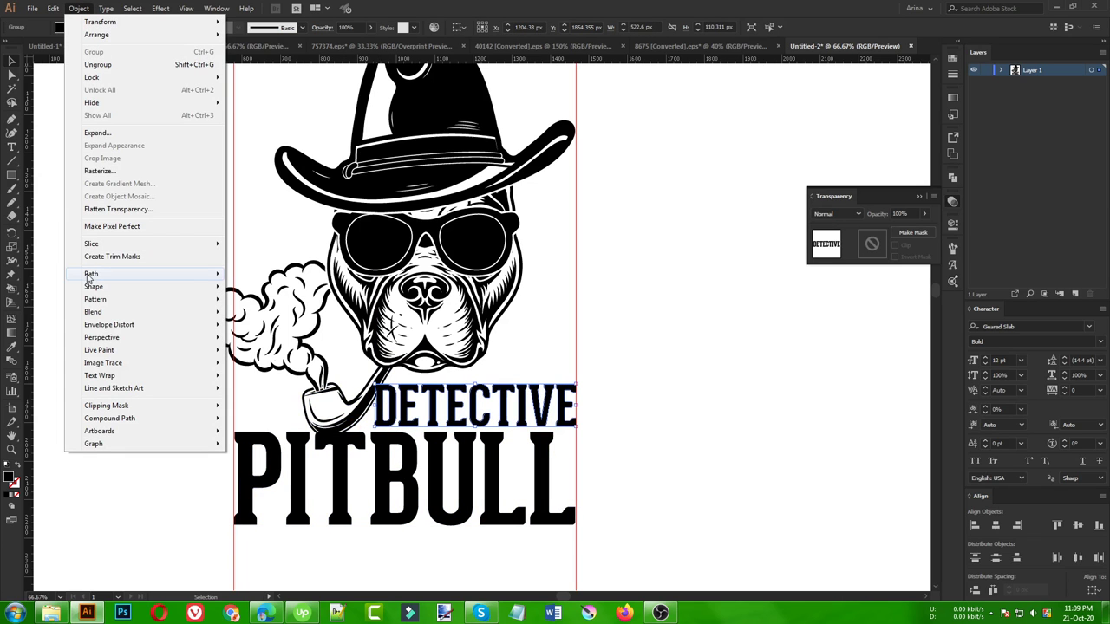
{"action": "mouse_move", "coordinate": [91, 274]}
{"action": "left_click", "coordinate": [272, 318]}
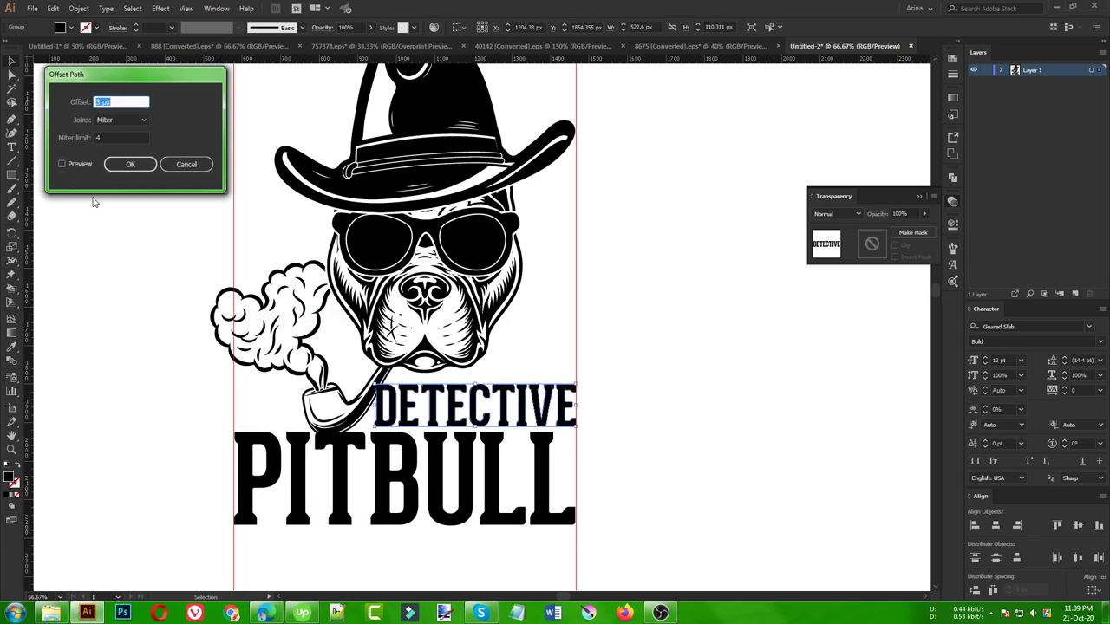
{"action": "left_click", "coordinate": [61, 163]}
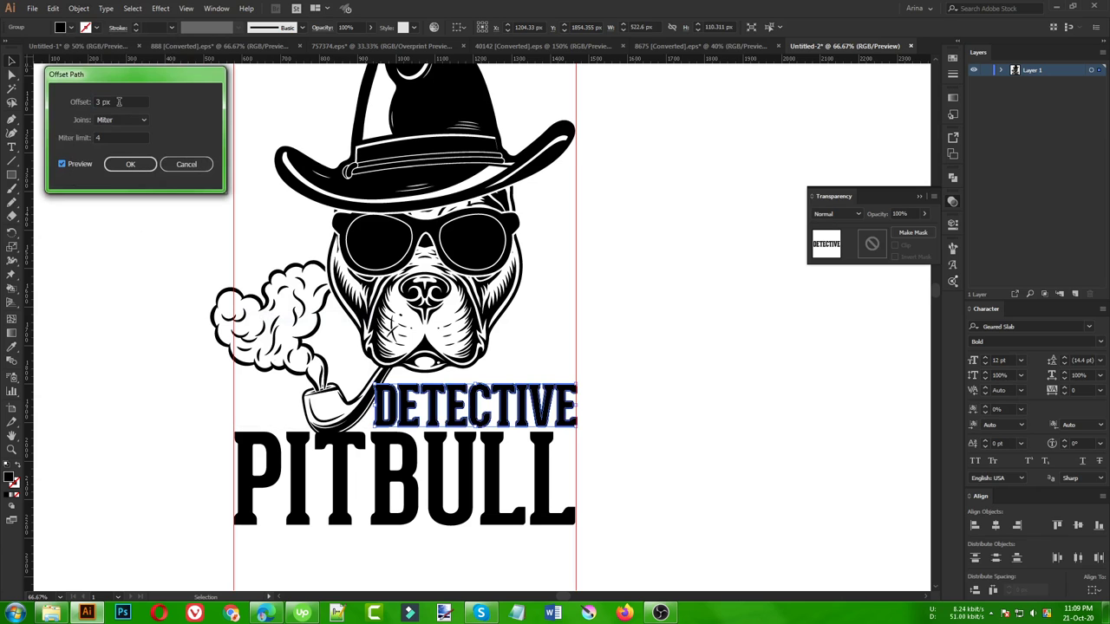
{"action": "key", "text": "Up"}
{"action": "key", "text": "Up"}
{"action": "key", "text": "Up"}
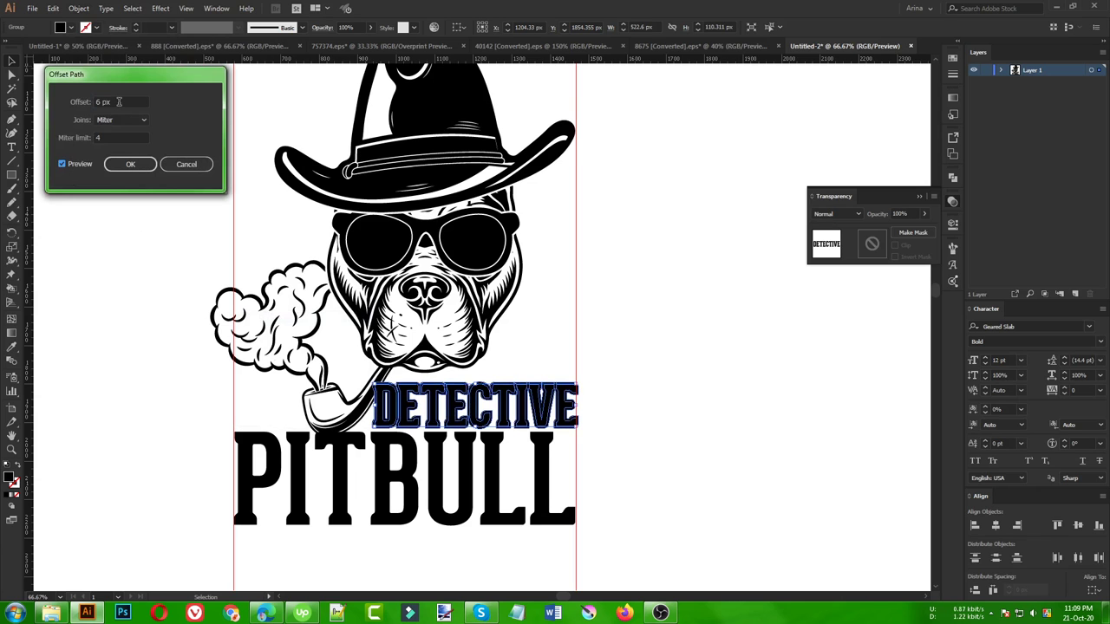
{"action": "left_click", "coordinate": [115, 166]}
Step: Bring the pipe artwork to the front and shift it so the D shows fully
{"action": "left_click", "coordinate": [121, 183]}
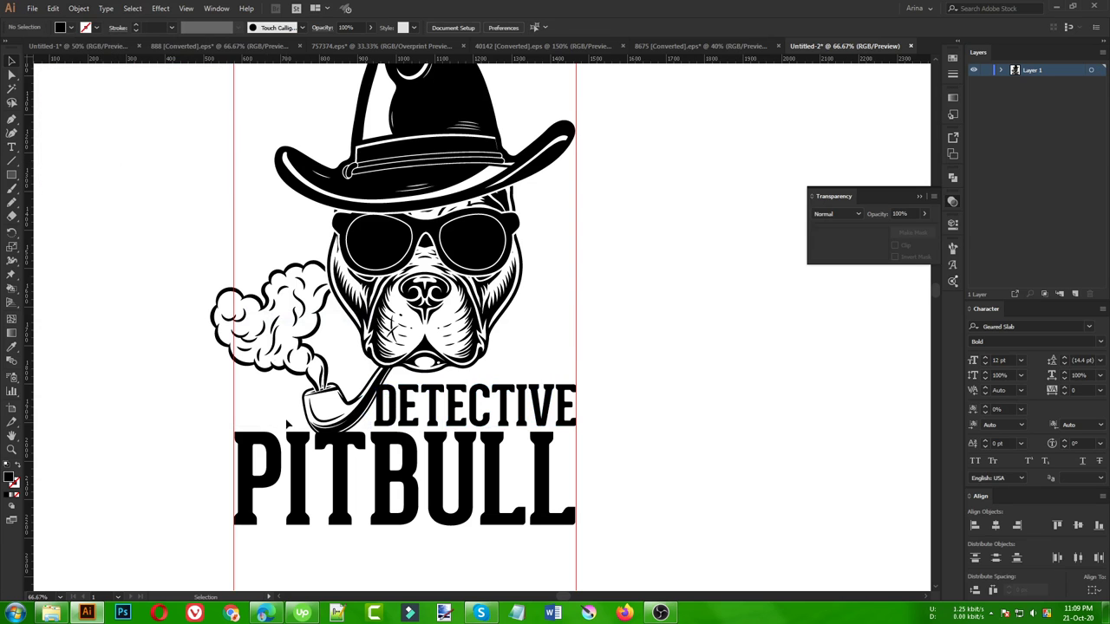
{"action": "left_click", "coordinate": [351, 416]}
{"action": "key", "text": "ctrl+shift+bracketright"}
{"action": "left_click_drag", "start_coordinate": [356, 419], "coordinate": [352, 419]}
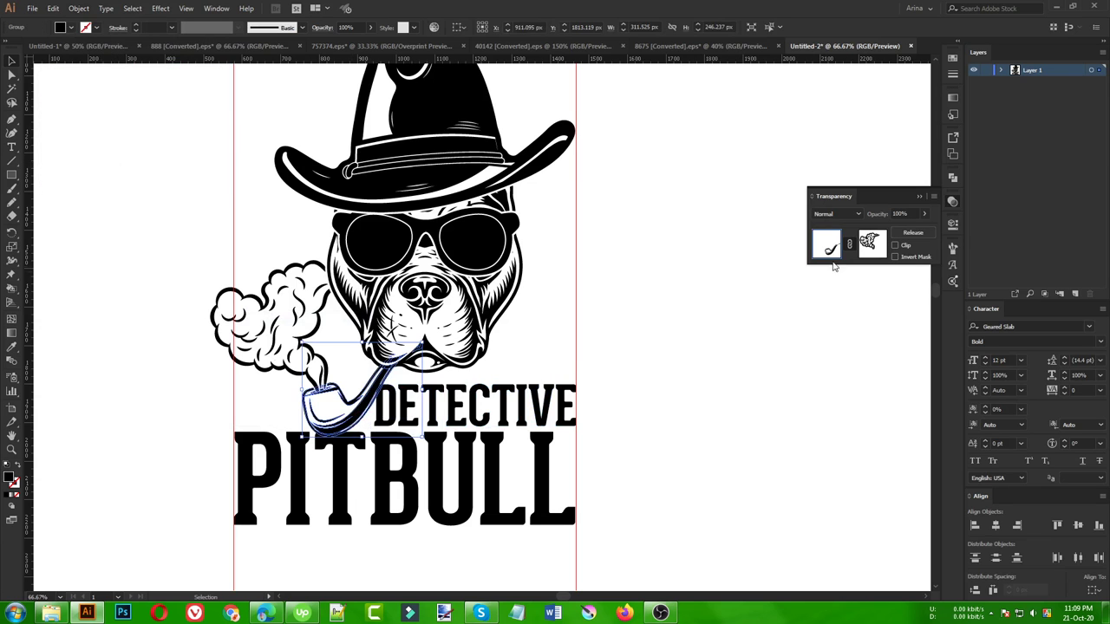
Step: Check the DETECTIVE outline inside the pipe's opacity mask, then return to the artwork
{"action": "left_click", "coordinate": [874, 246]}
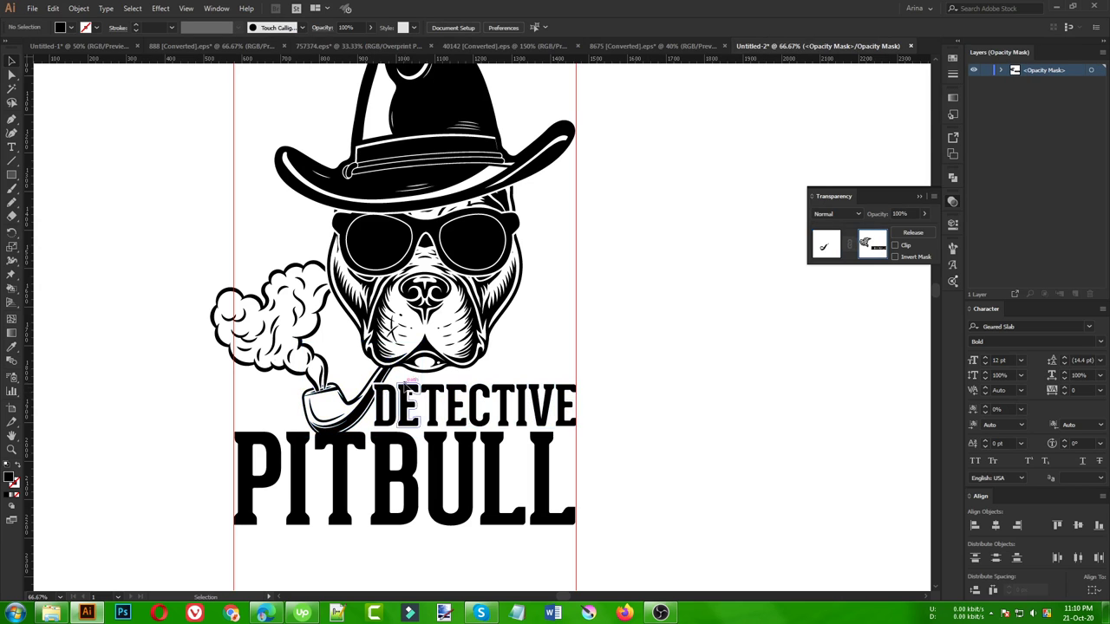
{"action": "left_click_drag", "start_coordinate": [404, 382], "coordinate": [575, 417]}
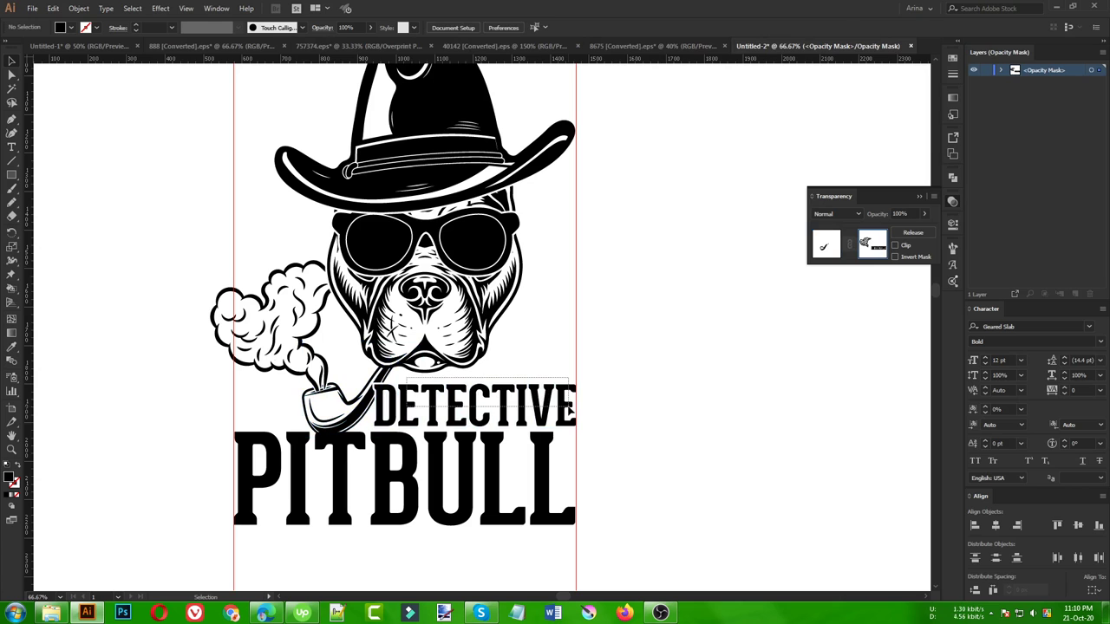
{"action": "left_click", "coordinate": [668, 439]}
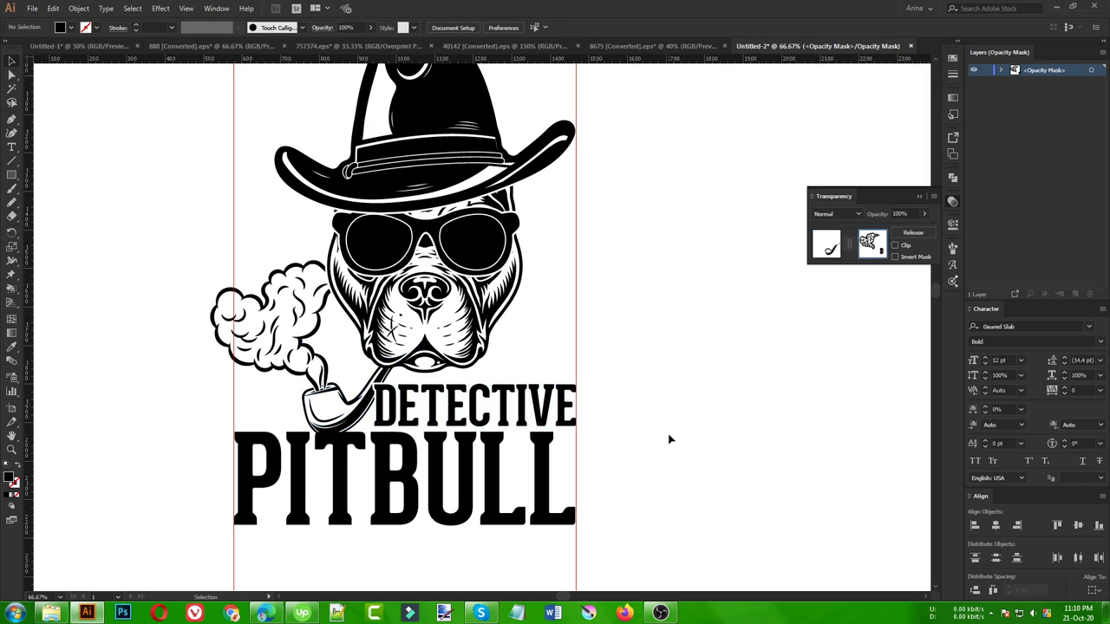
{"action": "left_click", "coordinate": [830, 244]}
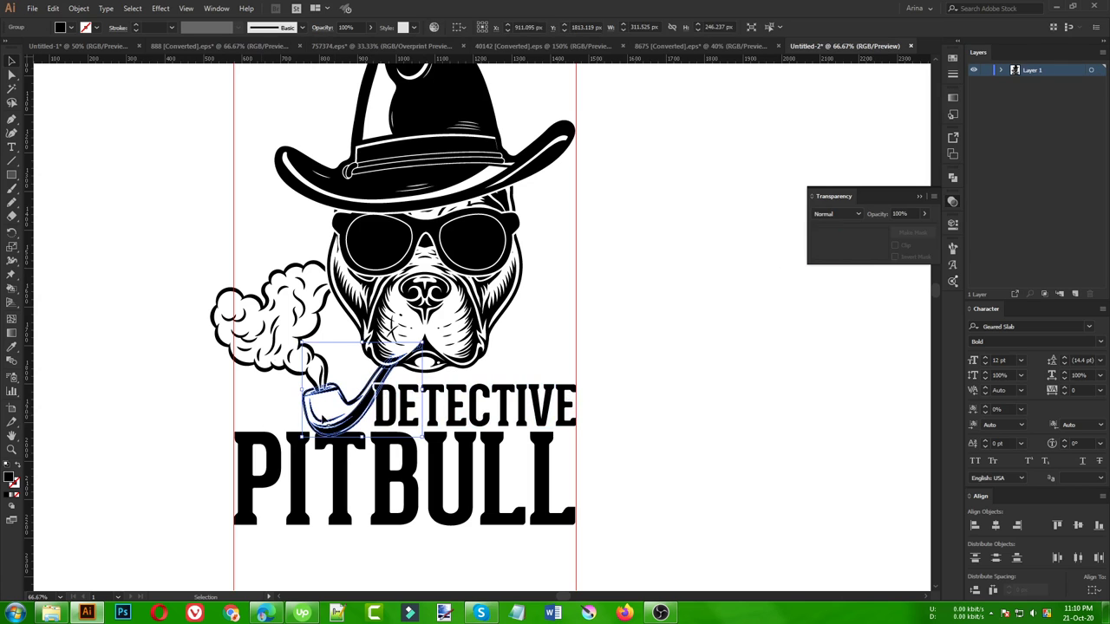
{"action": "left_click", "coordinate": [364, 420]}
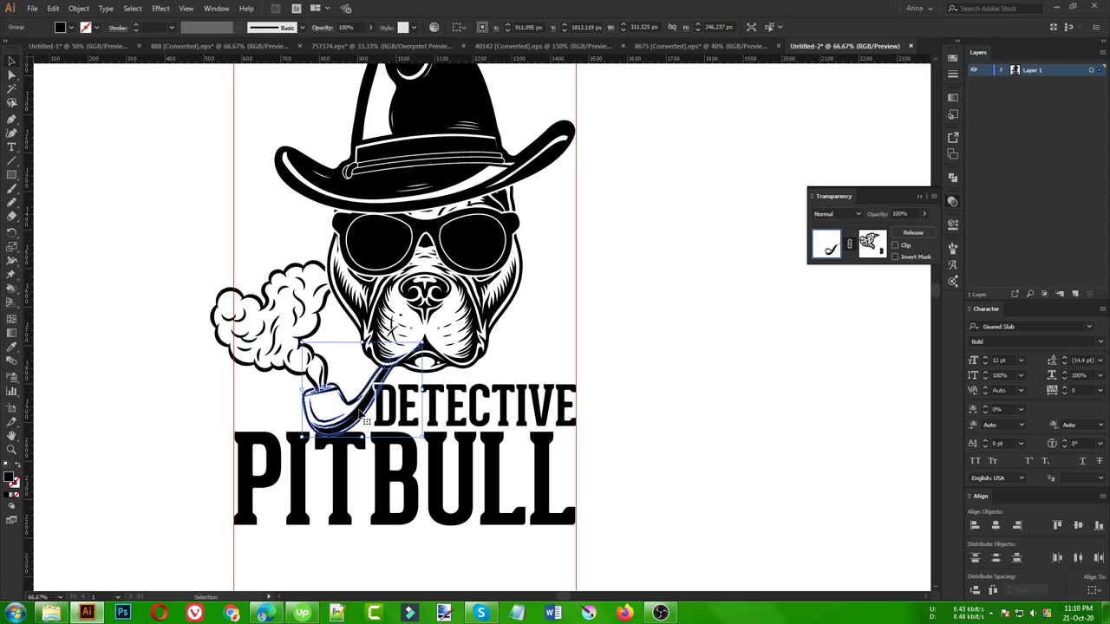
Step: Add an offset outline path to the pipe
{"action": "left_click", "coordinate": [78, 9]}
{"action": "mouse_move", "coordinate": [91, 273]}
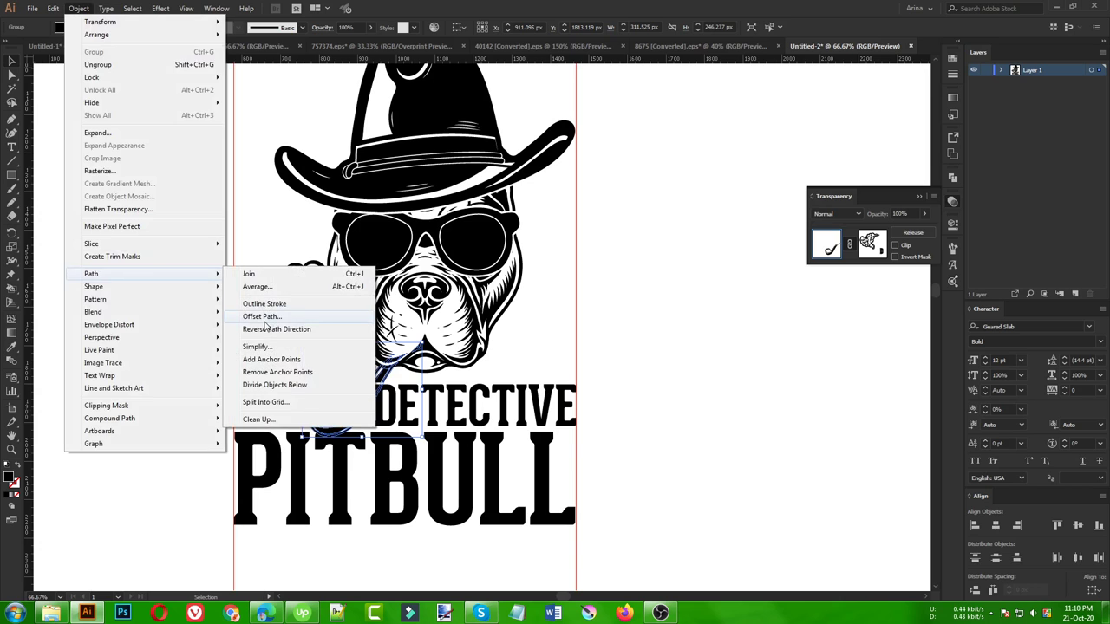
{"action": "left_click", "coordinate": [262, 318]}
{"action": "left_click", "coordinate": [125, 164]}
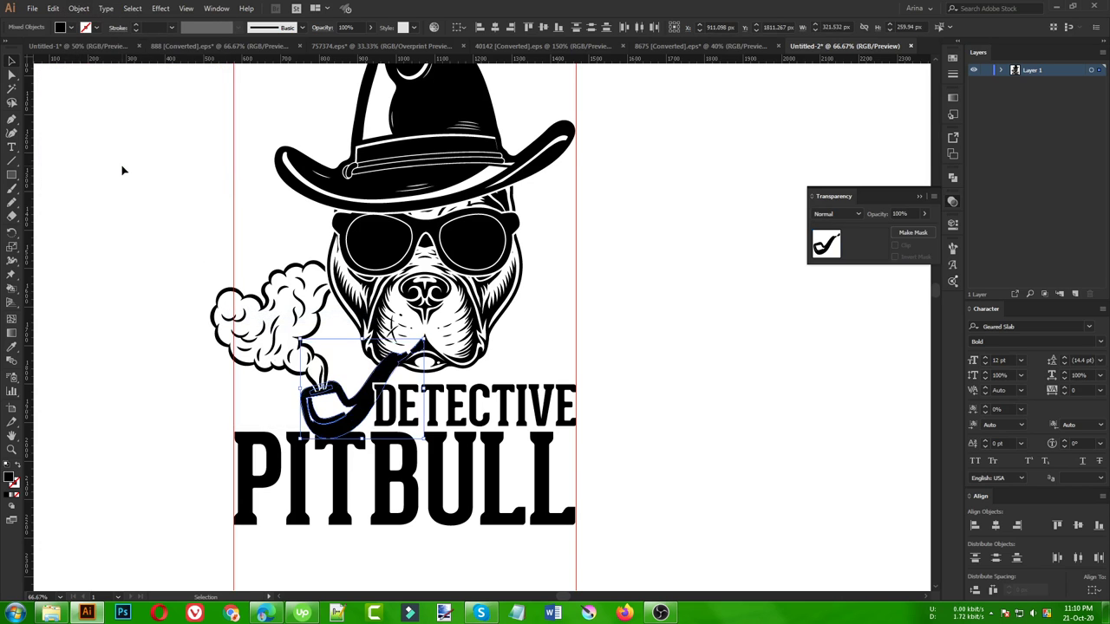
{"action": "left_click", "coordinate": [122, 171]}
Step: Give PITBULL an opacity mask holding a pasted copy of the pipe outline, then exit the mask
{"action": "left_click", "coordinate": [336, 451]}
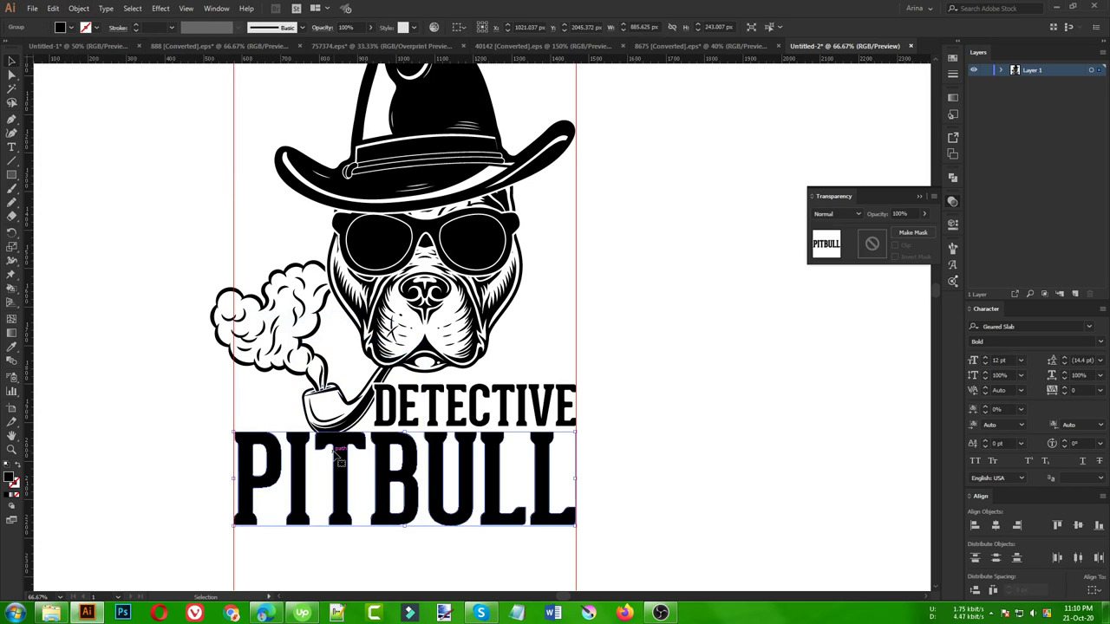
{"action": "left_click", "coordinate": [871, 245]}
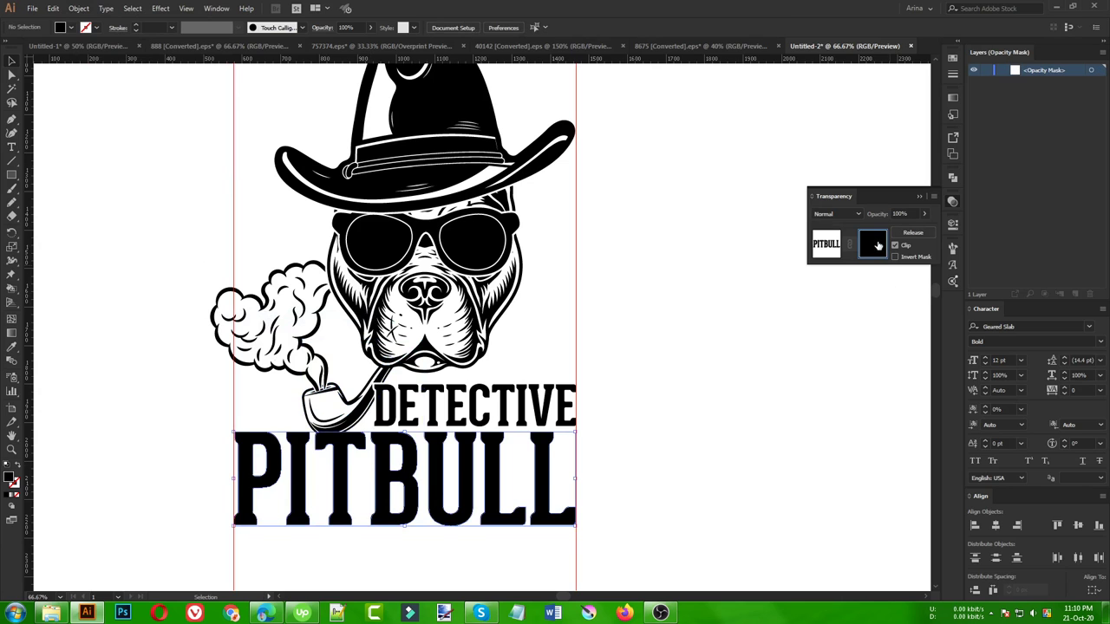
{"action": "key", "text": "ctrl+f"}
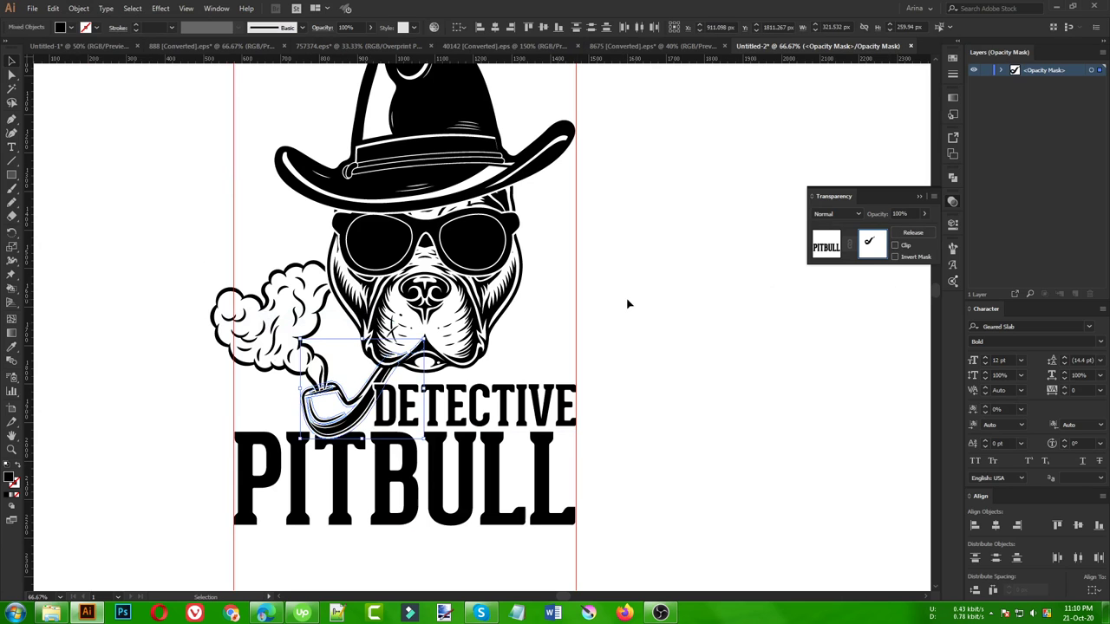
{"action": "scroll", "coordinate": [297, 439], "scroll_direction": "up", "scroll_amount": 3}
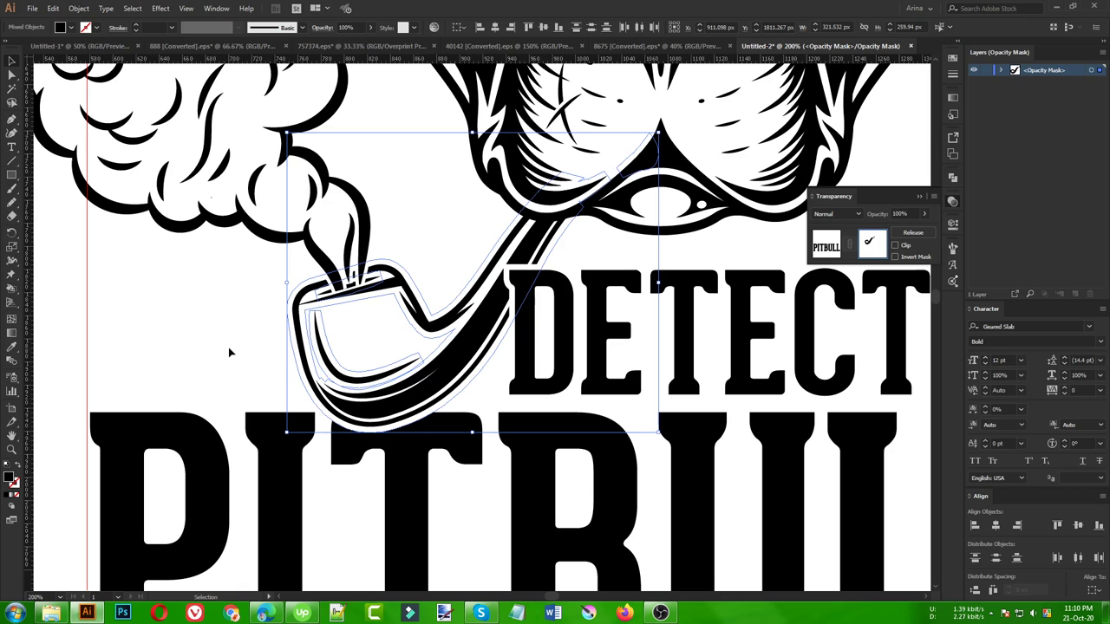
{"action": "left_click", "coordinate": [228, 347]}
{"action": "scroll", "coordinate": [259, 345], "scroll_direction": "down", "scroll_amount": 3}
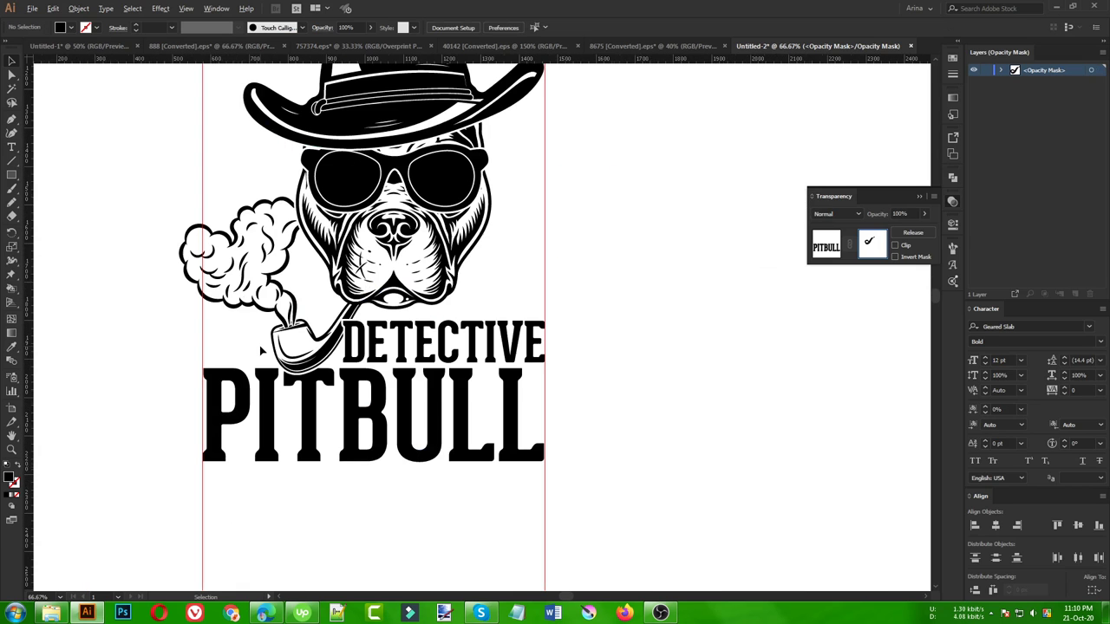
{"action": "left_click", "coordinate": [820, 236]}
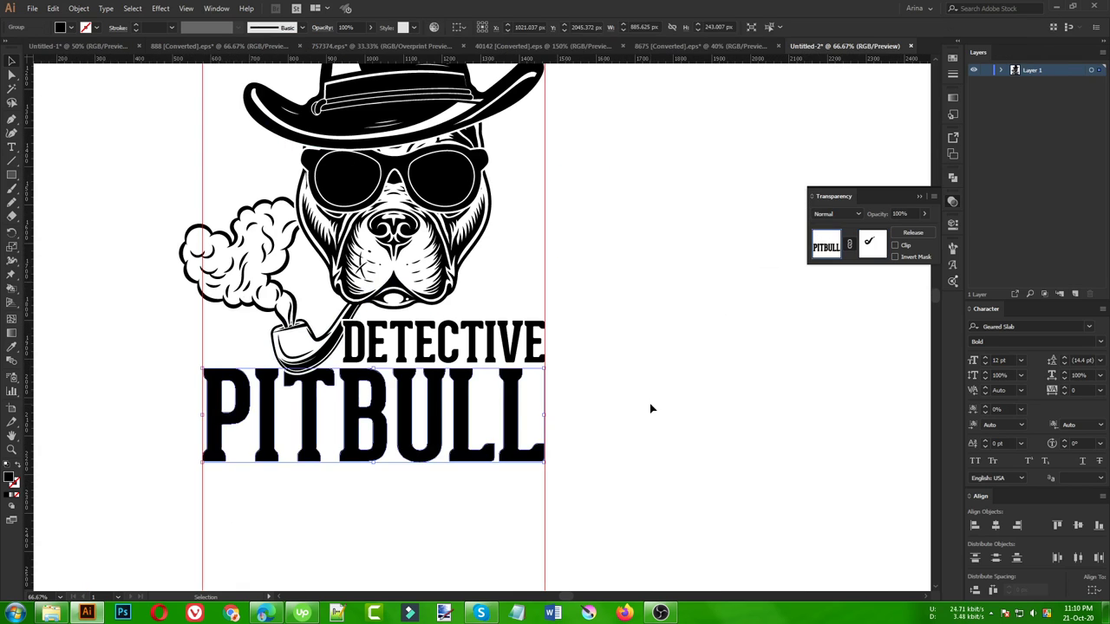
{"action": "left_click", "coordinate": [611, 430]}
{"action": "scroll", "coordinate": [404, 555], "scroll_direction": "up", "scroll_amount": 2}
Step: Scale PITBULL down to about 836 × 229 px so it fits under DETECTIVE
{"action": "scroll", "coordinate": [381, 451], "scroll_direction": "down", "scroll_amount": 1}
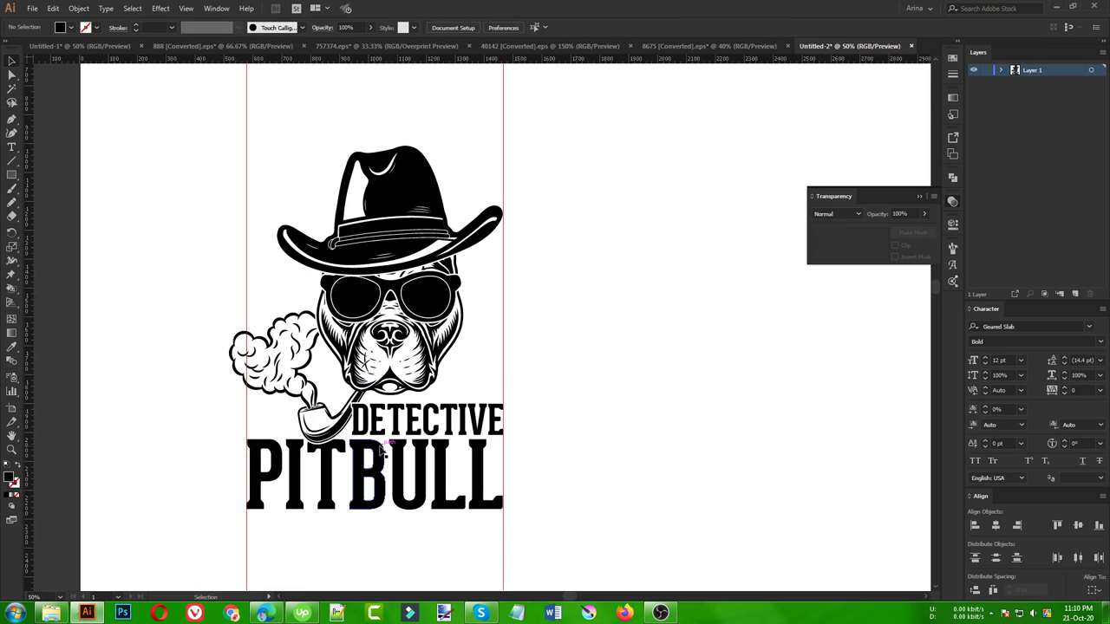
{"action": "scroll", "coordinate": [442, 572], "scroll_direction": "up", "scroll_amount": 1}
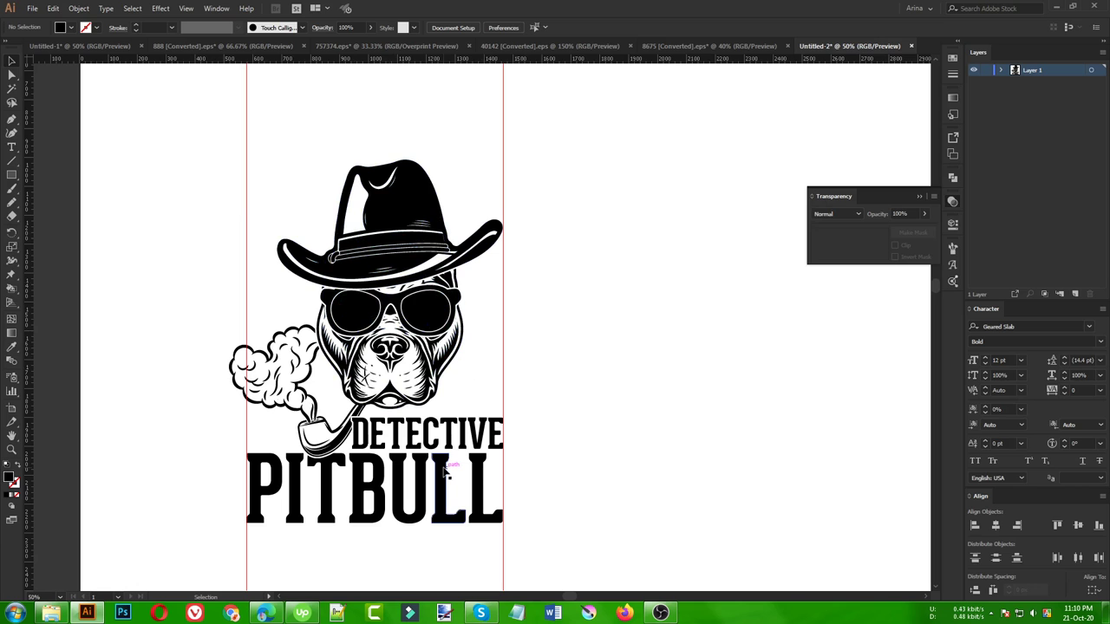
{"action": "left_click", "coordinate": [445, 469]}
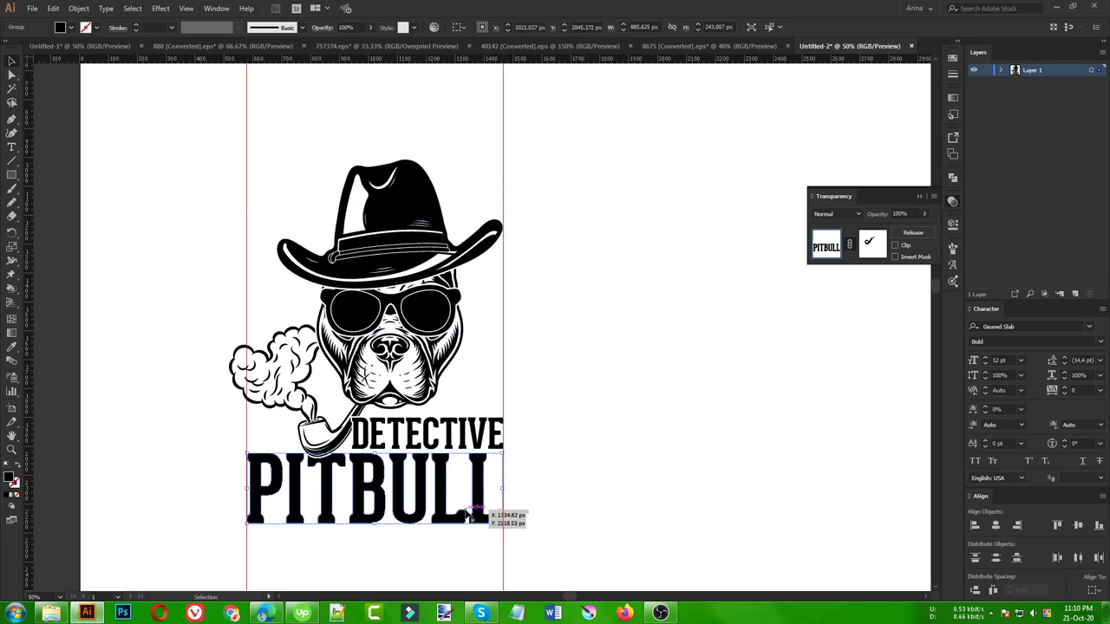
{"action": "scroll", "coordinate": [379, 518], "scroll_direction": "up", "scroll_amount": 2}
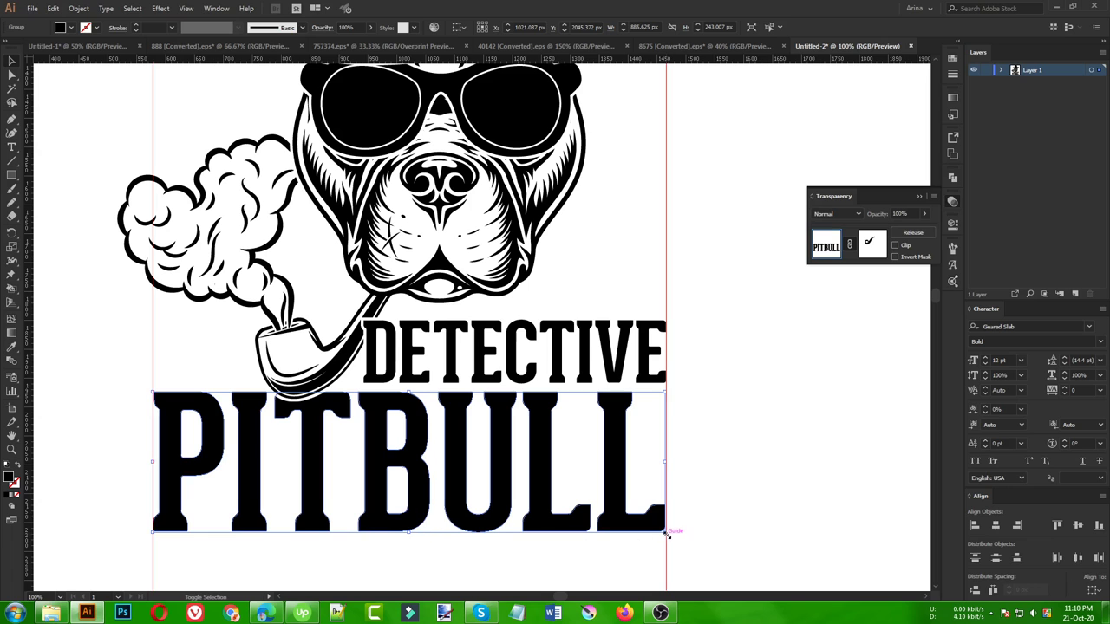
{"action": "left_click_drag", "start_coordinate": [664, 531], "coordinate": [636, 524]}
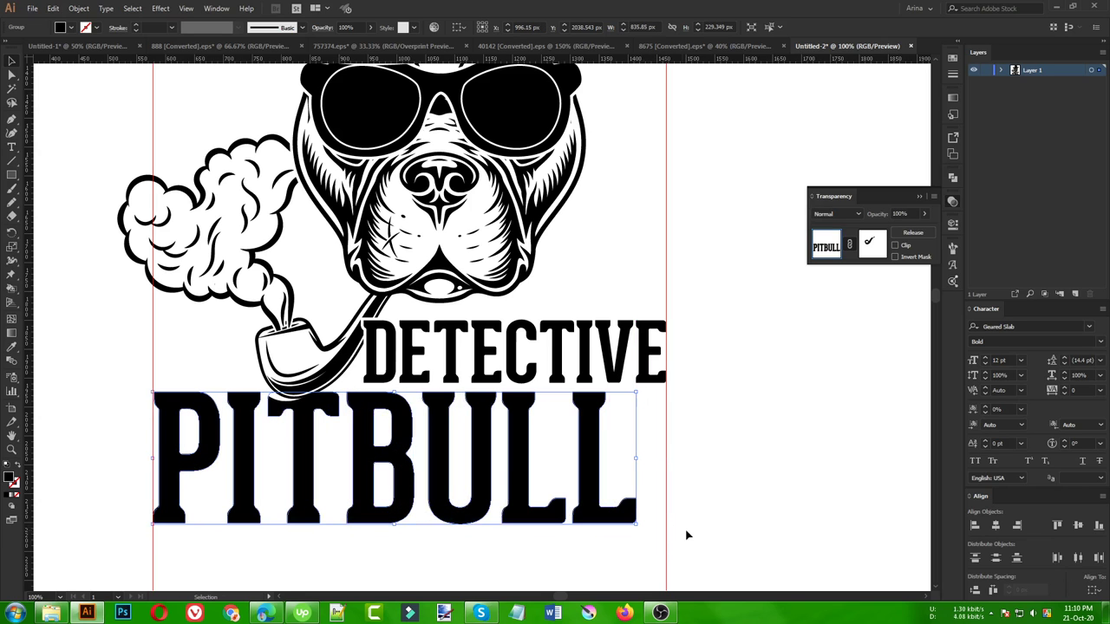
Step: Add a 4 px offset path around PITBULL, growing it to about 844 × 237 px
{"action": "left_click", "coordinate": [79, 8]}
{"action": "mouse_move", "coordinate": [91, 274]}
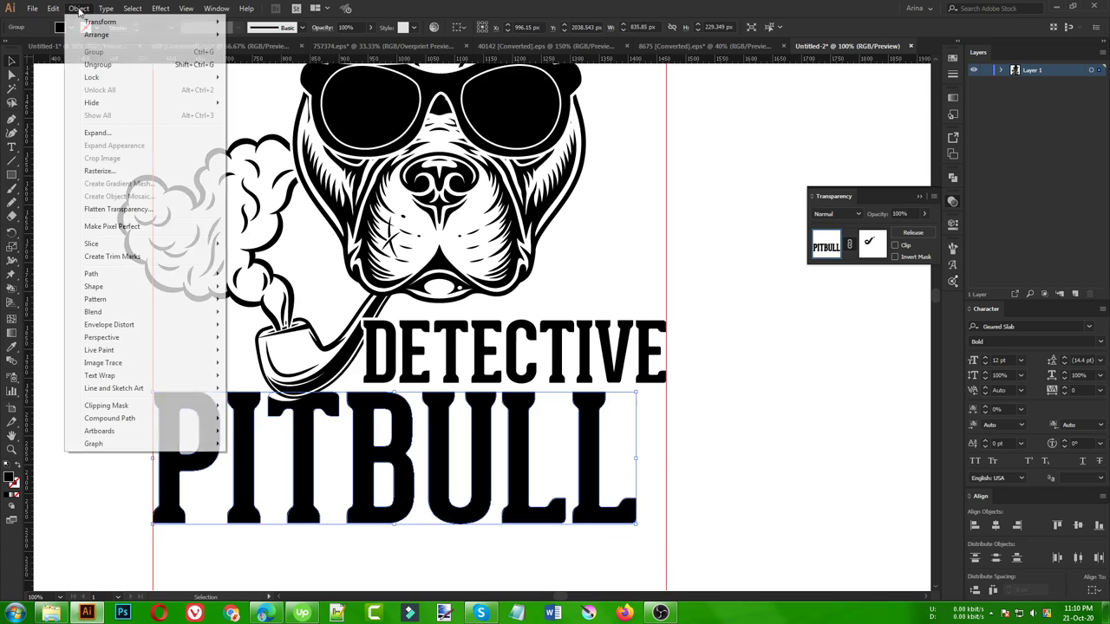
{"action": "left_click", "coordinate": [262, 317]}
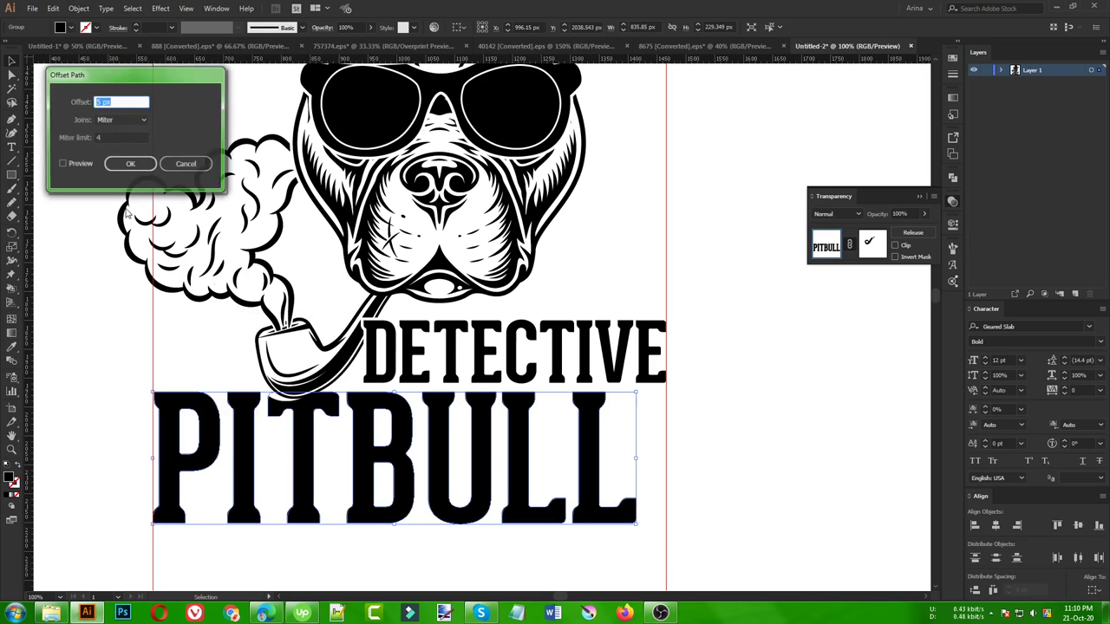
{"action": "left_click", "coordinate": [62, 164]}
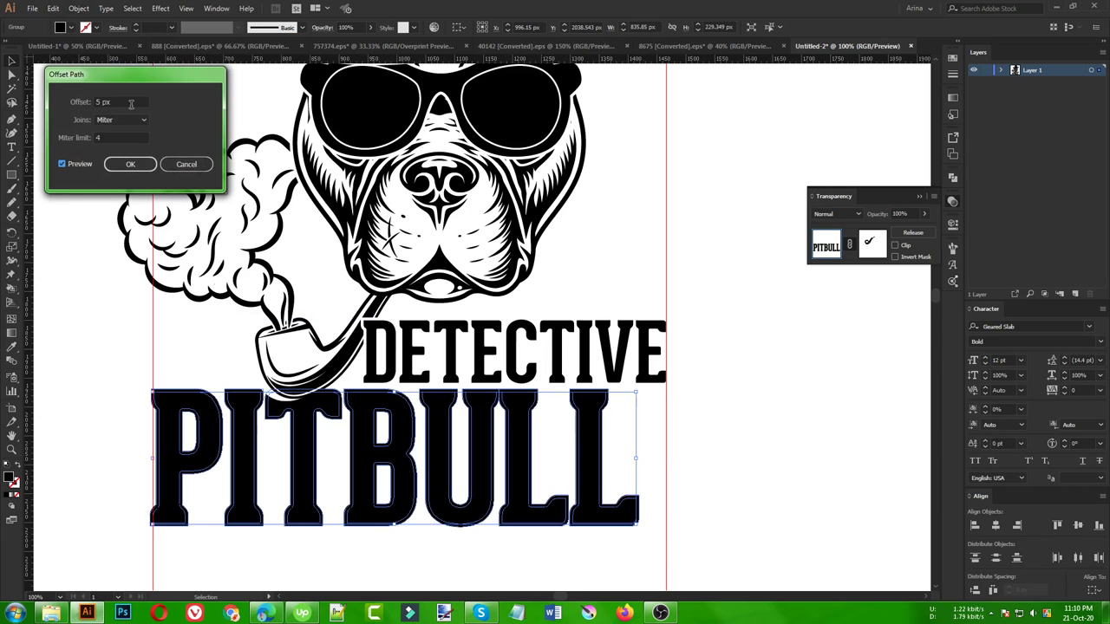
{"action": "key", "text": "Up"}
{"action": "key", "text": "Up"}
{"action": "key", "text": "Up"}
{"action": "key", "text": "Up"}
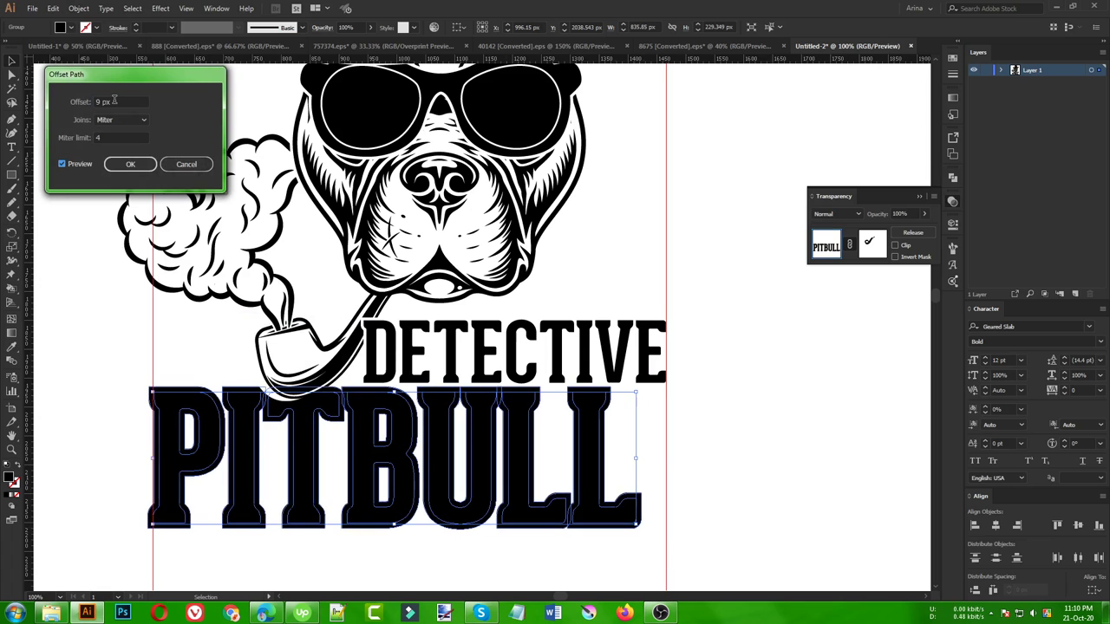
{"action": "key", "text": "Down"}
{"action": "key", "text": "Down"}
{"action": "key", "text": "Down"}
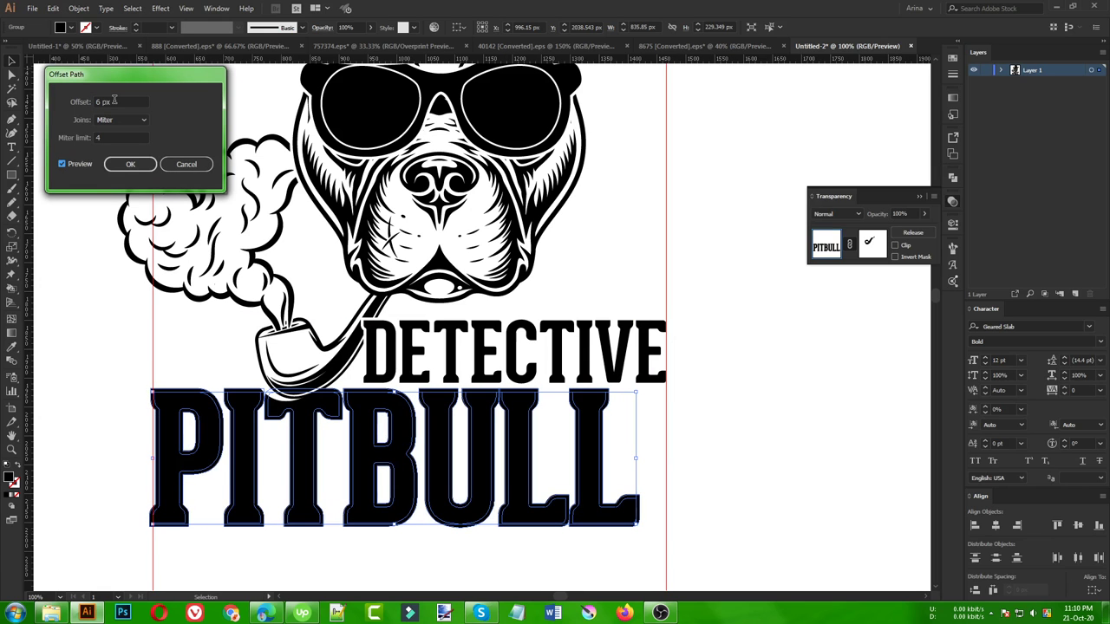
{"action": "key", "text": "Down"}
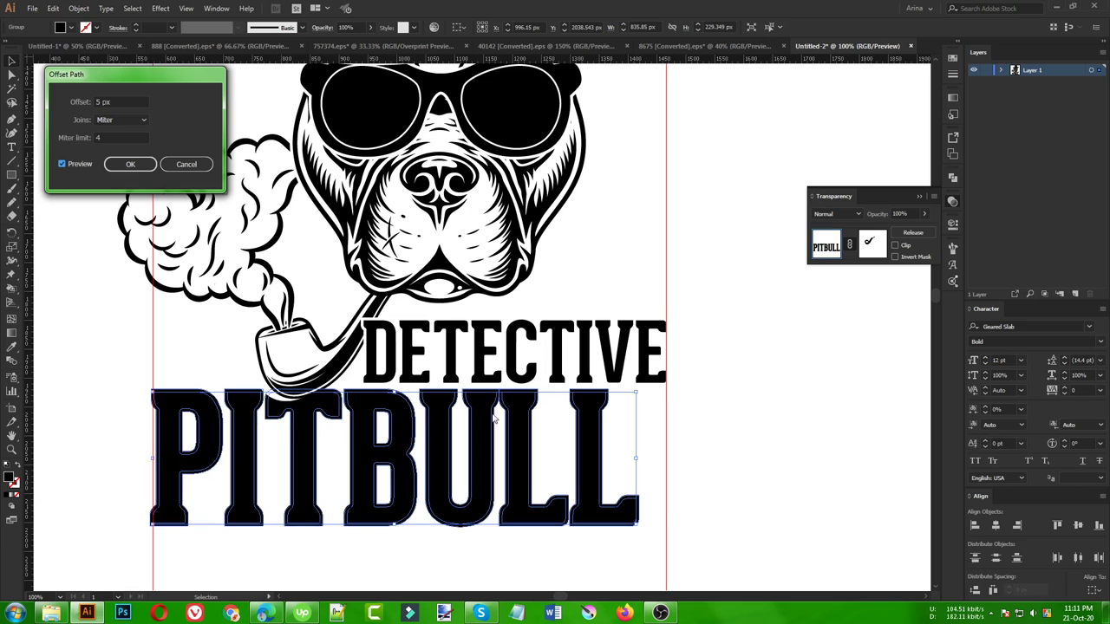
{"action": "key", "text": "Down"}
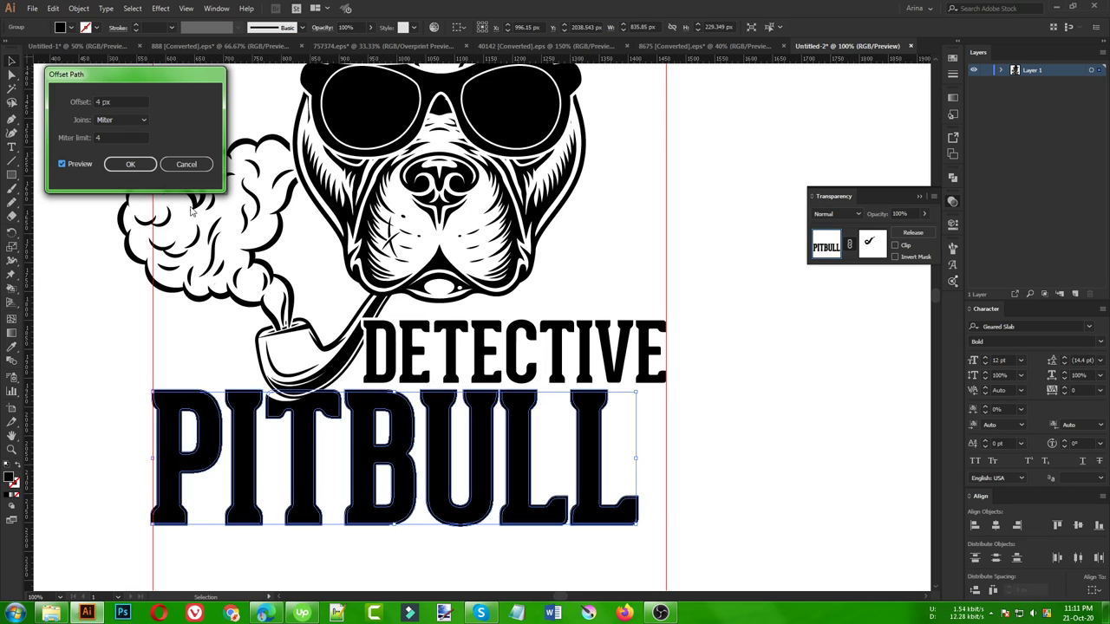
{"action": "left_click", "coordinate": [130, 164]}
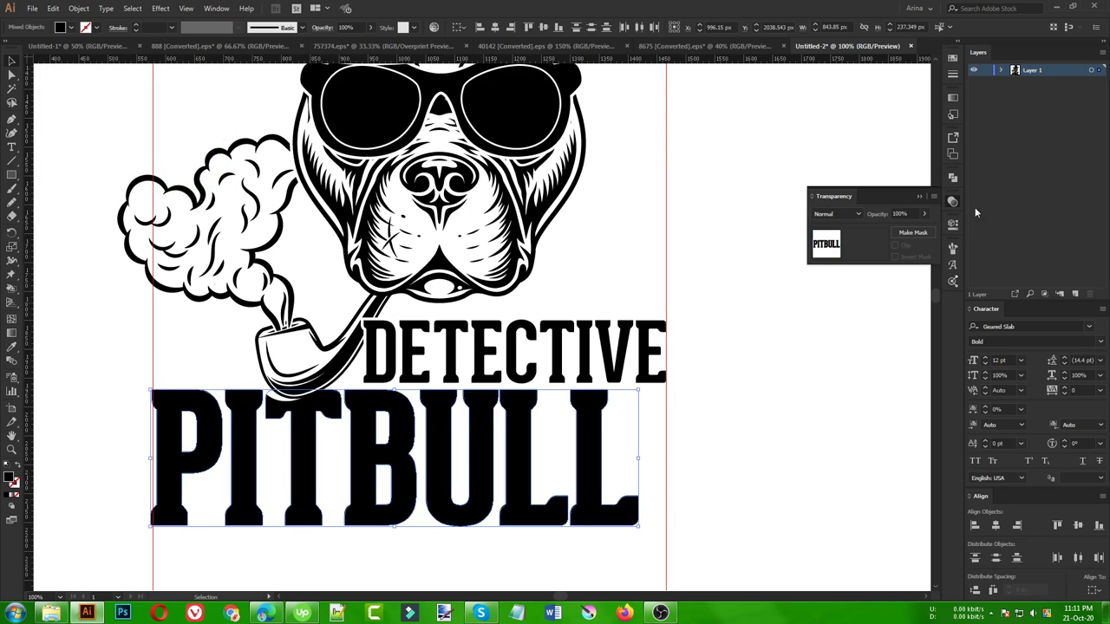
Step: Unite the PITBULL offset outline into a single shape and select it
{"action": "left_click", "coordinate": [953, 178]}
{"action": "left_click", "coordinate": [817, 203]}
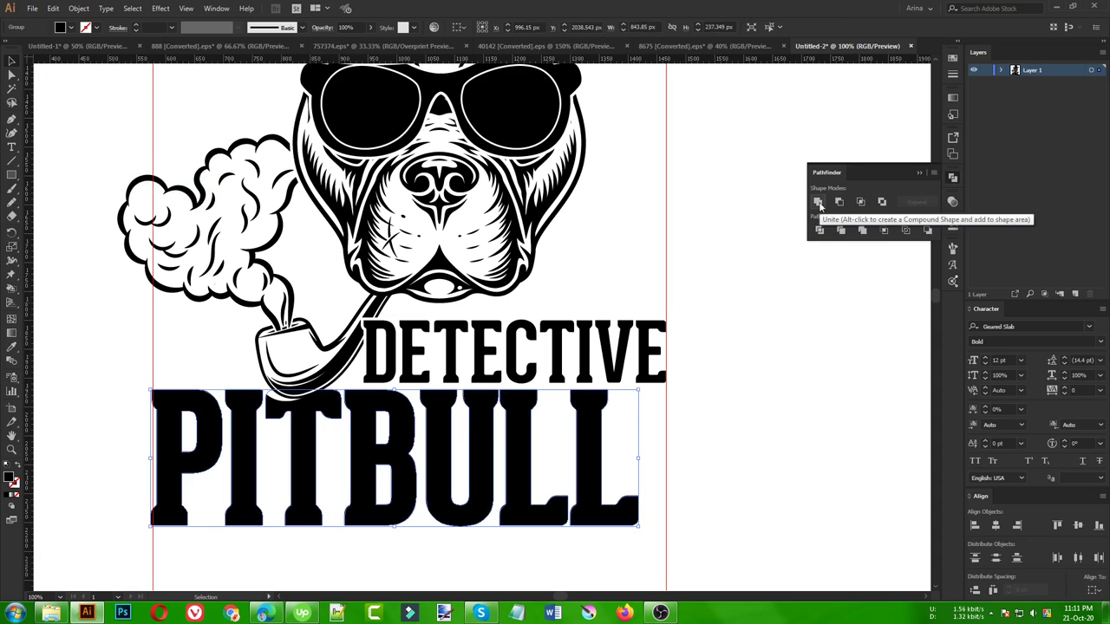
{"action": "key", "text": "a"}
{"action": "left_click", "coordinate": [765, 427]}
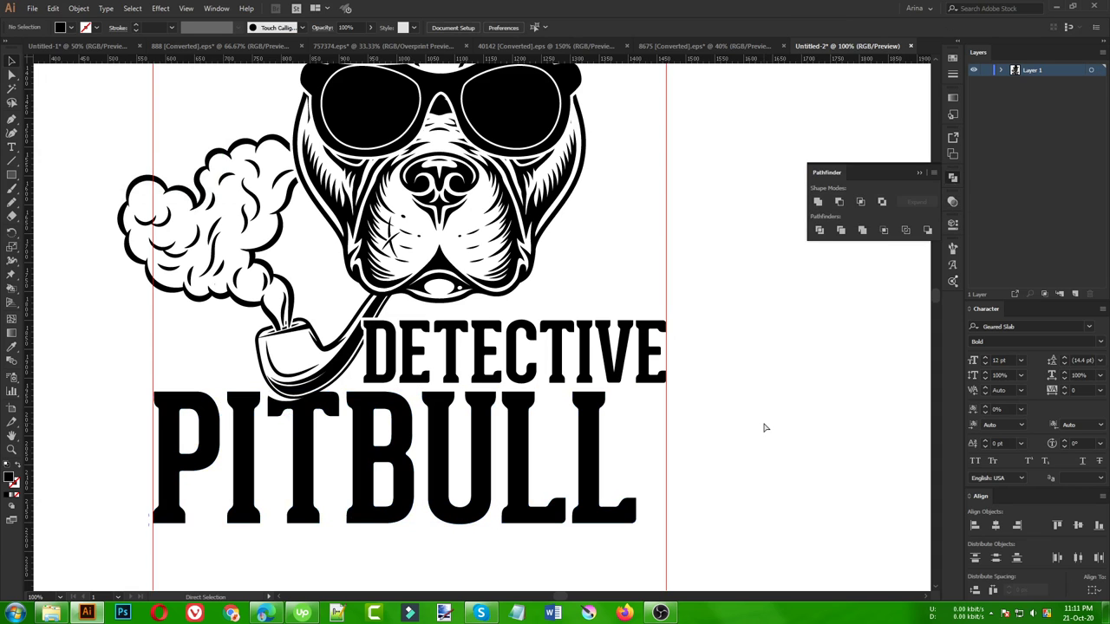
{"action": "left_click", "coordinate": [482, 451]}
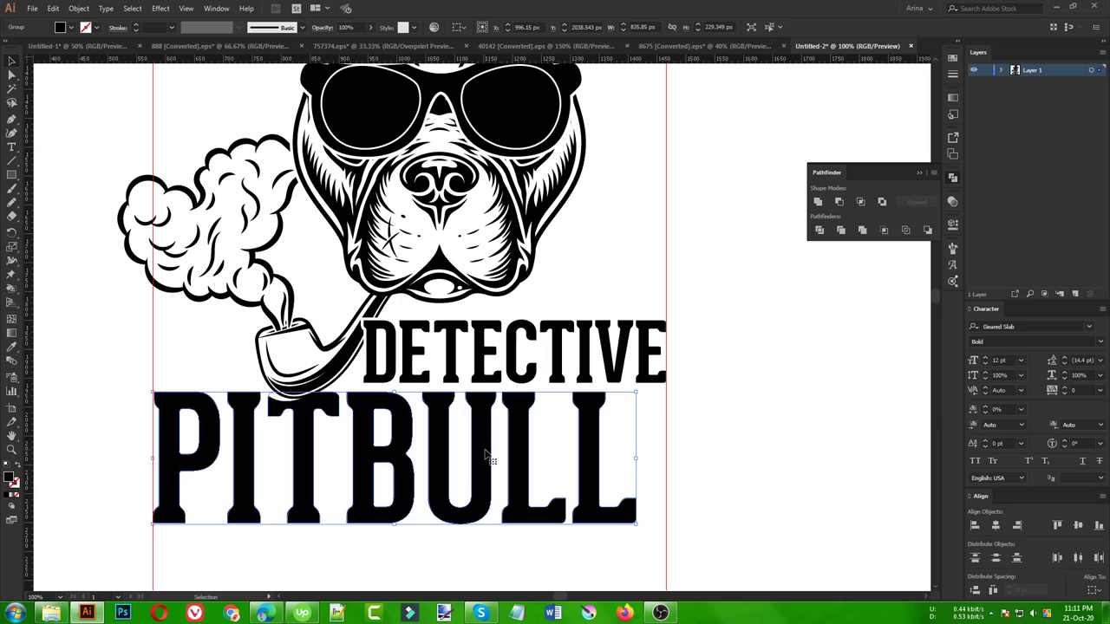
{"action": "key", "text": "v"}
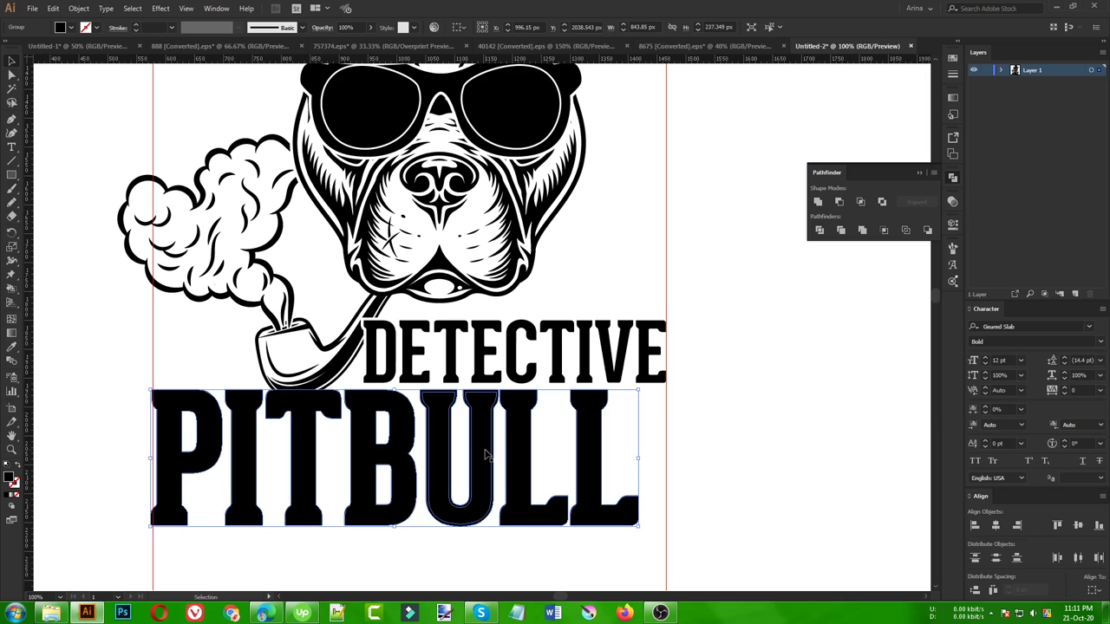
Step: Nudge the outline right and down as a shadow, then reselect the original PITBULL letters
{"action": "key", "text": "Right"}
{"action": "key", "text": "Right"}
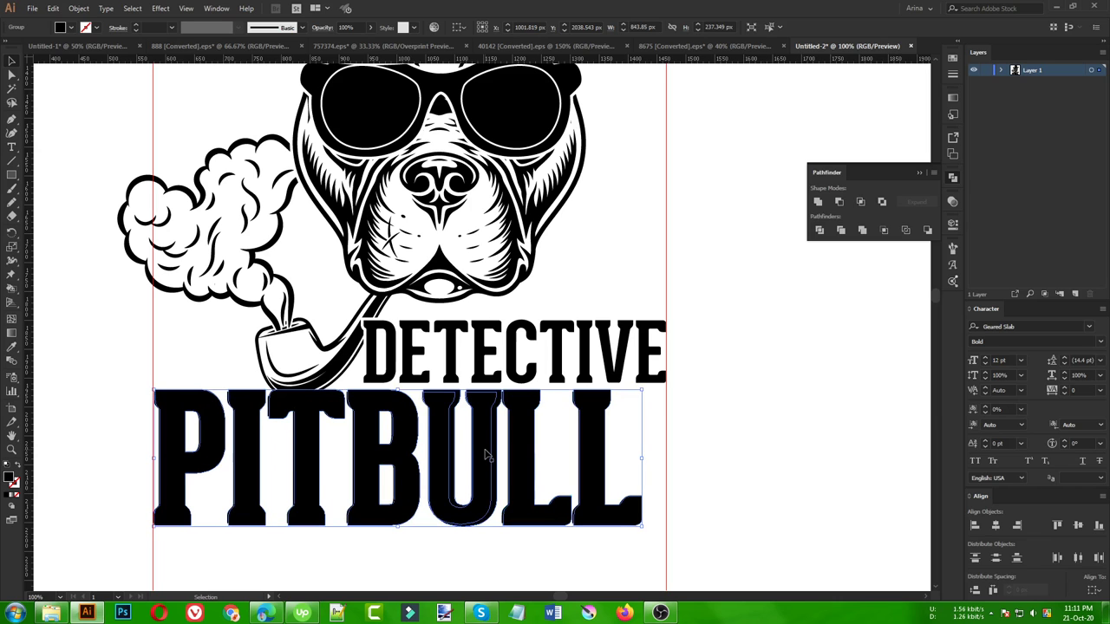
{"action": "key", "text": "Down"}
{"action": "key", "text": "Down"}
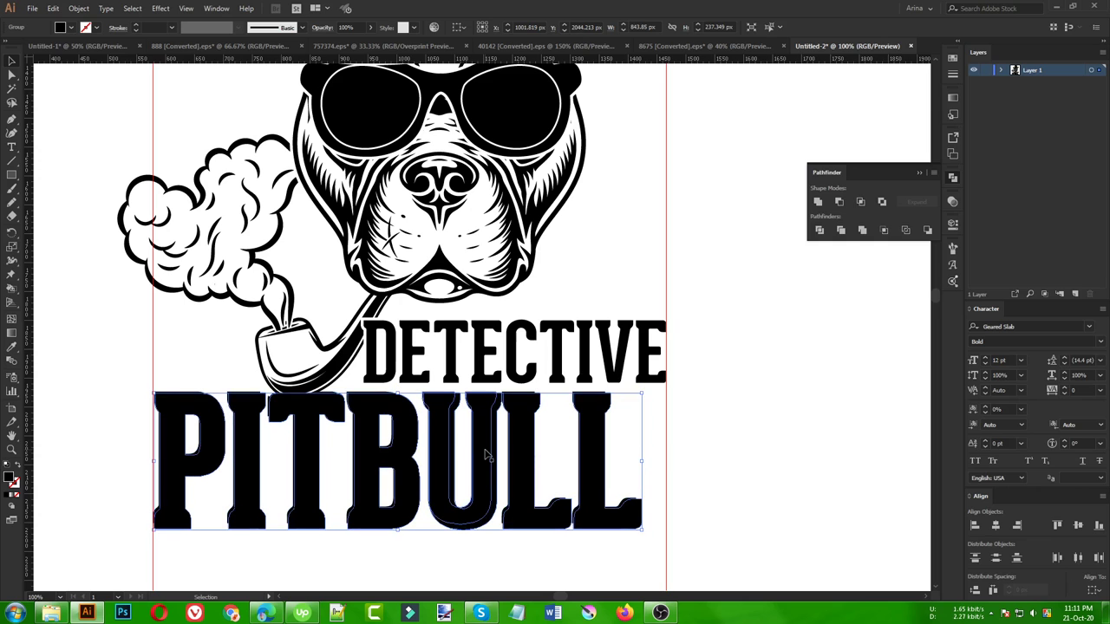
{"action": "key", "text": "Right"}
{"action": "key", "text": "Right"}
{"action": "key", "text": "Down"}
{"action": "key", "text": "Down"}
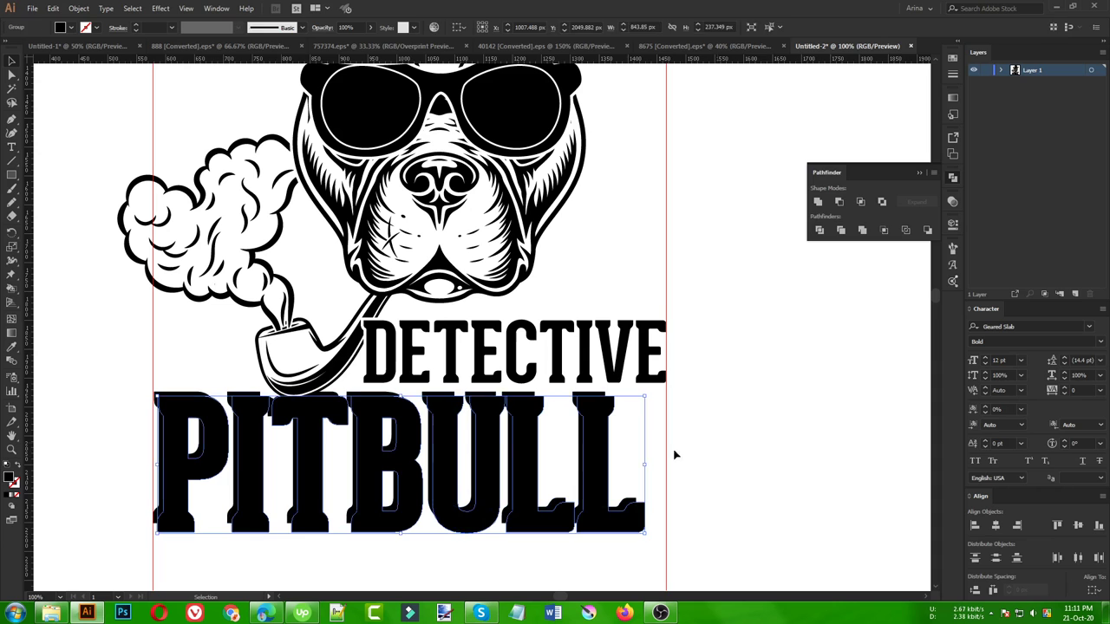
{"action": "left_click", "coordinate": [674, 455]}
{"action": "left_click", "coordinate": [315, 438]}
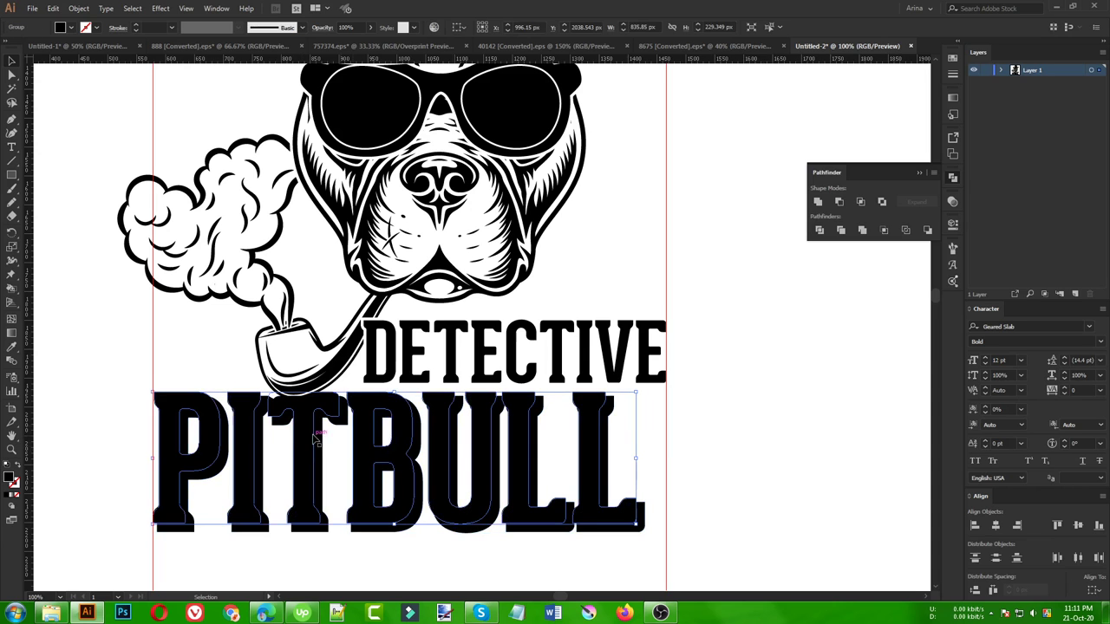
{"action": "left_click", "coordinate": [79, 9]}
Step: Add another 4 px offset path around PITBULL and unite it into one shape
{"action": "left_click", "coordinate": [260, 315]}
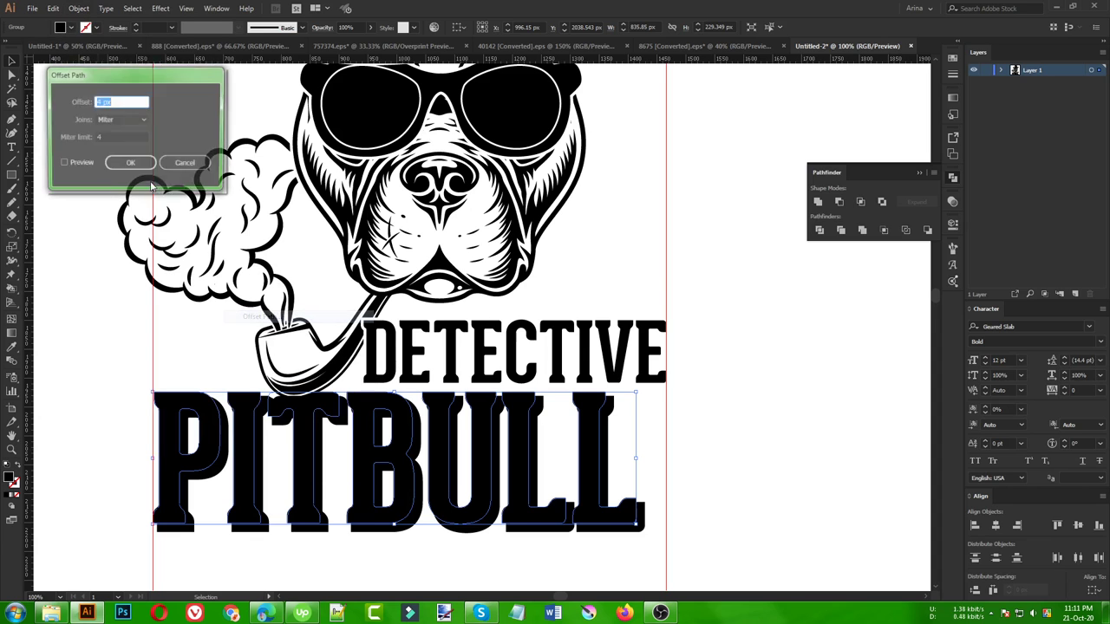
{"action": "left_click", "coordinate": [63, 164]}
{"action": "left_click", "coordinate": [130, 165]}
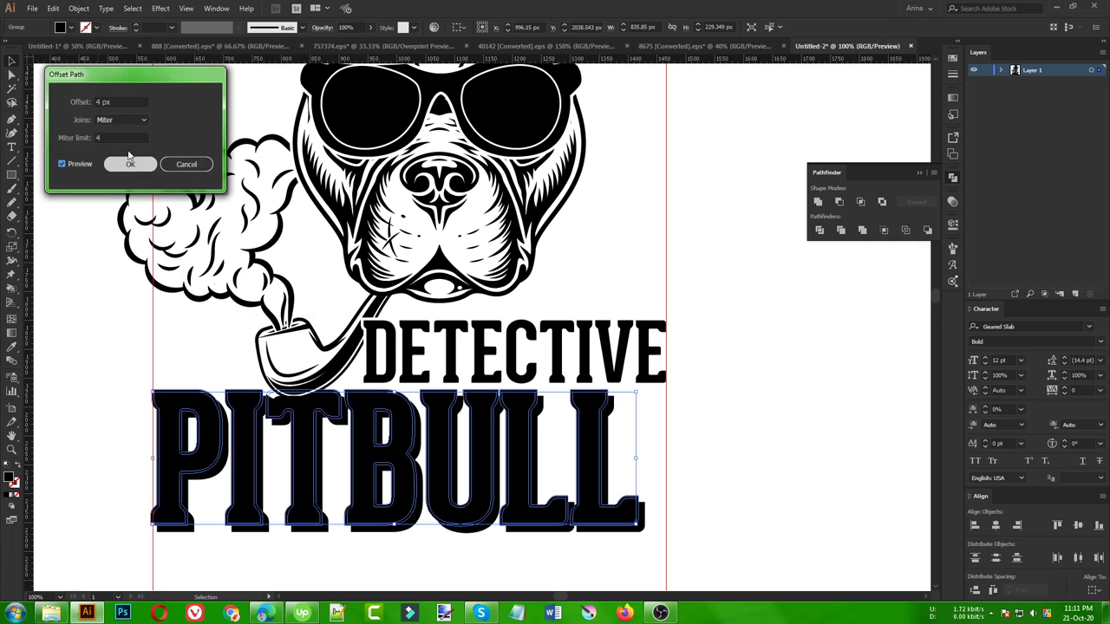
{"action": "left_click", "coordinate": [135, 171]}
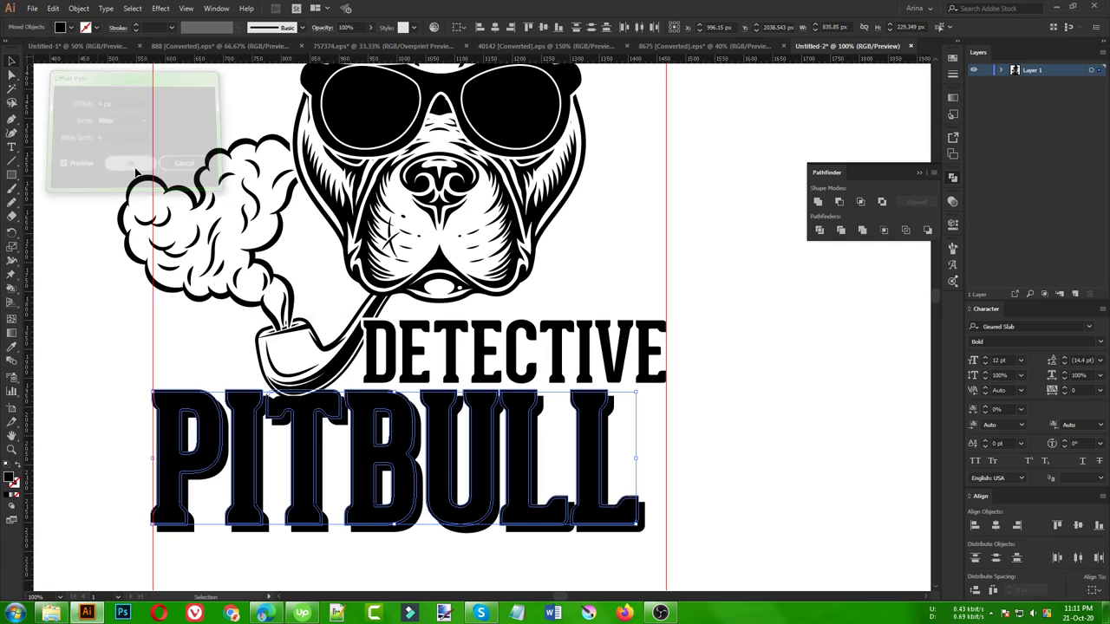
{"action": "left_click", "coordinate": [817, 205]}
Step: Select the merged PITBULL shape and enlarge it slightly
{"action": "left_click", "coordinate": [736, 441]}
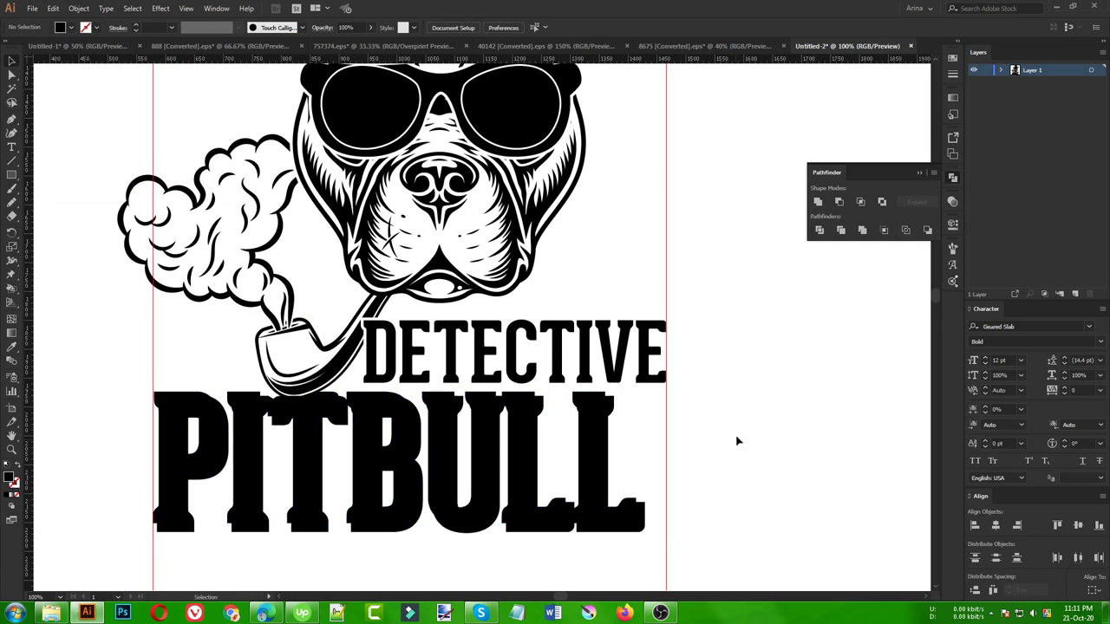
{"action": "left_click", "coordinate": [640, 525]}
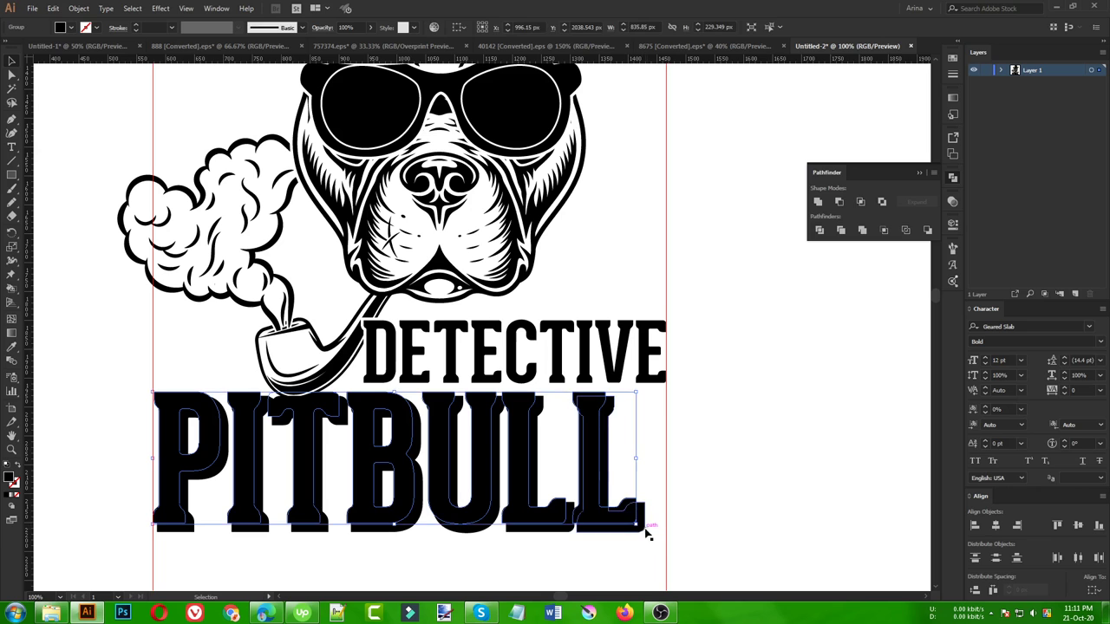
{"action": "left_click_drag", "start_coordinate": [645, 520], "coordinate": [652, 524]}
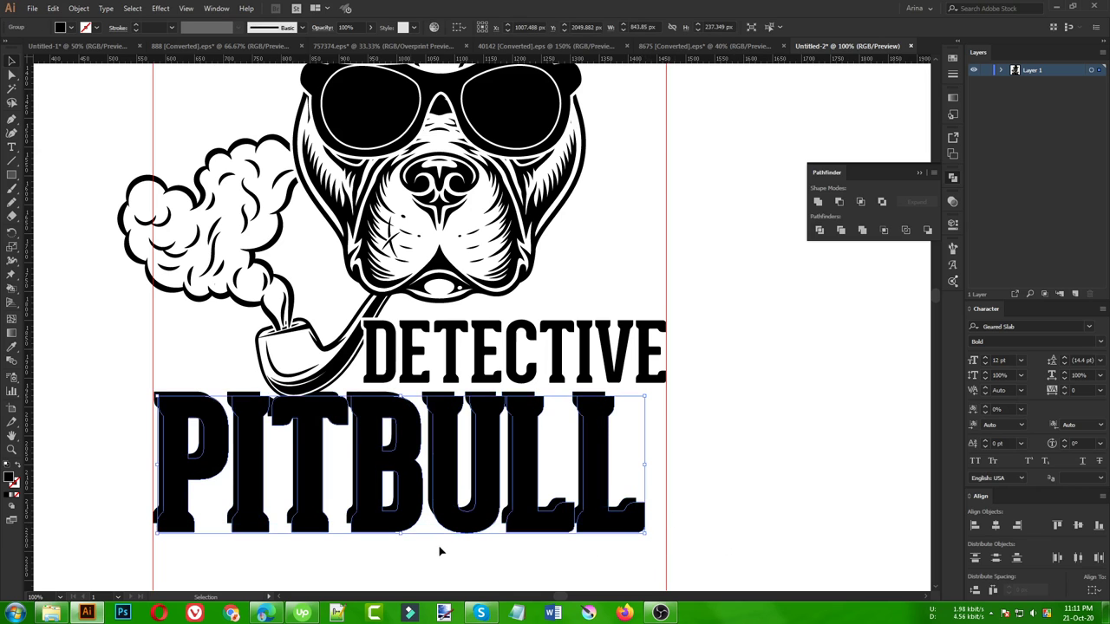
{"action": "key", "text": "a"}
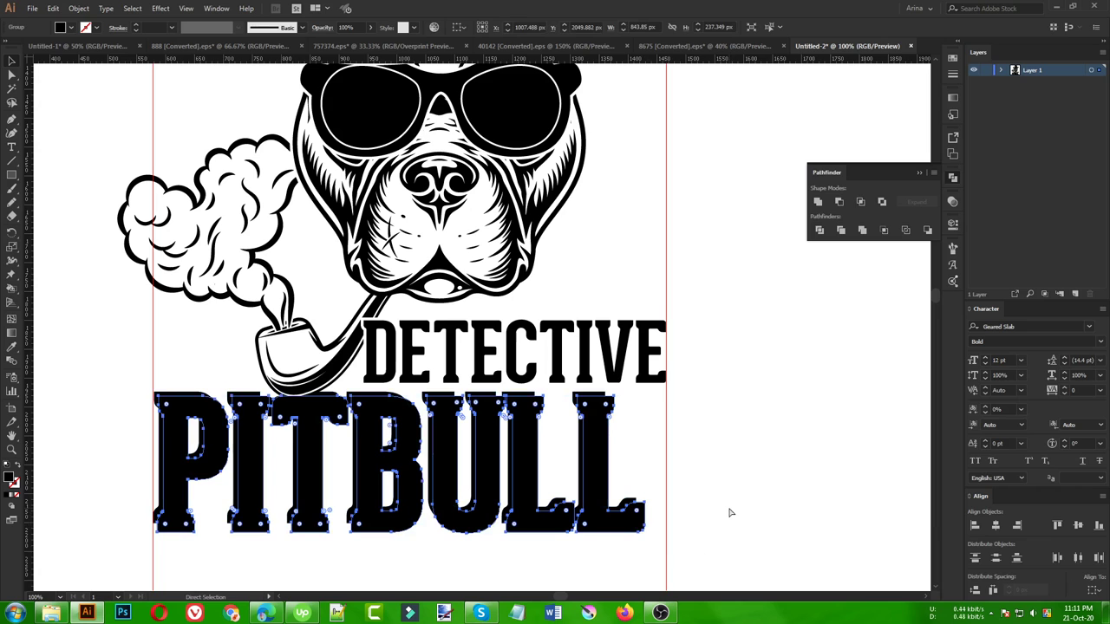
{"action": "key", "text": "v"}
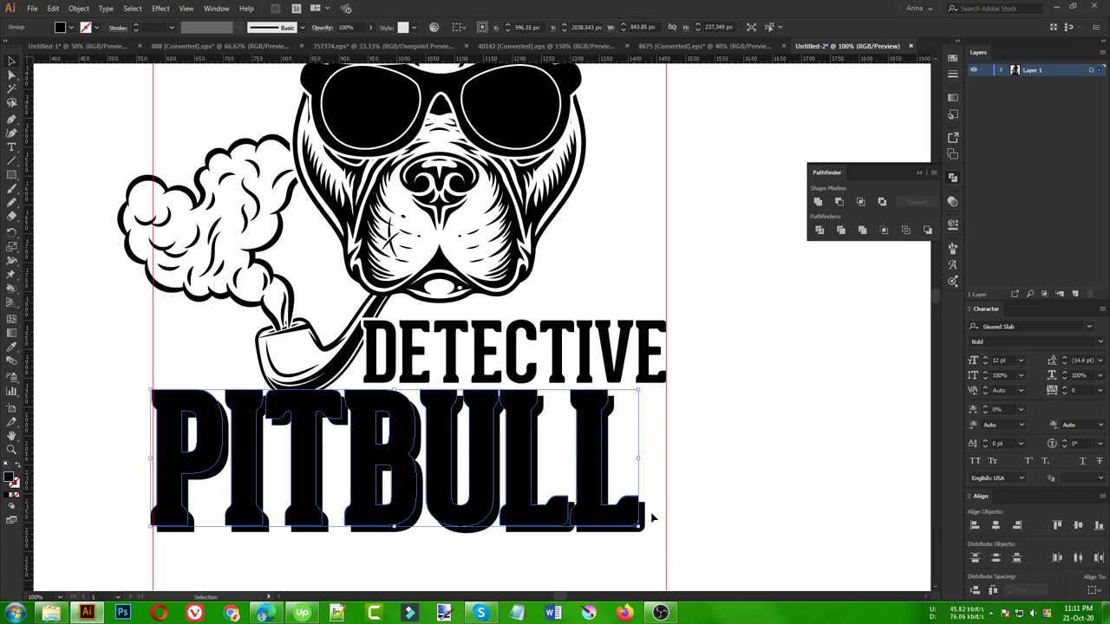
Step: Cut the PITBULL letters out of their shadow with Minus Front, leaving a thin white gap
{"action": "scroll", "coordinate": [652, 517], "scroll_direction": "up", "scroll_amount": 3}
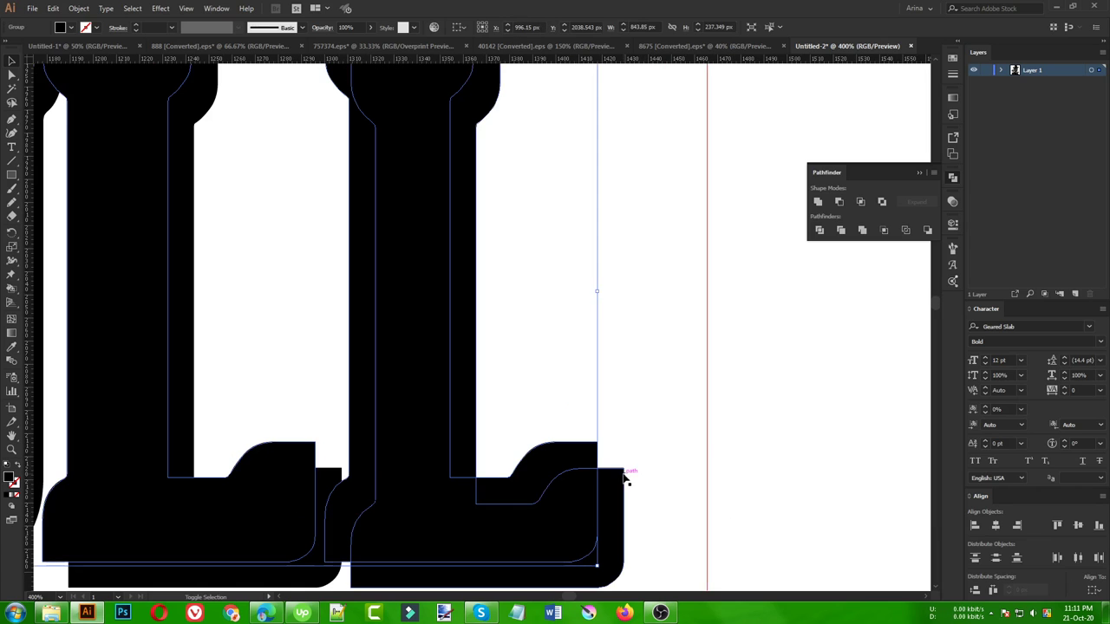
{"action": "scroll", "coordinate": [625, 476], "scroll_direction": "down", "scroll_amount": 1}
{"action": "scroll", "coordinate": [607, 406], "scroll_direction": "down", "scroll_amount": 2}
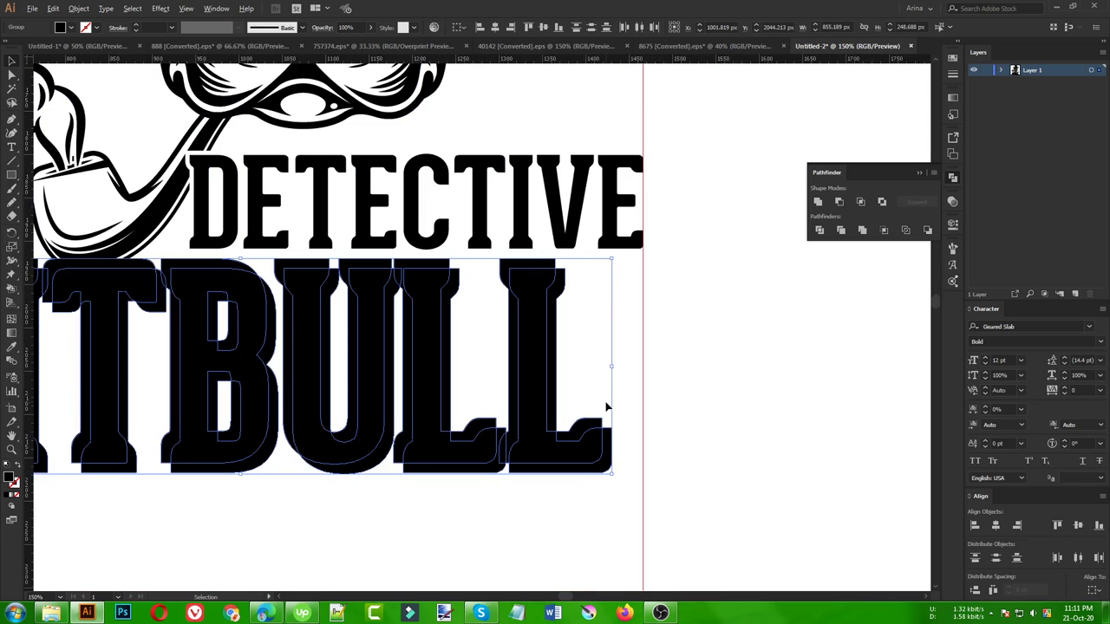
{"action": "scroll", "coordinate": [734, 332], "scroll_direction": "down", "scroll_amount": 1}
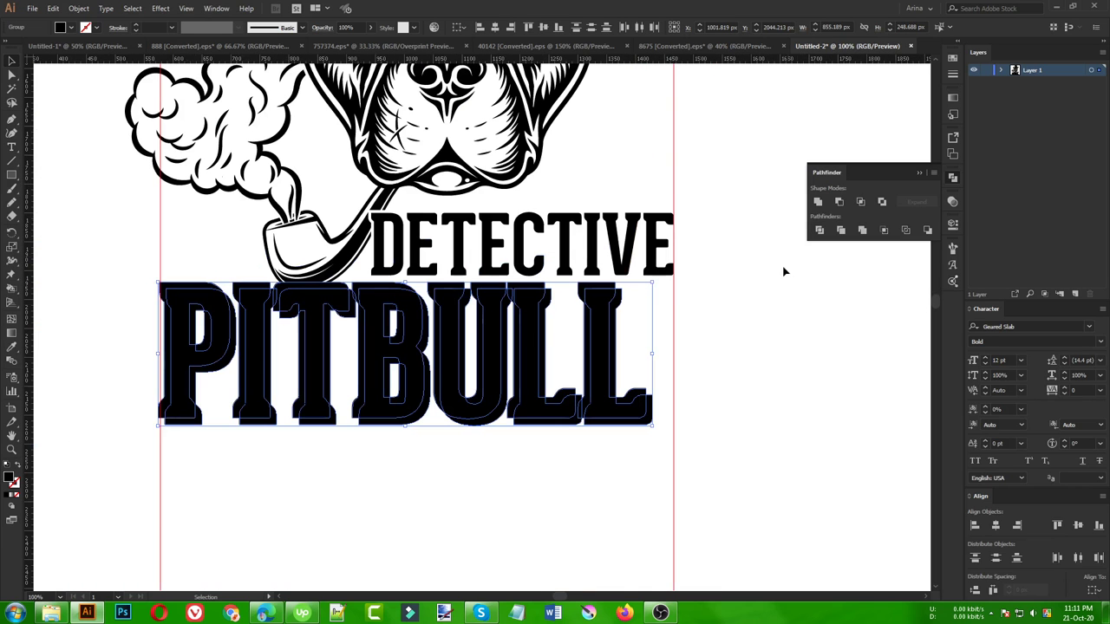
{"action": "left_click", "coordinate": [839, 202], "text": "alt"}
{"action": "left_click", "coordinate": [461, 508]}
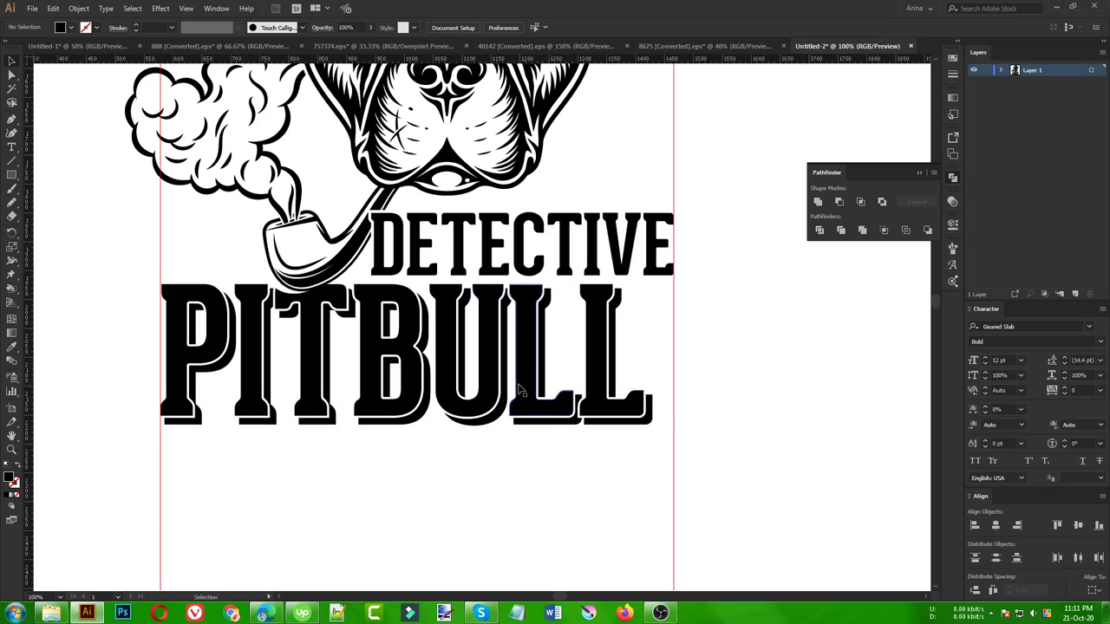
Step: Expand the PITBULL compound shape into plain shapes
{"action": "left_click", "coordinate": [493, 423]}
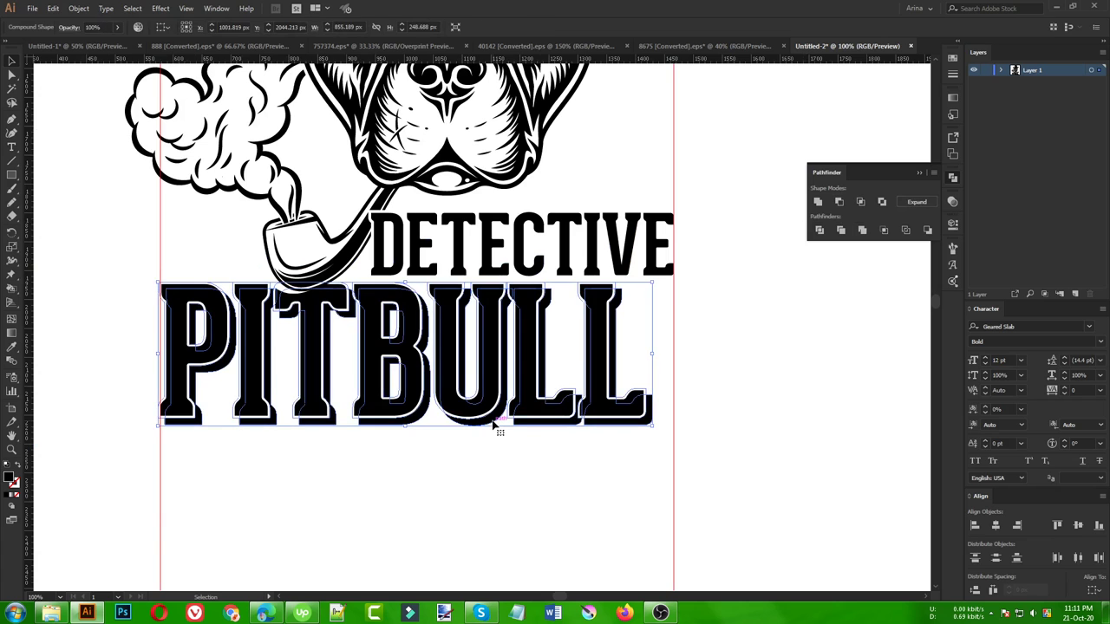
{"action": "left_click", "coordinate": [79, 9]}
{"action": "left_click", "coordinate": [95, 146]}
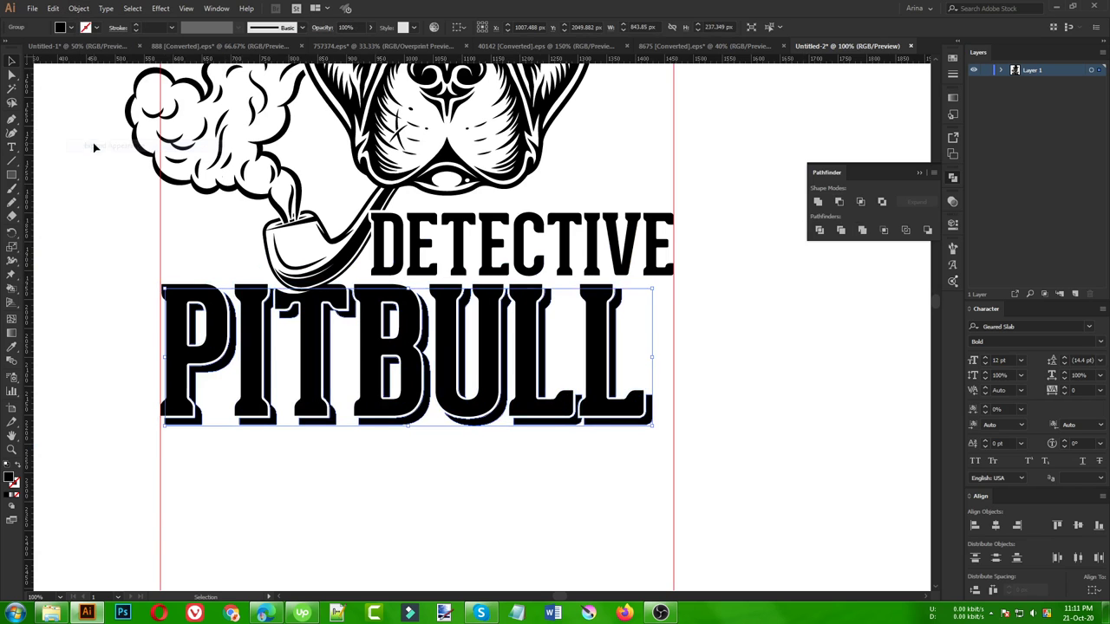
{"action": "left_click", "coordinate": [523, 466]}
Step: Stretch PITBULL to about 887.4 px wide at the right guide and nudge it down twice
{"action": "left_click_drag", "start_coordinate": [593, 488], "coordinate": [321, 378]}
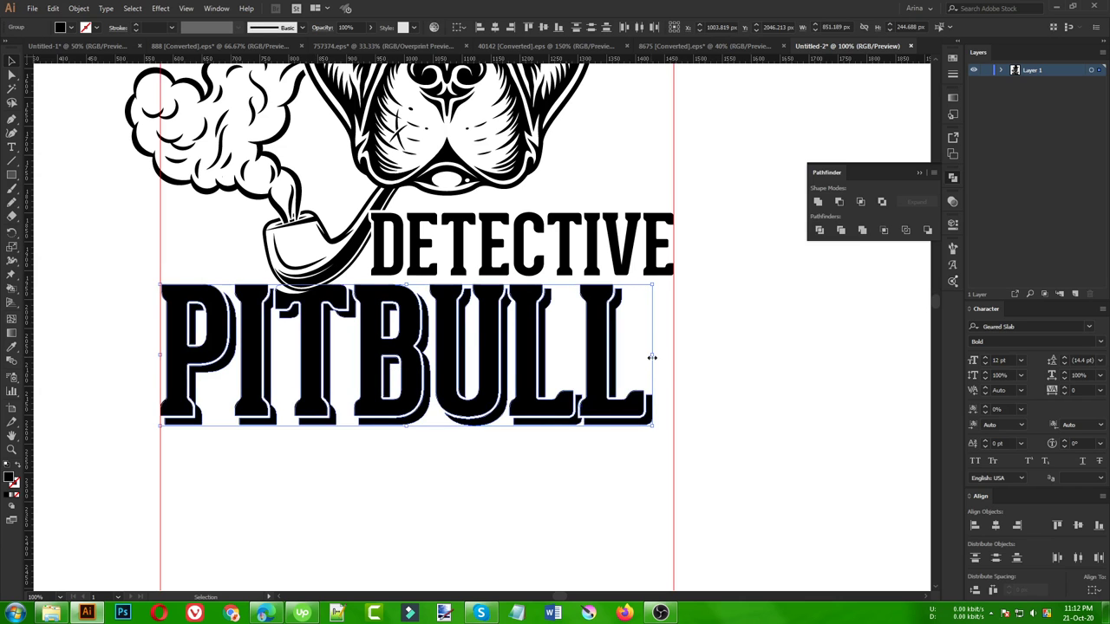
{"action": "left_click_drag", "start_coordinate": [652, 356], "coordinate": [673, 358]}
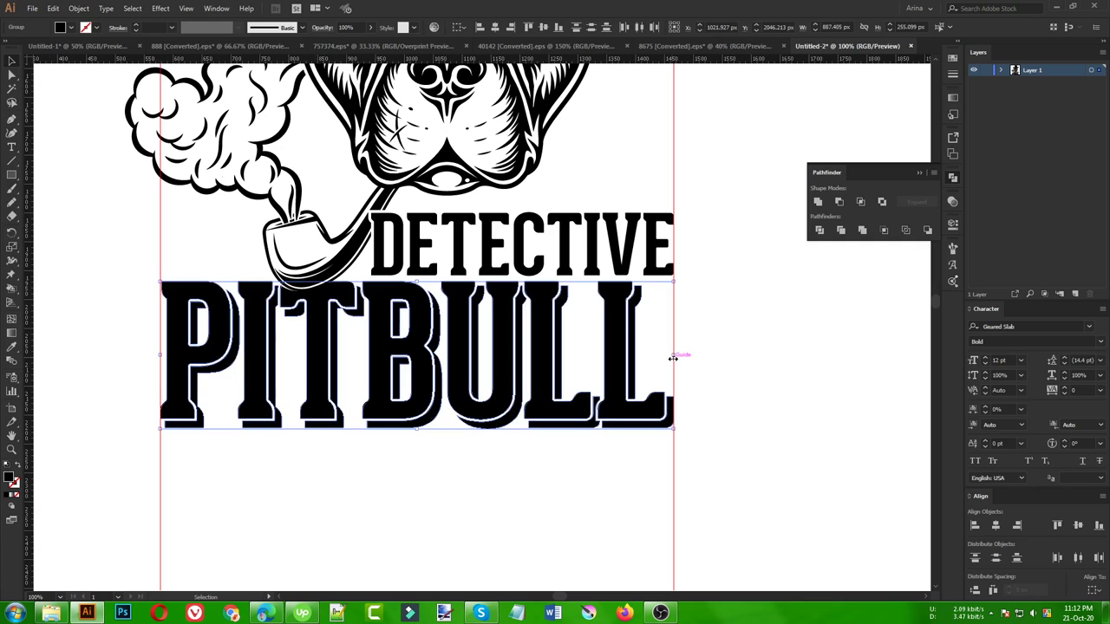
{"action": "key", "text": "Down"}
{"action": "key", "text": "Down"}
{"action": "key", "text": "Down"}
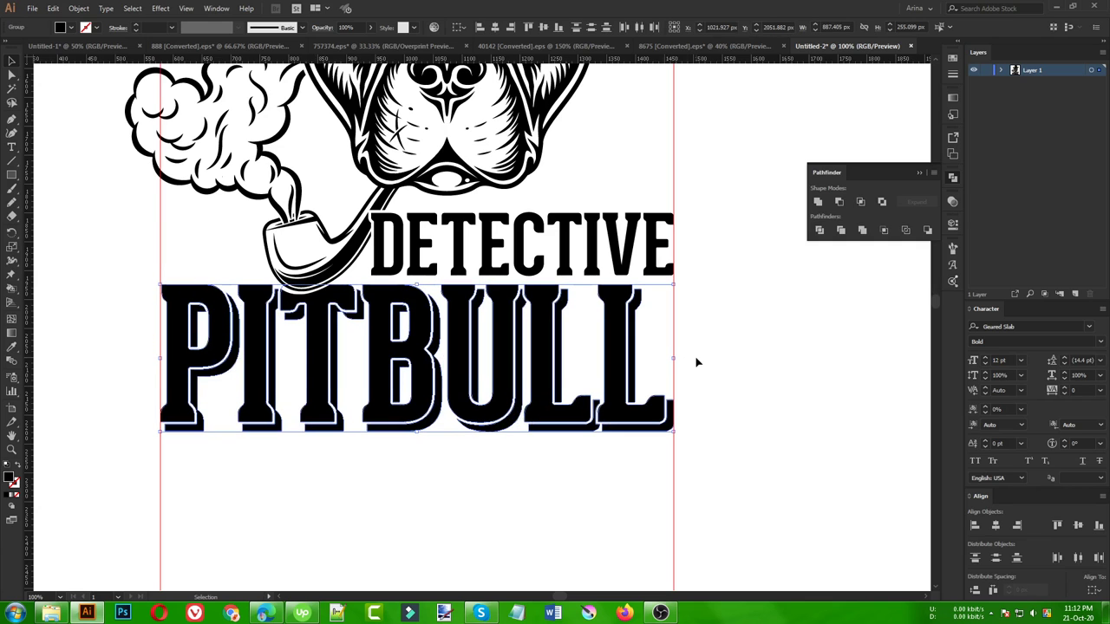
{"action": "key", "text": "Down"}
{"action": "key", "text": "Down"}
{"action": "key", "text": "Down"}
{"action": "left_click", "coordinate": [695, 361]}
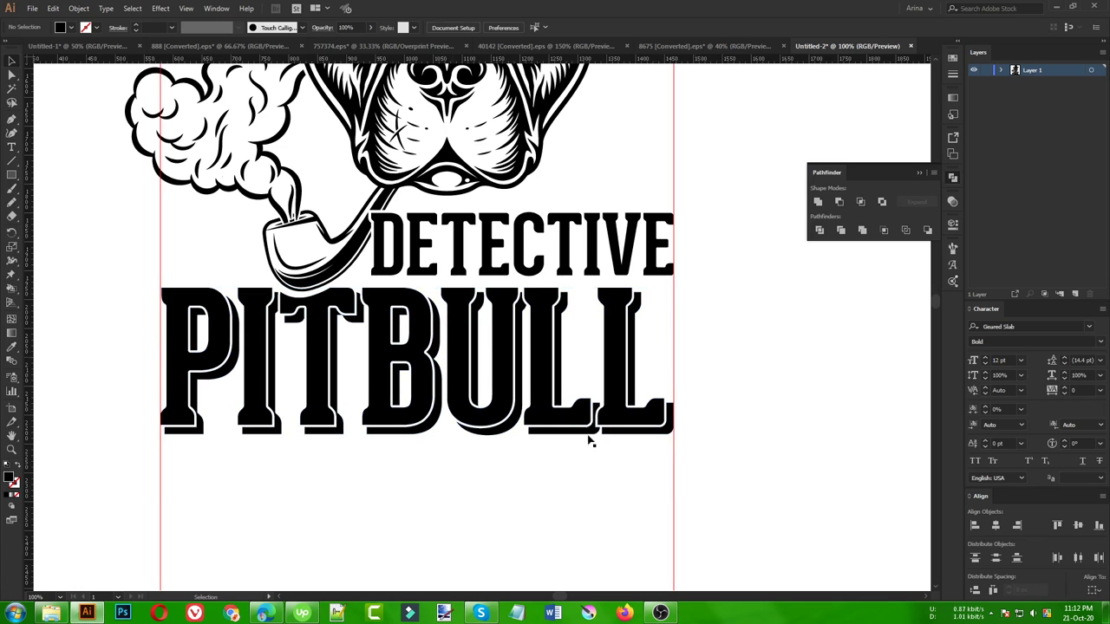
{"action": "scroll", "coordinate": [436, 500], "scroll_direction": "up", "scroll_amount": 2}
Step: Shrink DETECTIVE slightly from its corner and give it an offset outline path
{"action": "left_click", "coordinate": [486, 317]}
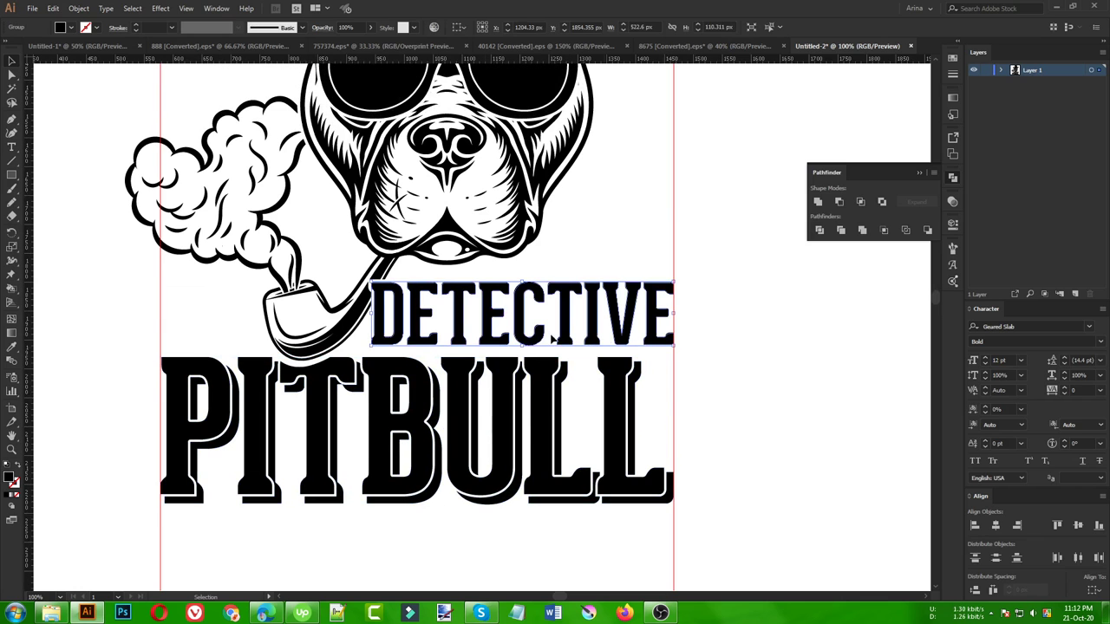
{"action": "left_click_drag", "start_coordinate": [673, 344], "coordinate": [659, 341]}
{"action": "scroll", "coordinate": [568, 286], "scroll_direction": "up", "scroll_amount": 2}
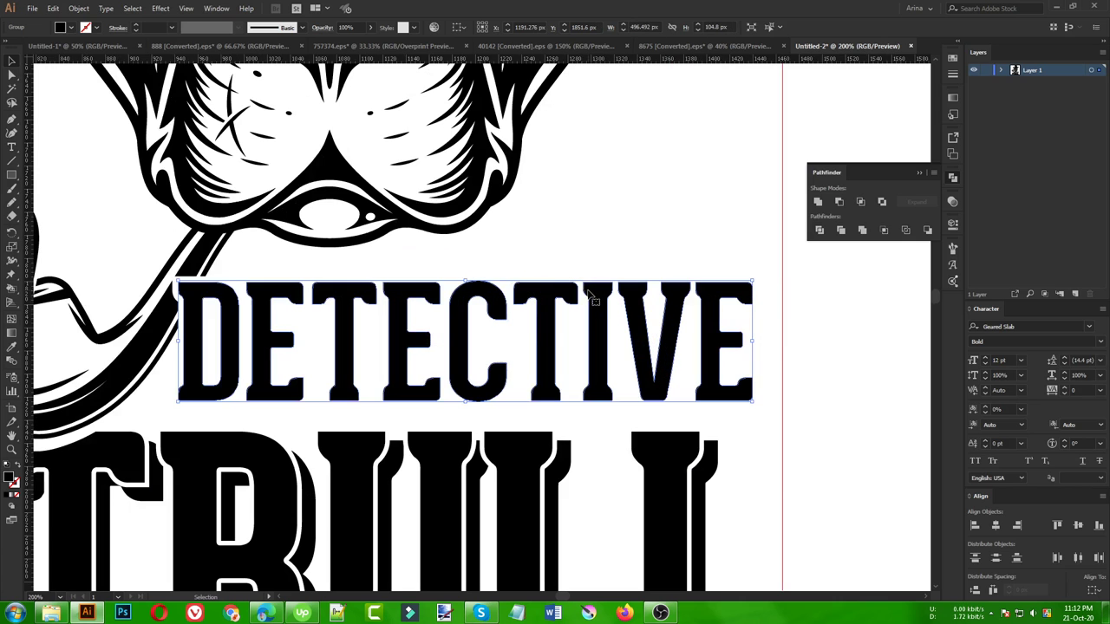
{"action": "left_click", "coordinate": [83, 8]}
{"action": "mouse_move", "coordinate": [92, 274]}
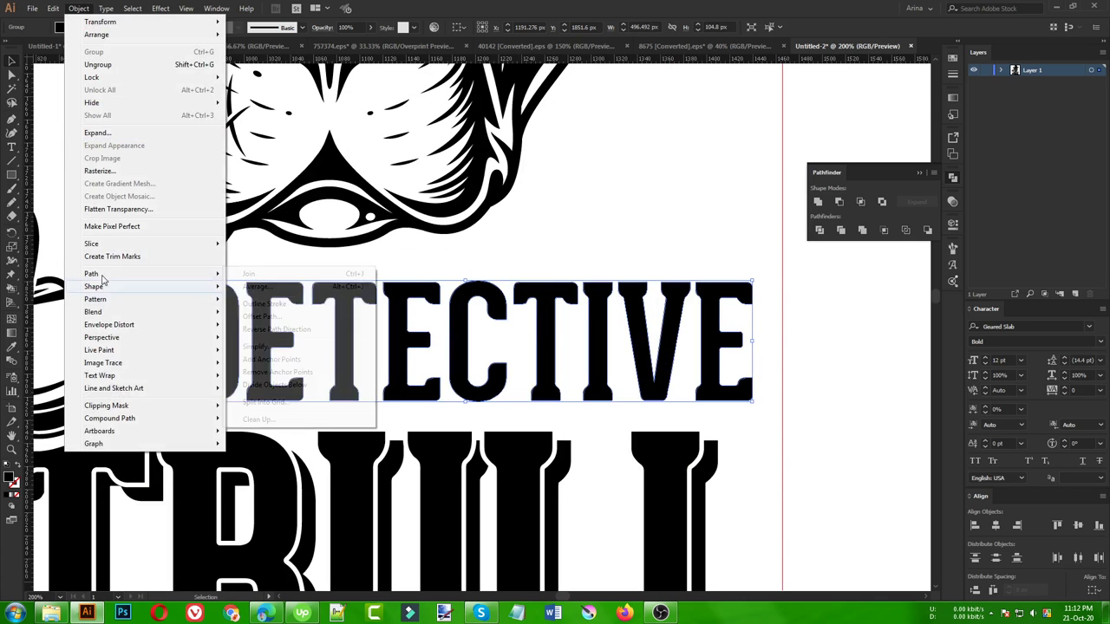
{"action": "left_click", "coordinate": [260, 317]}
{"action": "left_click", "coordinate": [76, 165]}
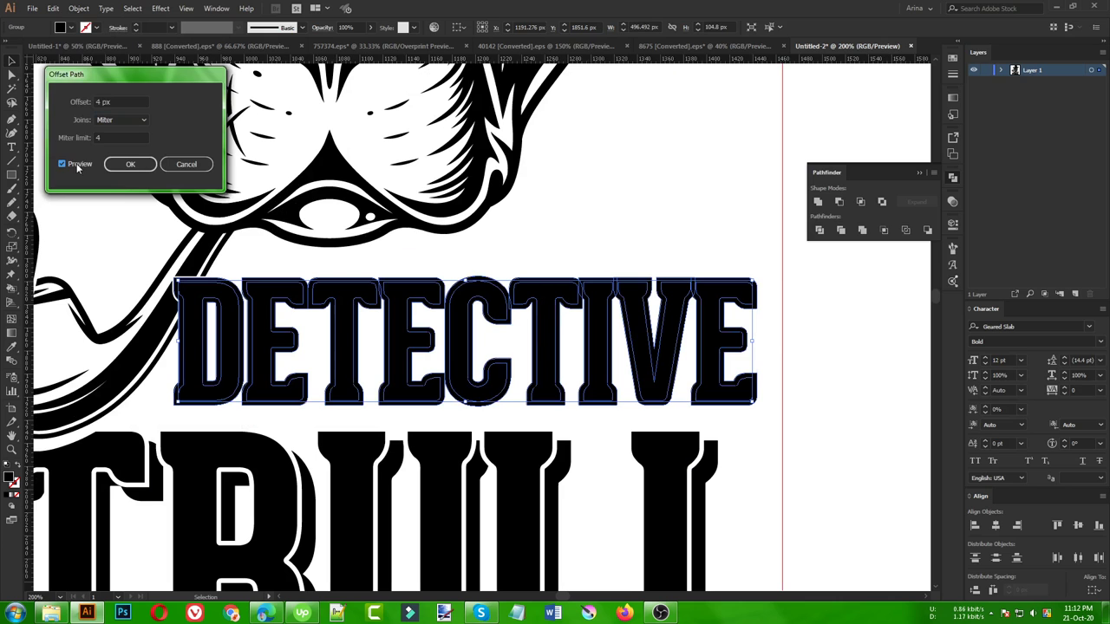
{"action": "left_click", "coordinate": [122, 164]}
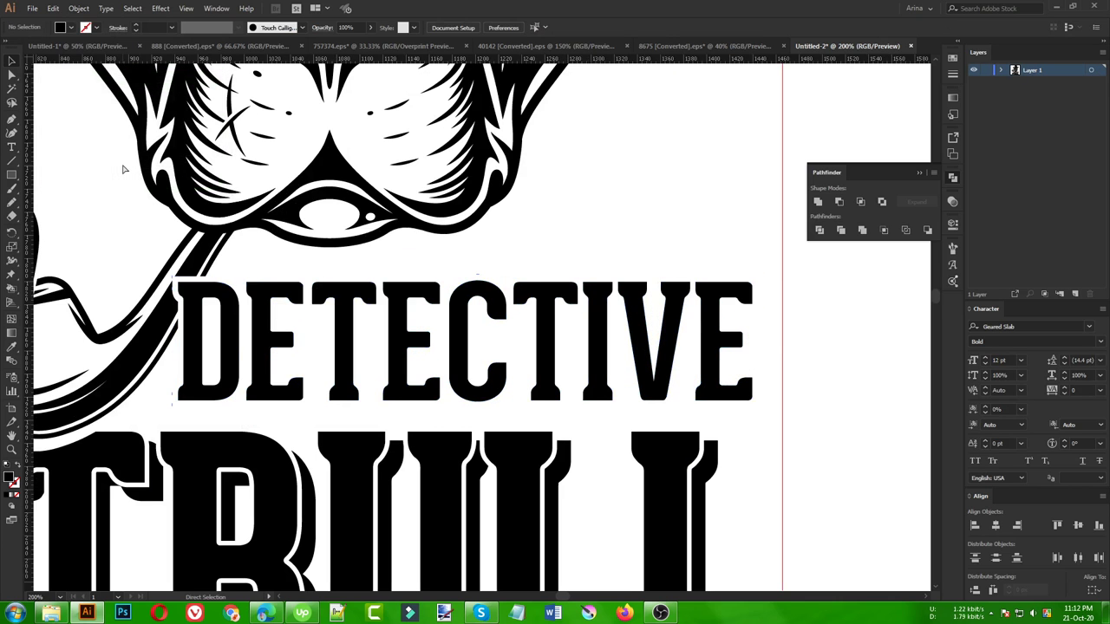
Step: Unite DETECTIVE with its offset, undo it, and add a fresh offset path
{"action": "left_click", "coordinate": [468, 290]}
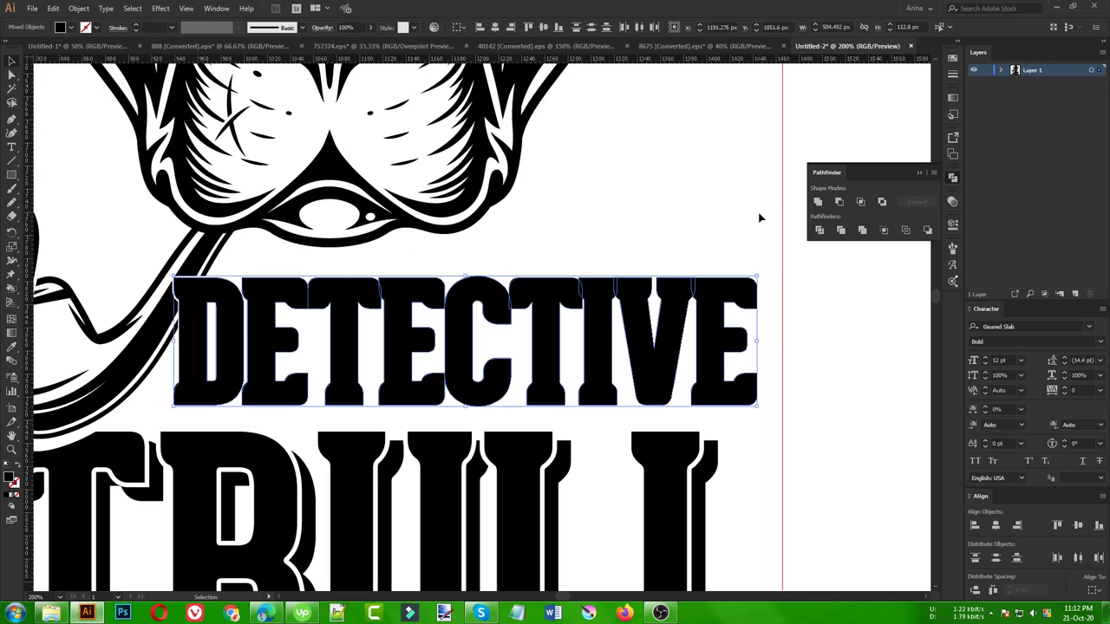
{"action": "left_click", "coordinate": [818, 202]}
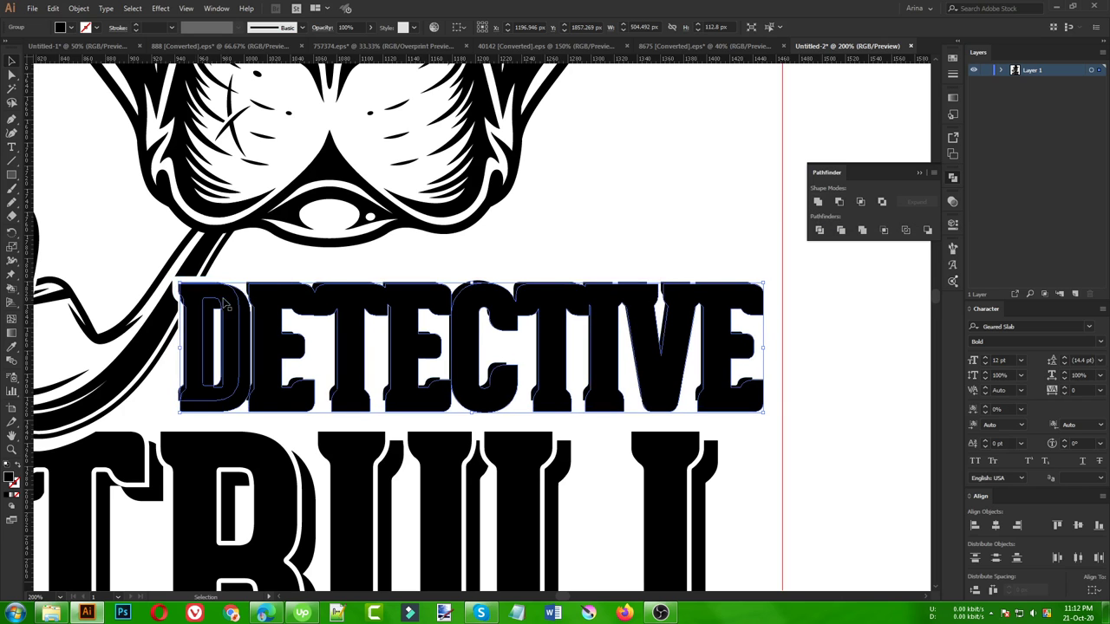
{"action": "key", "text": "ctrl+z"}
{"action": "left_click", "coordinate": [78, 8]}
{"action": "mouse_move", "coordinate": [96, 273]}
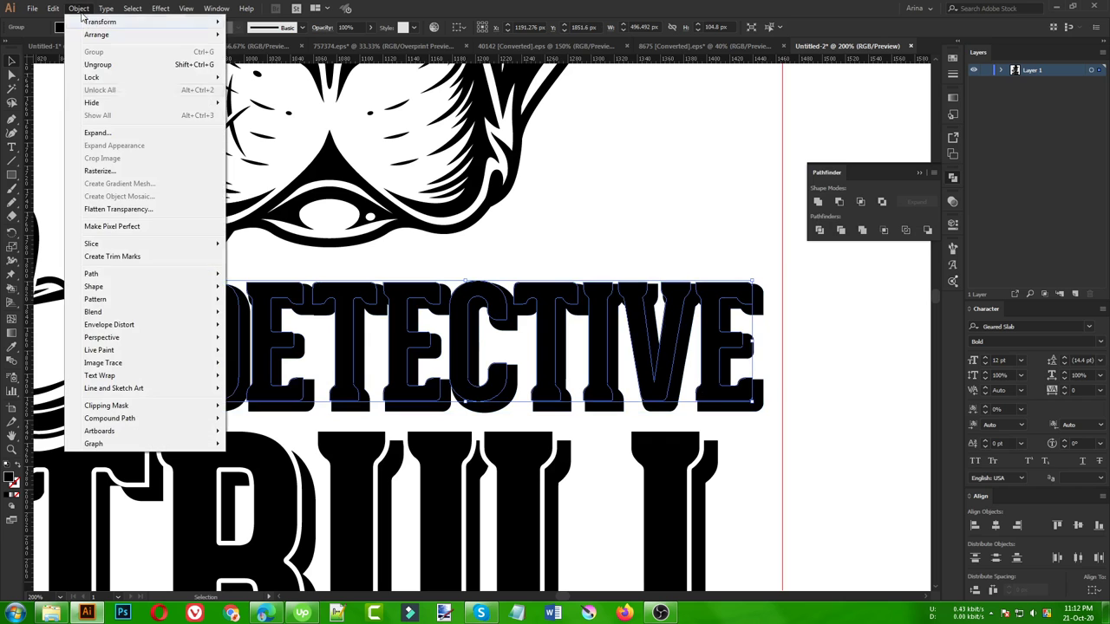
{"action": "left_click", "coordinate": [260, 316]}
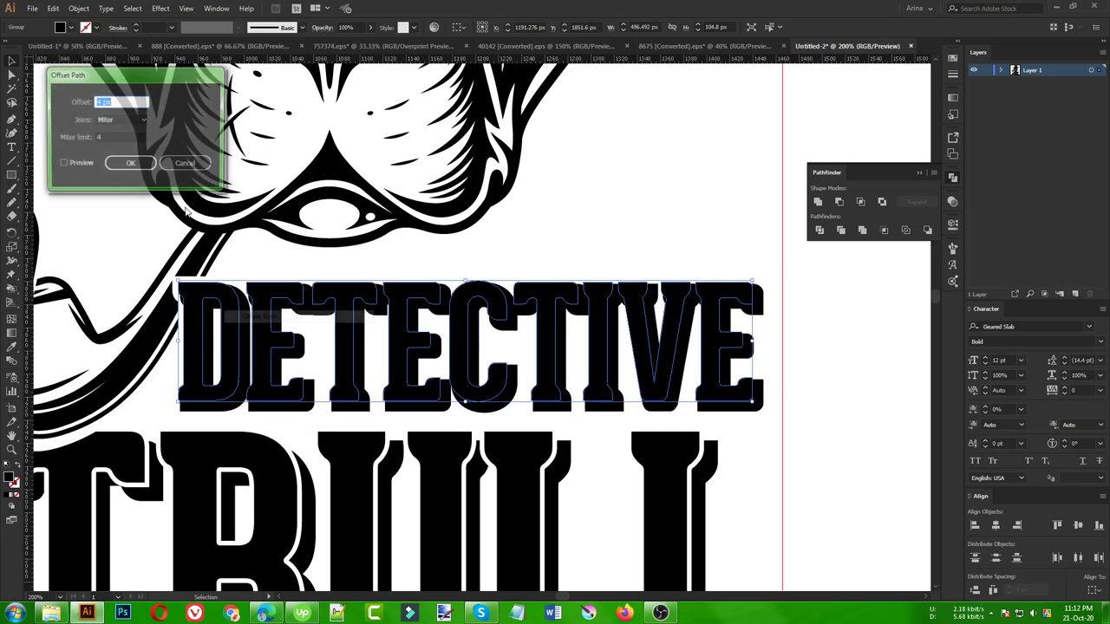
{"action": "left_click", "coordinate": [117, 165]}
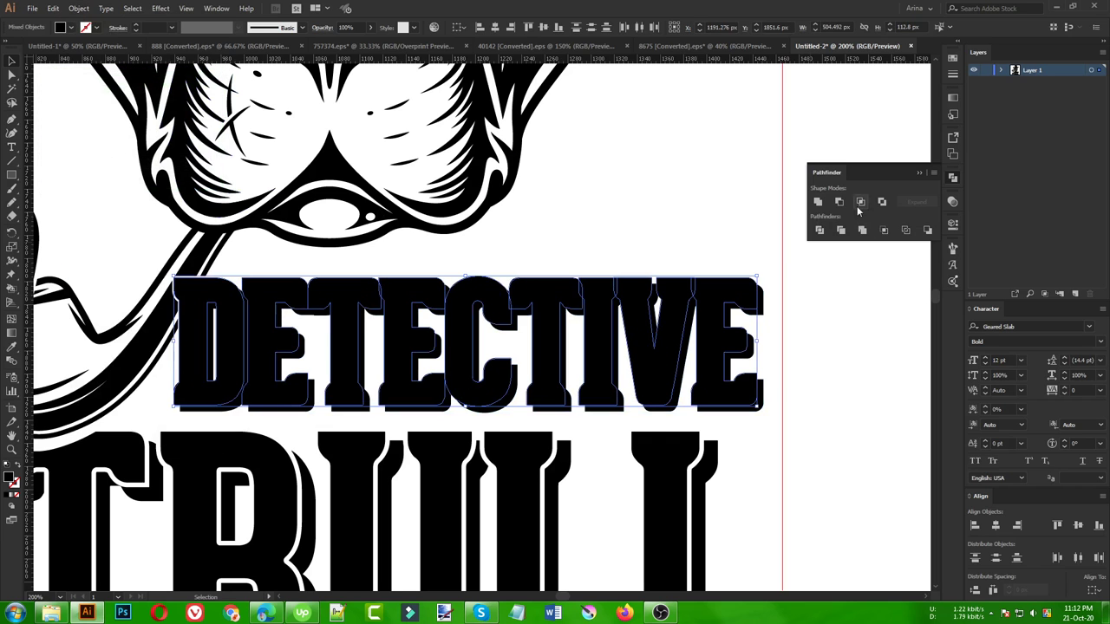
Step: Cut the DETECTIVE letters out of their shadow with Minus Front and expand the result
{"action": "left_click", "coordinate": [819, 204]}
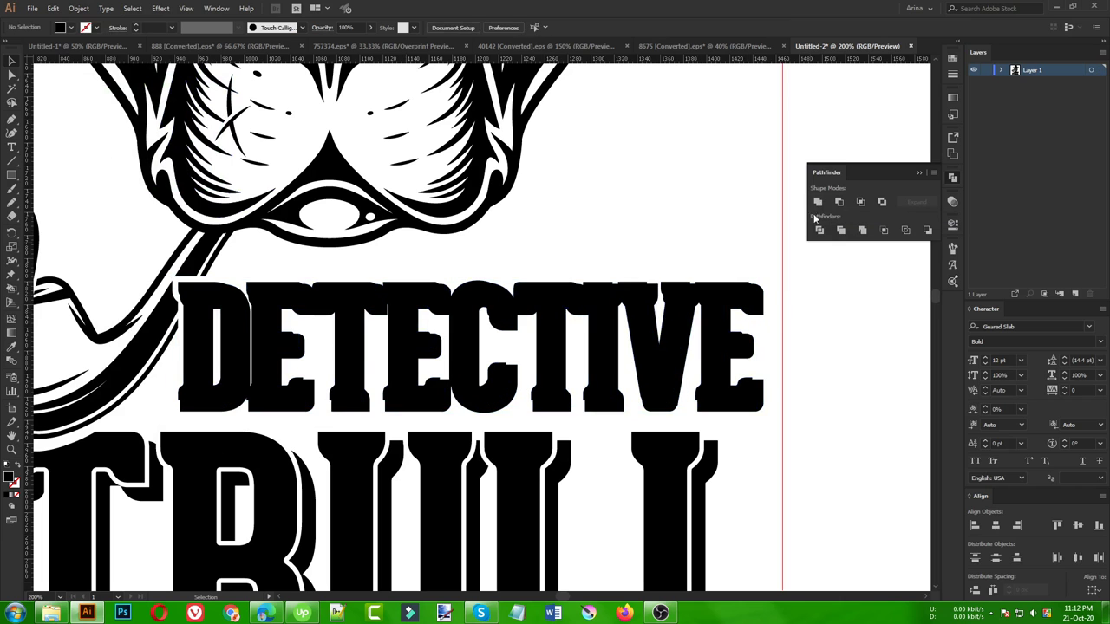
{"action": "key", "text": "a"}
{"action": "left_click", "coordinate": [763, 411]}
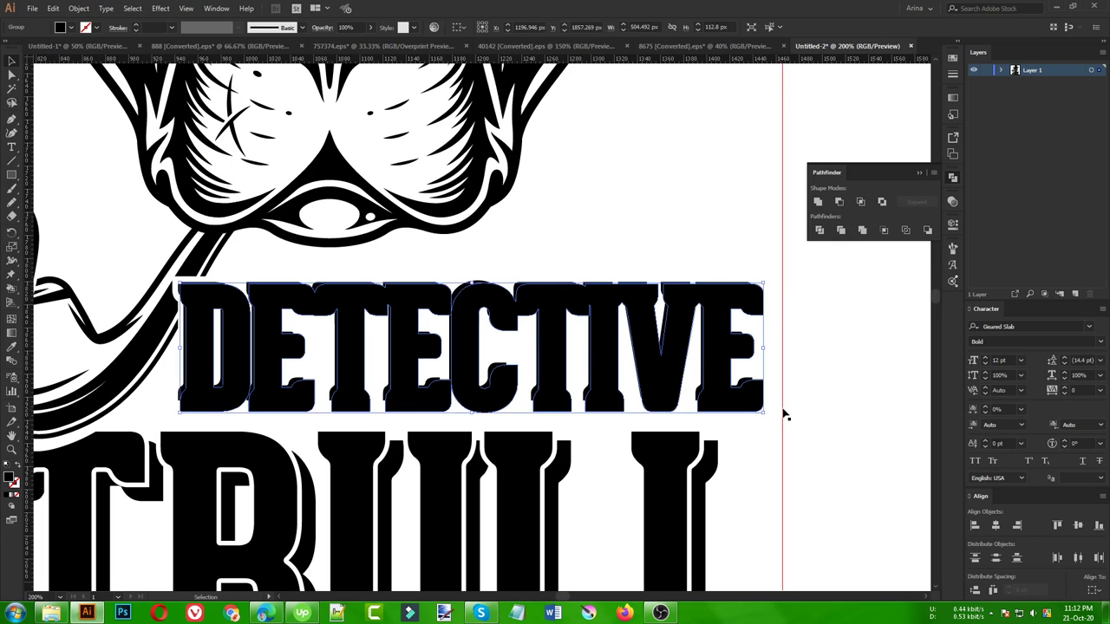
{"action": "key", "text": "ctrl+z"}
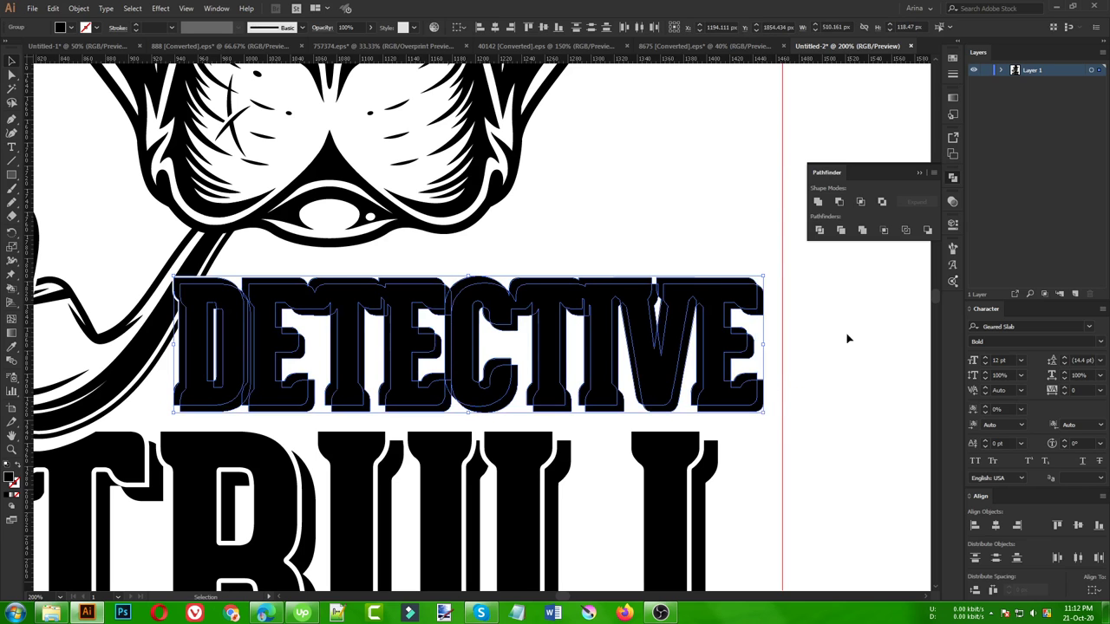
{"action": "left_click", "coordinate": [843, 204], "text": "alt"}
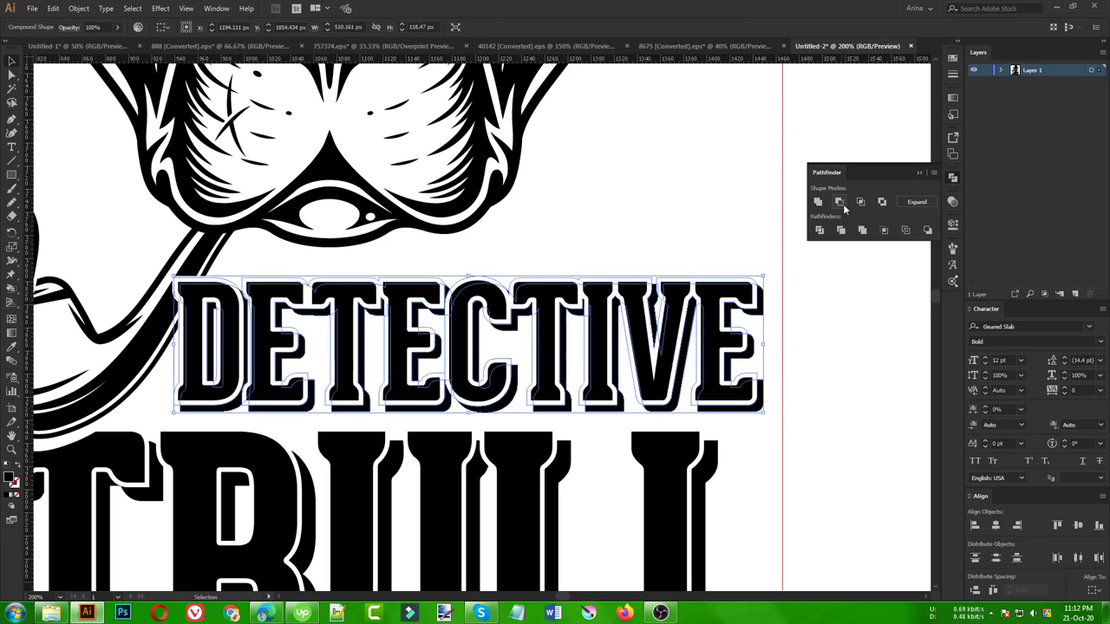
{"action": "left_click", "coordinate": [79, 8]}
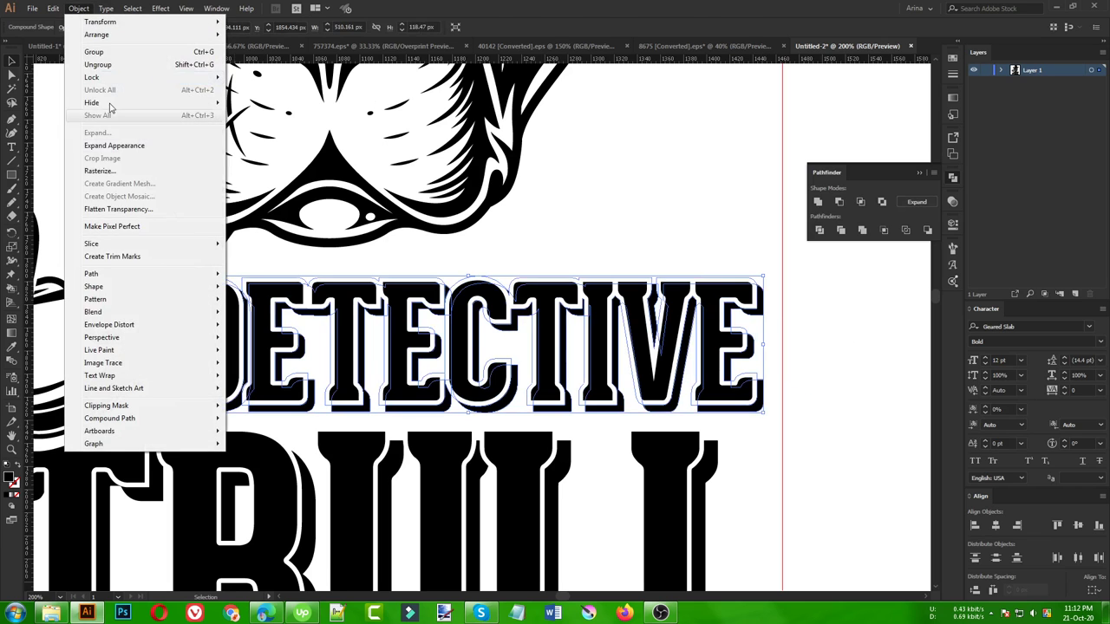
{"action": "left_click", "coordinate": [126, 154]}
Step: Stretch the DETECTIVE group wider so it reaches the right guide
{"action": "left_click", "coordinate": [579, 276]}
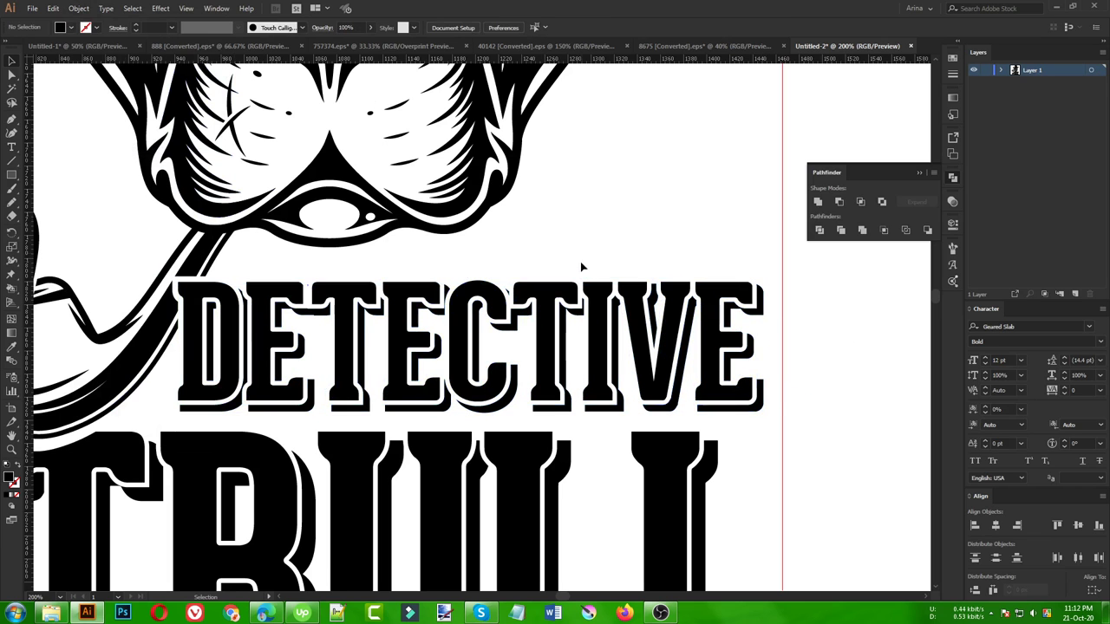
{"action": "left_click_drag", "start_coordinate": [579, 246], "coordinate": [609, 354]}
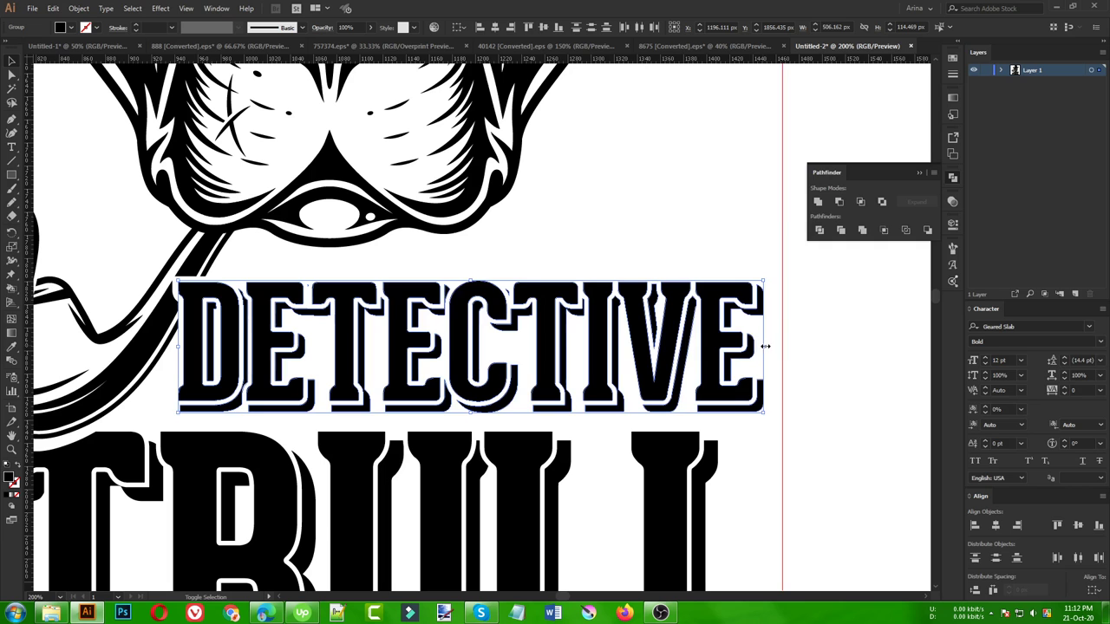
{"action": "left_click_drag", "start_coordinate": [763, 346], "coordinate": [784, 347]}
{"action": "left_click", "coordinate": [814, 356]}
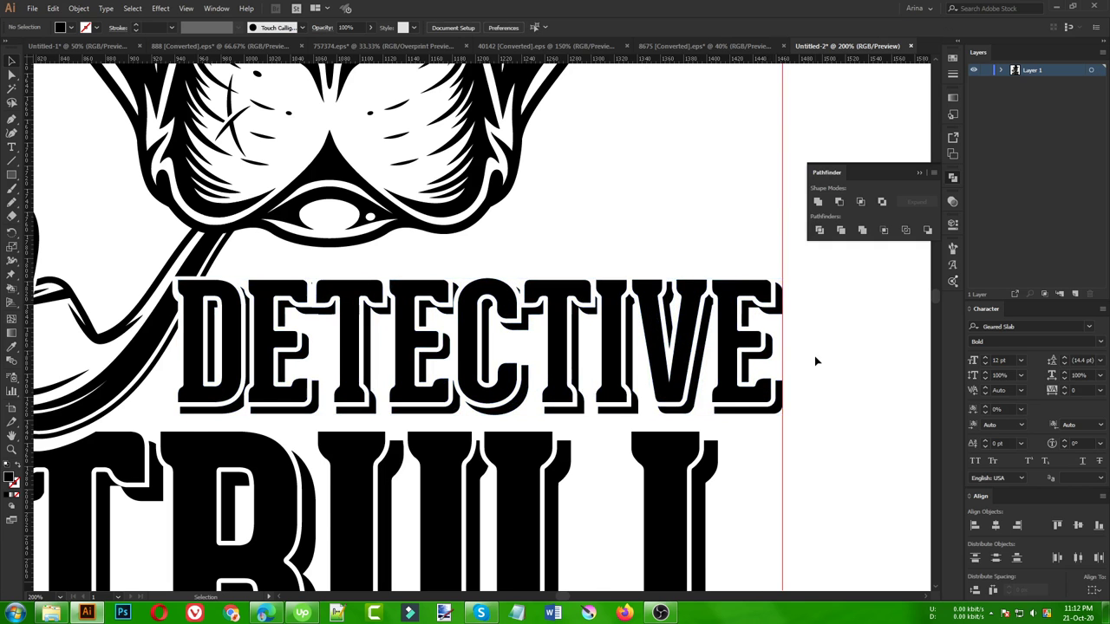
{"action": "scroll", "coordinate": [607, 299], "scroll_direction": "down", "scroll_amount": 1}
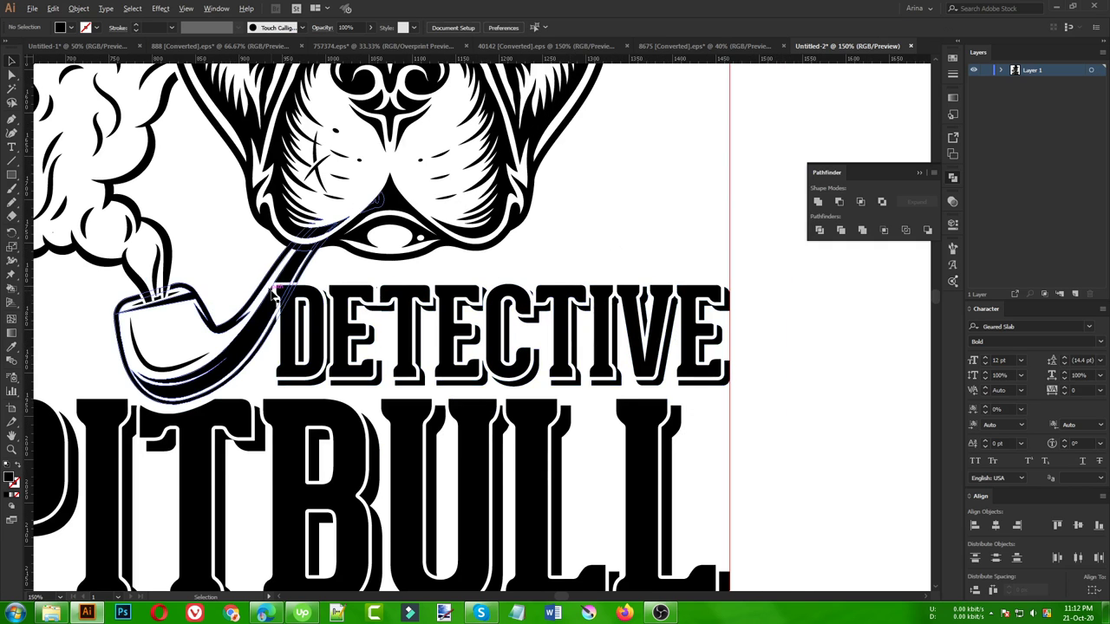
{"action": "scroll", "coordinate": [309, 301], "scroll_direction": "up", "scroll_amount": 1}
{"action": "scroll", "coordinate": [316, 260], "scroll_direction": "up", "scroll_amount": 1}
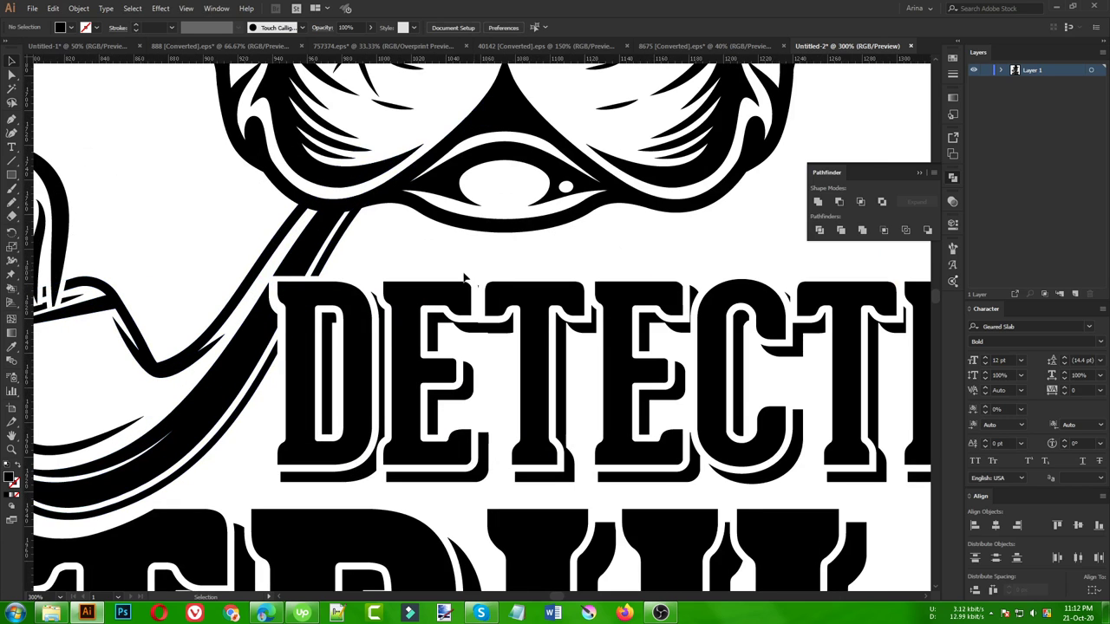
Step: Nudge the D shape in the pipe's opacity mask up and slightly down-left, then exit mask editing
{"action": "left_click", "coordinate": [290, 253]}
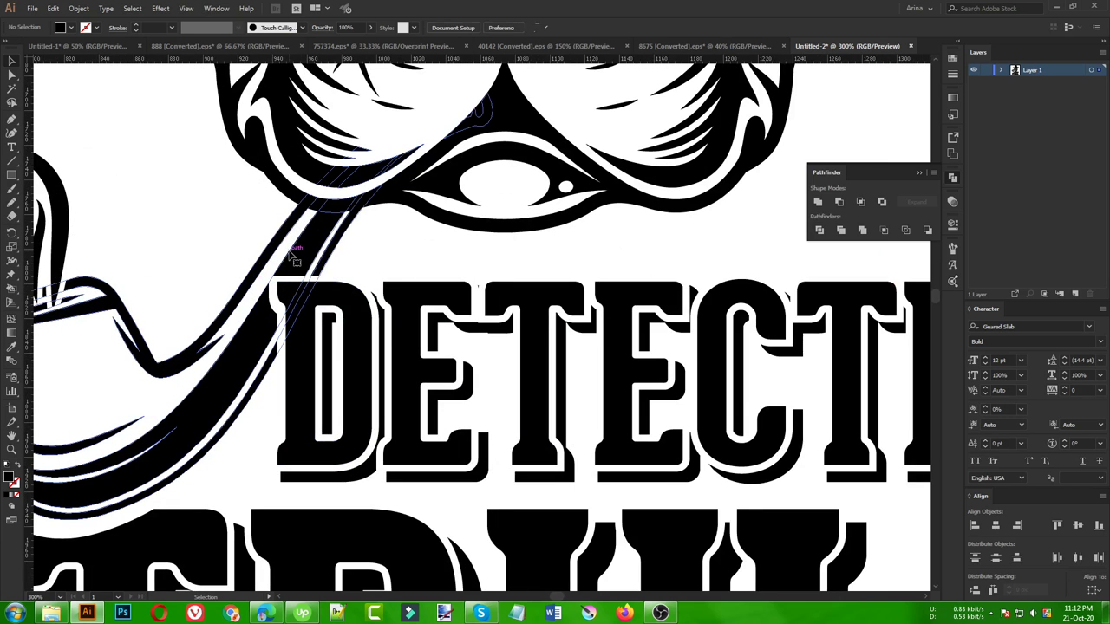
{"action": "left_click", "coordinate": [953, 201]}
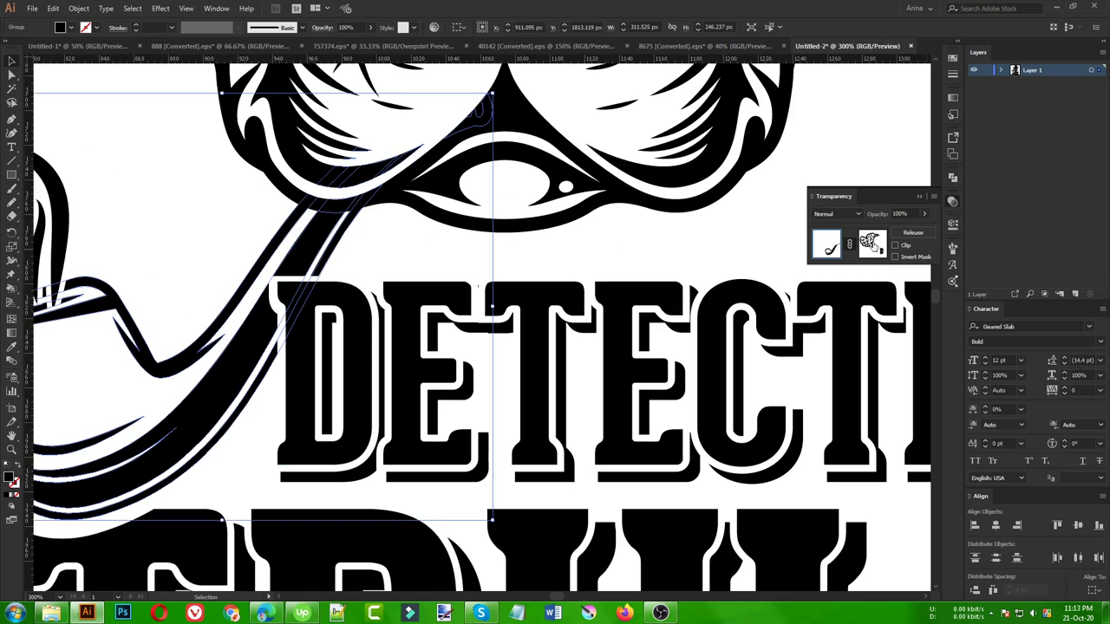
{"action": "left_click", "coordinate": [872, 243]}
{"action": "left_click", "coordinate": [313, 288]}
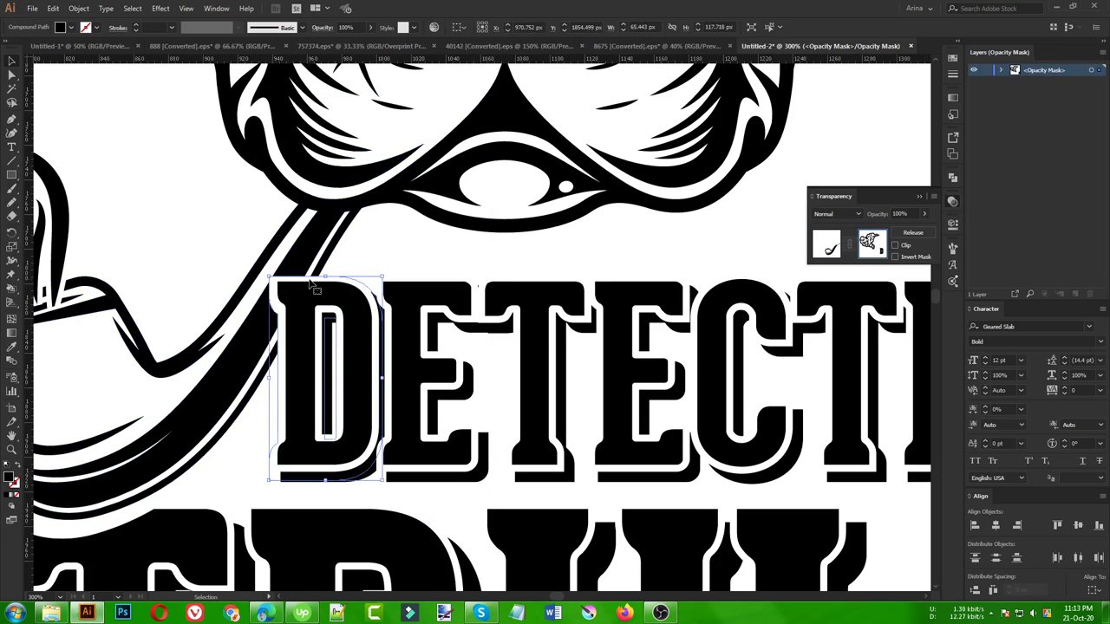
{"action": "key", "text": "Up"}
{"action": "key", "text": "Up"}
{"action": "key", "text": "Up"}
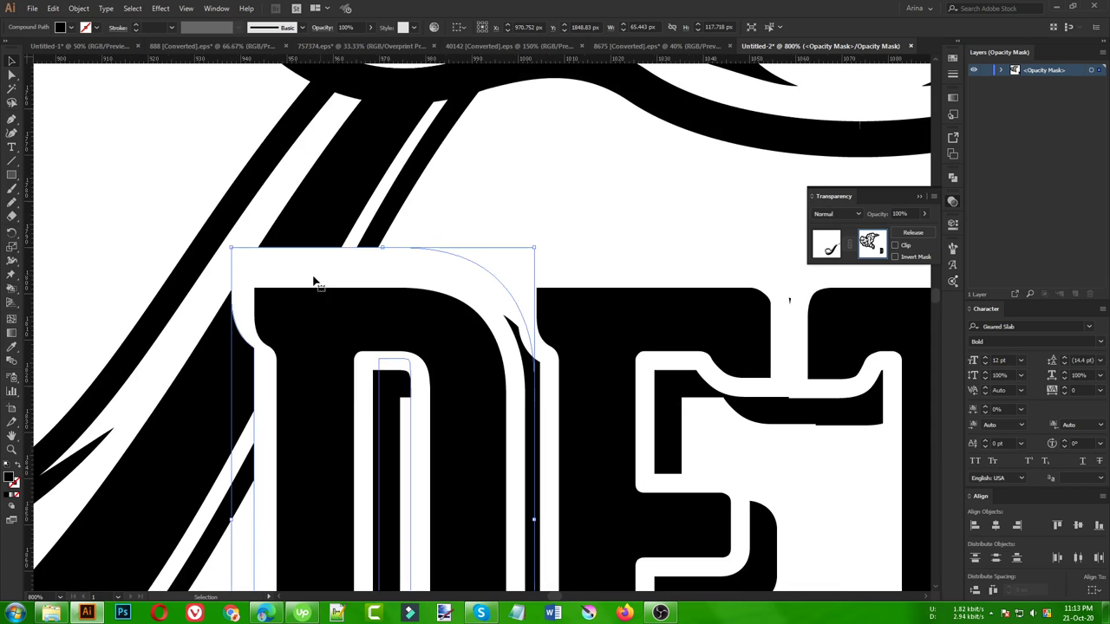
{"action": "scroll", "coordinate": [291, 278], "scroll_direction": "up", "scroll_amount": 3}
{"action": "left_click_drag", "start_coordinate": [333, 277], "coordinate": [323, 287]}
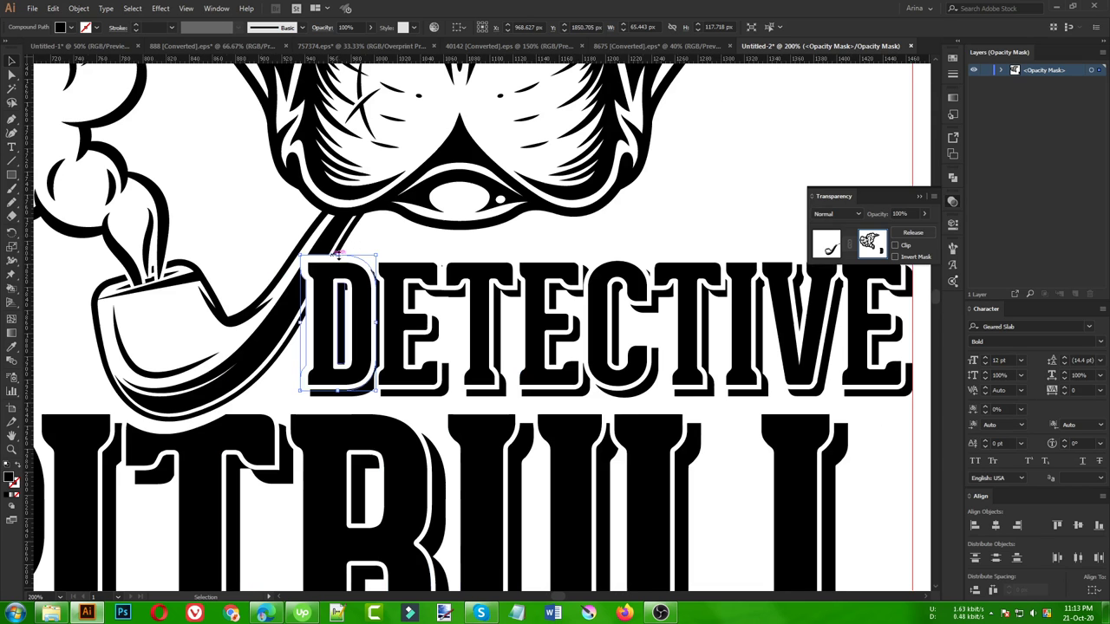
{"action": "scroll", "coordinate": [330, 255], "scroll_direction": "down", "scroll_amount": 3}
{"action": "left_click", "coordinate": [386, 232]}
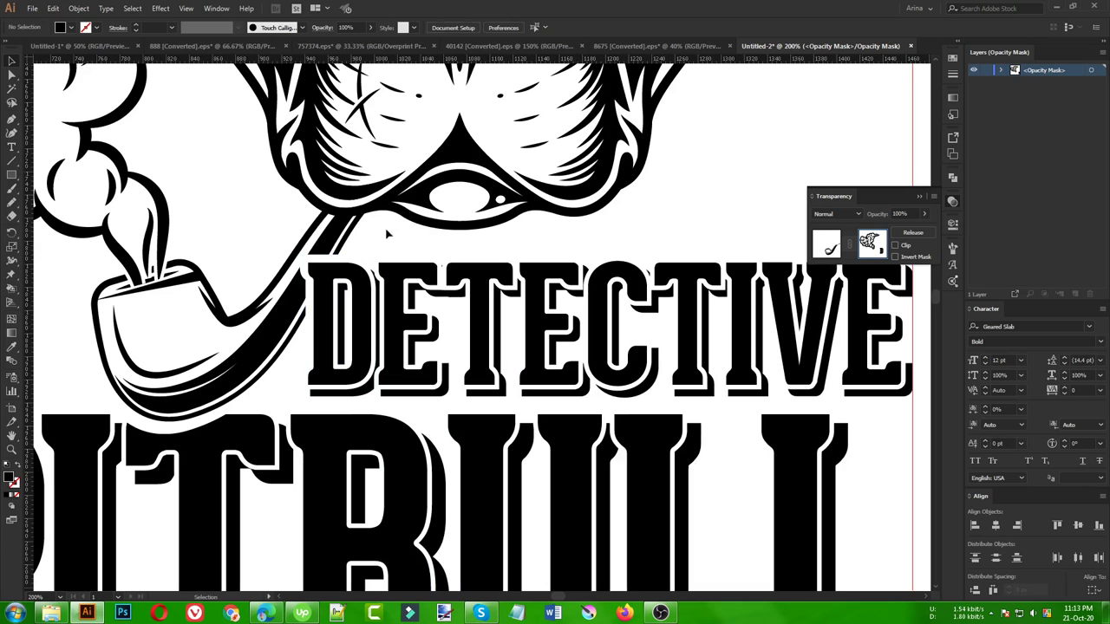
{"action": "left_click", "coordinate": [826, 245]}
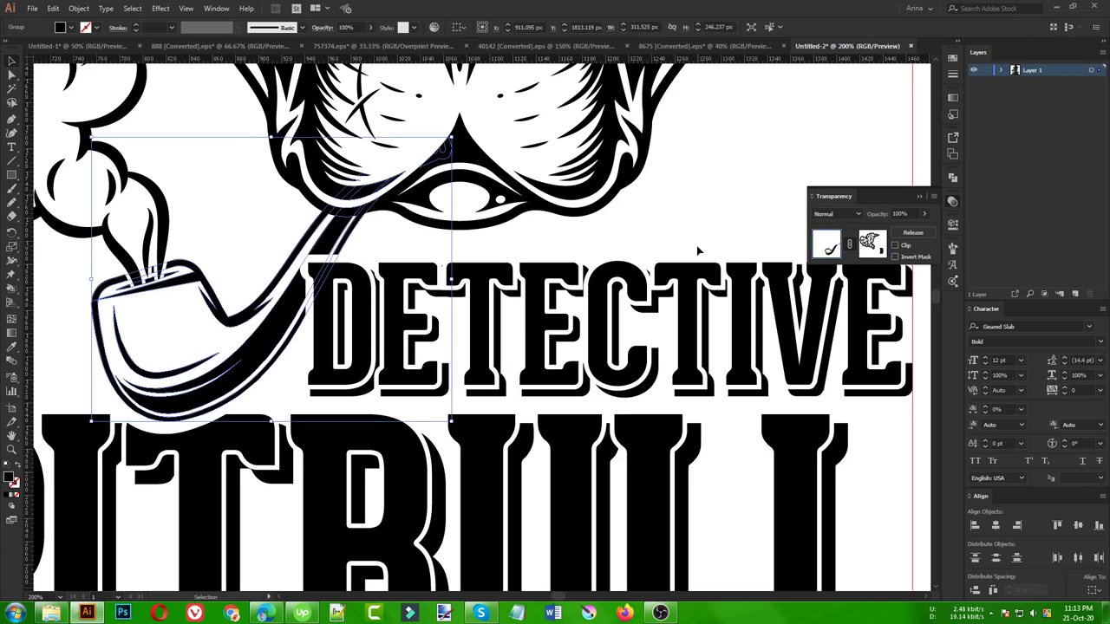
{"action": "scroll", "coordinate": [461, 273], "scroll_direction": "down", "scroll_amount": 3}
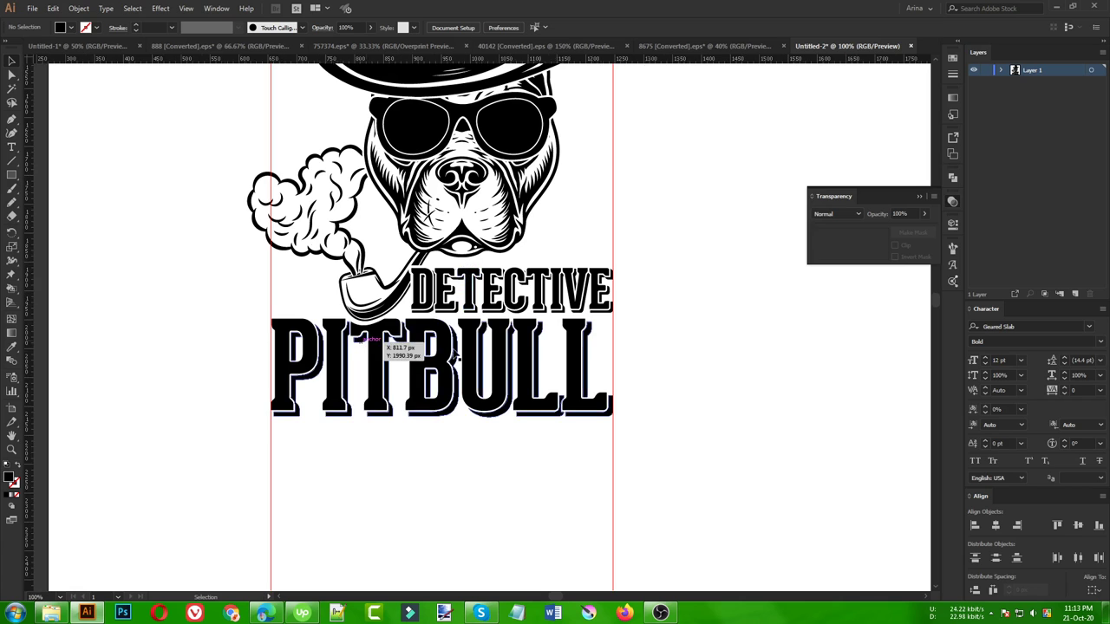
{"action": "scroll", "coordinate": [363, 342], "scroll_direction": "up", "scroll_amount": 1}
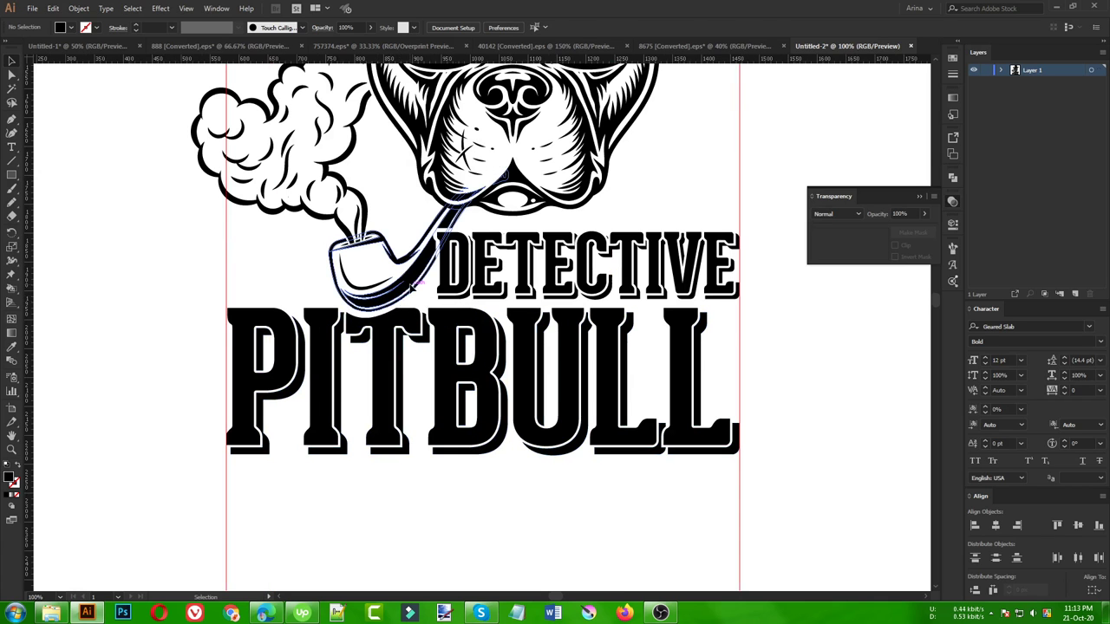
Step: Create a 9 px offset path around the pipe group
{"action": "left_click", "coordinate": [414, 293]}
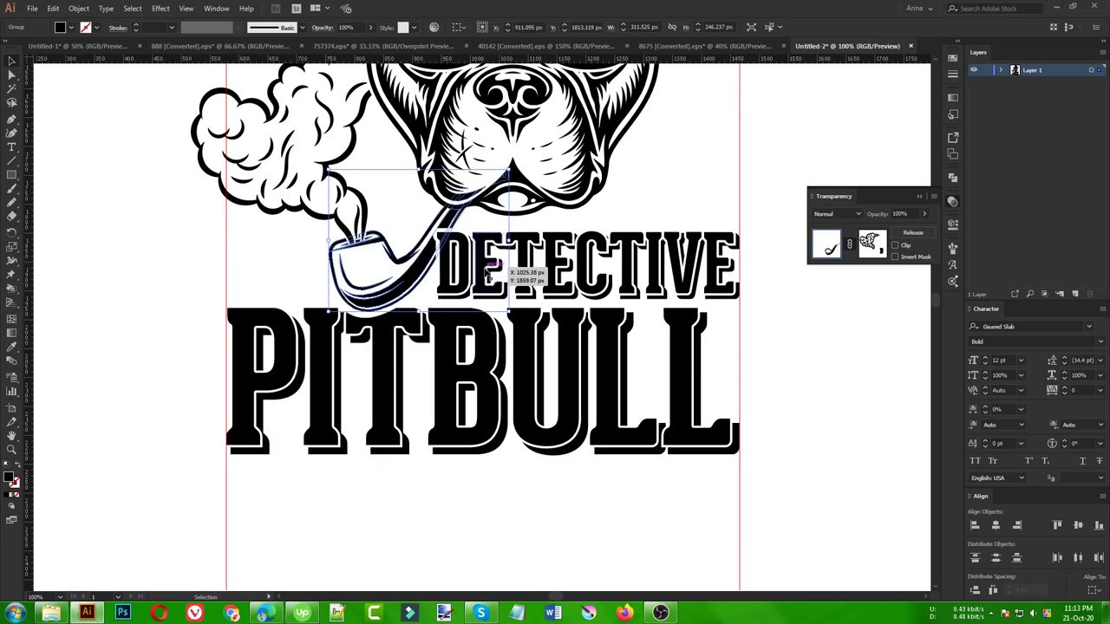
{"action": "left_click", "coordinate": [78, 8]}
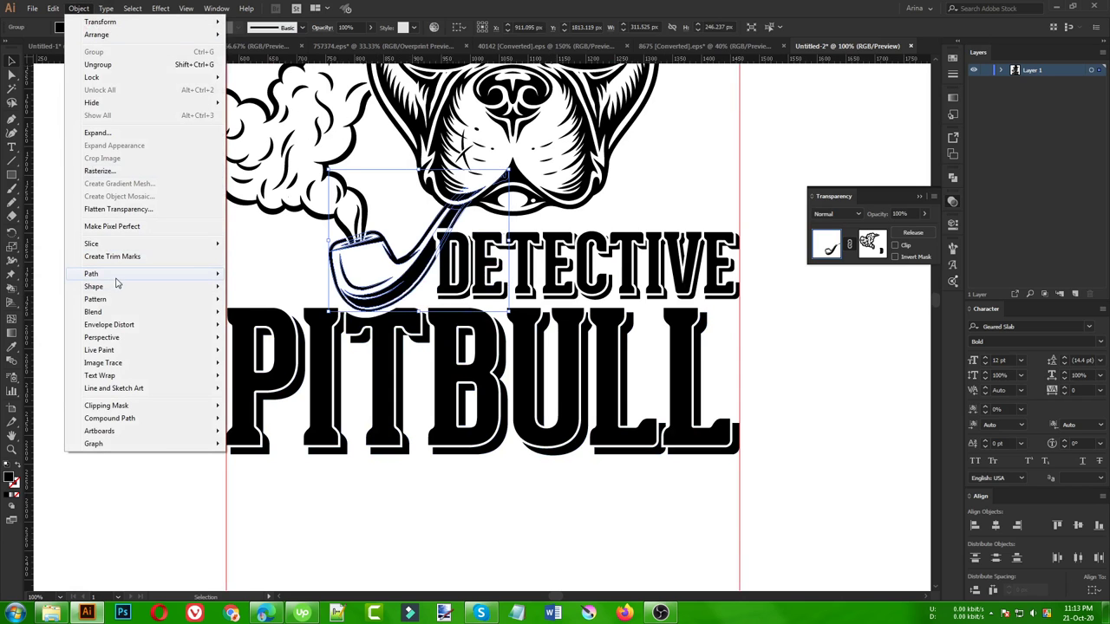
{"action": "mouse_move", "coordinate": [91, 274]}
{"action": "left_click", "coordinate": [261, 317]}
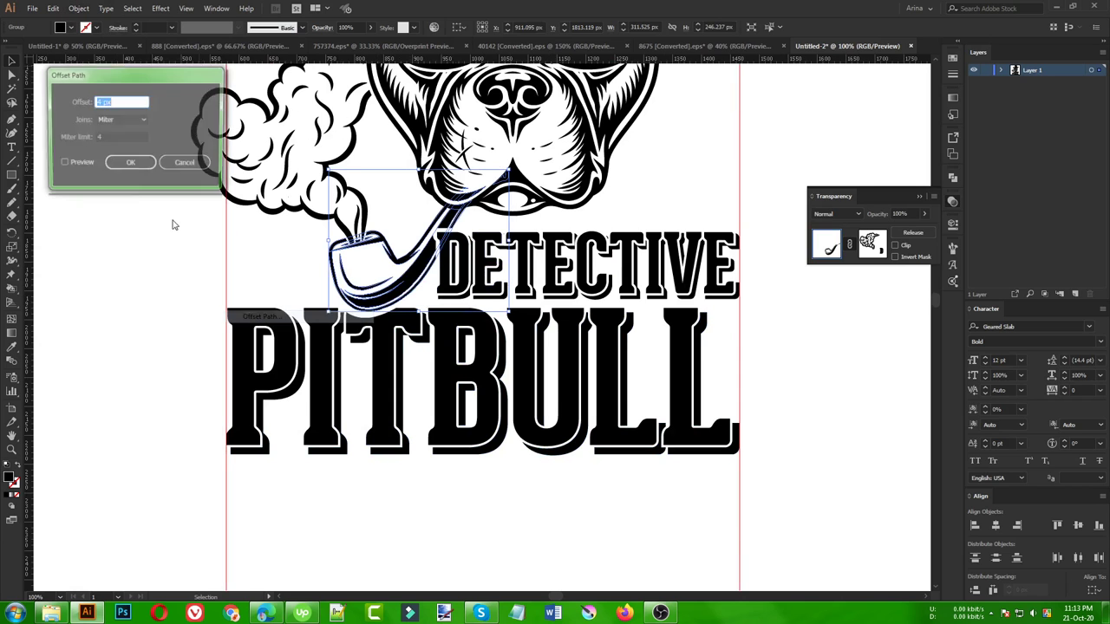
{"action": "left_click", "coordinate": [77, 164]}
{"action": "left_click", "coordinate": [118, 102]}
{"action": "key", "text": "Up"}
{"action": "key", "text": "Up"}
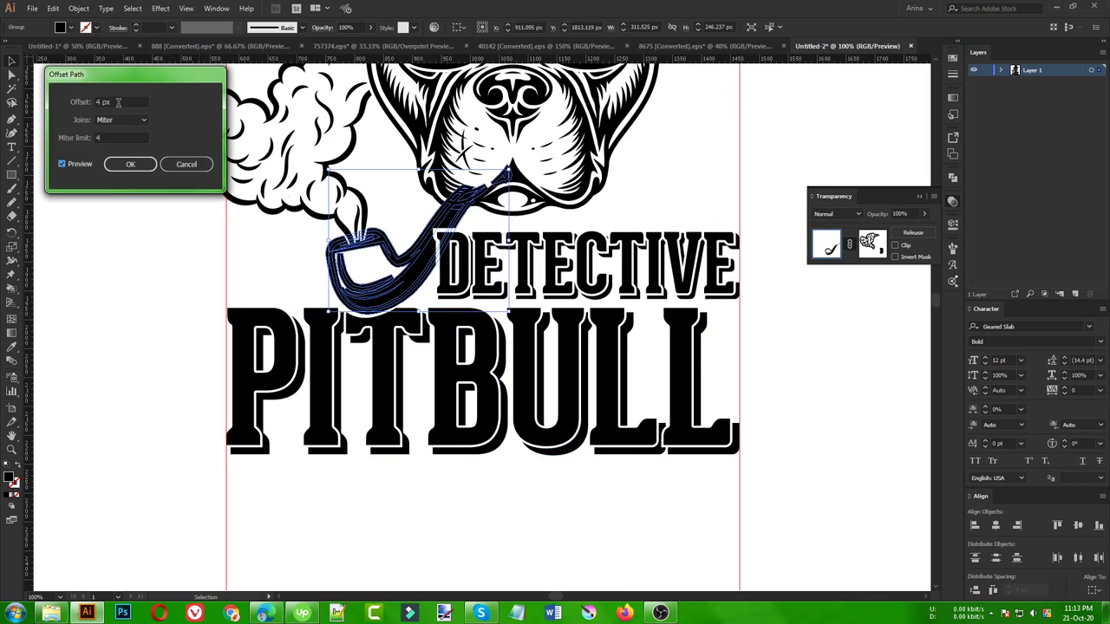
{"action": "key", "text": "Up"}
{"action": "key", "text": "Up"}
{"action": "key", "text": "Up"}
{"action": "left_click", "coordinate": [130, 164]}
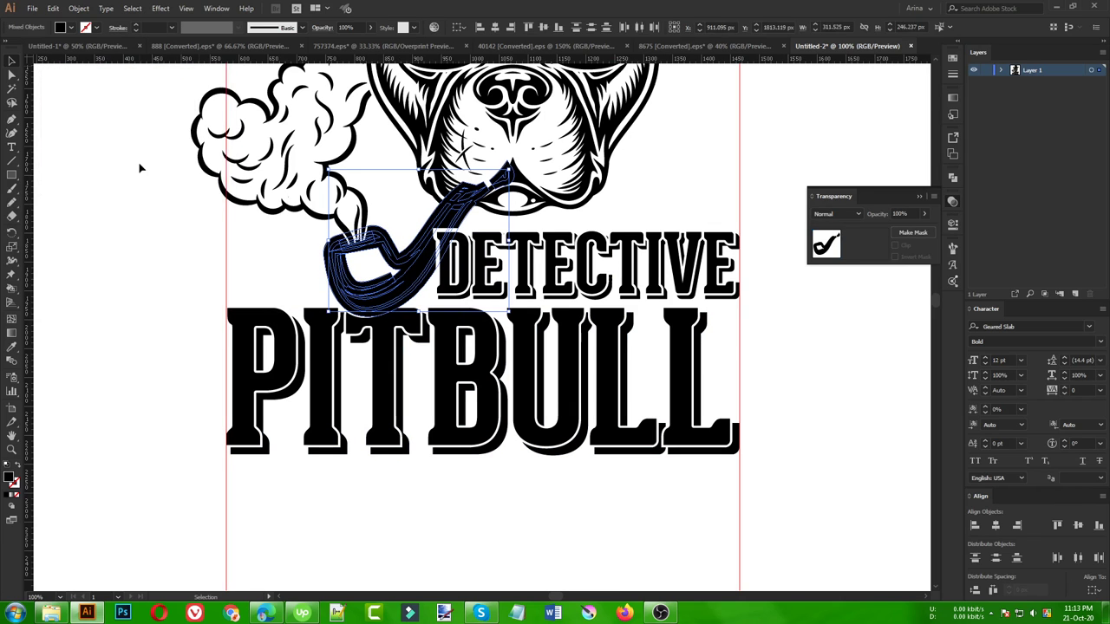
{"action": "left_click", "coordinate": [141, 167]}
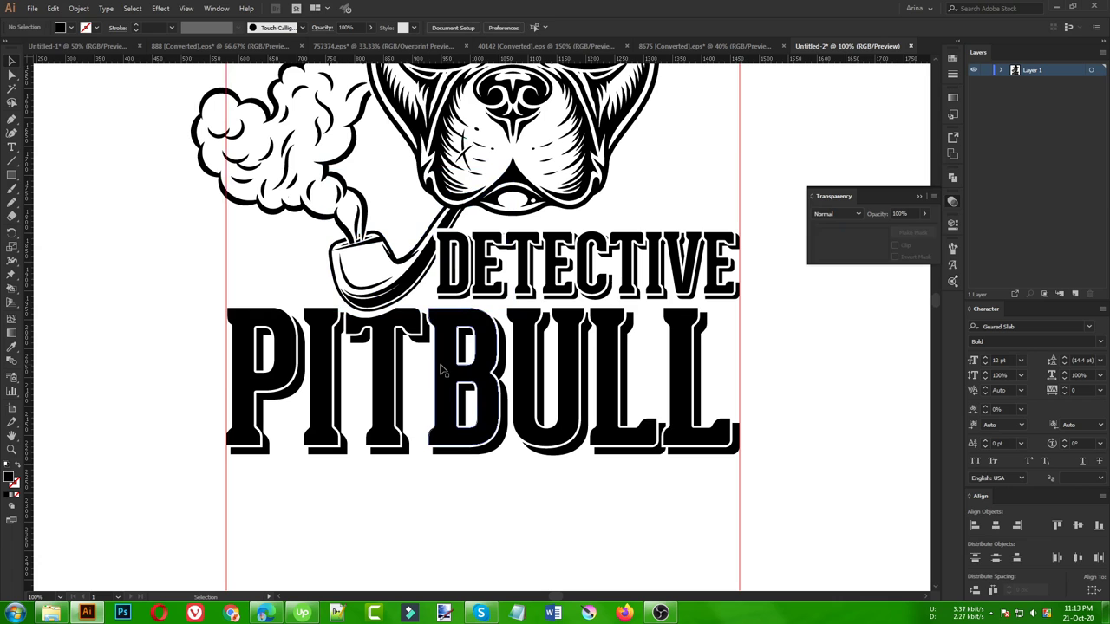
Step: Paste the pipe offset into PITBULL's opacity mask as a cut-out, then exit mask editing
{"action": "left_click", "coordinate": [443, 372]}
{"action": "left_click", "coordinate": [869, 239]}
{"action": "key", "text": "ctrl+f"}
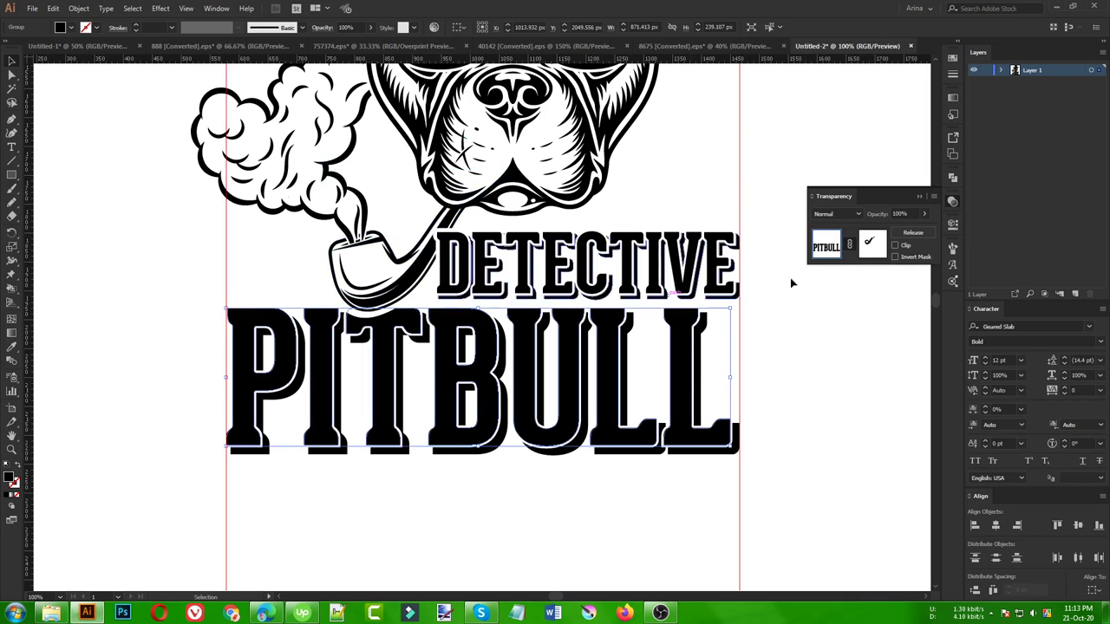
{"action": "left_click", "coordinate": [872, 249]}
{"action": "left_click", "coordinate": [399, 314]}
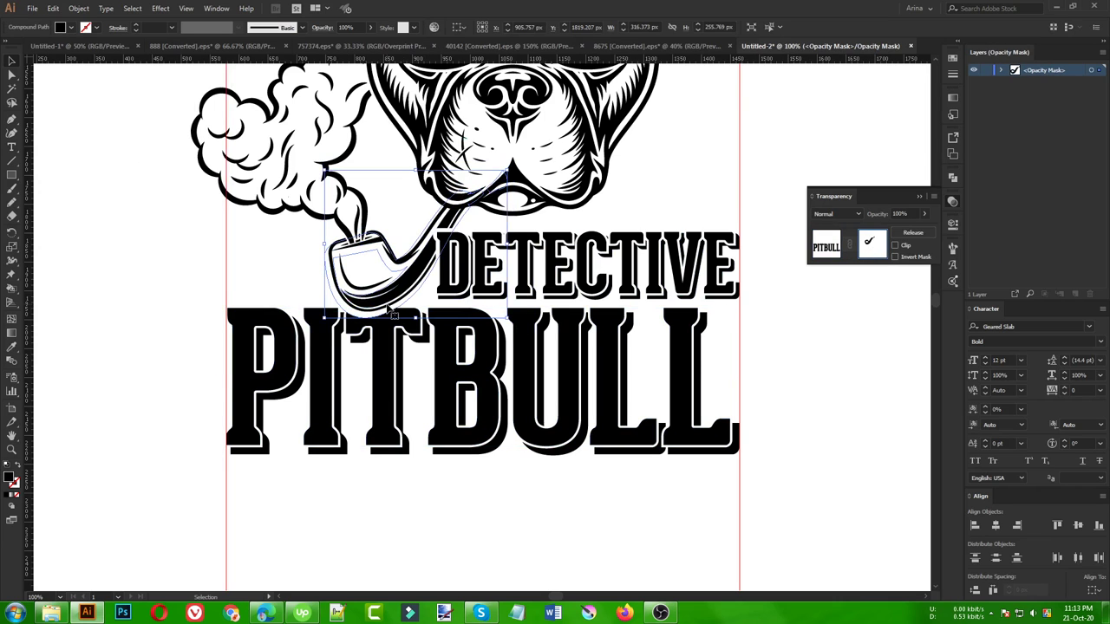
{"action": "left_click", "coordinate": [395, 315]}
{"action": "key", "text": "a"}
{"action": "key", "text": "v"}
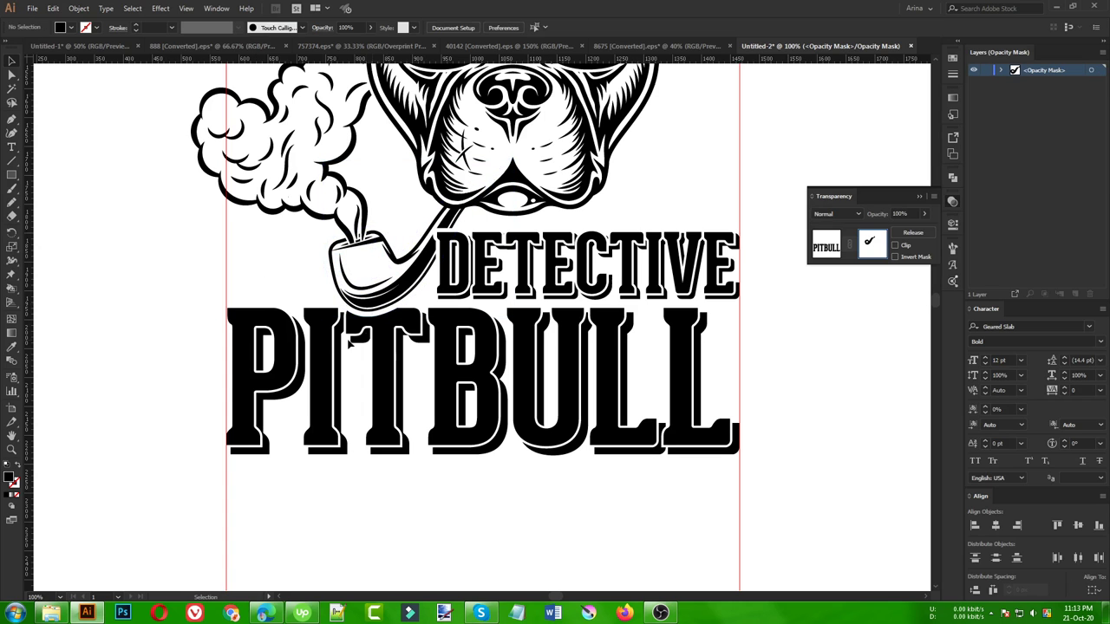
{"action": "left_click", "coordinate": [817, 274]}
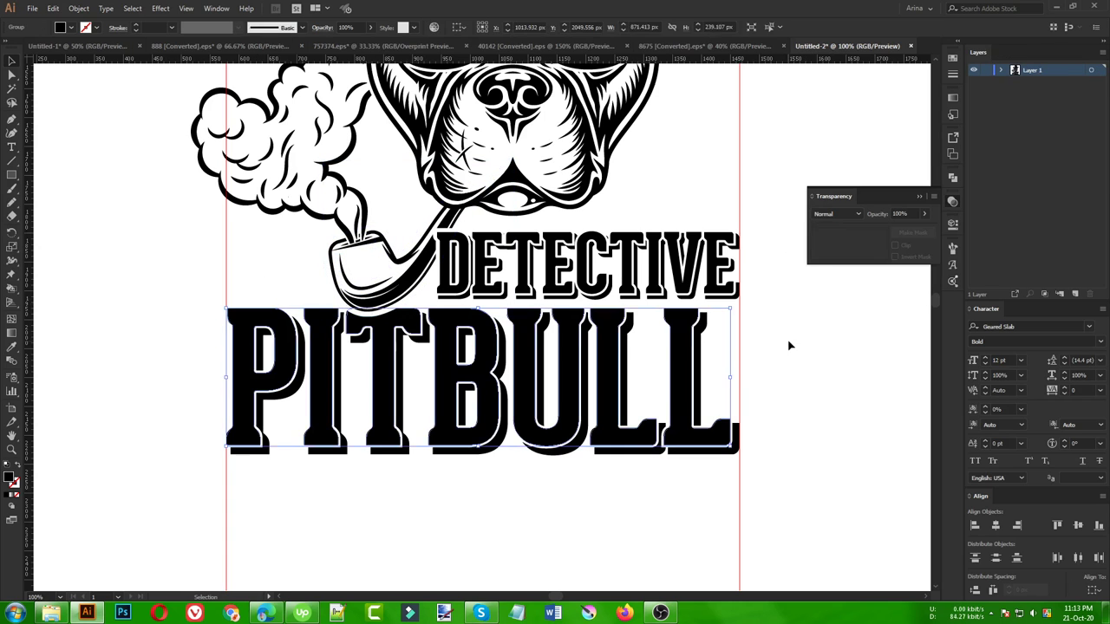
{"action": "key", "text": "ctrl+minus"}
Step: Delete the vertical guide lines below the logo
{"action": "scroll", "coordinate": [530, 509], "scroll_direction": "up", "scroll_amount": 2}
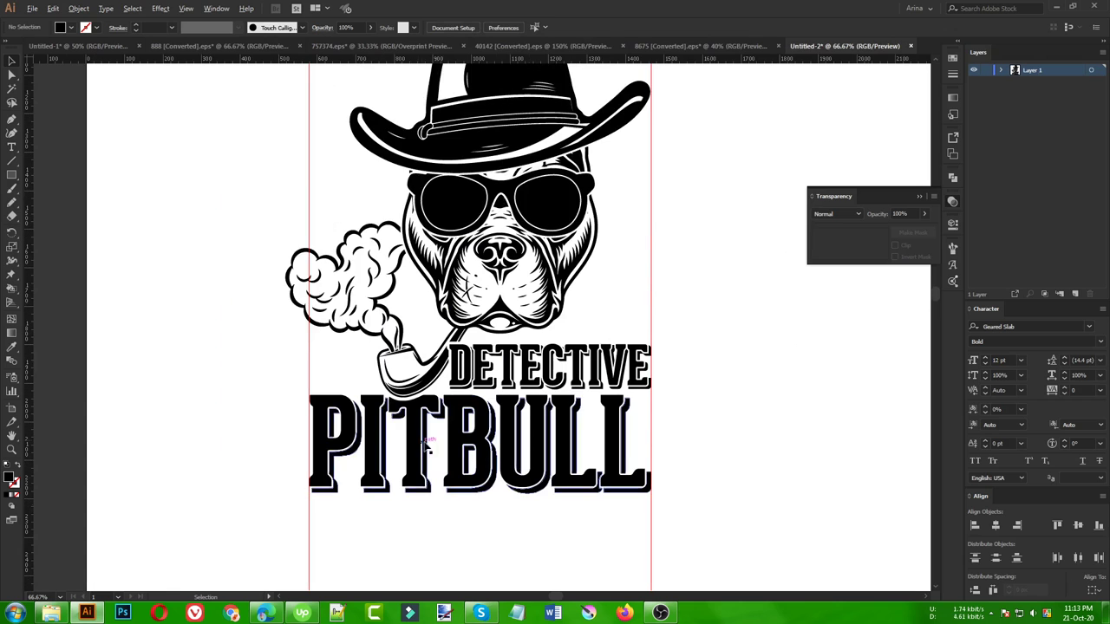
{"action": "key", "text": "ctrl+minus"}
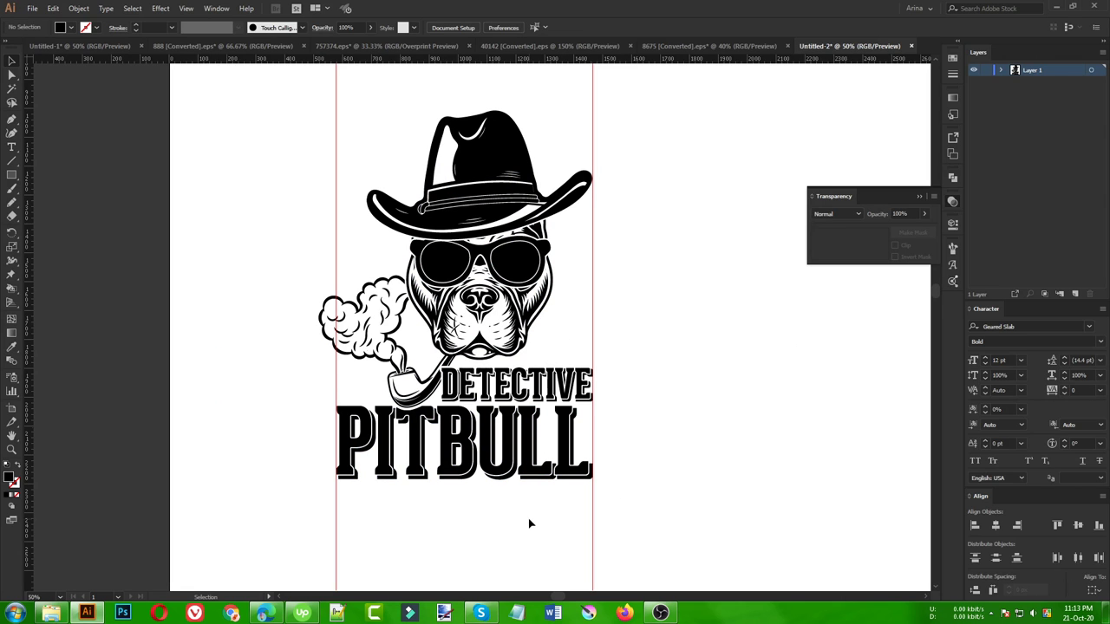
{"action": "scroll", "coordinate": [399, 429], "scroll_direction": "down", "scroll_amount": 1}
{"action": "left_click_drag", "start_coordinate": [326, 515], "coordinate": [606, 548]}
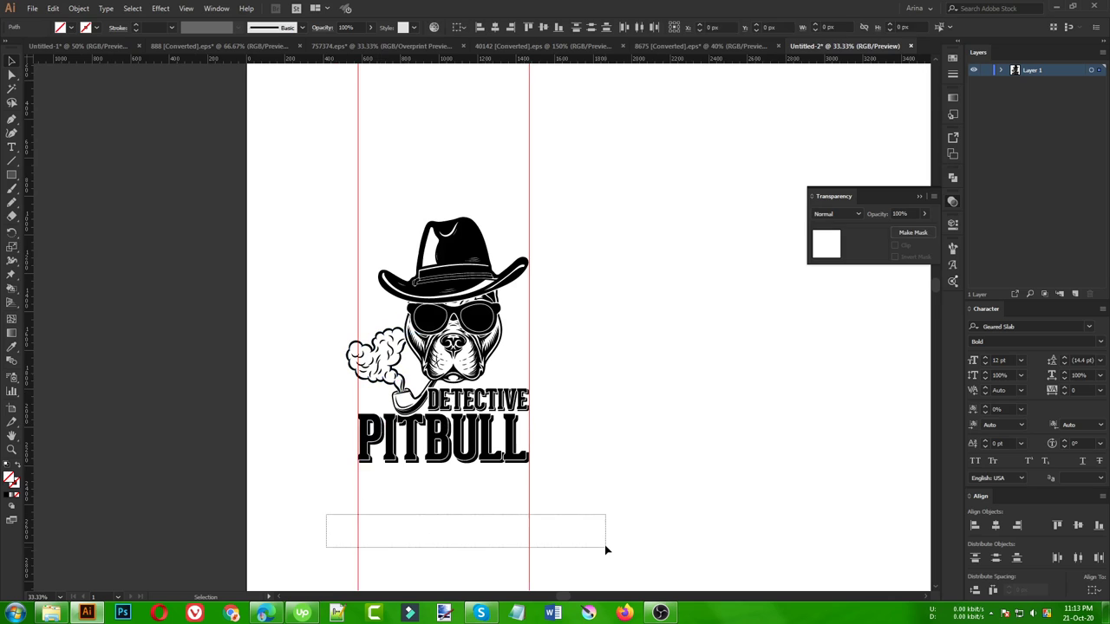
{"action": "key", "text": "Delete"}
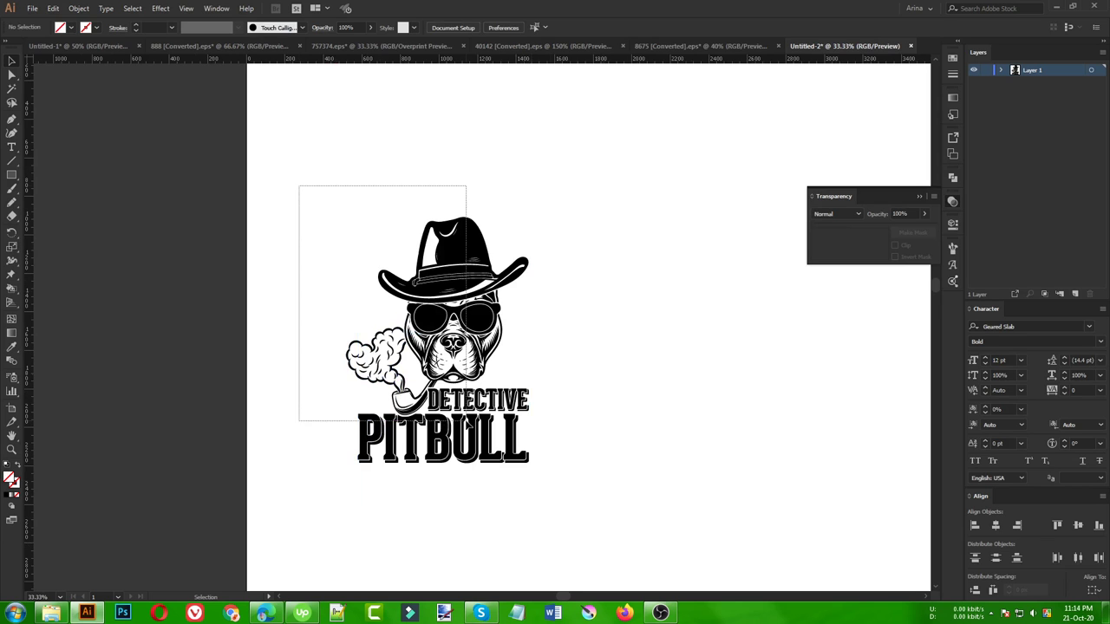
Step: Alt-drag a copy of the whole Detective Pitbull logo to the right
{"action": "left_click_drag", "start_coordinate": [299, 186], "coordinate": [573, 515]}
{"action": "scroll", "coordinate": [228, 414], "scroll_direction": "down", "scroll_amount": 1}
{"action": "scroll", "coordinate": [555, 446], "scroll_direction": "up", "scroll_amount": 1}
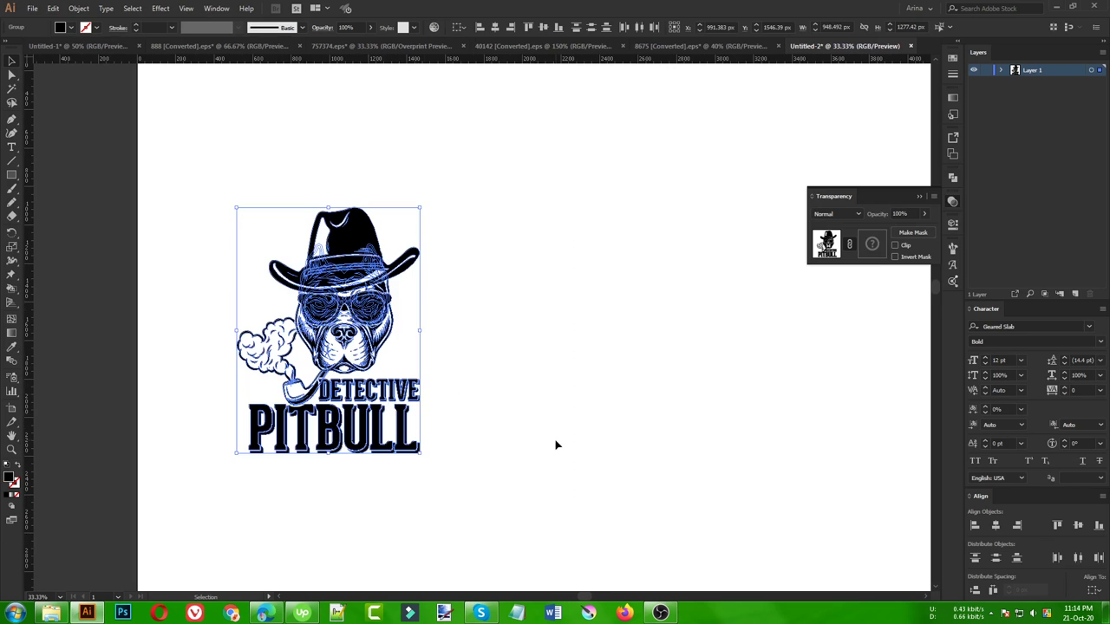
{"action": "left_click_drag", "start_coordinate": [363, 404], "coordinate": [648, 399]}
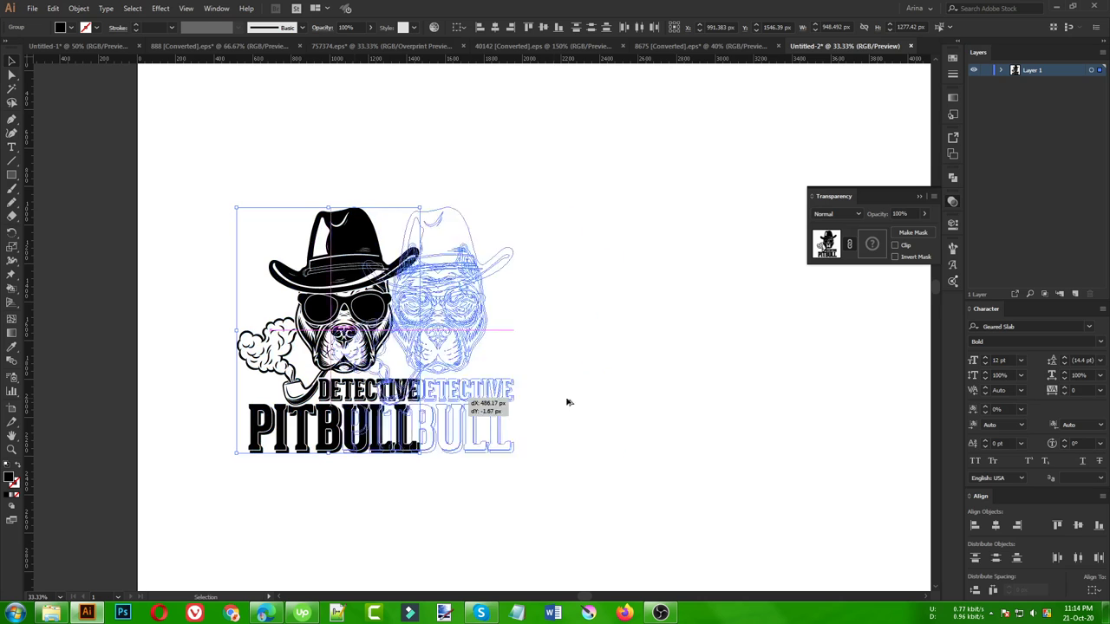
{"action": "left_click", "coordinate": [449, 469]}
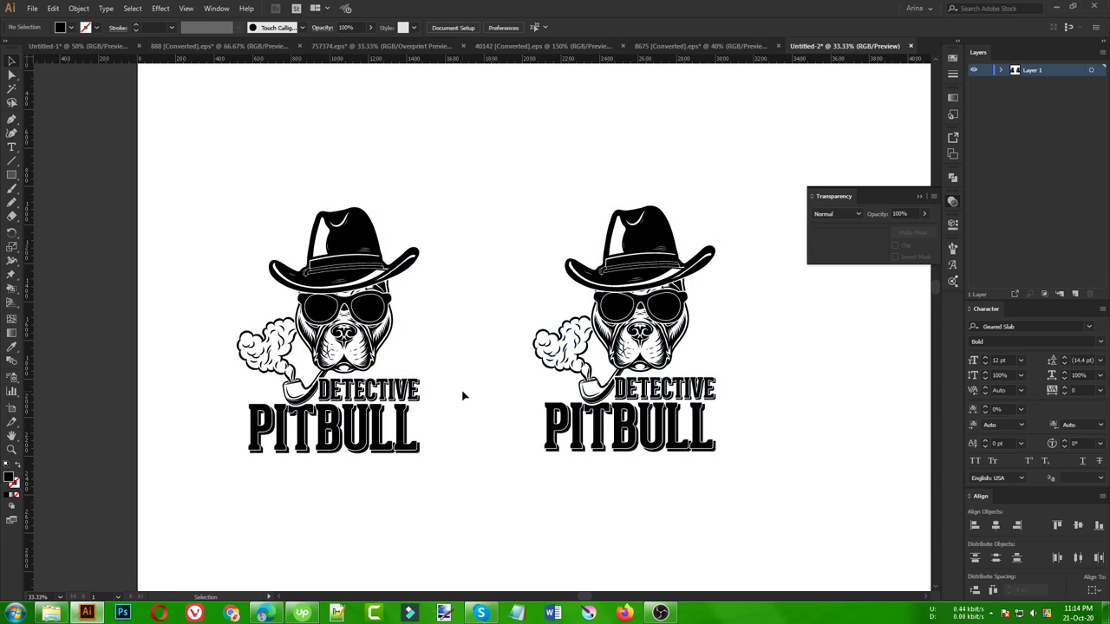
Step: Fill the left logo's PITBULL and DETECTIVE lettering with light orange
{"action": "scroll", "coordinate": [316, 372], "scroll_direction": "up", "scroll_amount": 1}
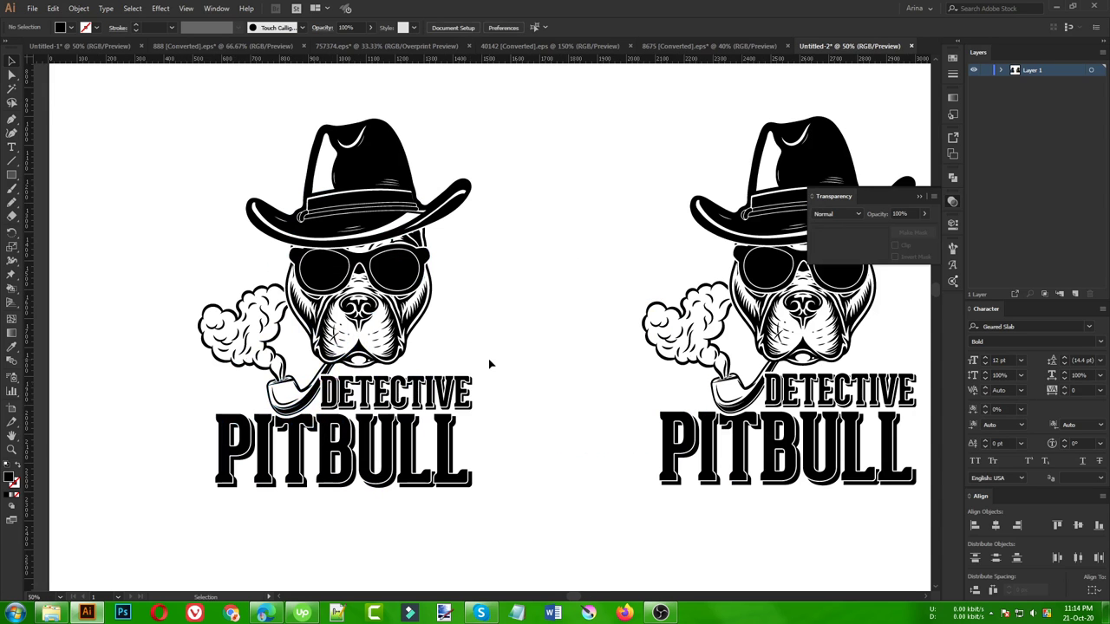
{"action": "left_click", "coordinate": [441, 437]}
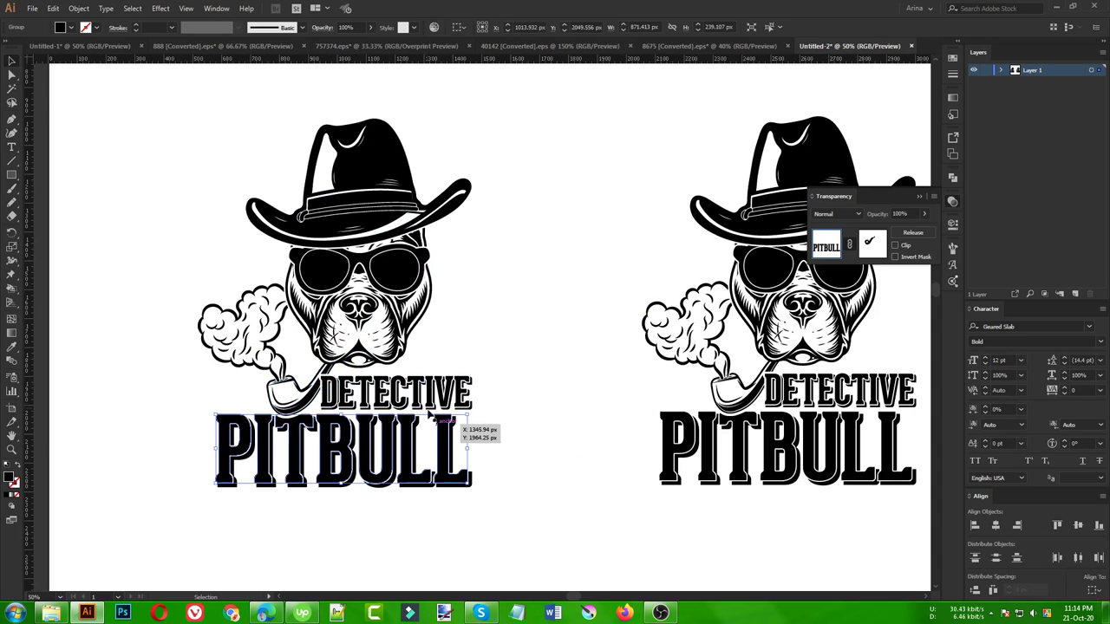
{"action": "scroll", "coordinate": [417, 390], "scroll_direction": "up", "scroll_amount": 3}
{"action": "left_click", "coordinate": [418, 368], "text": "shift"}
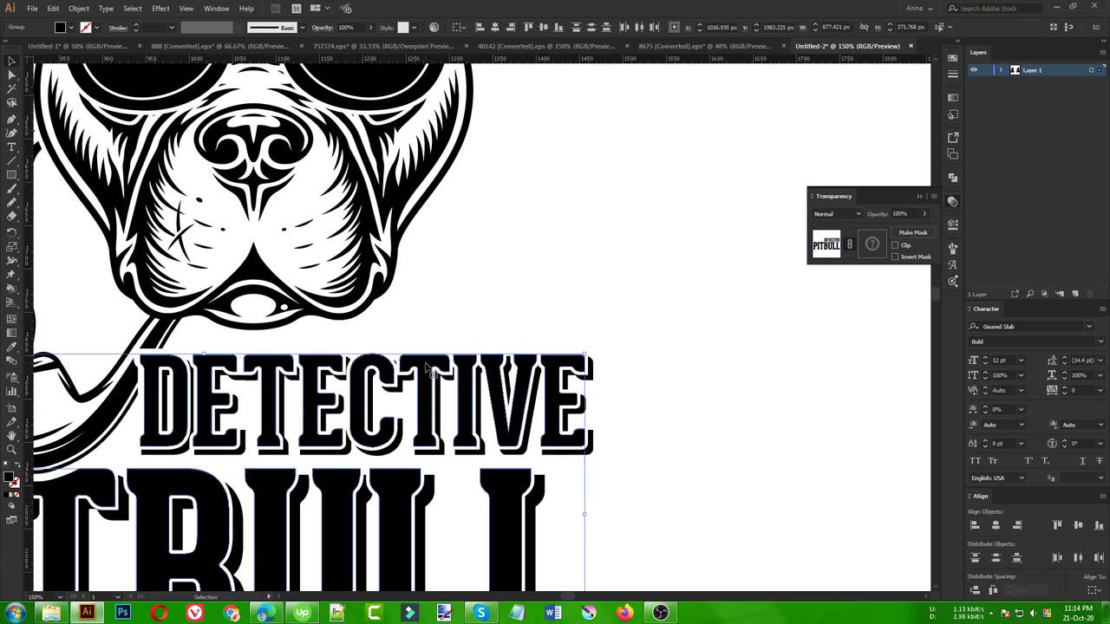
{"action": "left_click", "coordinate": [62, 28]}
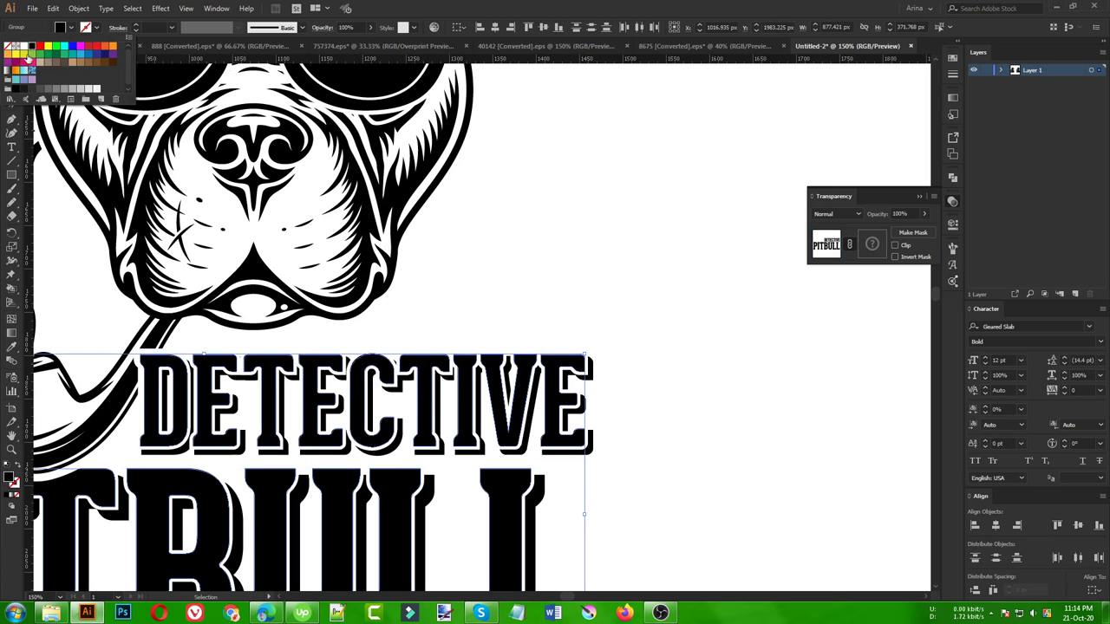
{"action": "left_click", "coordinate": [32, 49]}
{"action": "left_click", "coordinate": [502, 290]}
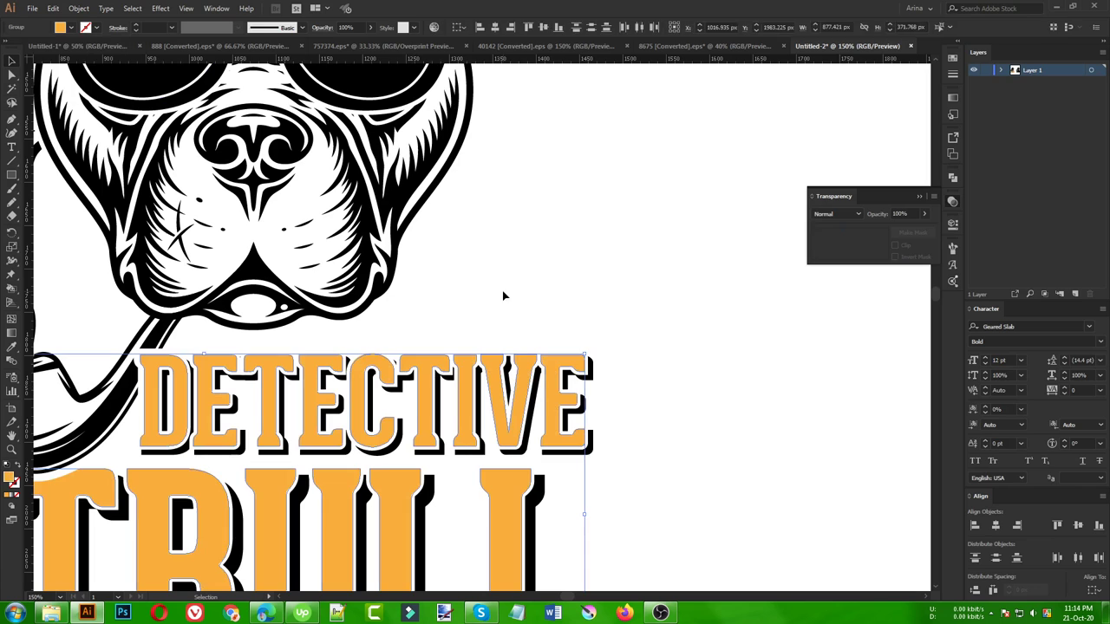
Step: Give the lettering shadow a darker orange fill via a pasted hex value in Color Picker
{"action": "scroll", "coordinate": [651, 425], "scroll_direction": "down", "scroll_amount": 1}
{"action": "scroll", "coordinate": [530, 428], "scroll_direction": "down", "scroll_amount": 1}
{"action": "left_click", "coordinate": [531, 428]}
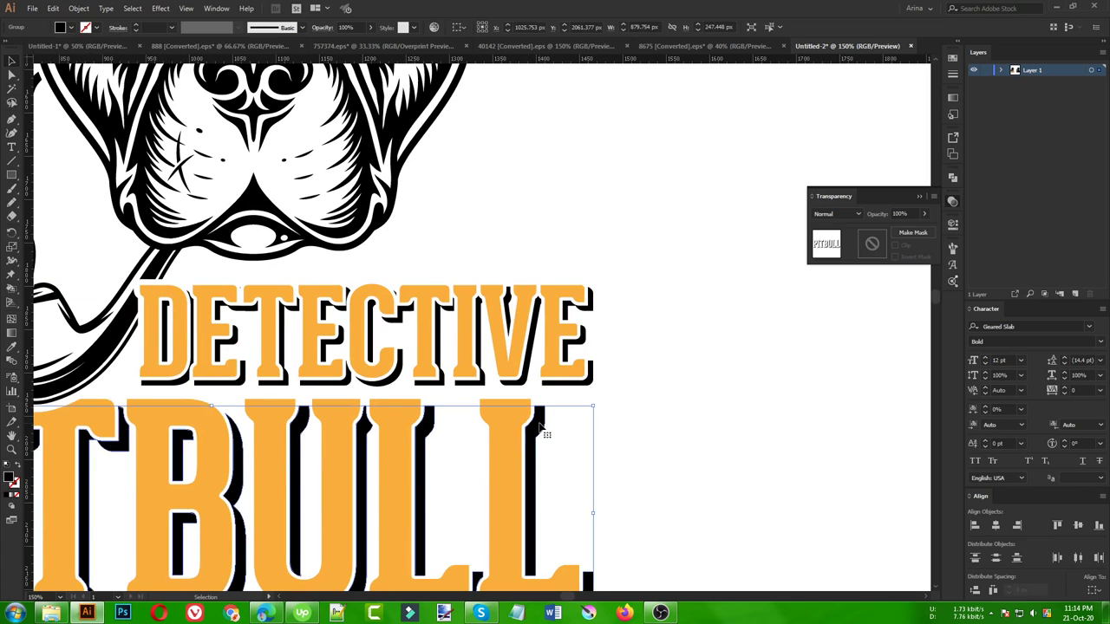
{"action": "left_click", "coordinate": [538, 333], "text": "shift"}
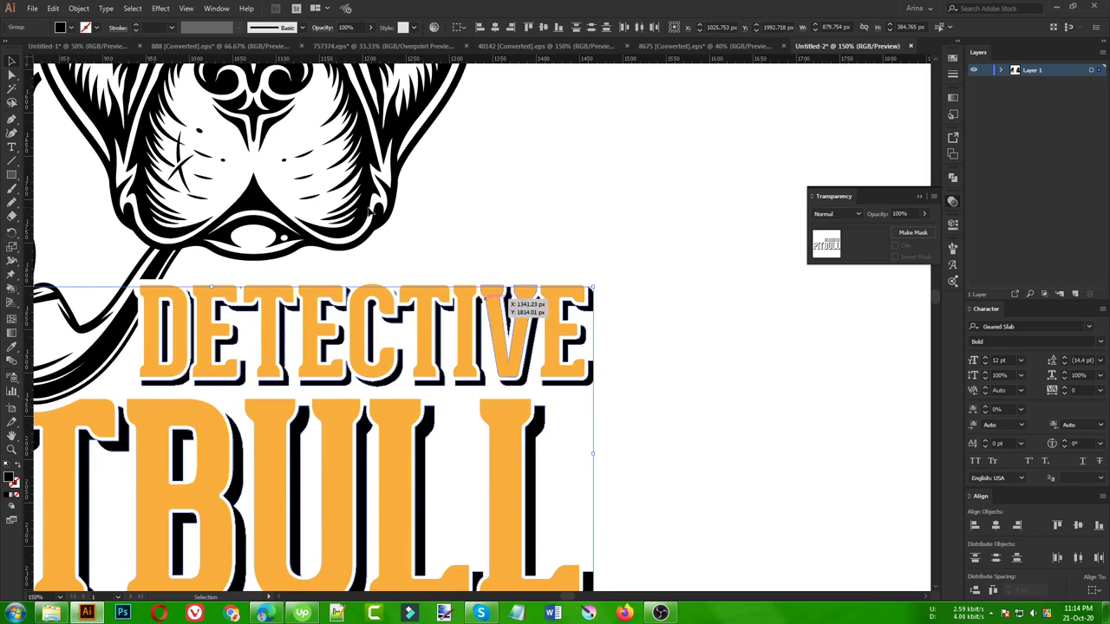
{"action": "left_click", "coordinate": [69, 28]}
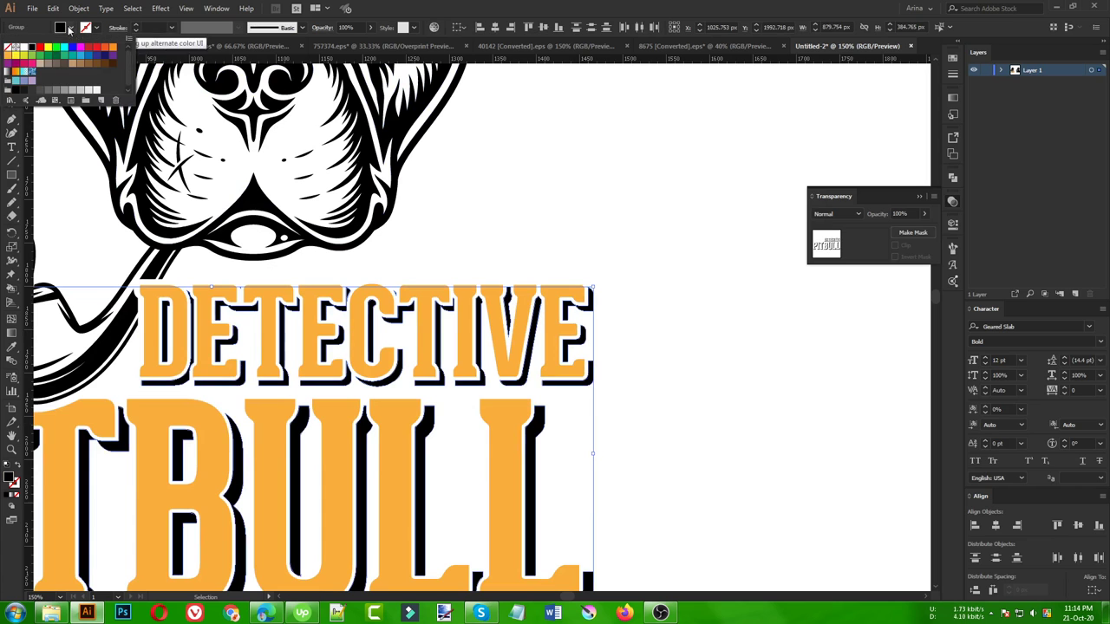
{"action": "left_click", "coordinate": [7, 55]}
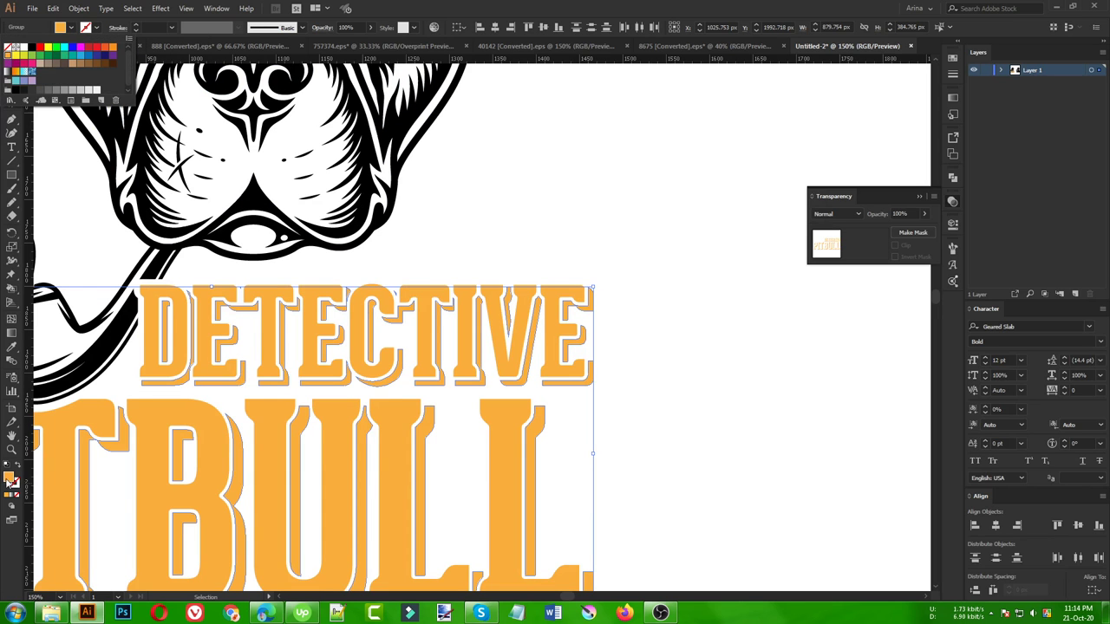
{"action": "double_click", "coordinate": [9, 479]}
{"action": "type", "text": "b5741f"}
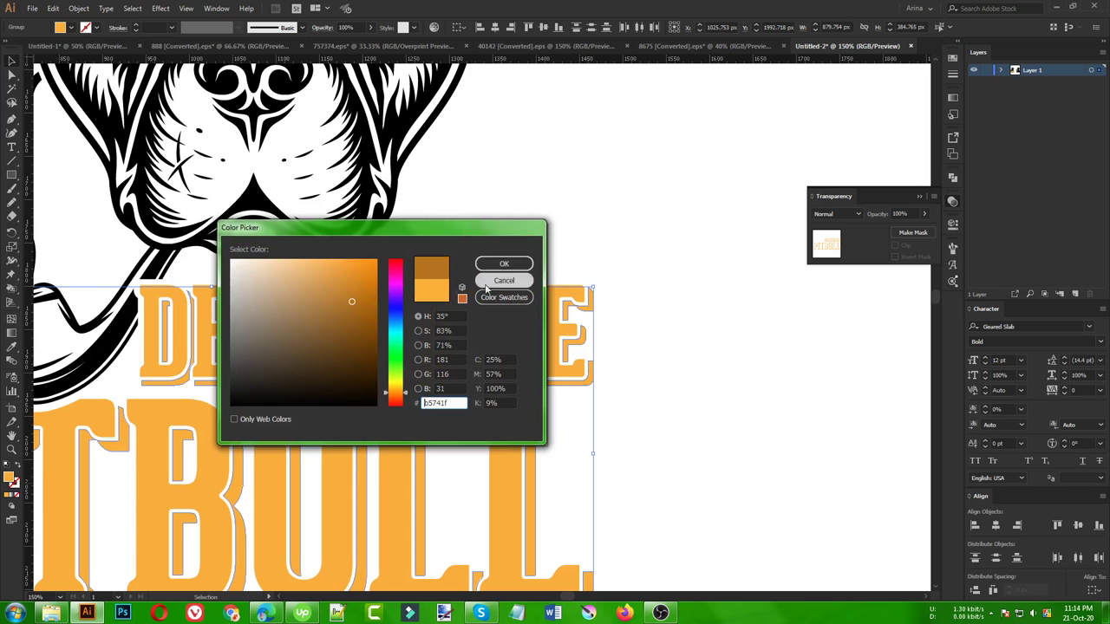
{"action": "left_click", "coordinate": [504, 263]}
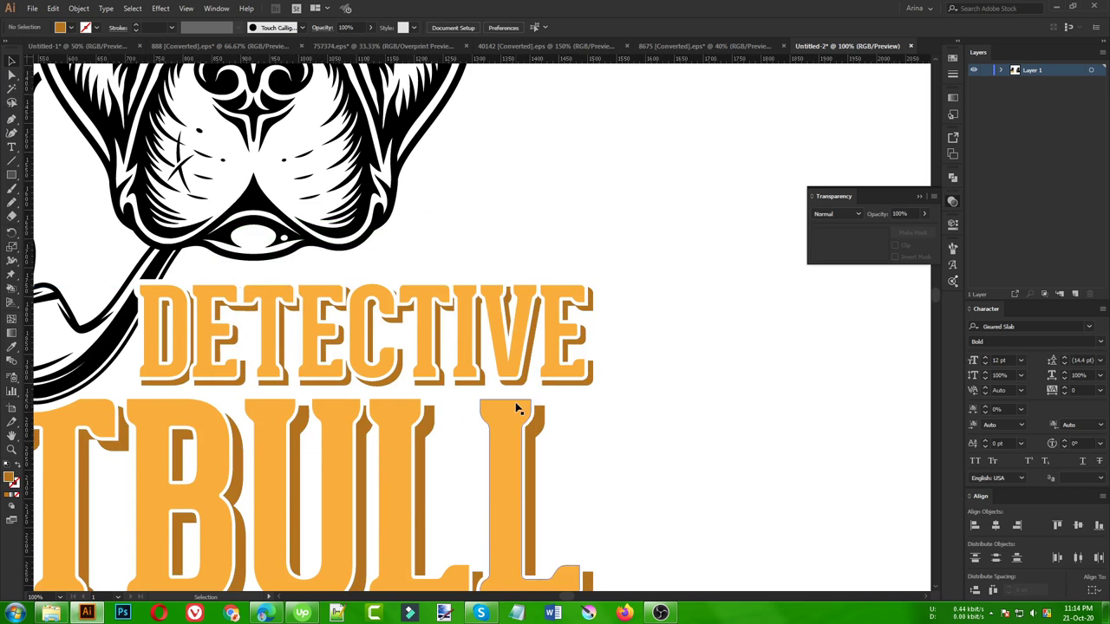
{"action": "key", "text": "ctrl+minus"}
{"action": "key", "text": "ctrl+minus"}
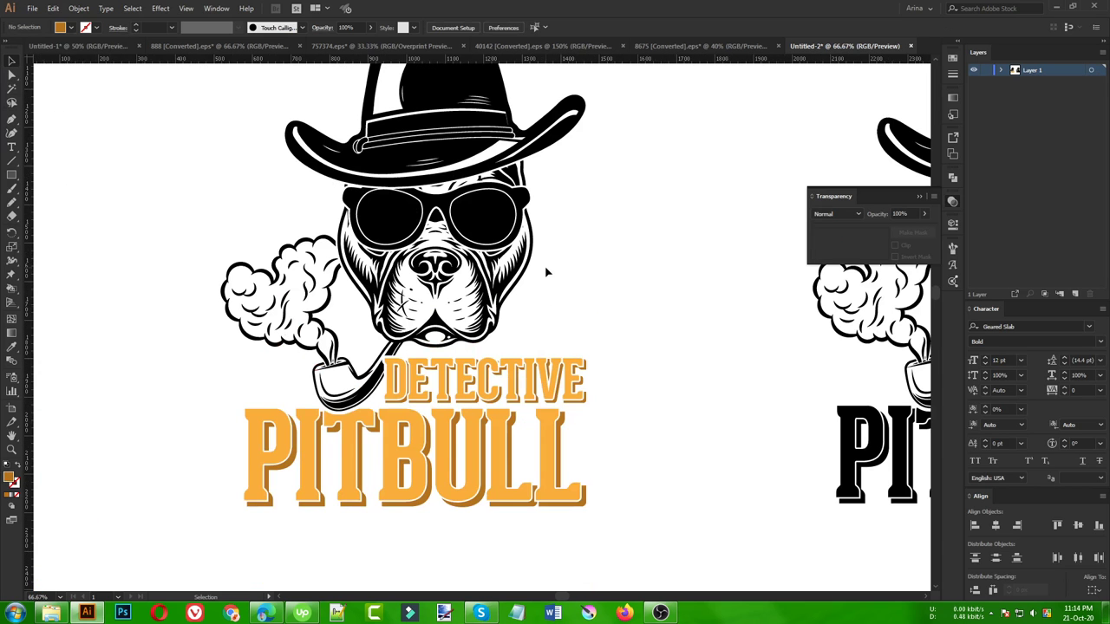
{"action": "key", "text": "ctrl+minus"}
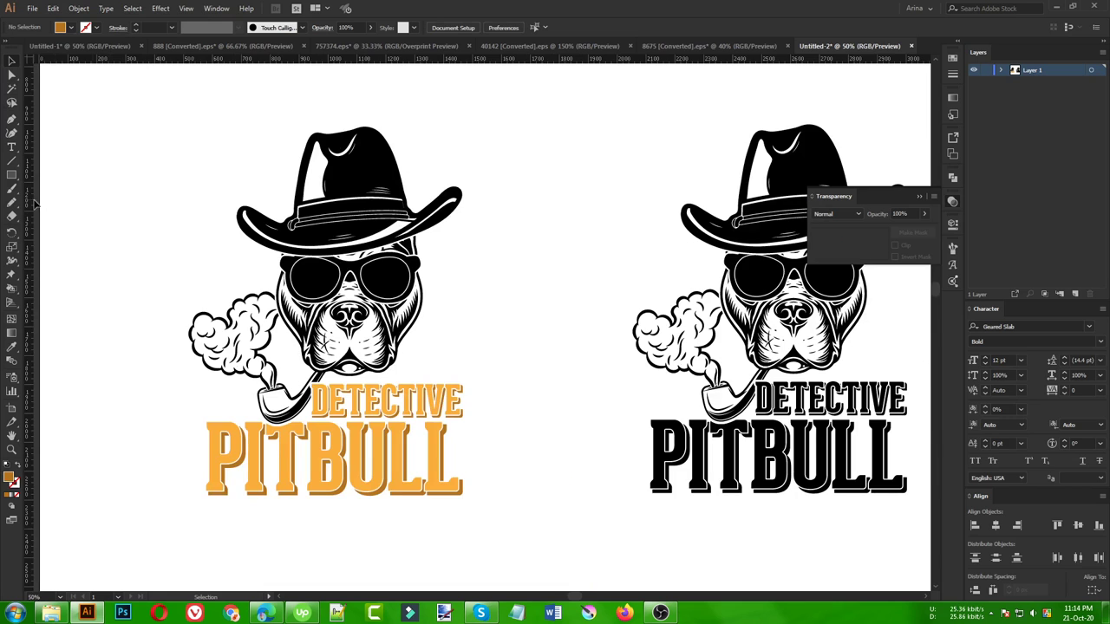
{"action": "left_click", "coordinate": [12, 175]}
Step: Draw a light orange square over the left logo and cut it
{"action": "mouse_move", "coordinate": [153, 91]}
{"action": "left_mouse_down"}
{"action": "mouse_move", "coordinate": [493, 477]}
{"action": "mouse_move", "coordinate": [504, 447]}
{"action": "left_mouse_up"}
{"action": "left_click", "coordinate": [71, 28]}
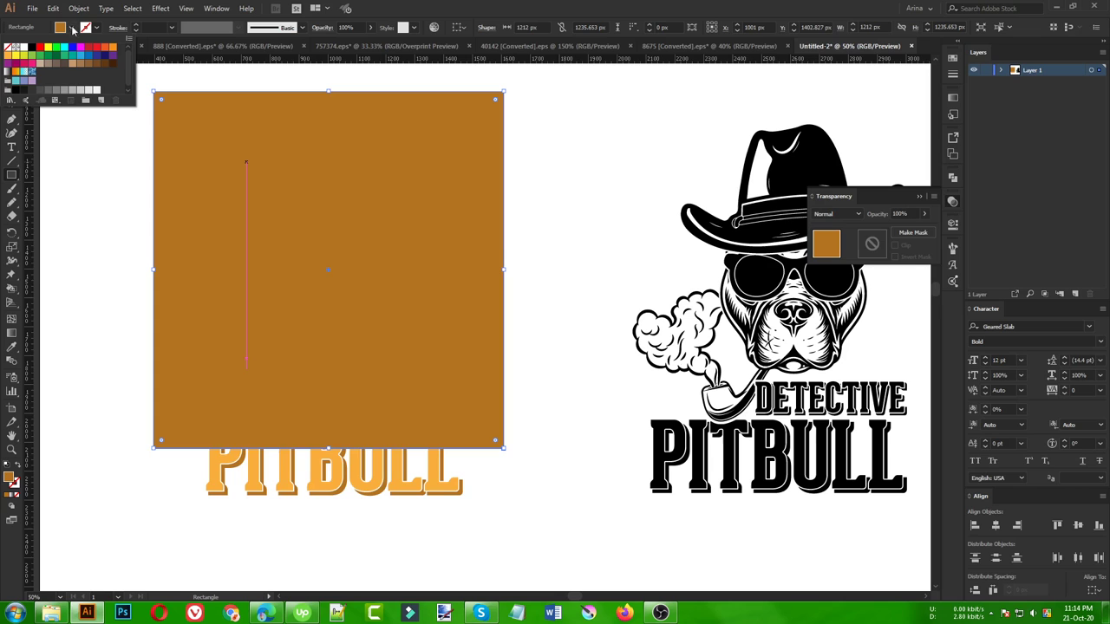
{"action": "left_click", "coordinate": [11, 58]}
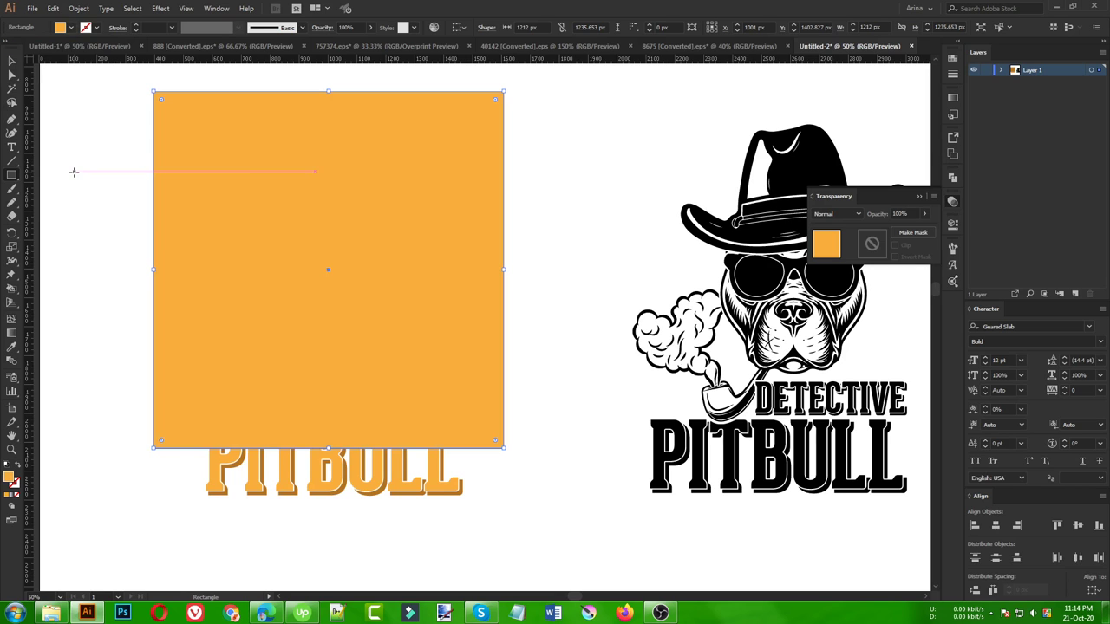
{"action": "key", "text": "v"}
{"action": "key", "text": "a"}
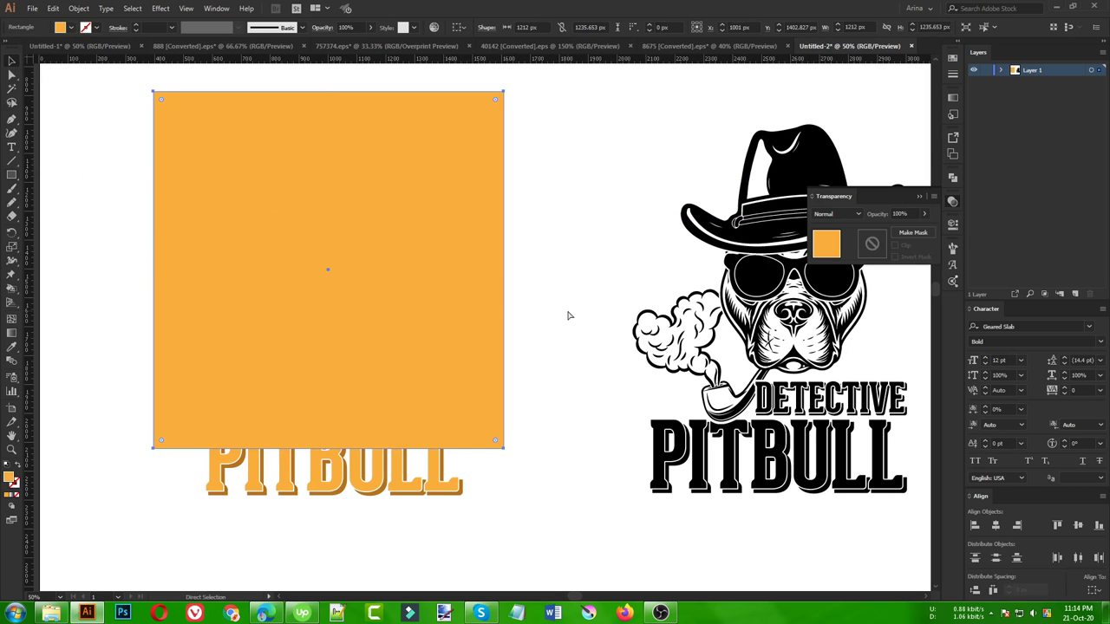
{"action": "key", "text": "Delete"}
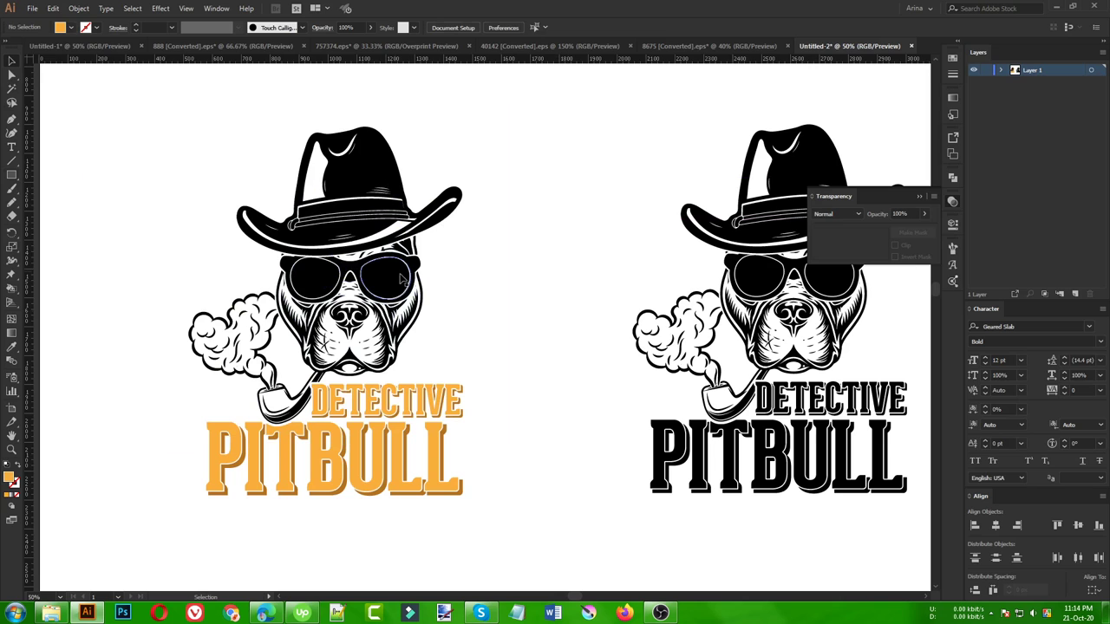
Step: Paste the square behind the dog art, split them with Shape Builder, and delete the outer piece
{"action": "left_click_drag", "start_coordinate": [134, 128], "coordinate": [489, 380]}
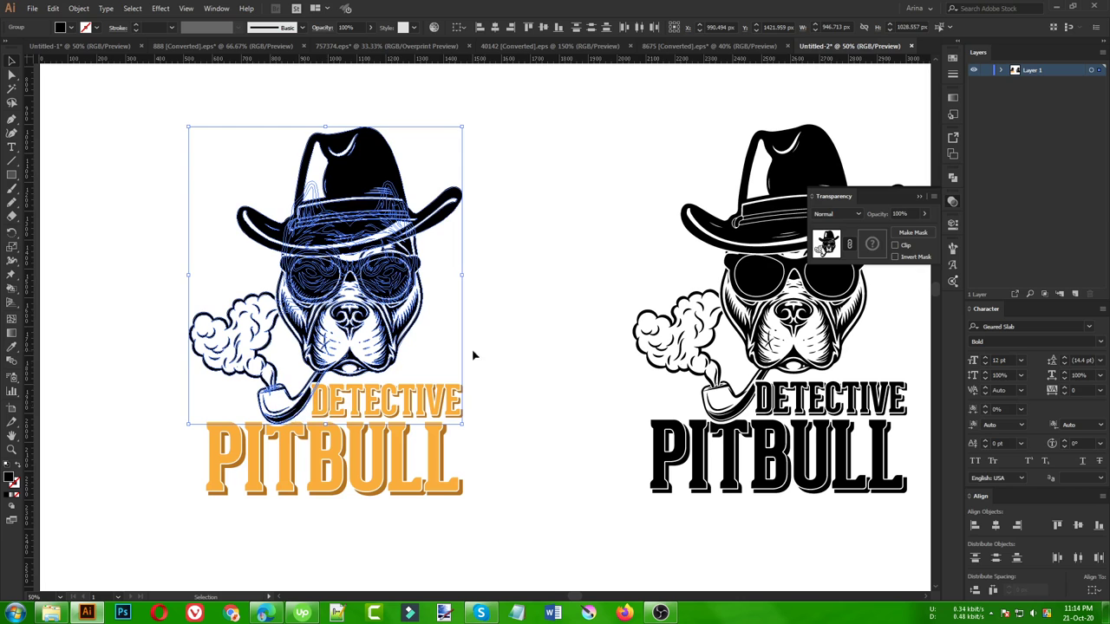
{"action": "key", "text": "a"}
{"action": "key", "text": "v"}
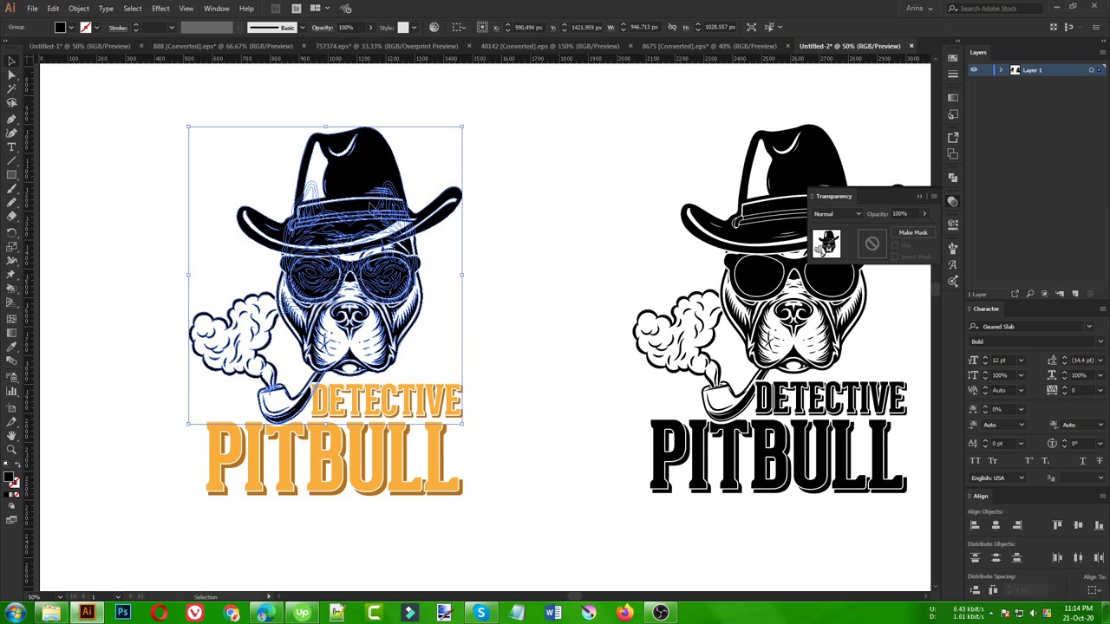
{"action": "key", "text": "a"}
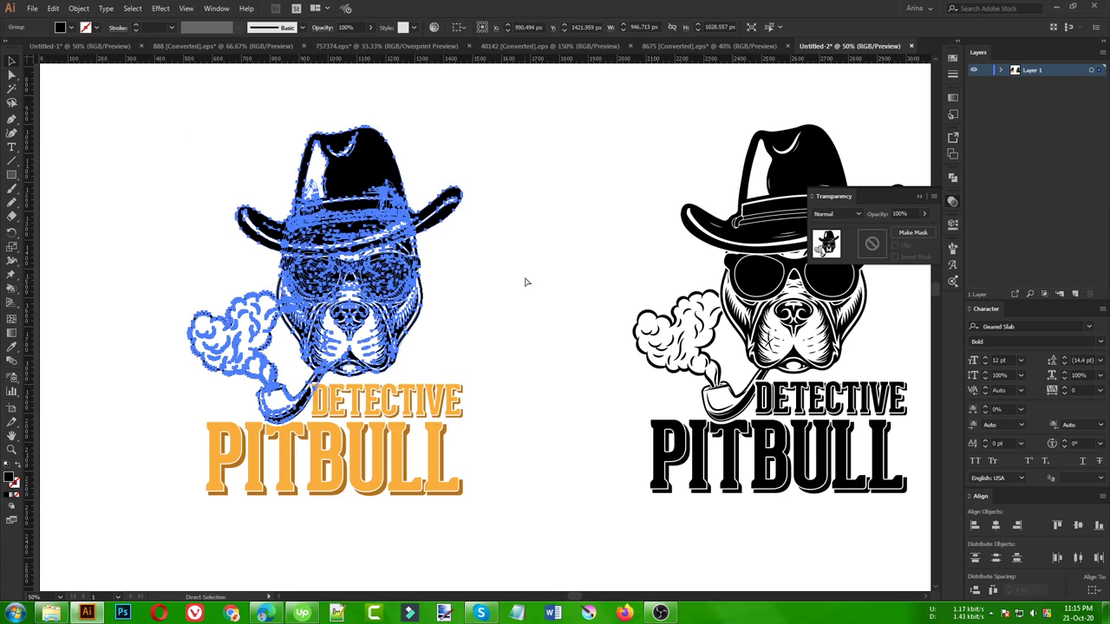
{"action": "key", "text": "ctrl+b"}
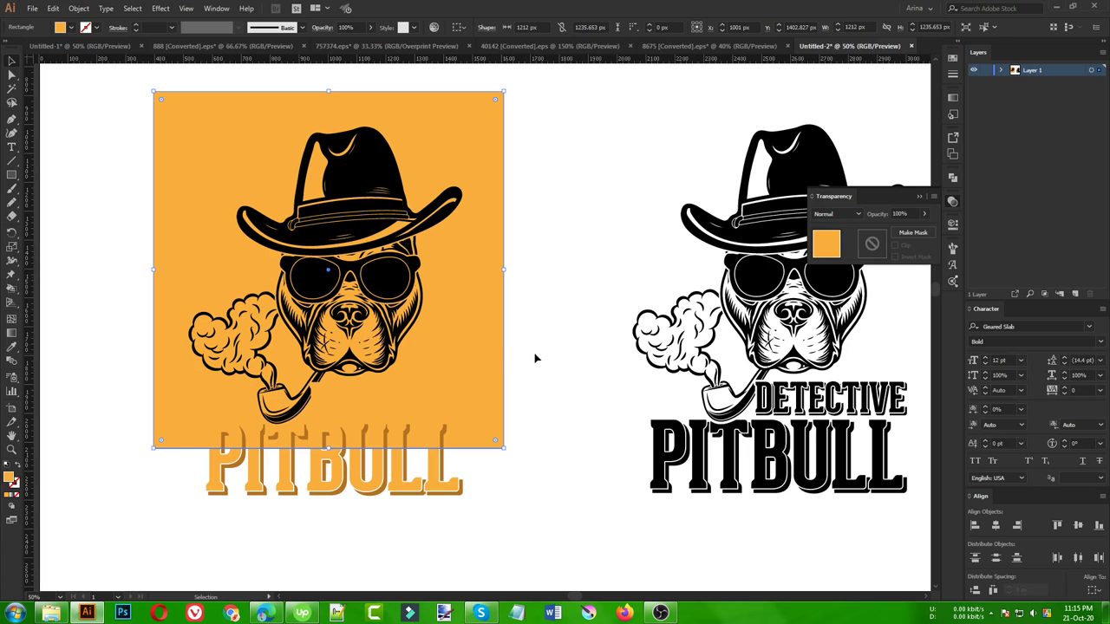
{"action": "left_click", "coordinate": [541, 230]}
{"action": "left_click", "coordinate": [488, 141]}
{"action": "left_click", "coordinate": [374, 176], "text": "shift"}
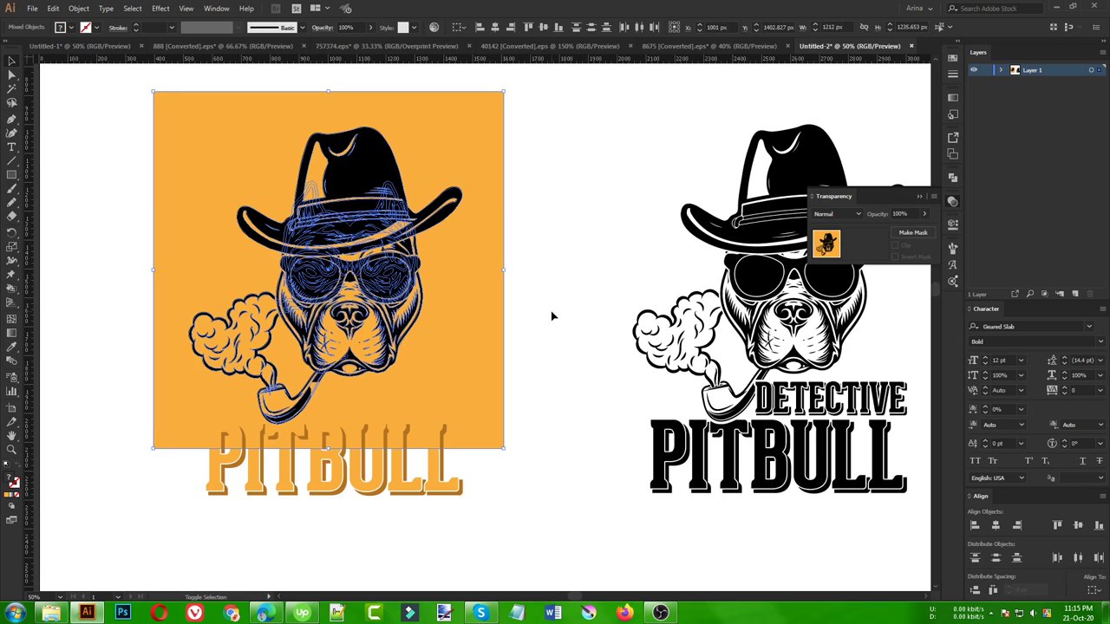
{"action": "key", "text": "shift+m"}
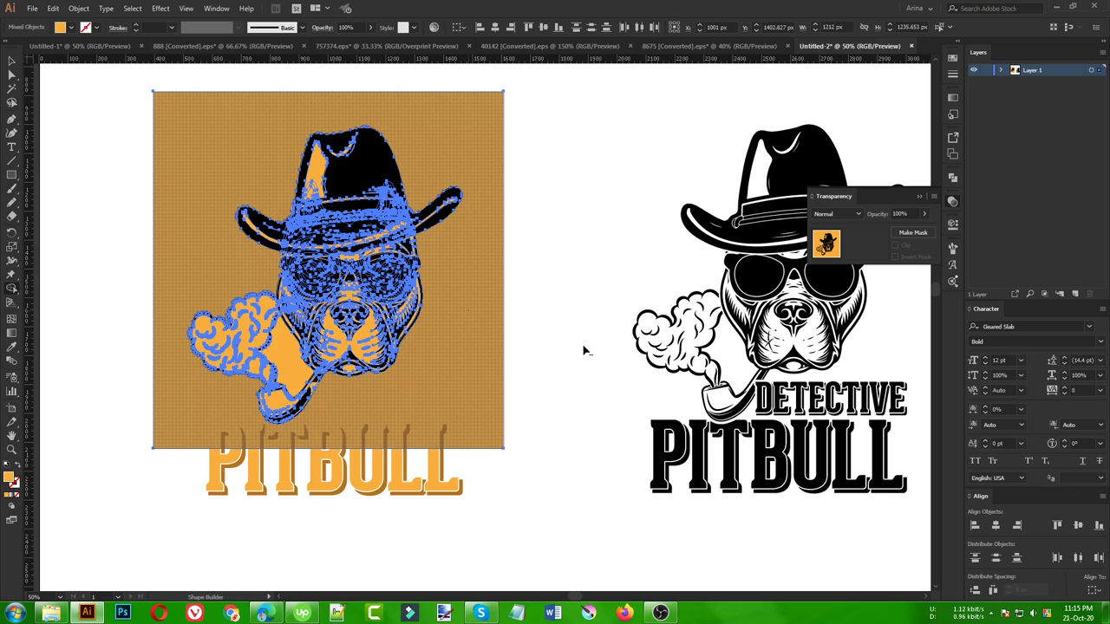
{"action": "key", "text": "Delete"}
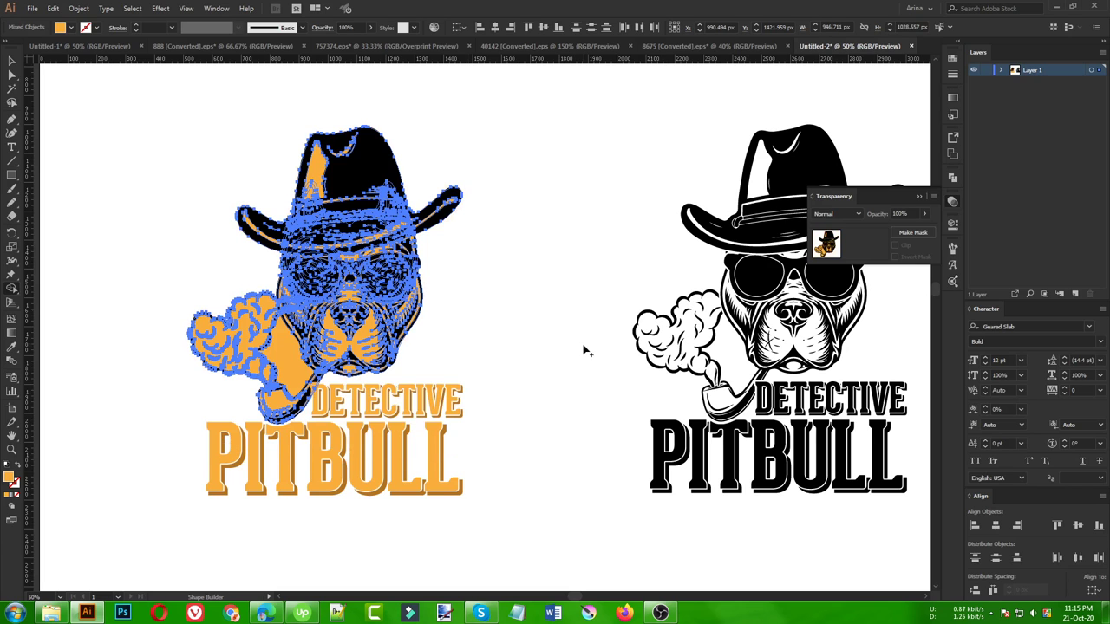
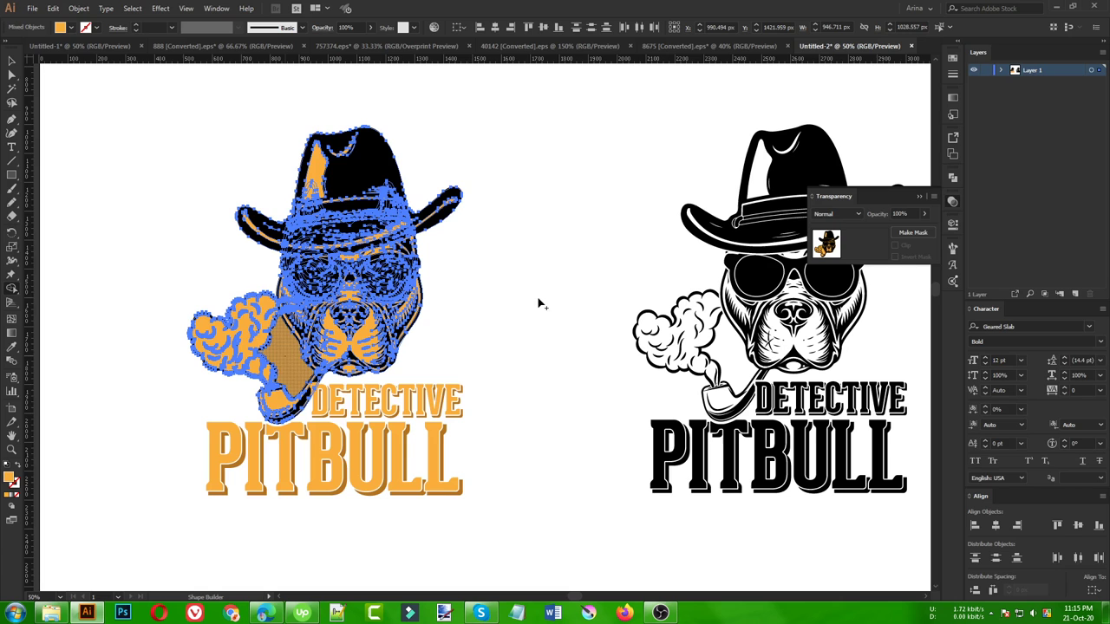
Step: Copy the D of DETECTIVE from the pipe group's opacity mask
{"action": "key", "text": "v"}
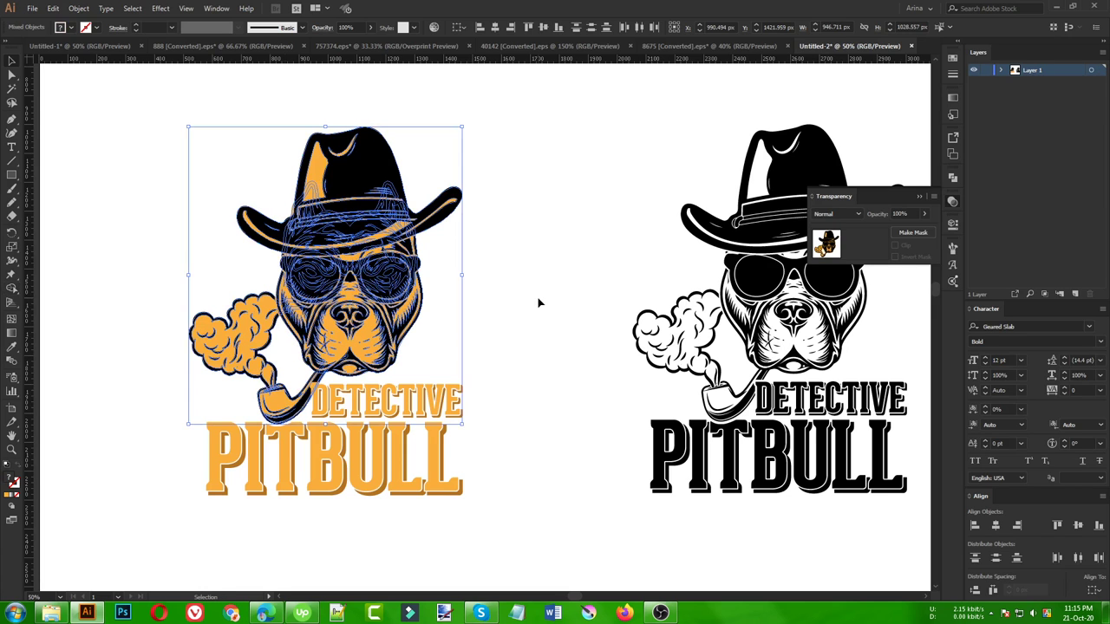
{"action": "left_click", "coordinate": [537, 302]}
{"action": "scroll", "coordinate": [308, 408], "scroll_direction": "up", "scroll_amount": 2}
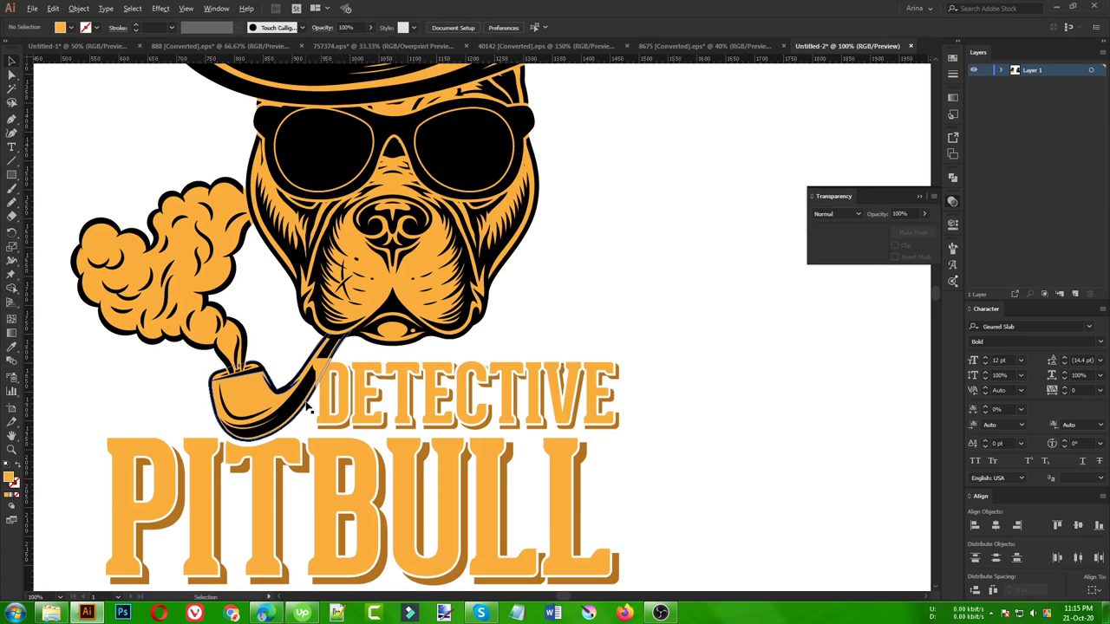
{"action": "scroll", "coordinate": [308, 408], "scroll_direction": "up", "scroll_amount": 1}
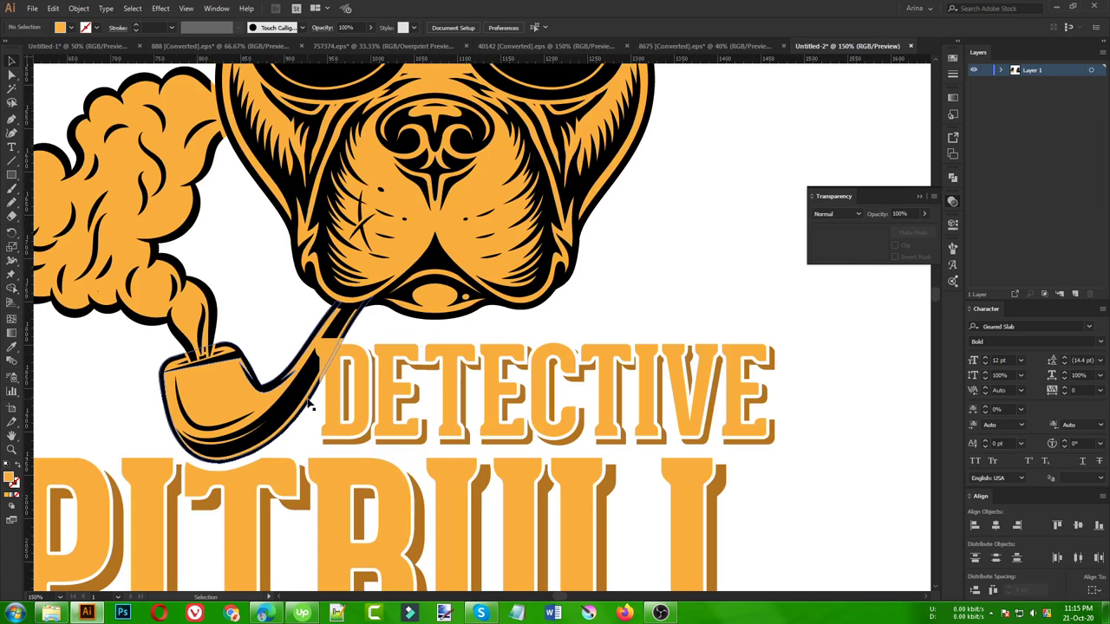
{"action": "left_click", "coordinate": [338, 330]}
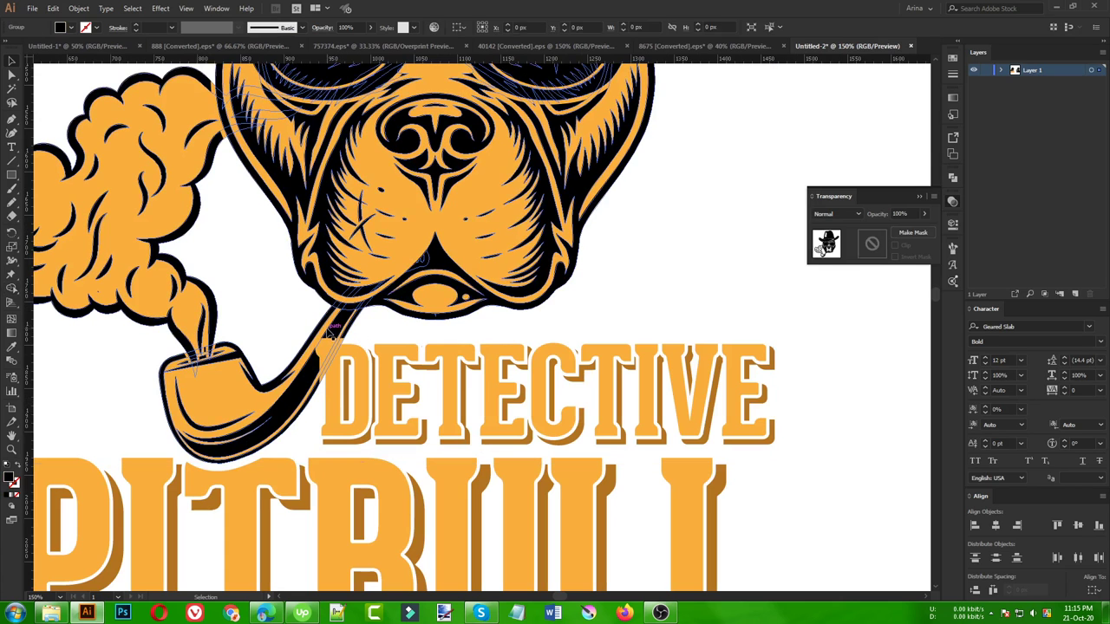
{"action": "double_click", "coordinate": [334, 333]}
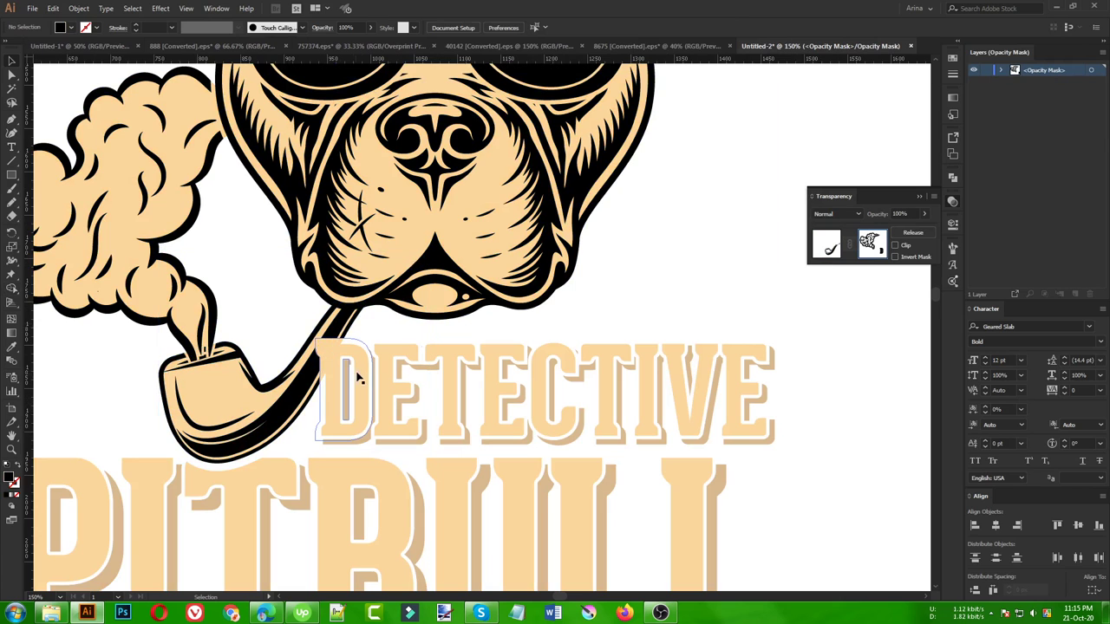
{"action": "key", "text": "a"}
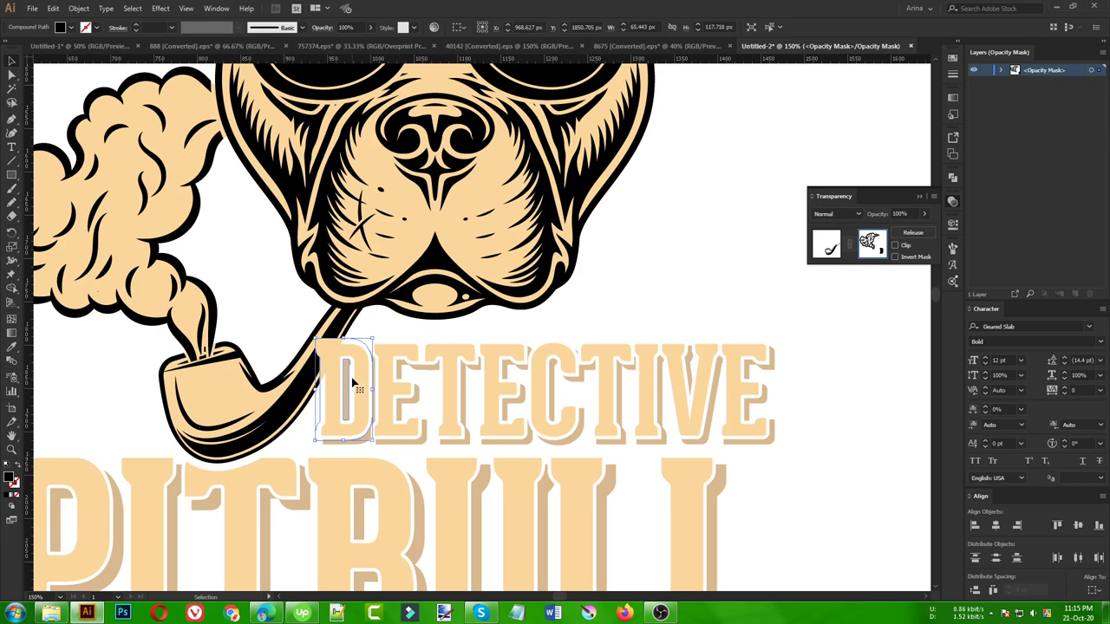
{"action": "left_click", "coordinate": [352, 381]}
{"action": "key", "text": "v"}
{"action": "left_click", "coordinate": [825, 252]}
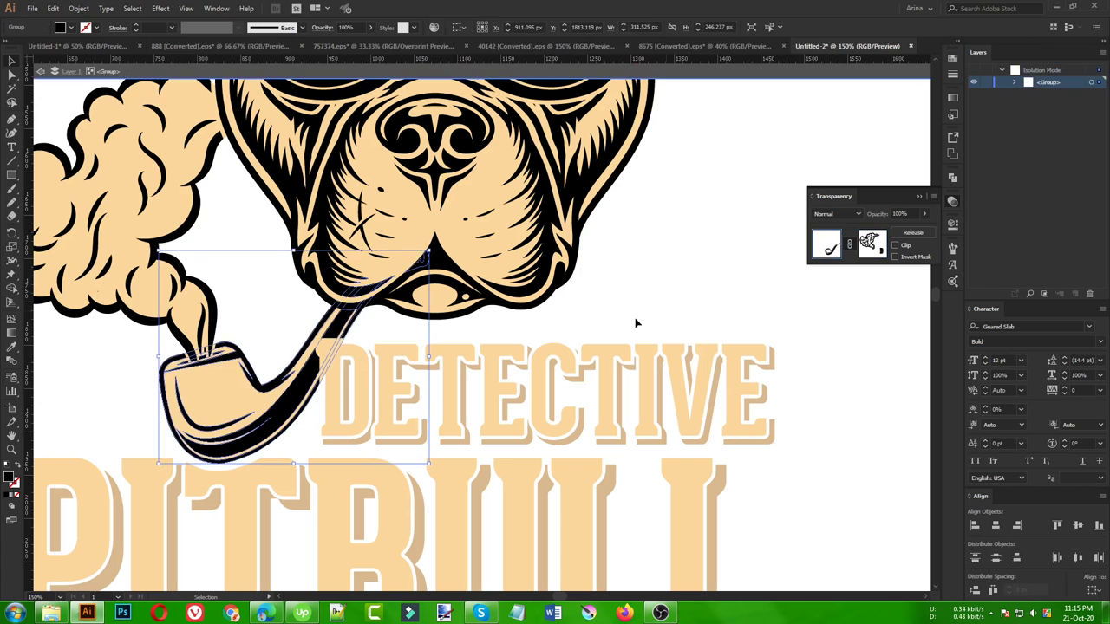
{"action": "left_click", "coordinate": [606, 326]}
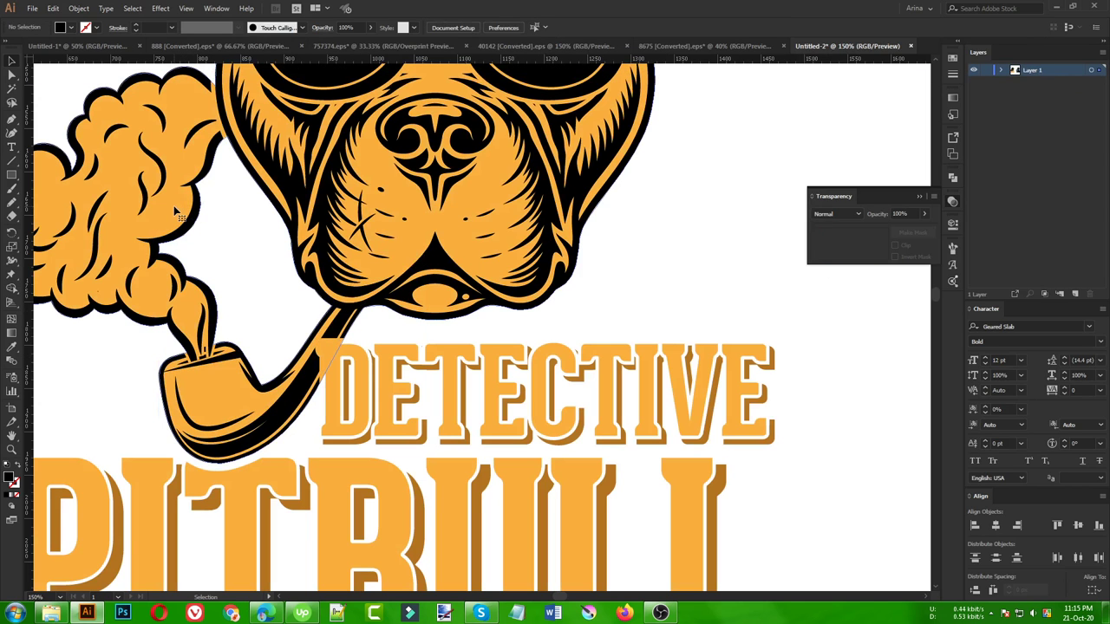
Step: Give the orange artwork an opacity mask holding the D, then zoom out to both logos
{"action": "left_click", "coordinate": [176, 212]}
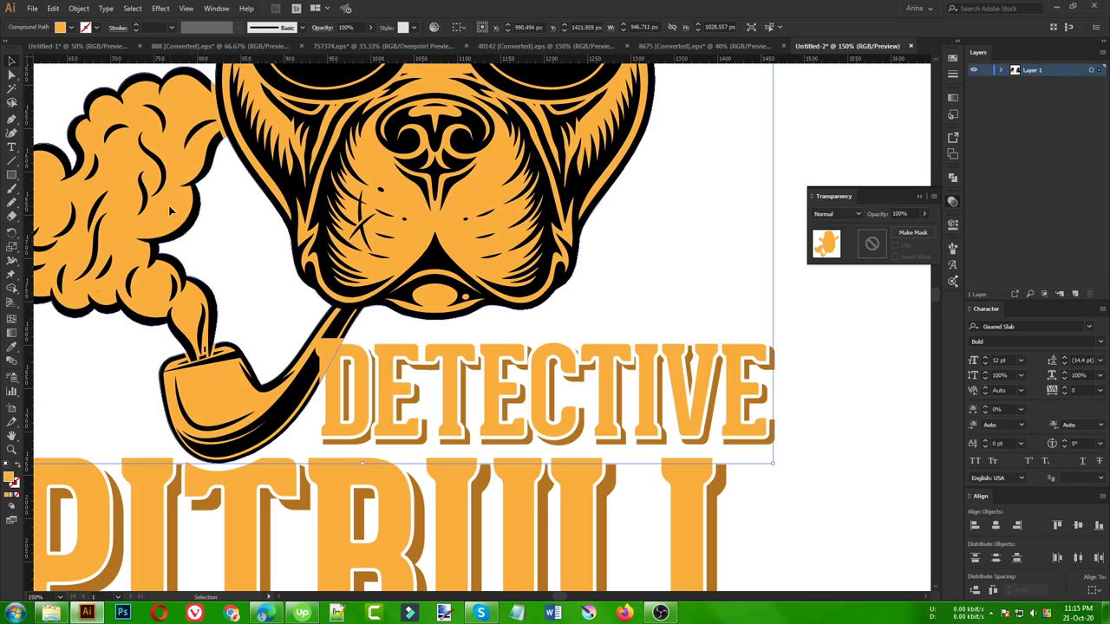
{"action": "left_click", "coordinate": [867, 246]}
{"action": "left_click", "coordinate": [895, 245]}
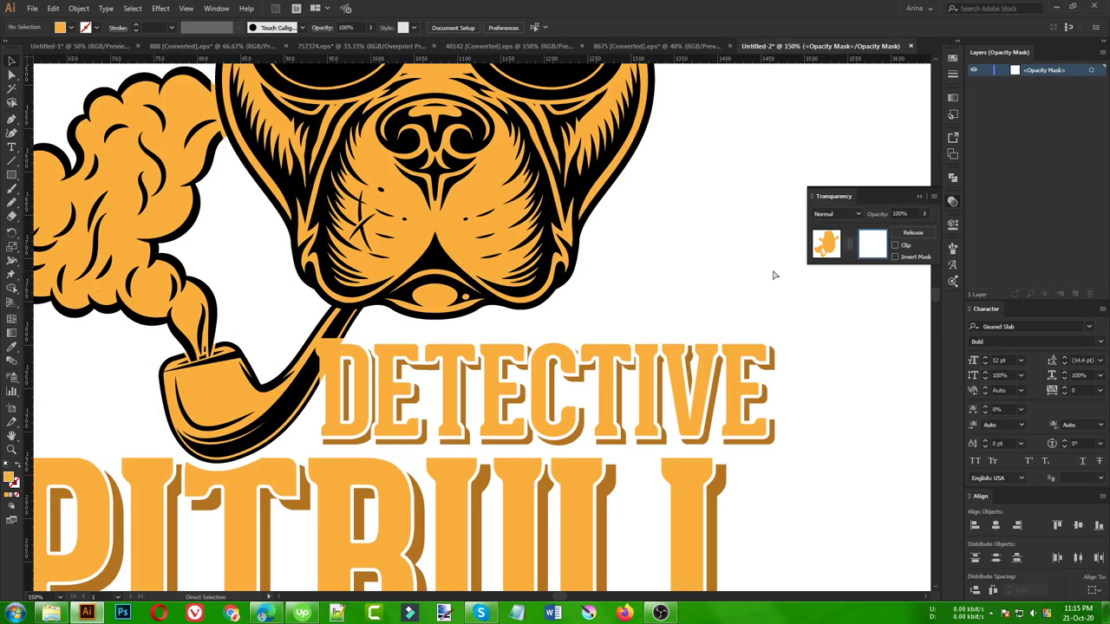
{"action": "key", "text": "ctrl+z"}
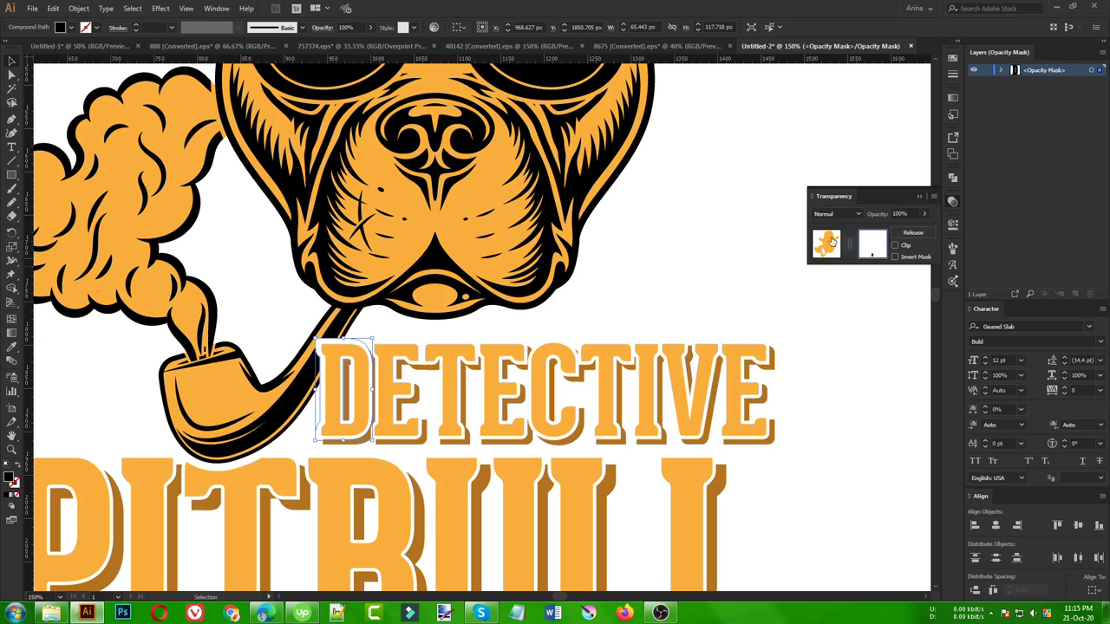
{"action": "left_click", "coordinate": [831, 241]}
{"action": "left_click", "coordinate": [686, 277]}
{"action": "key", "text": "ctrl+0"}
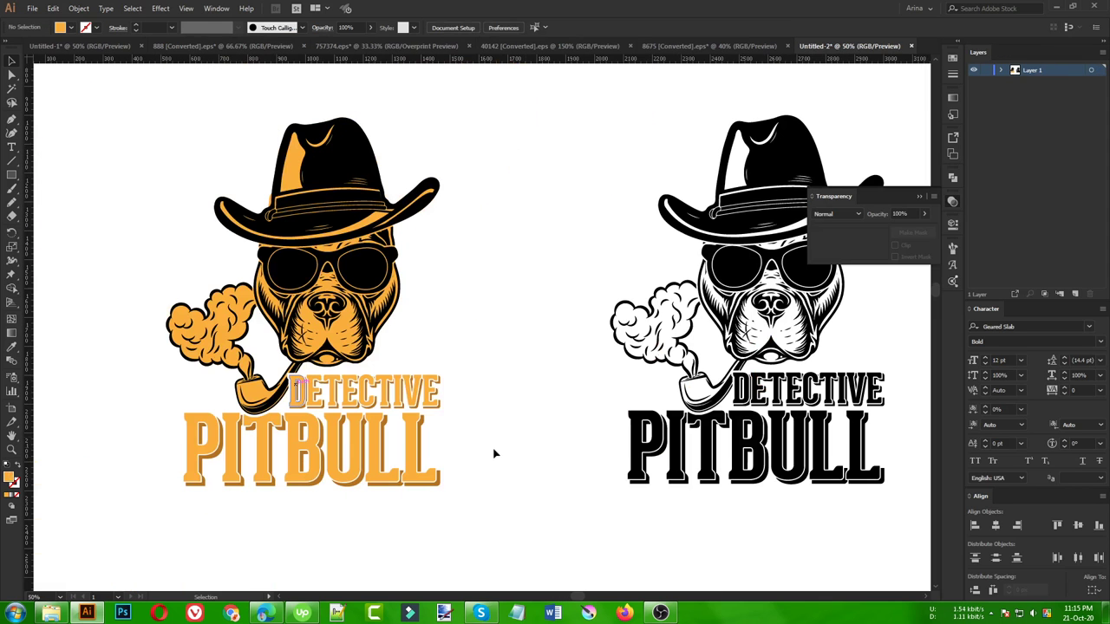
{"action": "scroll", "coordinate": [525, 461], "scroll_direction": "up", "scroll_amount": 1}
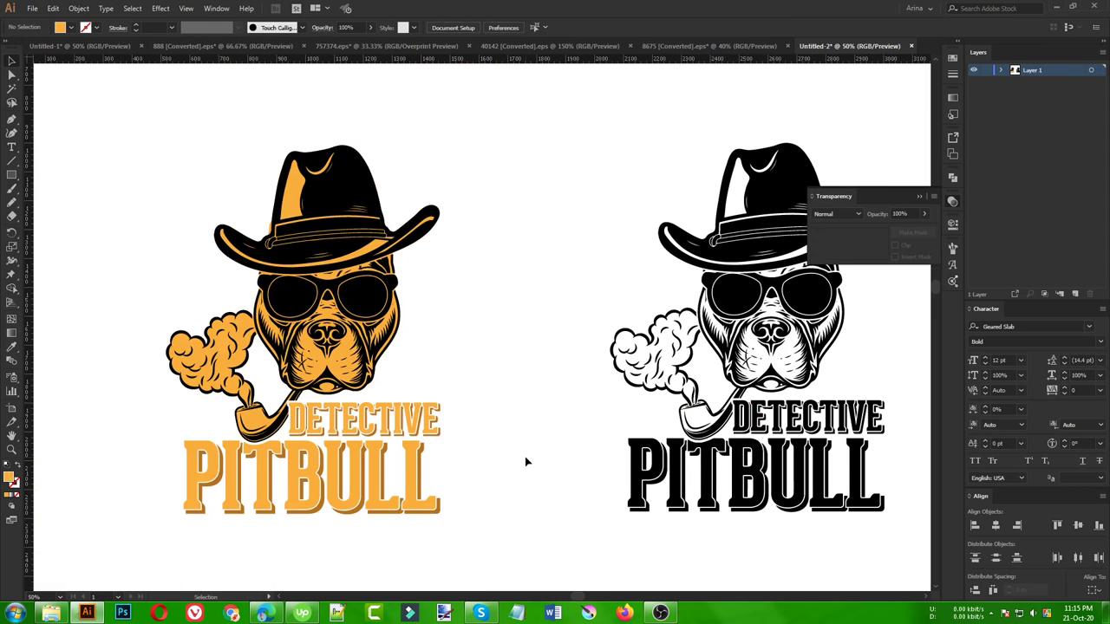
Step: Draw a black rectangle over the orange logo and paste it behind the artwork
{"action": "left_click", "coordinate": [12, 175]}
{"action": "left_click_drag", "start_coordinate": [124, 120], "coordinate": [487, 553]}
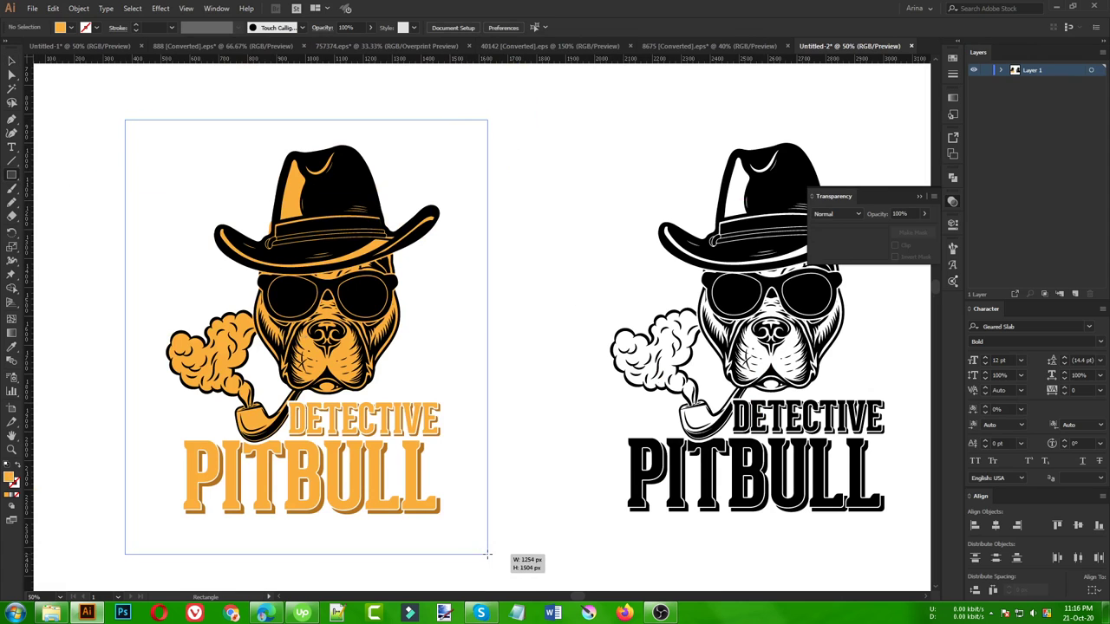
{"action": "left_click", "coordinate": [71, 27]}
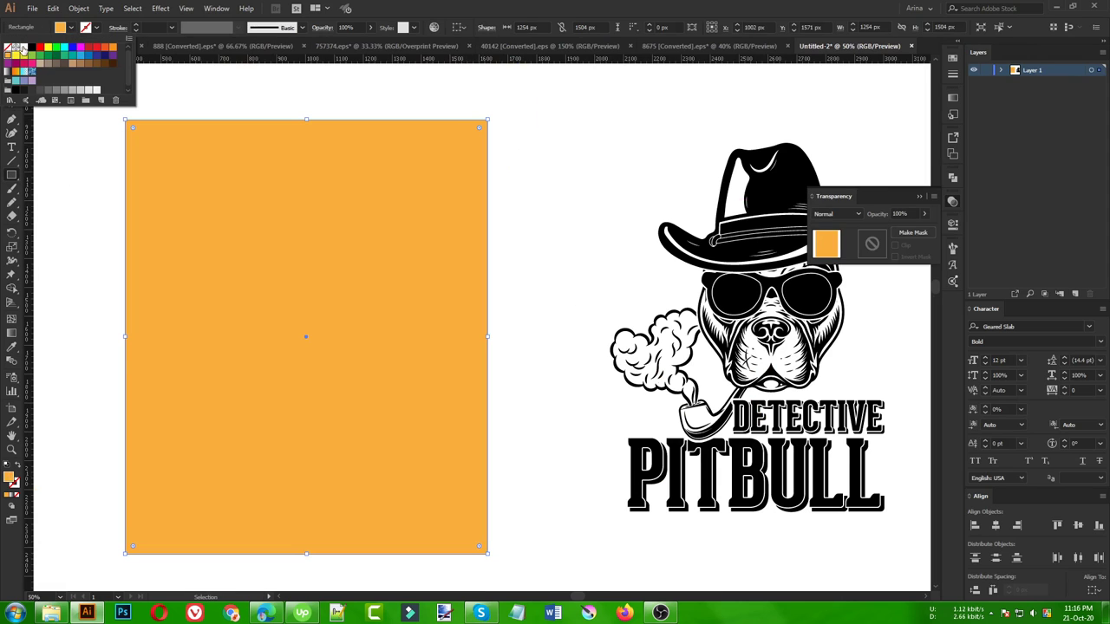
{"action": "left_click", "coordinate": [29, 49]}
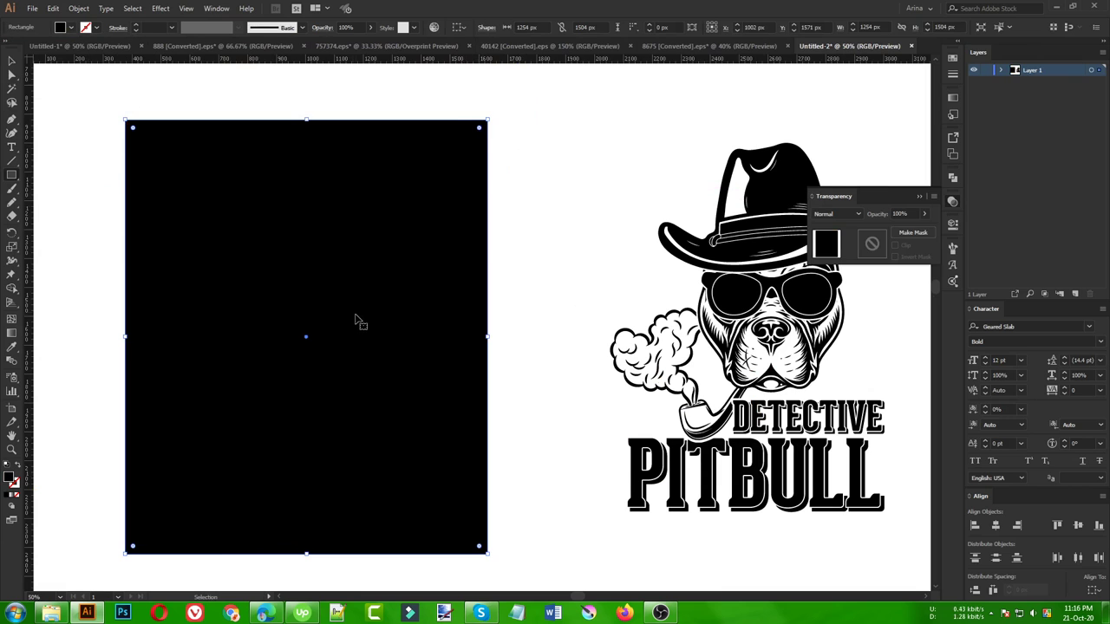
{"action": "key", "text": "ctrl+x"}
{"action": "key", "text": "ctrl+b"}
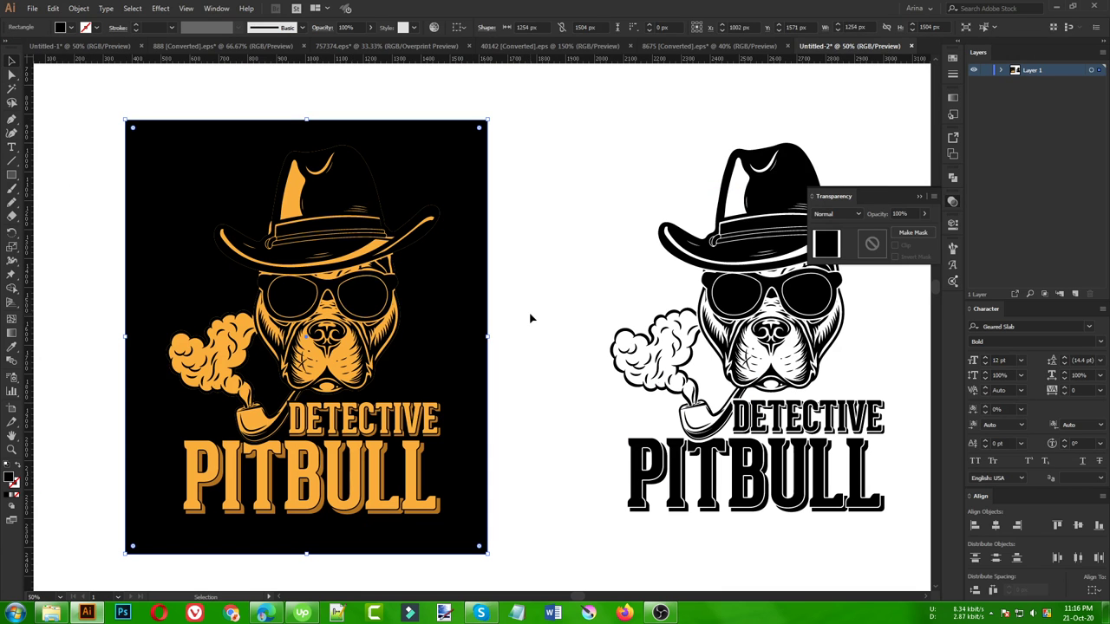
{"action": "left_click", "coordinate": [530, 319]}
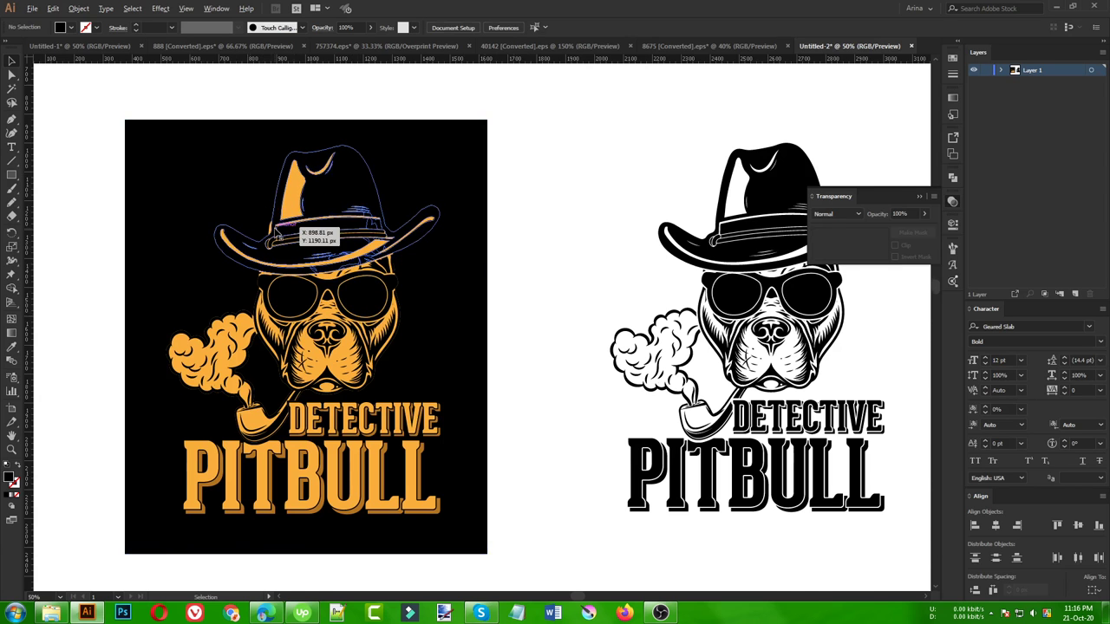
Step: Select the masked orange artwork and enter its opacity mask for editing
{"action": "scroll", "coordinate": [275, 228], "scroll_direction": "up", "scroll_amount": 1}
{"action": "scroll", "coordinate": [260, 211], "scroll_direction": "up", "scroll_amount": 2}
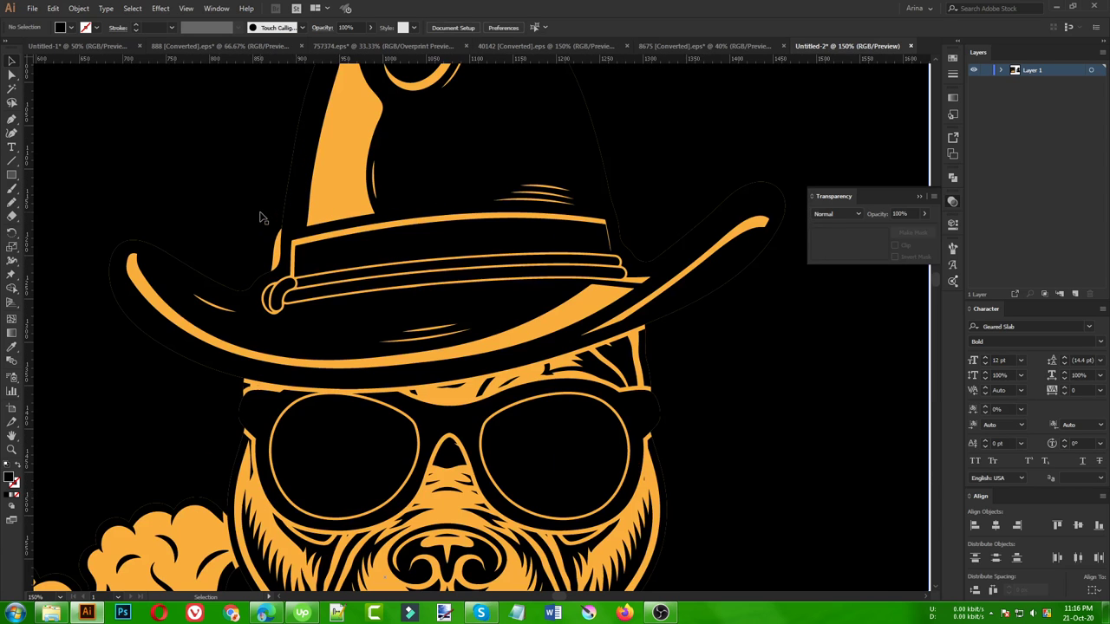
{"action": "left_click", "coordinate": [279, 247]}
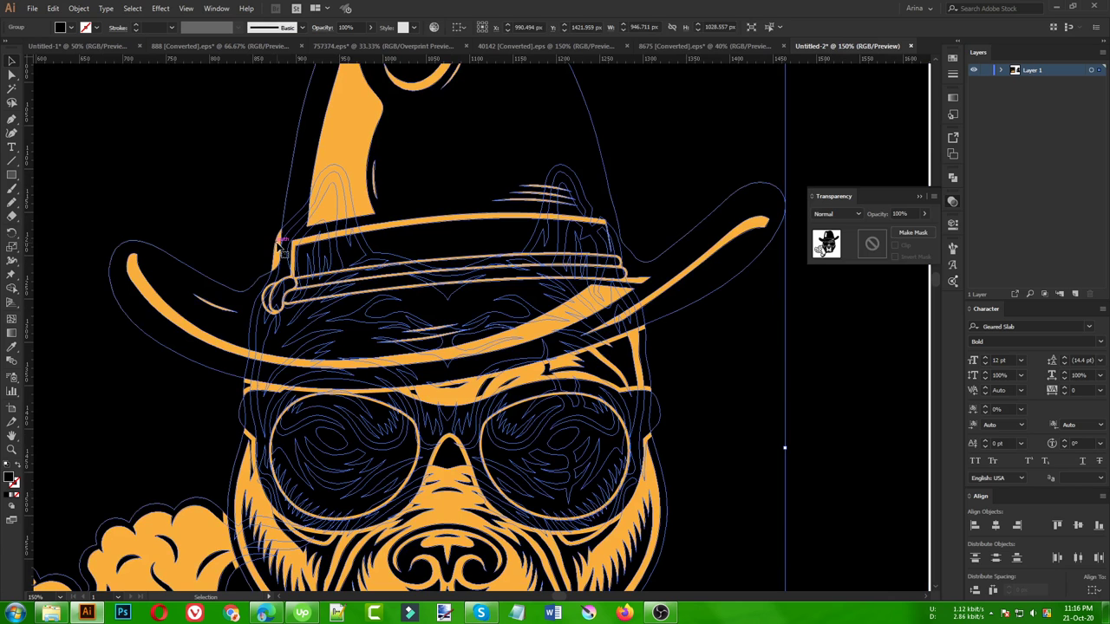
{"action": "double_click", "coordinate": [278, 248]}
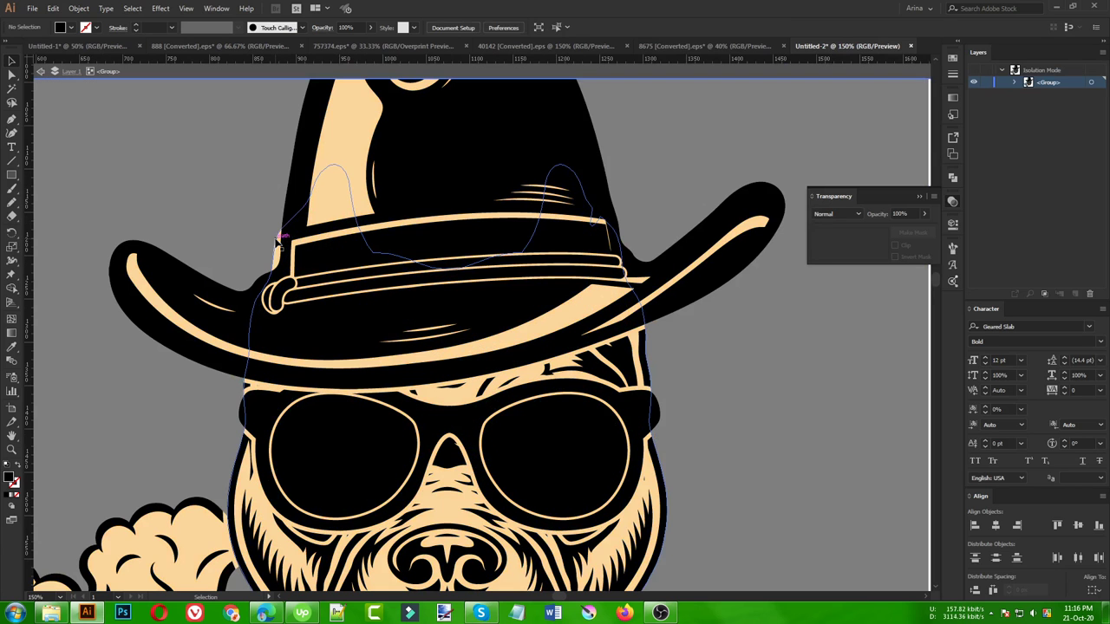
{"action": "double_click", "coordinate": [720, 374]}
{"action": "key", "text": "ctrl+1"}
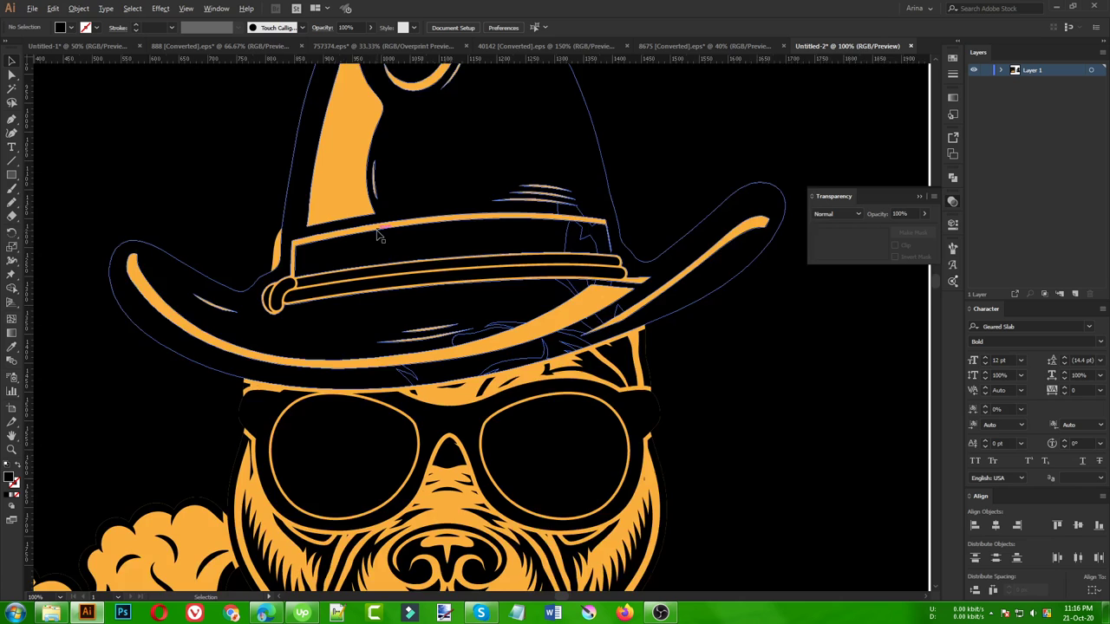
{"action": "left_click", "coordinate": [297, 449]}
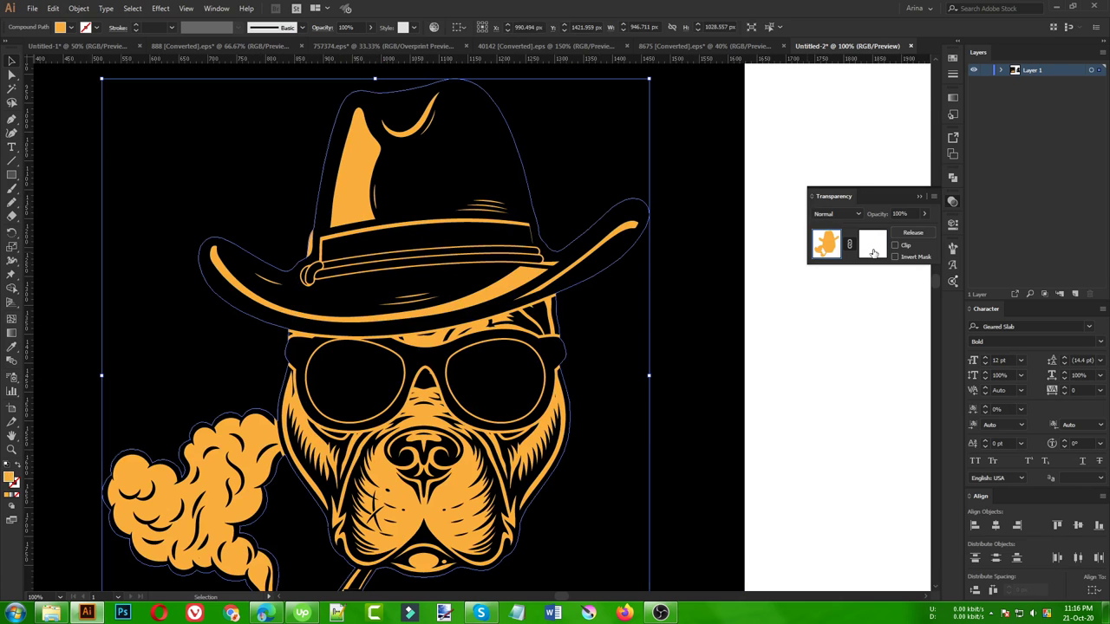
{"action": "left_click", "coordinate": [873, 252]}
Step: Draw a small closed Pencil shape at the hat band's left end, then exit the mask
{"action": "scroll", "coordinate": [328, 247], "scroll_direction": "up", "scroll_amount": 1}
{"action": "scroll", "coordinate": [312, 241], "scroll_direction": "up", "scroll_amount": 1}
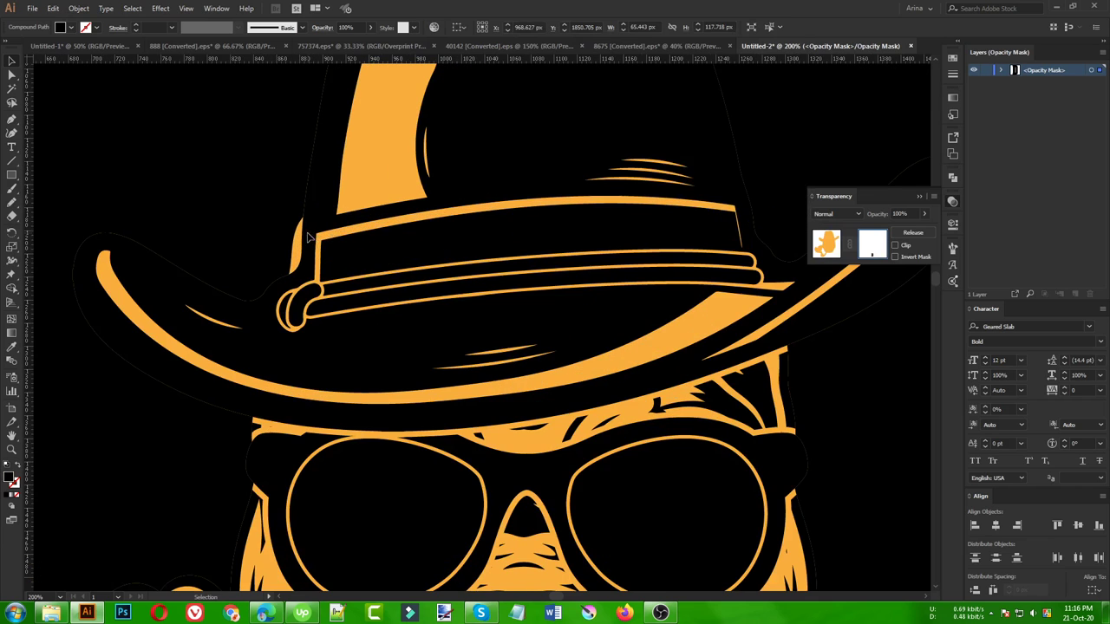
{"action": "key", "text": "n"}
{"action": "mouse_move", "coordinate": [312, 204]}
{"action": "left_mouse_down"}
{"action": "mouse_move", "coordinate": [289, 184]}
{"action": "mouse_move", "coordinate": [309, 185]}
{"action": "left_mouse_up"}
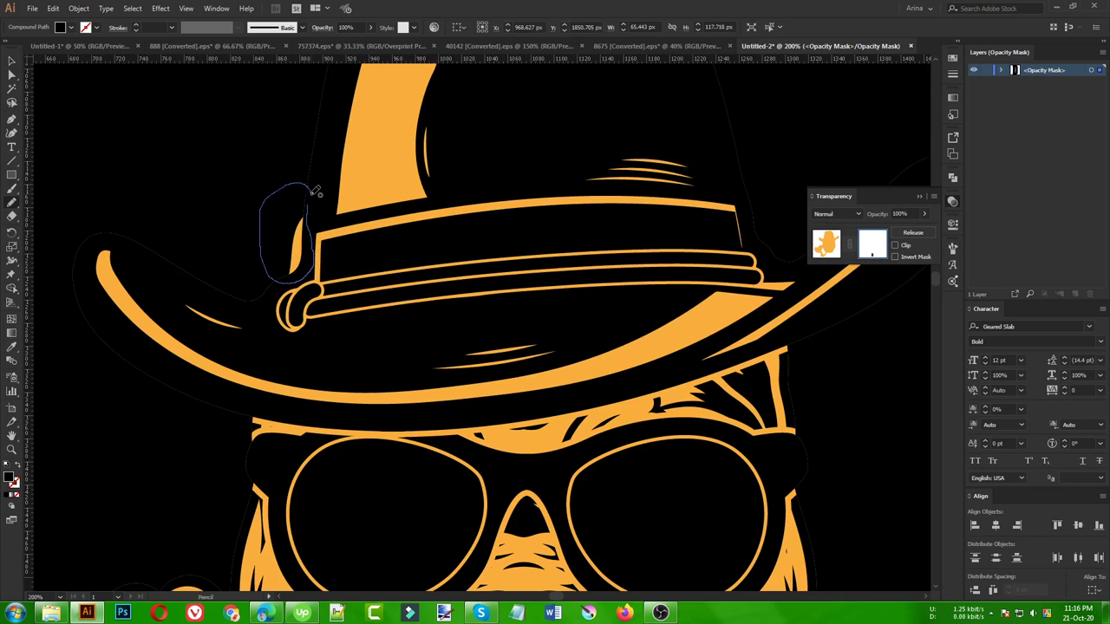
{"action": "key", "text": "v"}
{"action": "scroll", "coordinate": [249, 156], "scroll_direction": "down", "scroll_amount": 1}
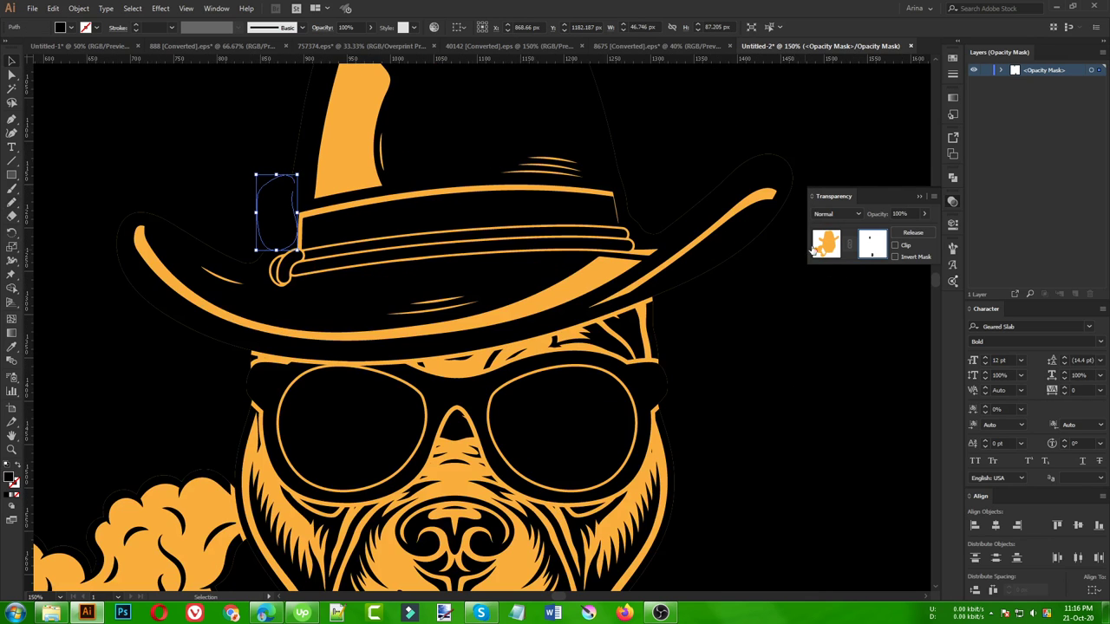
{"action": "left_click", "coordinate": [824, 247]}
{"action": "scroll", "coordinate": [347, 278], "scroll_direction": "down", "scroll_amount": 1}
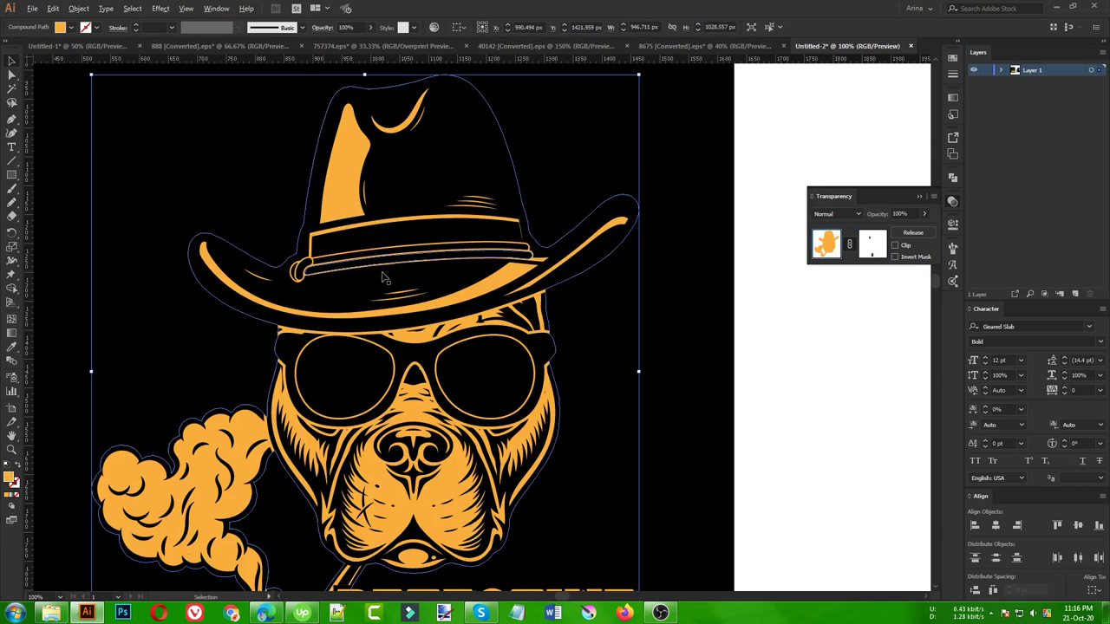
{"action": "scroll", "coordinate": [347, 278], "scroll_direction": "down", "scroll_amount": 1}
{"action": "left_click", "coordinate": [685, 325]}
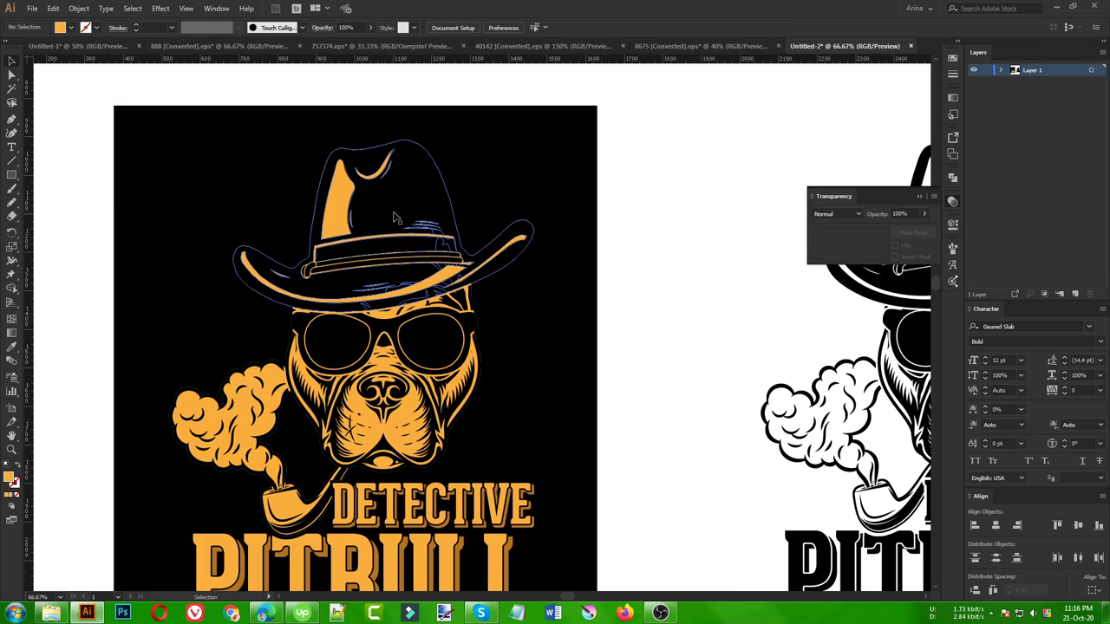
Step: Inspect the opacity mask of the smoke artwork inside the isolated group
{"action": "left_click", "coordinate": [387, 249]}
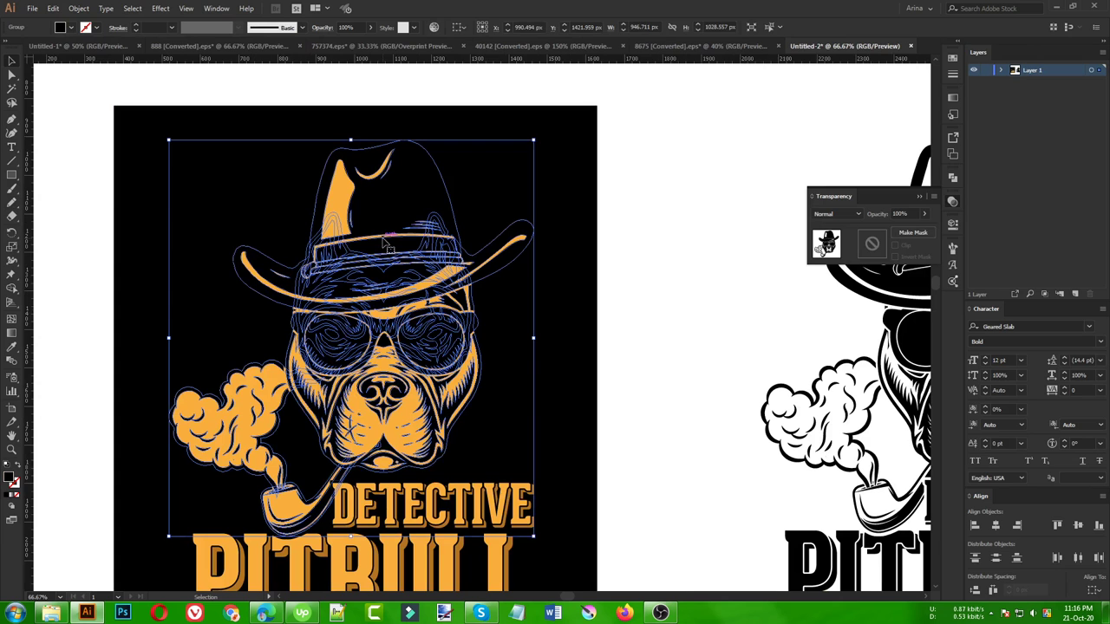
{"action": "left_click", "coordinate": [659, 370]}
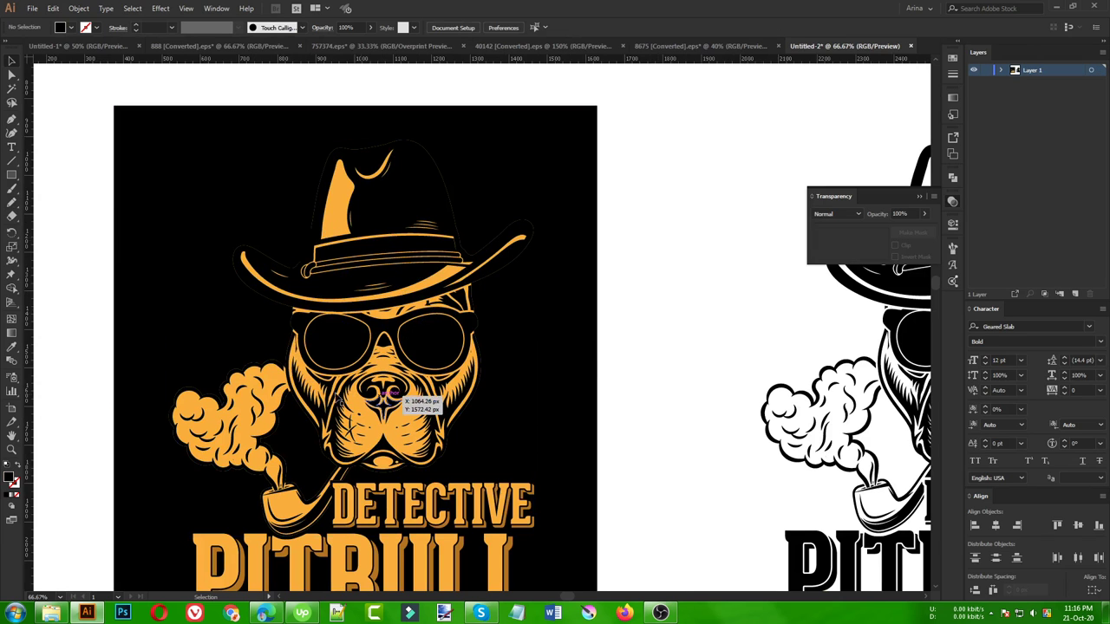
{"action": "scroll", "coordinate": [313, 396], "scroll_direction": "up", "scroll_amount": 2}
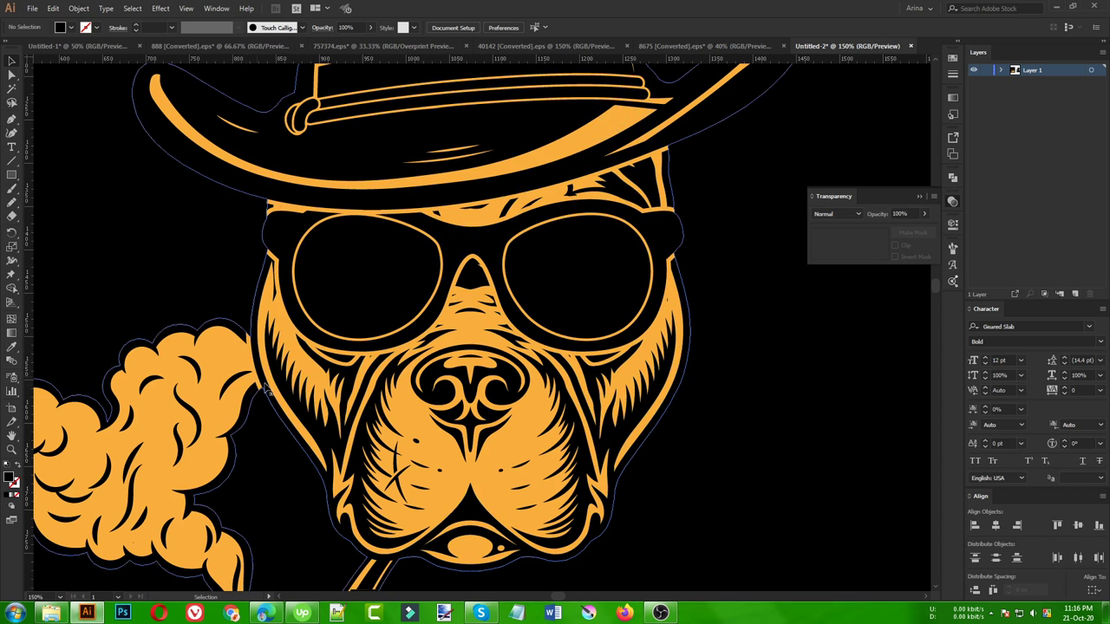
{"action": "double_click", "coordinate": [295, 394]}
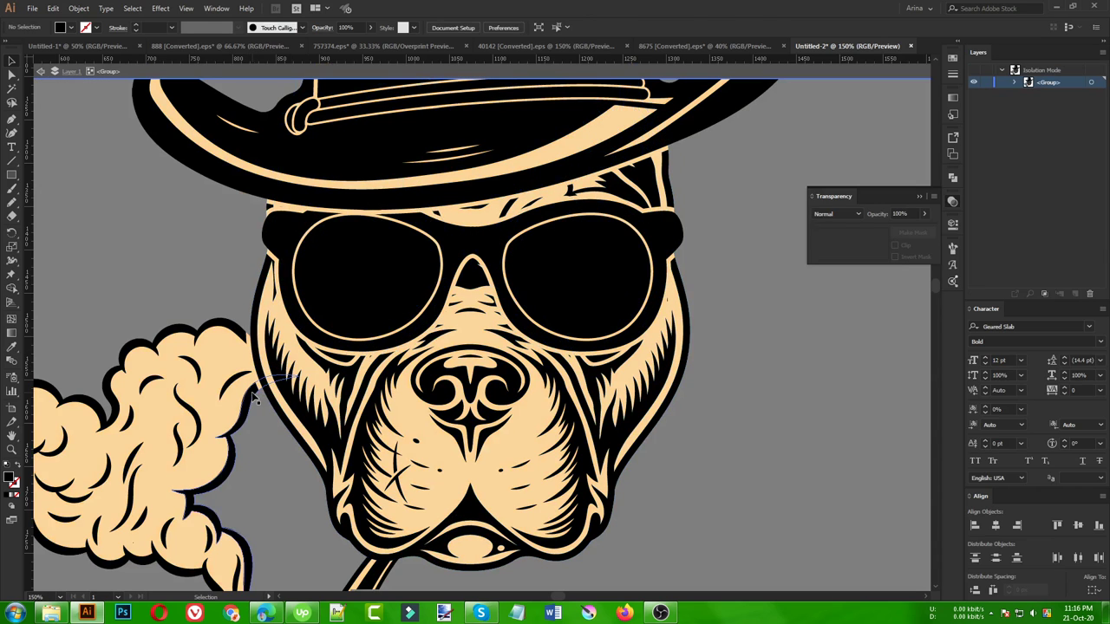
{"action": "left_click", "coordinate": [257, 401]}
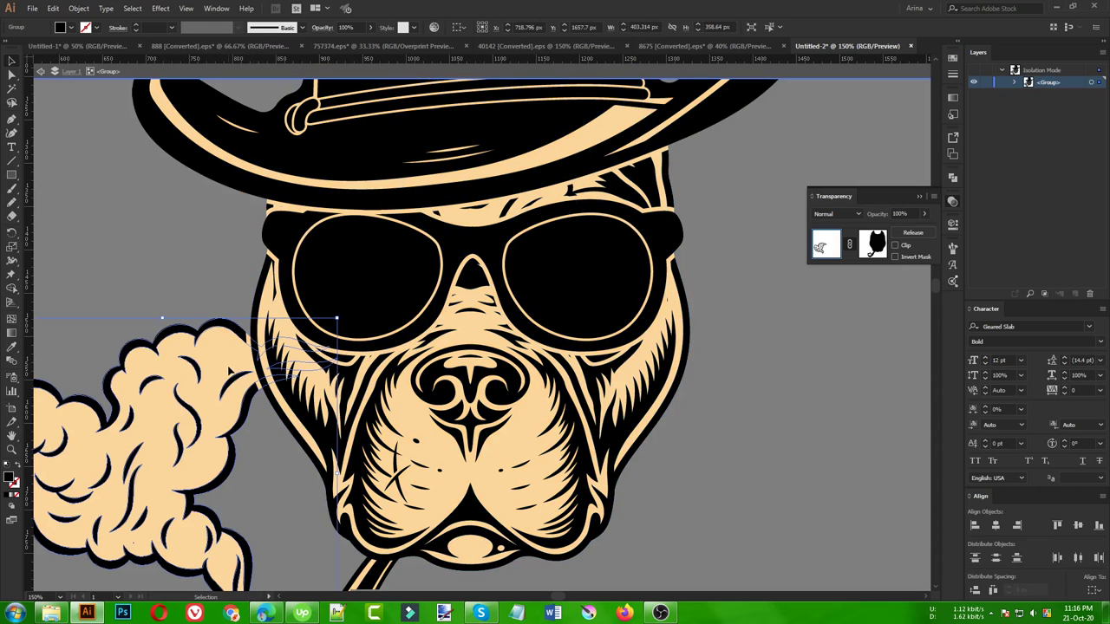
{"action": "left_click", "coordinate": [873, 247]}
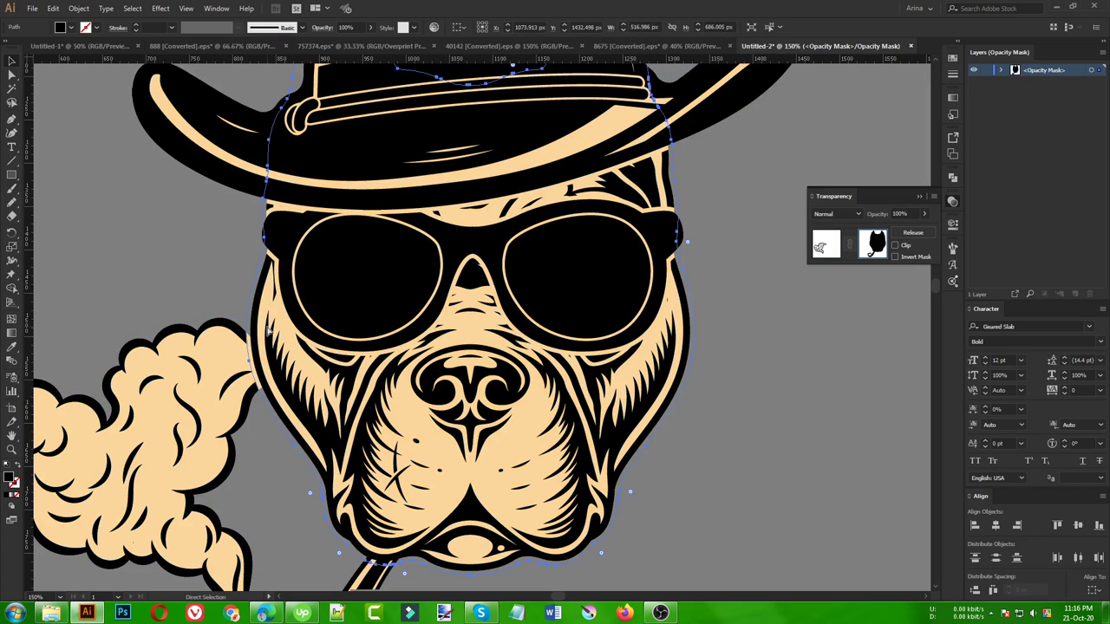
{"action": "left_click", "coordinate": [821, 248]}
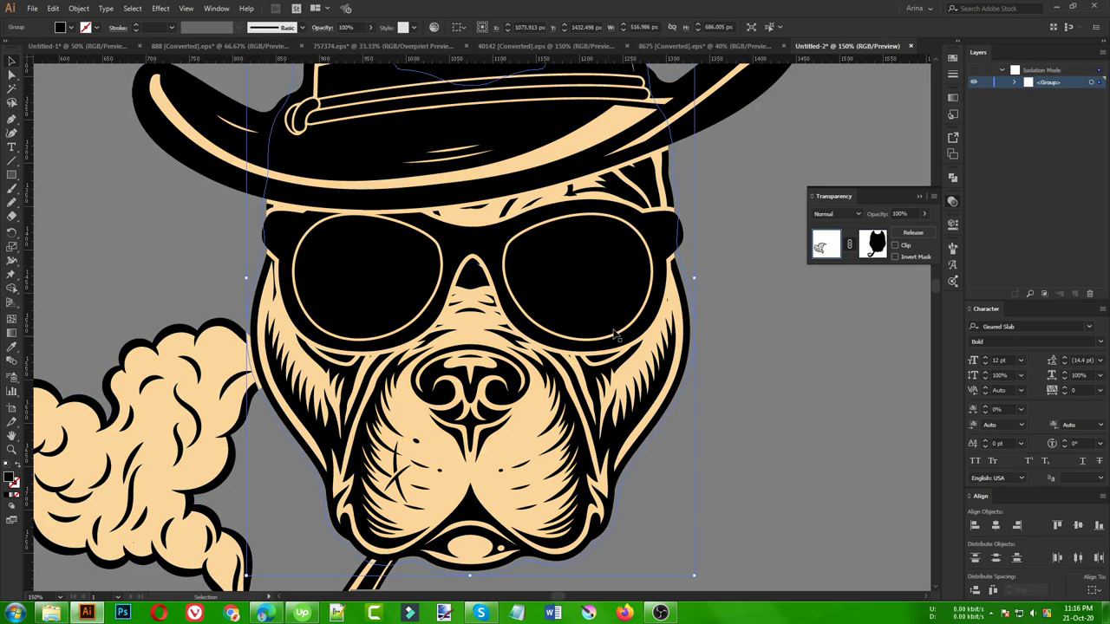
{"action": "double_click", "coordinate": [269, 432]}
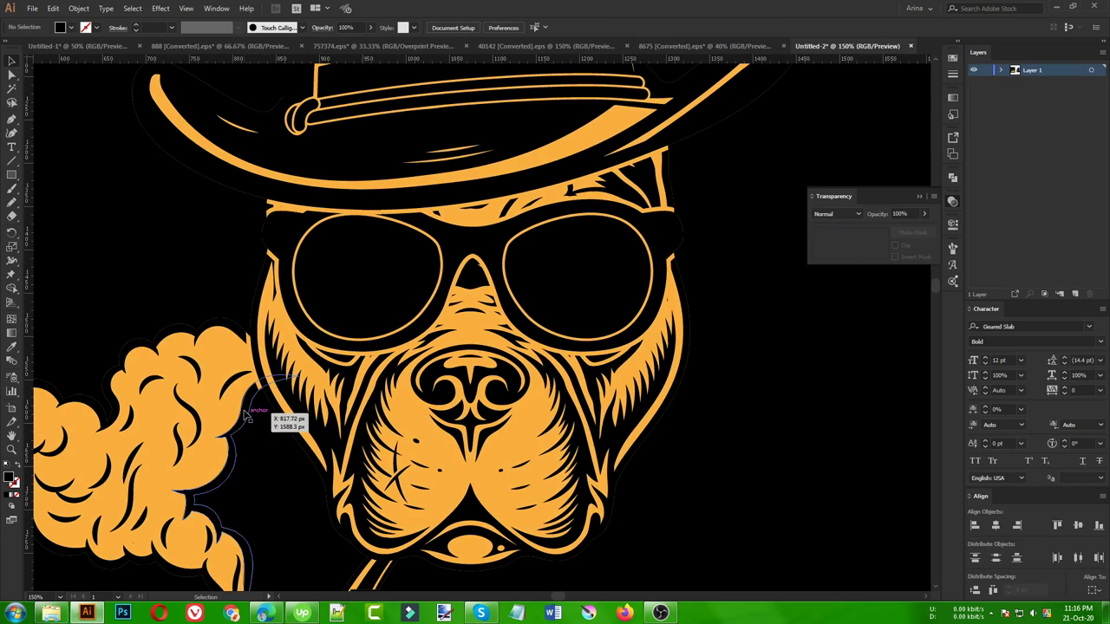
Step: Delete the black head-shaped shape from the orange artwork's opacity mask
{"action": "left_click", "coordinate": [215, 411]}
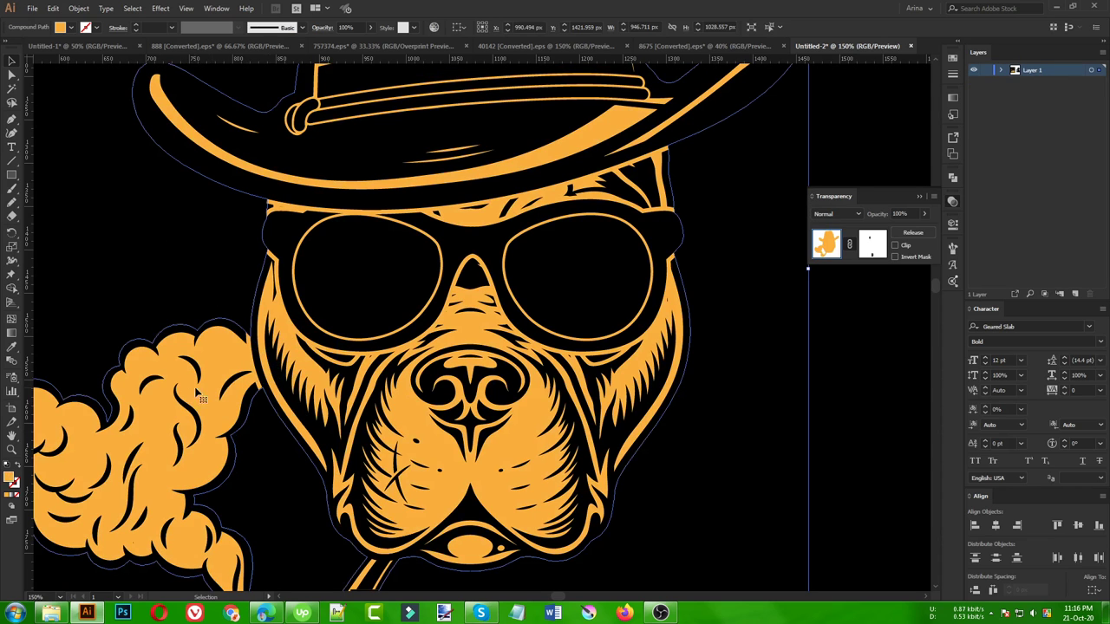
{"action": "left_click", "coordinate": [871, 245]}
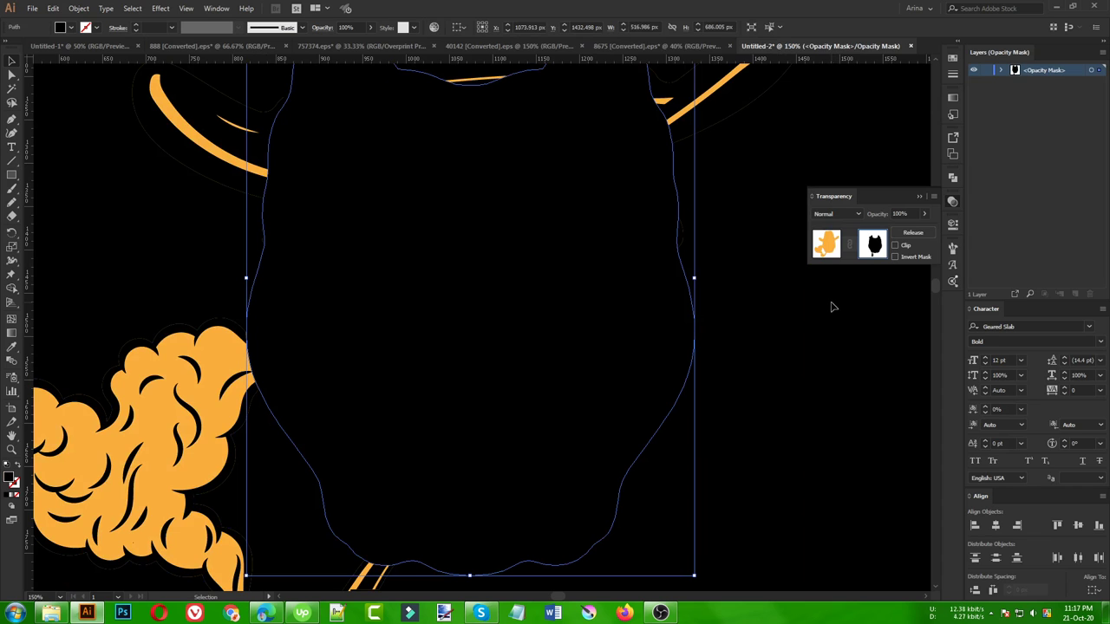
{"action": "key", "text": "Delete"}
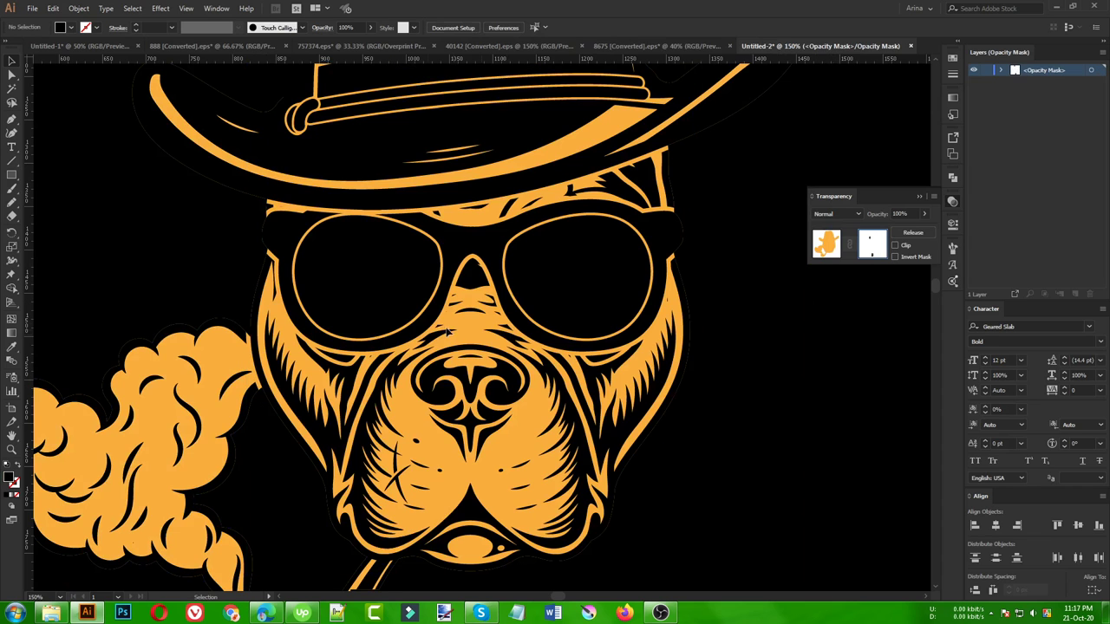
{"action": "key", "text": "ctrl+minus"}
{"action": "left_click", "coordinate": [824, 247]}
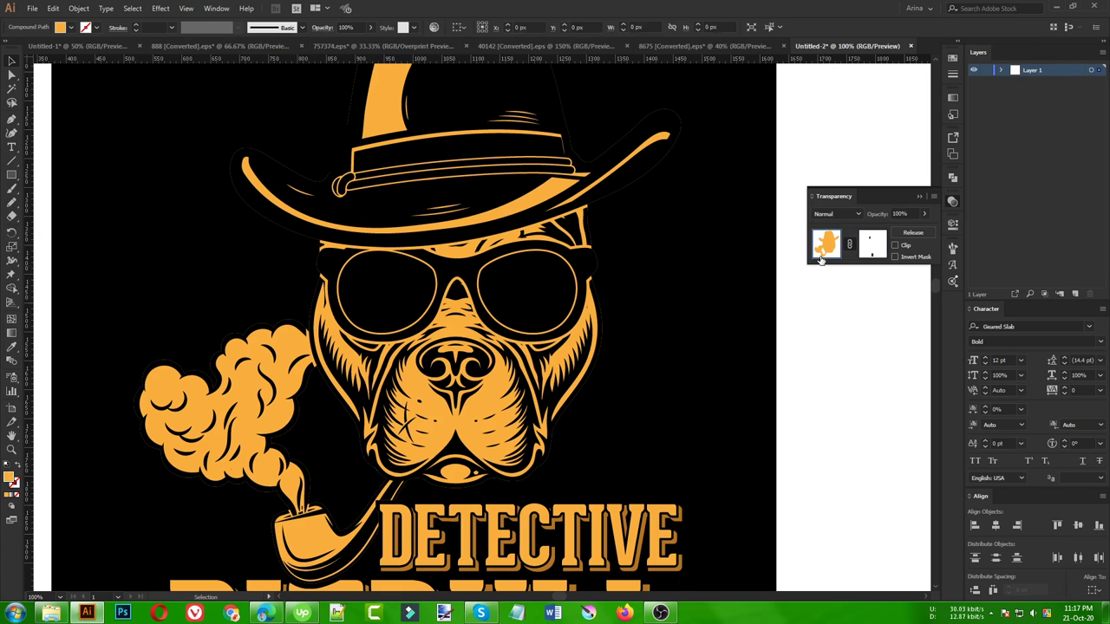
Step: Draw a thin Pen-tool shape in the mask between the smoke and the dog's cheek
{"action": "left_click", "coordinate": [781, 355]}
{"action": "scroll", "coordinate": [314, 371], "scroll_direction": "up", "scroll_amount": 1, "text": "alt"}
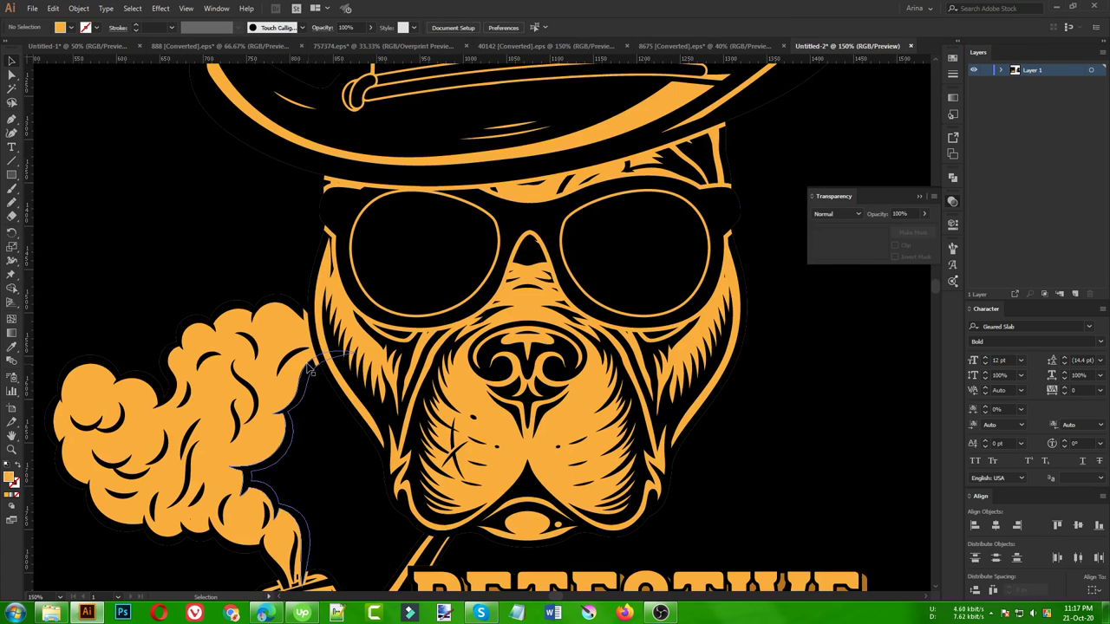
{"action": "scroll", "coordinate": [319, 361], "scroll_direction": "up", "scroll_amount": 1, "text": "alt"}
{"action": "left_click", "coordinate": [302, 338]}
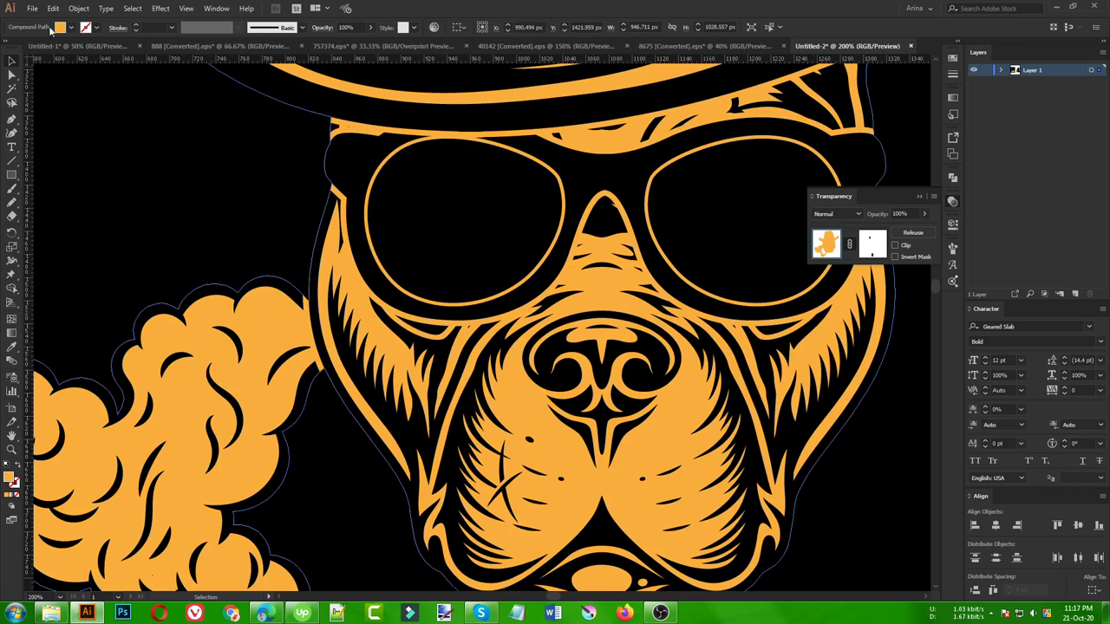
{"action": "scroll", "coordinate": [338, 338], "scroll_direction": "up", "scroll_amount": 1, "text": "alt"}
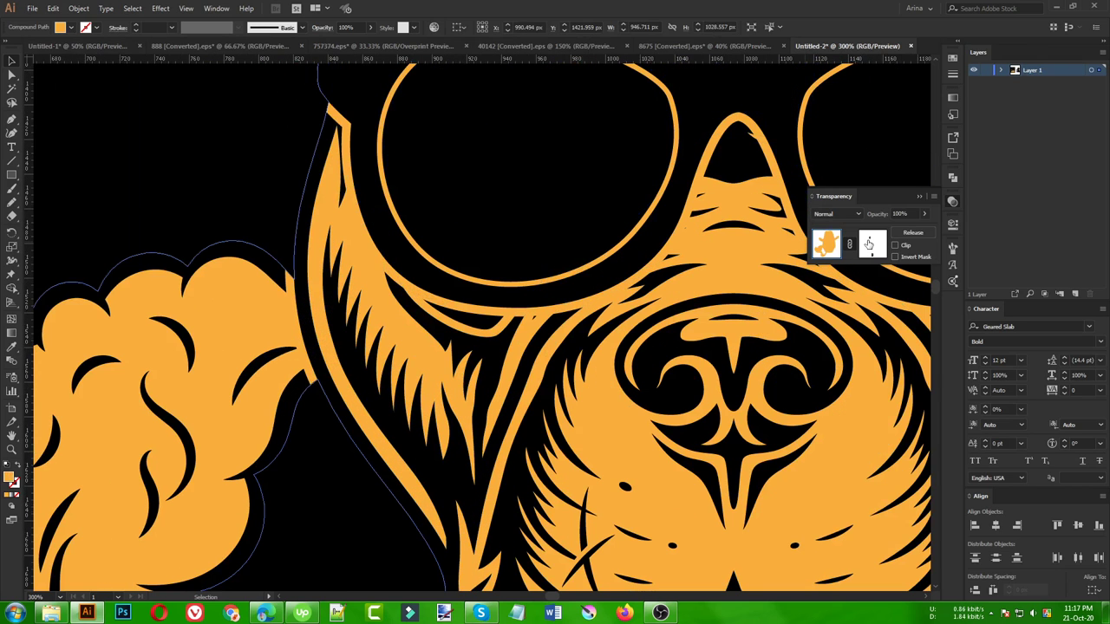
{"action": "scroll", "coordinate": [272, 267], "scroll_direction": "up", "scroll_amount": 1, "text": "alt"}
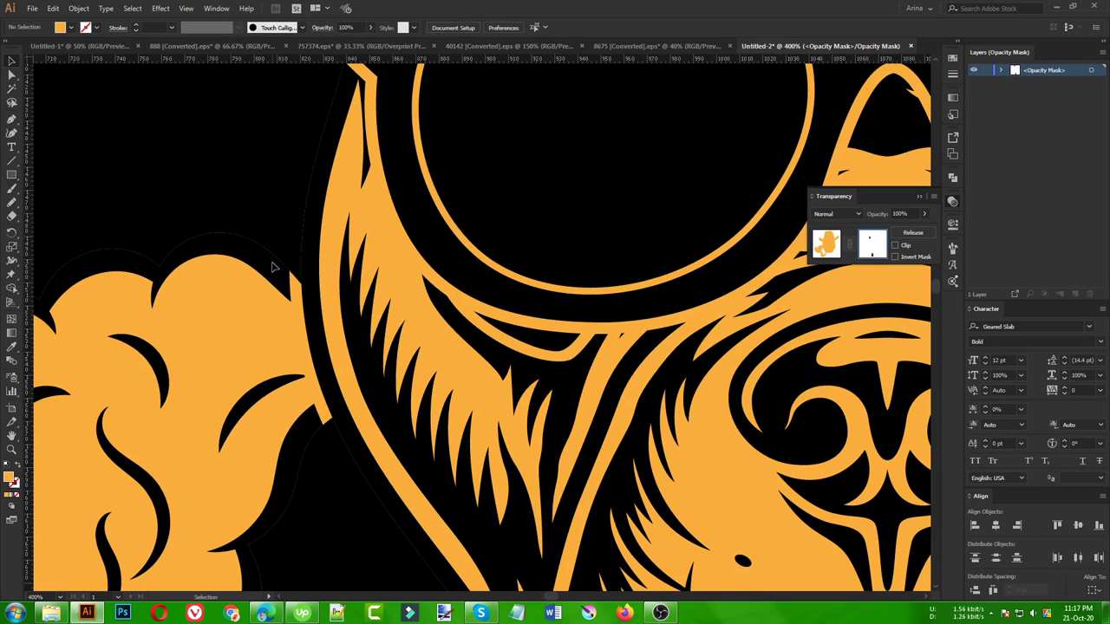
{"action": "left_click", "coordinate": [11, 119]}
{"action": "scroll", "coordinate": [371, 312], "scroll_direction": "up", "scroll_amount": 1, "text": "alt"}
{"action": "left_click", "coordinate": [326, 216]}
{"action": "left_click", "coordinate": [317, 335]}
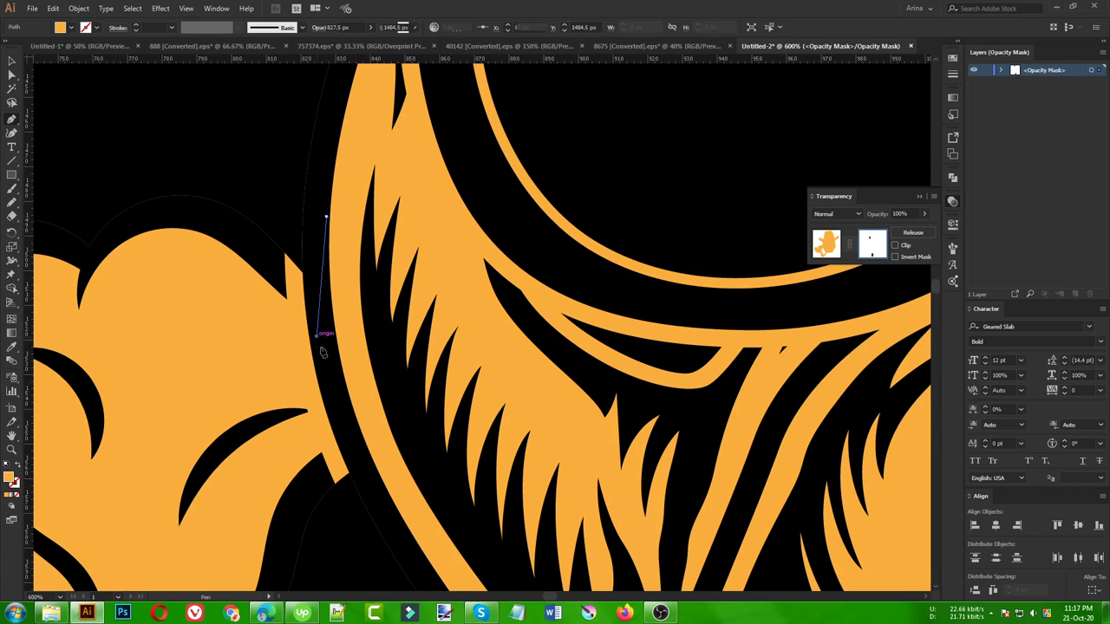
{"action": "left_click_drag", "start_coordinate": [363, 468], "coordinate": [346, 513]}
{"action": "left_click", "coordinate": [343, 509]}
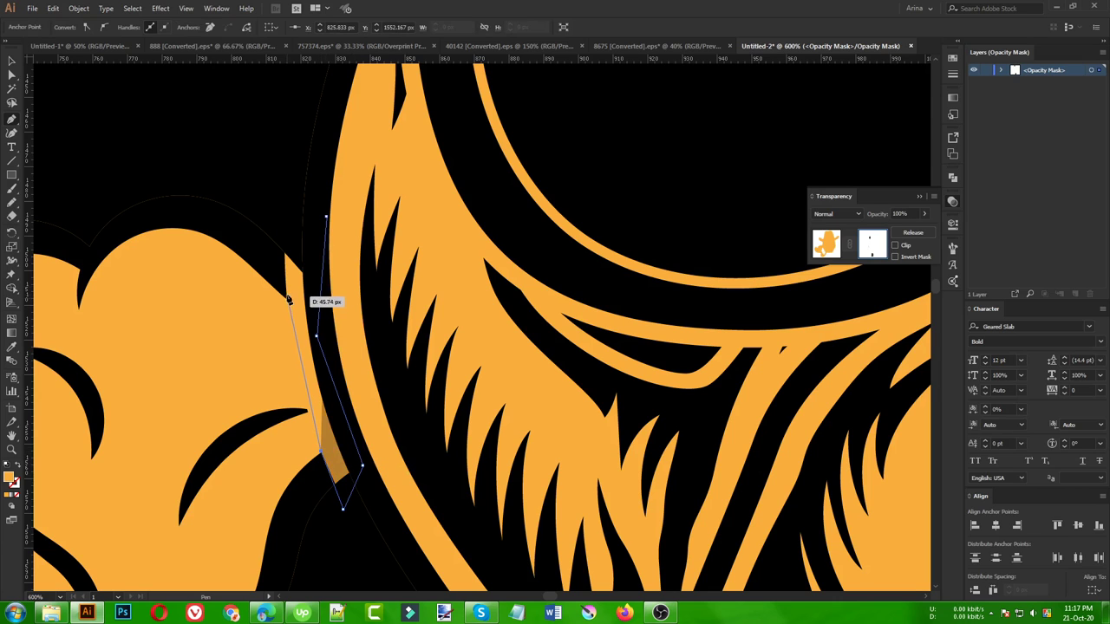
{"action": "mouse_move", "coordinate": [280, 276]}
{"action": "left_mouse_down"}
{"action": "mouse_move", "coordinate": [297, 224]}
{"action": "mouse_move", "coordinate": [324, 218]}
{"action": "left_mouse_up"}
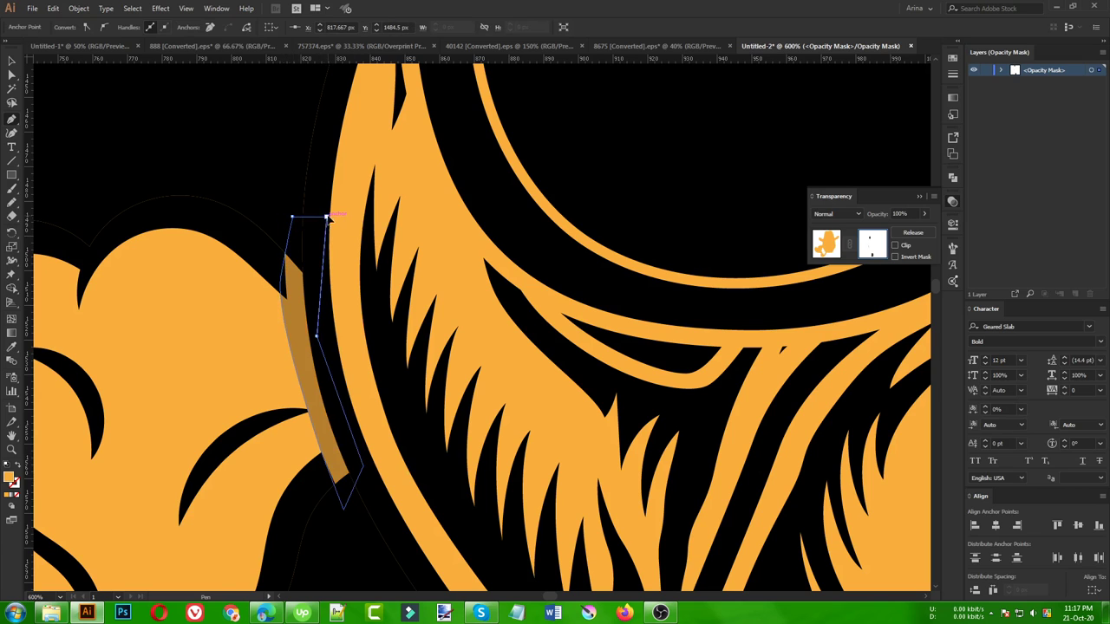
{"action": "key", "text": "v"}
Step: Fill the new mask shape black, leave mask editing and zoom out
{"action": "left_click", "coordinate": [305, 191]}
{"action": "left_click", "coordinate": [314, 262]}
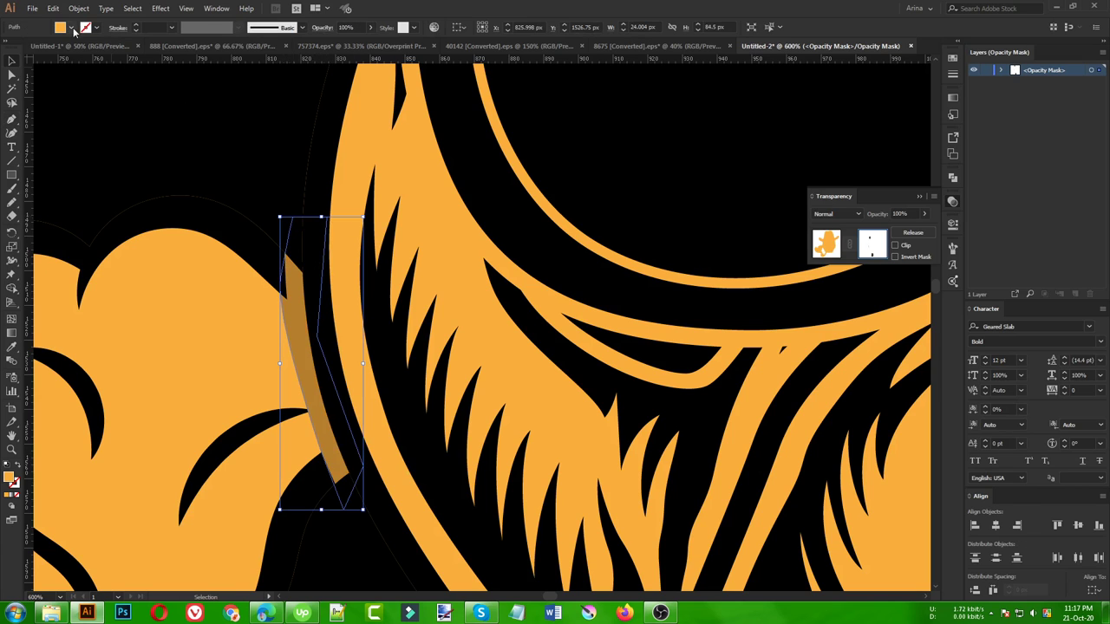
{"action": "left_click", "coordinate": [71, 28]}
{"action": "left_click", "coordinate": [33, 50]}
{"action": "left_click", "coordinate": [213, 134]}
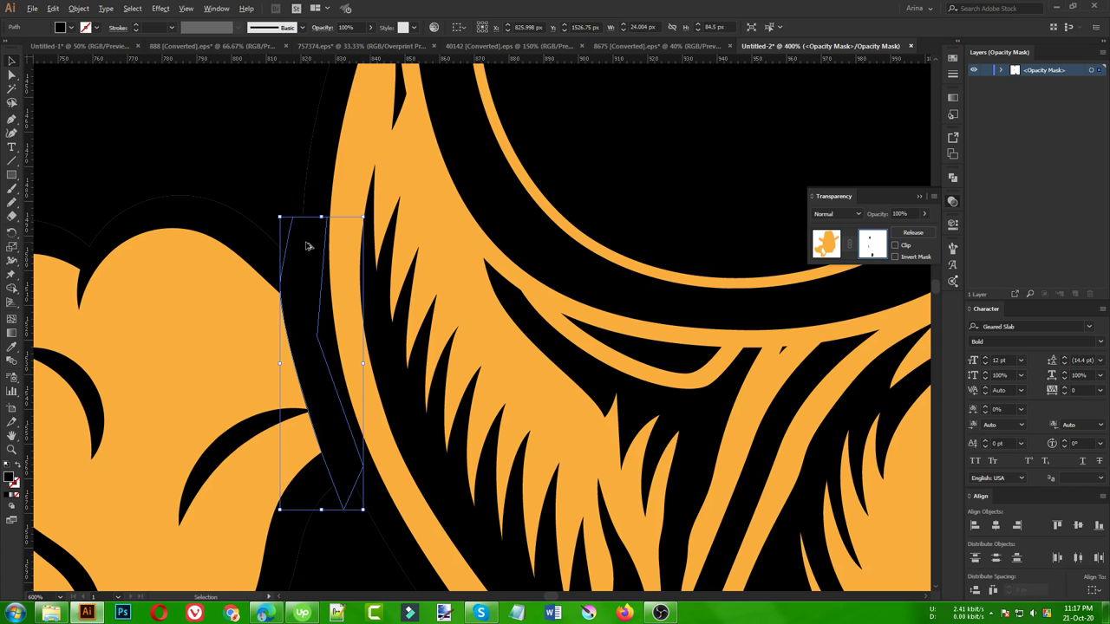
{"action": "key", "text": "ctrl+1"}
{"action": "left_click", "coordinate": [825, 244]}
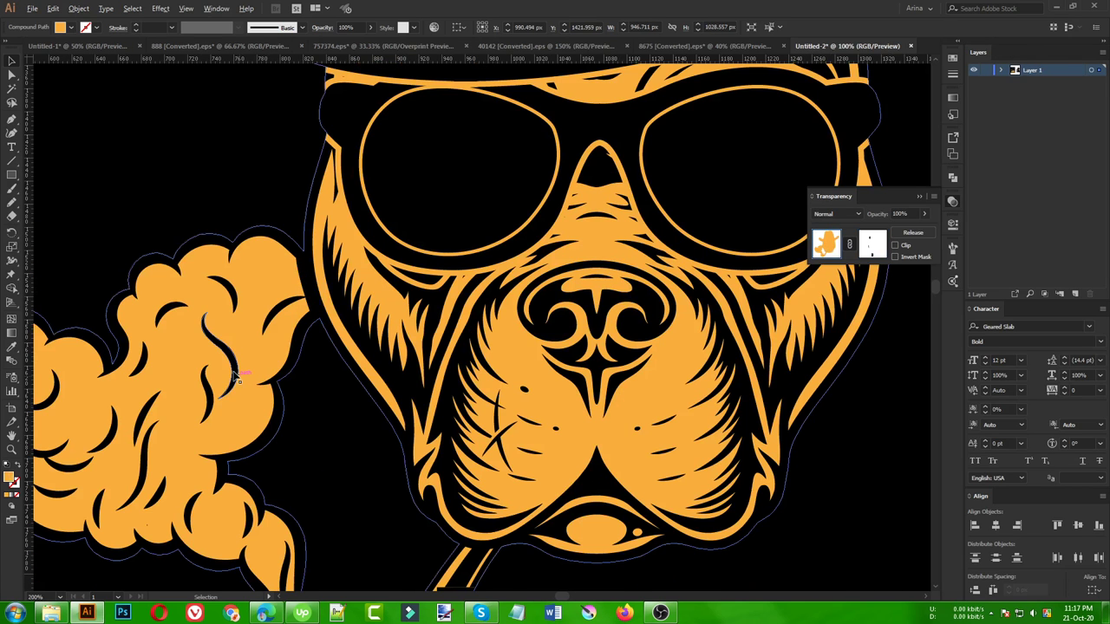
{"action": "key", "text": "ctrl+minus"}
{"action": "left_click", "coordinate": [309, 404]}
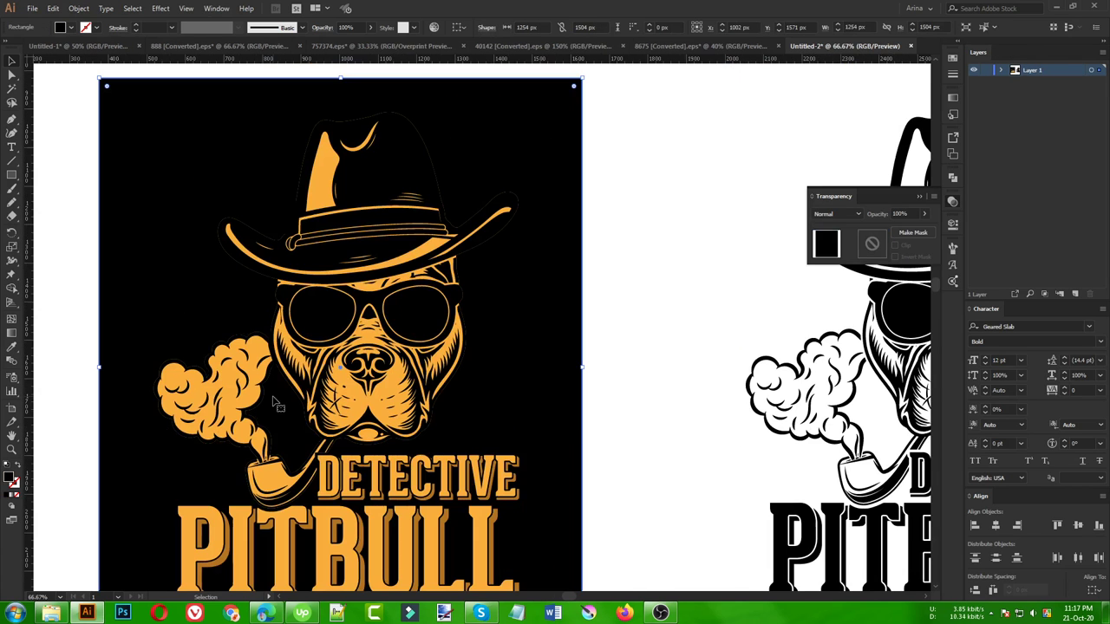
Step: Create a 9 px mitered Offset Path around the dog-and-hat artwork group
{"action": "left_click", "coordinate": [617, 452]}
{"action": "scroll", "coordinate": [618, 451], "scroll_direction": "down", "scroll_amount": 2}
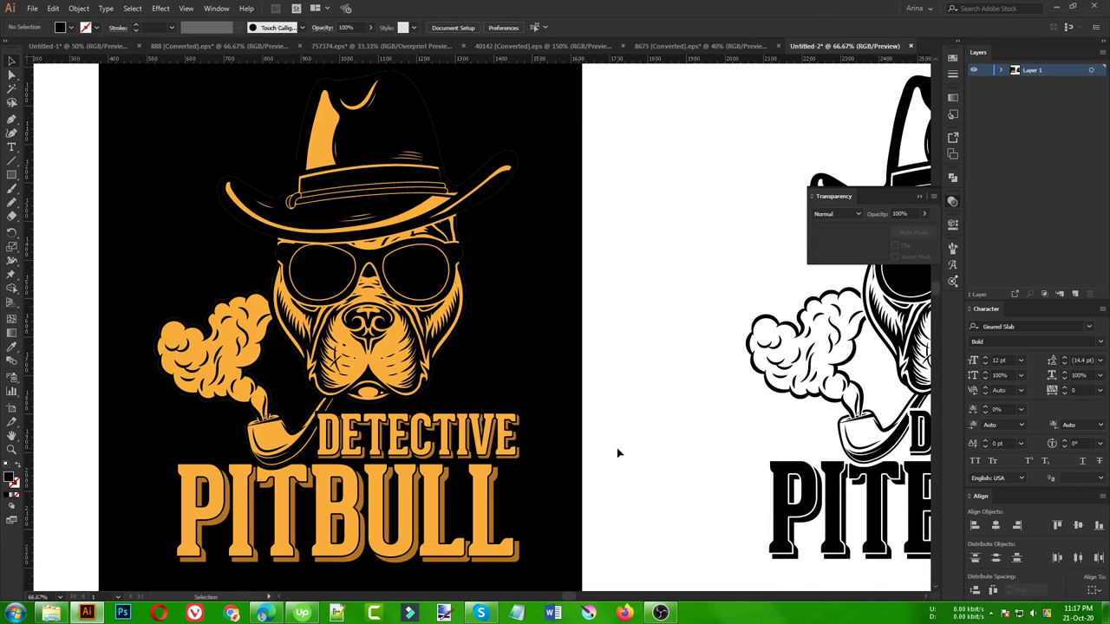
{"action": "scroll", "coordinate": [618, 452], "scroll_direction": "up", "scroll_amount": 1}
{"action": "left_click", "coordinate": [313, 244]}
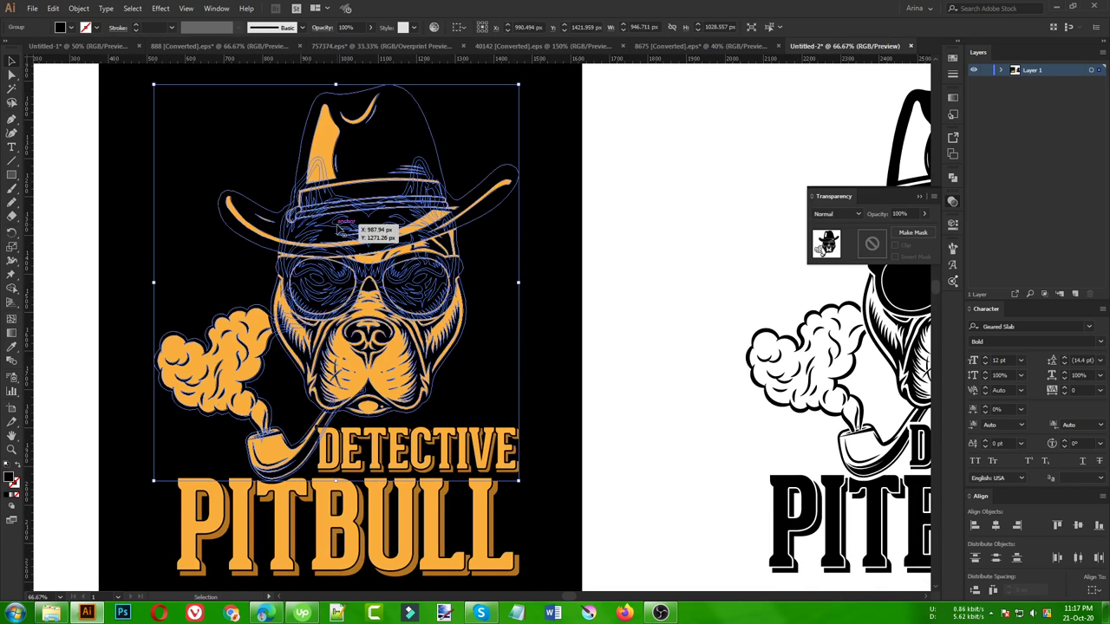
{"action": "left_click", "coordinate": [80, 8]}
{"action": "mouse_move", "coordinate": [91, 273]}
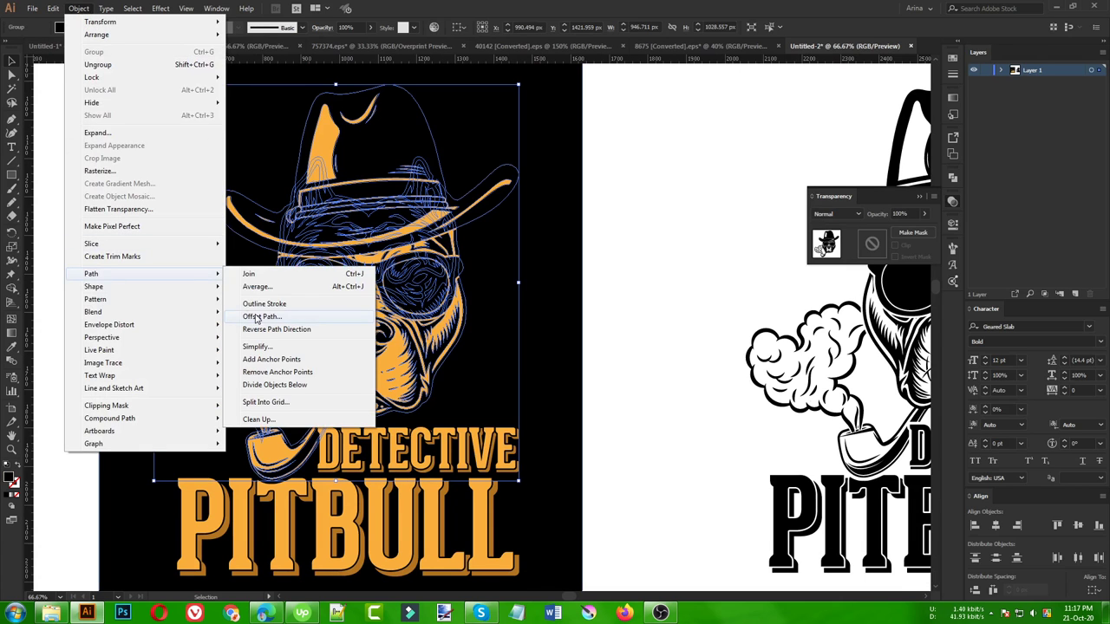
{"action": "left_click", "coordinate": [257, 317]}
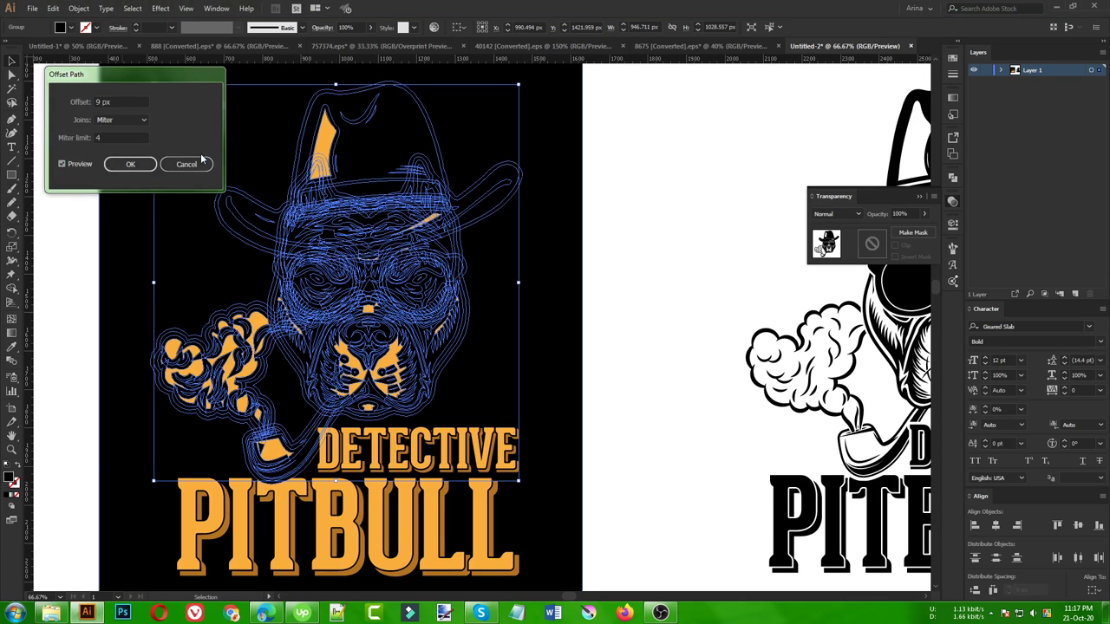
{"action": "left_click_drag", "start_coordinate": [120, 103], "coordinate": [80, 101]}
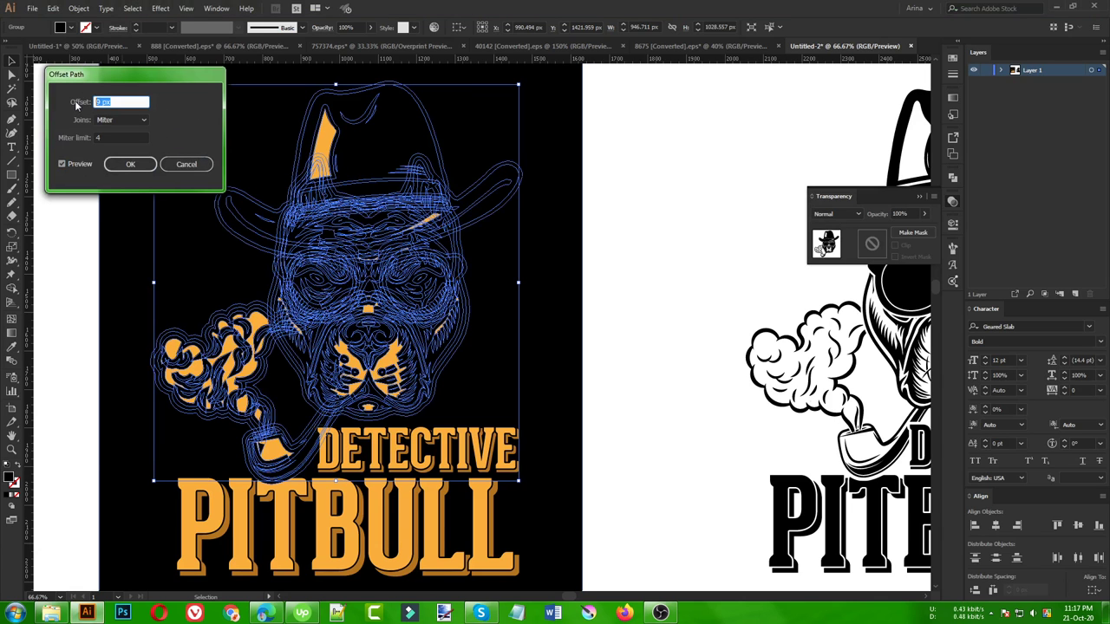
{"action": "type", "text": "3"}
{"action": "left_click", "coordinate": [132, 166]}
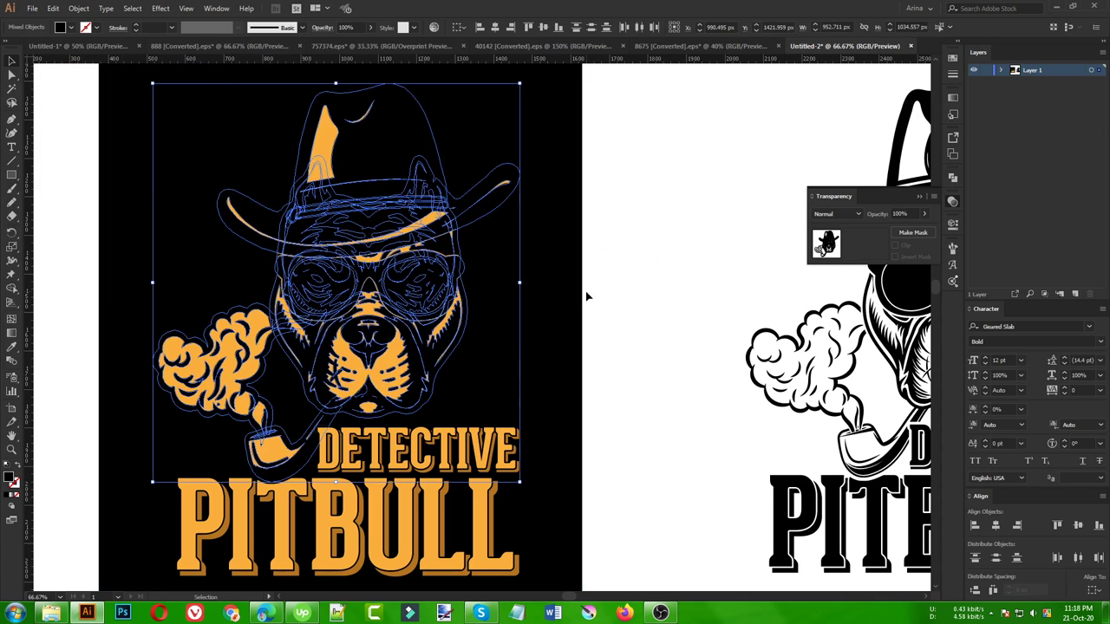
Step: Trim the overlapping offset shapes with Pathfinder into a single silhouette
{"action": "left_click", "coordinate": [955, 179]}
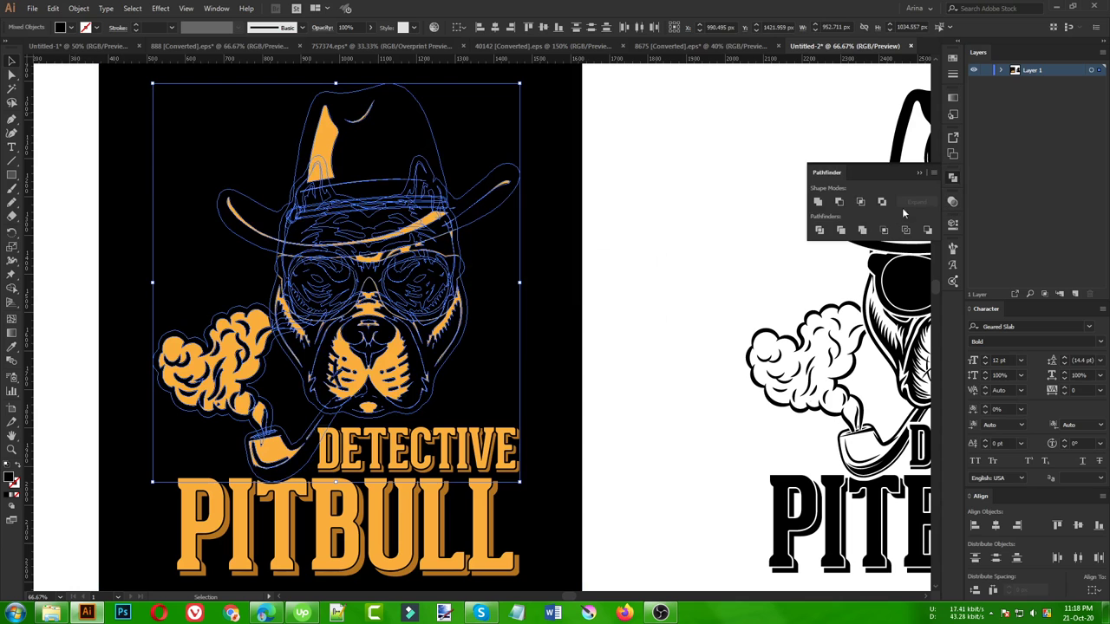
{"action": "left_click", "coordinate": [864, 230]}
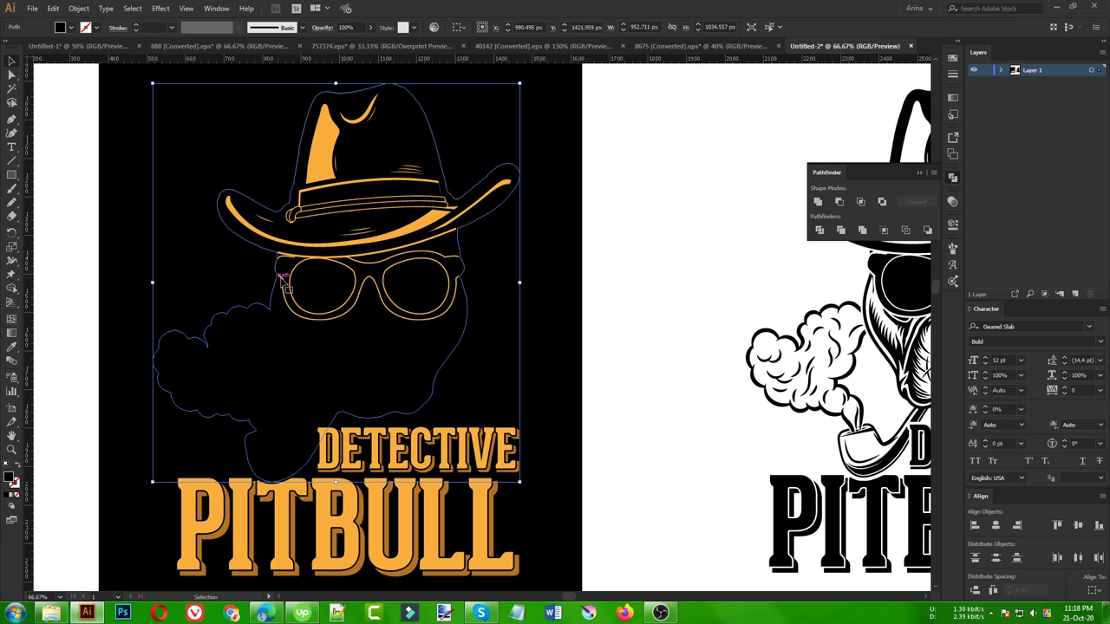
{"action": "key", "text": "a"}
{"action": "key", "text": "ctrl+z"}
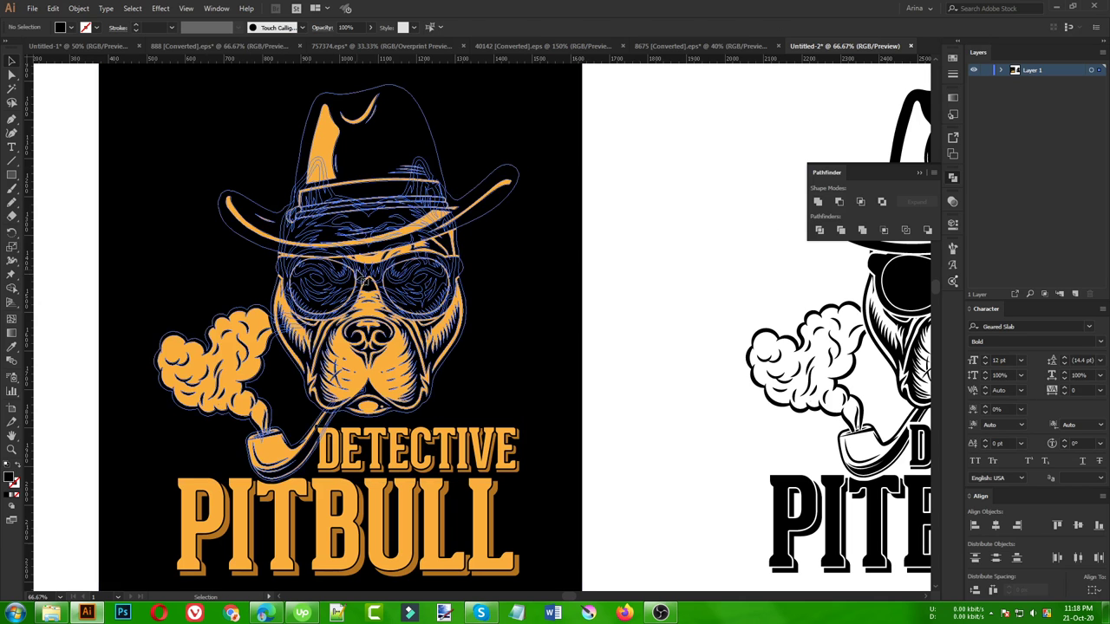
{"action": "key", "text": "ctrl+shift+z"}
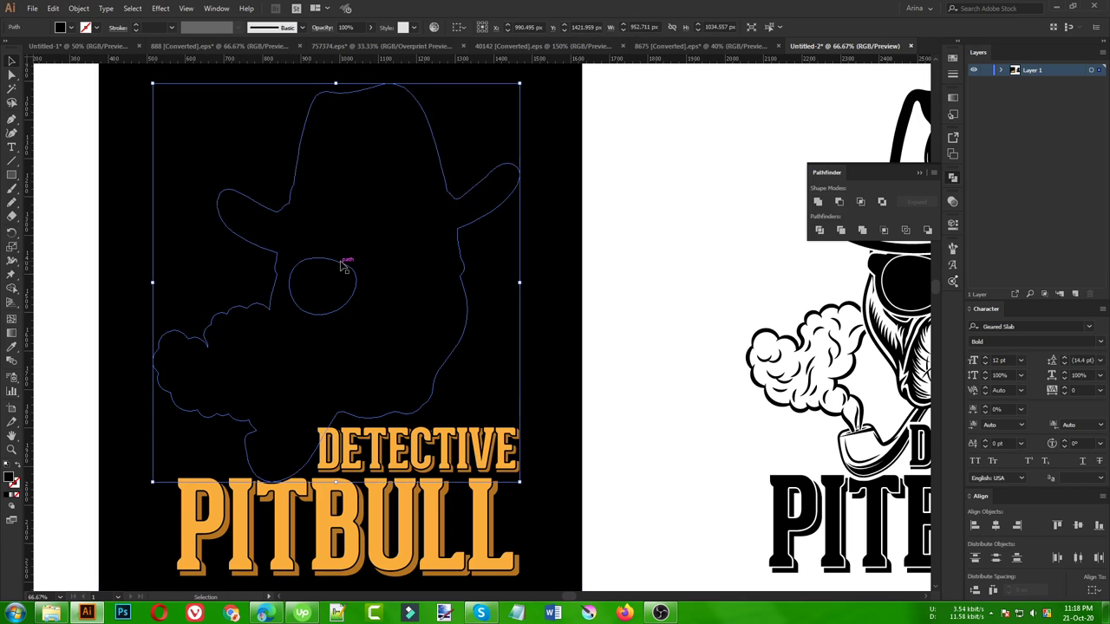
Step: Fill the silhouette with the PITBULL orange via Eyedropper and zoom out to both designs
{"action": "key", "text": "ctrl+shift+z"}
{"action": "key", "text": "i"}
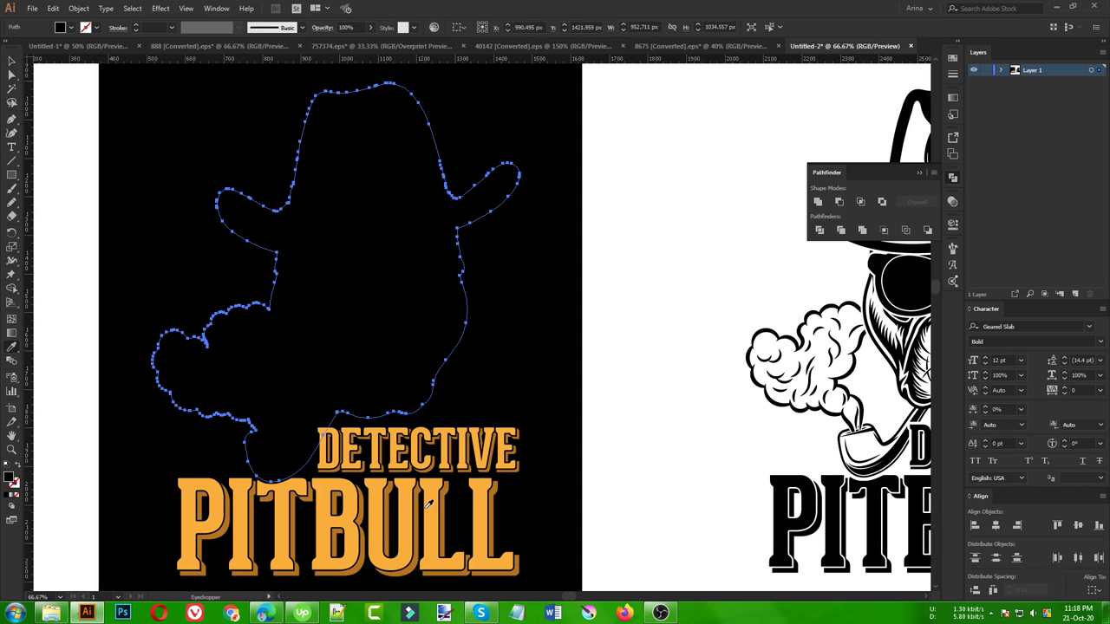
{"action": "left_click", "coordinate": [377, 500]}
{"action": "key", "text": "v"}
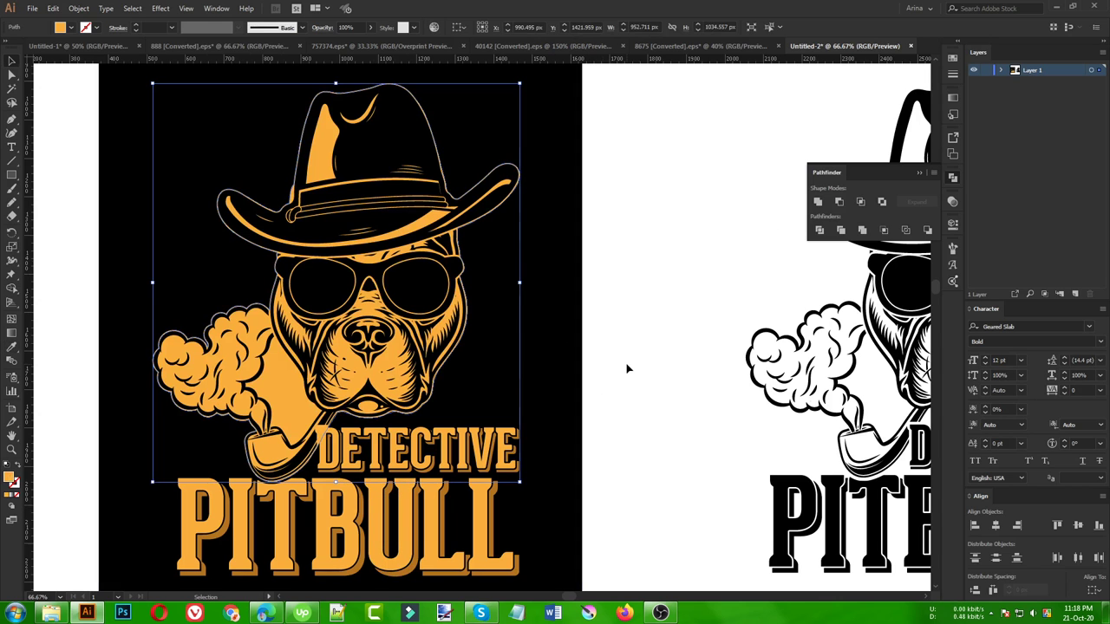
{"action": "left_click", "coordinate": [628, 369]}
{"action": "scroll", "coordinate": [627, 367], "scroll_direction": "up", "scroll_amount": 1}
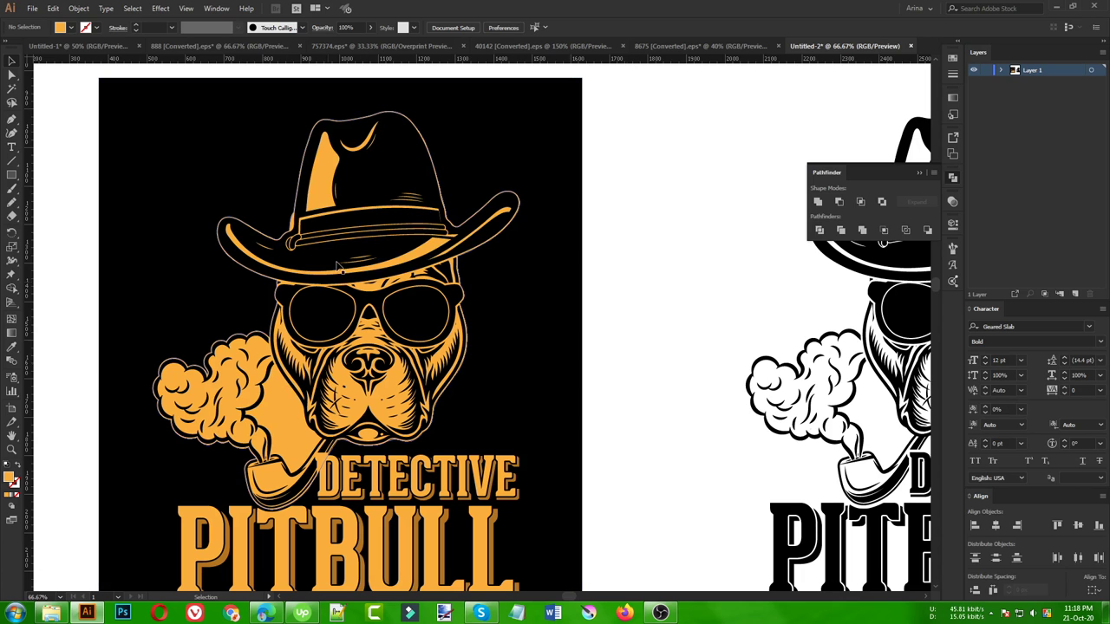
{"action": "key", "text": "a"}
{"action": "key", "text": "ctrl+z"}
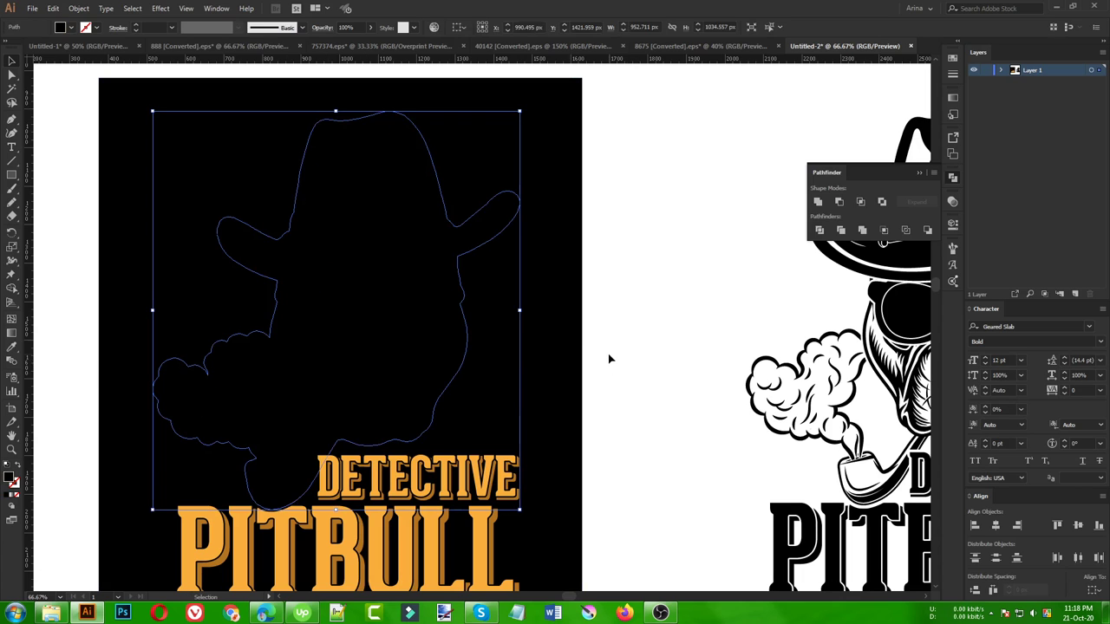
{"action": "left_click", "coordinate": [610, 359]}
{"action": "key", "text": "ctrl+z"}
{"action": "key", "text": "ctrl+z"}
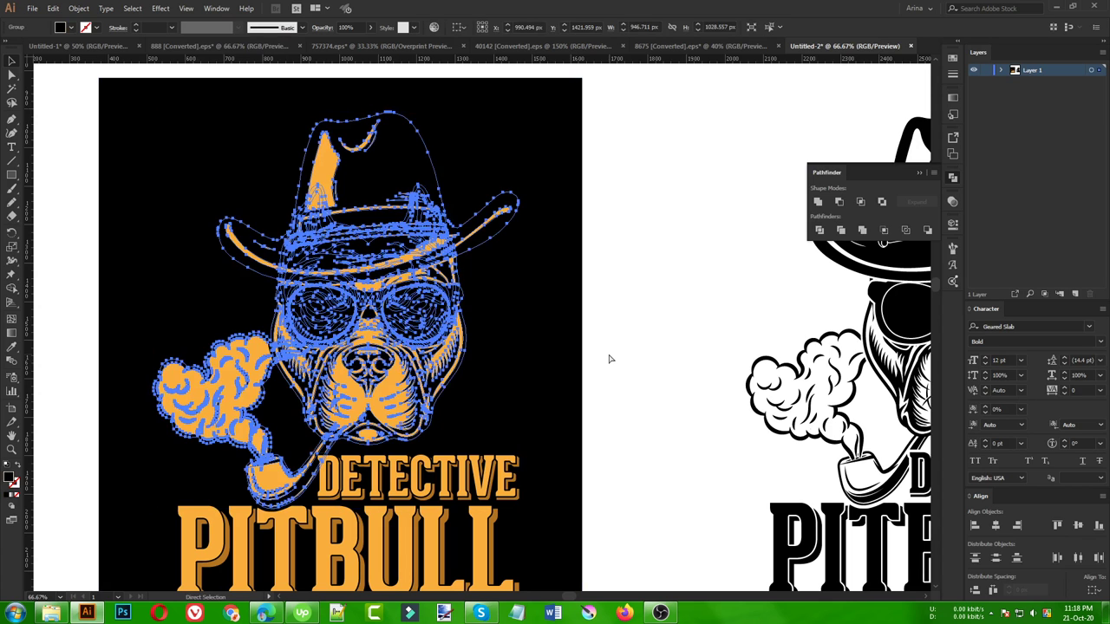
{"action": "key", "text": "ctrl+z"}
{"action": "key", "text": "ctrl+z"}
{"action": "key", "text": "ctrl+z"}
{"action": "key", "text": "ctrl+z"}
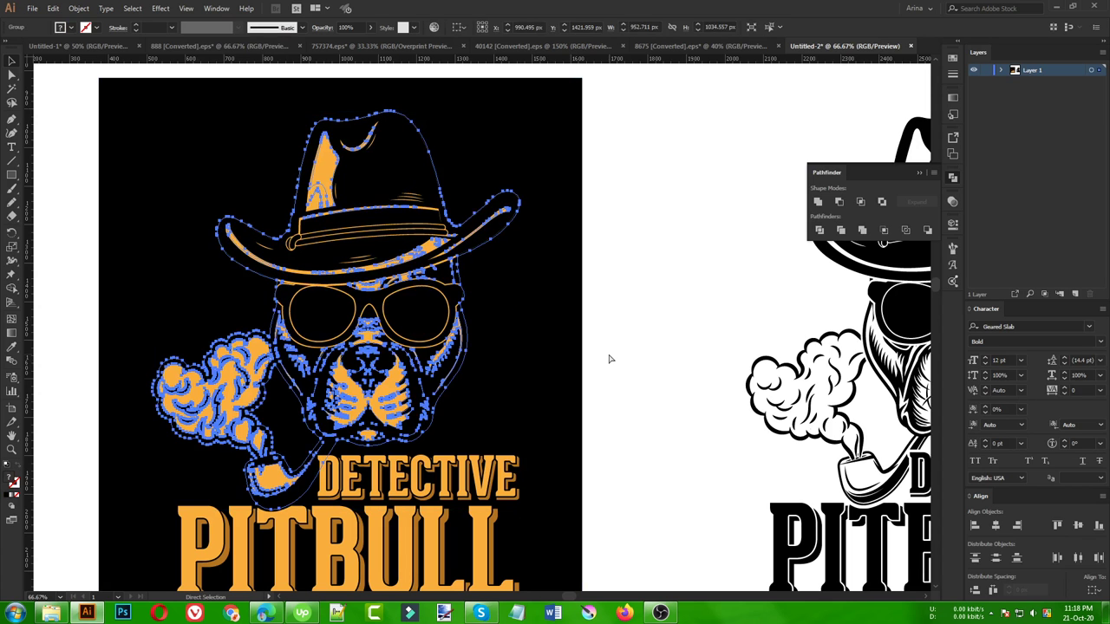
{"action": "key", "text": "ctrl+z"}
{"action": "key", "text": "ctrl+z"}
{"action": "key", "text": "ctrl+z"}
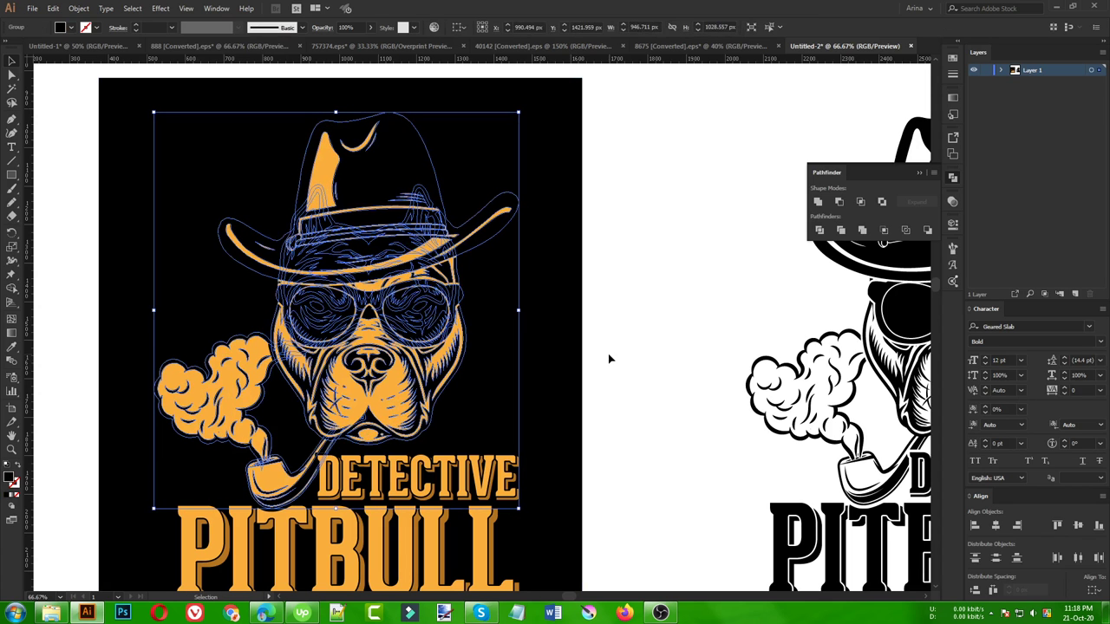
{"action": "left_click", "coordinate": [610, 358]}
{"action": "key", "text": "ctrl+minus"}
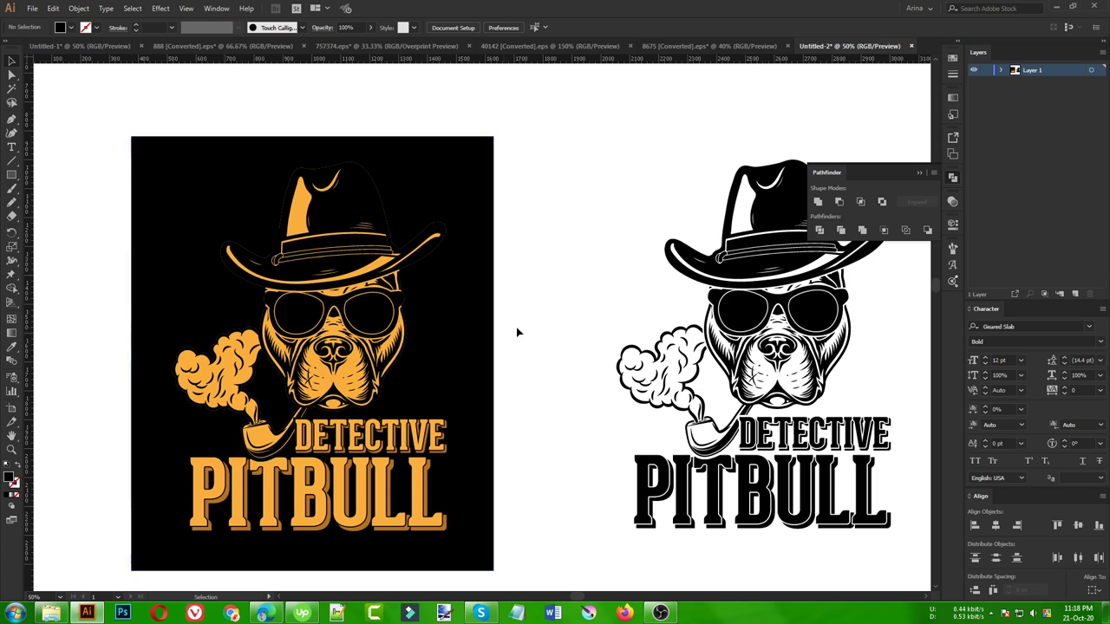
{"action": "scroll", "coordinate": [373, 381], "scroll_direction": "up", "scroll_amount": 1, "text": "alt"}
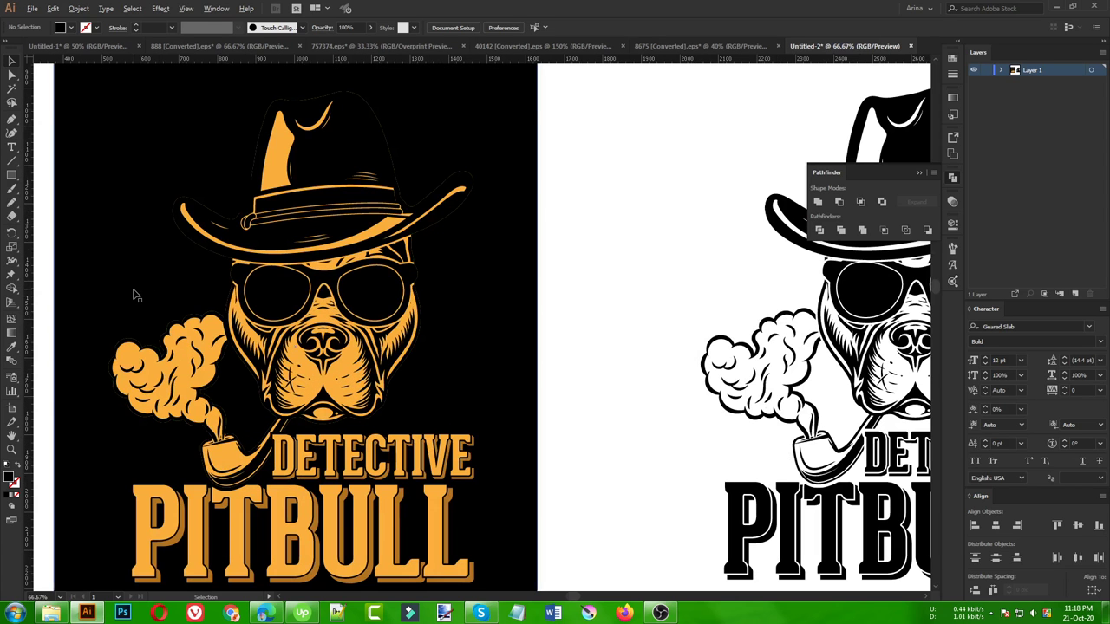
{"action": "scroll", "coordinate": [135, 295], "scroll_direction": "down", "scroll_amount": 1, "text": "alt"}
{"action": "left_click_drag", "start_coordinate": [490, 361], "coordinate": [459, 356]}
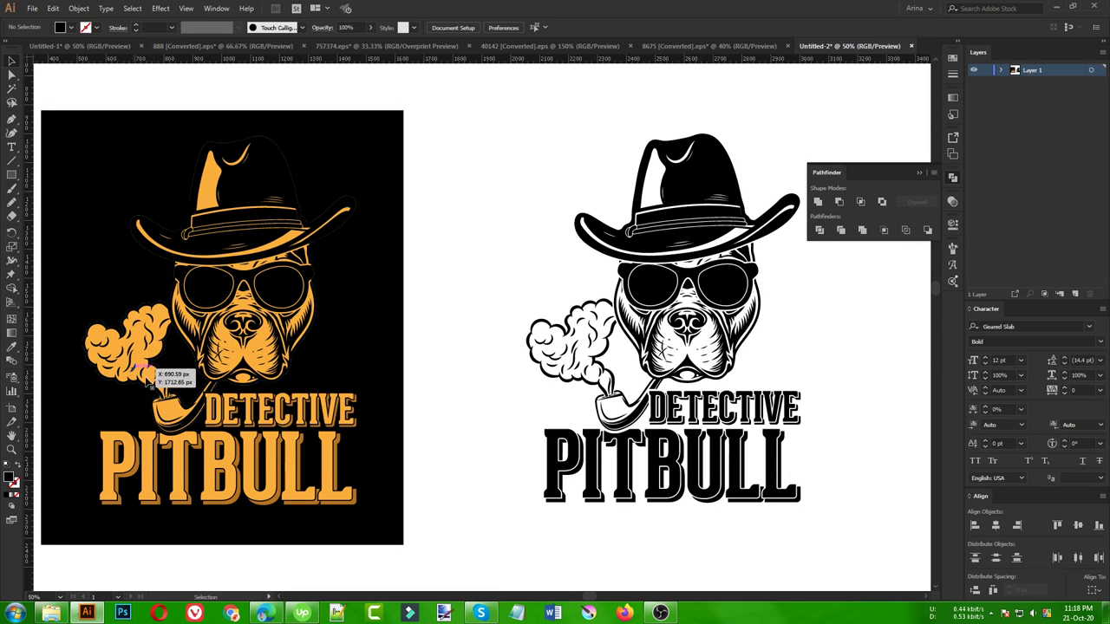
{"action": "scroll", "coordinate": [209, 401], "scroll_direction": "down", "scroll_amount": 1}
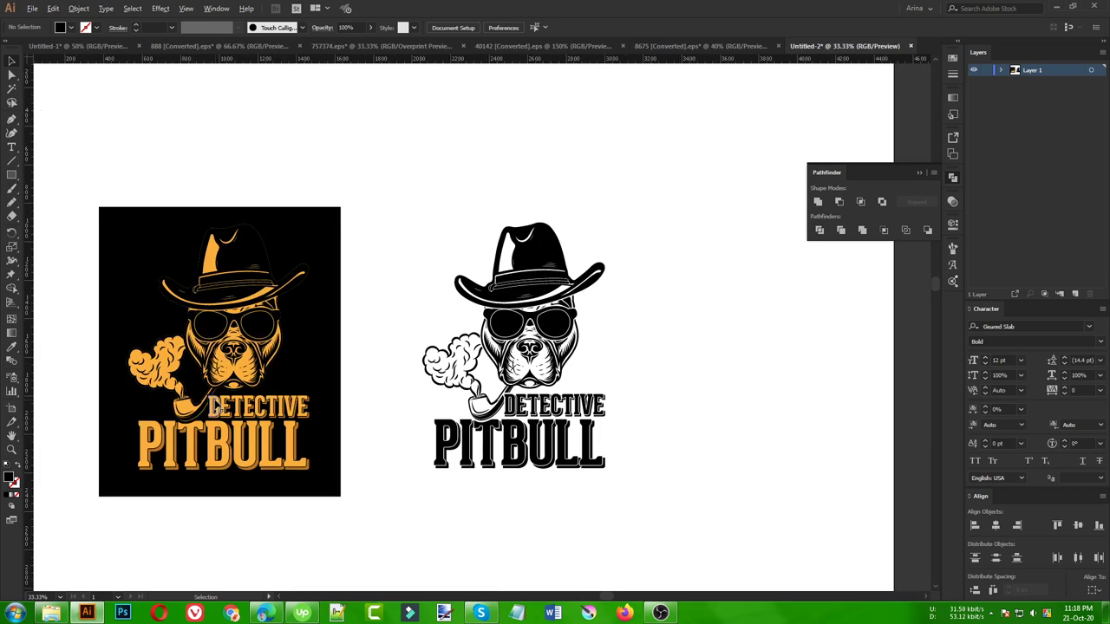
{"action": "scroll", "coordinate": [661, 373], "scroll_direction": "up", "scroll_amount": 2}
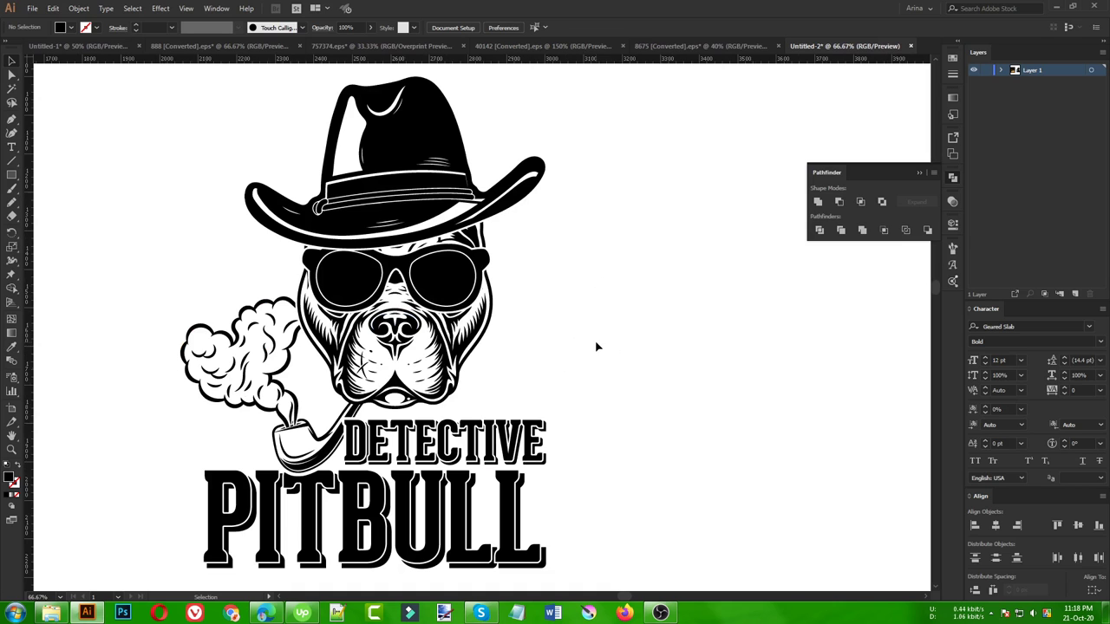
Step: Inside the isolated hat group, draw an orange-filled rectangle covering the hat
{"action": "double_click", "coordinate": [416, 141]}
{"action": "scroll", "coordinate": [415, 141], "scroll_direction": "up", "scroll_amount": 1}
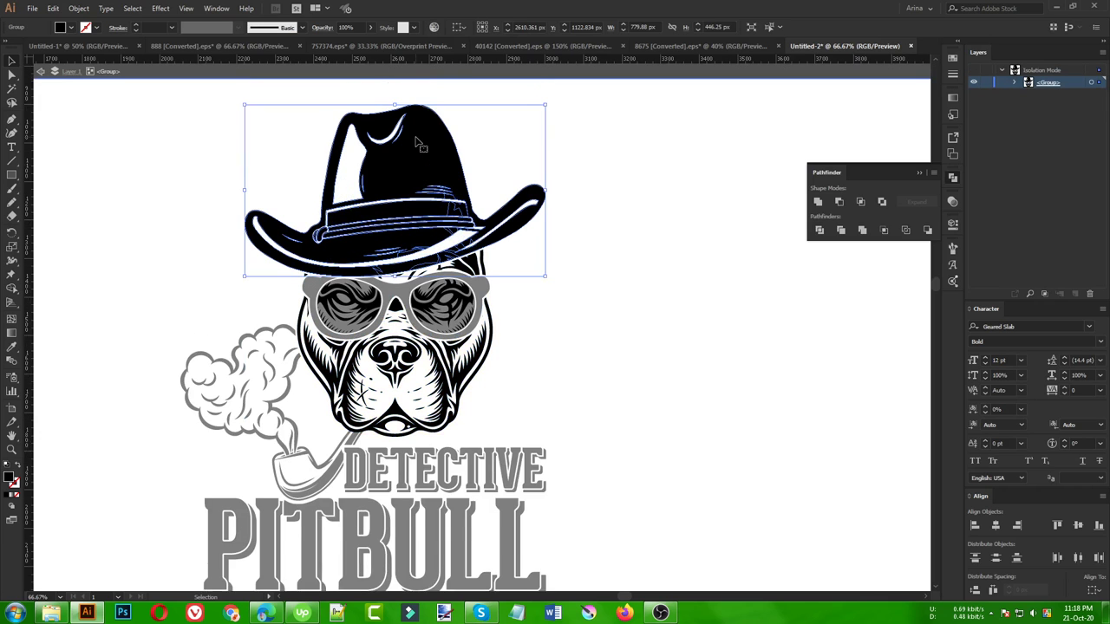
{"action": "scroll", "coordinate": [377, 130], "scroll_direction": "up", "scroll_amount": 1}
{"action": "left_click", "coordinate": [309, 117]}
{"action": "left_click", "coordinate": [260, 260]}
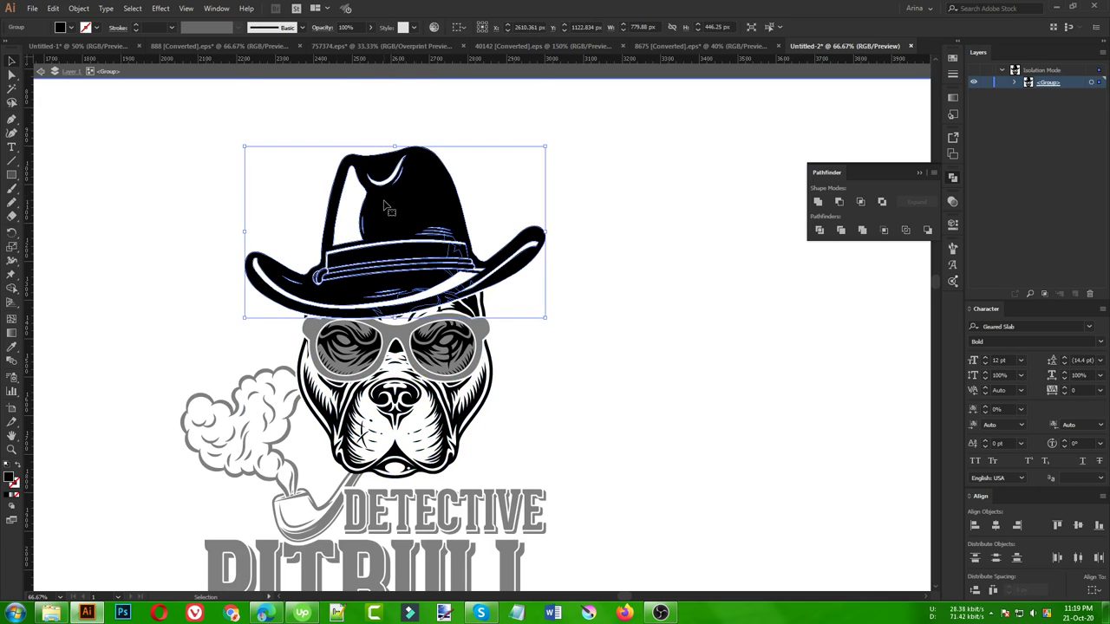
{"action": "left_click", "coordinate": [249, 172]}
{"action": "left_click", "coordinate": [12, 174]}
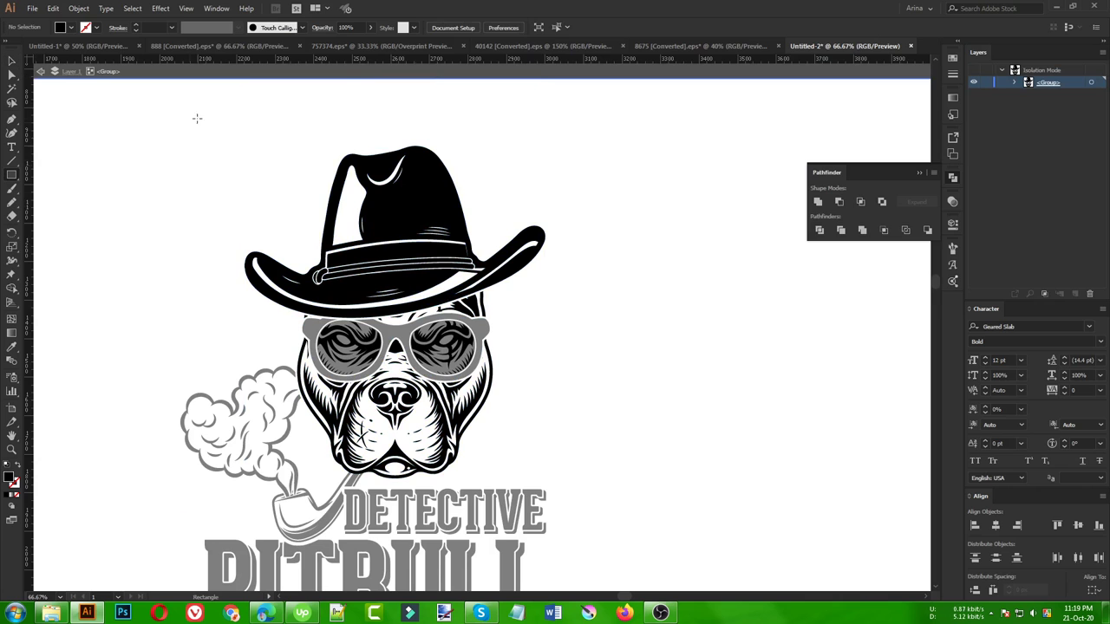
{"action": "left_click_drag", "start_coordinate": [197, 119], "coordinate": [608, 356]}
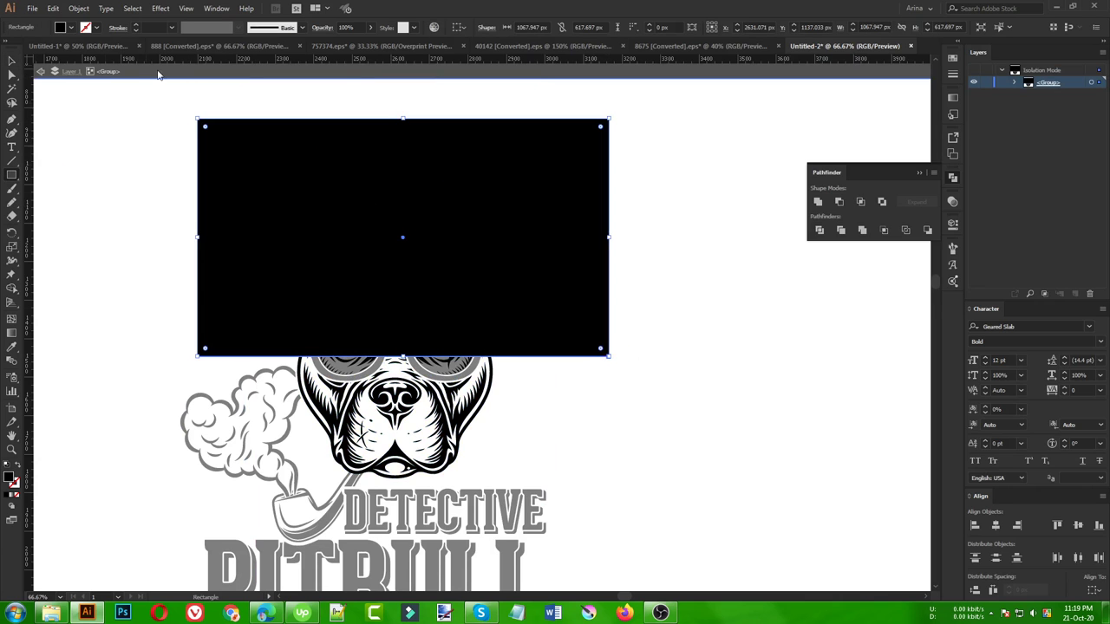
{"action": "left_click", "coordinate": [70, 27]}
{"action": "left_click", "coordinate": [9, 57]}
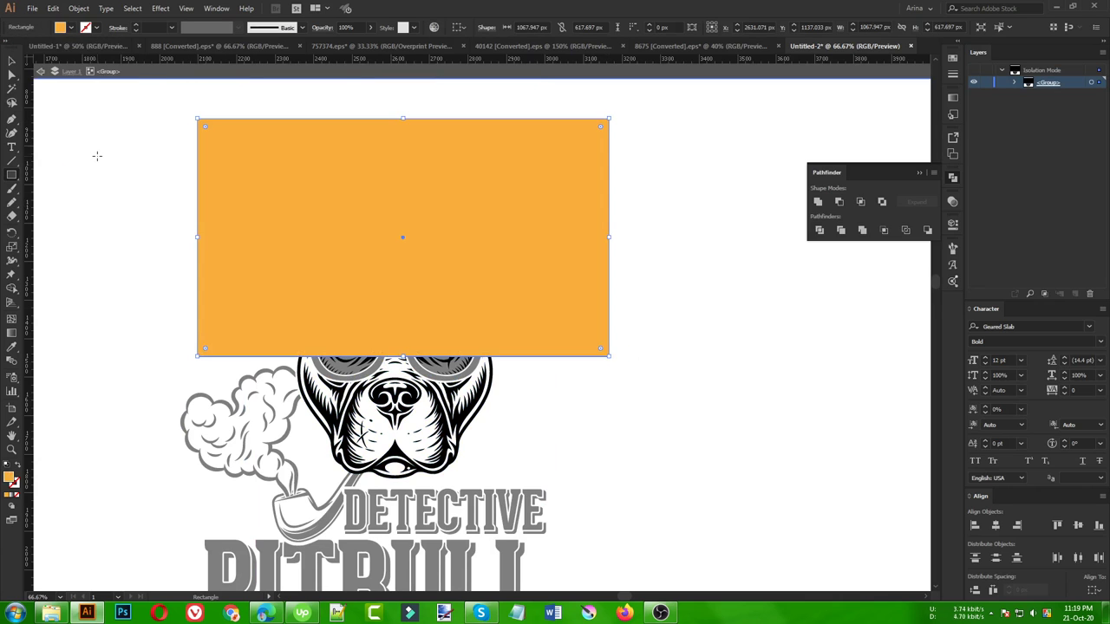
Step: Put the orange rectangle behind the hat and trim away the orange outside it with Shape Builder
{"action": "key", "text": "Delete"}
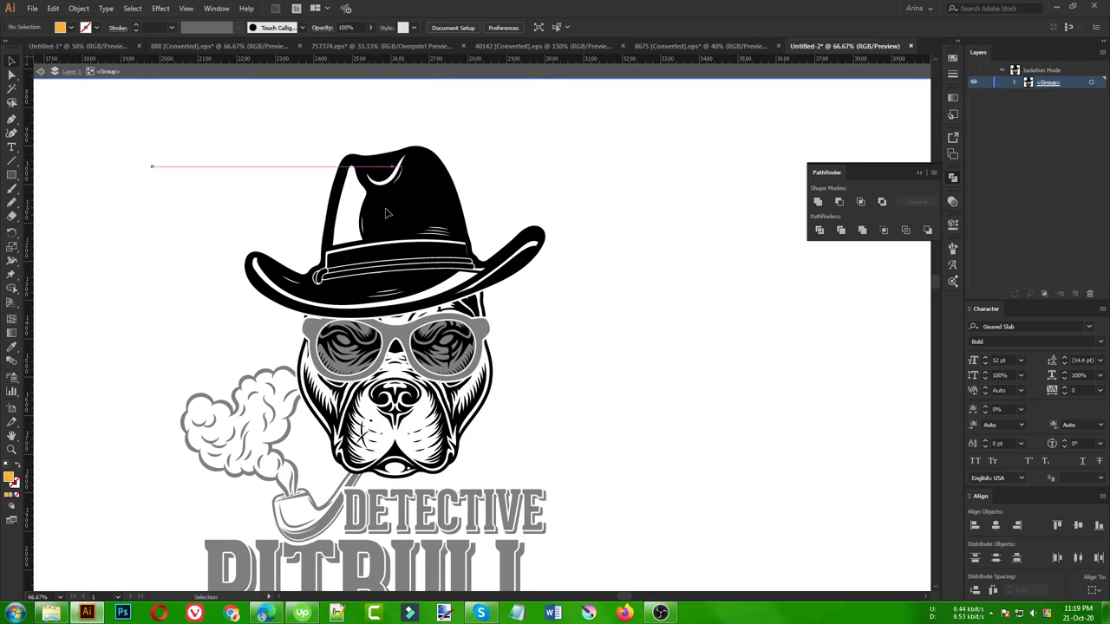
{"action": "key", "text": "v"}
{"action": "left_click", "coordinate": [423, 211]}
{"action": "key", "text": "a"}
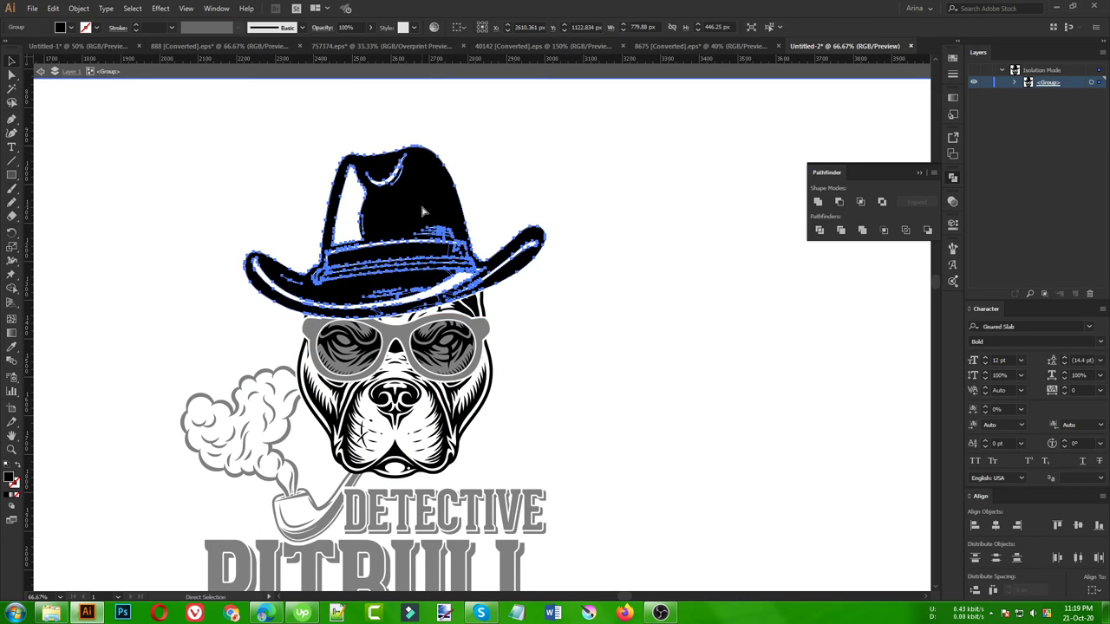
{"action": "key", "text": "ctrl+z"}
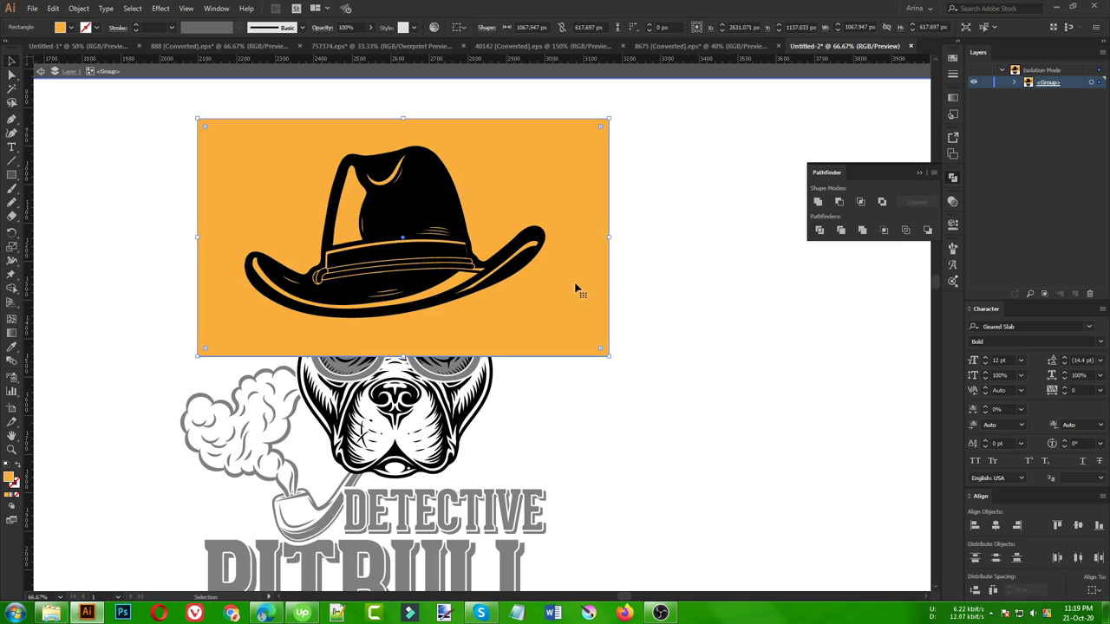
{"action": "left_click", "coordinate": [520, 271], "text": "shift"}
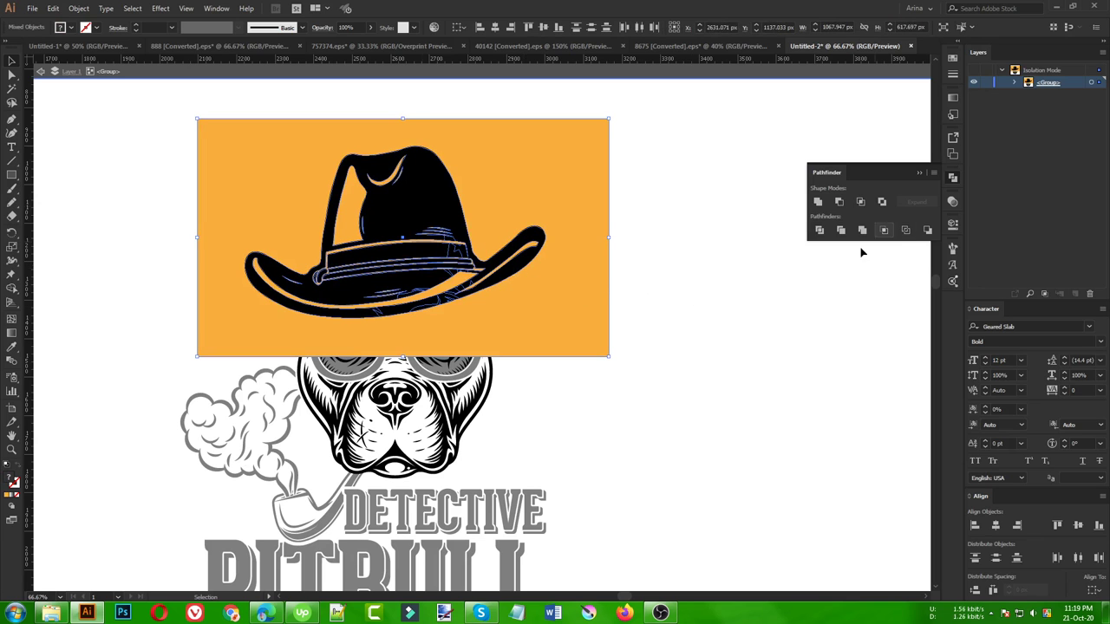
{"action": "key", "text": "shift+m"}
{"action": "left_click", "coordinate": [579, 277], "text": "alt"}
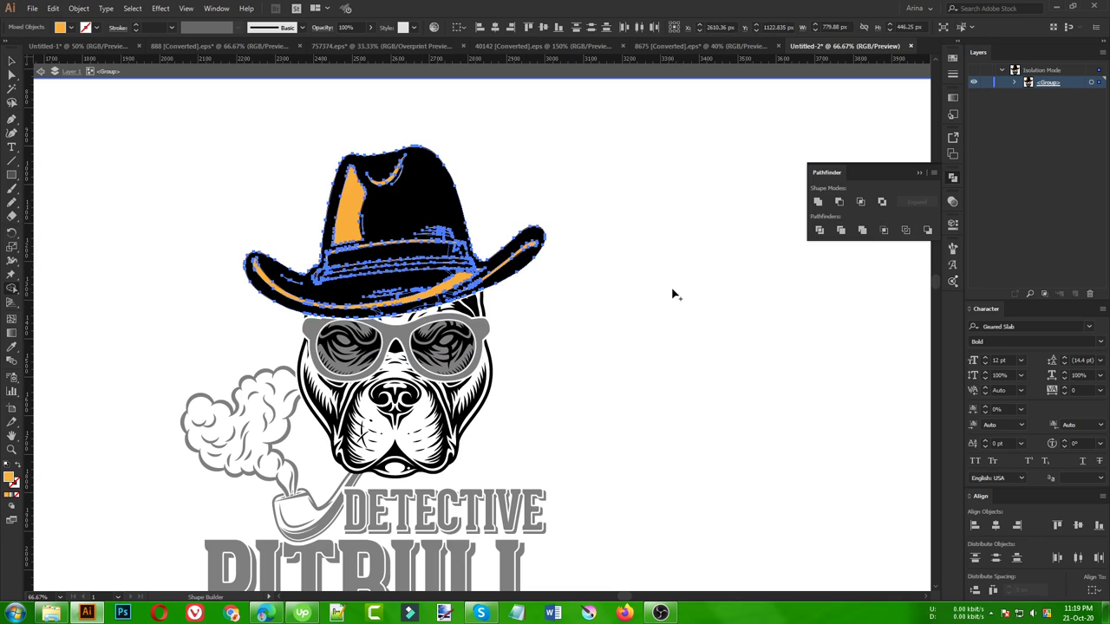
{"action": "key", "text": "v"}
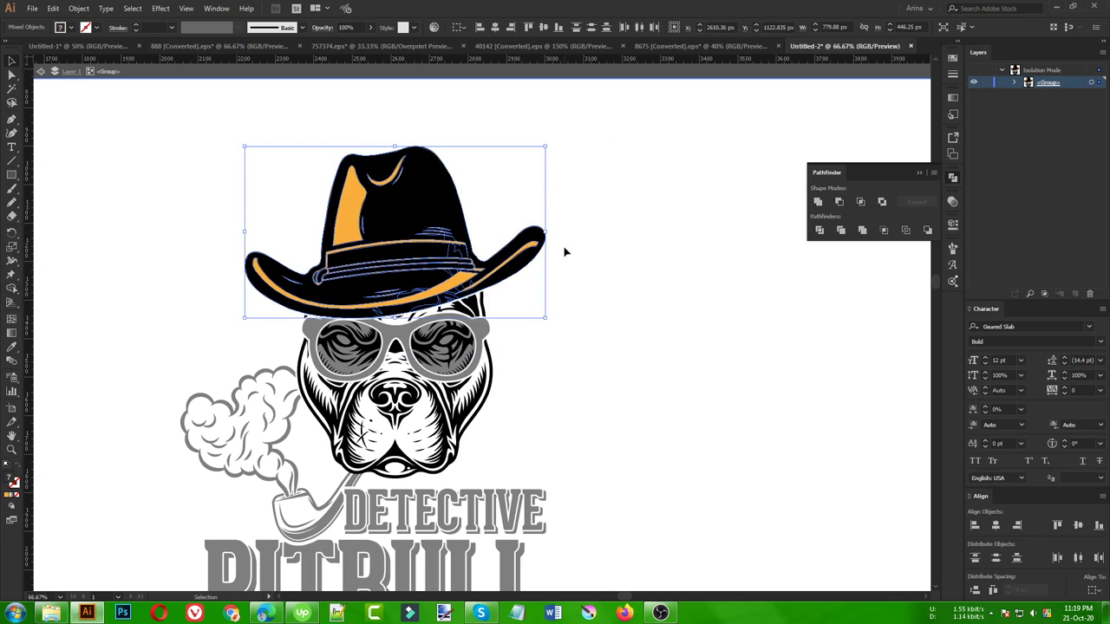
{"action": "double_click", "coordinate": [564, 251]}
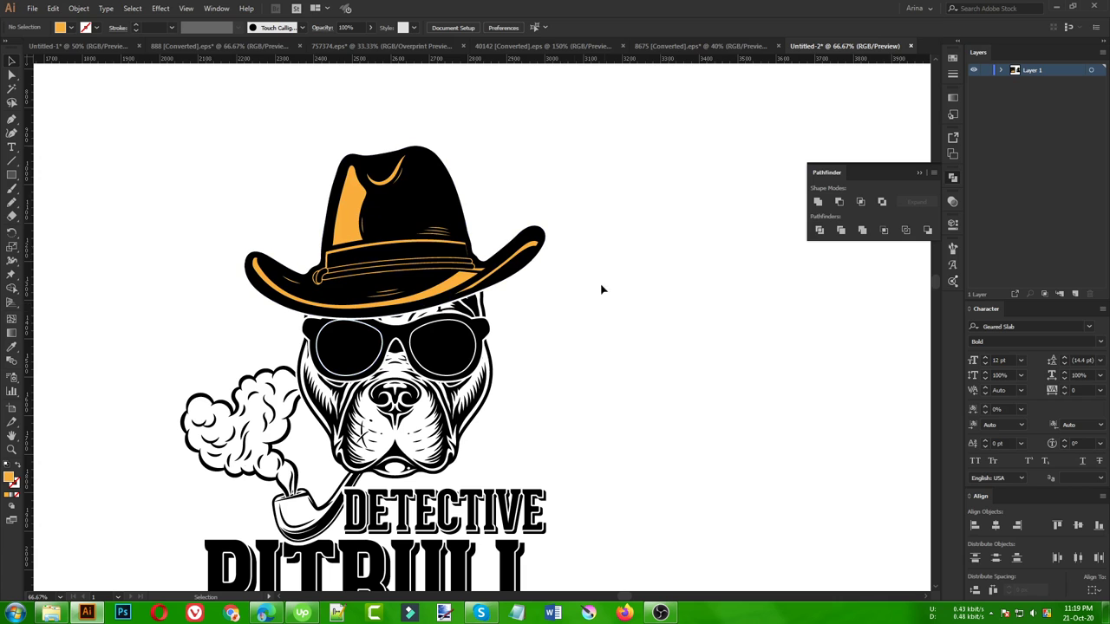
Step: Isolate the dog head group in the original black-and-white design
{"action": "left_click", "coordinate": [469, 425]}
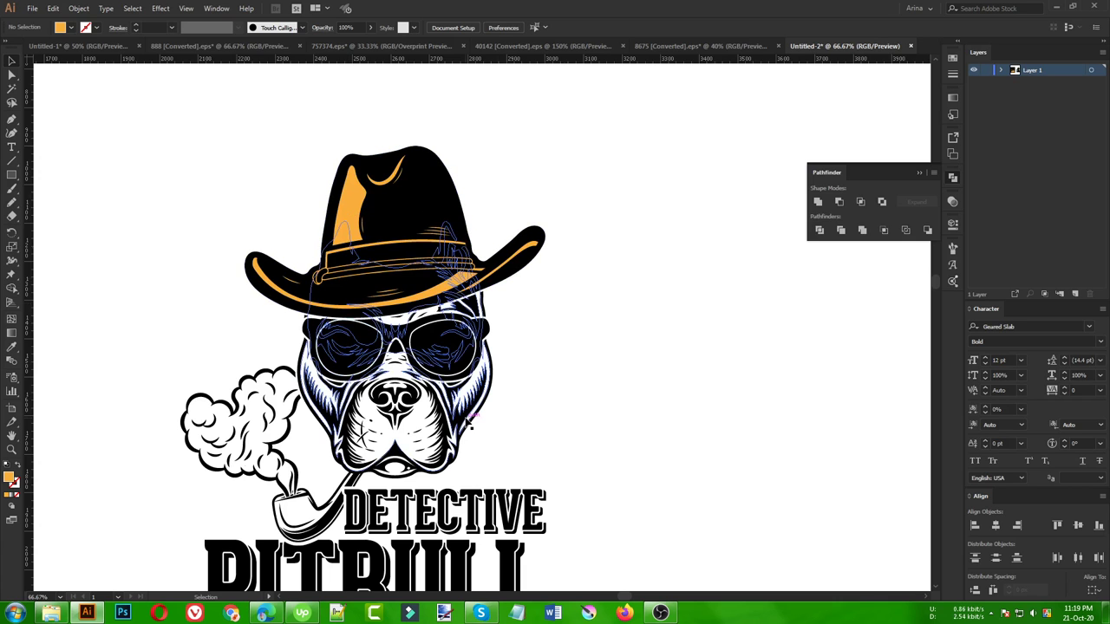
{"action": "double_click", "coordinate": [469, 425]}
{"action": "double_click", "coordinate": [469, 425]}
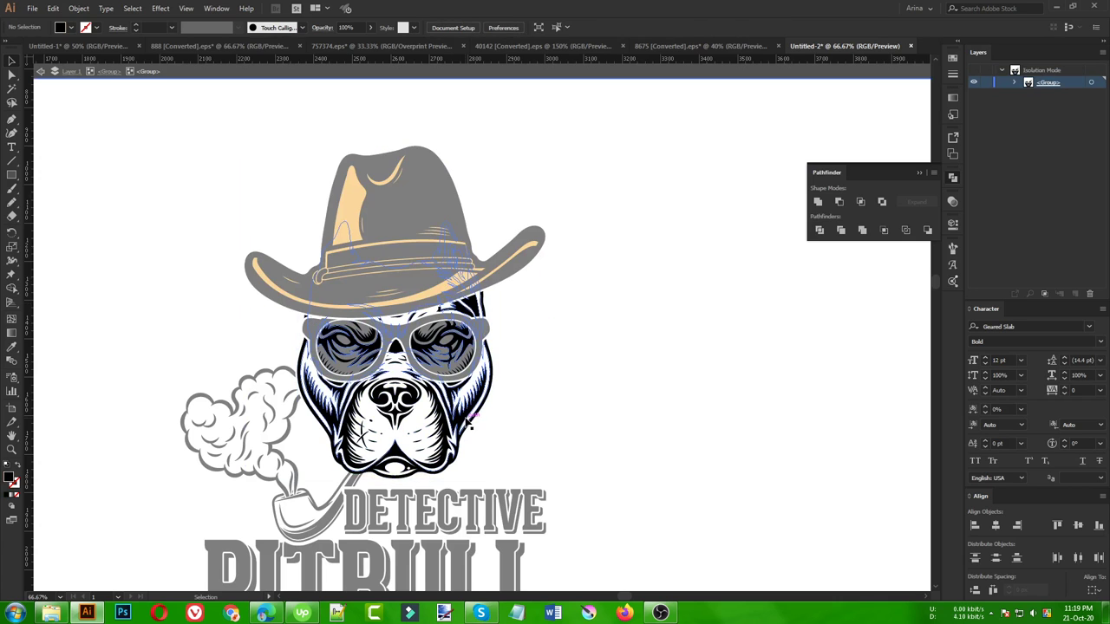
{"action": "left_click", "coordinate": [469, 417]}
{"action": "left_click", "coordinate": [526, 395]}
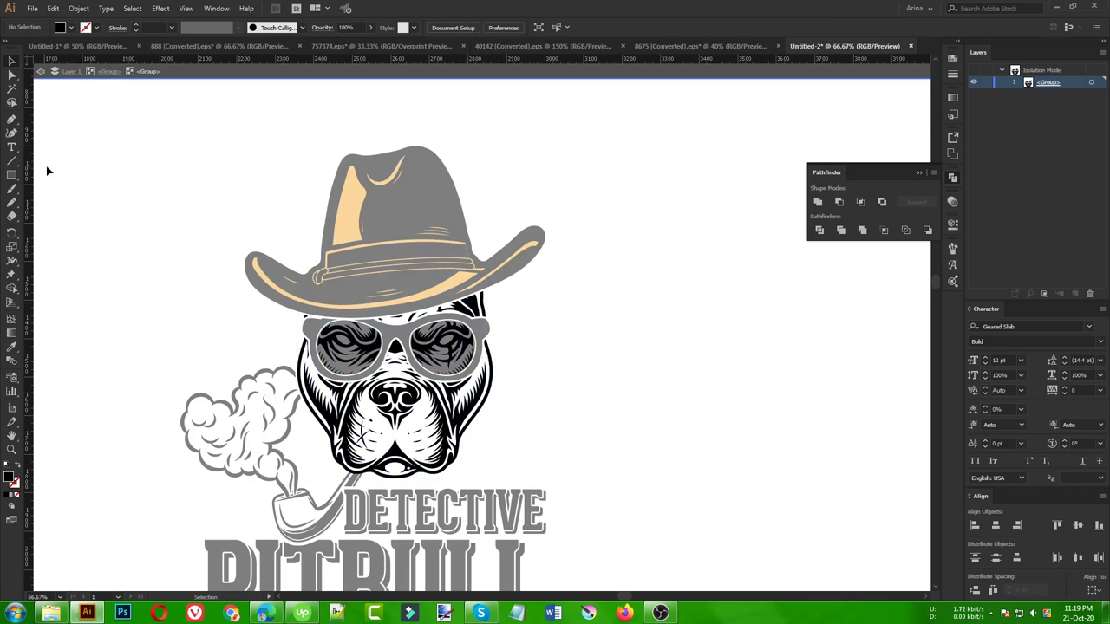
Step: Draw an orange-filled rectangle over the dog's head and select the dog's outline paths
{"action": "left_click_drag", "start_coordinate": [159, 167], "coordinate": [566, 533]}
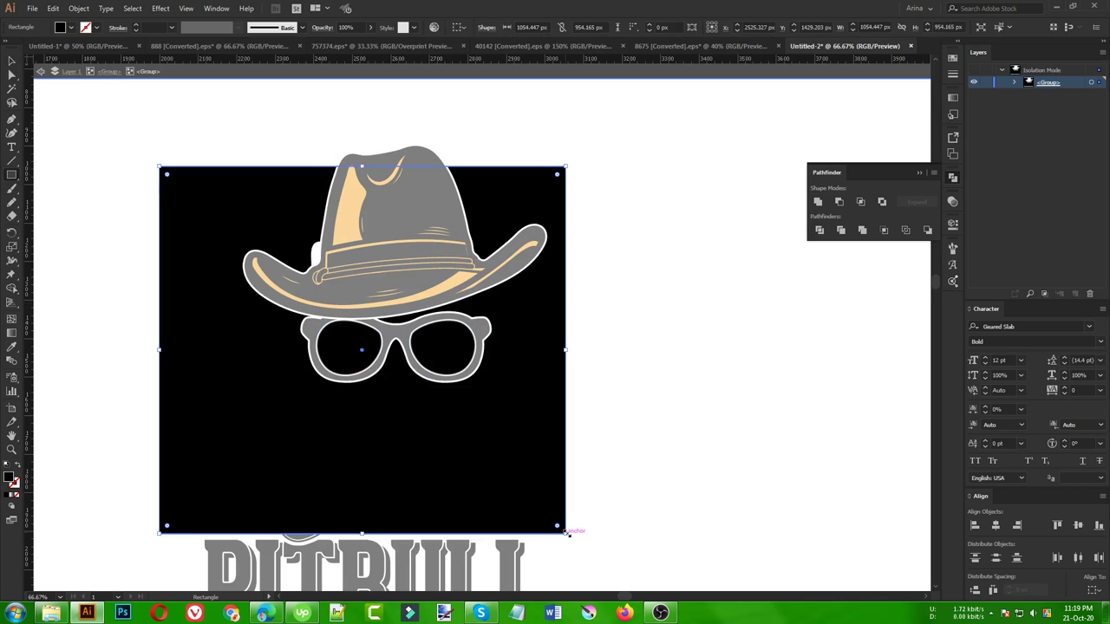
{"action": "left_click", "coordinate": [73, 27]}
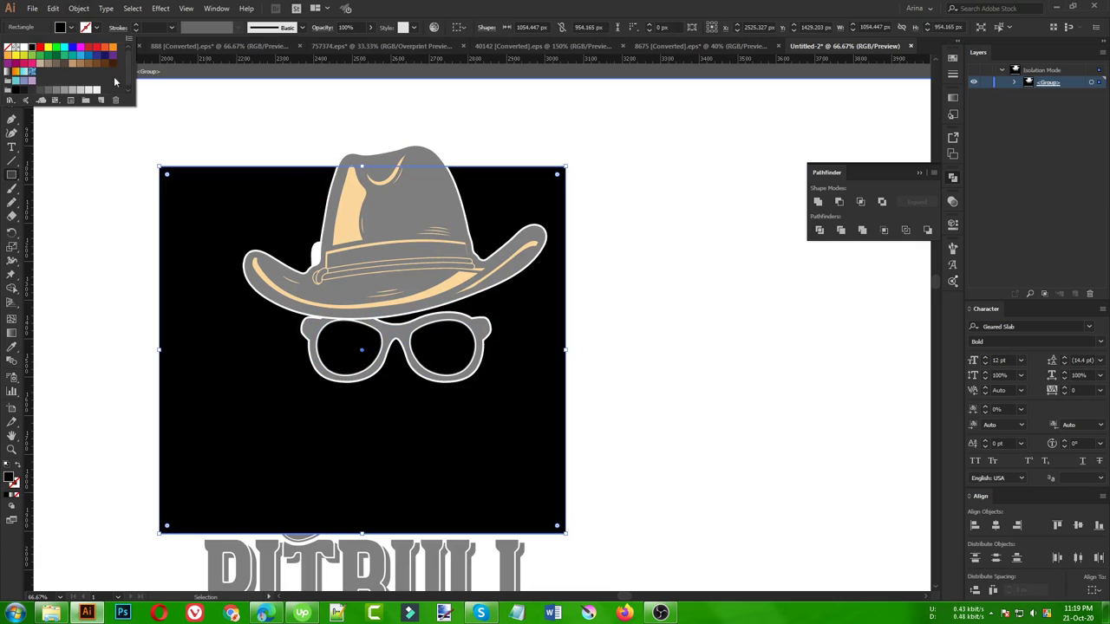
{"action": "left_click", "coordinate": [102, 48]}
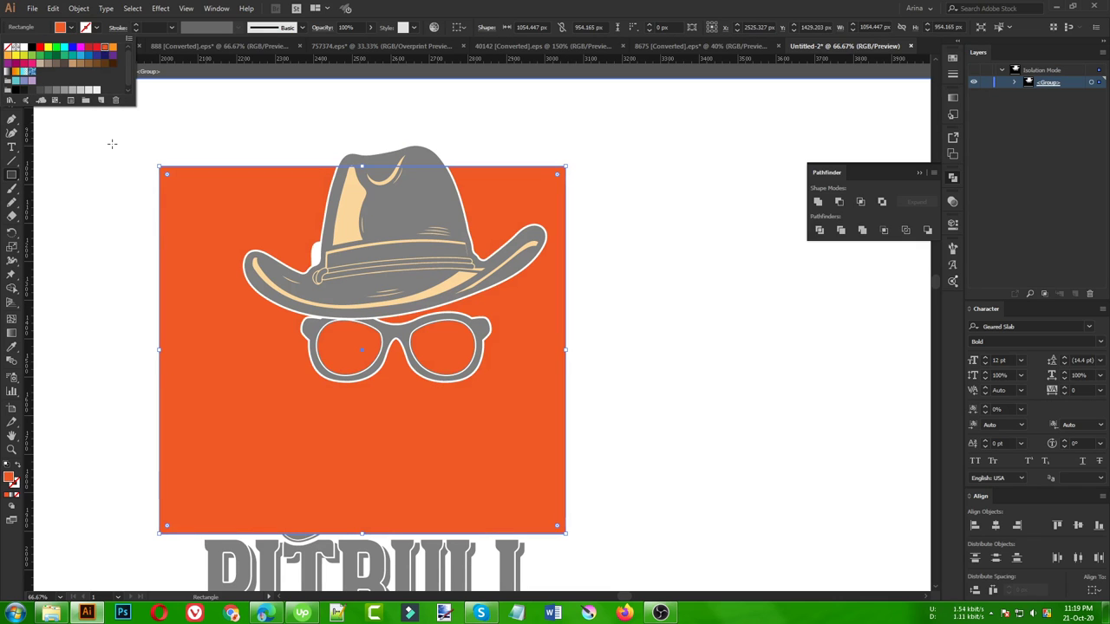
{"action": "key", "text": "Delete"}
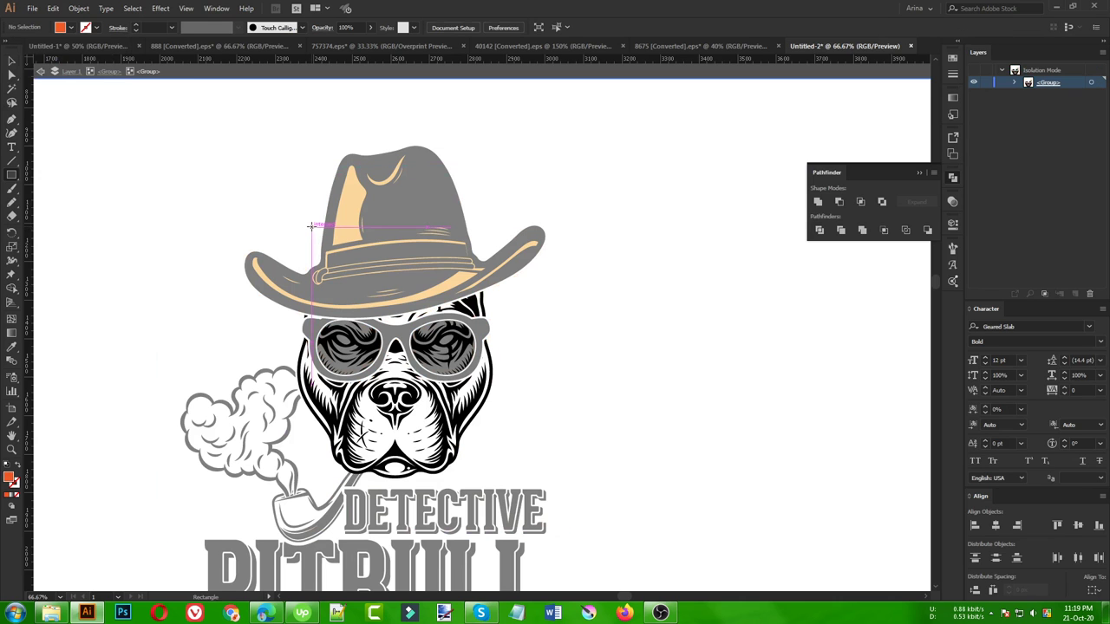
{"action": "key", "text": "a"}
{"action": "left_click", "coordinate": [476, 383]}
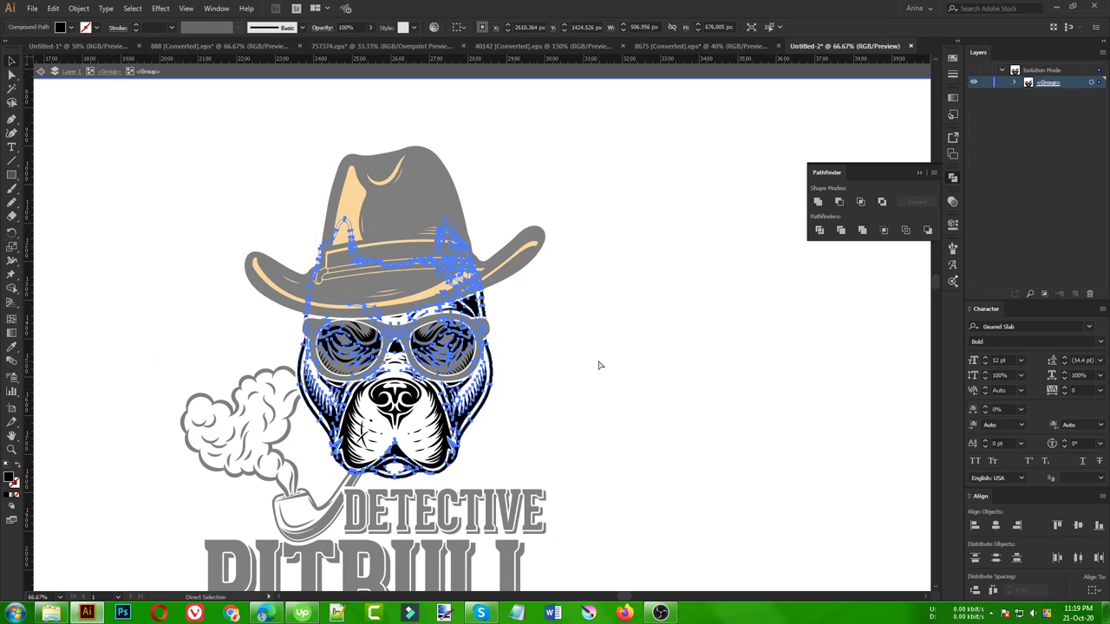
Step: Restore the rectangle, then Shape Builder away its area outside the dog and exit isolation
{"action": "key", "text": "ctrl+z"}
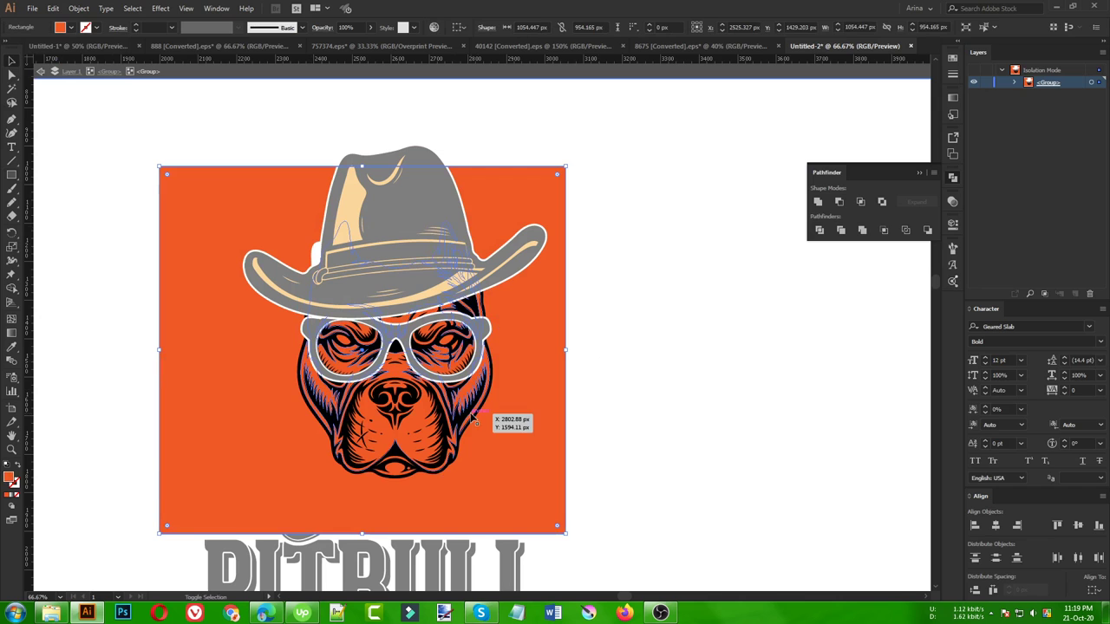
{"action": "left_click", "coordinate": [471, 416], "text": "shift"}
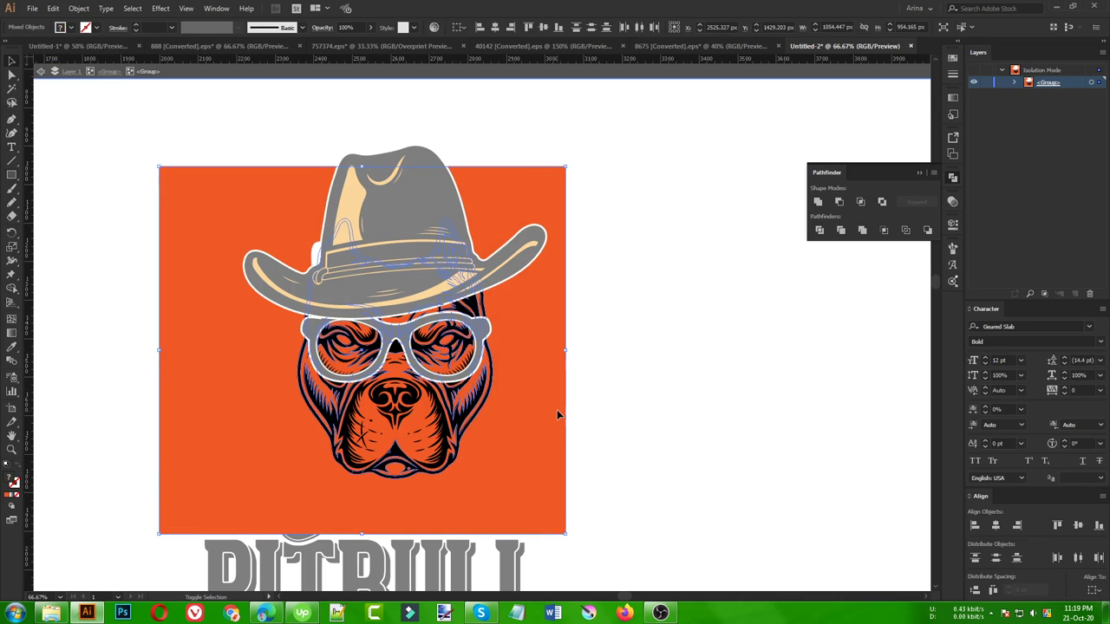
{"action": "key", "text": "shift+m"}
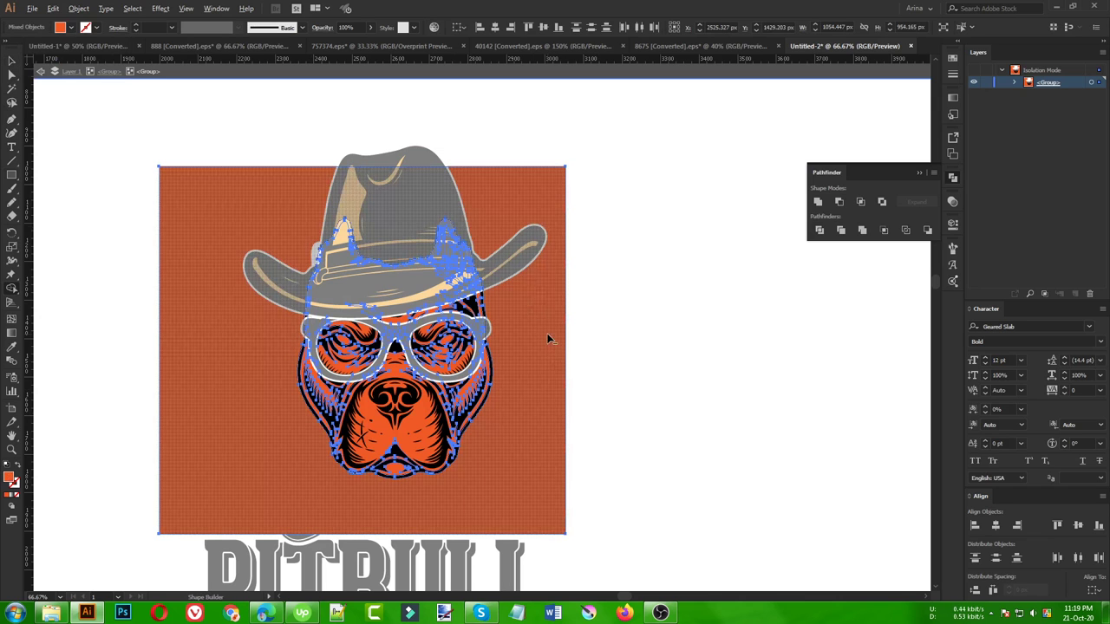
{"action": "left_click", "coordinate": [560, 338], "text": "alt"}
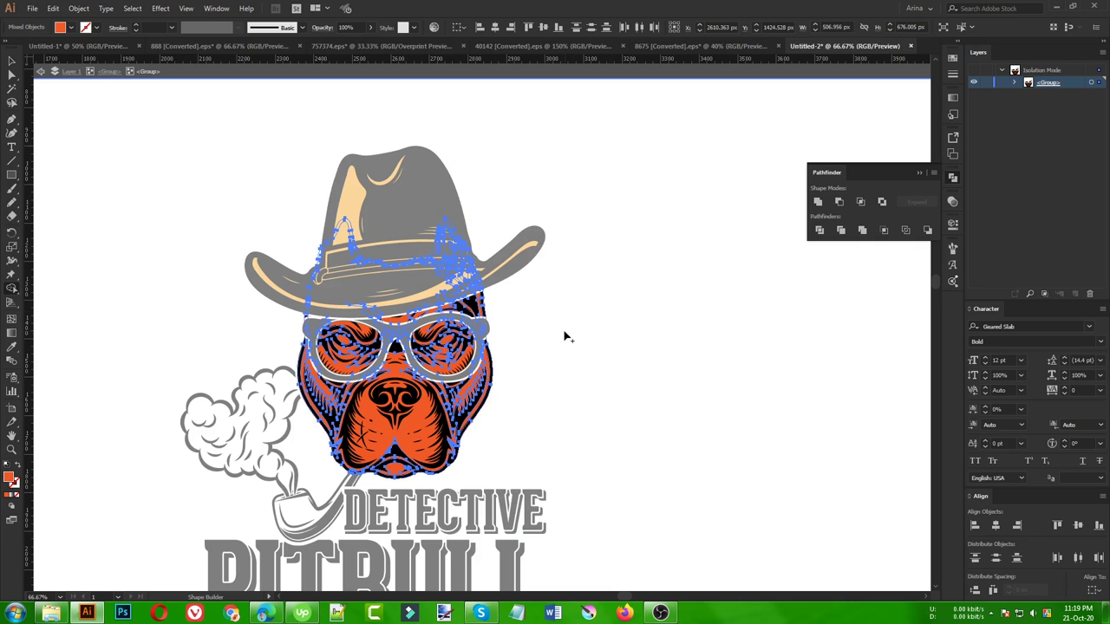
{"action": "key", "text": "v"}
{"action": "double_click", "coordinate": [565, 337]}
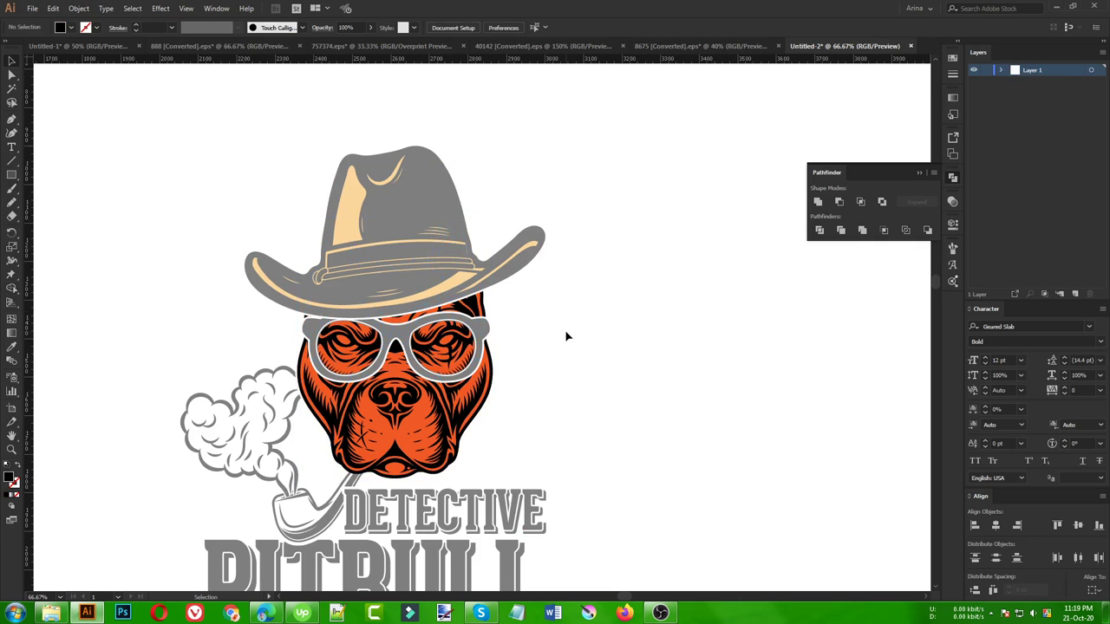
{"action": "scroll", "coordinate": [565, 336], "scroll_direction": "down", "scroll_amount": 2}
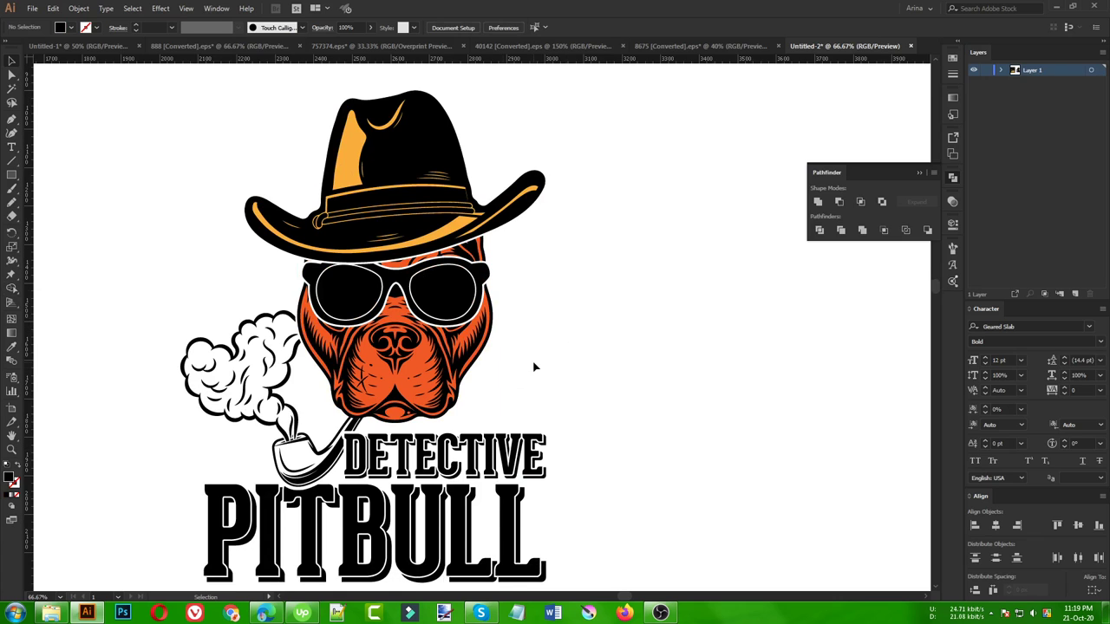
{"action": "left_click", "coordinate": [332, 466]}
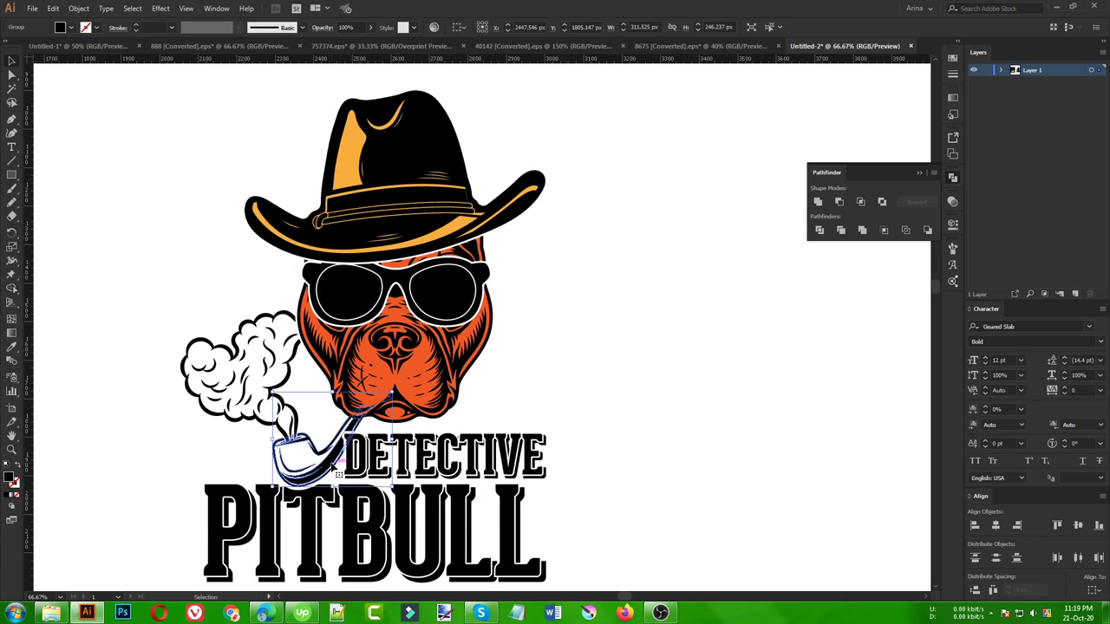
{"action": "left_click_drag", "start_coordinate": [332, 465], "coordinate": [326, 472]}
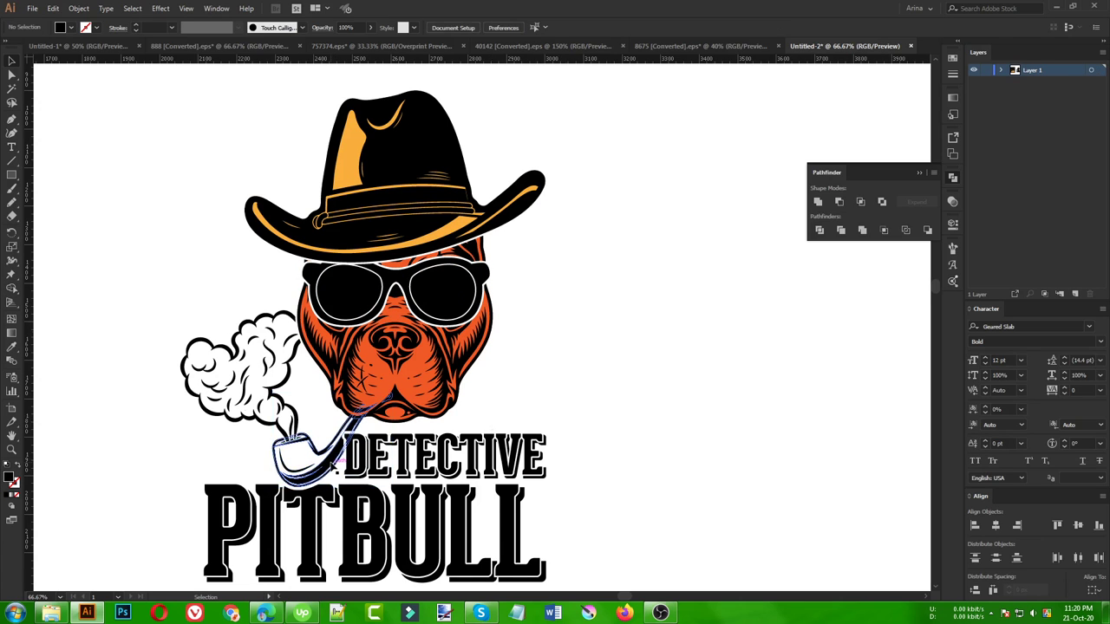
{"action": "key", "text": "ctrl+z"}
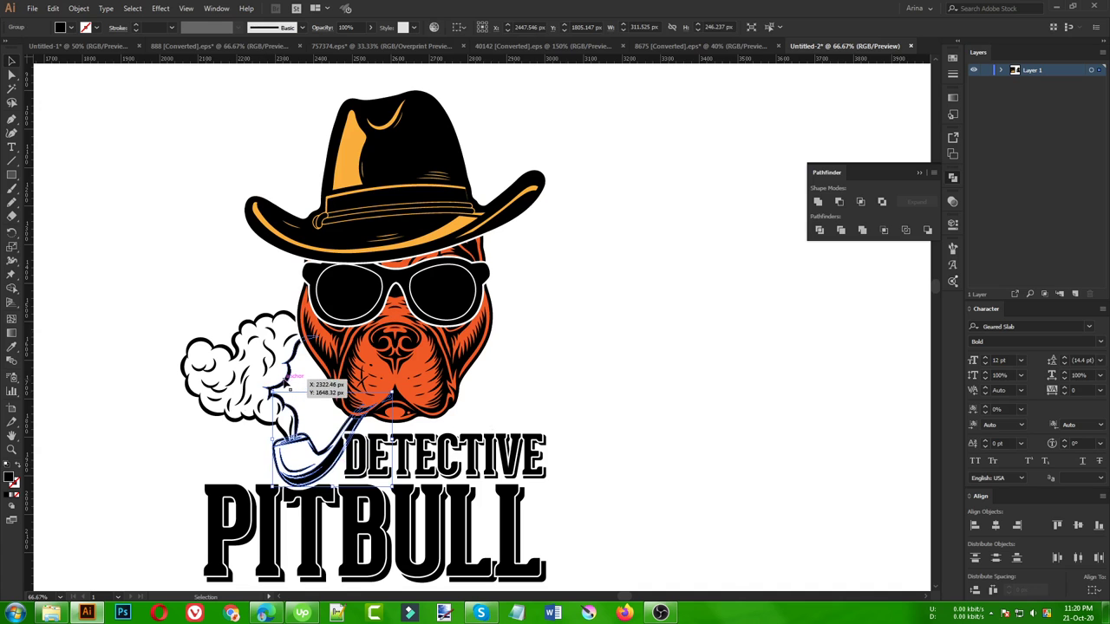
{"action": "scroll", "coordinate": [340, 420], "scroll_direction": "up", "scroll_amount": 2}
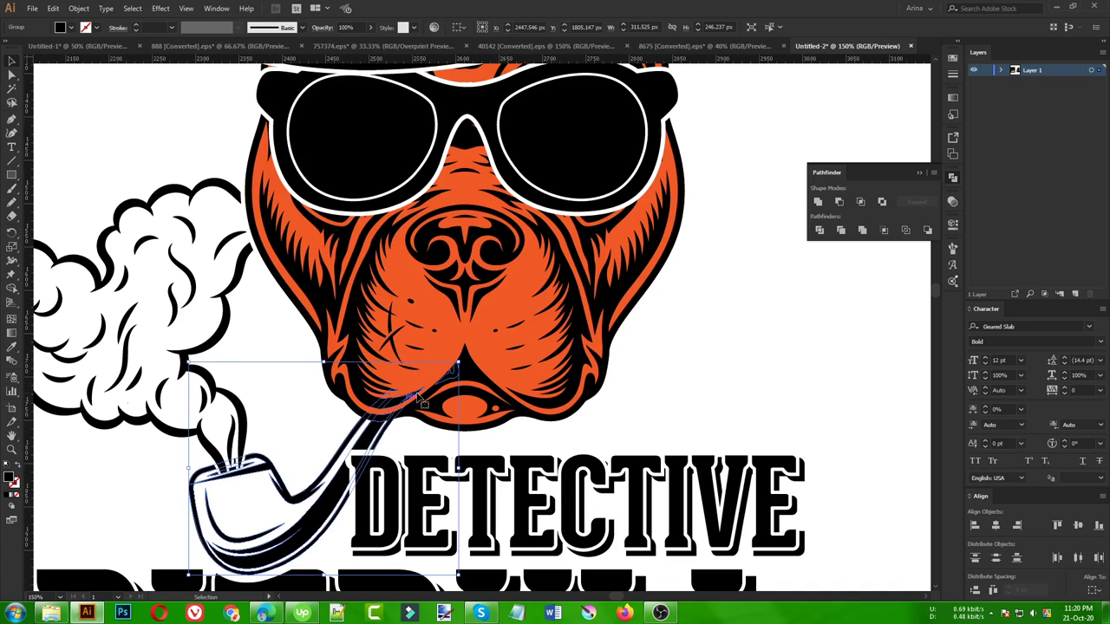
{"action": "left_click", "coordinate": [272, 367]}
{"action": "scroll", "coordinate": [272, 367], "scroll_direction": "down", "scroll_amount": 1}
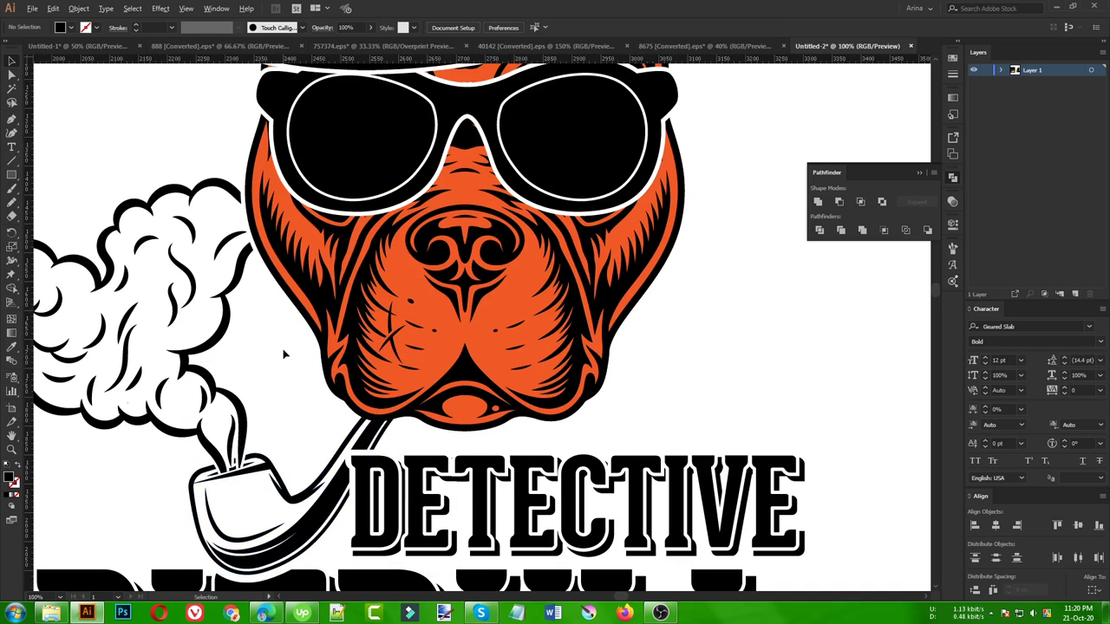
{"action": "scroll", "coordinate": [269, 357], "scroll_direction": "down", "scroll_amount": 1}
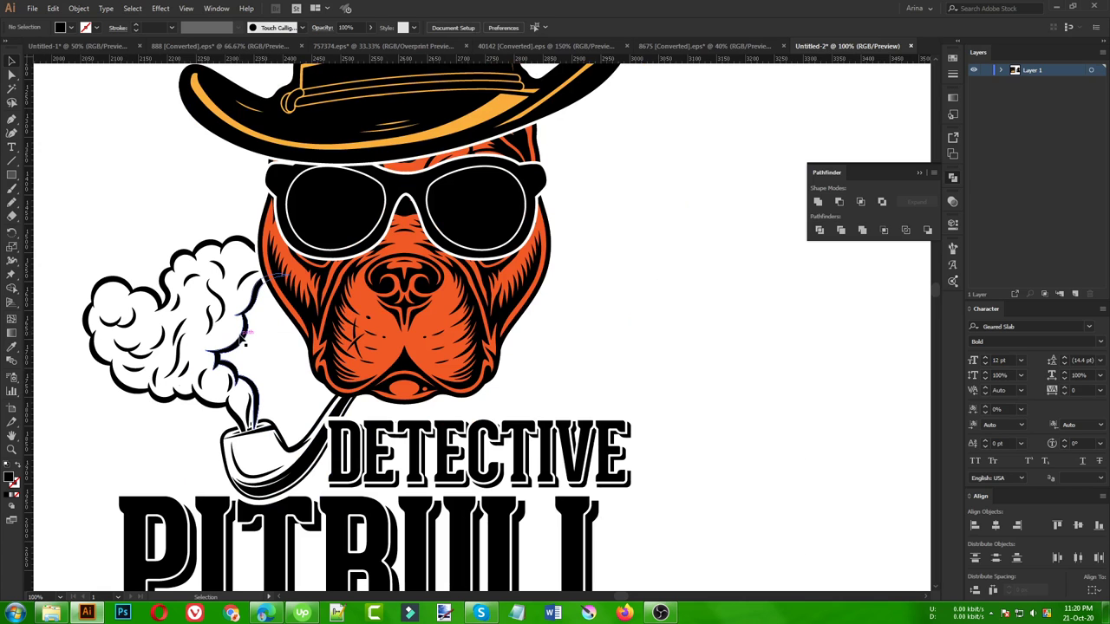
{"action": "double_click", "coordinate": [245, 343]}
{"action": "double_click", "coordinate": [244, 343]}
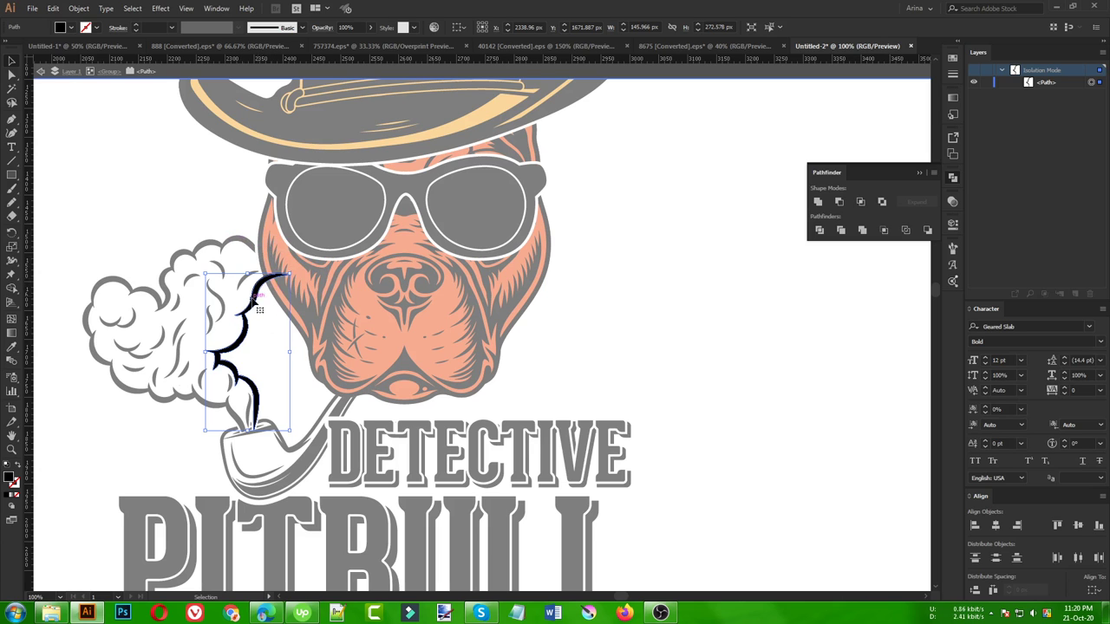
{"action": "double_click", "coordinate": [276, 322]}
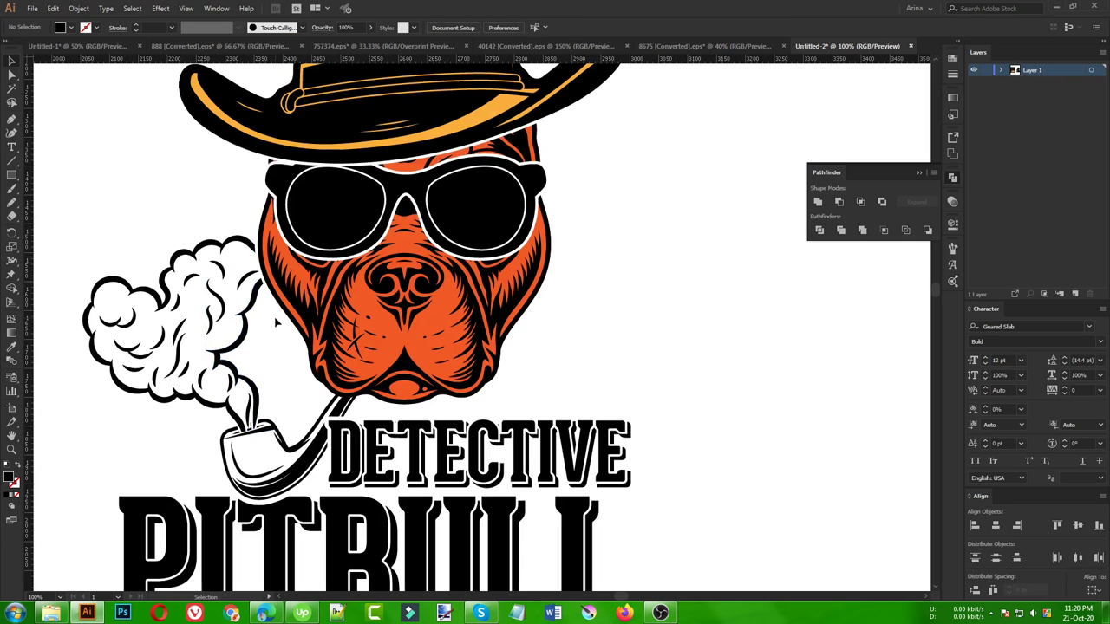
{"action": "scroll", "coordinate": [276, 322], "scroll_direction": "down", "scroll_amount": 1}
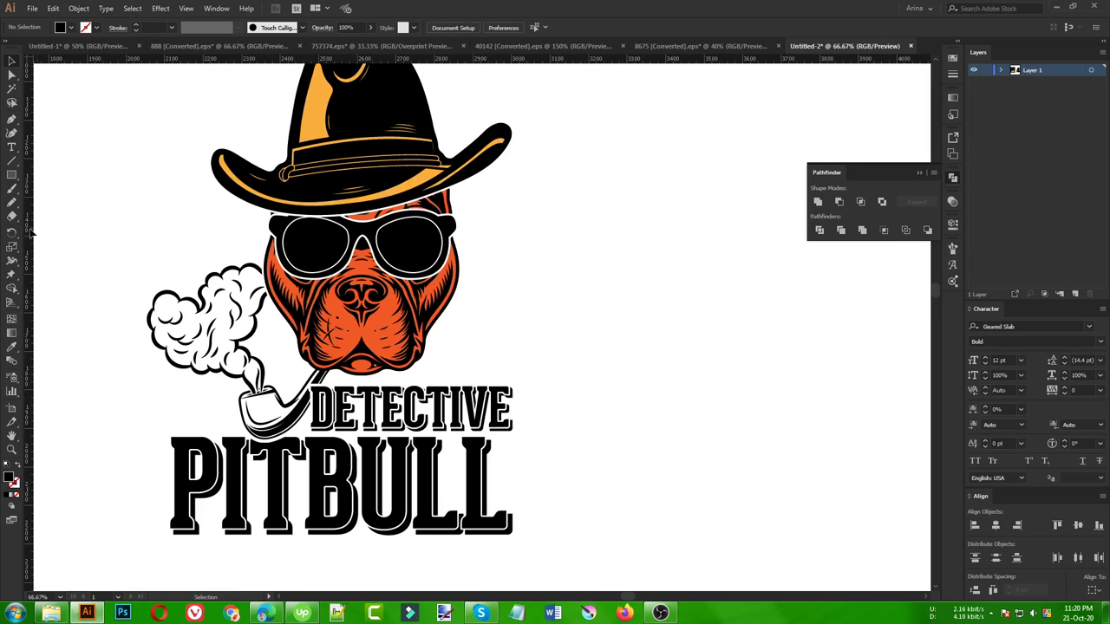
Step: Draw a rectangle over the left of the logo, colored with the dog's orange
{"action": "left_click", "coordinate": [10, 177]}
{"action": "left_click_drag", "start_coordinate": [105, 216], "coordinate": [366, 440]}
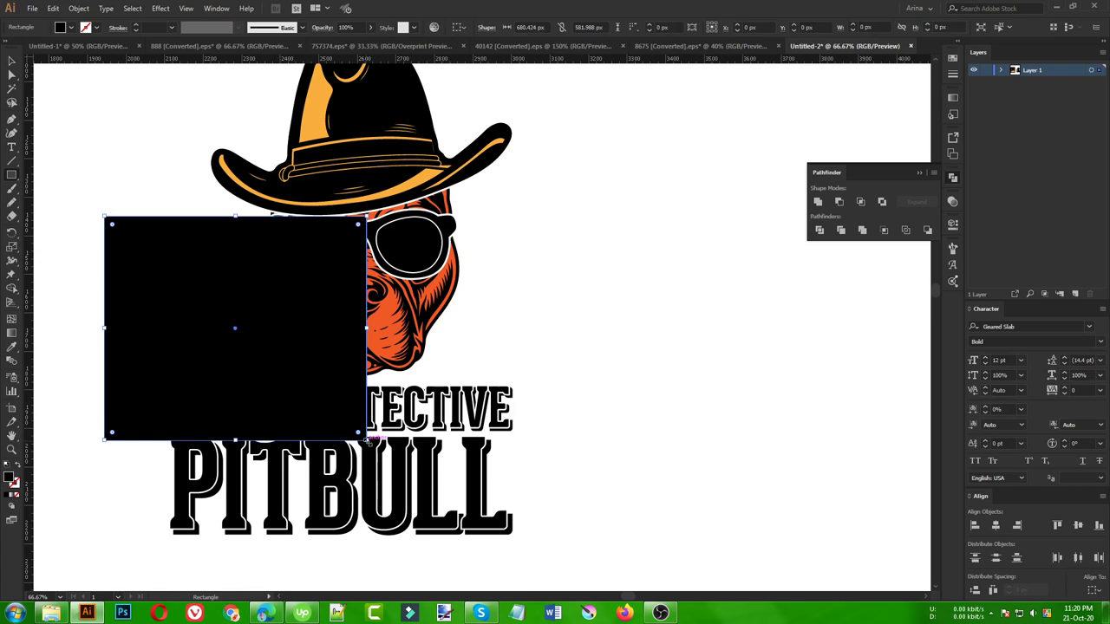
{"action": "key", "text": "v"}
{"action": "key", "text": "i"}
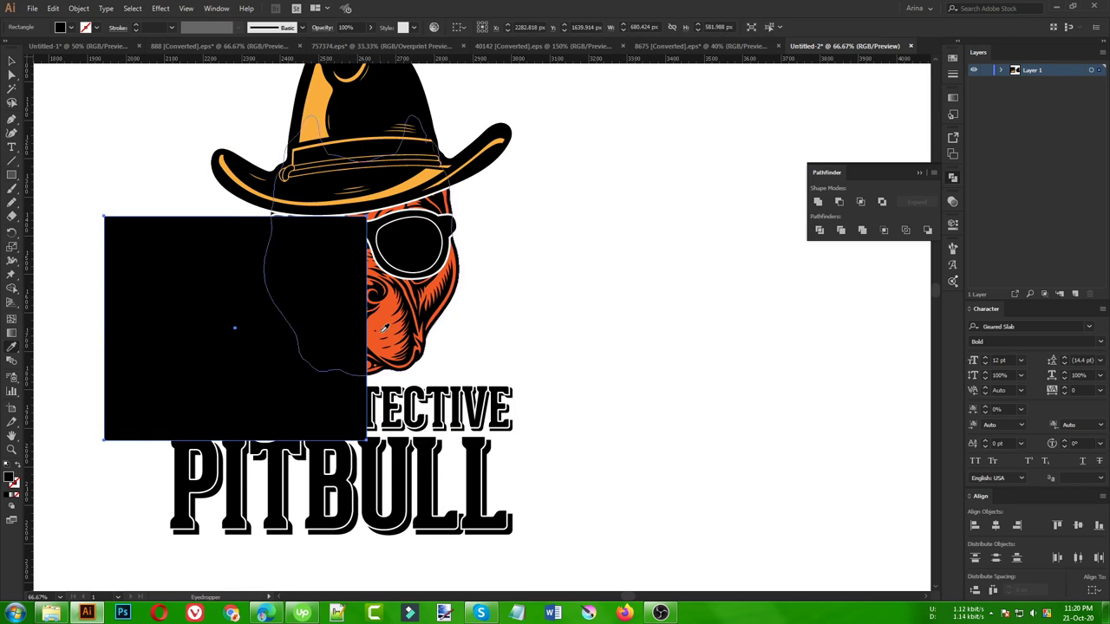
{"action": "left_click", "coordinate": [384, 312]}
{"action": "key", "text": "v"}
{"action": "key", "text": "Delete"}
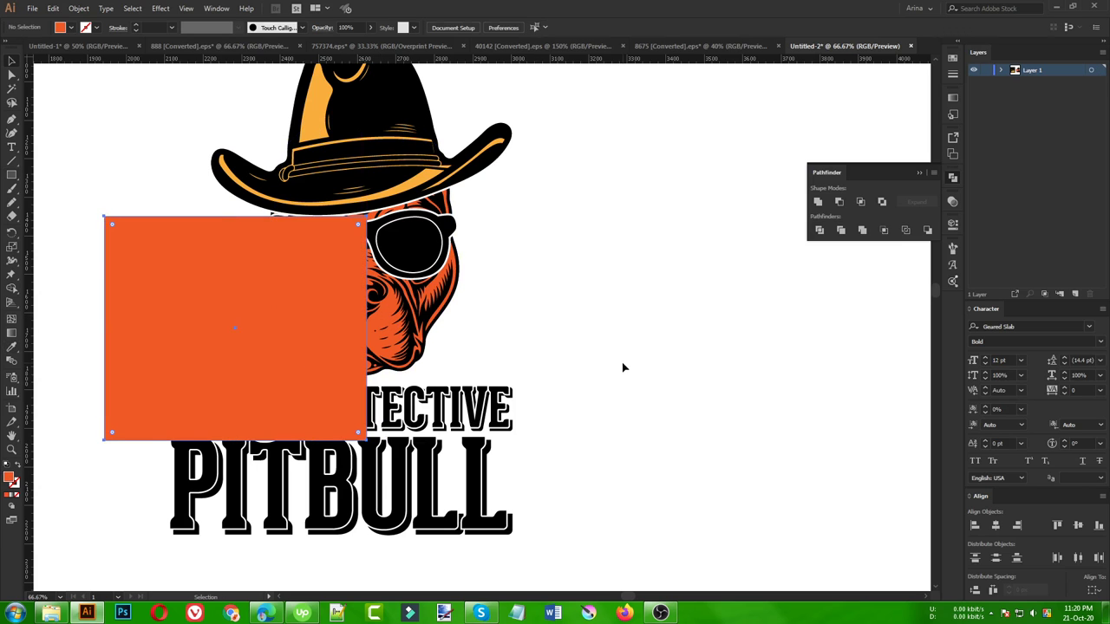
Step: Select the restored orange rectangle with the smoke and pipe for Shape Builder
{"action": "left_click", "coordinate": [269, 378]}
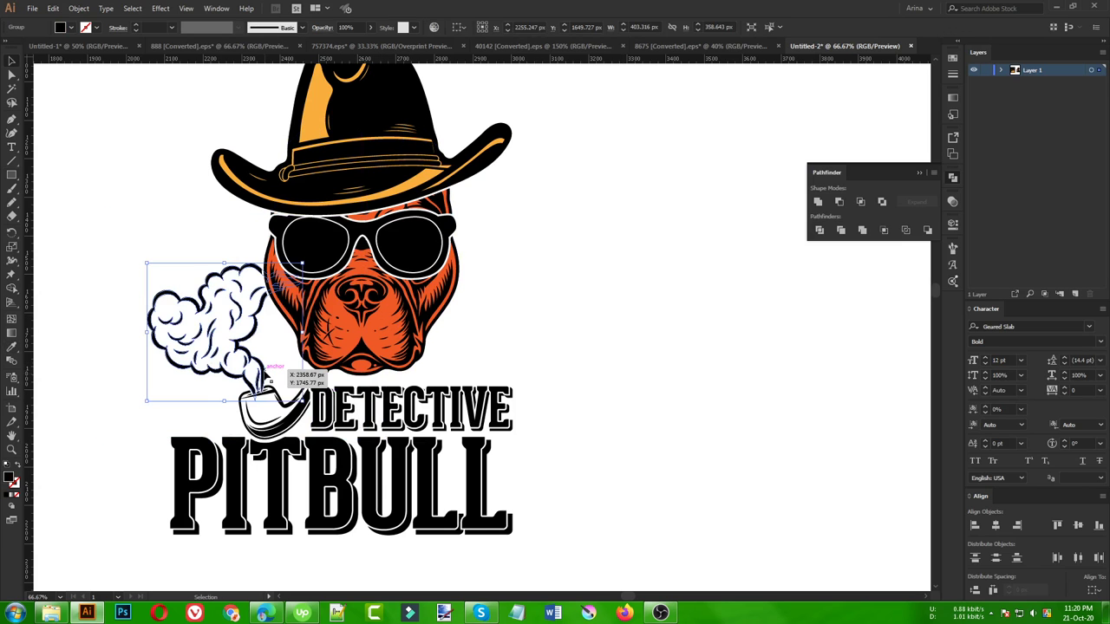
{"action": "key", "text": "a"}
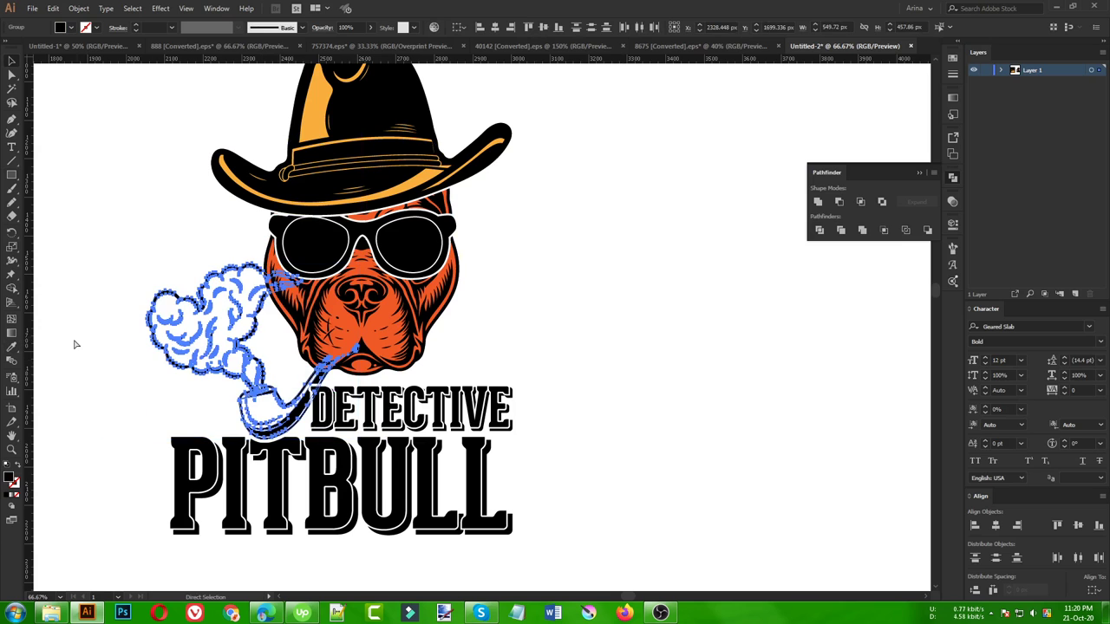
{"action": "key", "text": "v"}
{"action": "key", "text": "ctrl+z"}
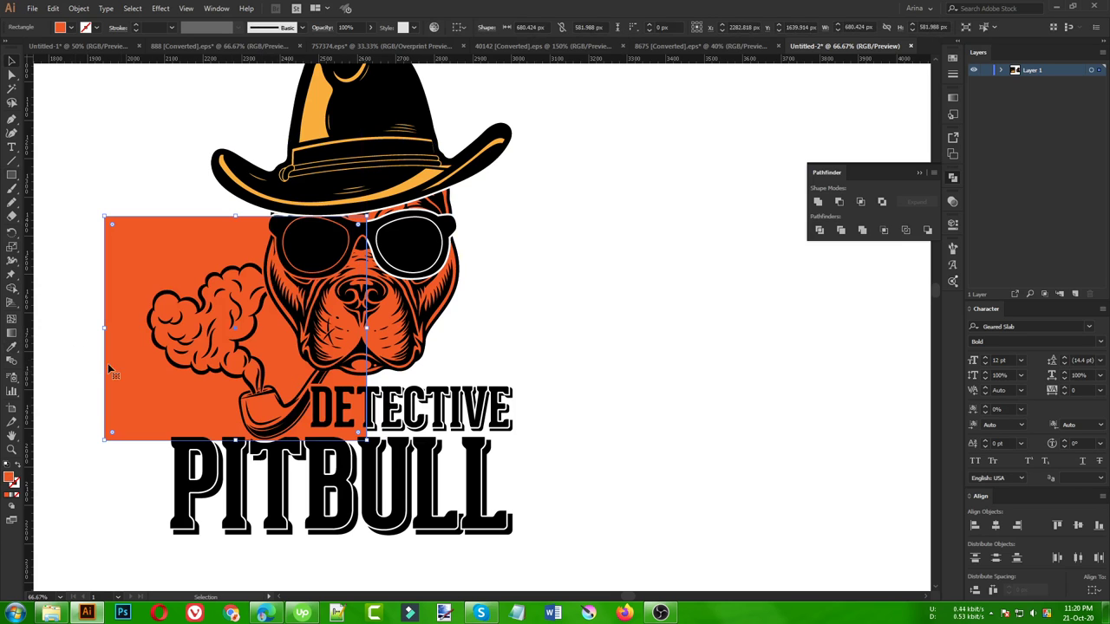
{"action": "left_click", "coordinate": [266, 374], "text": "shift"}
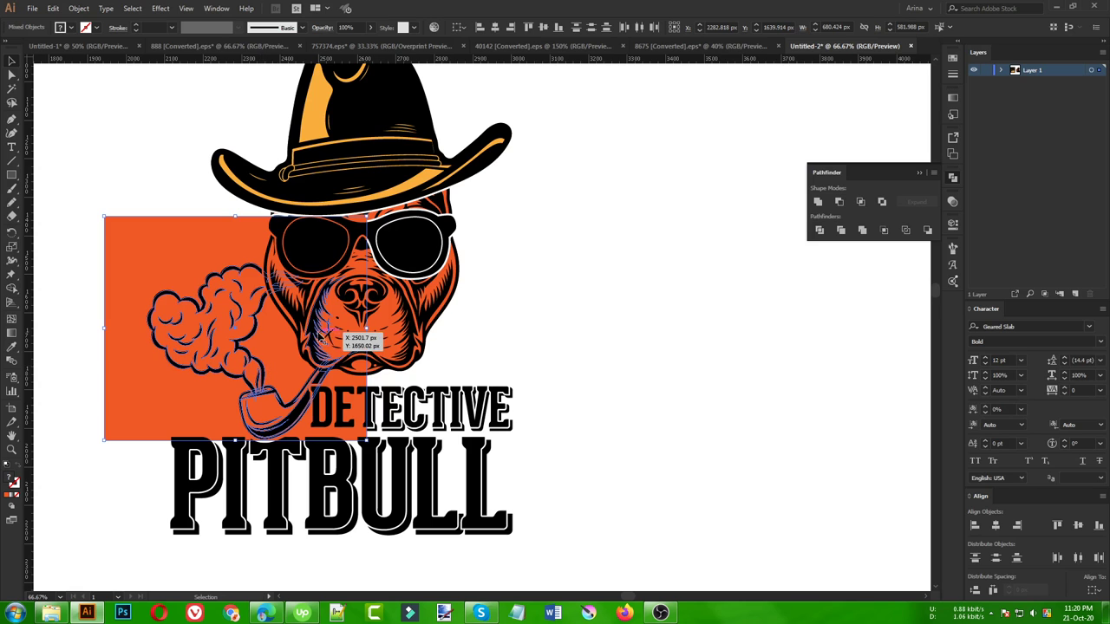
{"action": "key", "text": "shift+m"}
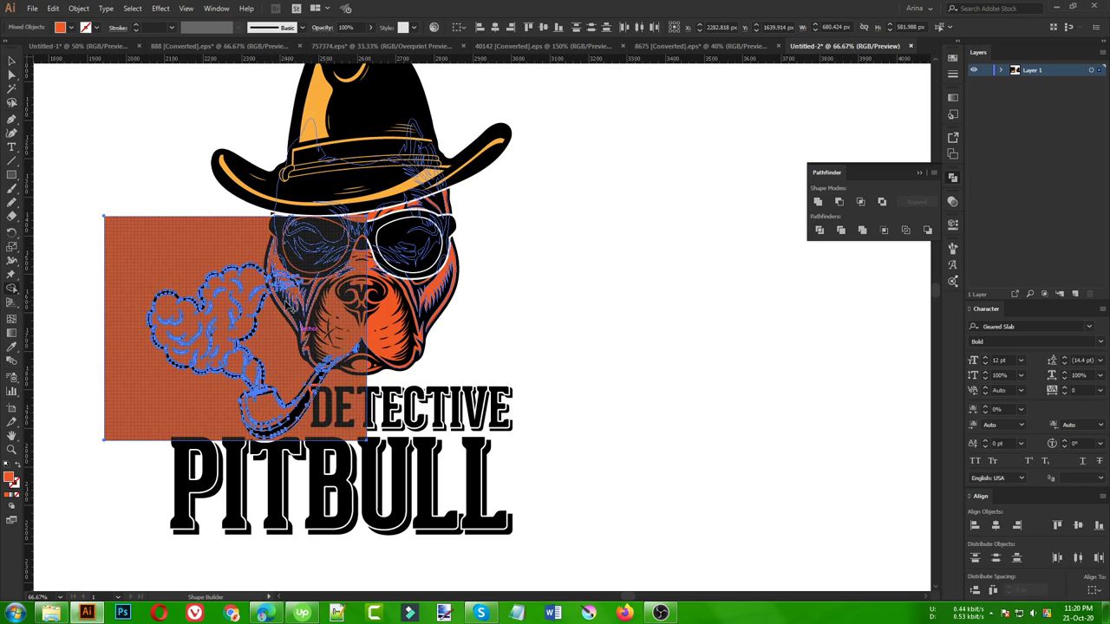
{"action": "key", "text": "v"}
Step: Merge the orange into the smoke and pipe by Shape Builder with the dog head selected
{"action": "left_click", "coordinate": [468, 350]}
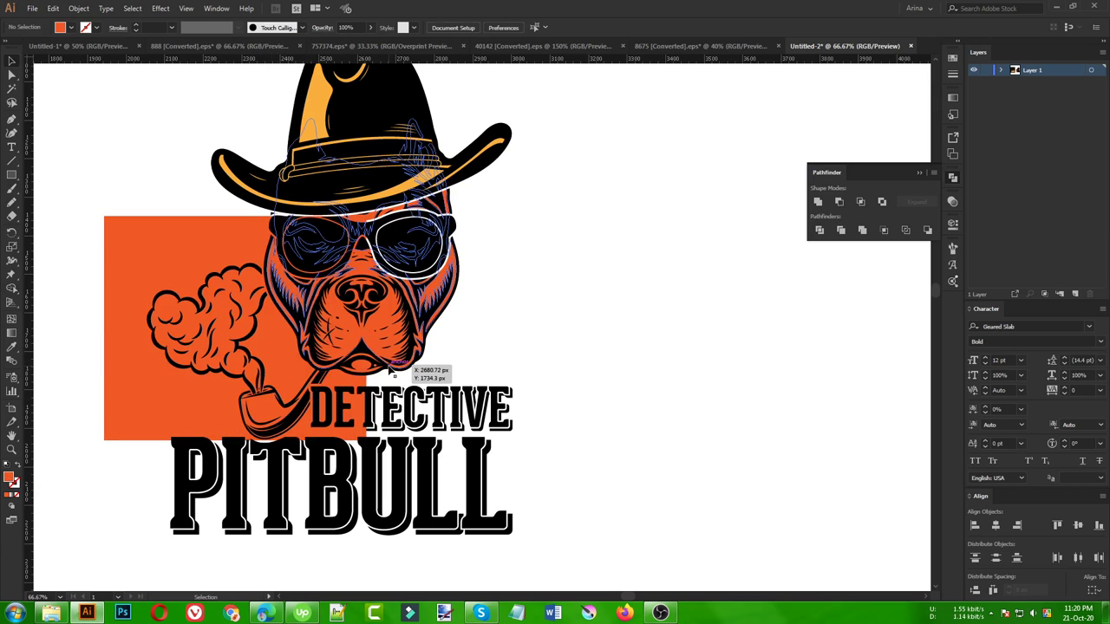
{"action": "left_click", "coordinate": [254, 270], "text": "shift"}
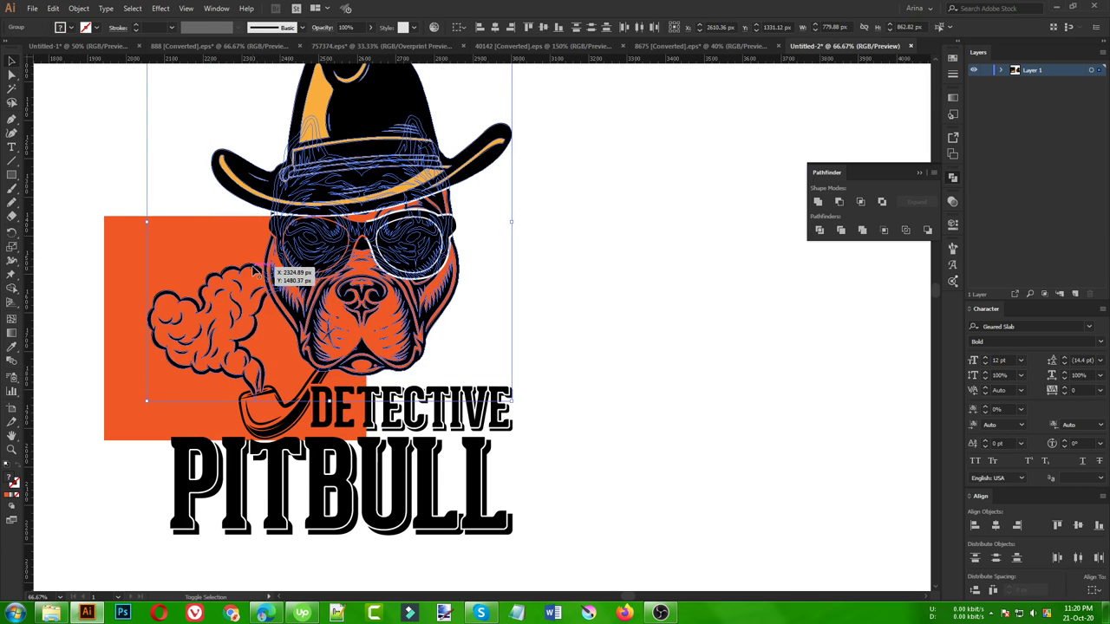
{"action": "left_click", "coordinate": [295, 408], "text": "shift"}
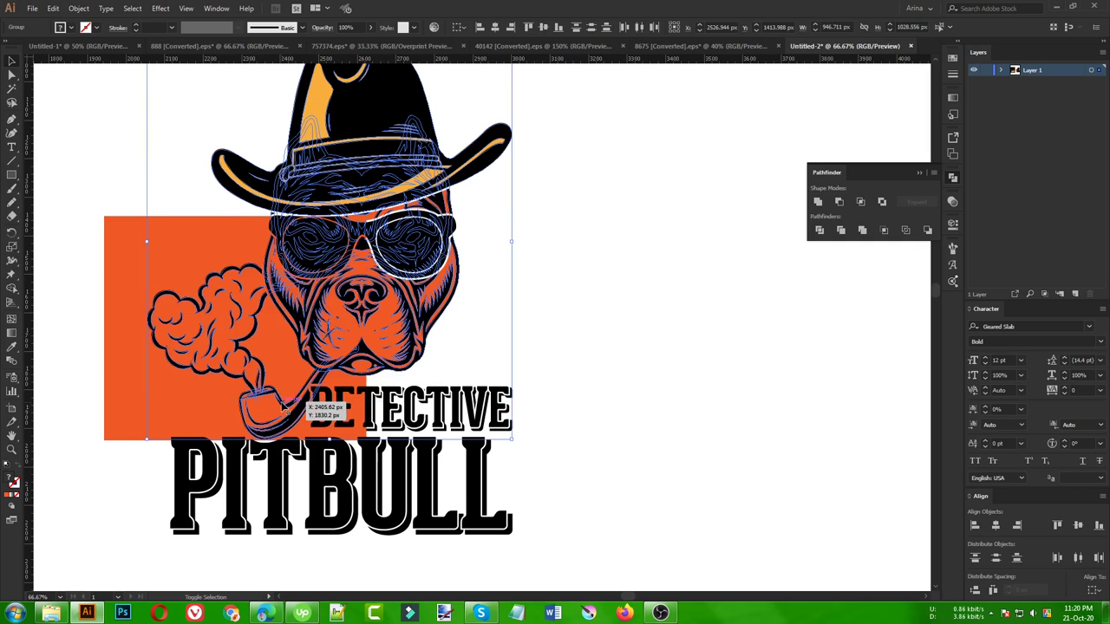
{"action": "key", "text": "shift+m"}
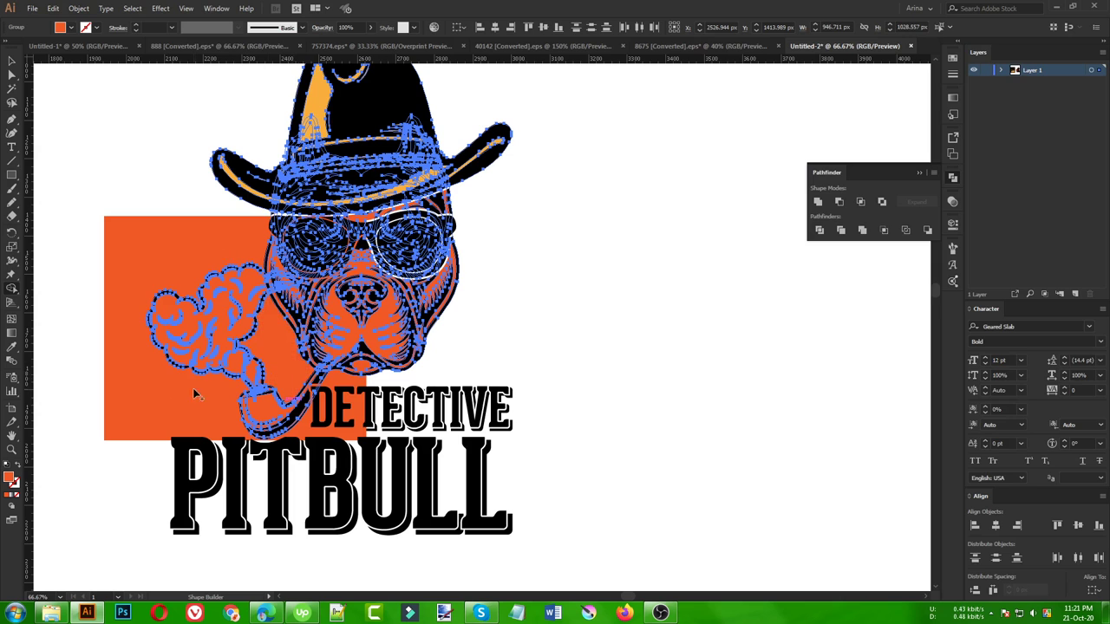
{"action": "key", "text": "v"}
{"action": "left_click", "coordinate": [507, 356]}
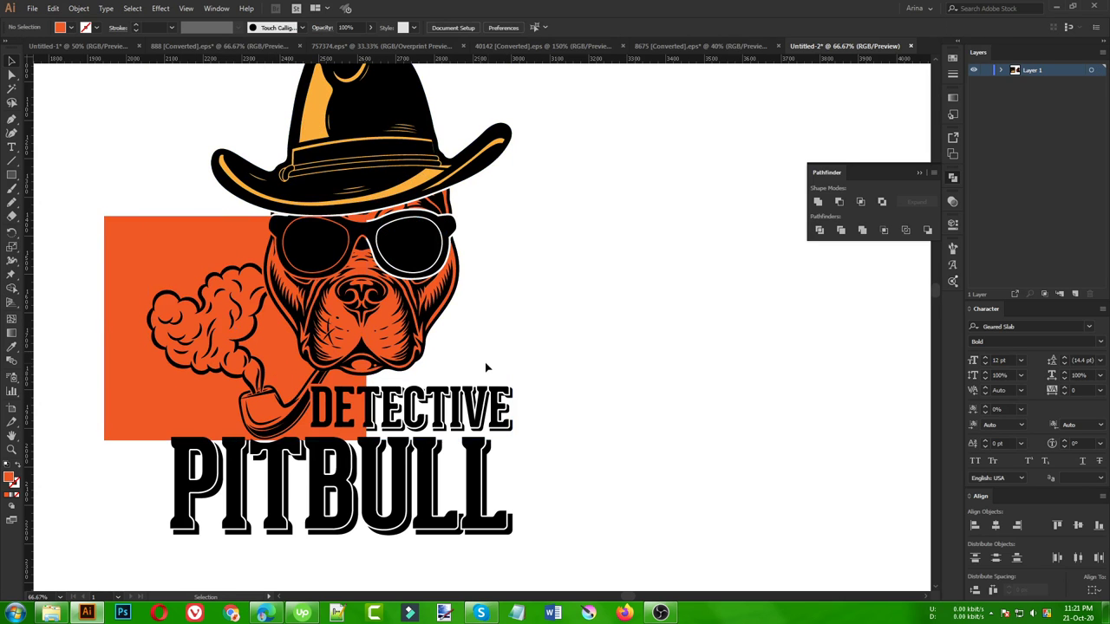
{"action": "left_click", "coordinate": [301, 360]}
Step: Stretch the pipe stem up to the dog's mouth
{"action": "left_click", "coordinate": [299, 361], "text": "shift"}
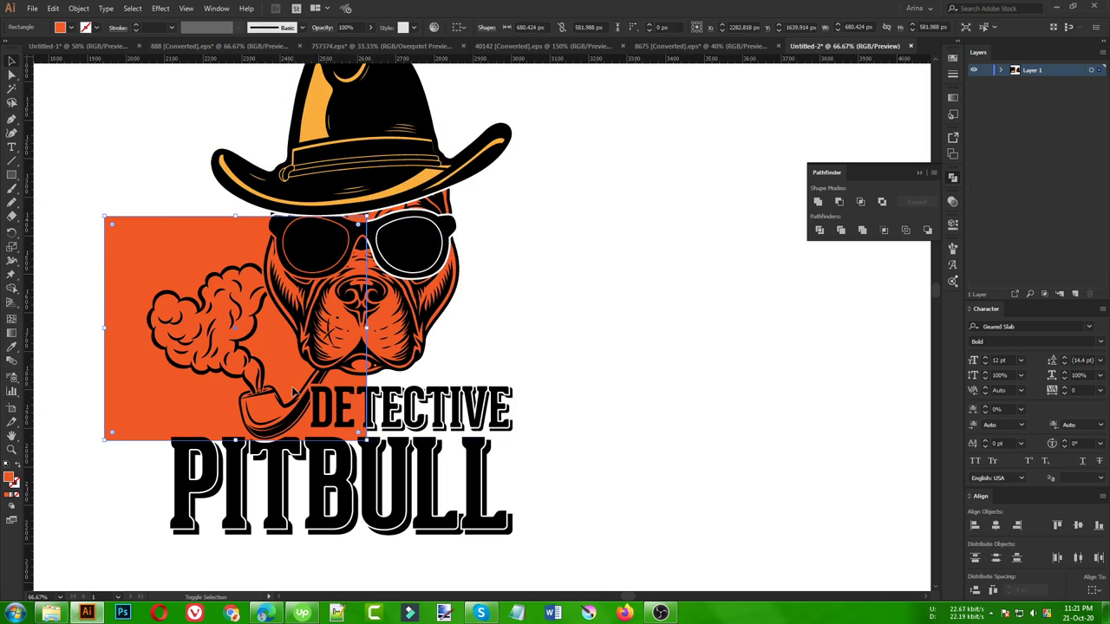
{"action": "left_click", "coordinate": [268, 378]}
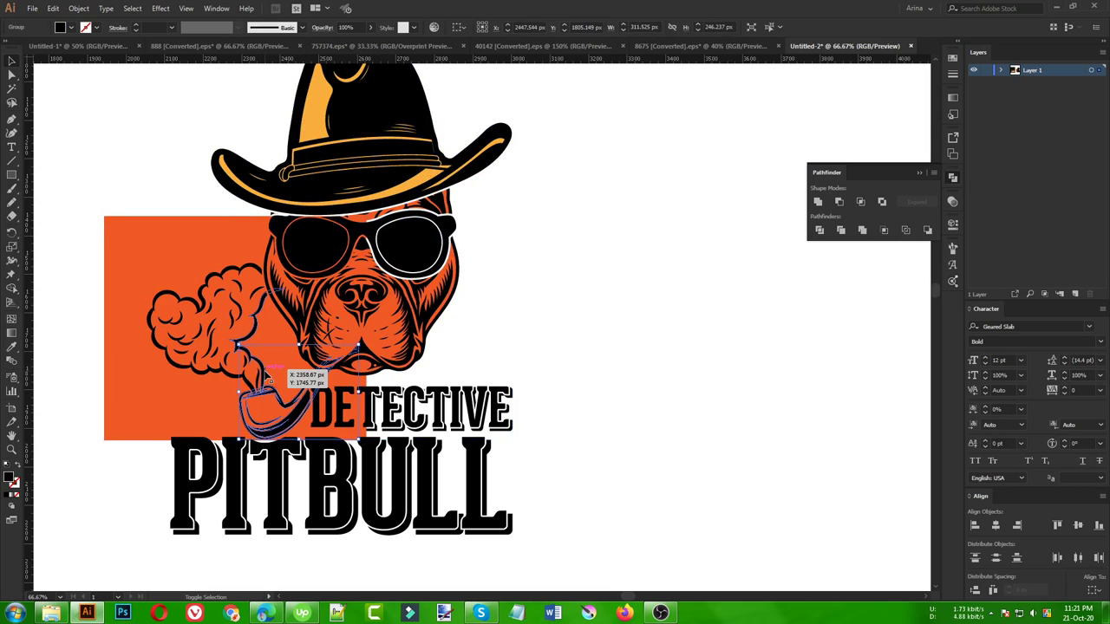
{"action": "left_click_drag", "start_coordinate": [269, 378], "coordinate": [317, 325]}
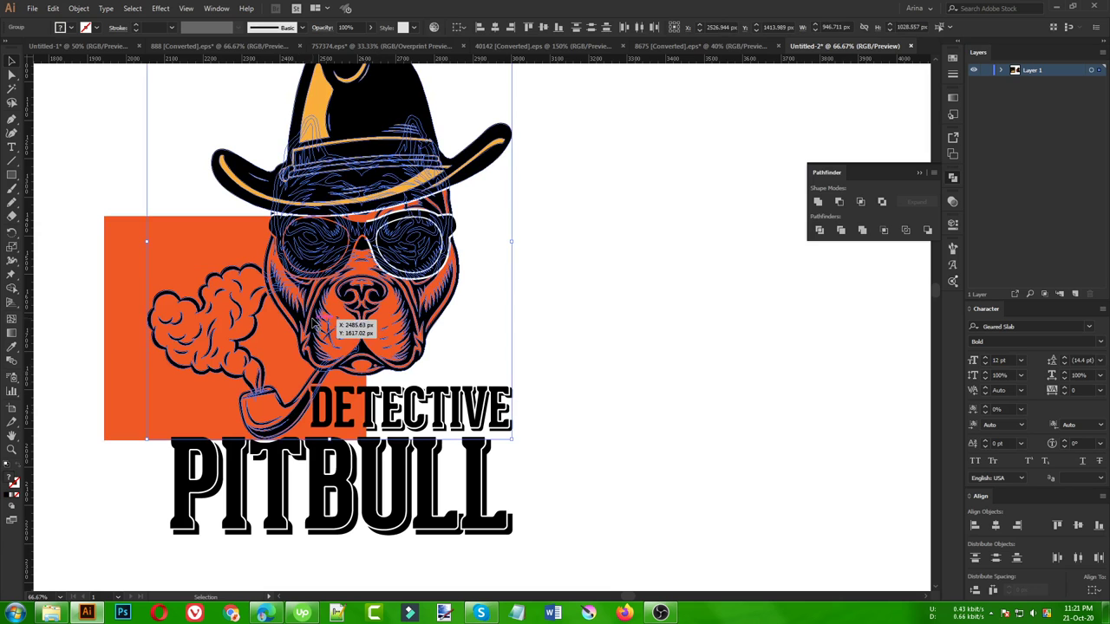
{"action": "left_click", "coordinate": [322, 311]}
{"action": "key", "text": "v"}
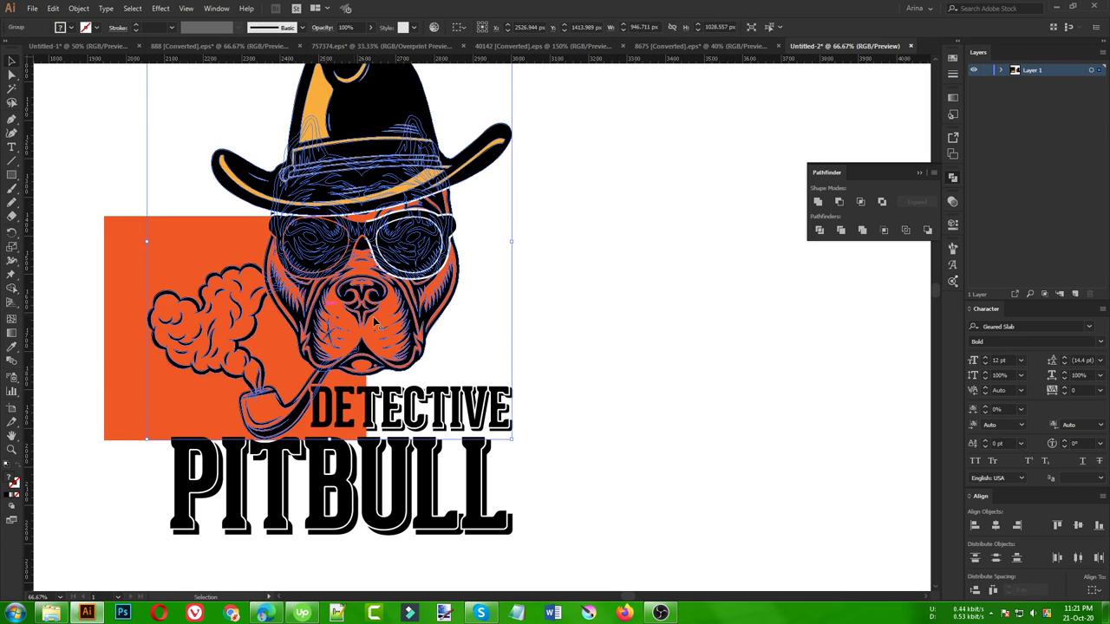
Step: Delete the leftover orange rectangle regions behind the smoke with Shape Builder
{"action": "left_click", "coordinate": [281, 342], "text": "shift"}
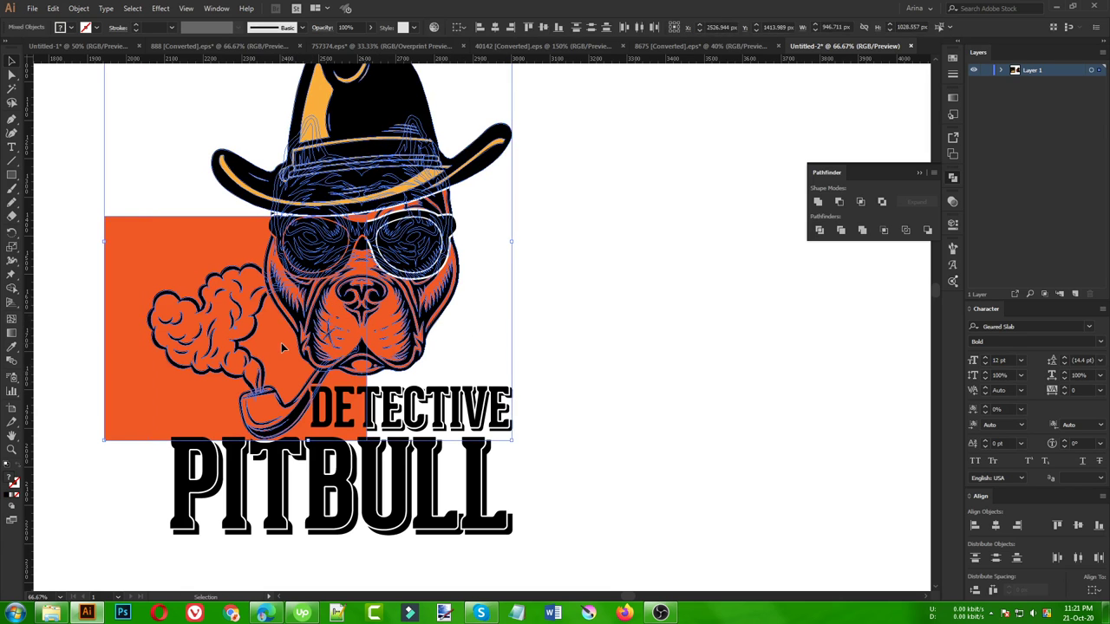
{"action": "key", "text": "shift+m"}
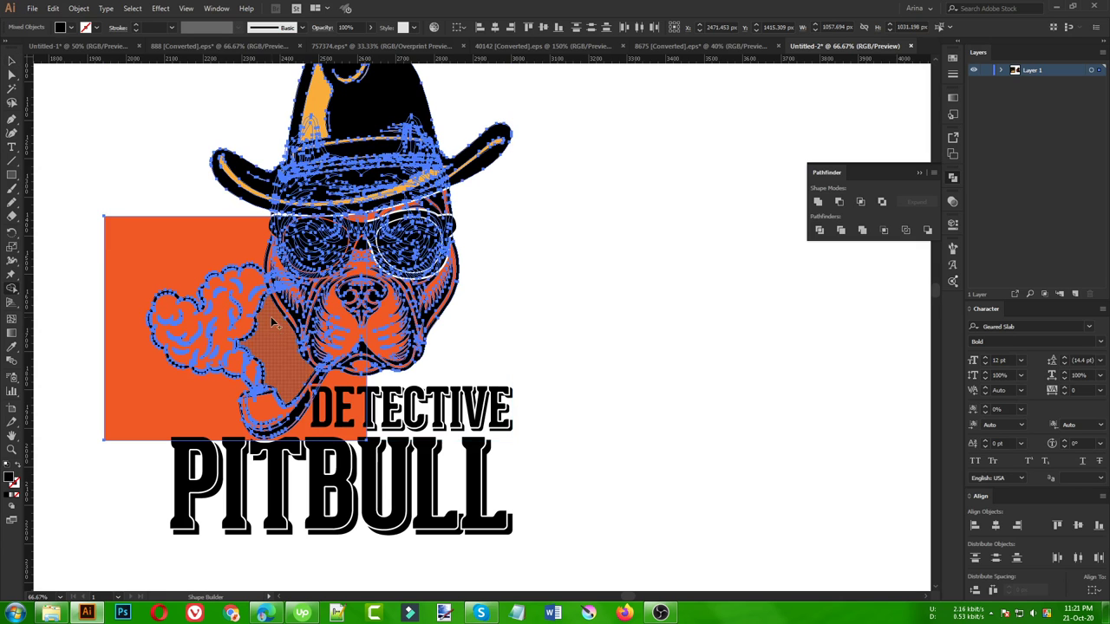
{"action": "left_click", "coordinate": [163, 408]}
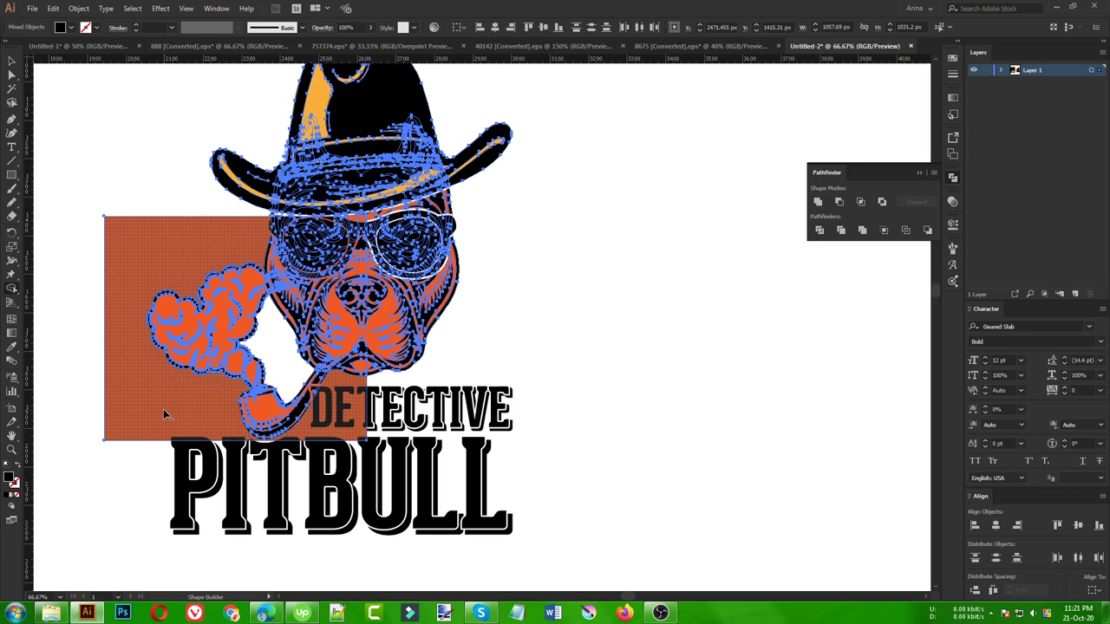
{"action": "left_click", "coordinate": [163, 408], "text": "alt"}
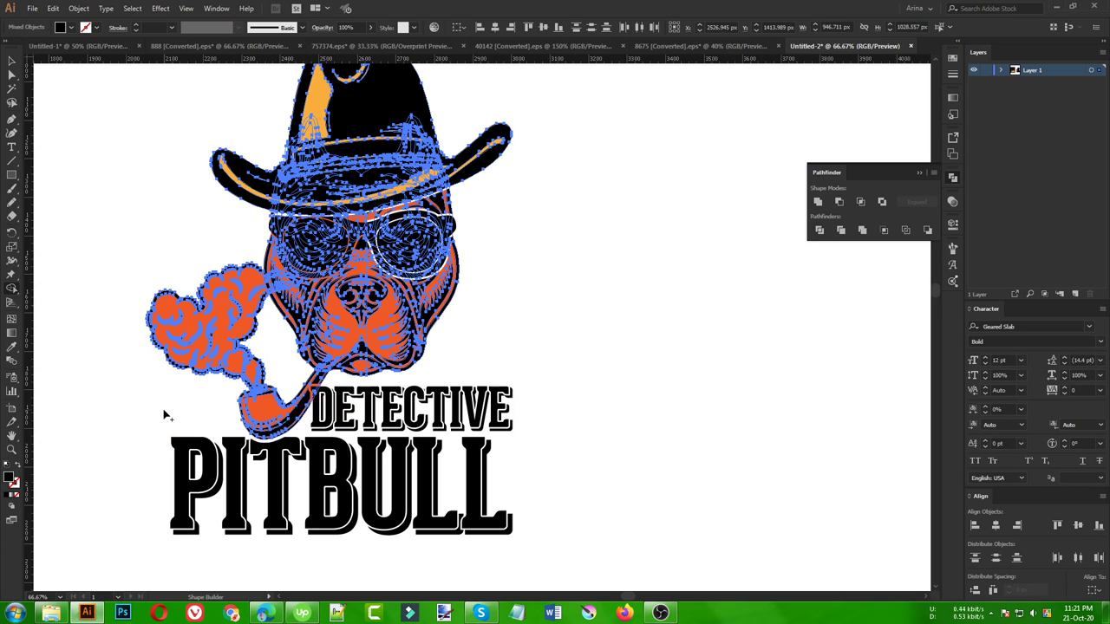
{"action": "key", "text": "v"}
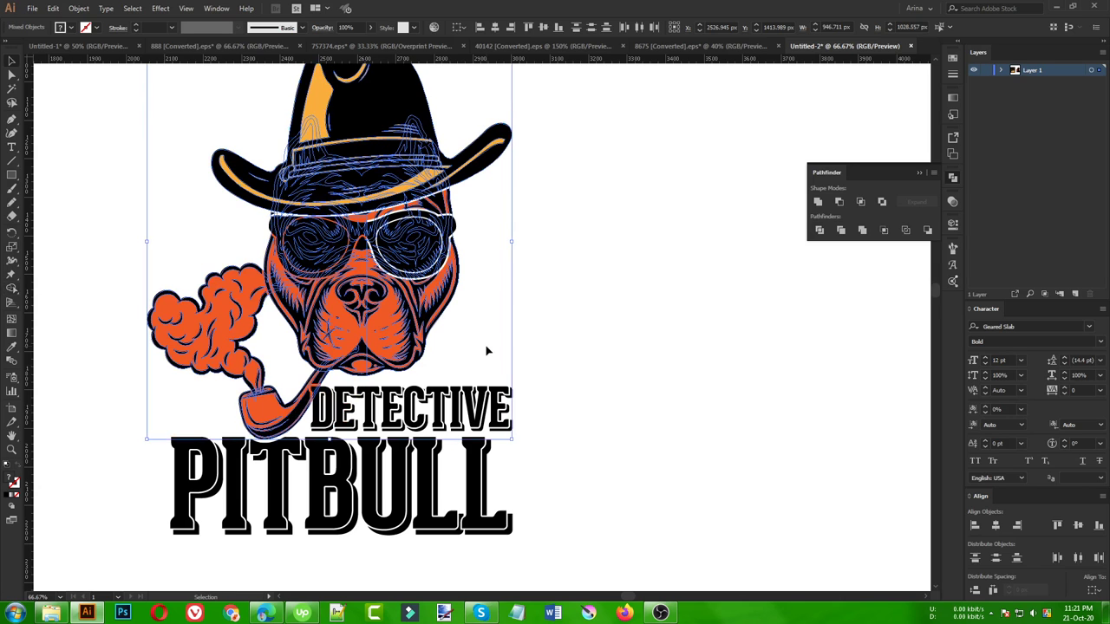
{"action": "left_click", "coordinate": [486, 350]}
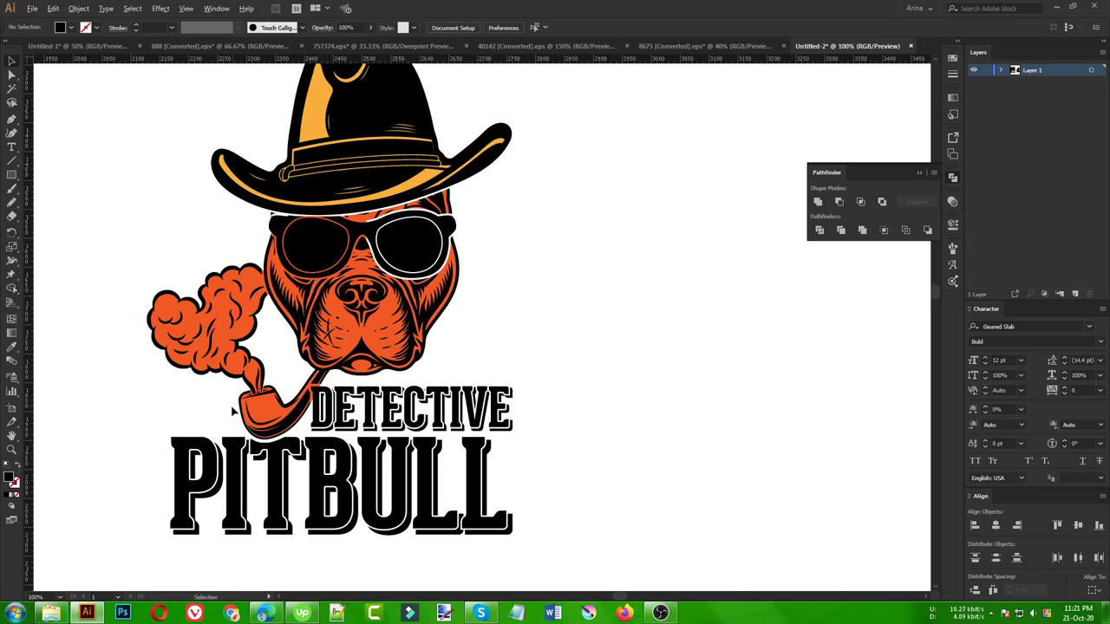
Step: Pick the Pen tool with fill set to none
{"action": "scroll", "coordinate": [232, 411], "scroll_direction": "up", "scroll_amount": 3}
{"action": "scroll", "coordinate": [317, 389], "scroll_direction": "up", "scroll_amount": 1}
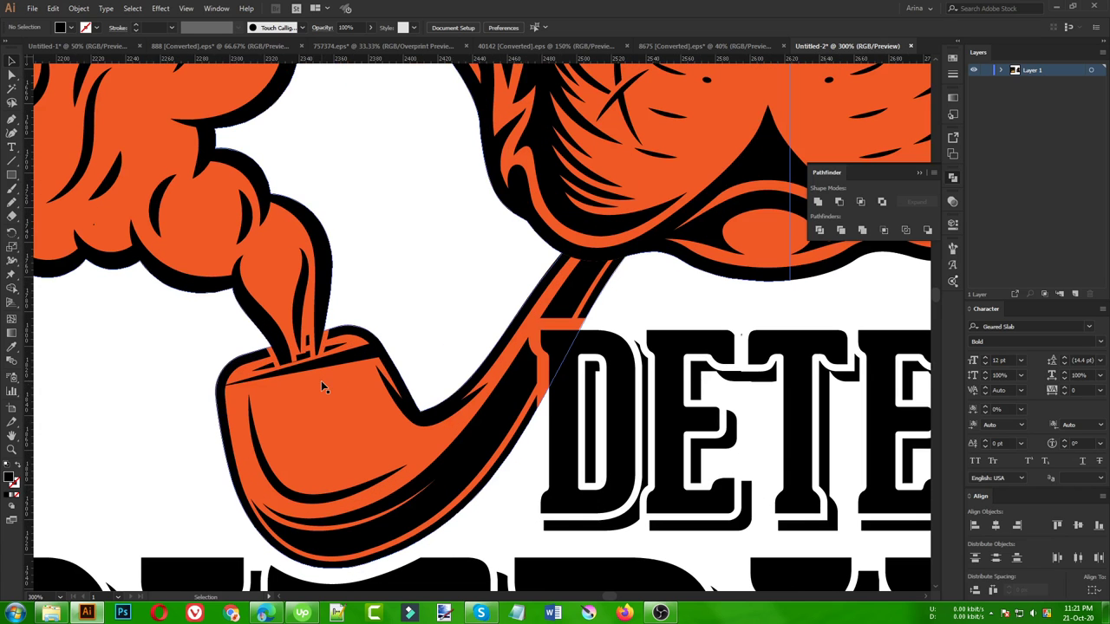
{"action": "scroll", "coordinate": [321, 386], "scroll_direction": "down", "scroll_amount": 1}
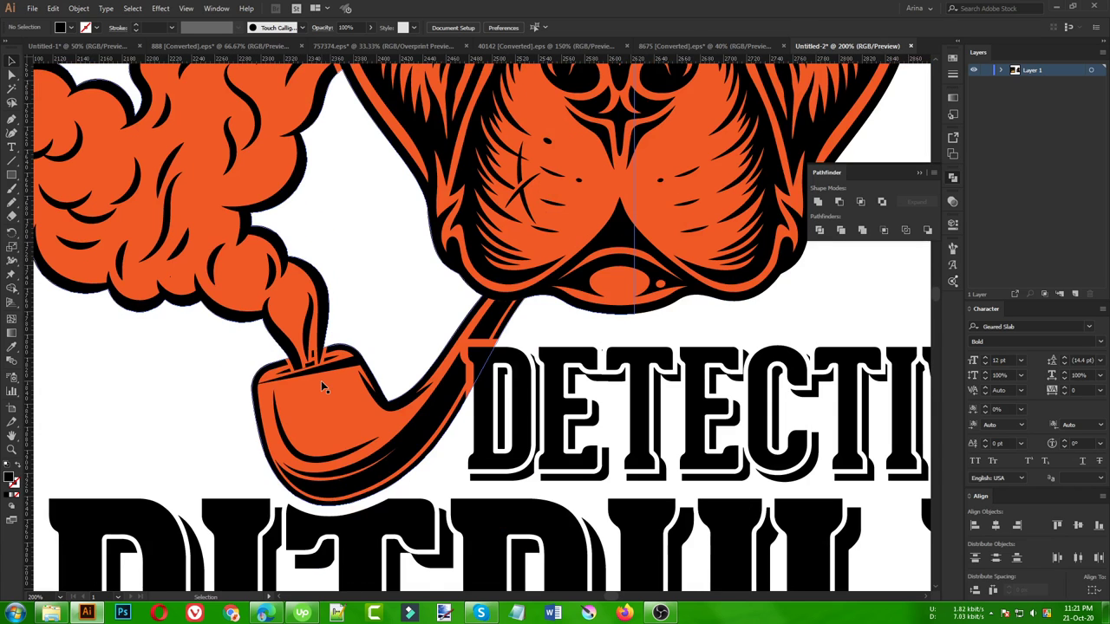
{"action": "scroll", "coordinate": [321, 385], "scroll_direction": "up", "scroll_amount": 3}
{"action": "scroll", "coordinate": [321, 386], "scroll_direction": "up", "scroll_amount": 1}
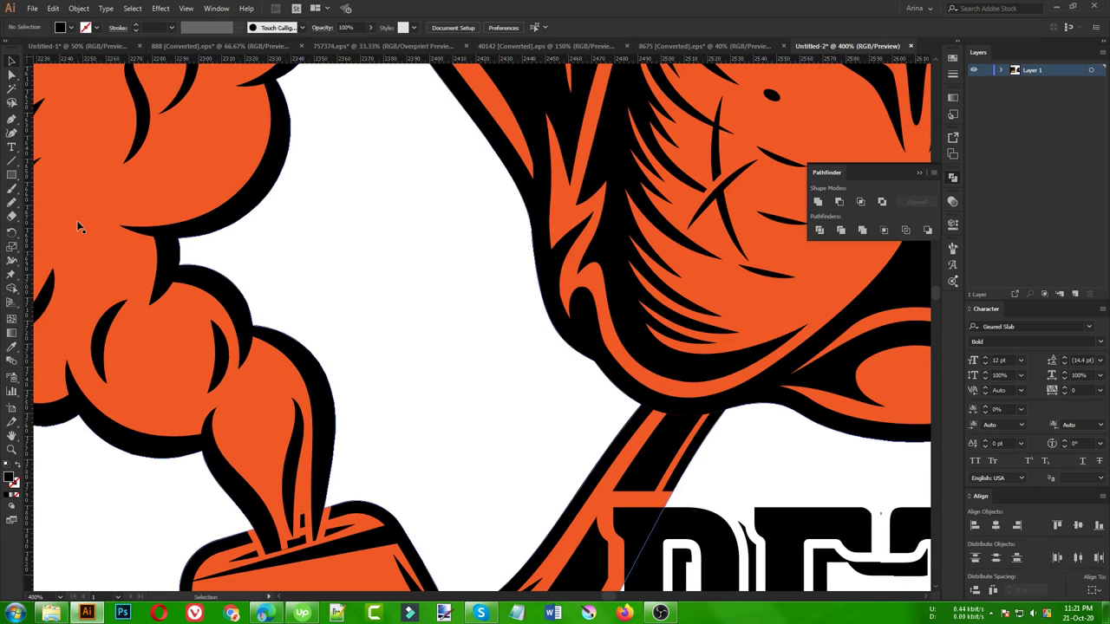
{"action": "left_click", "coordinate": [11, 122]}
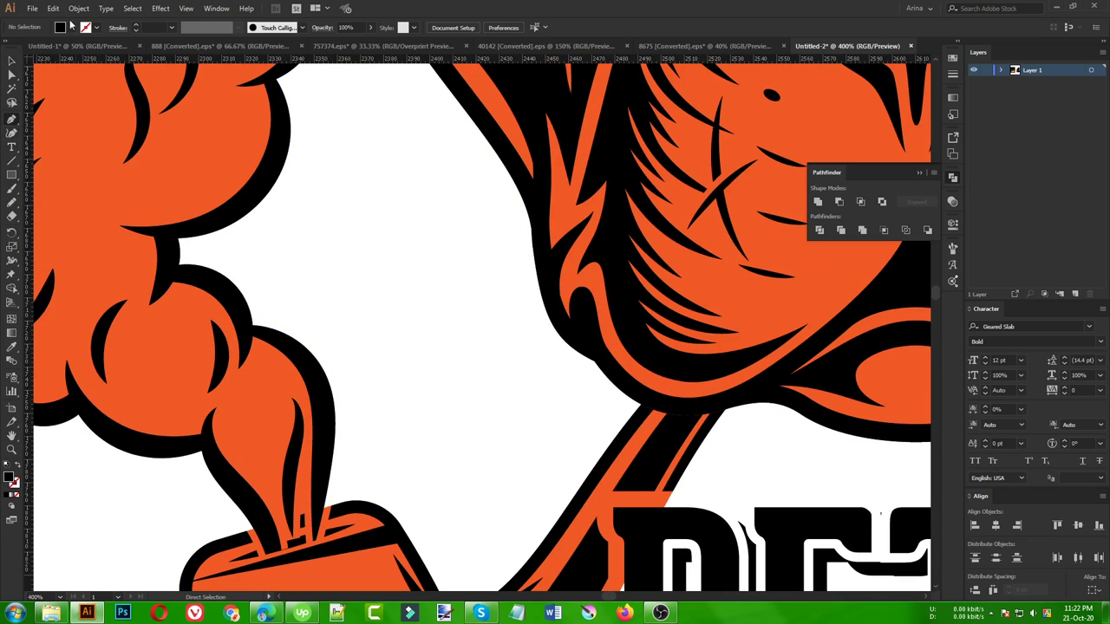
{"action": "left_click", "coordinate": [72, 27]}
{"action": "left_click", "coordinate": [13, 48]}
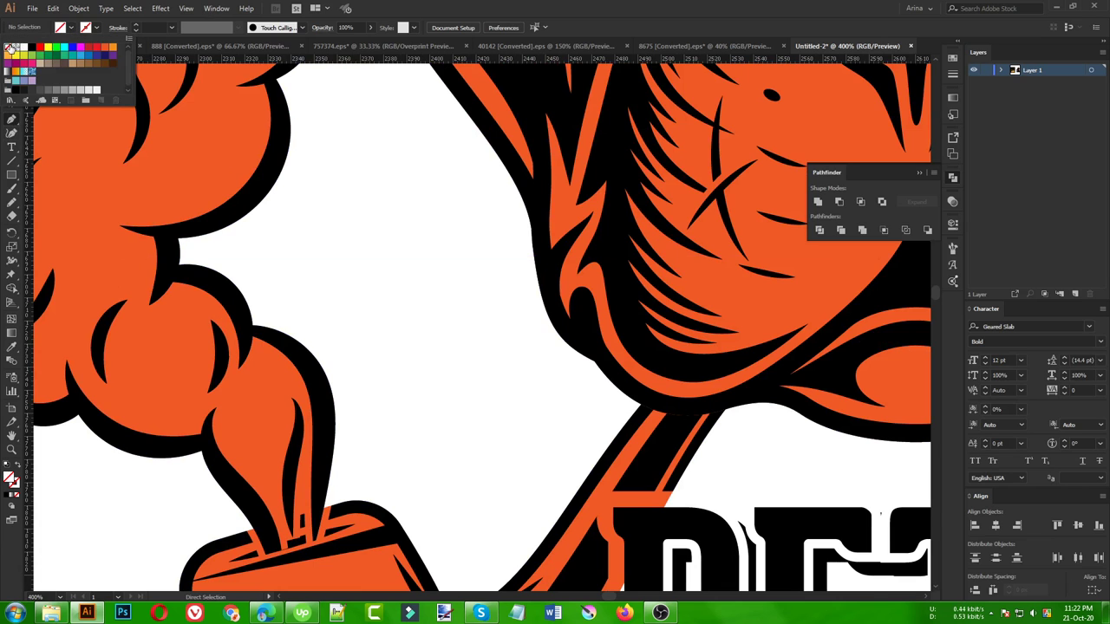
{"action": "scroll", "coordinate": [366, 380], "scroll_direction": "down", "scroll_amount": 2}
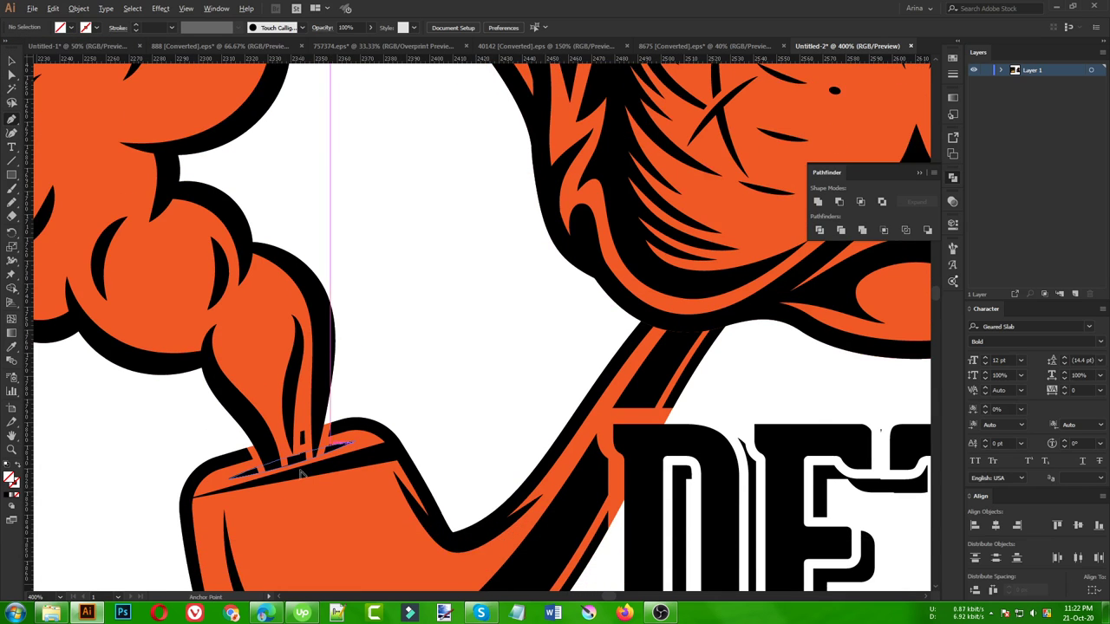
{"action": "scroll", "coordinate": [277, 468], "scroll_direction": "up", "scroll_amount": 1, "text": "alt"}
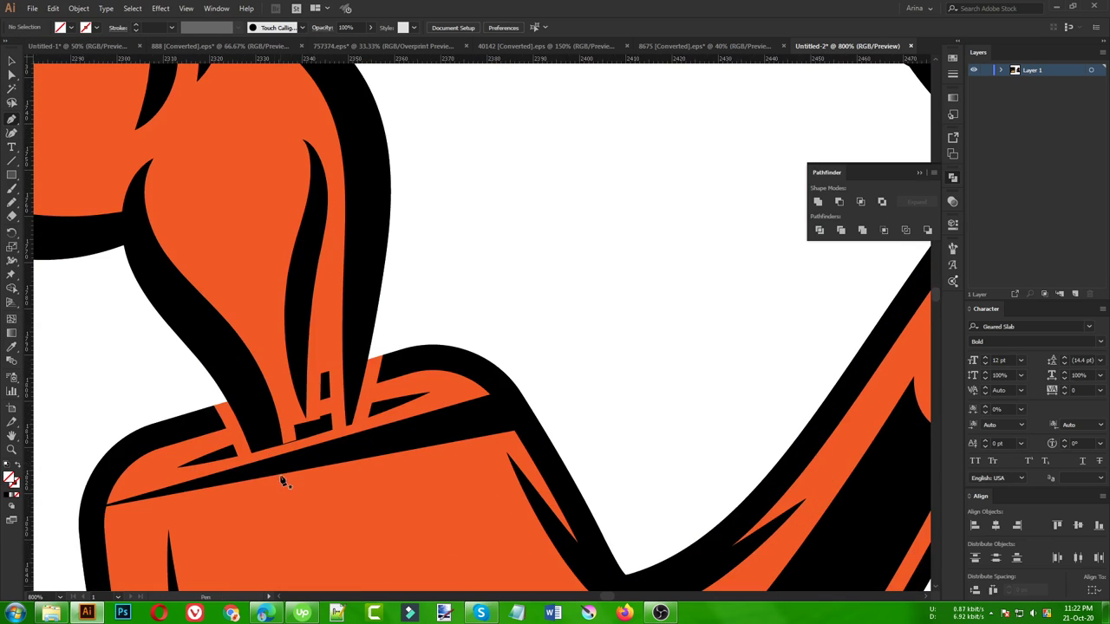
Step: Trace an open path along the pipe bowl rim and smoke base, extending it left
{"action": "left_click", "coordinate": [240, 378]}
{"action": "left_click_drag", "start_coordinate": [259, 453], "coordinate": [253, 452]}
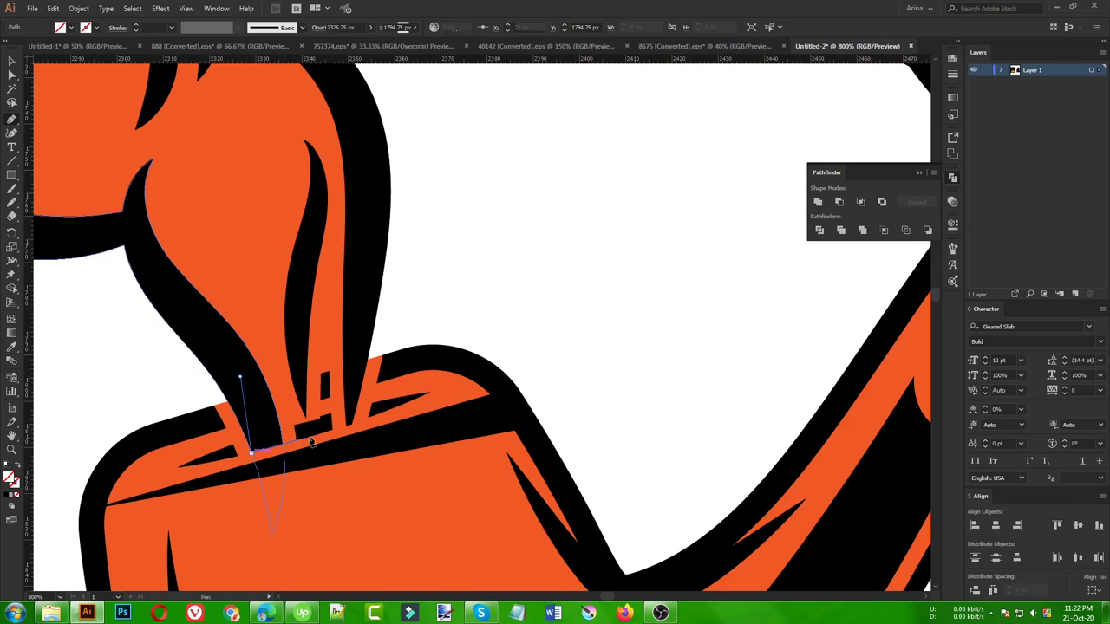
{"action": "left_click_drag", "start_coordinate": [351, 426], "coordinate": [352, 430]}
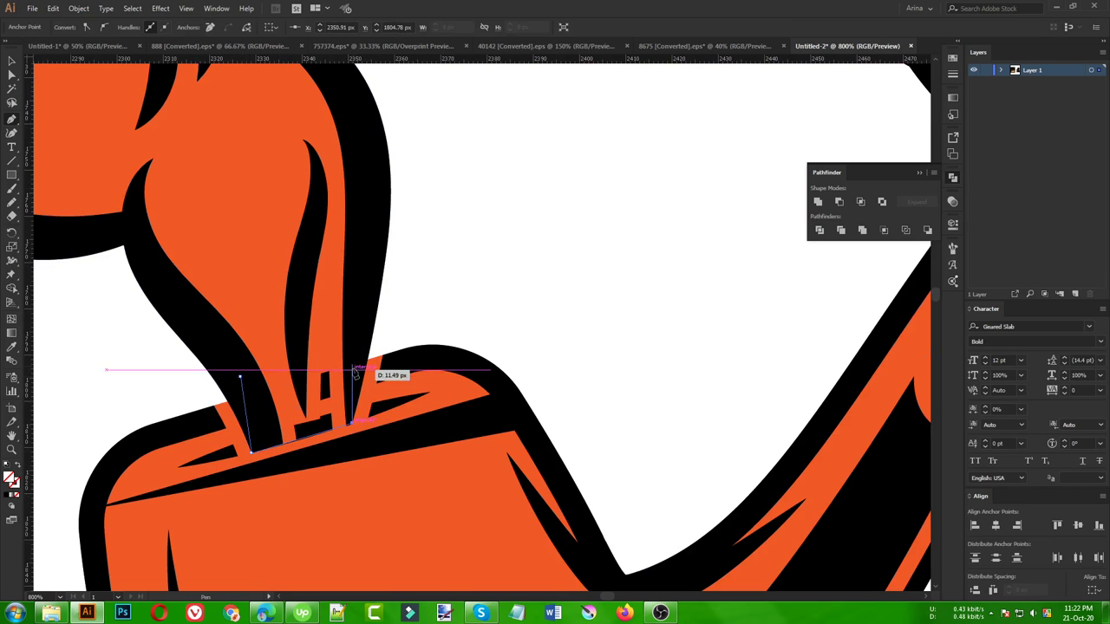
{"action": "left_click", "coordinate": [361, 340]}
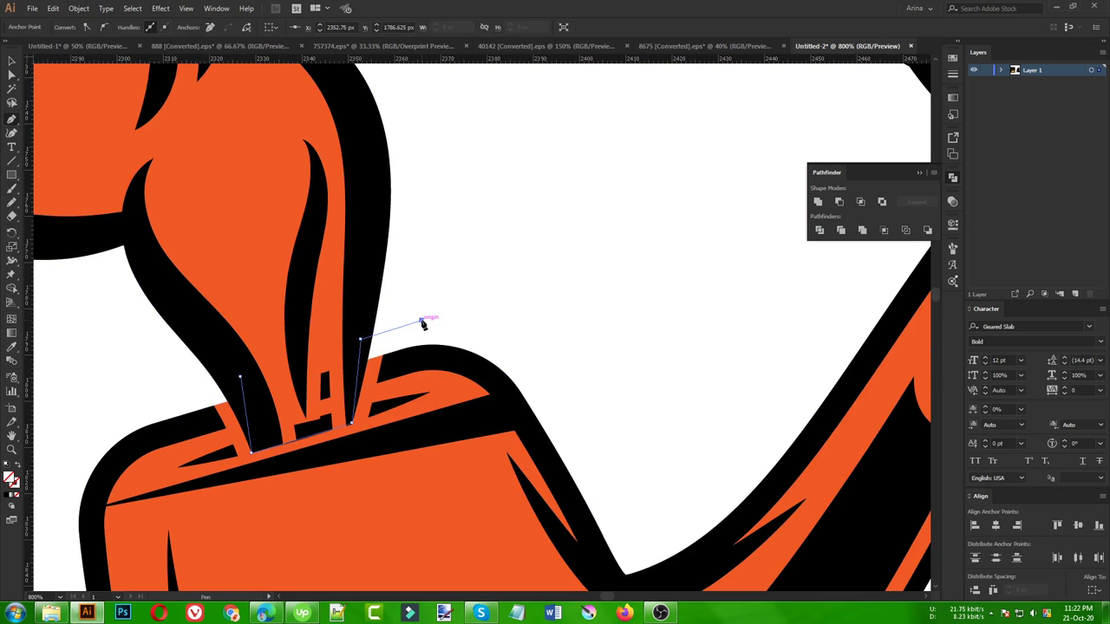
{"action": "left_click", "coordinate": [421, 320]}
{"action": "key", "text": "v"}
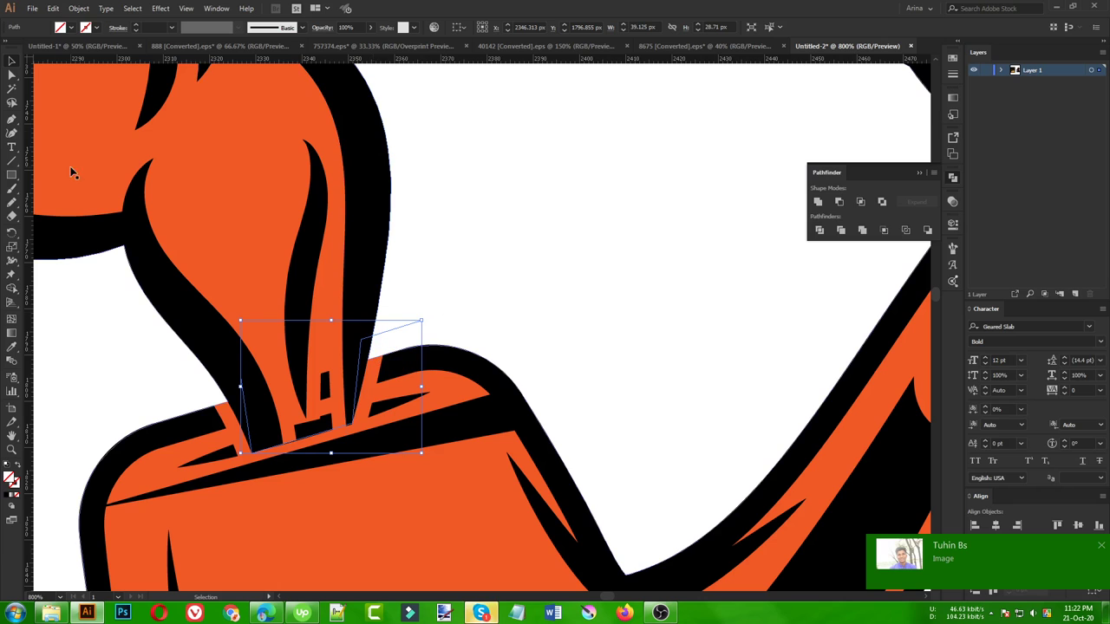
{"action": "key", "text": "a"}
{"action": "key", "text": "p"}
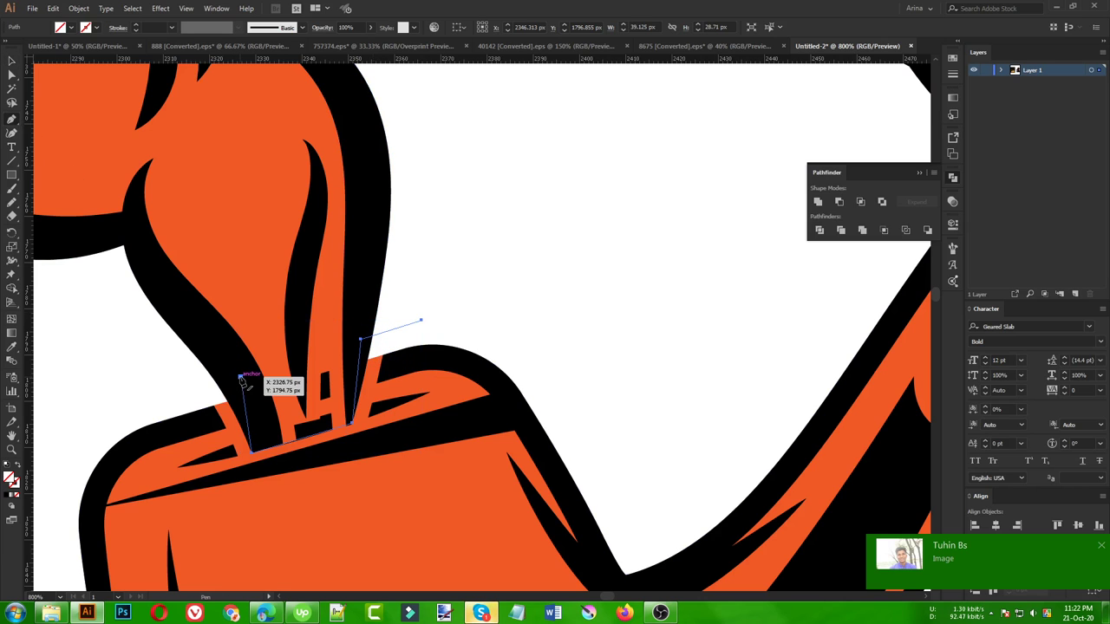
{"action": "left_click", "coordinate": [241, 378]}
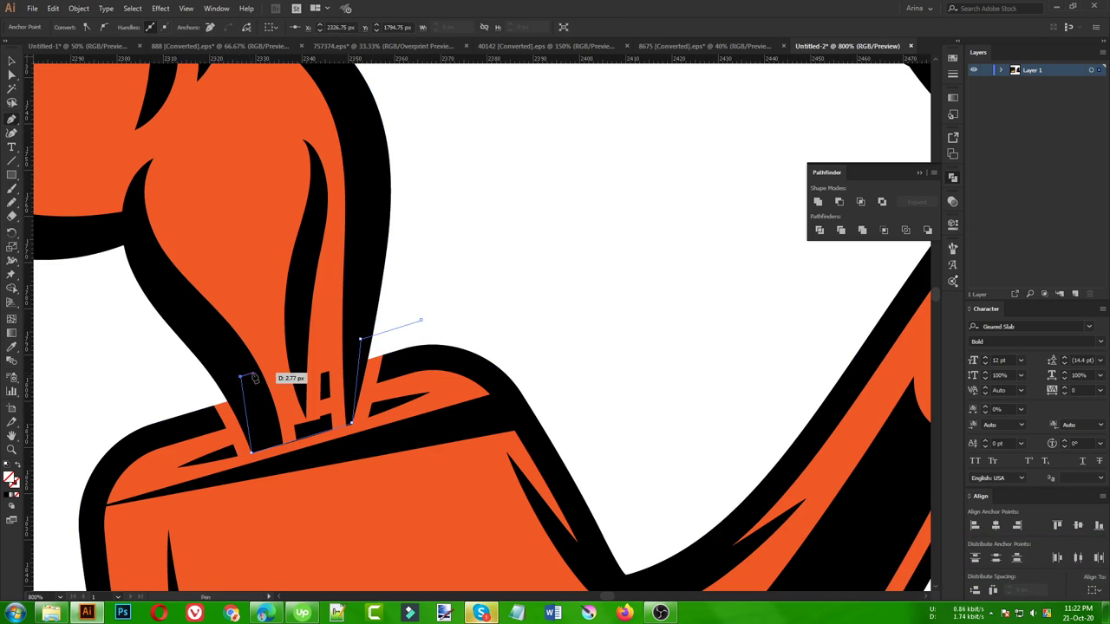
{"action": "left_click", "coordinate": [168, 387]}
{"action": "key", "text": "v"}
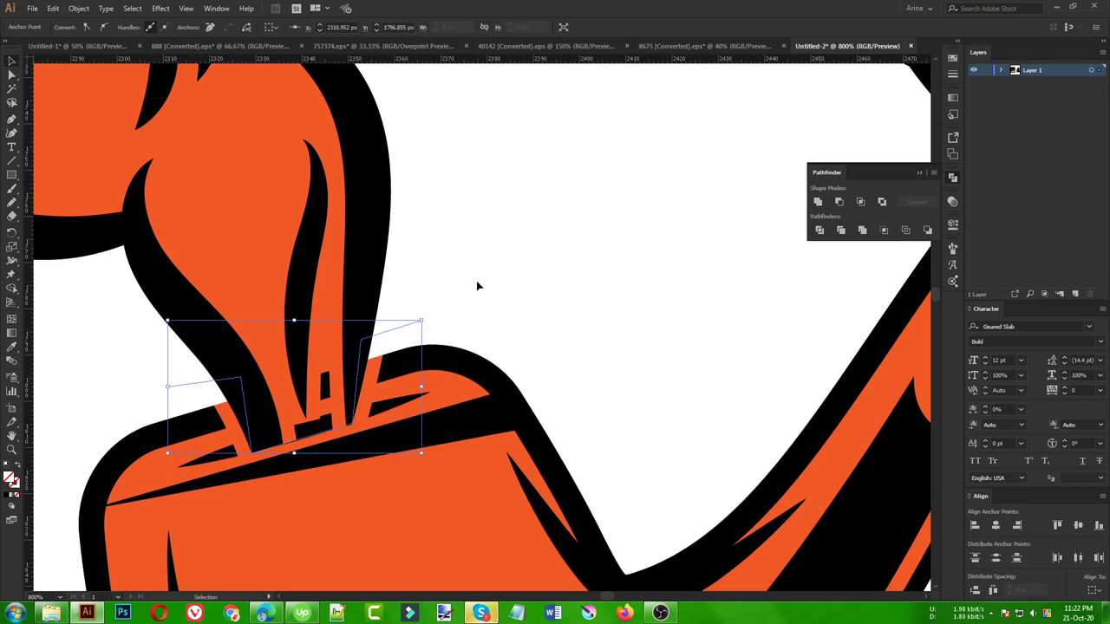
{"action": "left_click", "coordinate": [404, 323]}
Step: Select the cutting path with the orange smoke shape and apply Shape Builder
{"action": "left_click", "coordinate": [391, 331]}
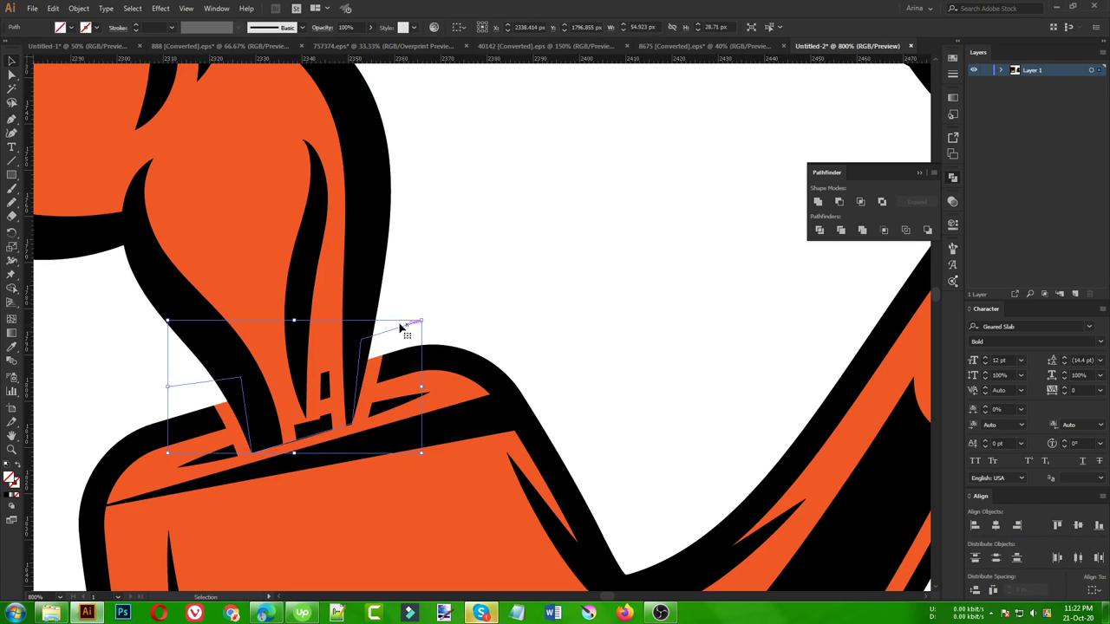
{"action": "key", "text": "ctrl+a"}
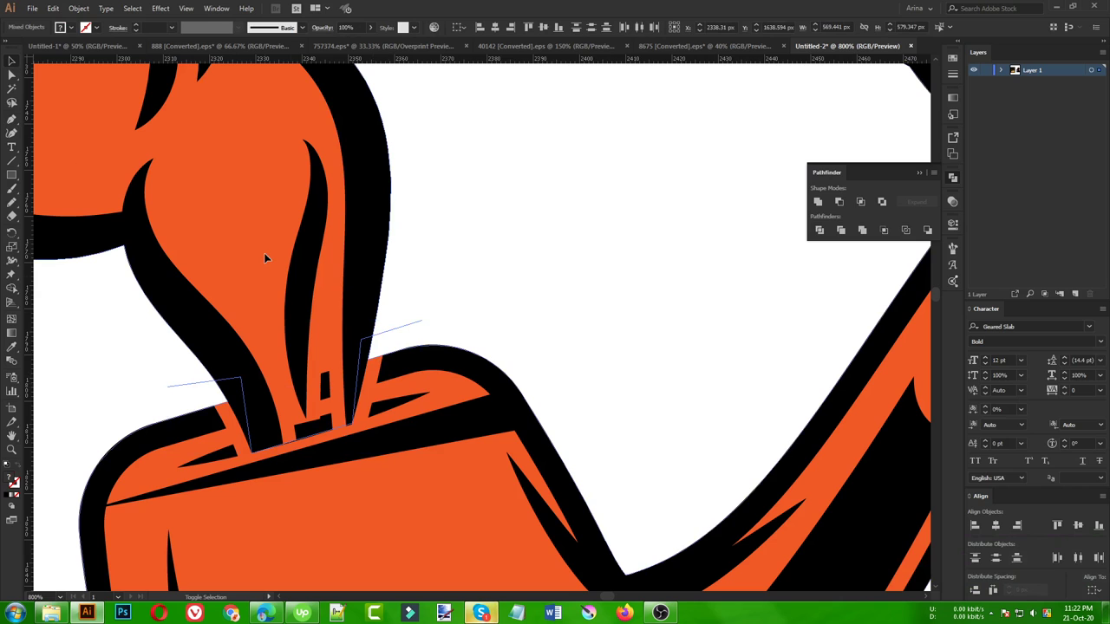
{"action": "left_click", "coordinate": [237, 235]}
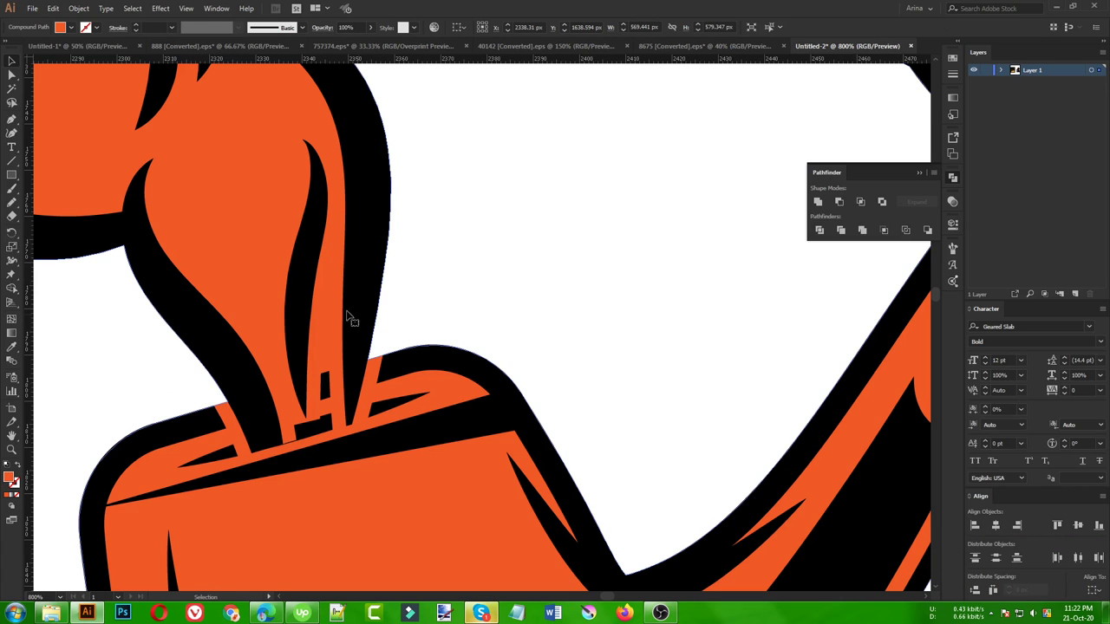
{"action": "left_click", "coordinate": [408, 326], "text": "shift"}
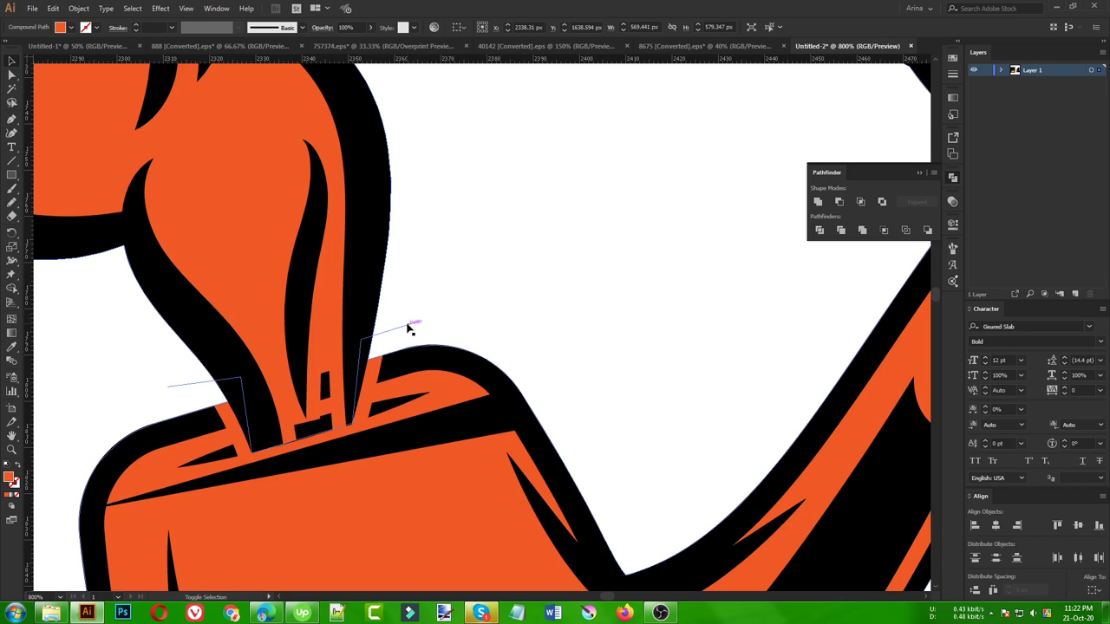
{"action": "key", "text": "shift+m"}
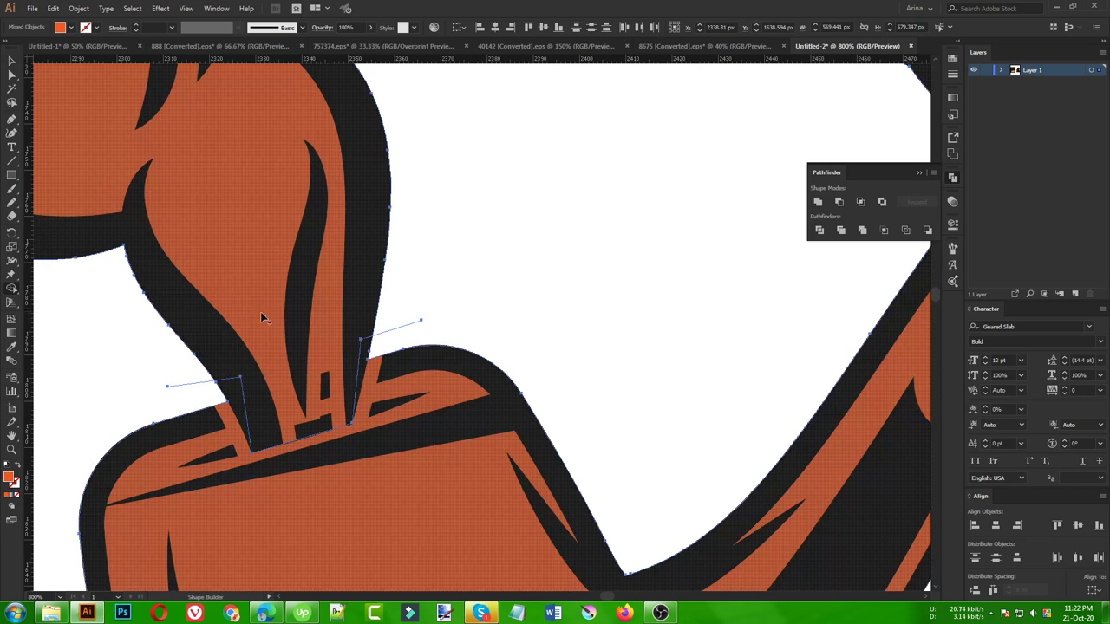
{"action": "key", "text": "v"}
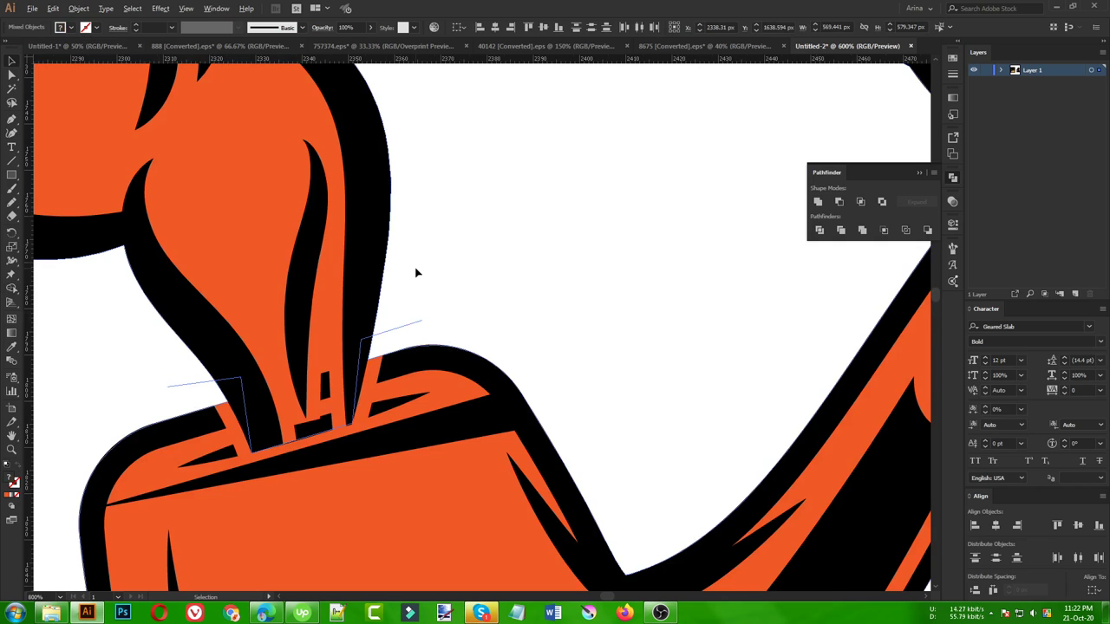
{"action": "scroll", "coordinate": [424, 277], "scroll_direction": "down", "scroll_amount": 1, "text": "alt"}
{"action": "left_click", "coordinate": [452, 288]}
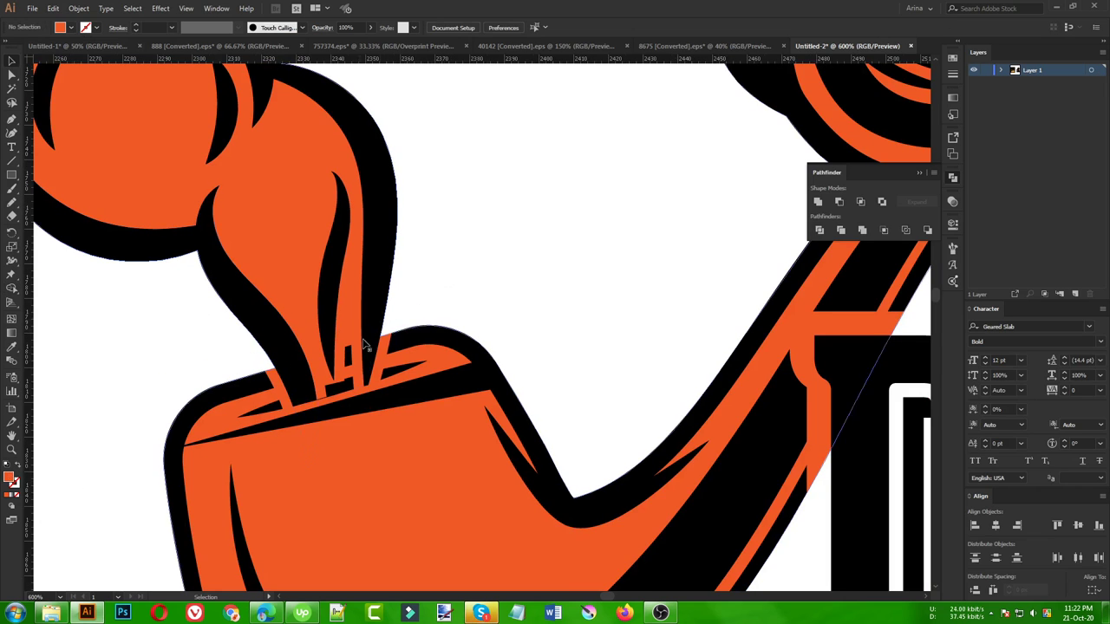
Step: Trace a closed path around the smoke stem at the bowl rim and apply Shape Builder
{"action": "left_click", "coordinate": [409, 314]}
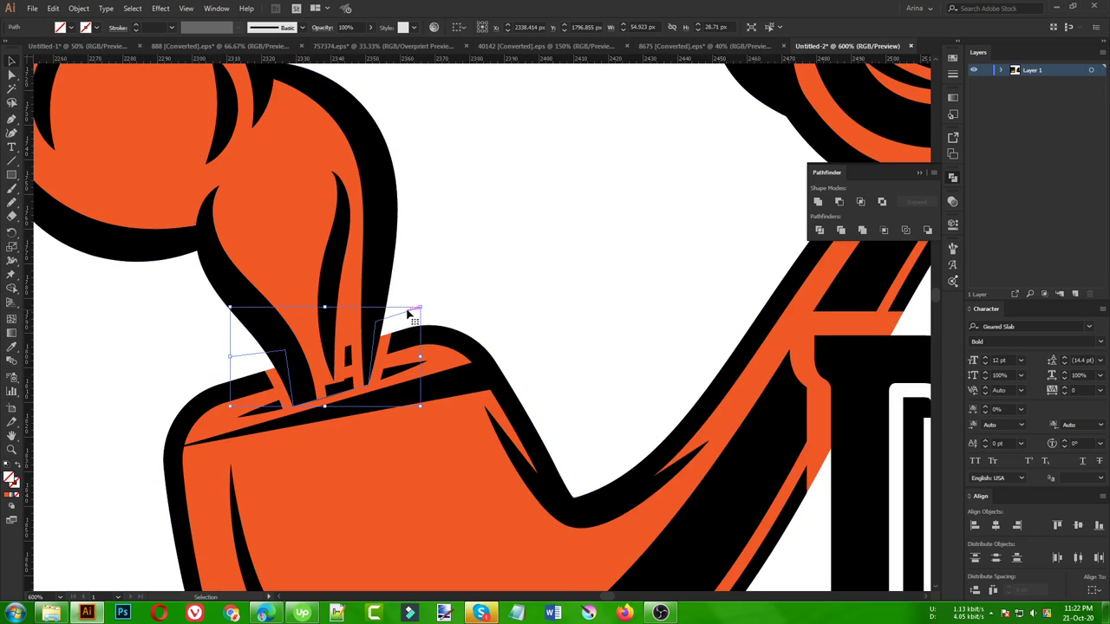
{"action": "key", "text": "ctrl+shift+a"}
{"action": "left_click", "coordinate": [12, 118]}
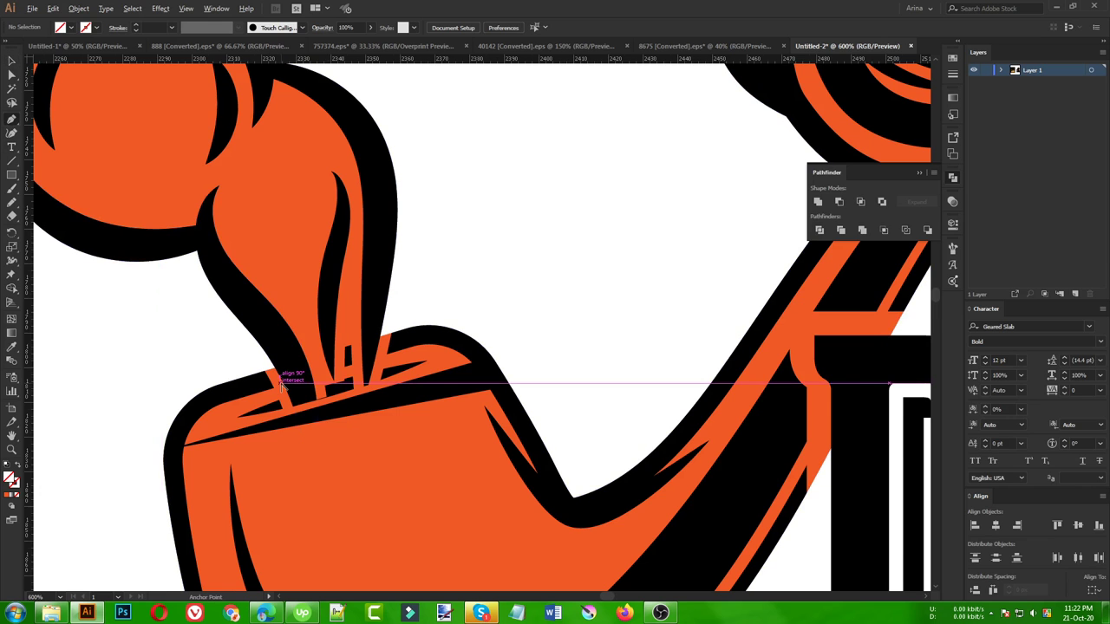
{"action": "scroll", "coordinate": [282, 385], "scroll_direction": "up", "scroll_amount": 1}
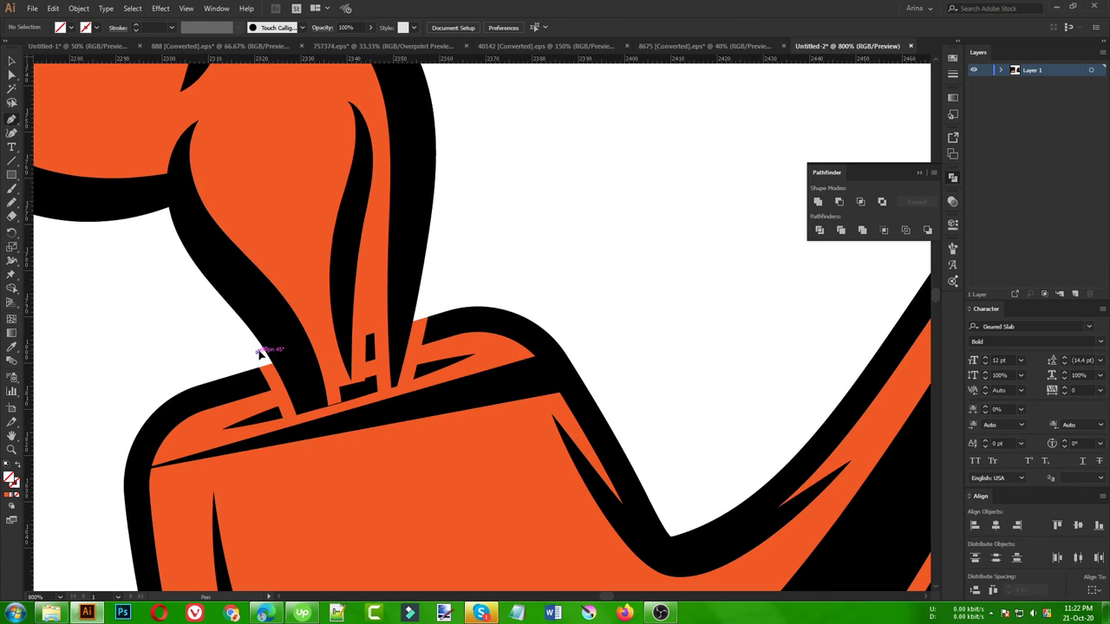
{"action": "left_click", "coordinate": [260, 354]}
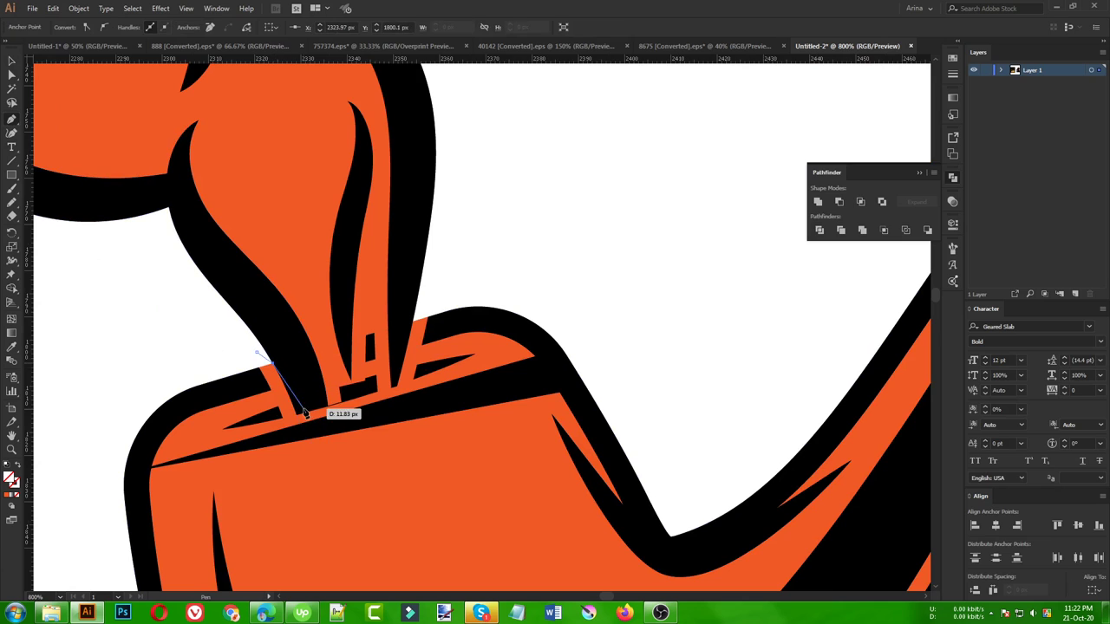
{"action": "left_click", "coordinate": [299, 416]}
{"action": "left_click", "coordinate": [396, 385]}
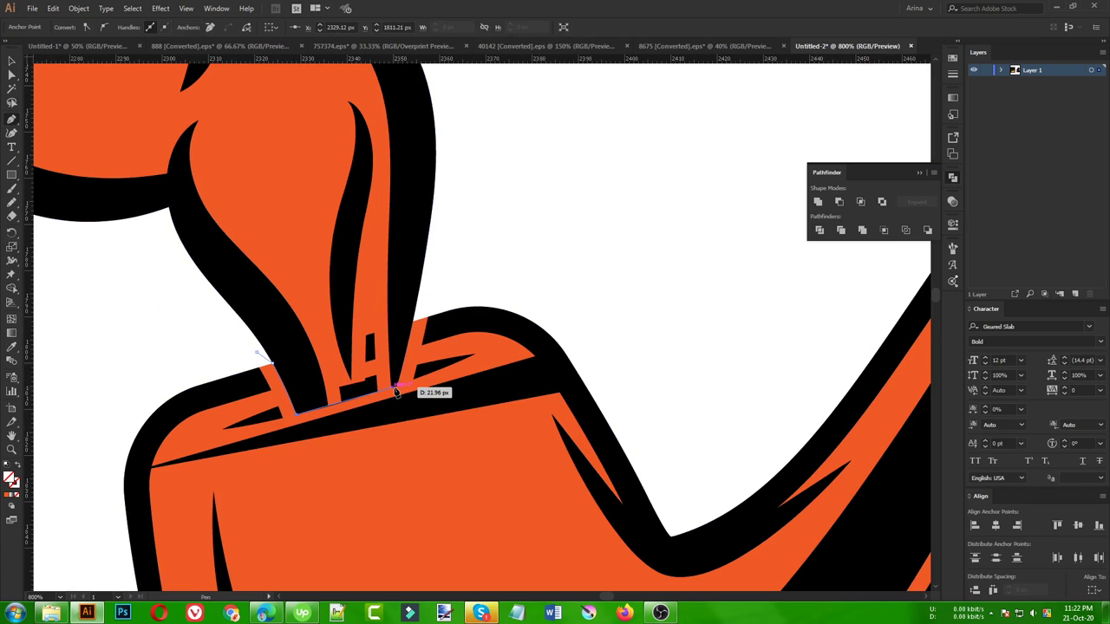
{"action": "left_click", "coordinate": [458, 274]}
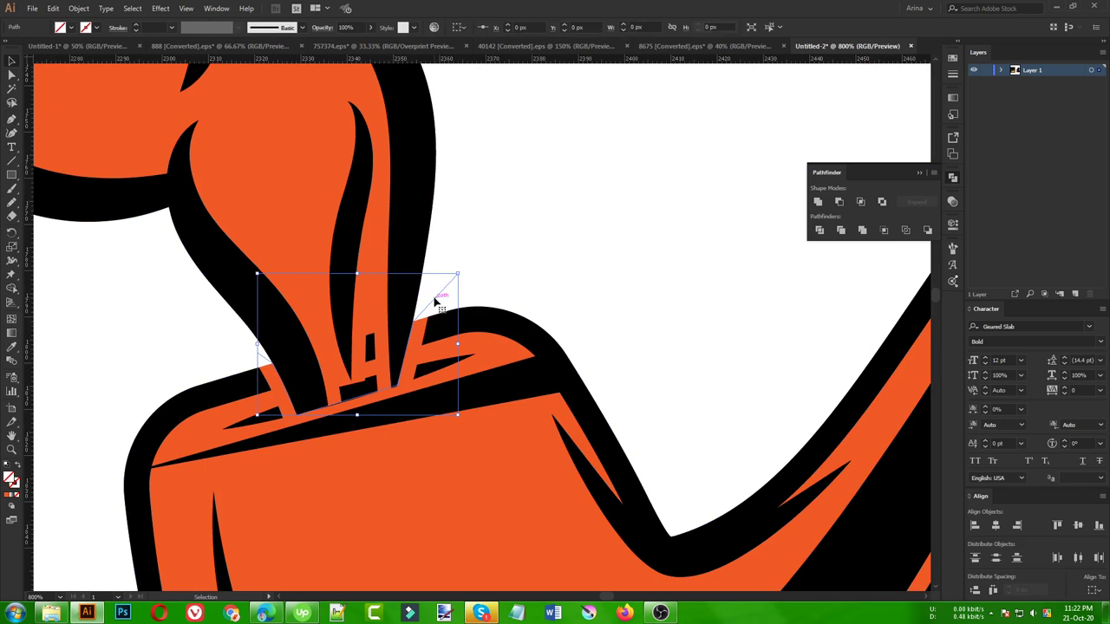
{"action": "left_click", "coordinate": [322, 240]}
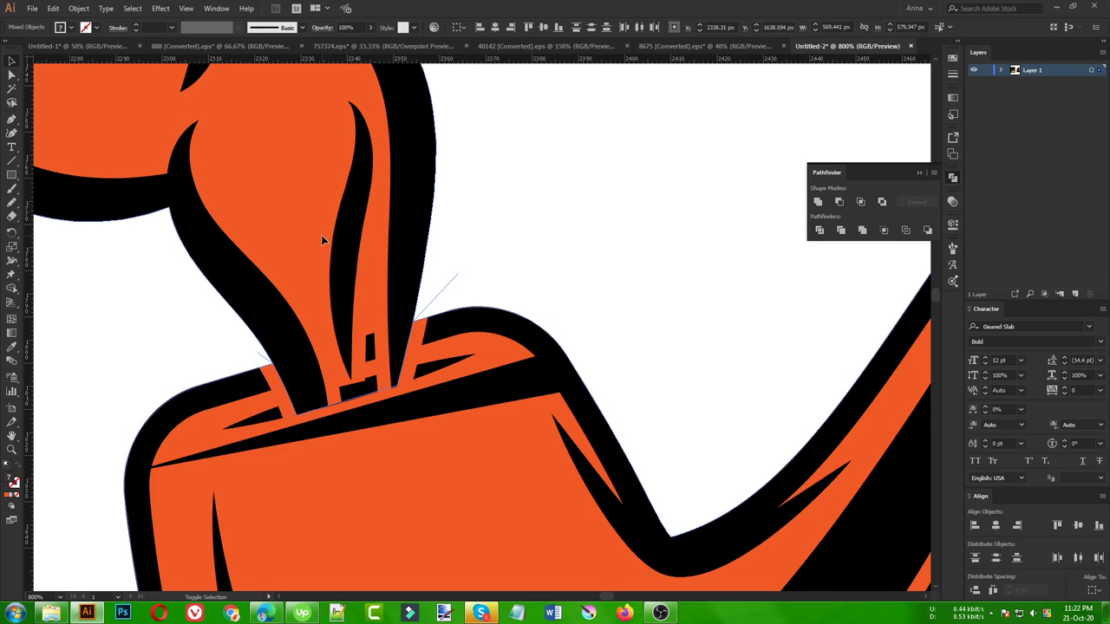
{"action": "key", "text": "shift+m"}
{"action": "key", "text": "ctrl+a"}
{"action": "key", "text": "v"}
{"action": "left_click", "coordinate": [511, 235]}
{"action": "scroll", "coordinate": [413, 299], "scroll_direction": "down", "scroll_amount": 2}
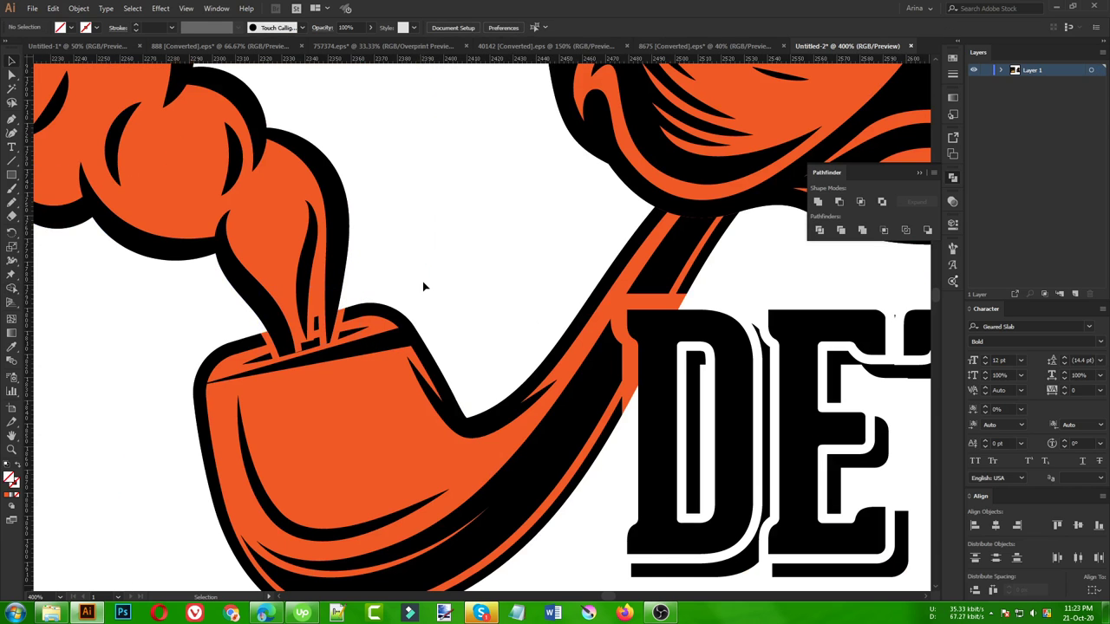
{"action": "scroll", "coordinate": [389, 302], "scroll_direction": "down", "scroll_amount": 1}
{"action": "scroll", "coordinate": [388, 302], "scroll_direction": "down", "scroll_amount": 1}
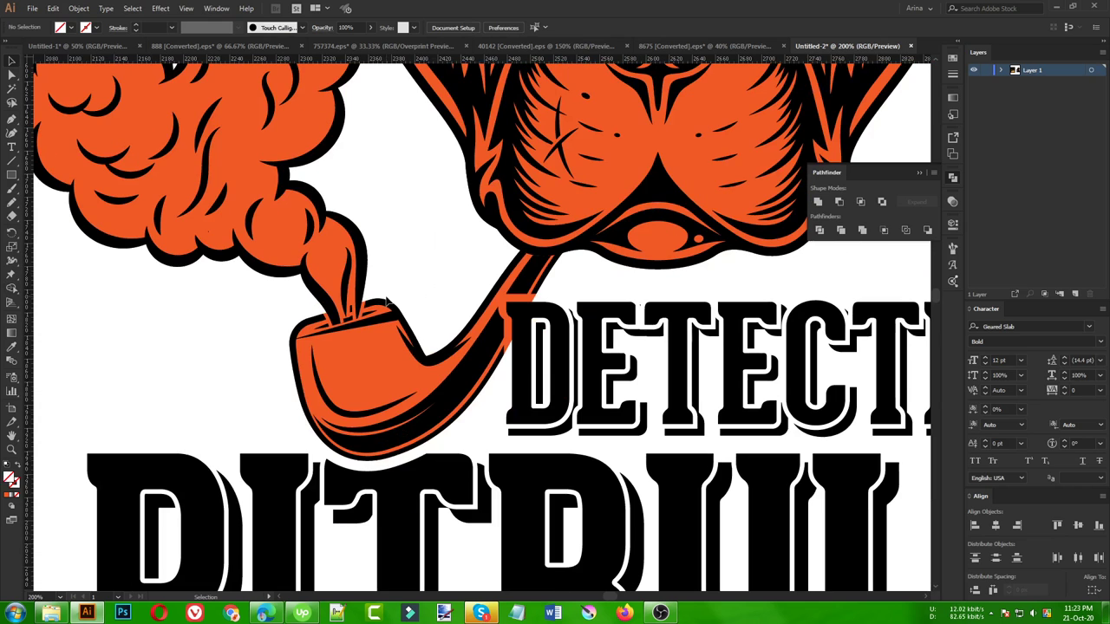
{"action": "scroll", "coordinate": [355, 380], "scroll_direction": "down", "scroll_amount": 1}
{"action": "left_click", "coordinate": [352, 383]}
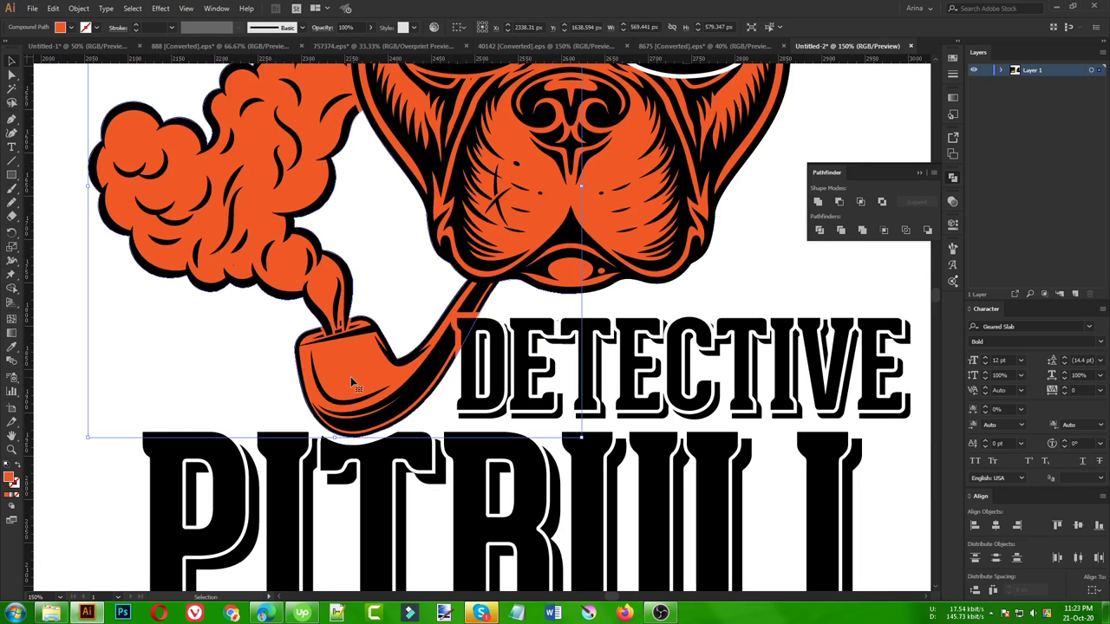
{"action": "scroll", "coordinate": [211, 383], "scroll_direction": "down", "scroll_amount": 1}
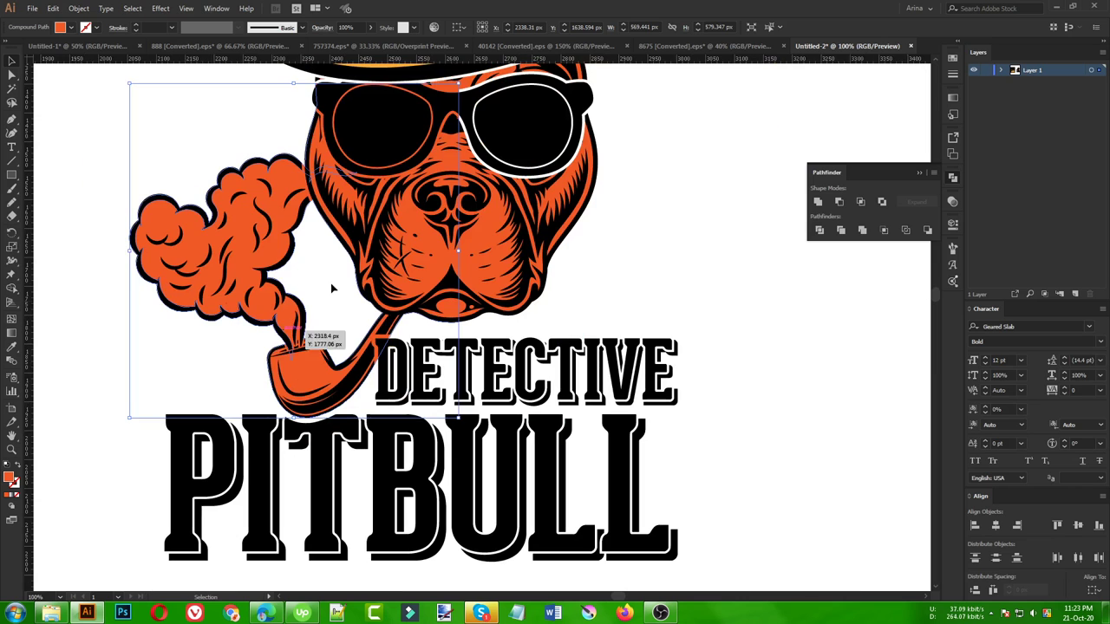
{"action": "left_click", "coordinate": [330, 282]}
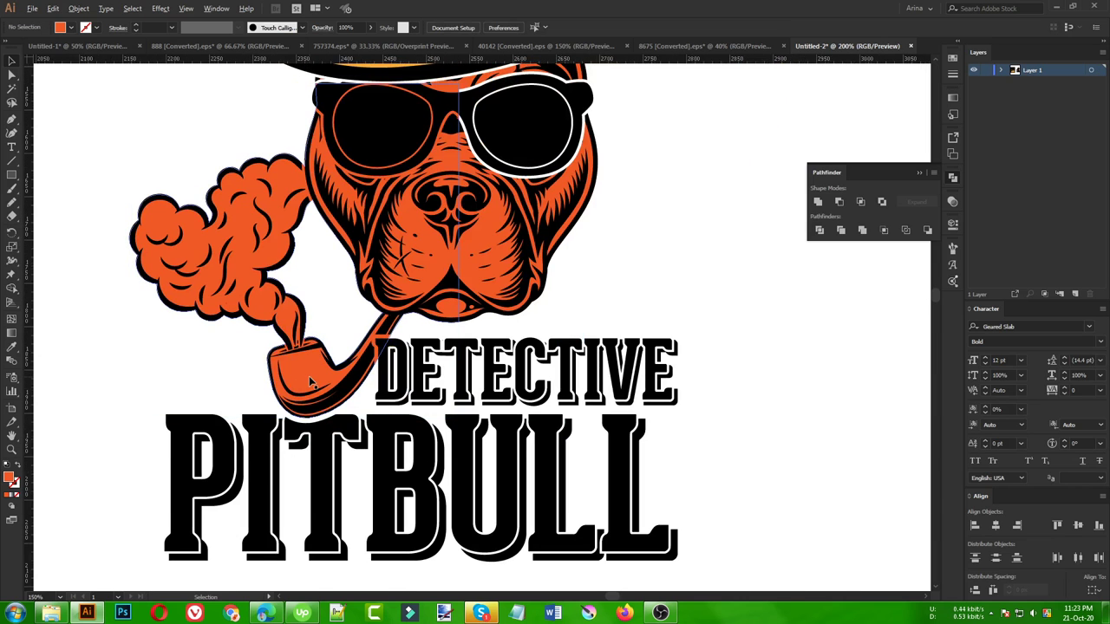
{"action": "scroll", "coordinate": [308, 375], "scroll_direction": "up", "scroll_amount": 3}
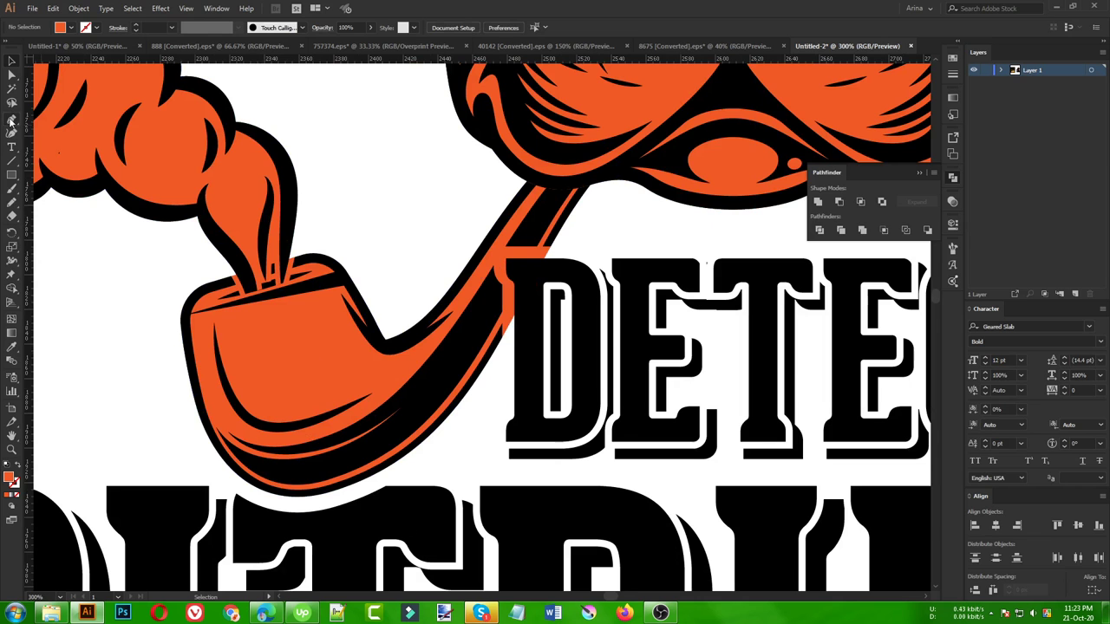
Step: Trace the pipe bowl's top edge and around the stem tip with the Pen tool
{"action": "left_click", "coordinate": [11, 121]}
{"action": "scroll", "coordinate": [208, 305], "scroll_direction": "up", "scroll_amount": 2}
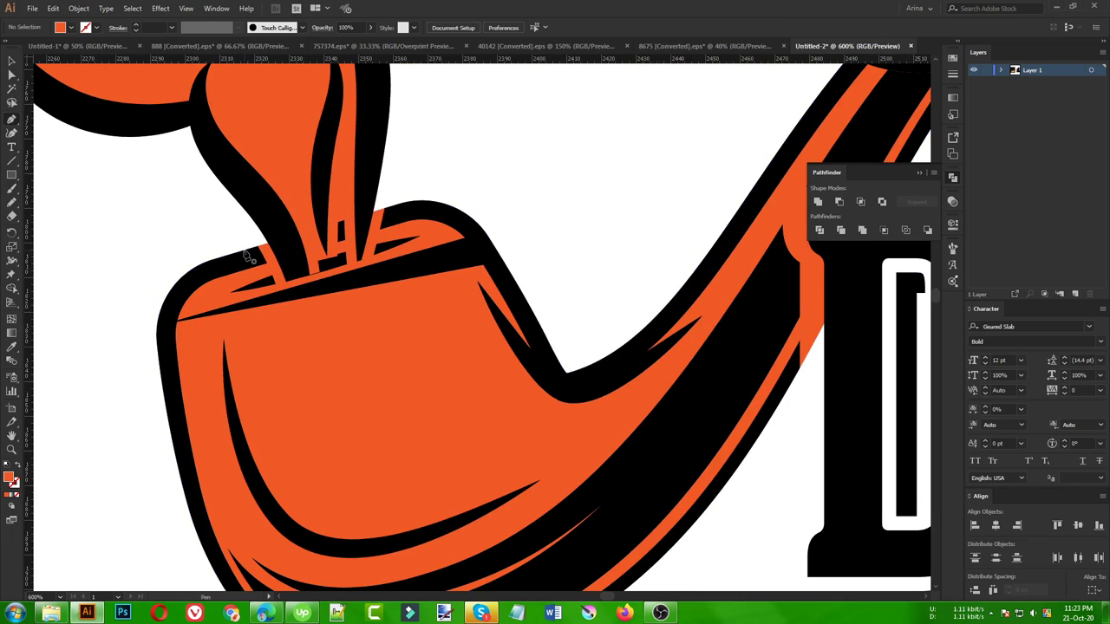
{"action": "left_click", "coordinate": [245, 254]}
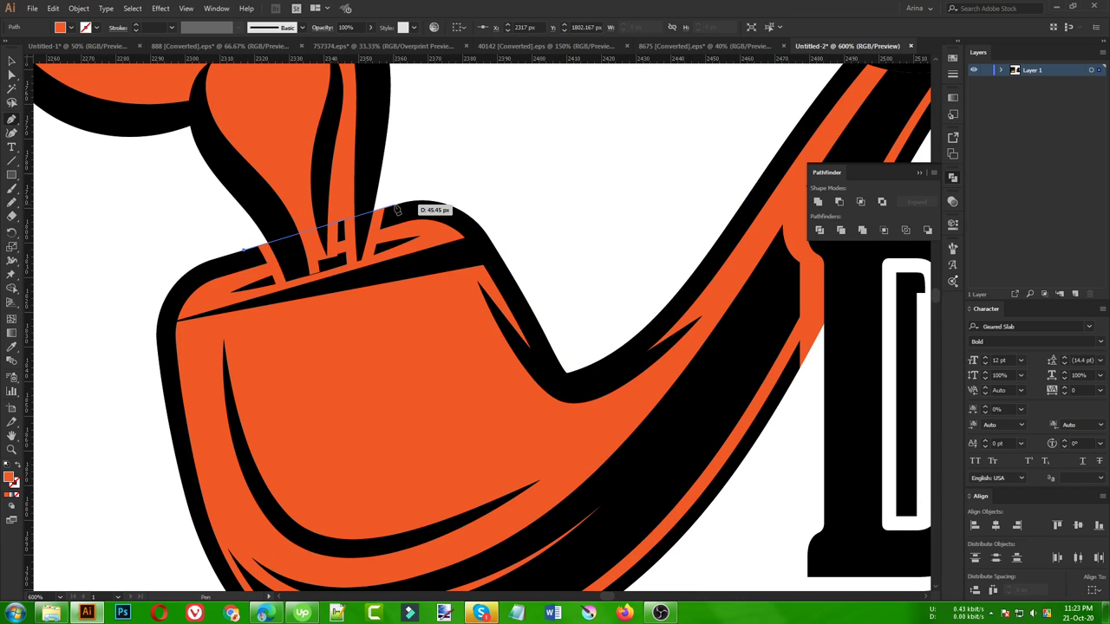
{"action": "left_click", "coordinate": [445, 211]}
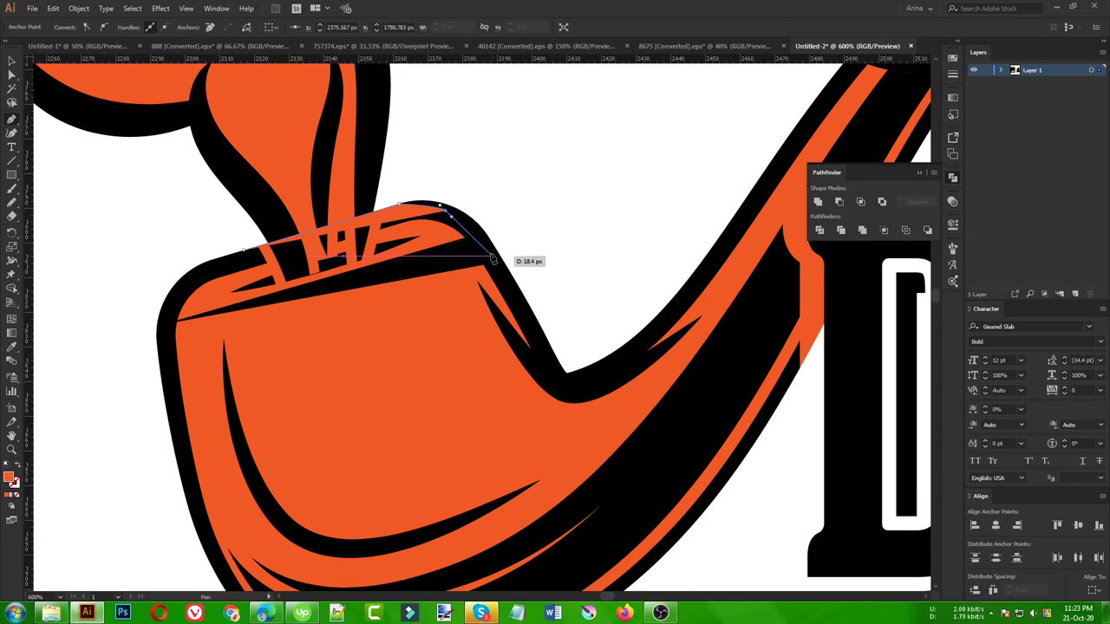
{"action": "left_click_drag", "start_coordinate": [492, 257], "coordinate": [528, 326]}
{"action": "left_click", "coordinate": [531, 333]}
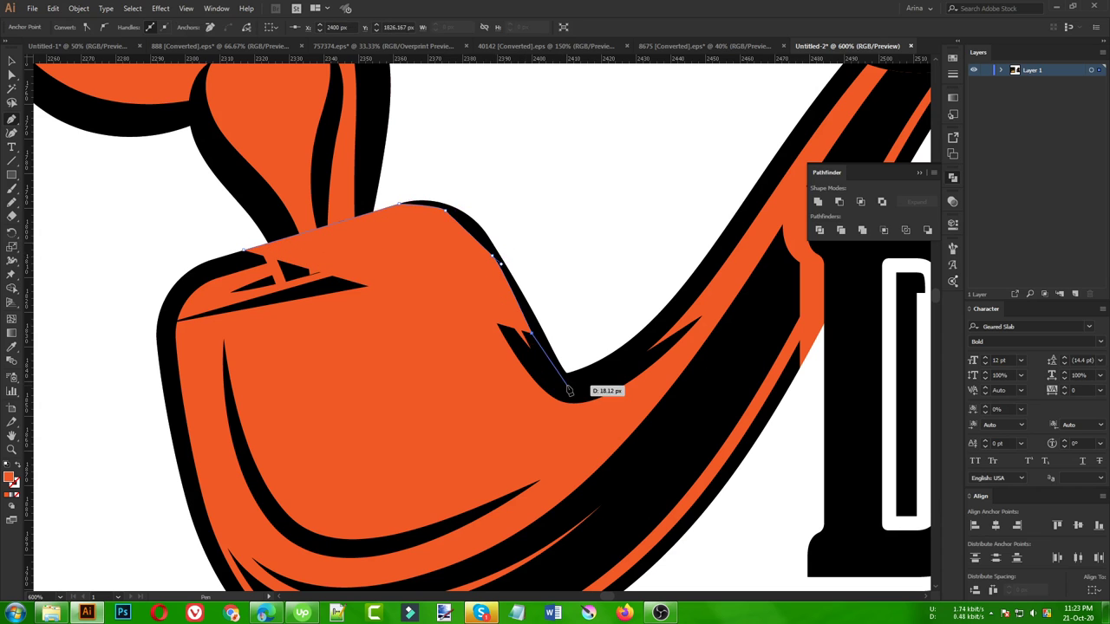
{"action": "left_click", "coordinate": [566, 387]}
{"action": "left_click", "coordinate": [656, 326]}
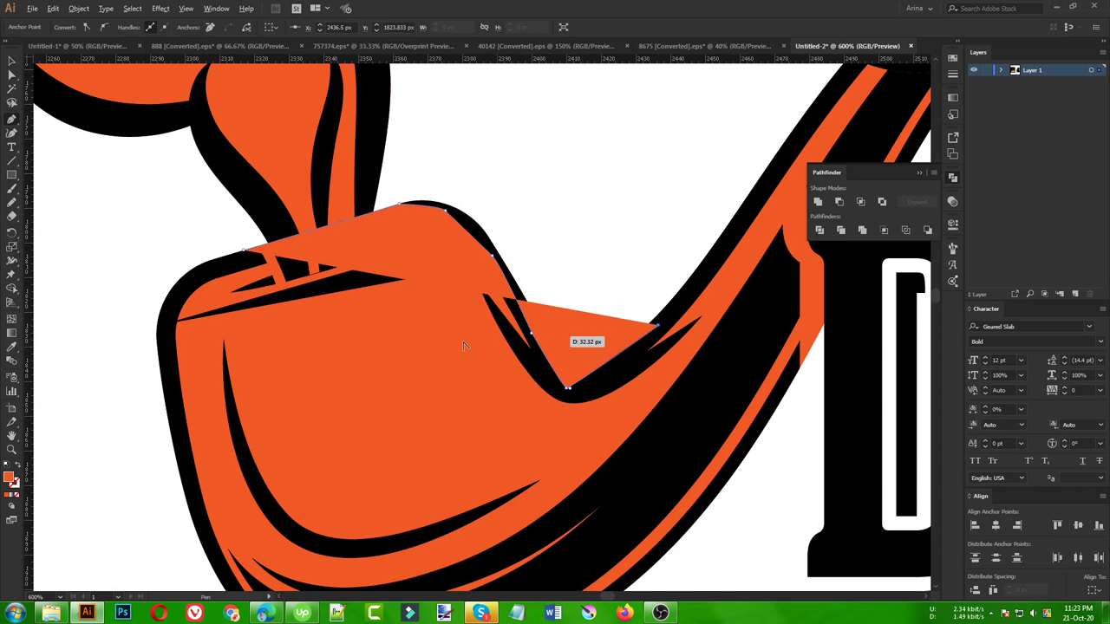
{"action": "scroll", "coordinate": [464, 346], "scroll_direction": "down", "scroll_amount": 2}
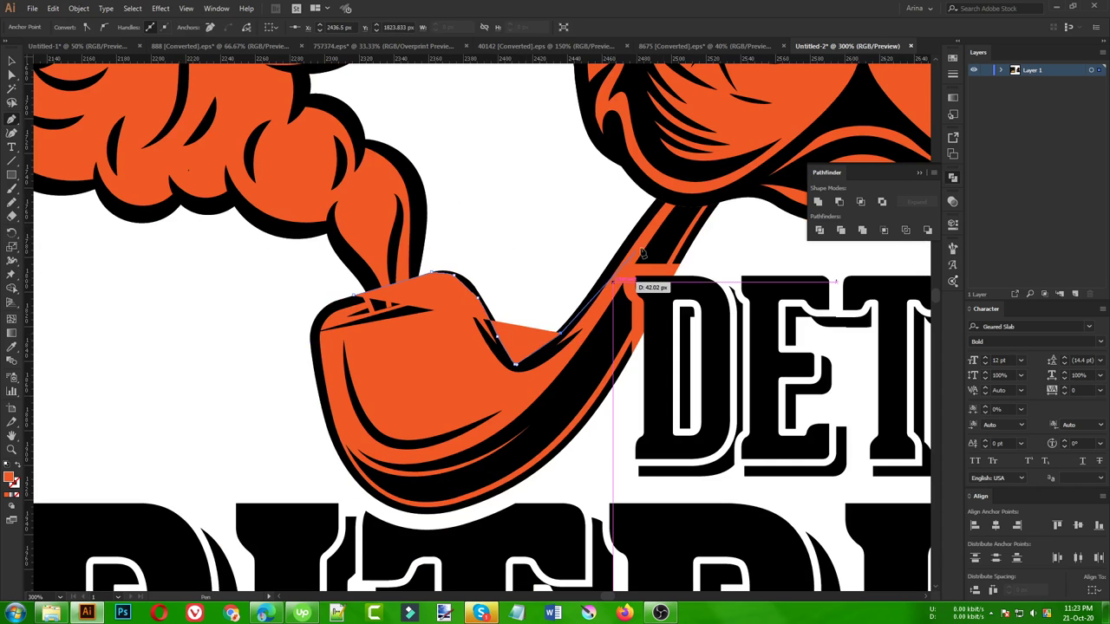
{"action": "left_click", "coordinate": [661, 203]}
{"action": "left_click_drag", "start_coordinate": [716, 199], "coordinate": [698, 244]}
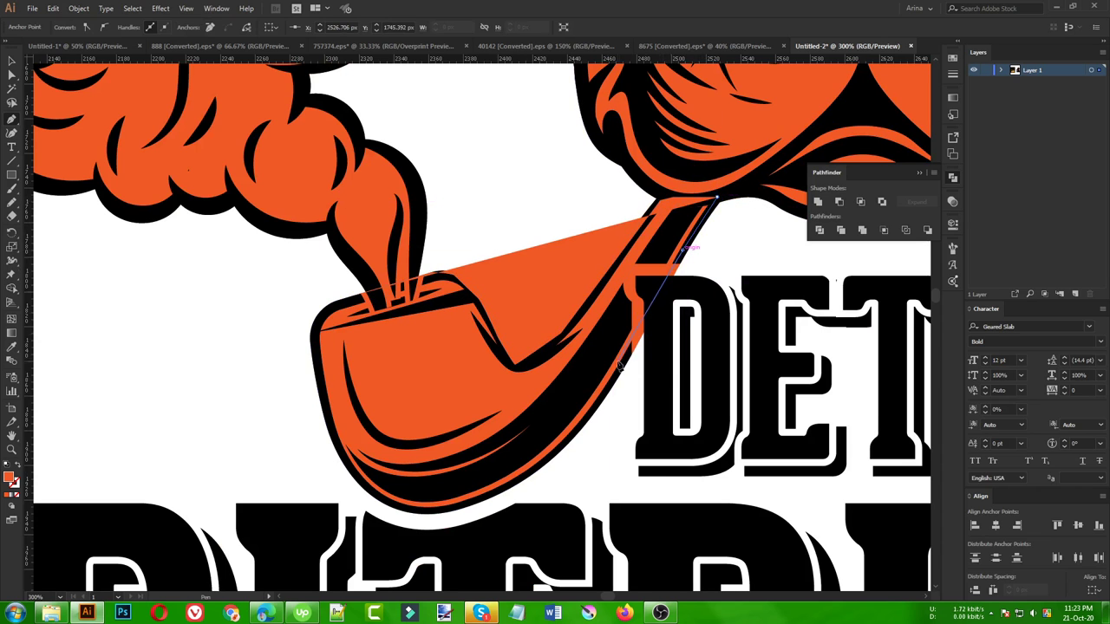
{"action": "left_click_drag", "start_coordinate": [621, 368], "coordinate": [651, 368]}
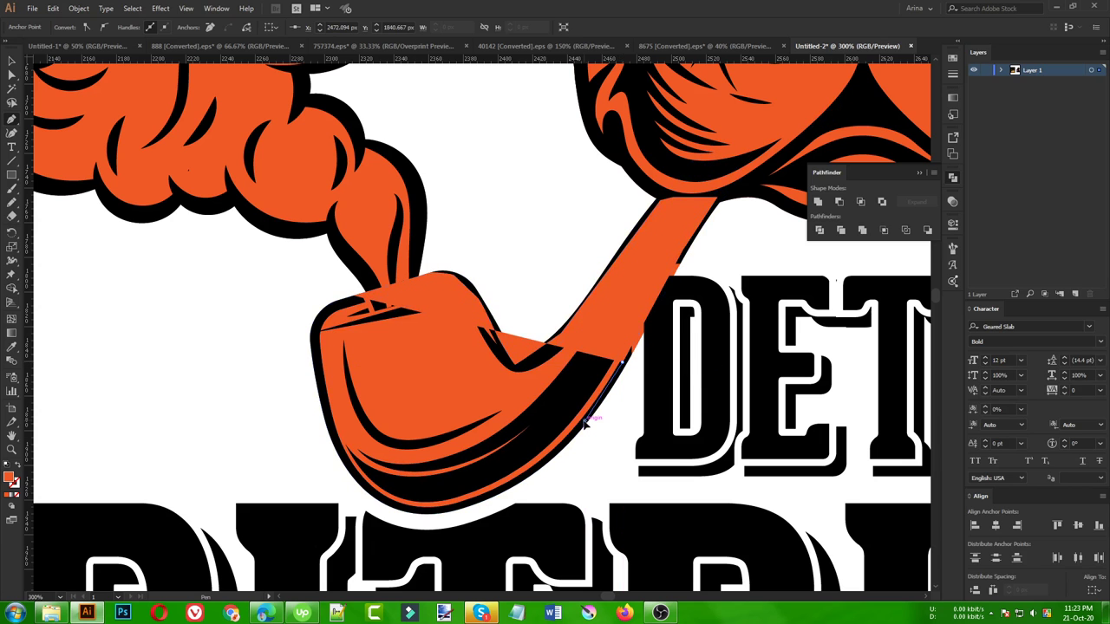
{"action": "left_click_drag", "start_coordinate": [533, 477], "coordinate": [531, 459]}
{"action": "mouse_move", "coordinate": [443, 504]}
{"action": "left_mouse_down"}
{"action": "mouse_move", "coordinate": [371, 492]}
{"action": "mouse_move", "coordinate": [413, 512]}
{"action": "left_mouse_up"}
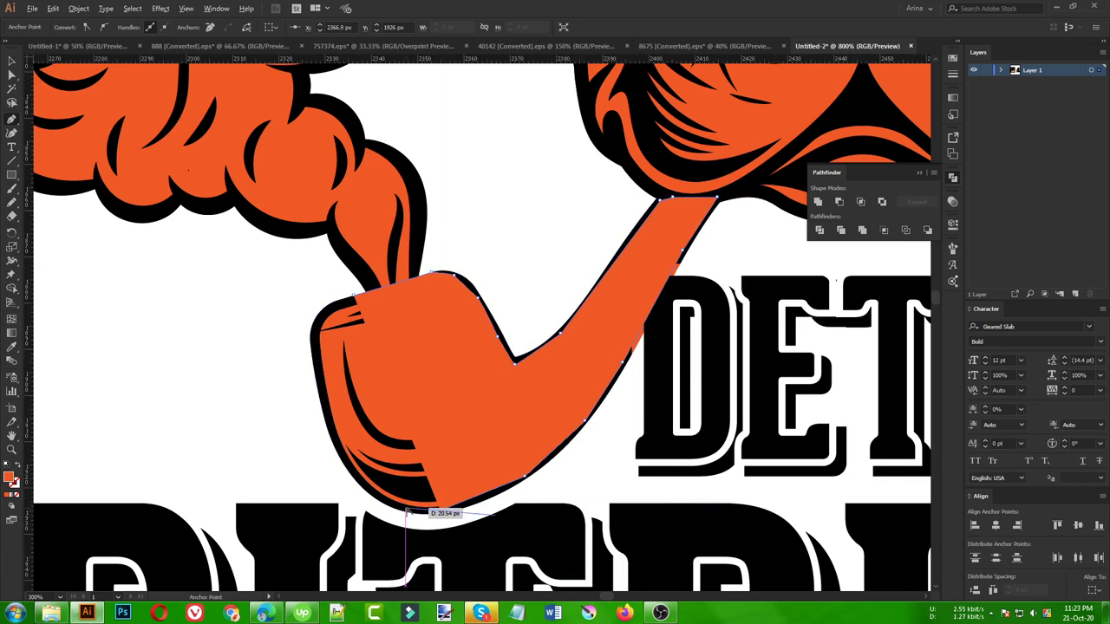
Step: Continue the outline along the bowl's bottom and left side, closing the pipe shape
{"action": "scroll", "coordinate": [413, 512], "scroll_direction": "up", "scroll_amount": 3}
{"action": "left_click", "coordinate": [407, 510]}
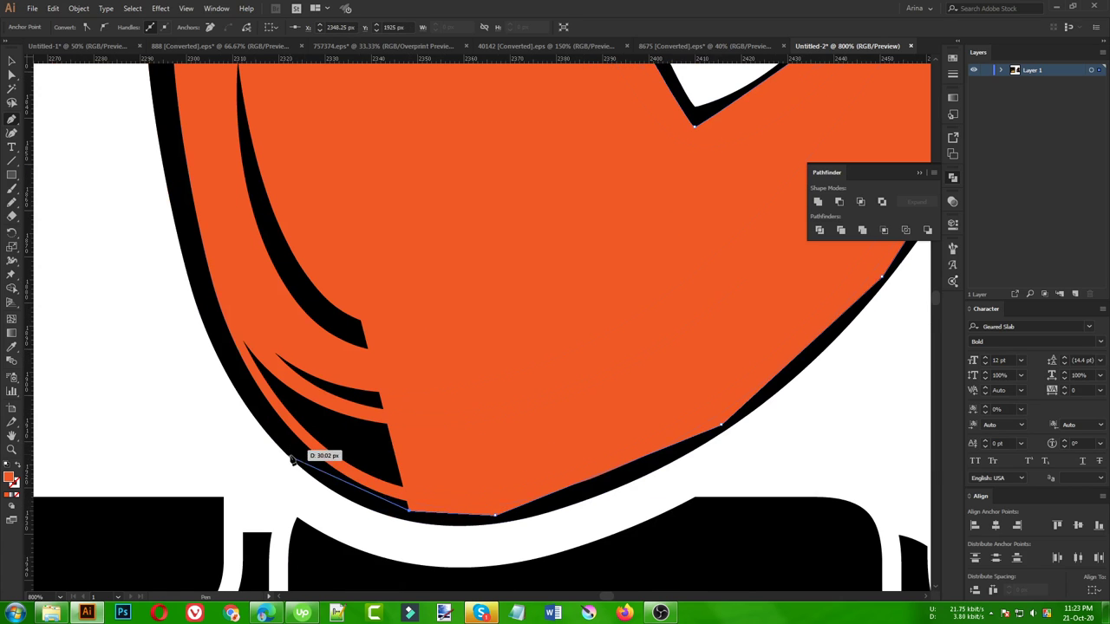
{"action": "left_click", "coordinate": [310, 471]}
{"action": "left_click", "coordinate": [225, 354]}
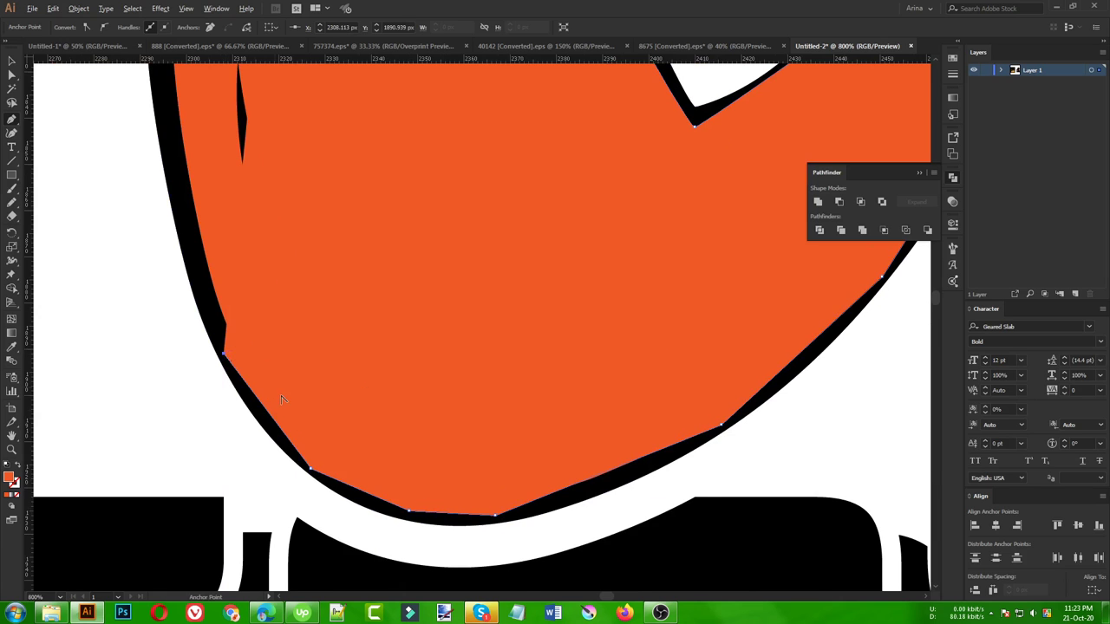
{"action": "key", "text": "ctrl+minus"}
{"action": "scroll", "coordinate": [242, 347], "scroll_direction": "up", "scroll_amount": 3}
{"action": "left_click", "coordinate": [202, 305]}
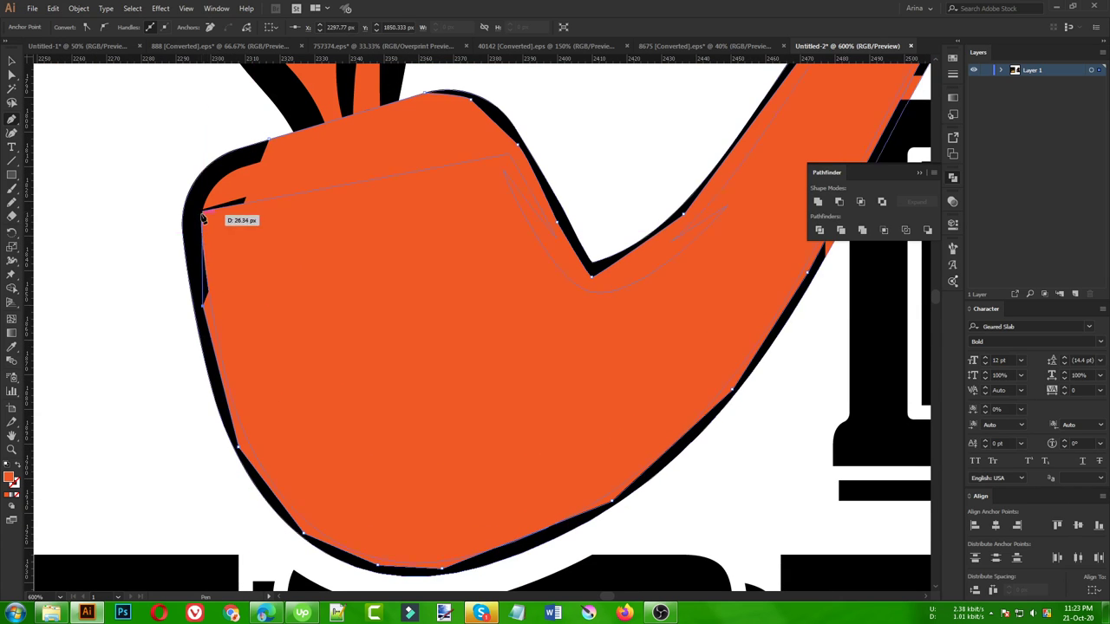
{"action": "left_click", "coordinate": [192, 204]}
{"action": "left_click", "coordinate": [217, 171]}
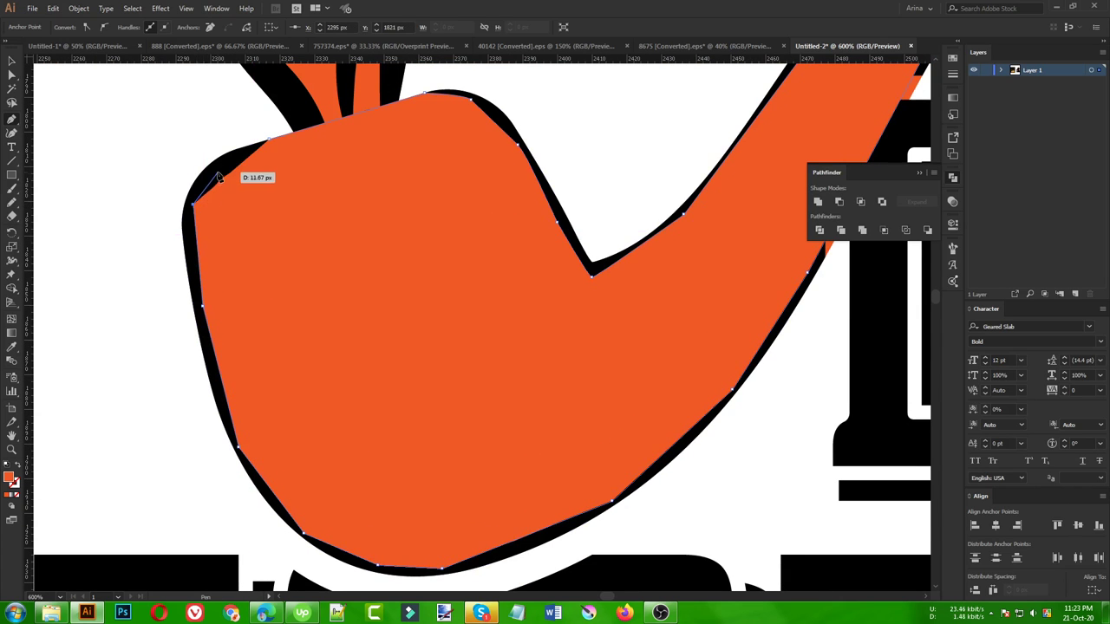
{"action": "left_click", "coordinate": [265, 142]}
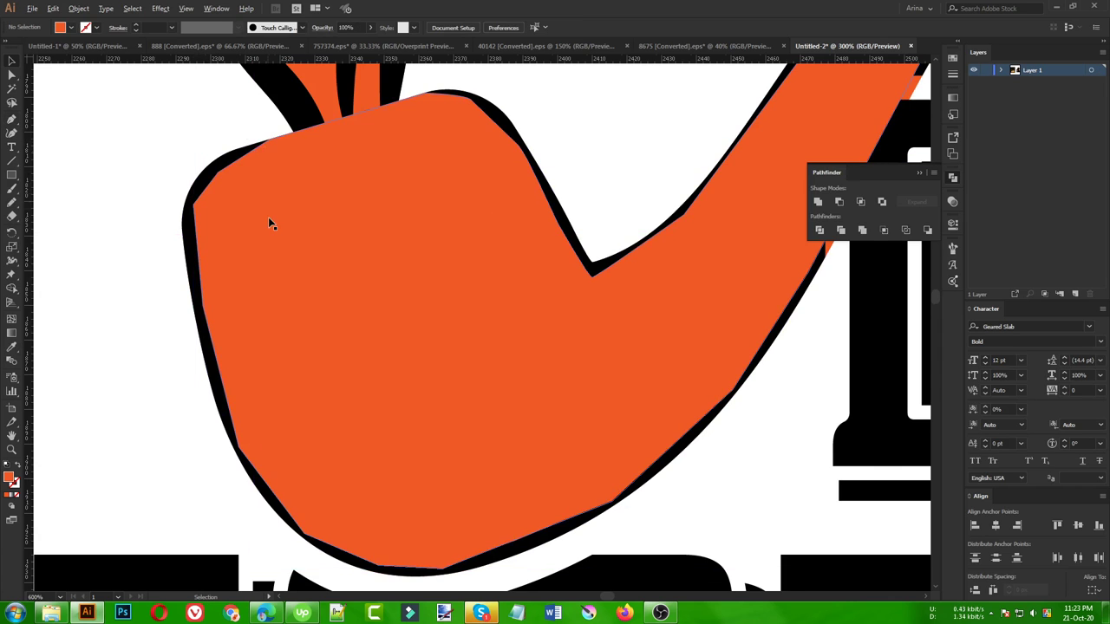
{"action": "scroll", "coordinate": [270, 223], "scroll_direction": "down", "scroll_amount": 2}
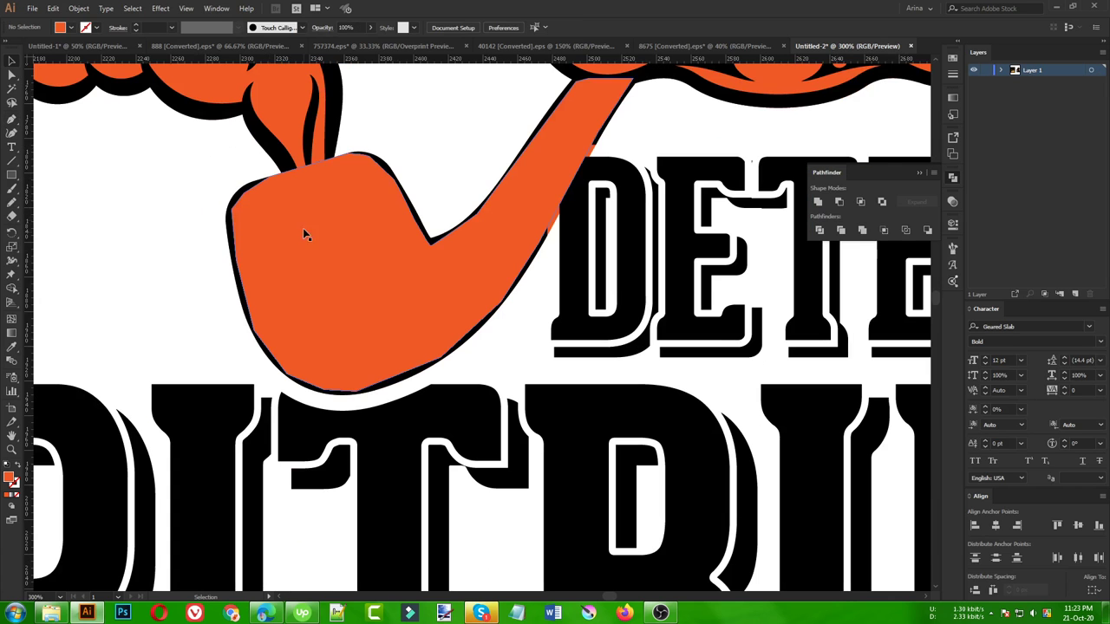
Step: Fill the traced pipe shape with tan, keeping it behind the pipe line art
{"action": "left_click", "coordinate": [70, 28]}
{"action": "left_click", "coordinate": [77, 64]}
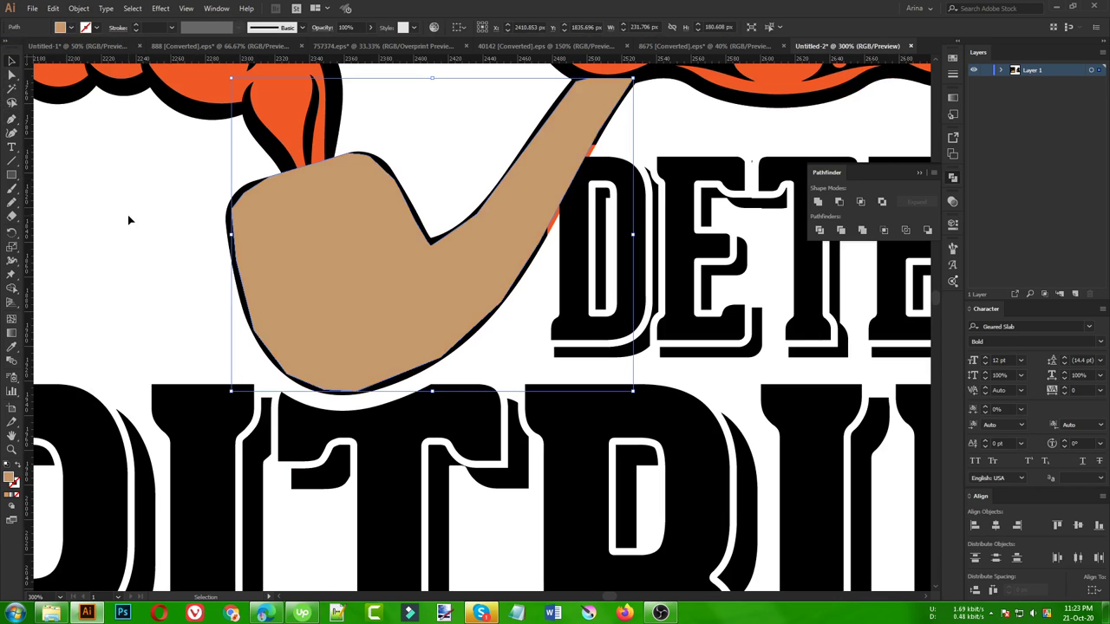
{"action": "key", "text": "ctrl+shift+a"}
{"action": "key", "text": "ctrl+z"}
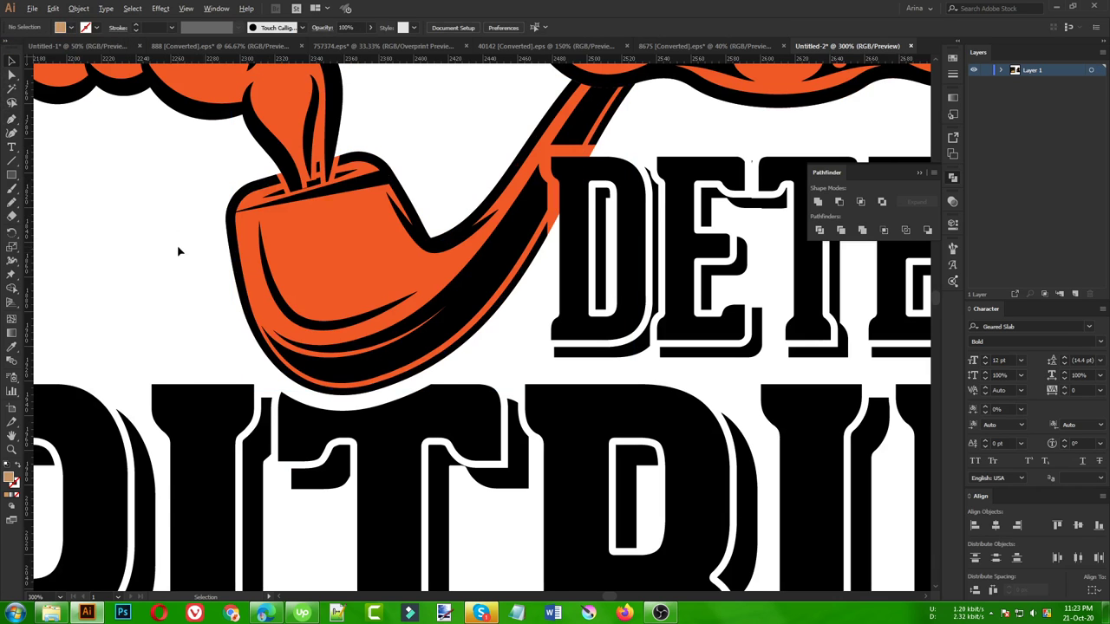
{"action": "scroll", "coordinate": [207, 254], "scroll_direction": "down", "scroll_amount": 1}
{"action": "scroll", "coordinate": [207, 254], "scroll_direction": "down", "scroll_amount": 1}
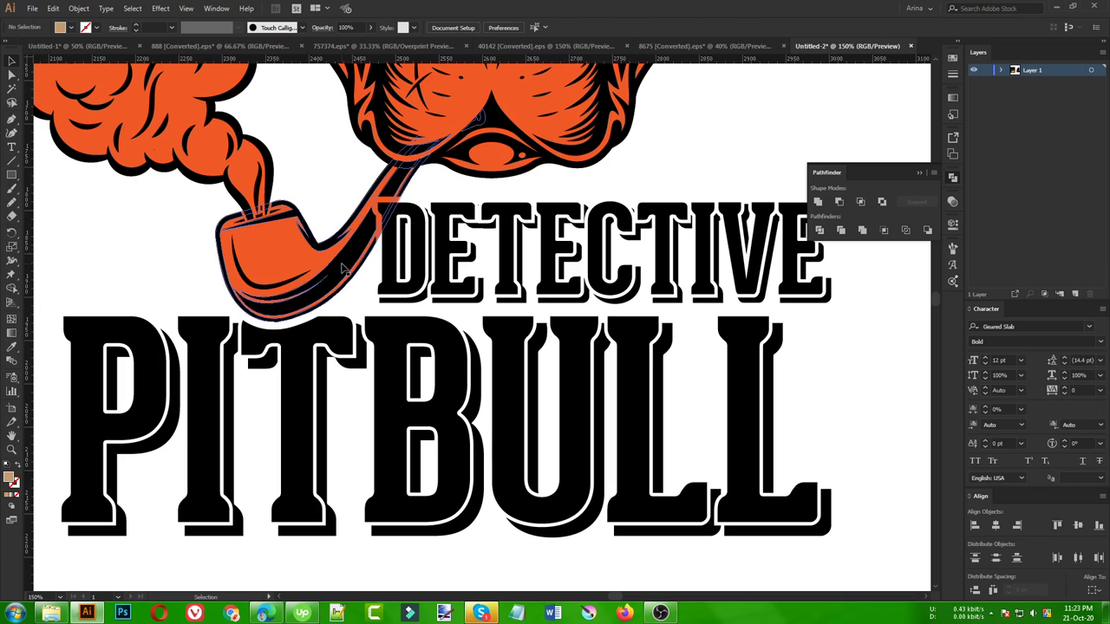
Step: Leave the pipe group's isolation mode to show the full-colour artwork
{"action": "left_click", "coordinate": [343, 266]}
{"action": "double_click", "coordinate": [347, 265]}
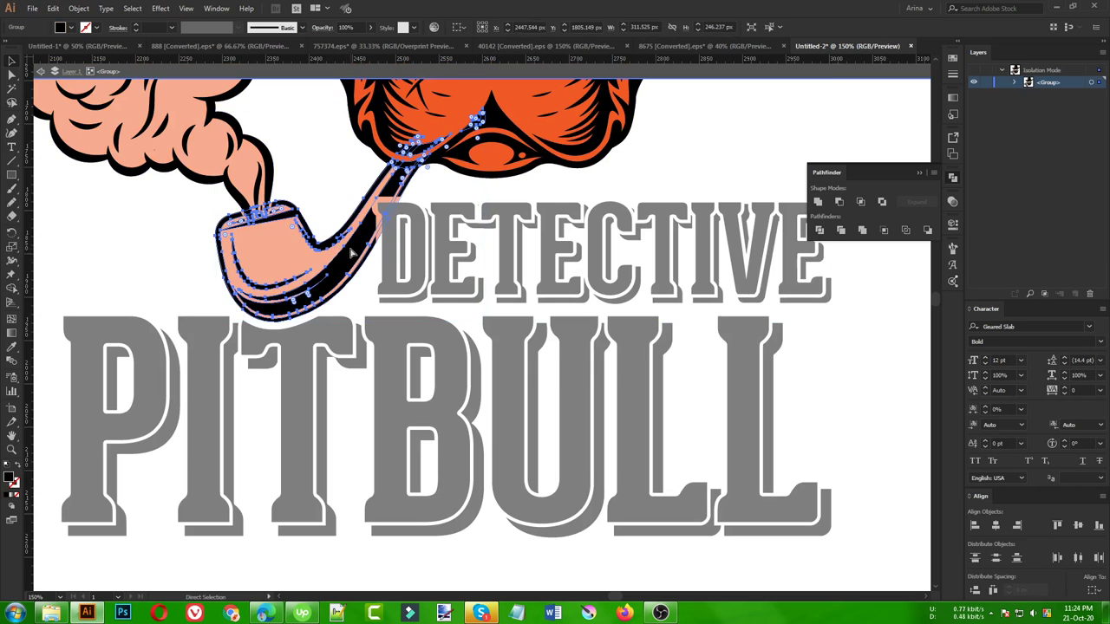
{"action": "key", "text": "ctrl+shift+z"}
{"action": "key", "text": "Escape"}
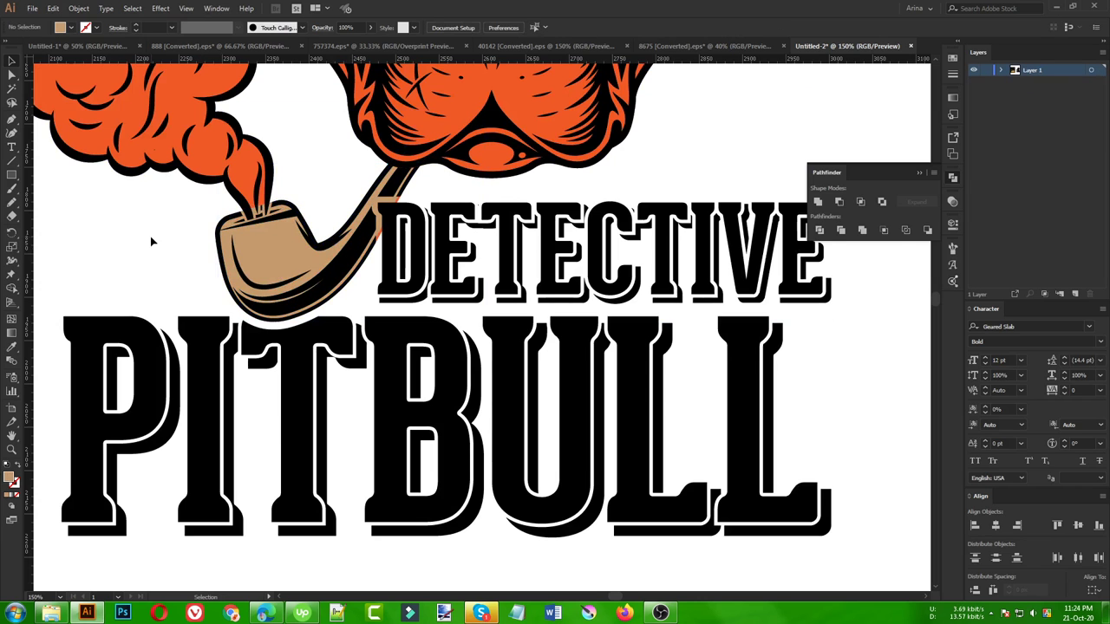
{"action": "left_click", "coordinate": [150, 236]}
{"action": "scroll", "coordinate": [347, 252], "scroll_direction": "down", "scroll_amount": 1}
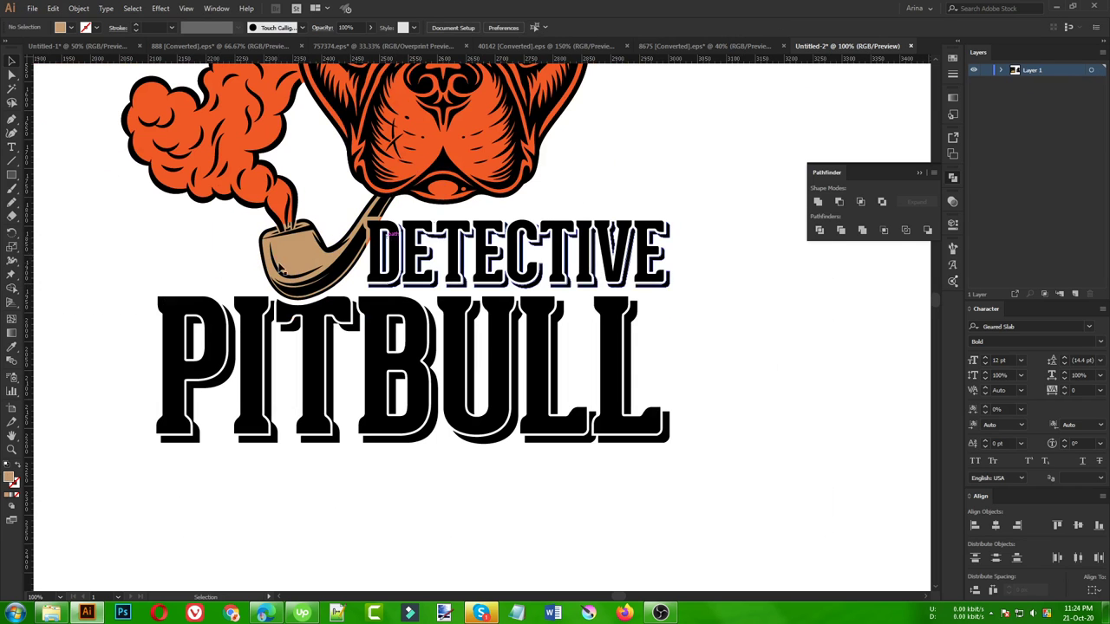
{"action": "scroll", "coordinate": [338, 224], "scroll_direction": "up", "scroll_amount": 1}
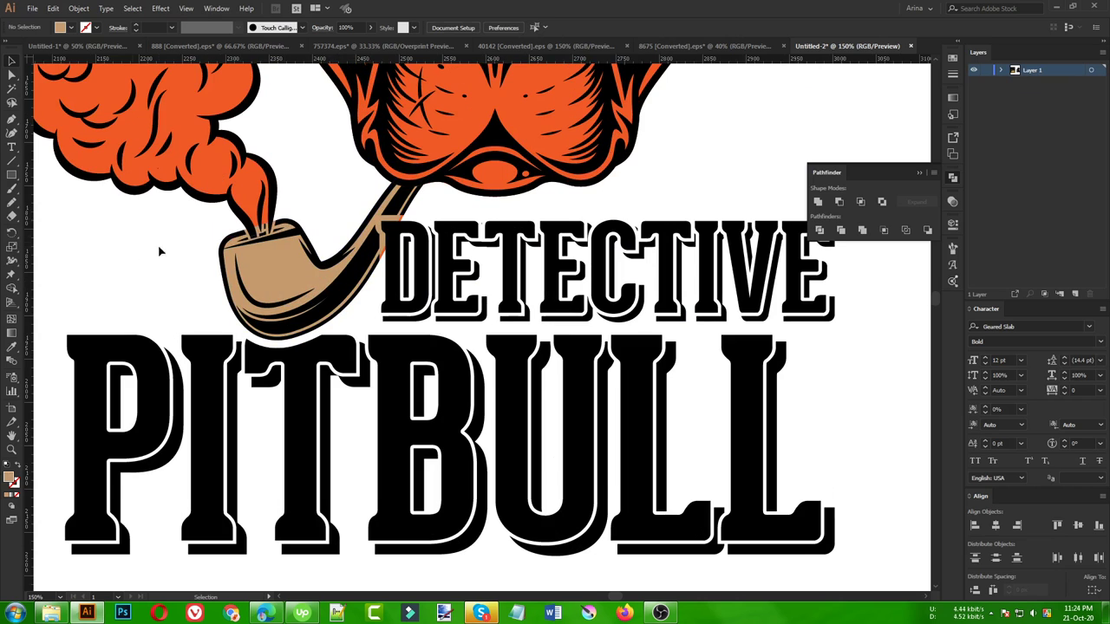
Step: Inspect the isolated pipe group's opacity mask, then exit back to the full artwork
{"action": "scroll", "coordinate": [438, 245], "scroll_direction": "up", "scroll_amount": 1}
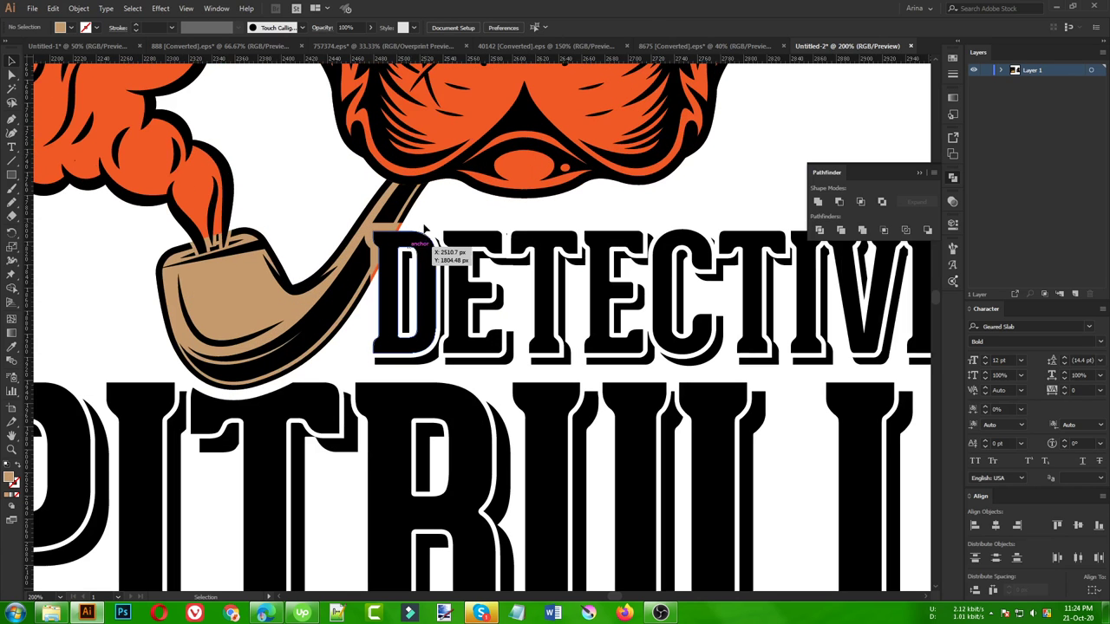
{"action": "double_click", "coordinate": [394, 215]}
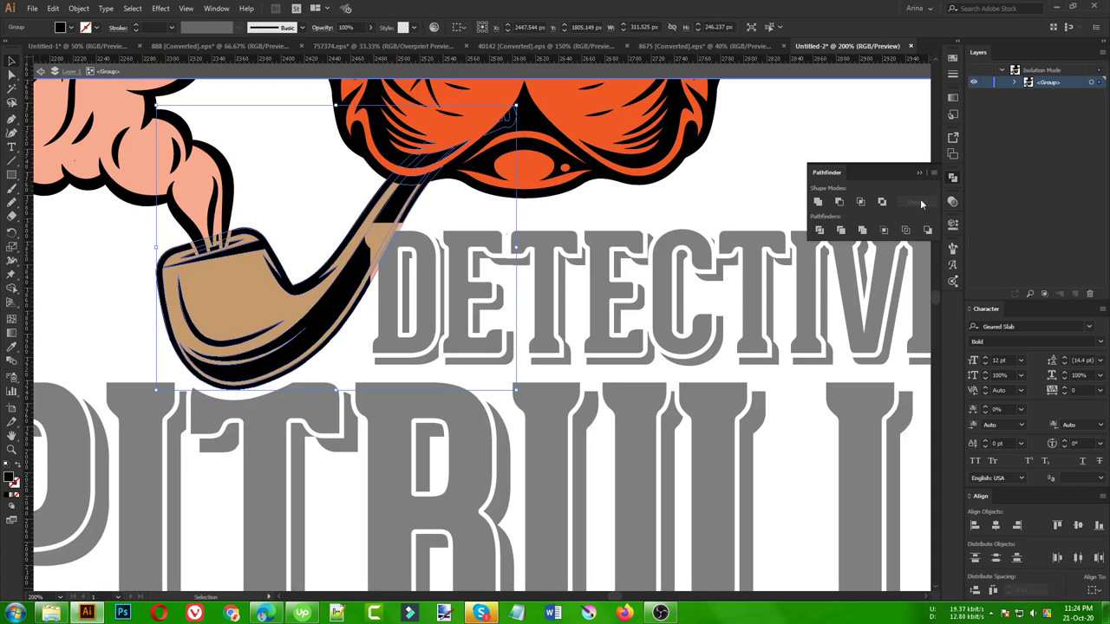
{"action": "left_click", "coordinate": [952, 201]}
{"action": "left_click", "coordinate": [872, 243]}
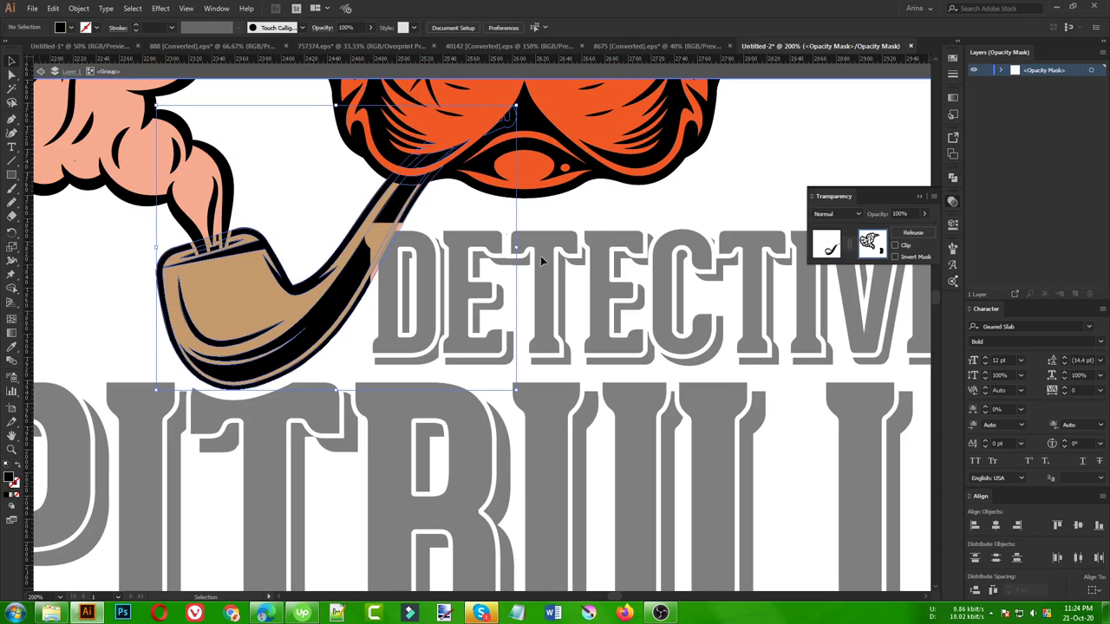
{"action": "left_click", "coordinate": [411, 241]}
{"action": "key", "text": "a"}
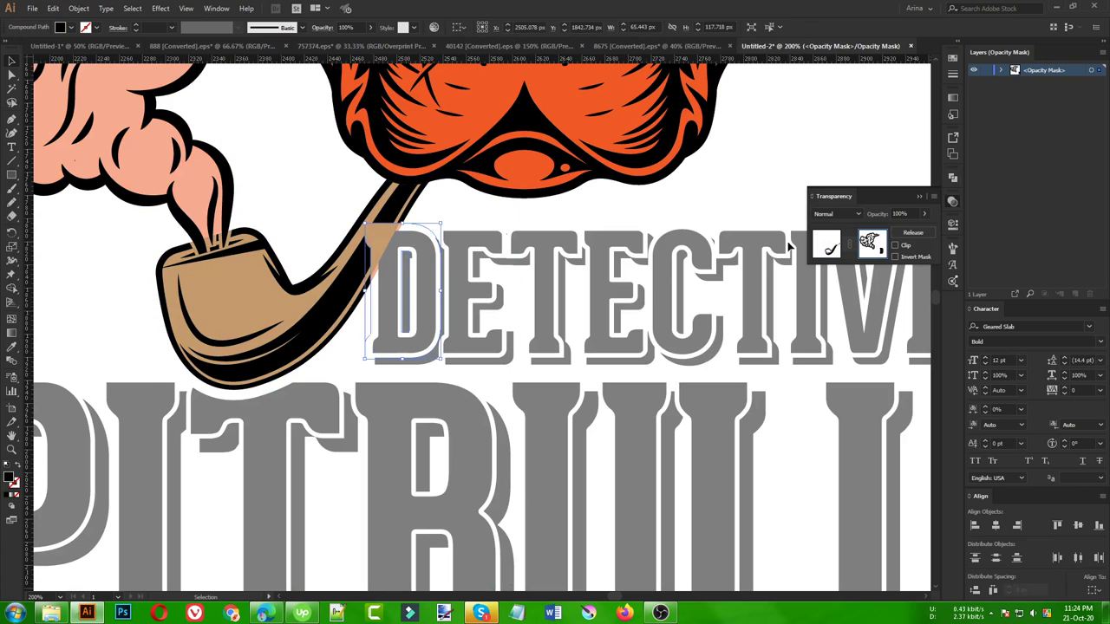
{"action": "left_click", "coordinate": [826, 246]}
{"action": "double_click", "coordinate": [466, 224]}
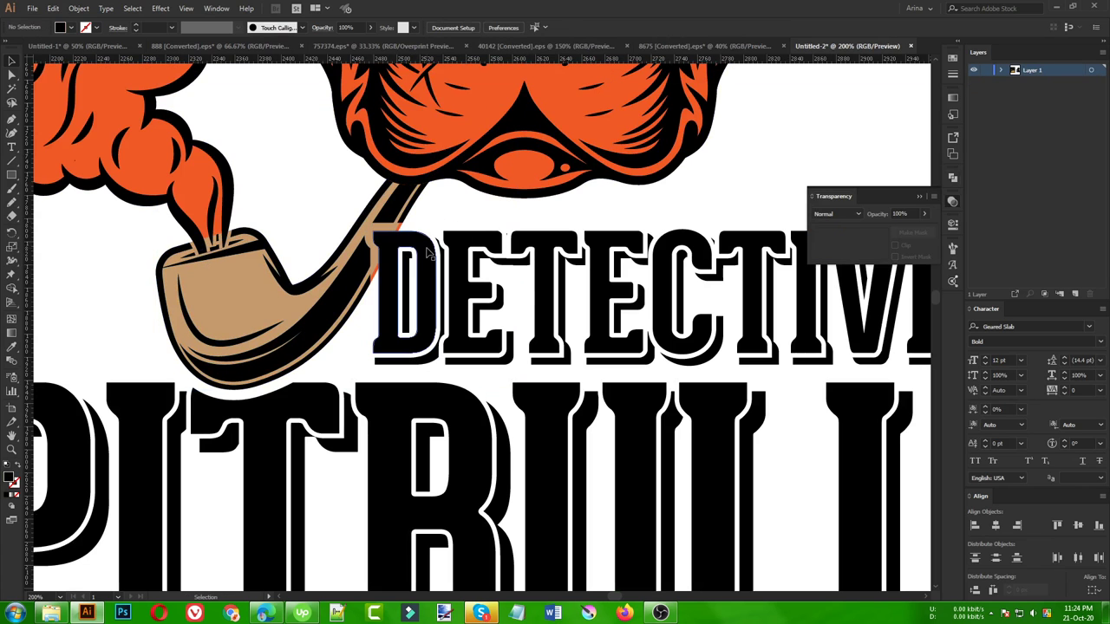
{"action": "left_click", "coordinate": [397, 212]}
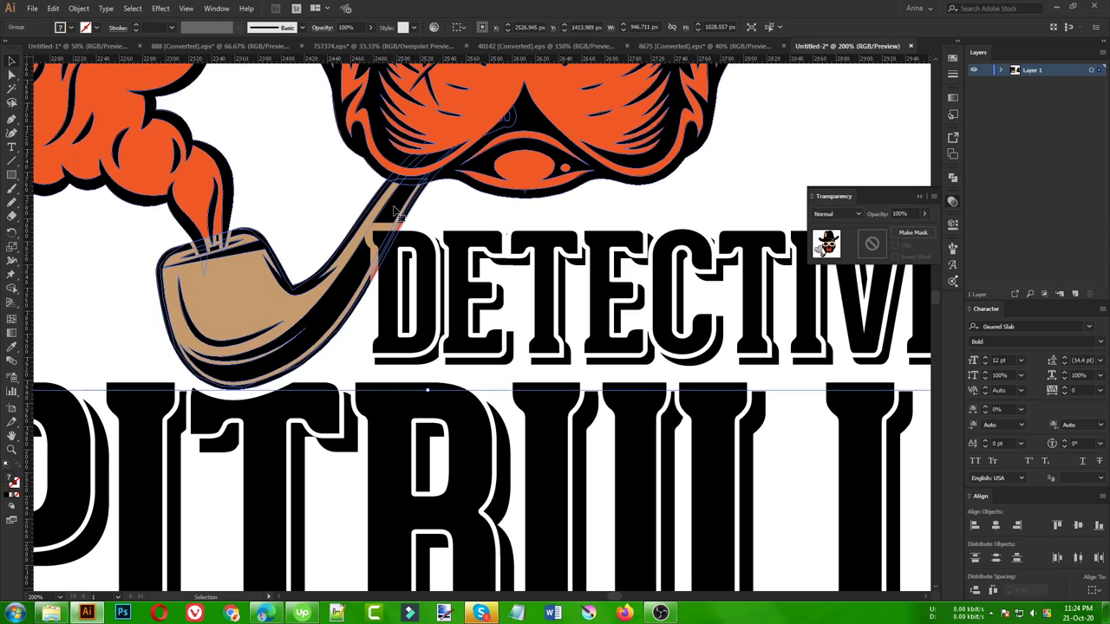
{"action": "left_click", "coordinate": [189, 184]}
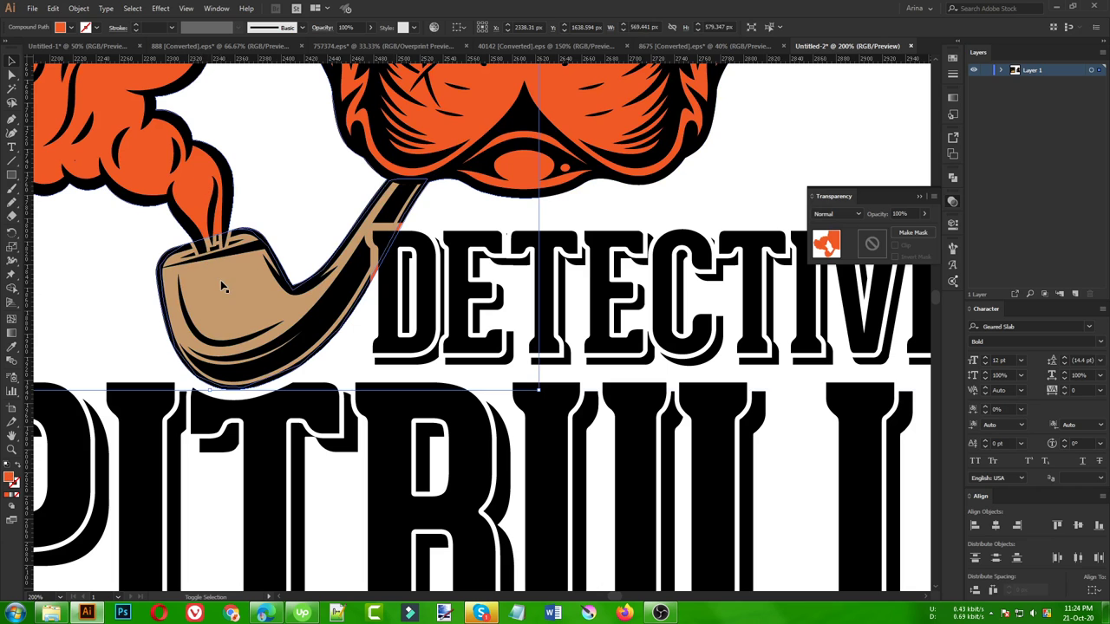
Step: Give all the artwork an opacity mask with Clip turned off, then zoom out
{"action": "key", "text": "ctrl+a"}
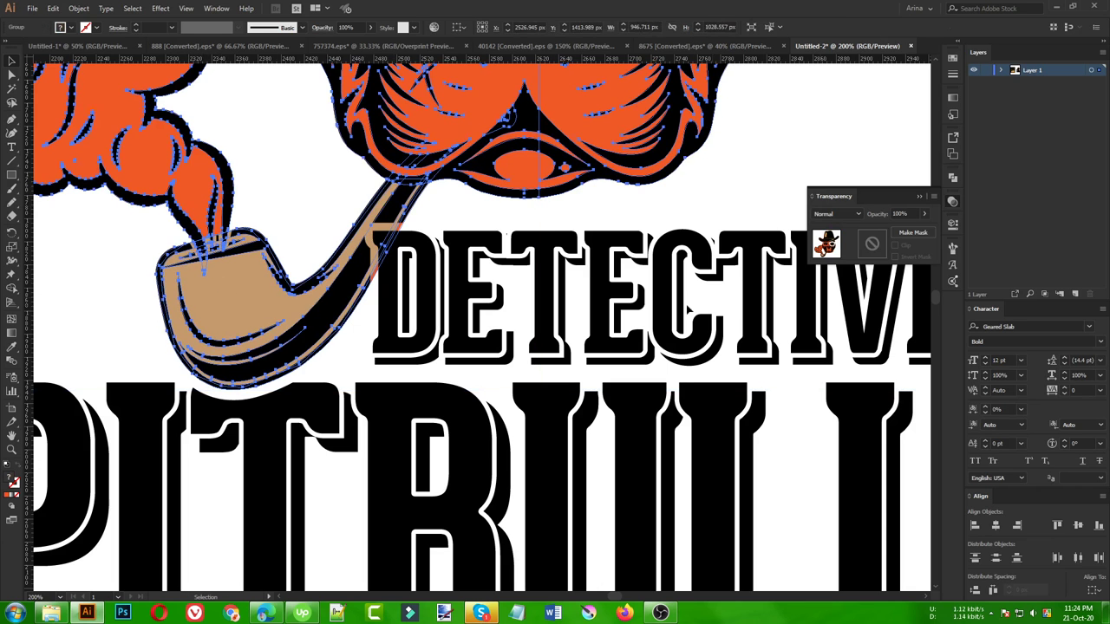
{"action": "left_click", "coordinate": [913, 233]}
{"action": "left_click", "coordinate": [896, 247]}
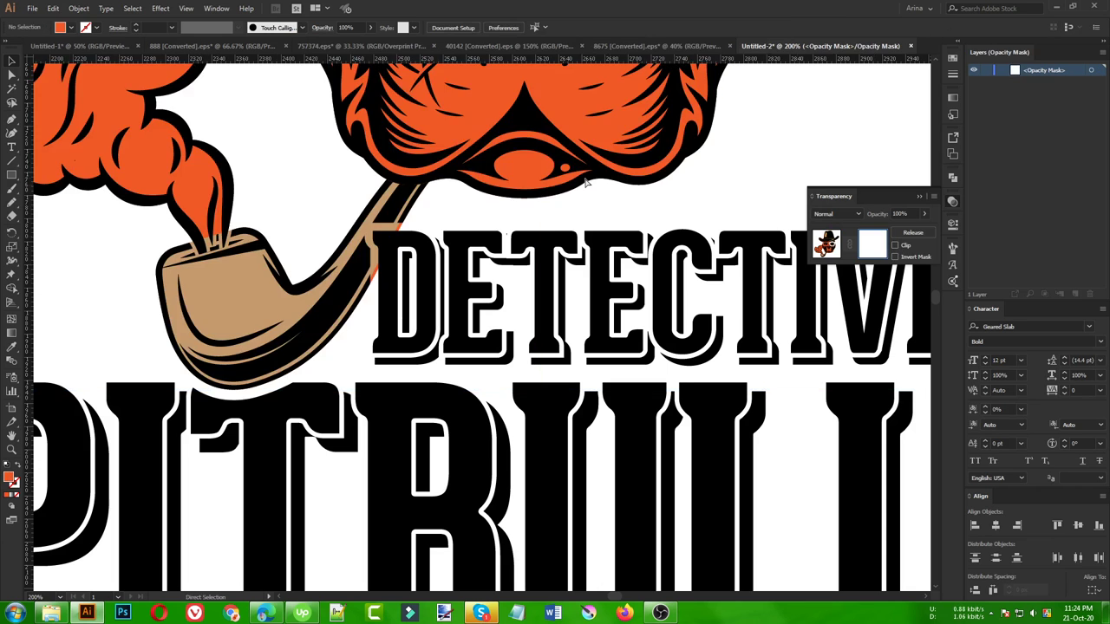
{"action": "left_click", "coordinate": [469, 216]}
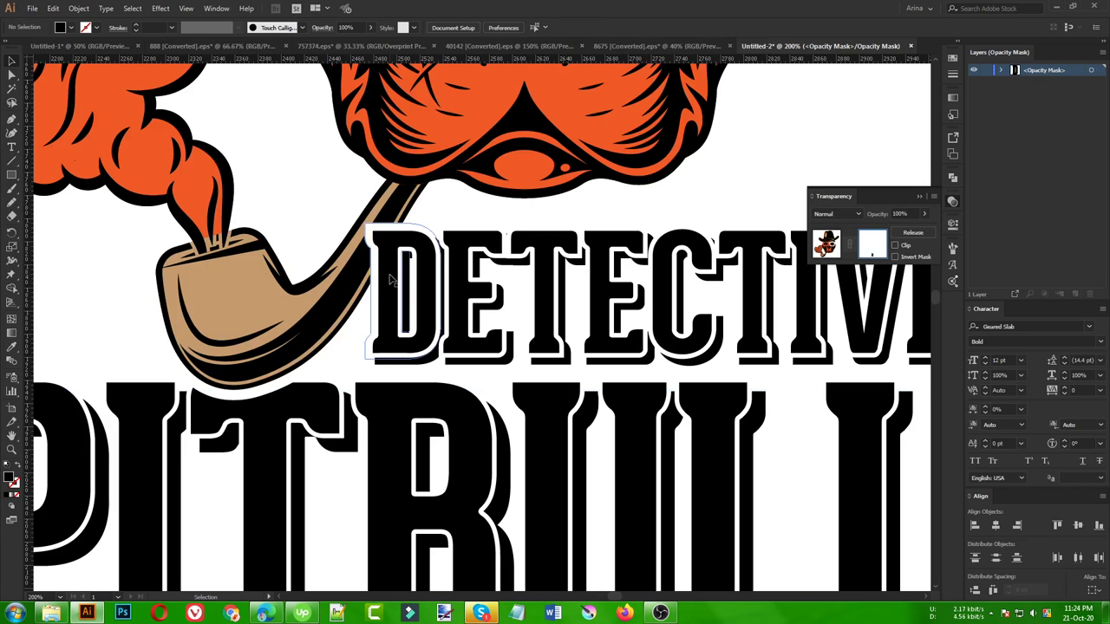
{"action": "key", "text": "ctrl+minus"}
{"action": "key", "text": "ctrl+minus"}
{"action": "key", "text": "ctrl+minus"}
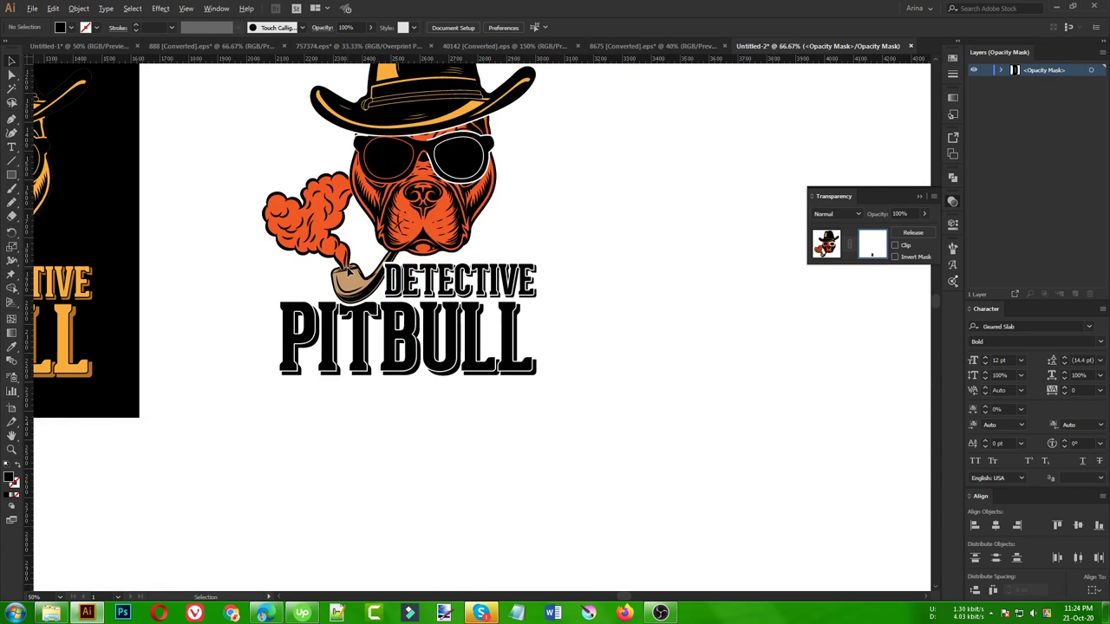
Step: Draw a small closed Pen shape over the smoke stems at the pipe bowl rim
{"action": "scroll", "coordinate": [343, 270], "scroll_direction": "up", "scroll_amount": 5}
{"action": "scroll", "coordinate": [340, 270], "scroll_direction": "up", "scroll_amount": 1}
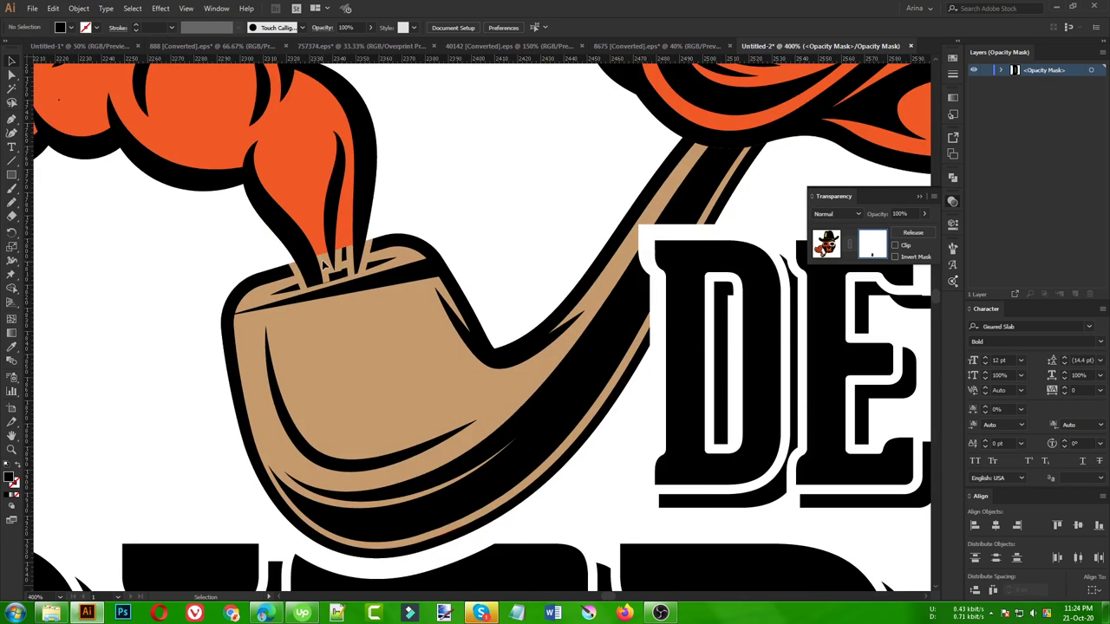
{"action": "scroll", "coordinate": [322, 260], "scroll_direction": "up", "scroll_amount": 1}
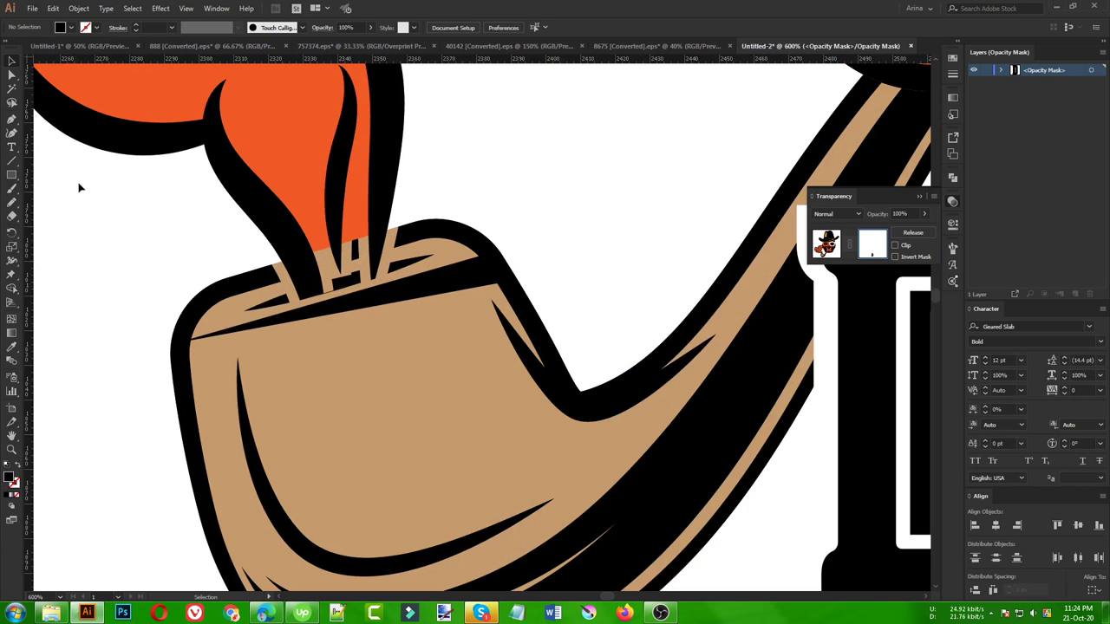
{"action": "scroll", "coordinate": [136, 223], "scroll_direction": "up", "scroll_amount": 2}
{"action": "key", "text": "i"}
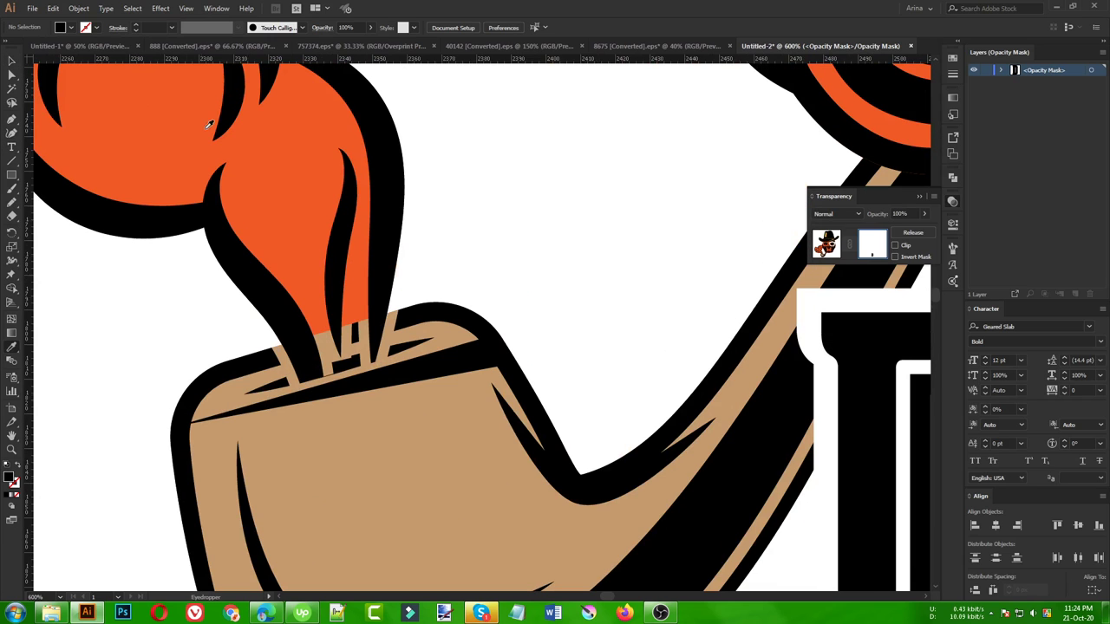
{"action": "left_click", "coordinate": [12, 120]}
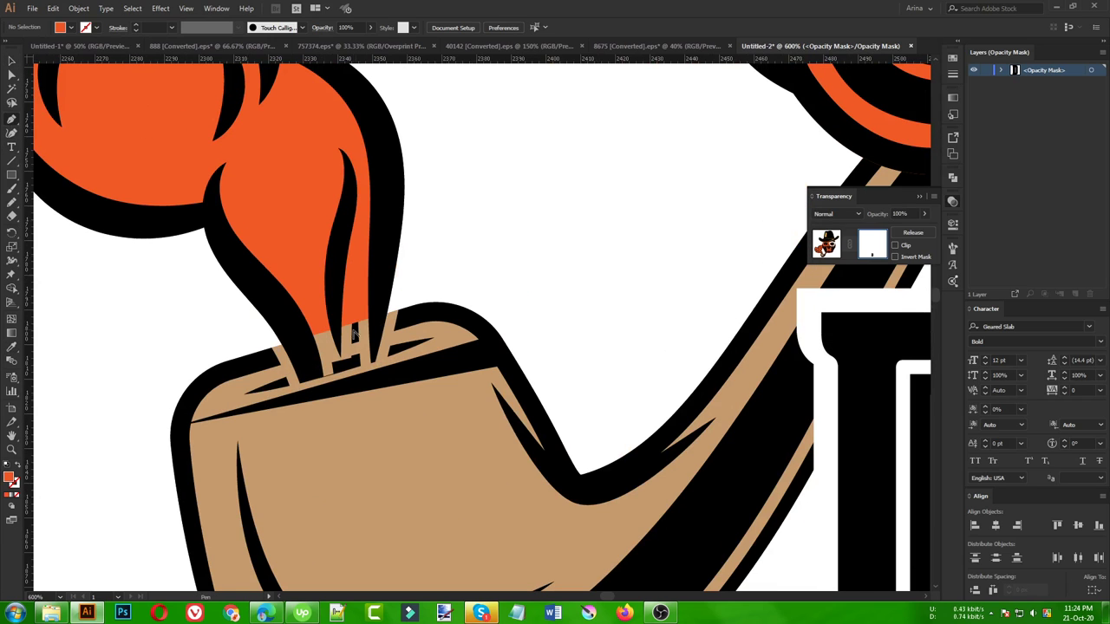
{"action": "scroll", "coordinate": [356, 340], "scroll_direction": "up", "scroll_amount": 1}
{"action": "left_click", "coordinate": [272, 310]}
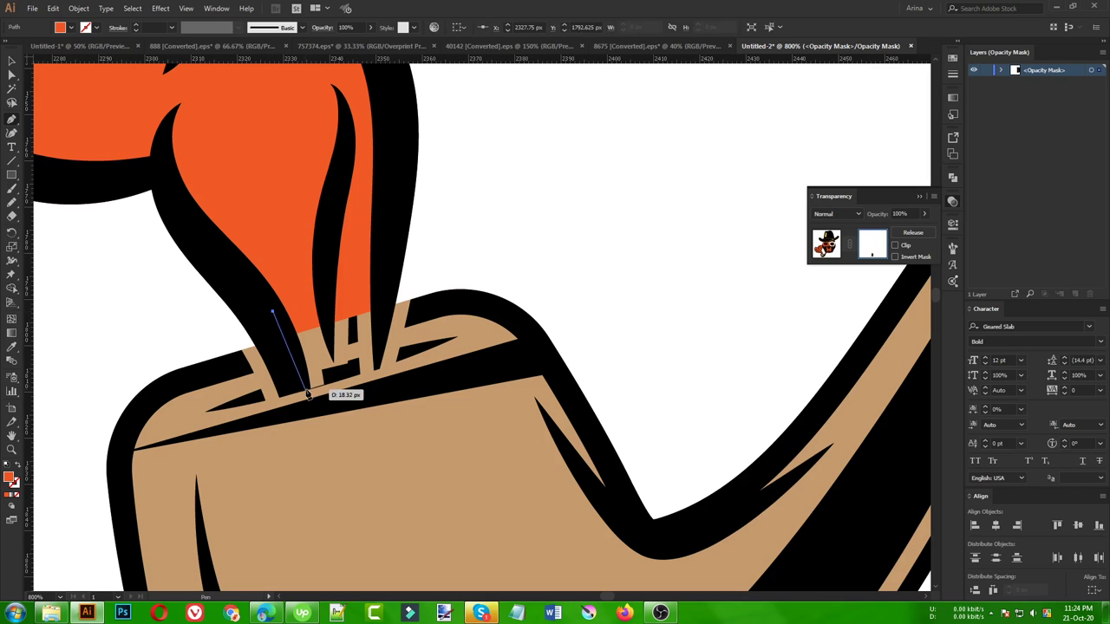
{"action": "left_click", "coordinate": [301, 388]}
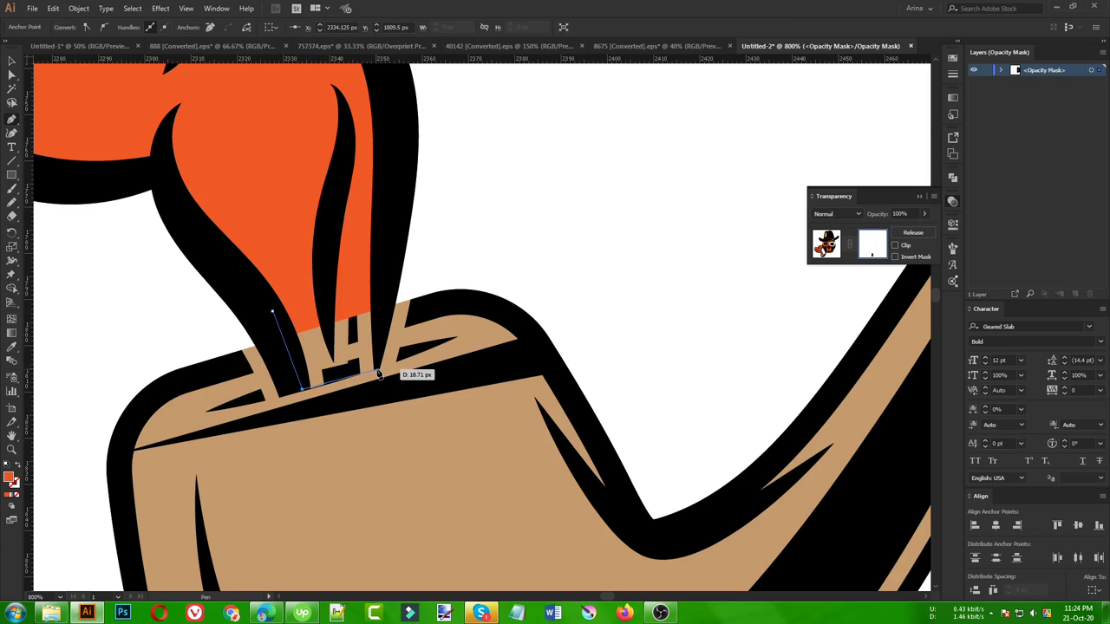
{"action": "left_click", "coordinate": [377, 369]}
{"action": "left_click", "coordinate": [382, 284]}
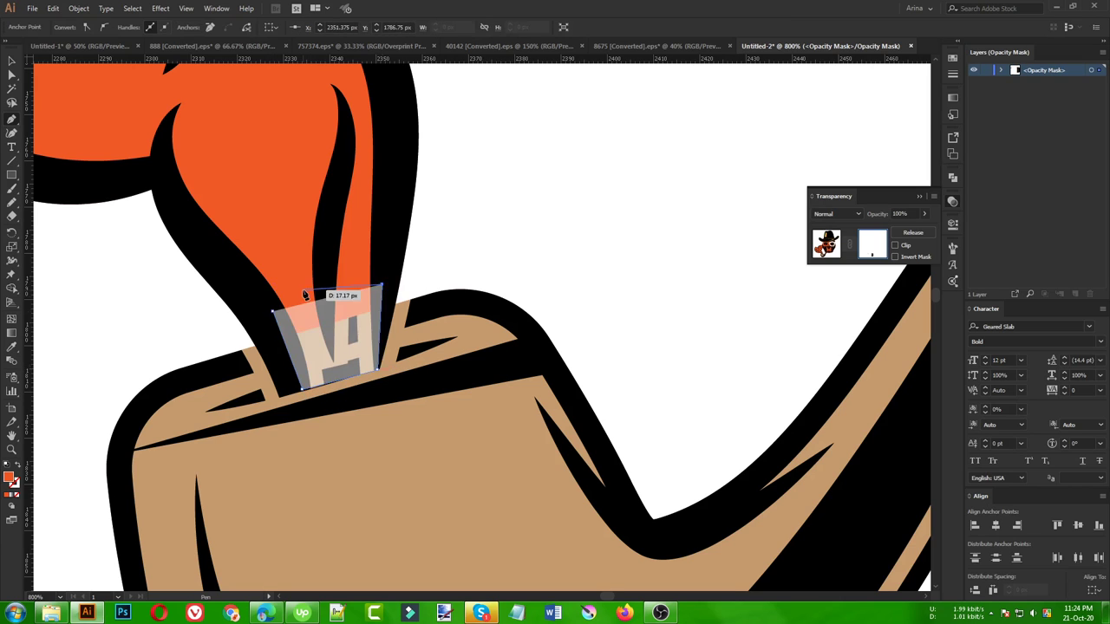
{"action": "left_click", "coordinate": [300, 286]}
{"action": "left_click", "coordinate": [273, 311]}
Step: Deselect the shape and leave opacity mask editing for the normal artwork
{"action": "key", "text": "v"}
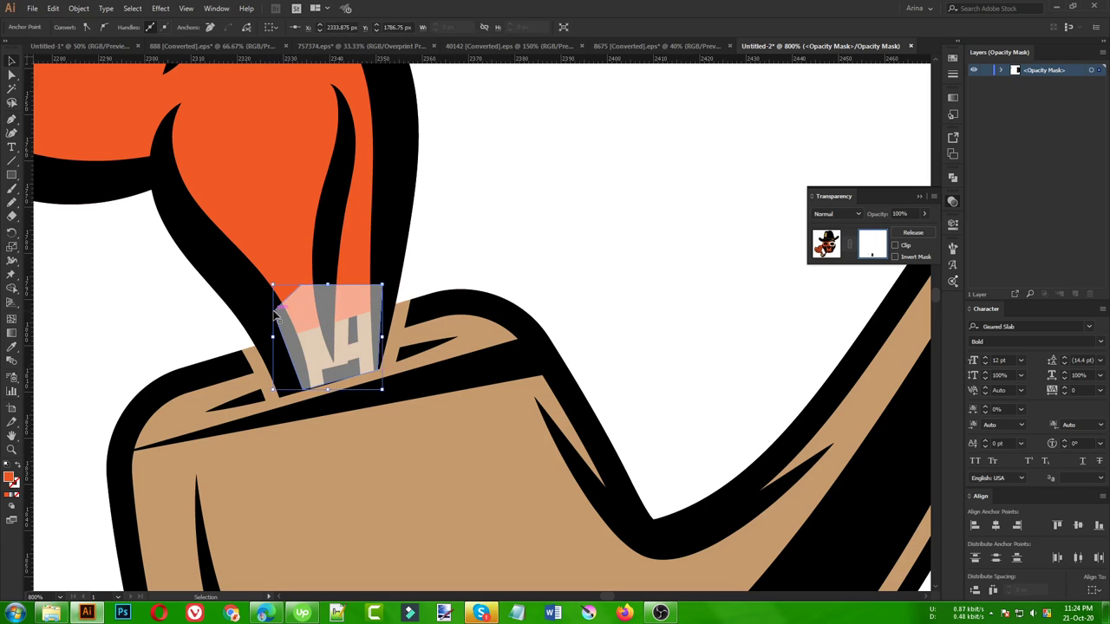
{"action": "left_click", "coordinate": [456, 265]}
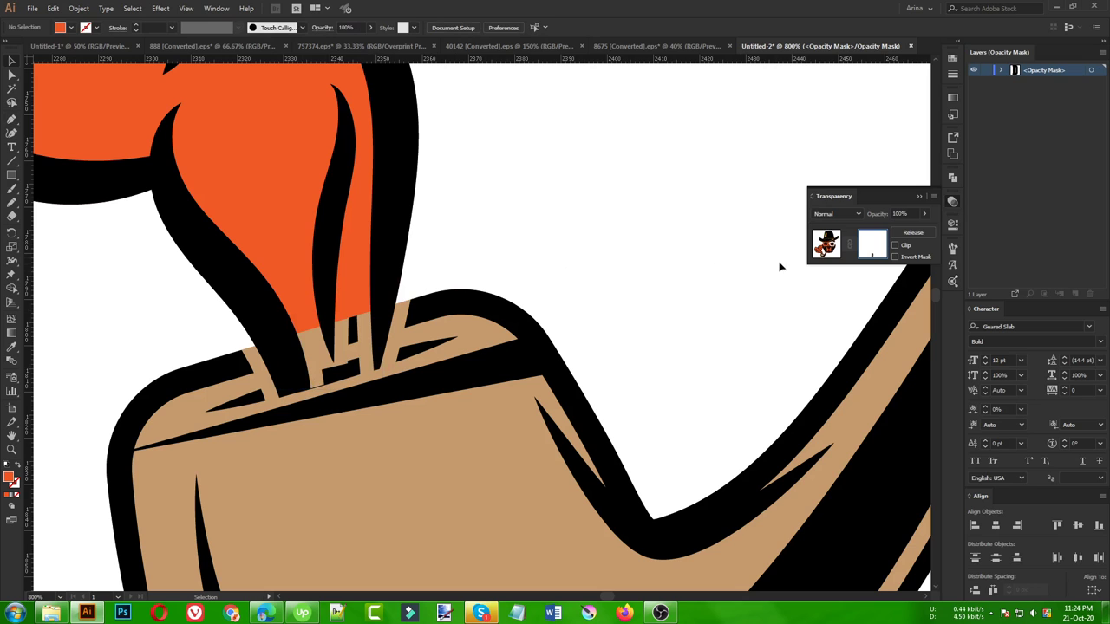
{"action": "left_click", "coordinate": [826, 243]}
{"action": "left_click", "coordinate": [542, 250]}
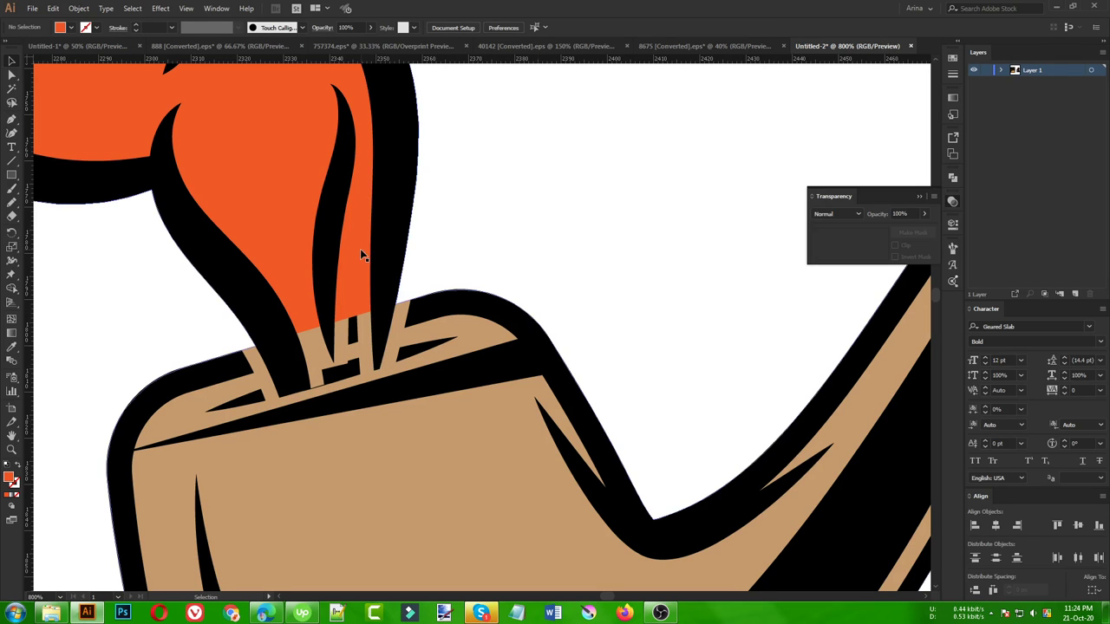
Step: Paste the orange shape in front inside the pipe group, covering the smoke stems' base
{"action": "double_click", "coordinate": [460, 304]}
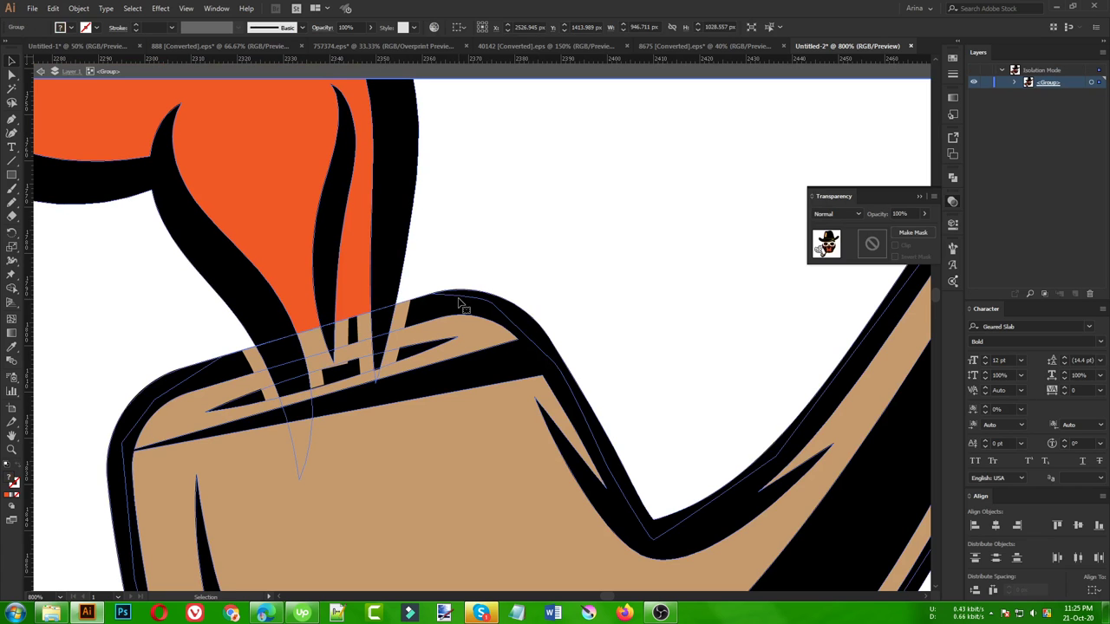
{"action": "scroll", "coordinate": [228, 284], "scroll_direction": "down", "scroll_amount": 2}
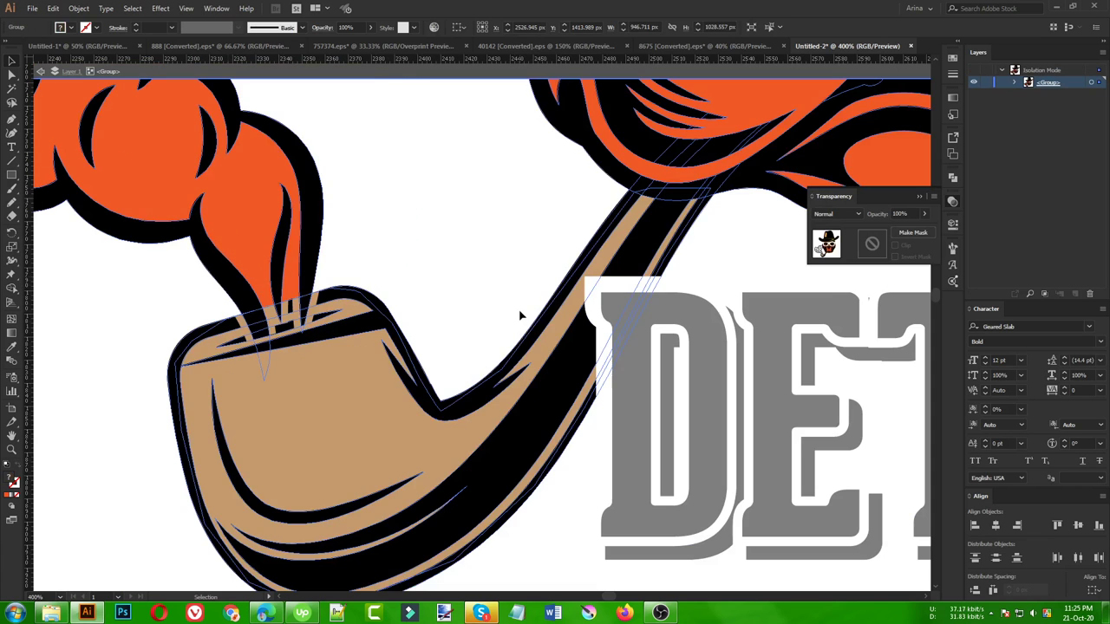
{"action": "double_click", "coordinate": [379, 324]}
{"action": "left_click", "coordinate": [378, 324]}
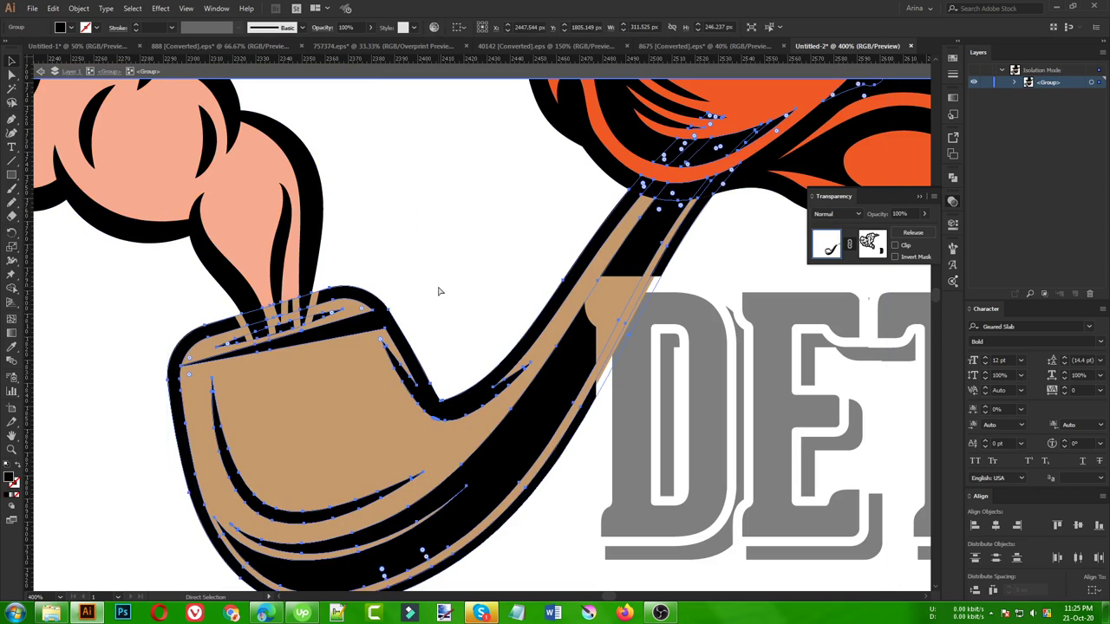
{"action": "key", "text": "ctrl+f"}
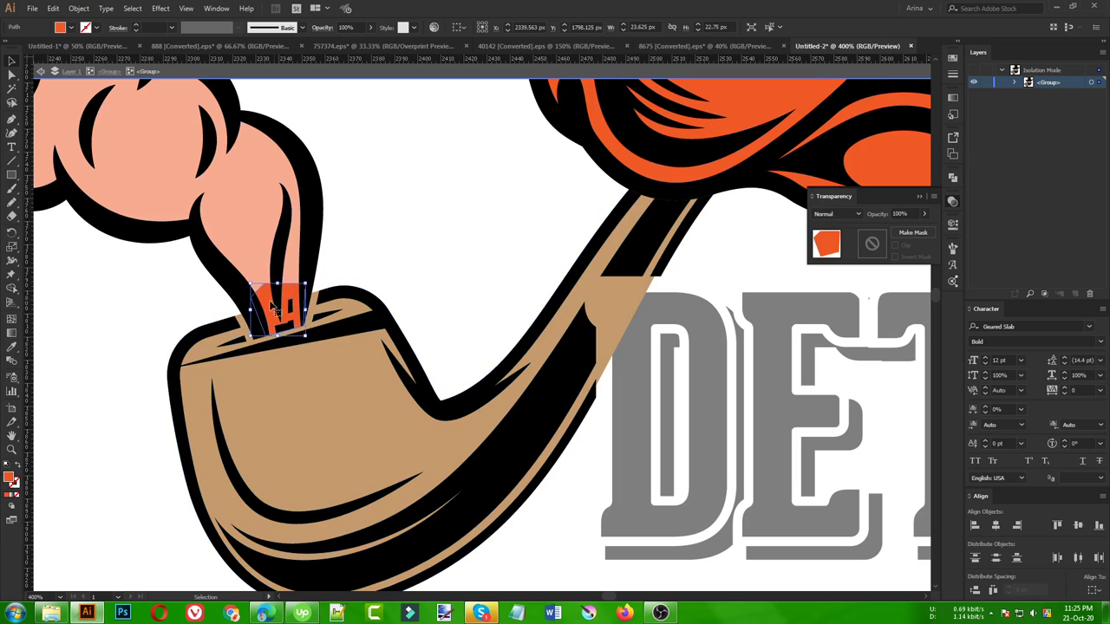
{"action": "double_click", "coordinate": [447, 250]}
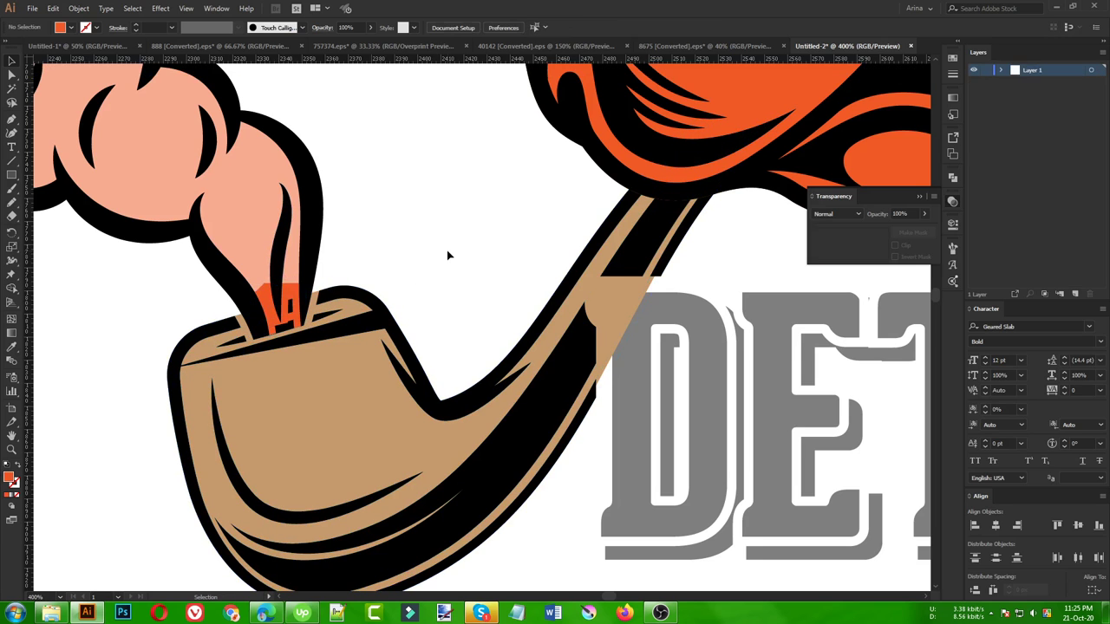
{"action": "scroll", "coordinate": [444, 256], "scroll_direction": "down", "scroll_amount": 1}
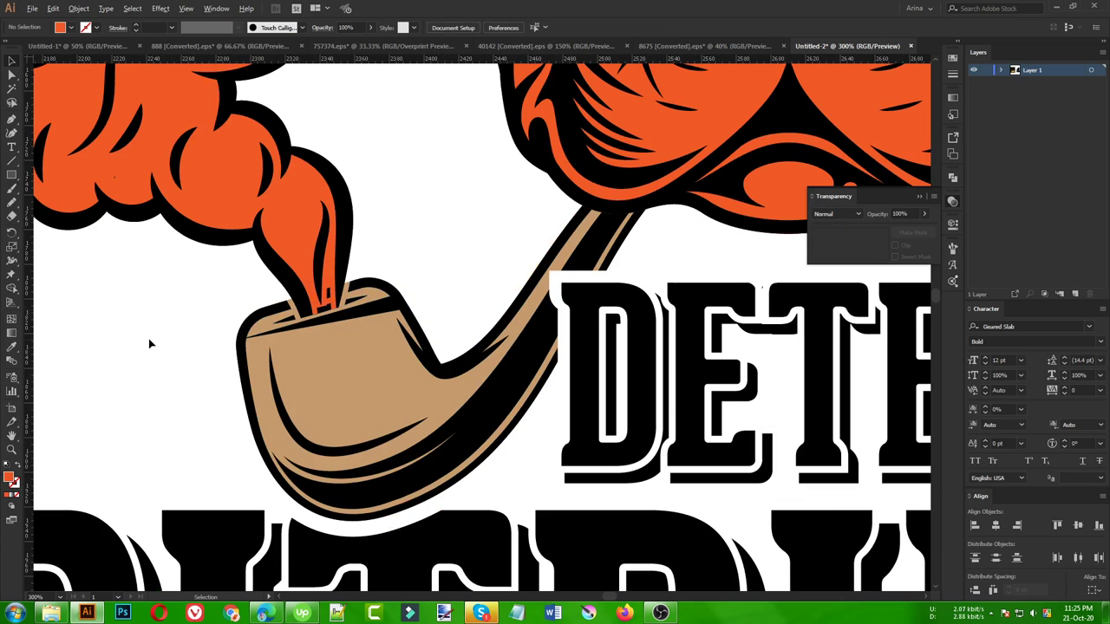
{"action": "scroll", "coordinate": [148, 344], "scroll_direction": "down", "scroll_amount": 2}
{"action": "scroll", "coordinate": [286, 330], "scroll_direction": "up", "scroll_amount": 3}
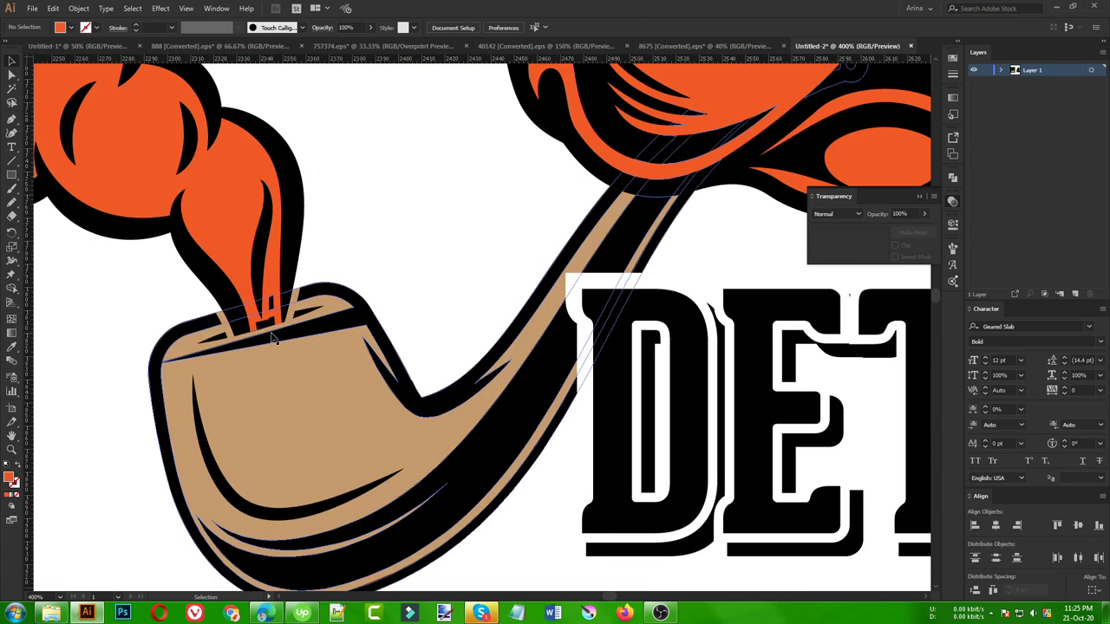
{"action": "scroll", "coordinate": [322, 297], "scroll_direction": "down", "scroll_amount": 3}
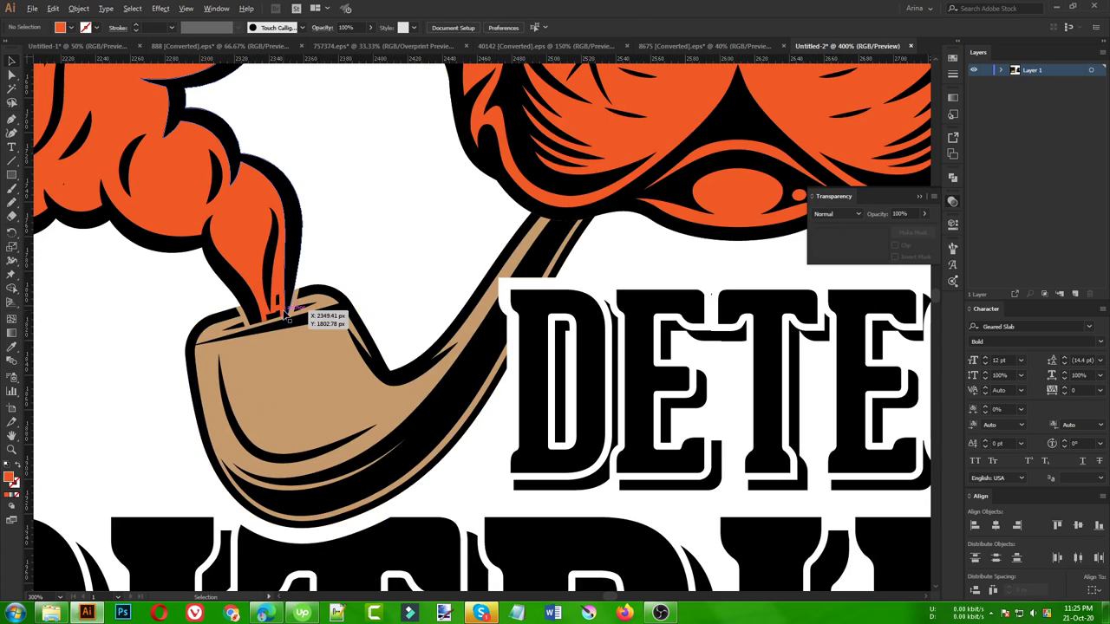
{"action": "scroll", "coordinate": [287, 314], "scroll_direction": "up", "scroll_amount": 8}
Step: Trace a closed Pen shape around the orange A-shaped fragment above the pipe bowl
{"action": "left_click", "coordinate": [11, 124]}
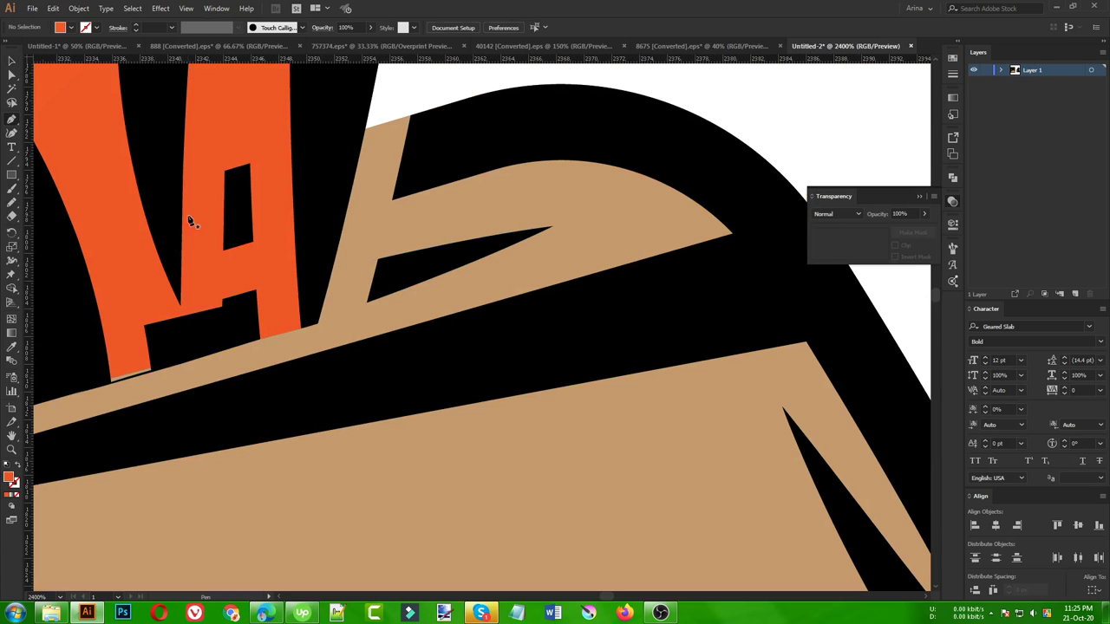
{"action": "left_click", "coordinate": [199, 244]}
{"action": "left_click", "coordinate": [213, 146]}
{"action": "left_click_drag", "start_coordinate": [270, 127], "coordinate": [270, 165]}
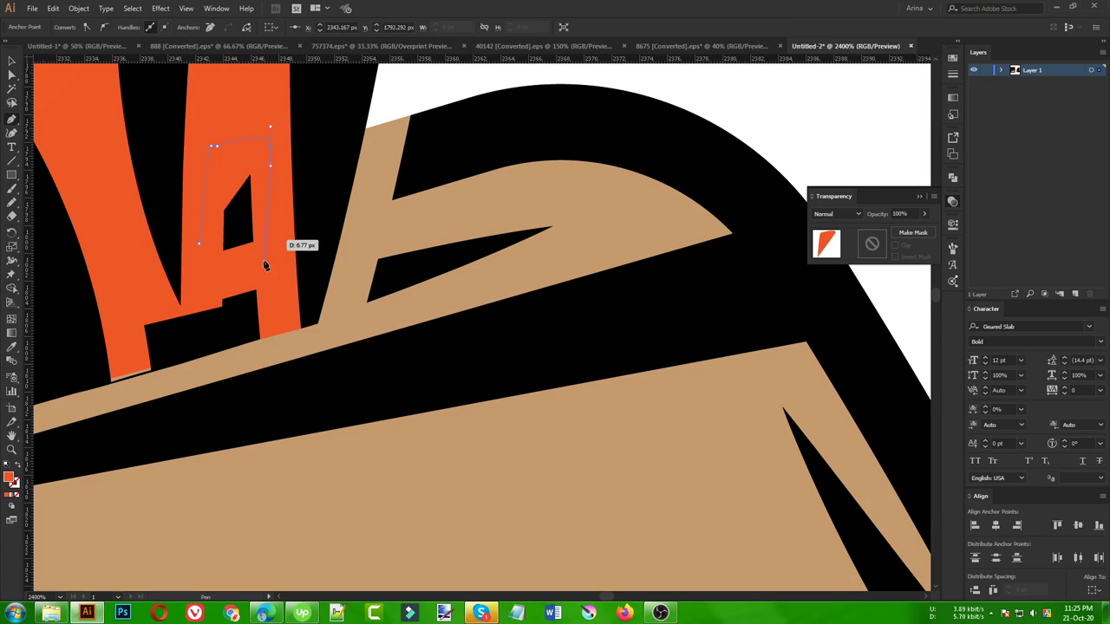
{"action": "left_click", "coordinate": [270, 337]}
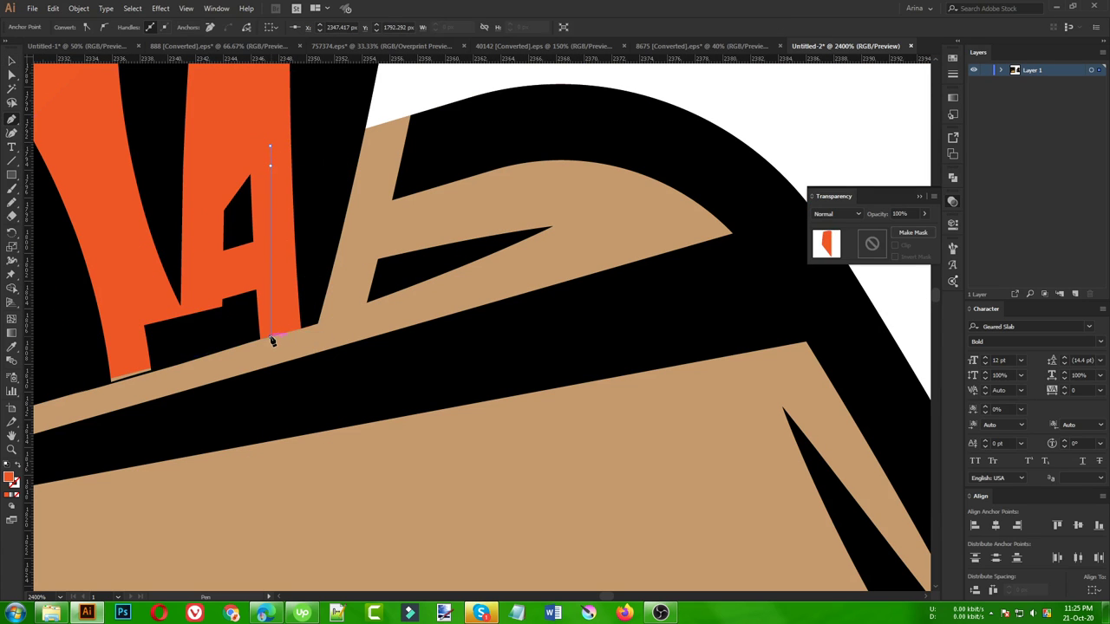
{"action": "left_click", "coordinate": [110, 382]}
{"action": "left_click", "coordinate": [115, 295]}
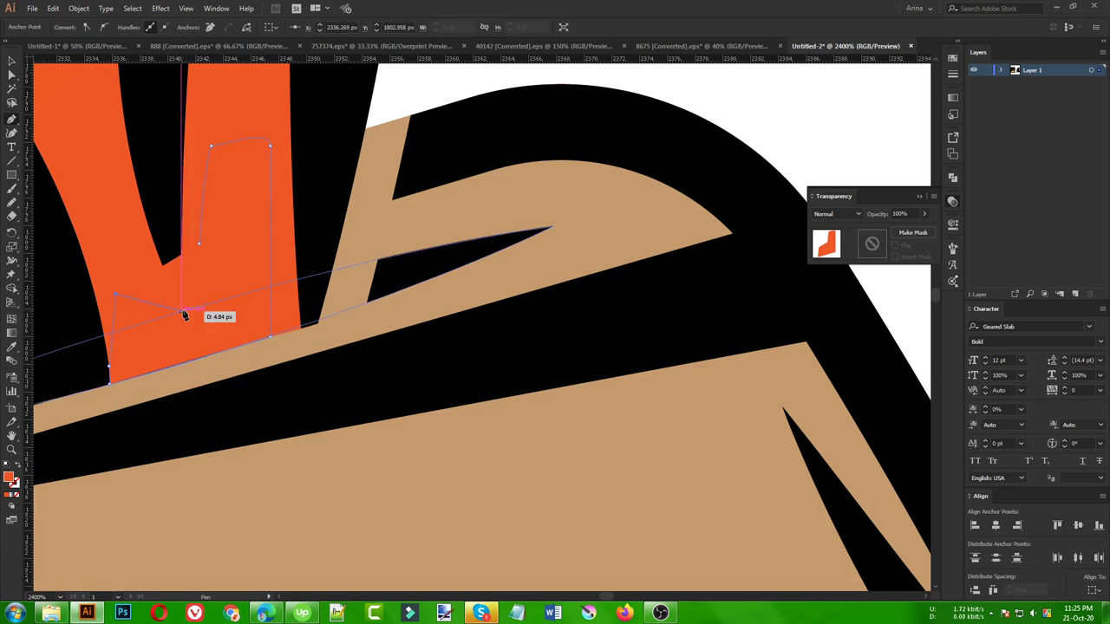
{"action": "left_click", "coordinate": [180, 310]}
{"action": "left_click", "coordinate": [202, 248]}
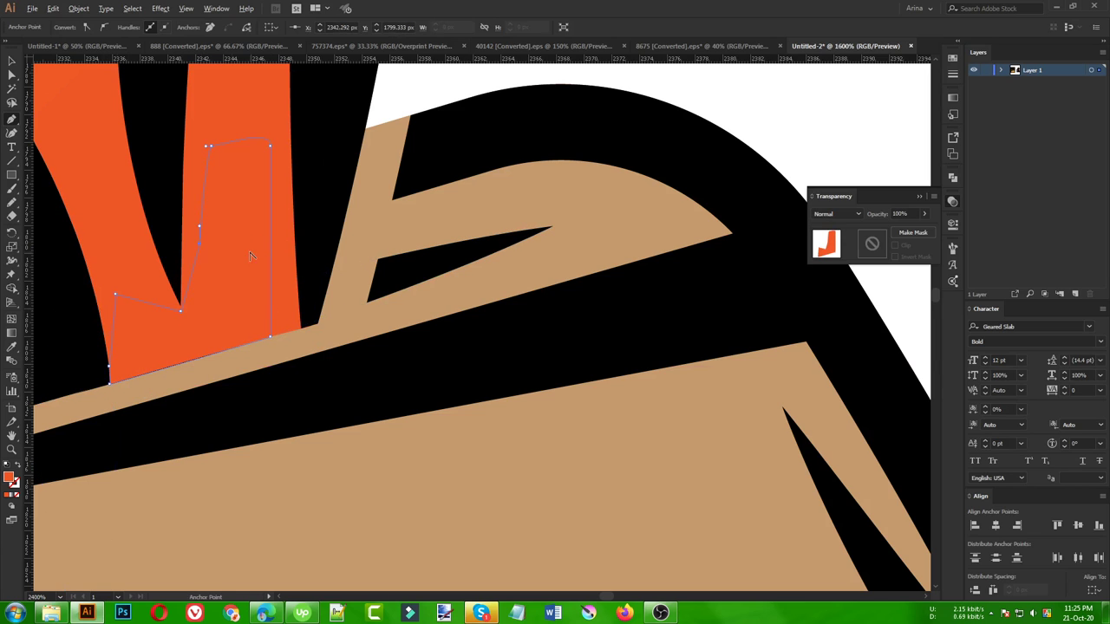
Step: Return to the Selection tool, clear the selection and zoom out
{"action": "scroll", "coordinate": [254, 257], "scroll_direction": "down", "scroll_amount": 4}
{"action": "key", "text": "v"}
{"action": "left_click", "coordinate": [415, 251]}
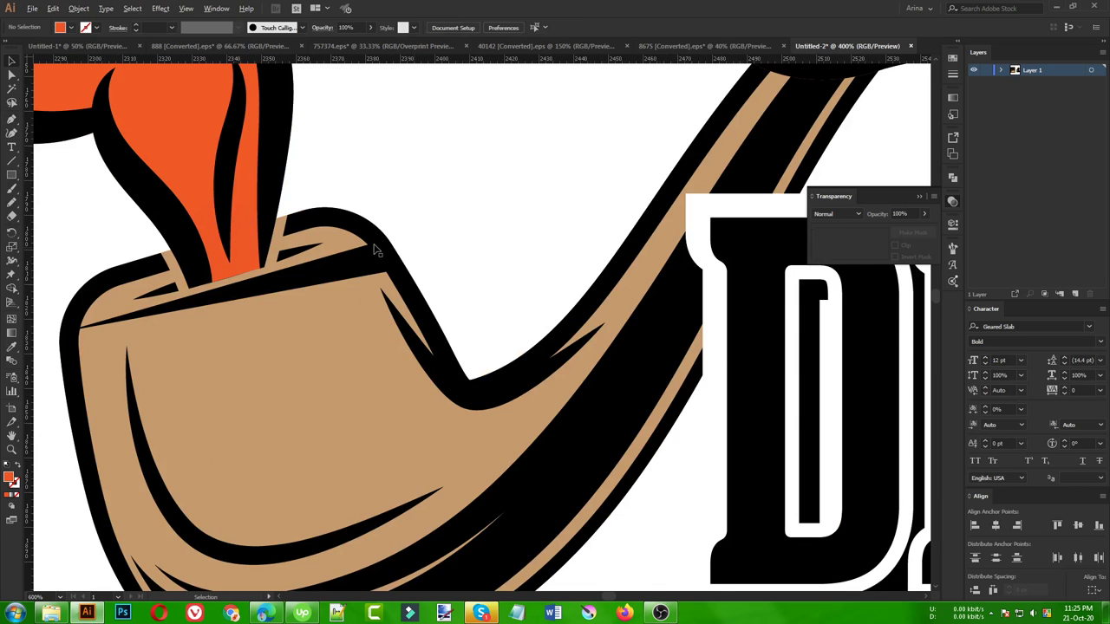
{"action": "scroll", "coordinate": [374, 250], "scroll_direction": "down", "scroll_amount": 4}
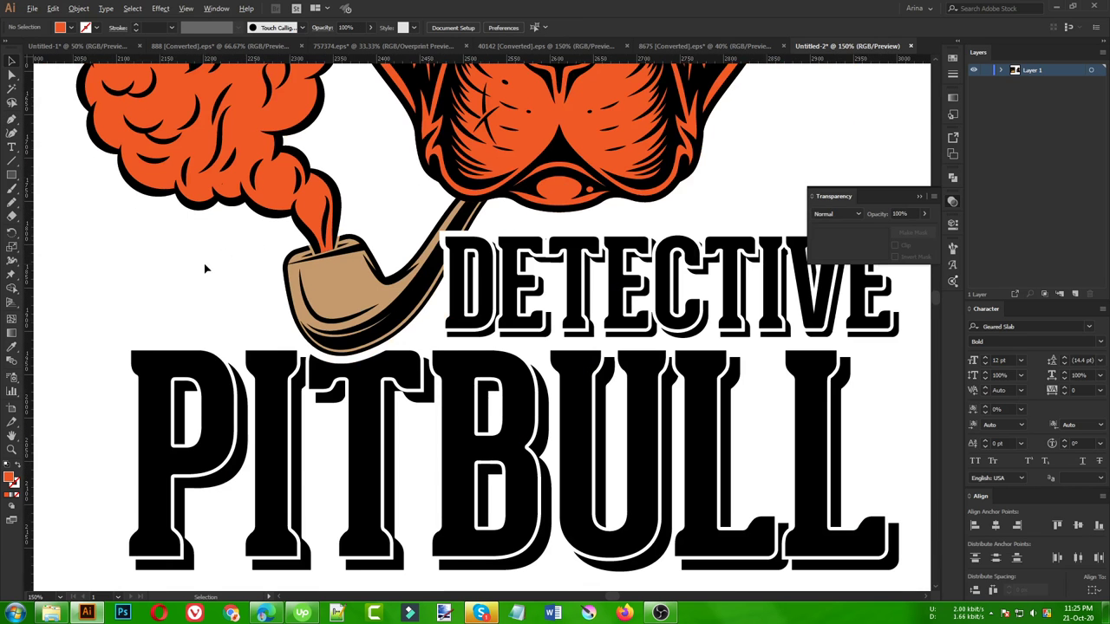
{"action": "scroll", "coordinate": [205, 269], "scroll_direction": "down", "scroll_amount": 1}
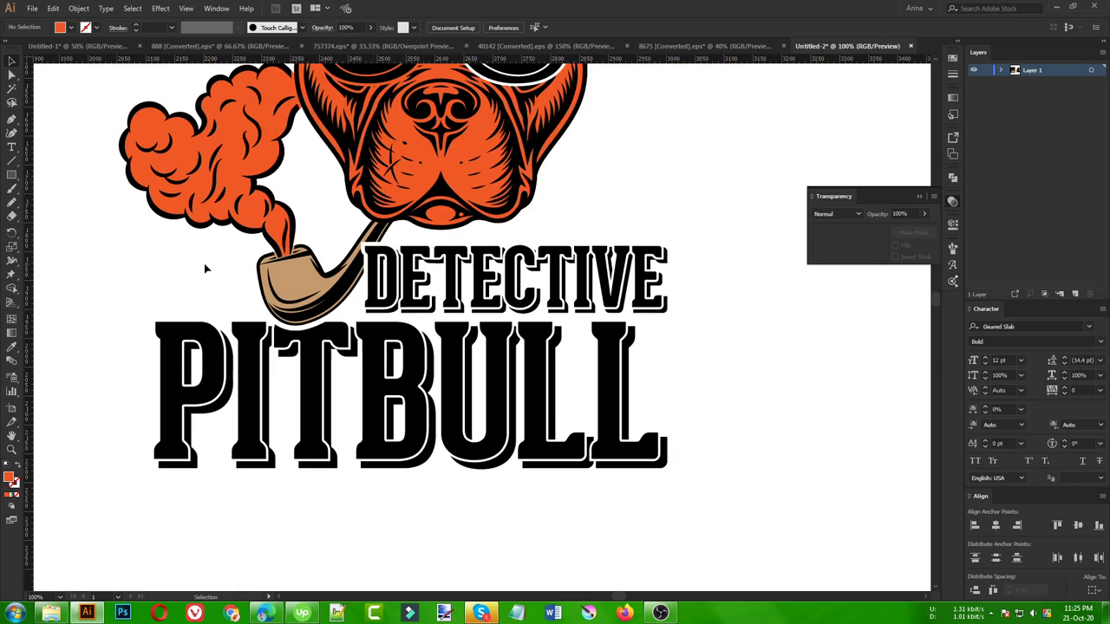
Step: Add an opacity mask to the isolated pipe and smoke group
{"action": "scroll", "coordinate": [295, 250], "scroll_direction": "up", "scroll_amount": 5}
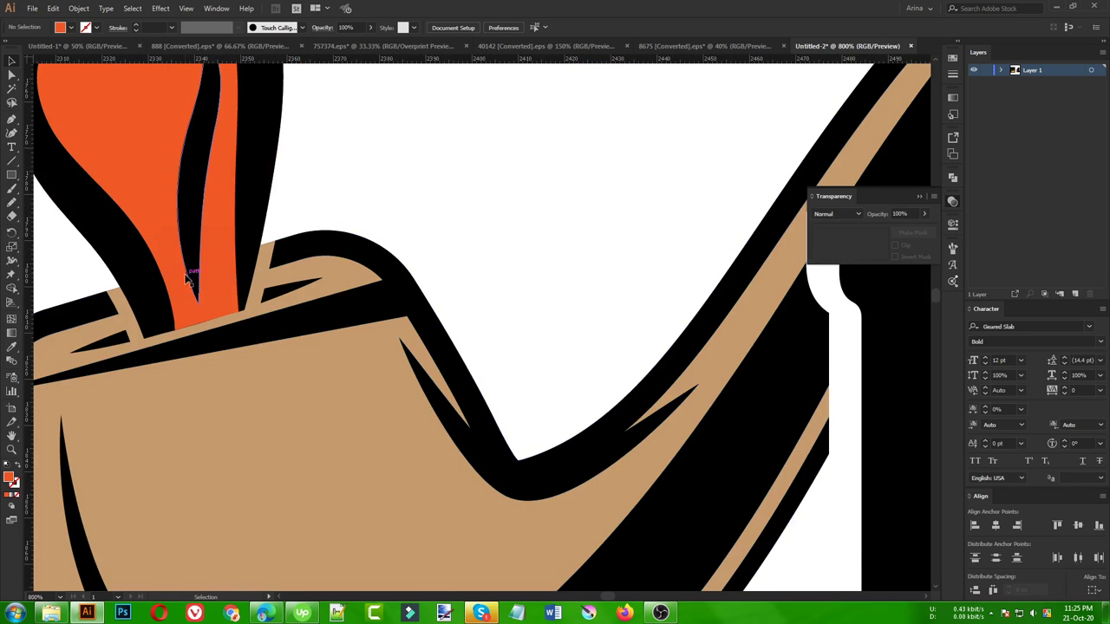
{"action": "scroll", "coordinate": [403, 298], "scroll_direction": "down", "scroll_amount": 4}
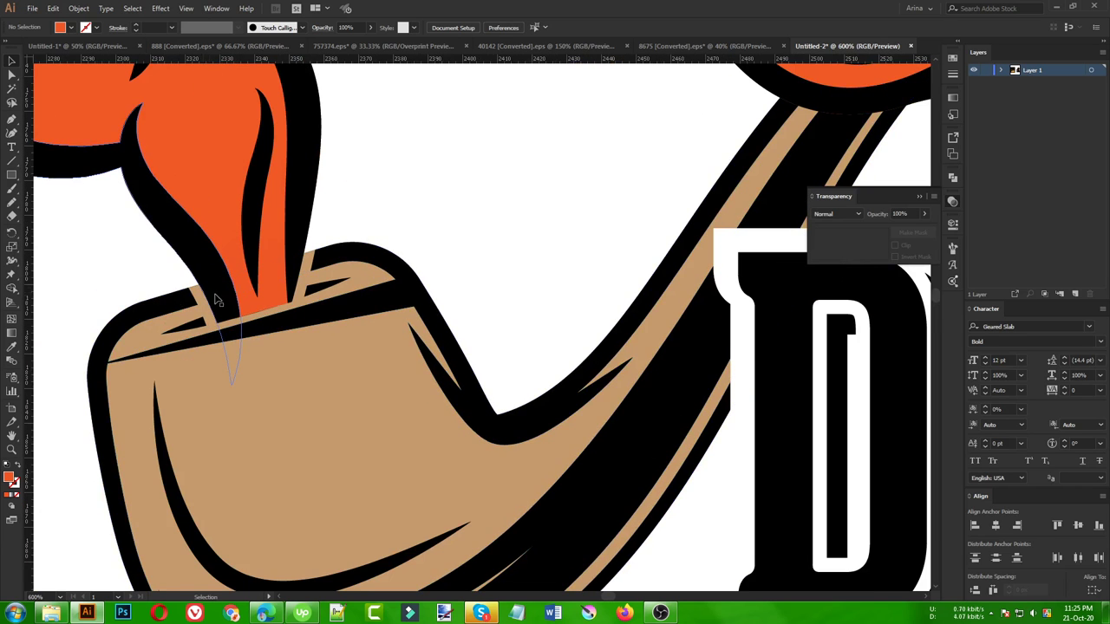
{"action": "scroll", "coordinate": [208, 299], "scroll_direction": "up", "scroll_amount": 2}
{"action": "left_click", "coordinate": [192, 301]}
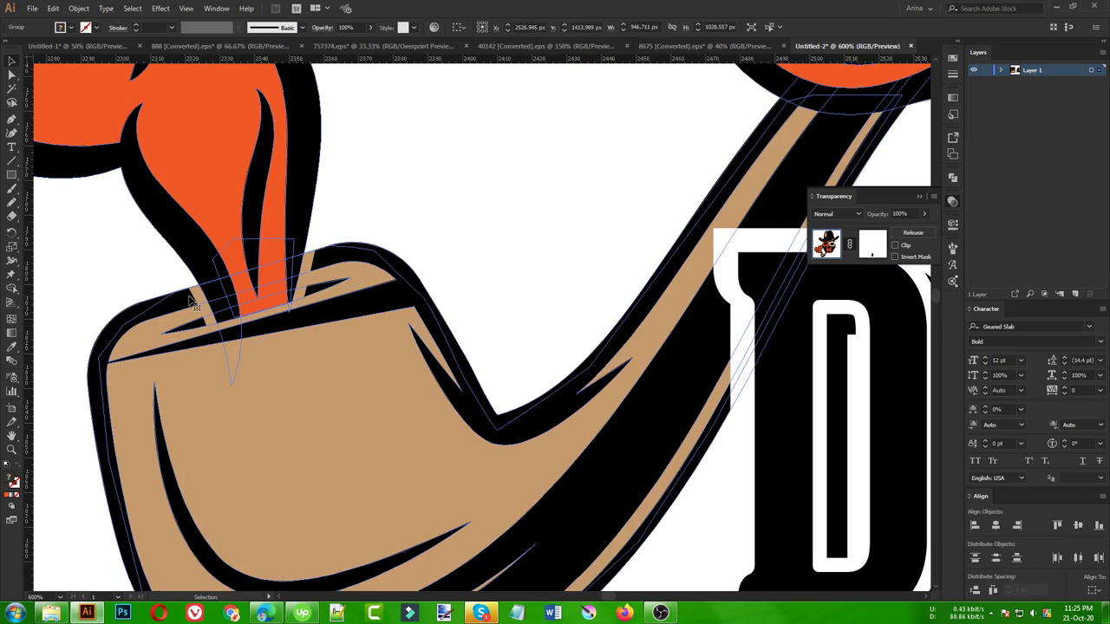
{"action": "double_click", "coordinate": [391, 271]}
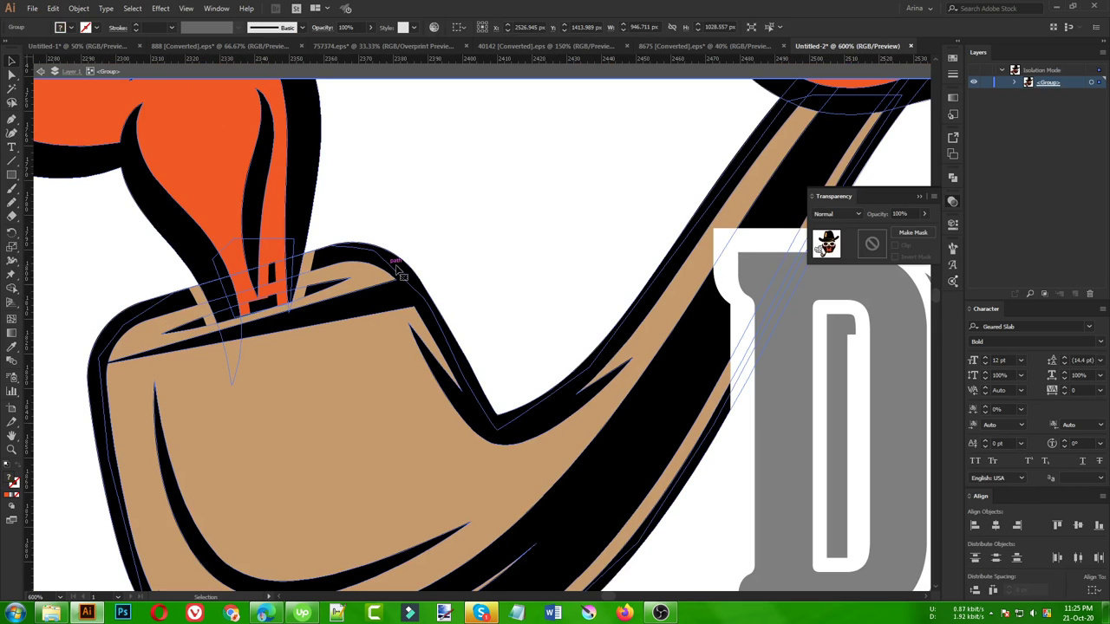
{"action": "left_click", "coordinate": [912, 232]}
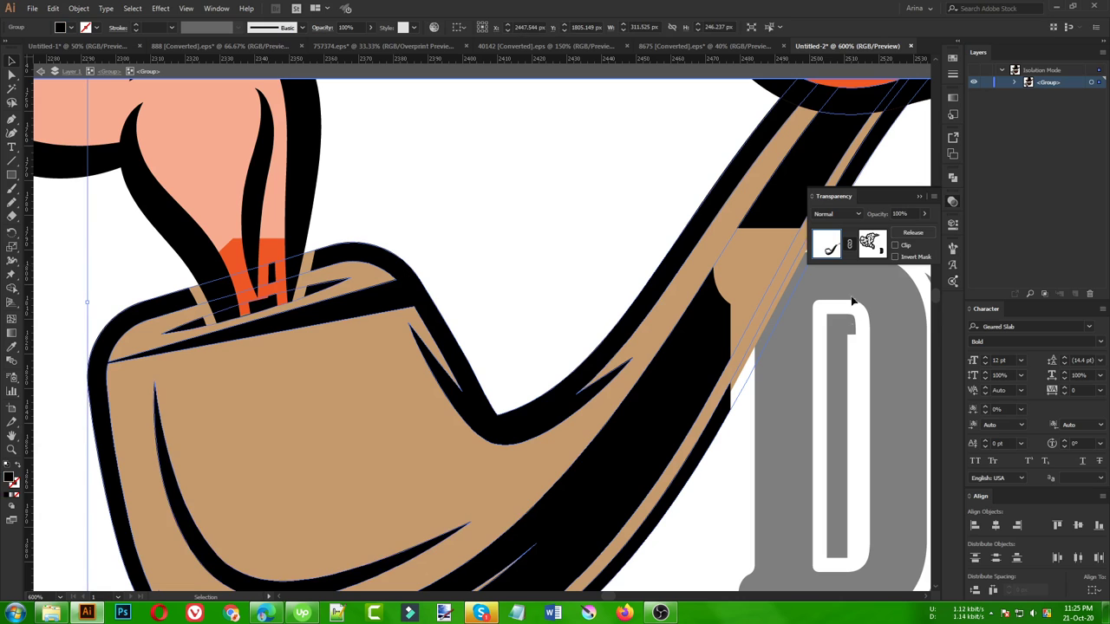
{"action": "left_click", "coordinate": [872, 245]}
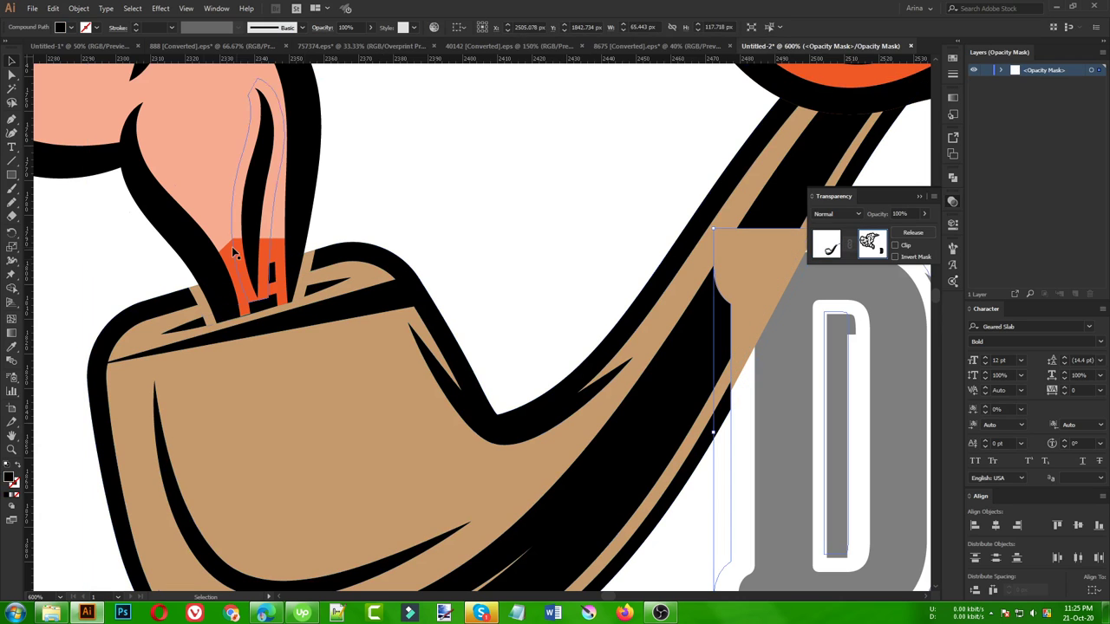
{"action": "left_click", "coordinate": [169, 248]}
{"action": "left_click", "coordinate": [246, 308], "text": "shift"}
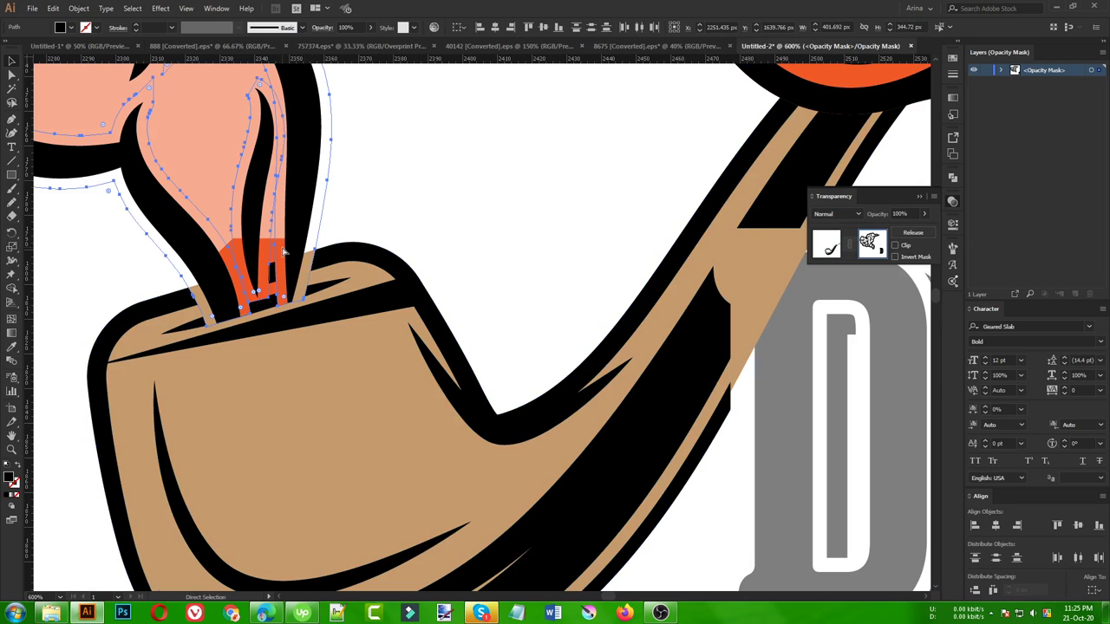
{"action": "left_click", "coordinate": [830, 238]}
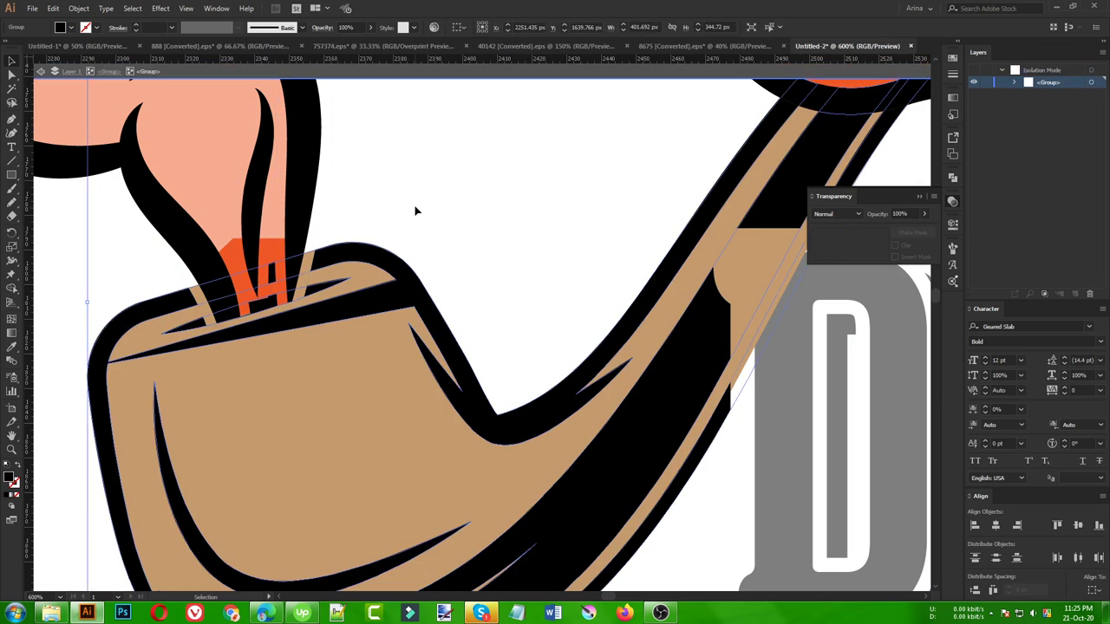
Step: Mask the tan pipe shape with a pasted copy of the smoke outline, then leave isolation
{"action": "double_click", "coordinate": [357, 380]}
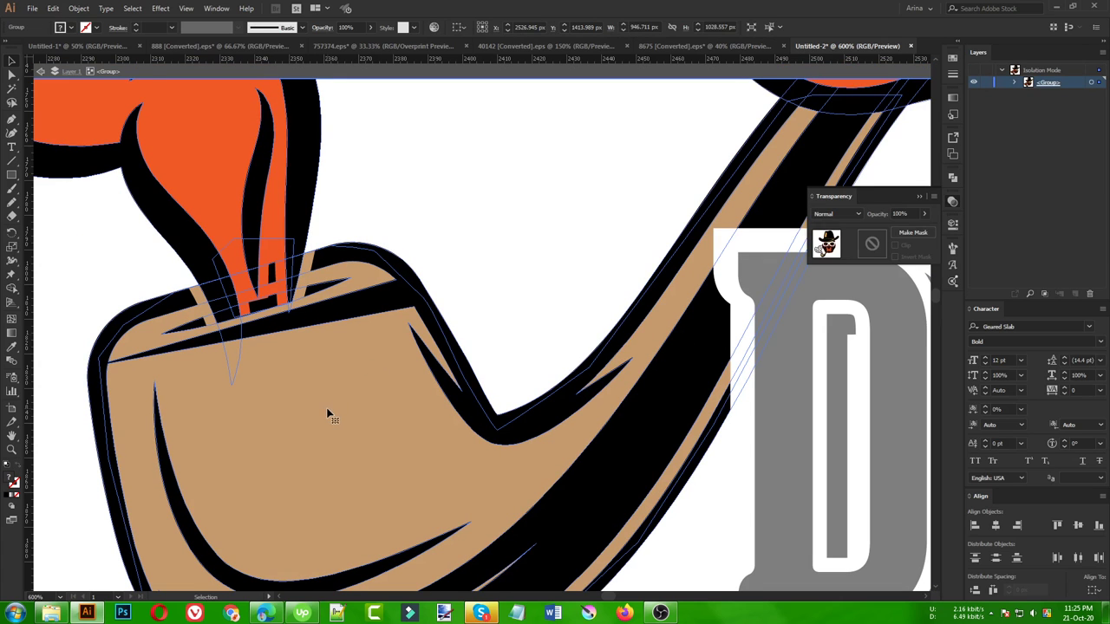
{"action": "double_click", "coordinate": [329, 416]}
{"action": "left_click", "coordinate": [327, 407]}
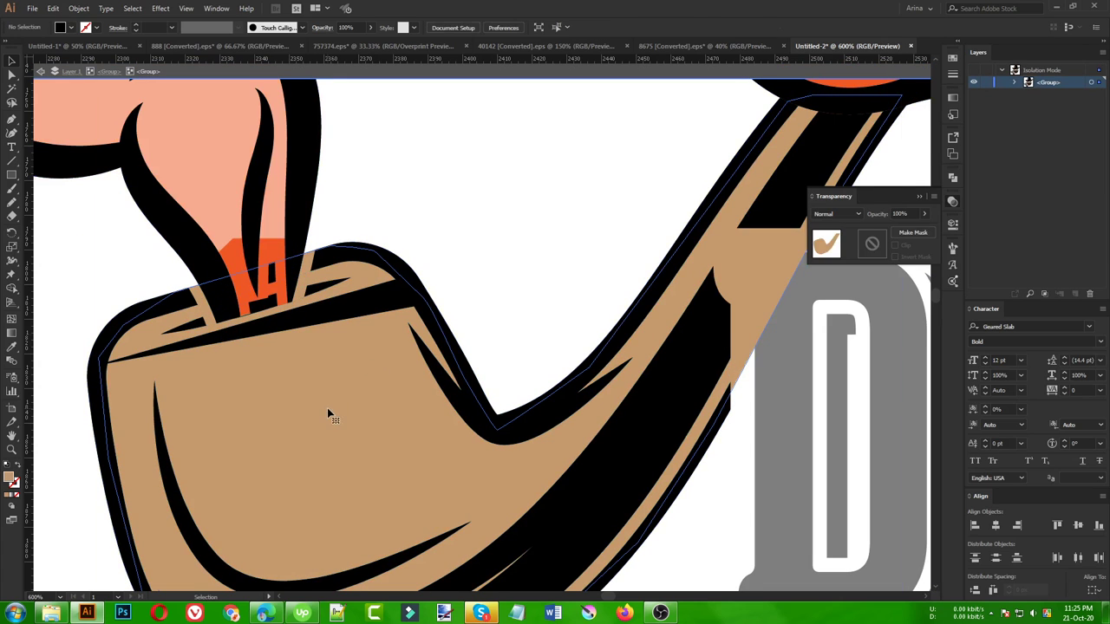
{"action": "left_click", "coordinate": [882, 246]}
{"action": "key", "text": "ctrl+f"}
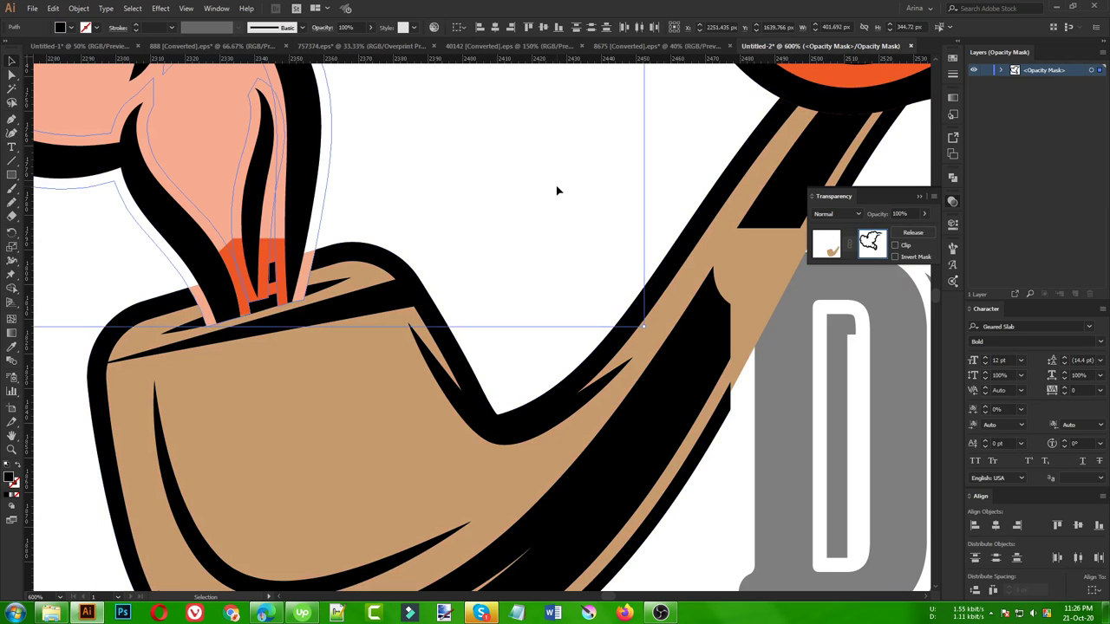
{"action": "left_click", "coordinate": [822, 250]}
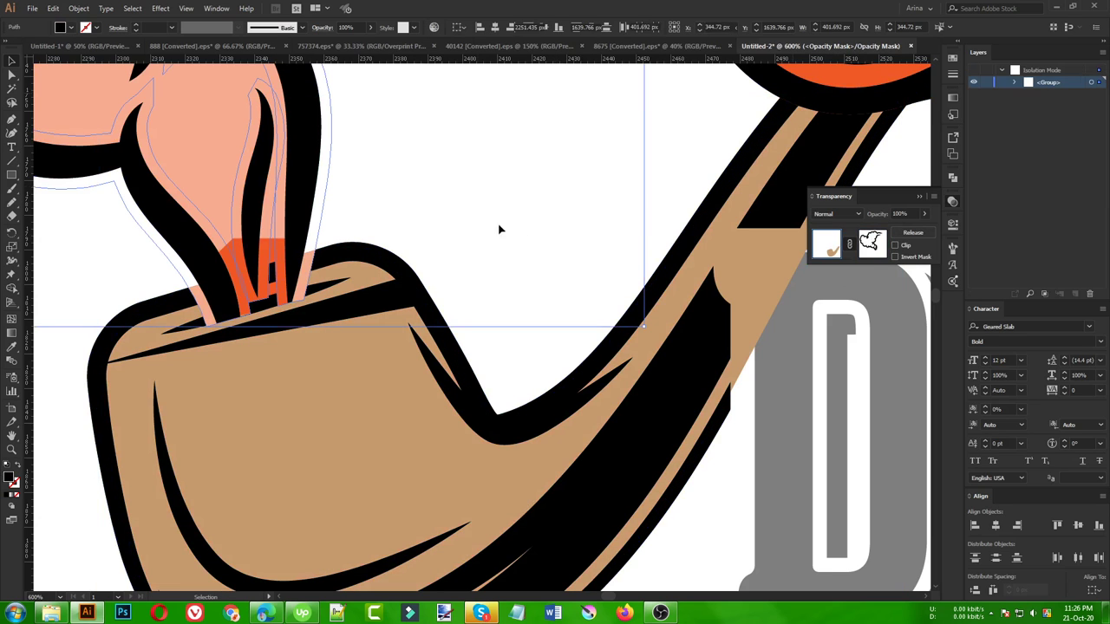
{"action": "left_click", "coordinate": [490, 225]}
{"action": "key", "text": "Escape"}
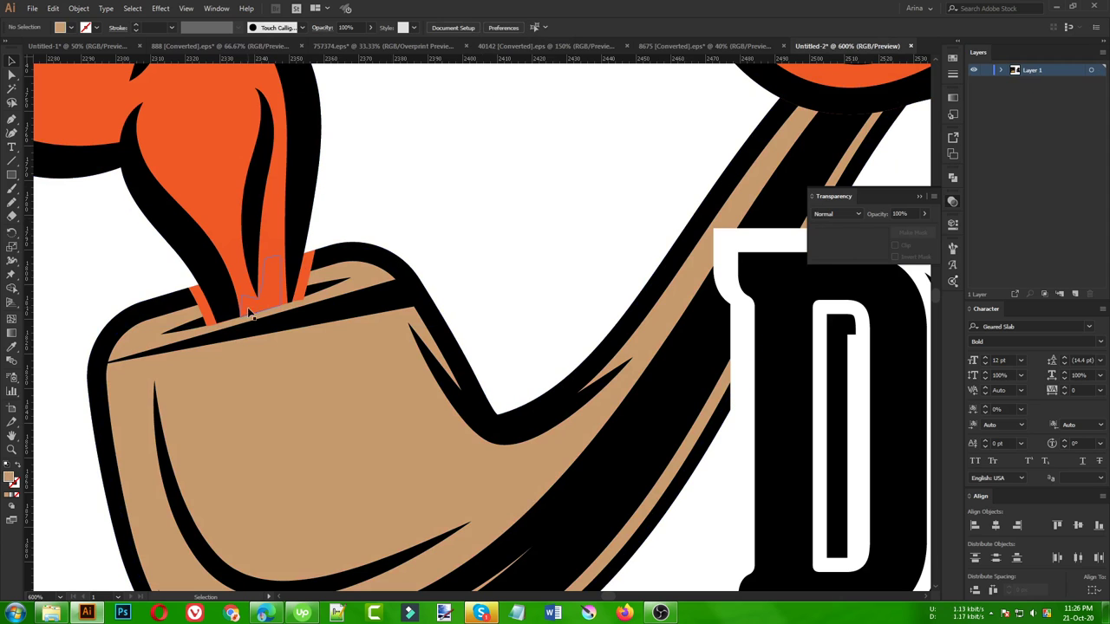
Step: Give the smoke an opacity mask containing the pasted smoke shape, then exit isolation
{"action": "left_click", "coordinate": [205, 186]}
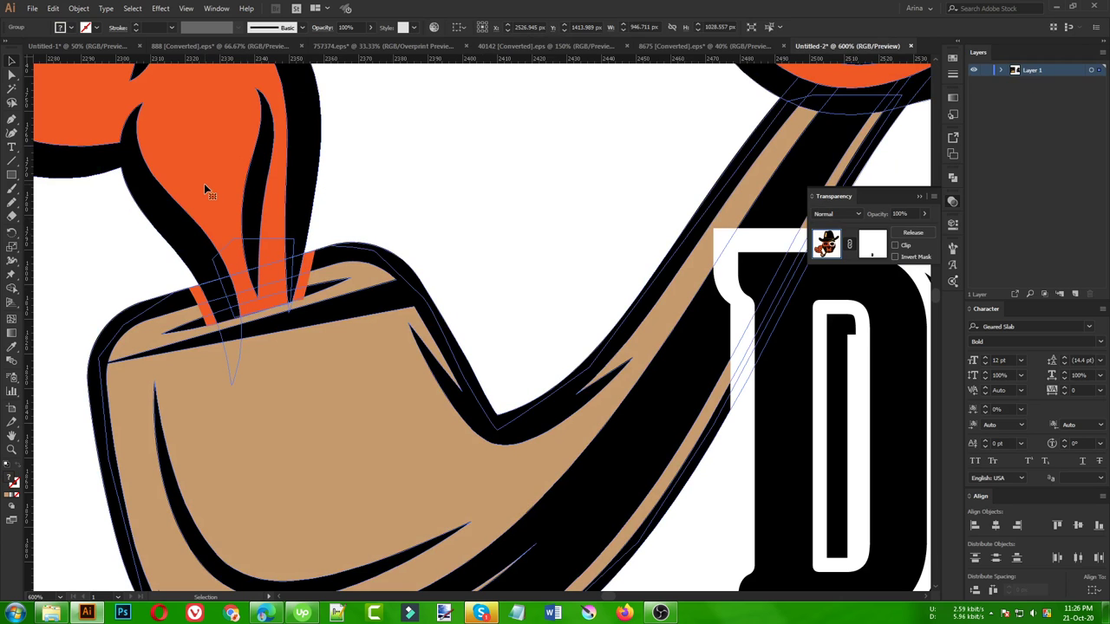
{"action": "double_click", "coordinate": [204, 187]}
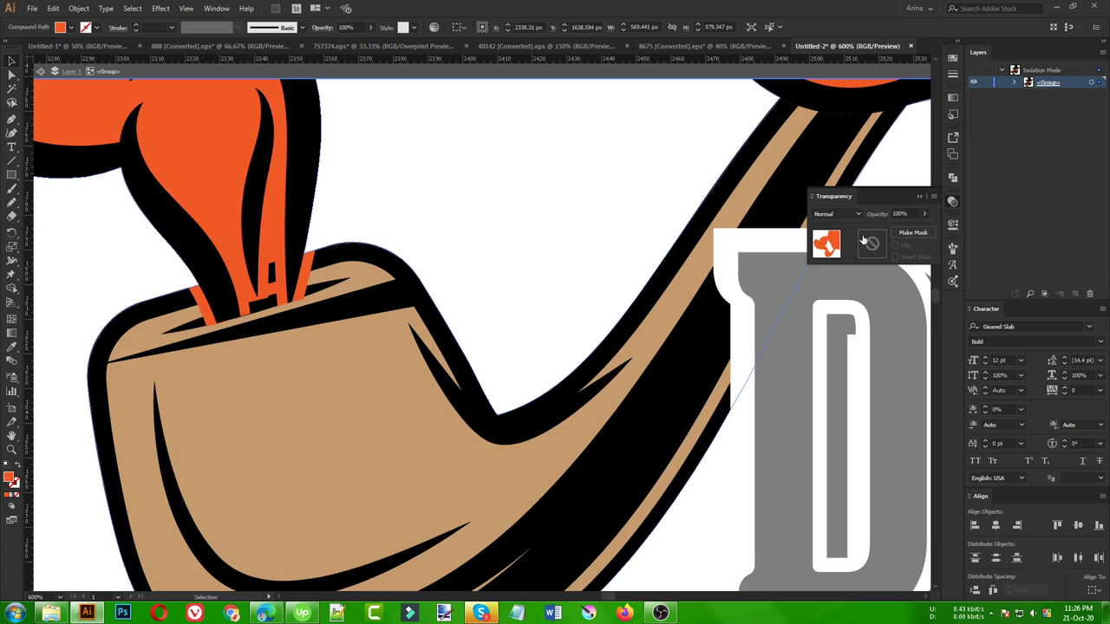
{"action": "left_click", "coordinate": [872, 247]}
{"action": "key", "text": "ctrl+f"}
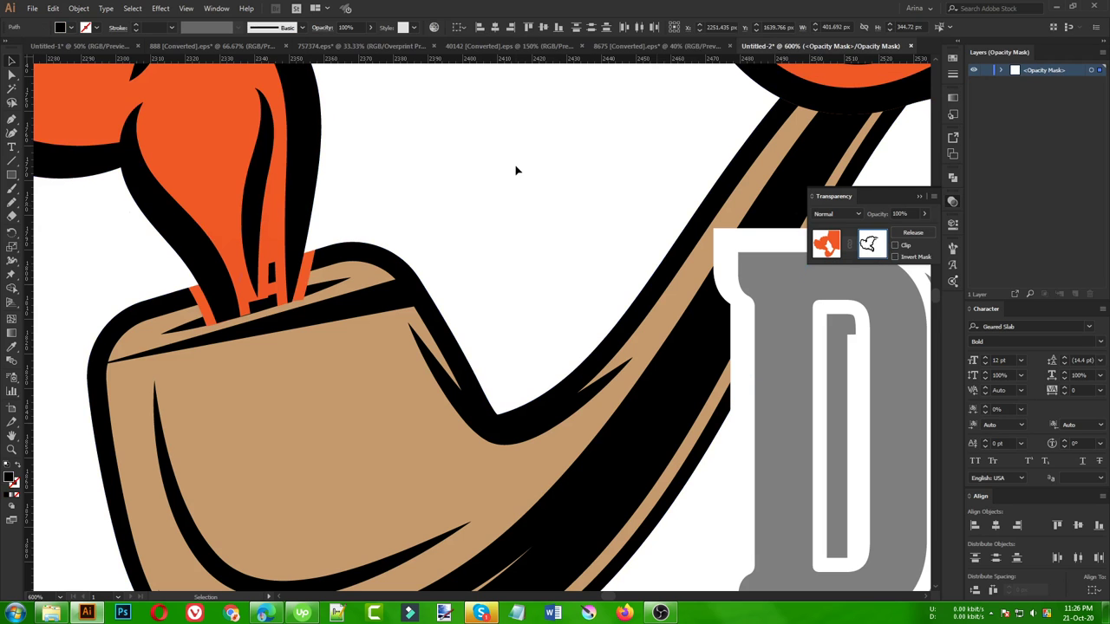
{"action": "key", "text": "ctrl+minus"}
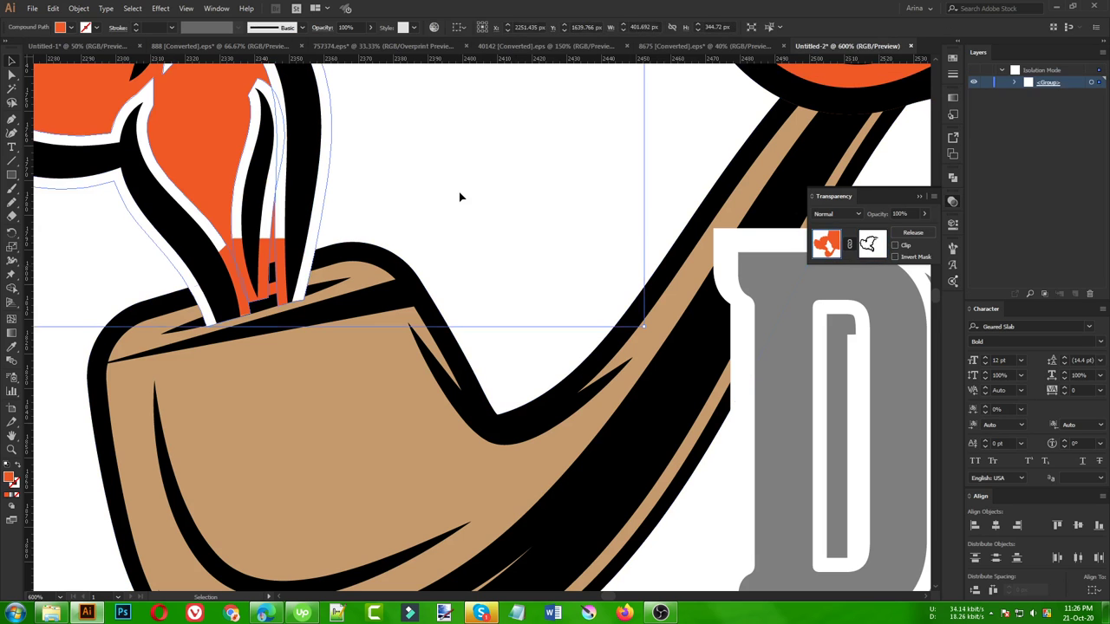
{"action": "double_click", "coordinate": [458, 194]}
{"action": "key", "text": "ctrl+minus"}
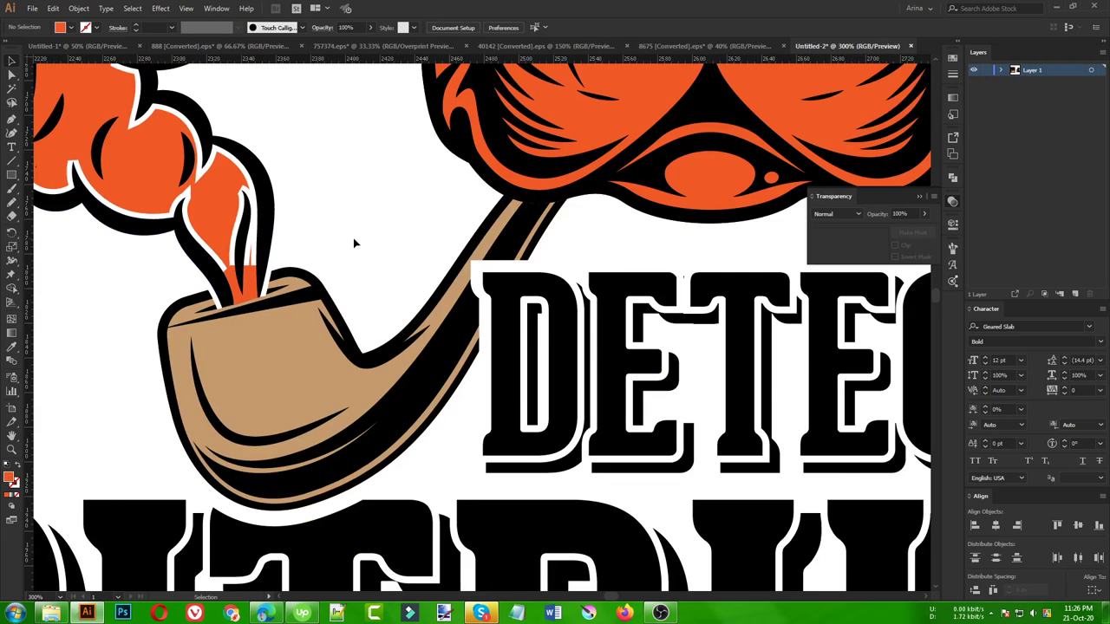
Step: Eyedropper the orange style onto the PITBULL lettering, undoing twice afterwards
{"action": "key", "text": "ctrl+minus"}
{"action": "key", "text": "ctrl+minus"}
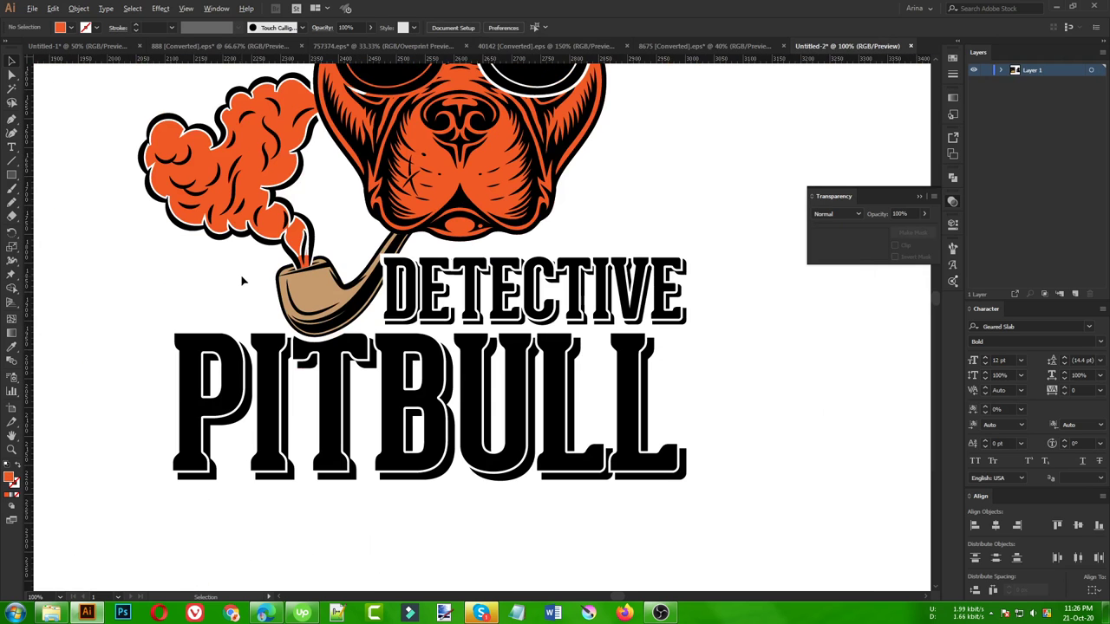
{"action": "key", "text": "ctrl+minus"}
{"action": "scroll", "coordinate": [565, 389], "scroll_direction": "up", "scroll_amount": 2}
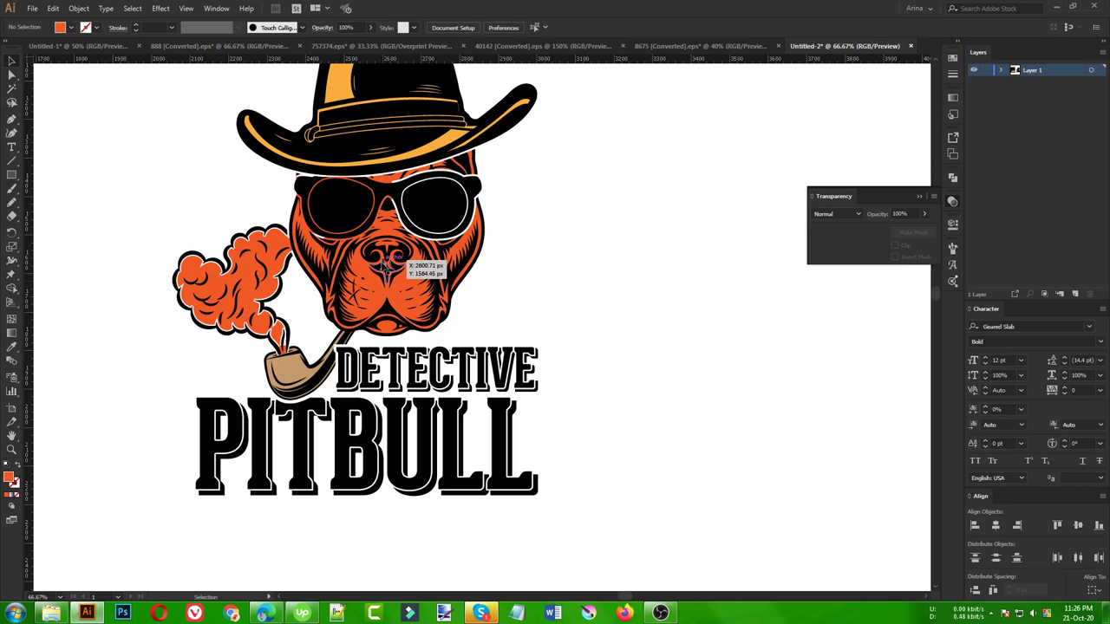
{"action": "scroll", "coordinate": [499, 314], "scroll_direction": "up", "scroll_amount": 2}
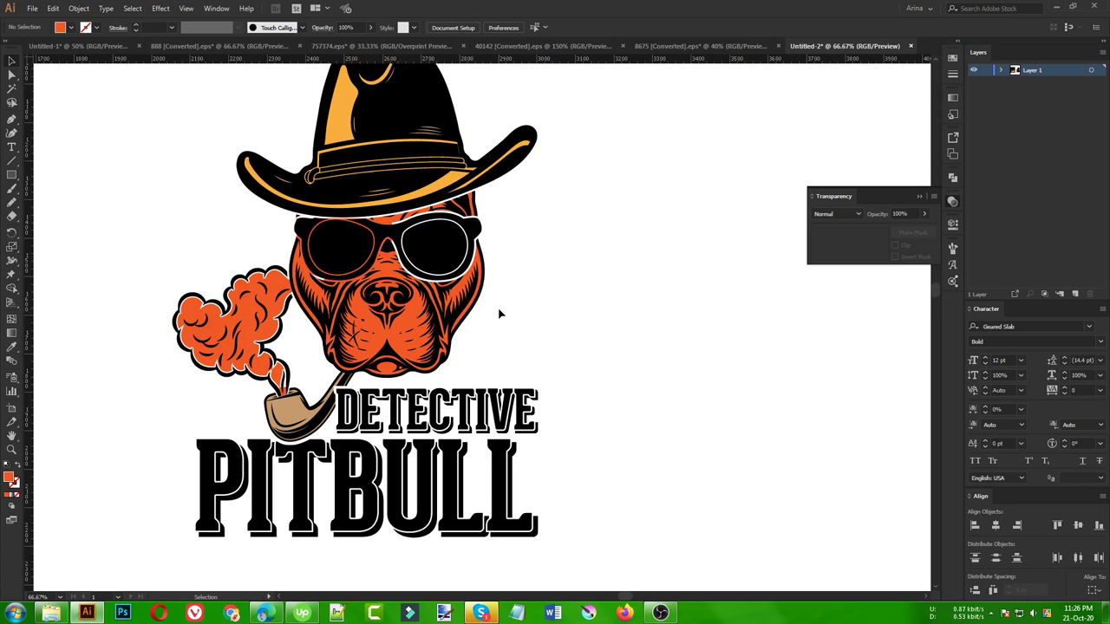
{"action": "scroll", "coordinate": [499, 313], "scroll_direction": "up", "scroll_amount": 1}
{"action": "scroll", "coordinate": [499, 314], "scroll_direction": "down", "scroll_amount": 1, "text": "alt"}
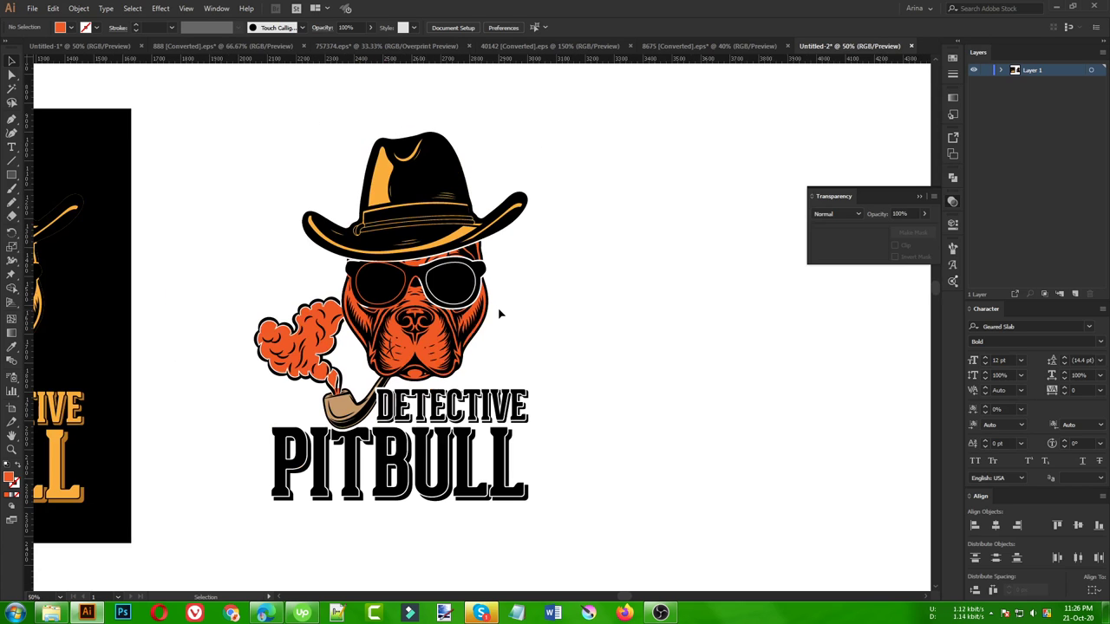
{"action": "left_click", "coordinate": [431, 460]}
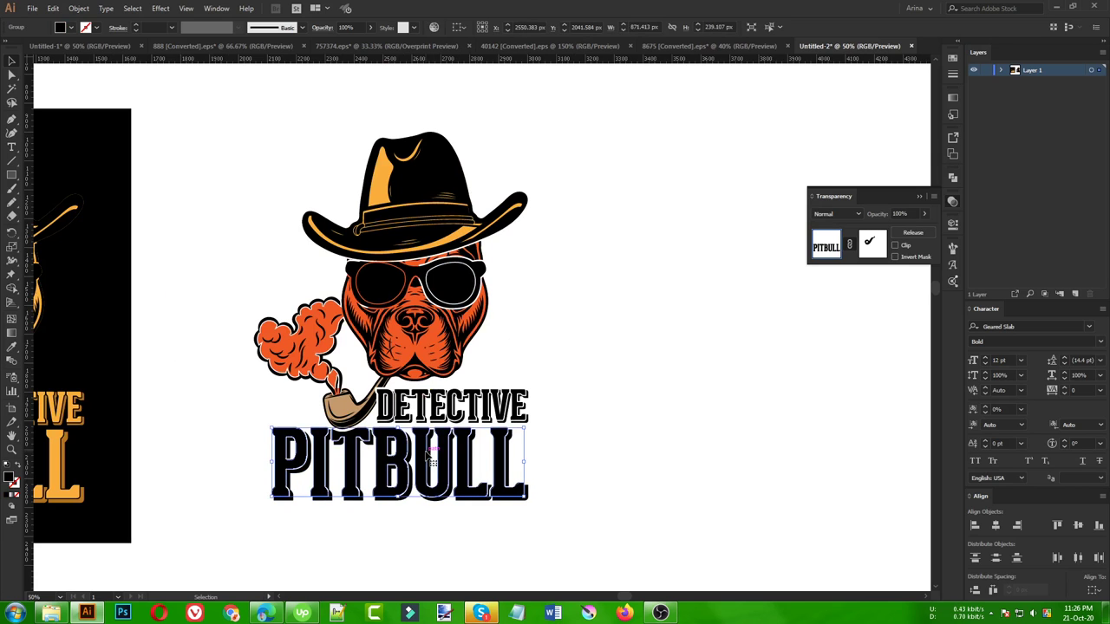
{"action": "key", "text": "i"}
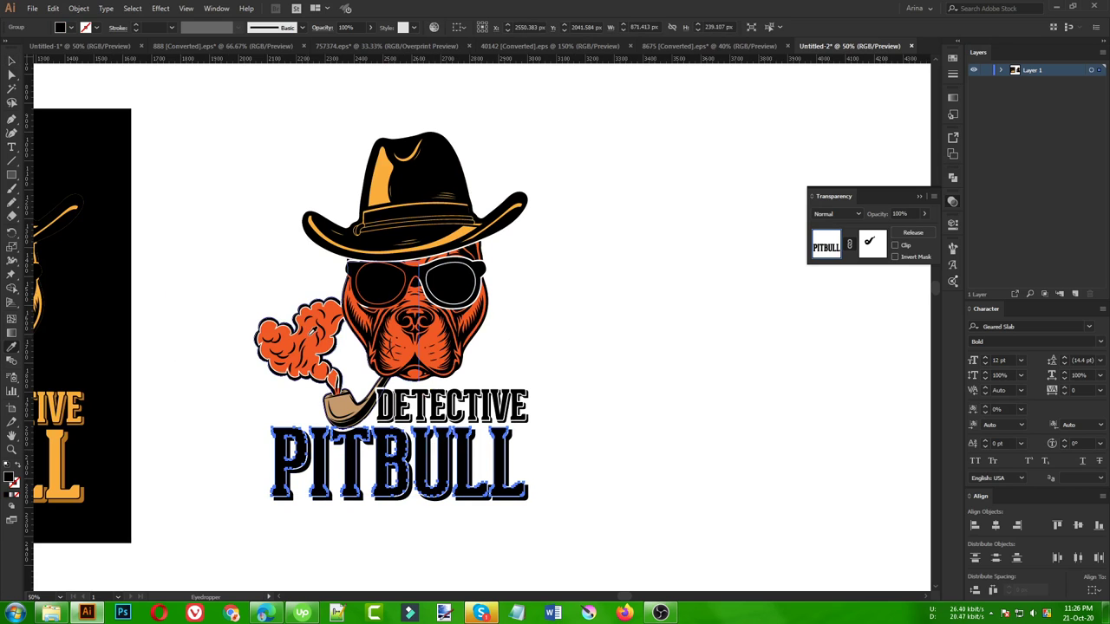
{"action": "left_click", "coordinate": [312, 319]}
{"action": "key", "text": "v"}
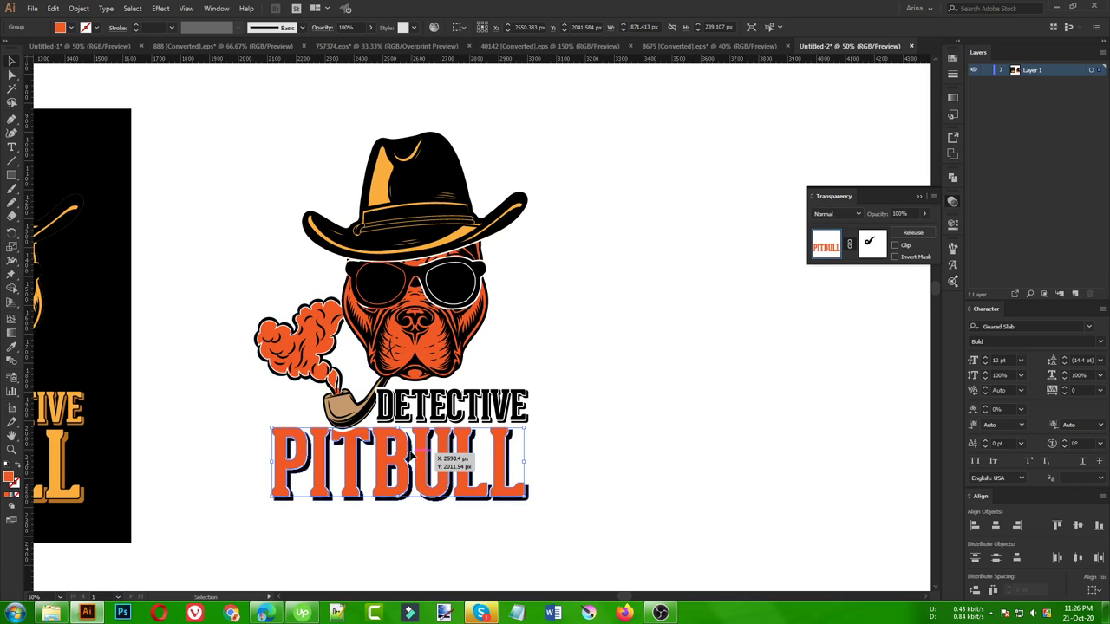
{"action": "key", "text": "ctrl+z"}
{"action": "key", "text": "ctrl+z"}
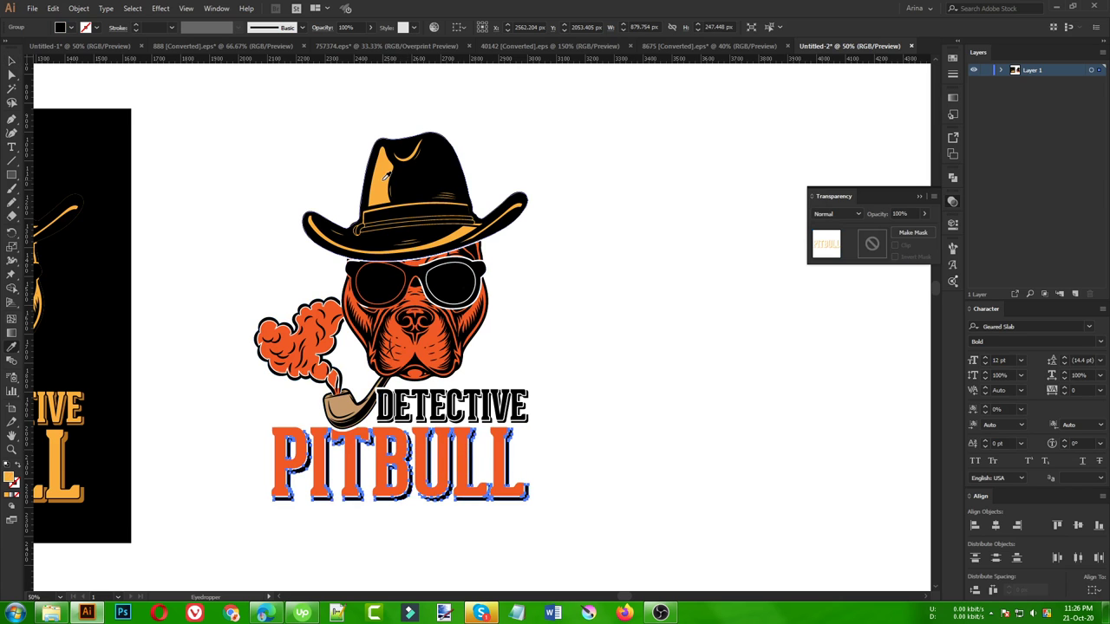
{"action": "key", "text": "ctrl+z"}
{"action": "key", "text": "ctrl+z"}
{"action": "key", "text": "ctrl+plus"}
{"action": "scroll", "coordinate": [457, 418], "scroll_direction": "up", "scroll_amount": 2}
Step: Eyedropper PITBULL's orange style onto the DETECTIVE lettering, then deselect
{"action": "left_click", "coordinate": [419, 397]}
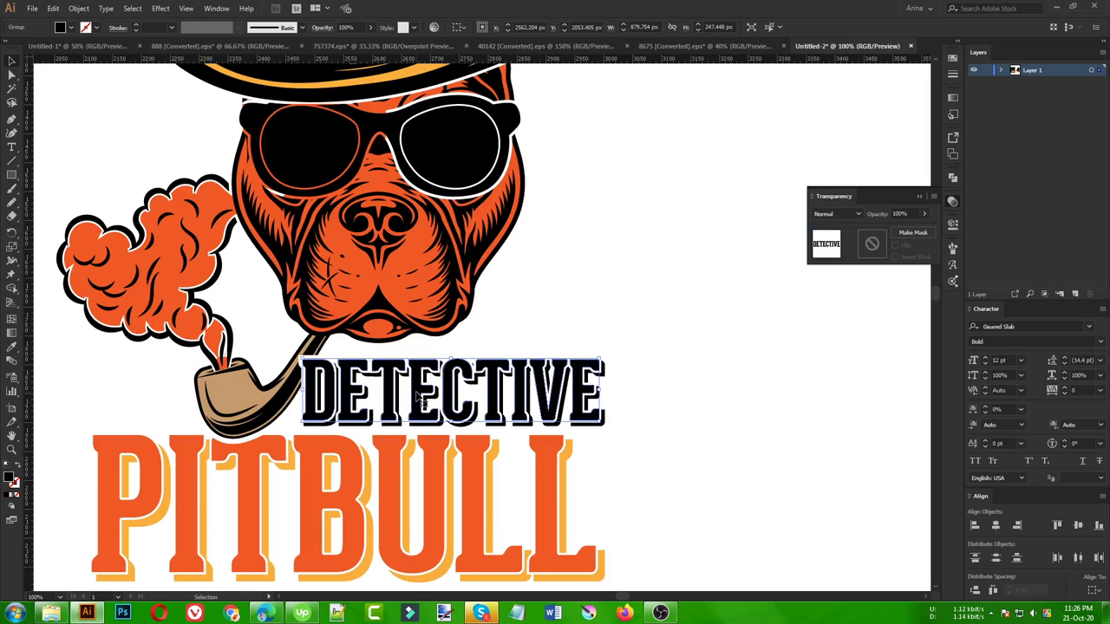
{"action": "scroll", "coordinate": [419, 397], "scroll_direction": "up", "scroll_amount": 3}
{"action": "key", "text": "i"}
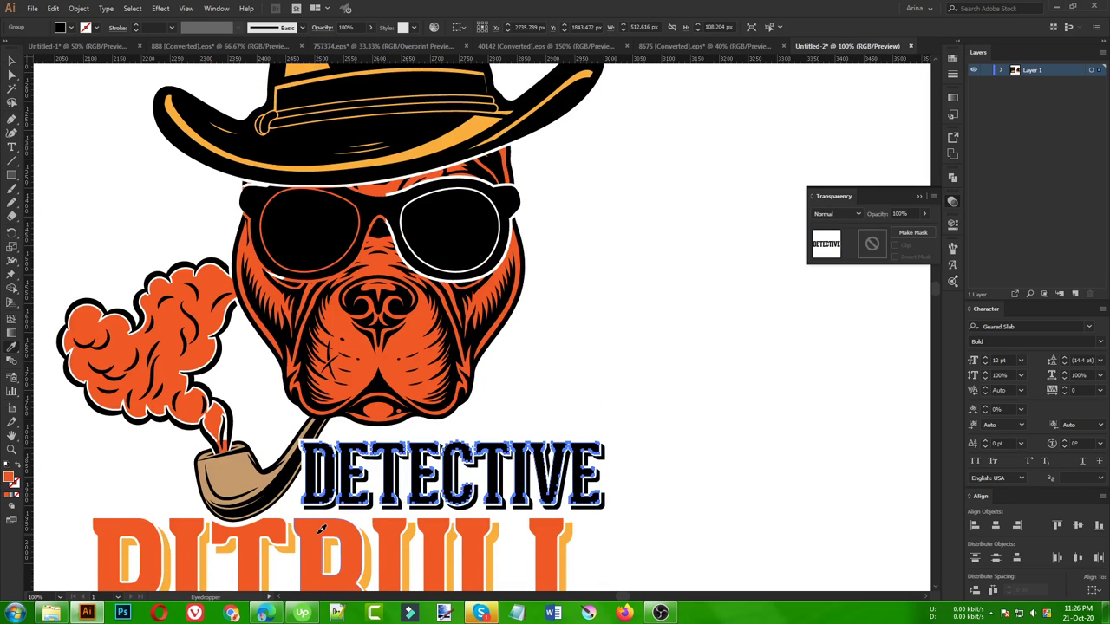
{"action": "left_click", "coordinate": [323, 529]}
{"action": "key", "text": "v"}
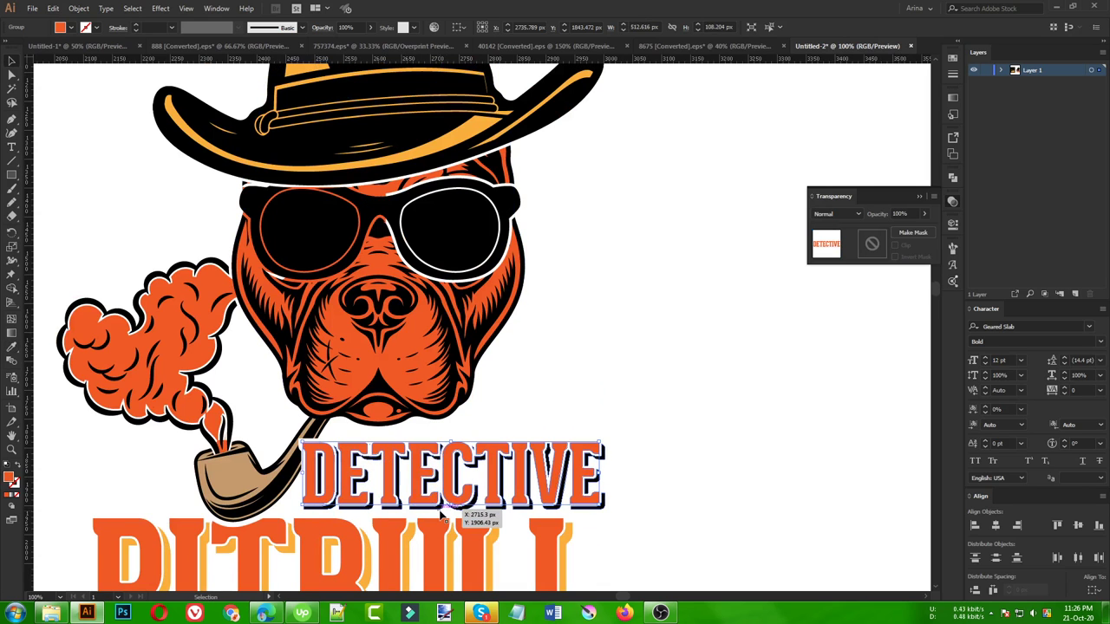
{"action": "left_click", "coordinate": [594, 376]}
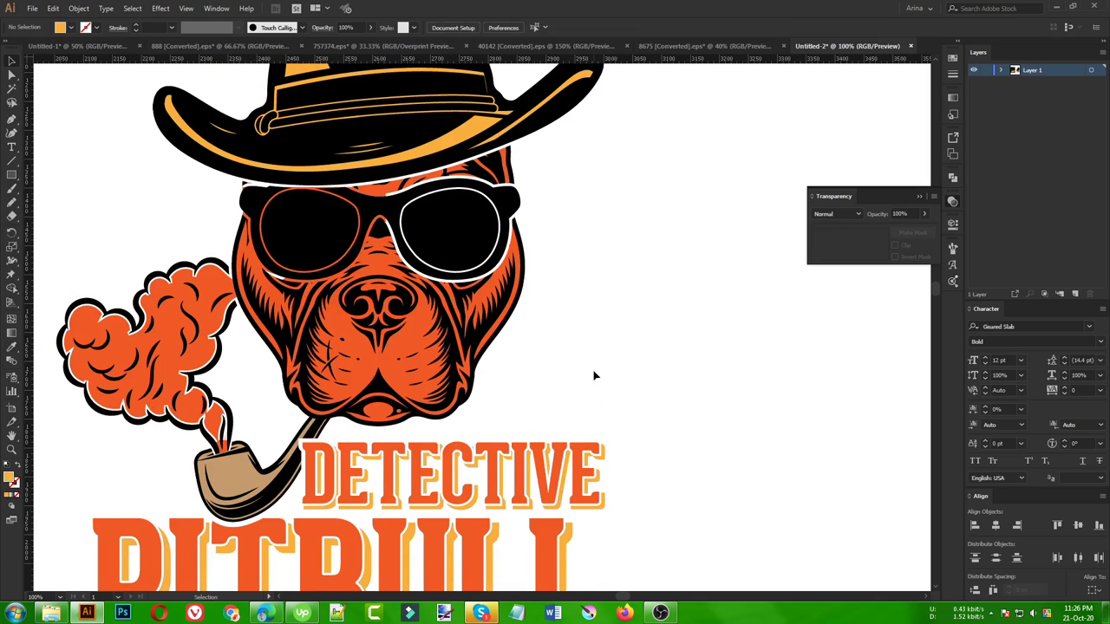
{"action": "scroll", "coordinate": [594, 375], "scroll_direction": "down", "scroll_amount": 1}
{"action": "scroll", "coordinate": [599, 377], "scroll_direction": "down", "scroll_amount": 2}
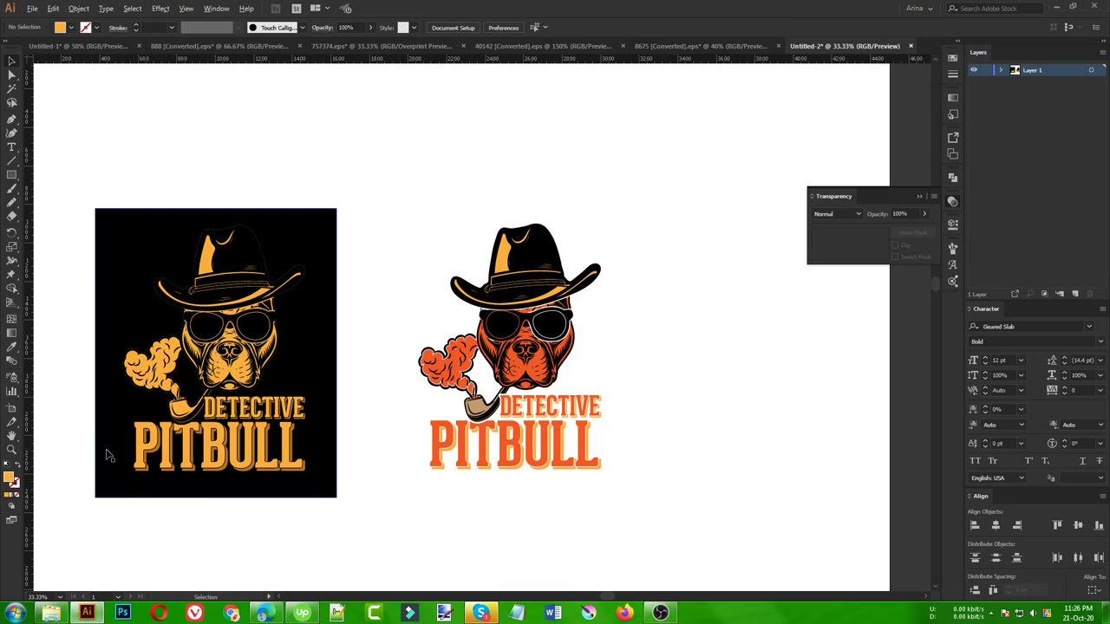
Step: Alt-drag a copy of the black background rectangle behind the recoloured logo, then inspect its groups
{"action": "left_click_drag", "start_coordinate": [327, 420], "coordinate": [681, 437]}
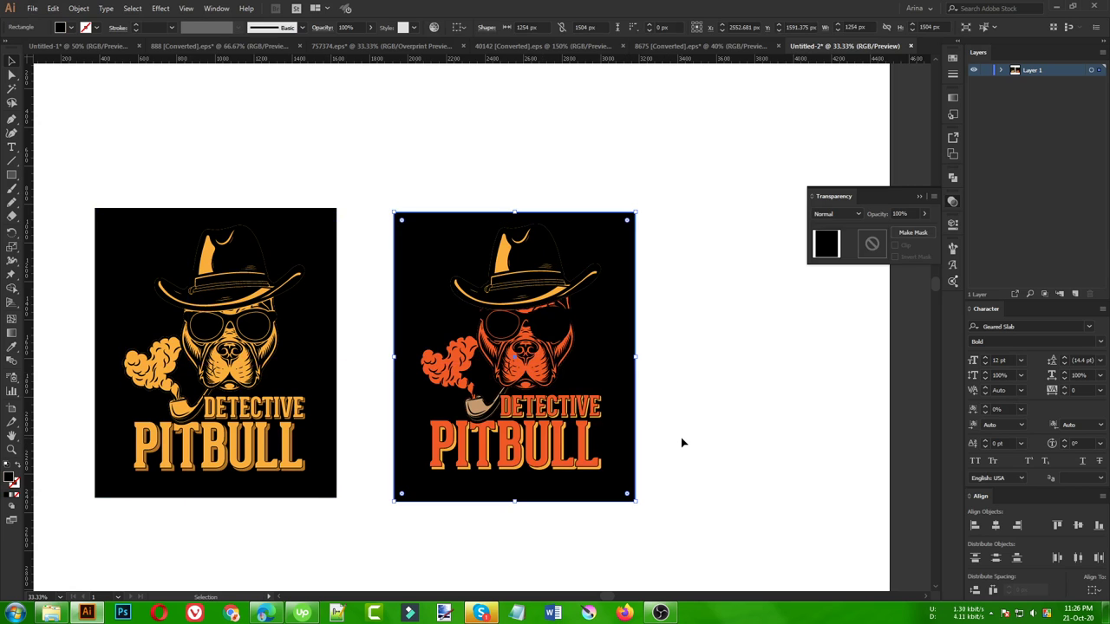
{"action": "left_click", "coordinate": [681, 437]}
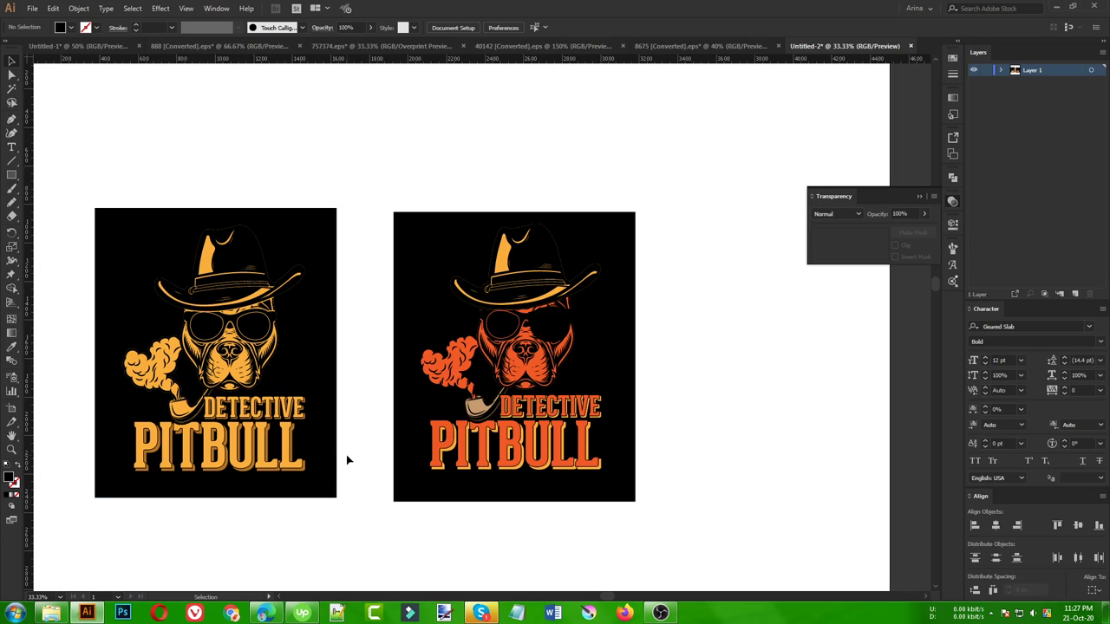
{"action": "left_click", "coordinate": [501, 379]}
{"action": "double_click", "coordinate": [501, 379]}
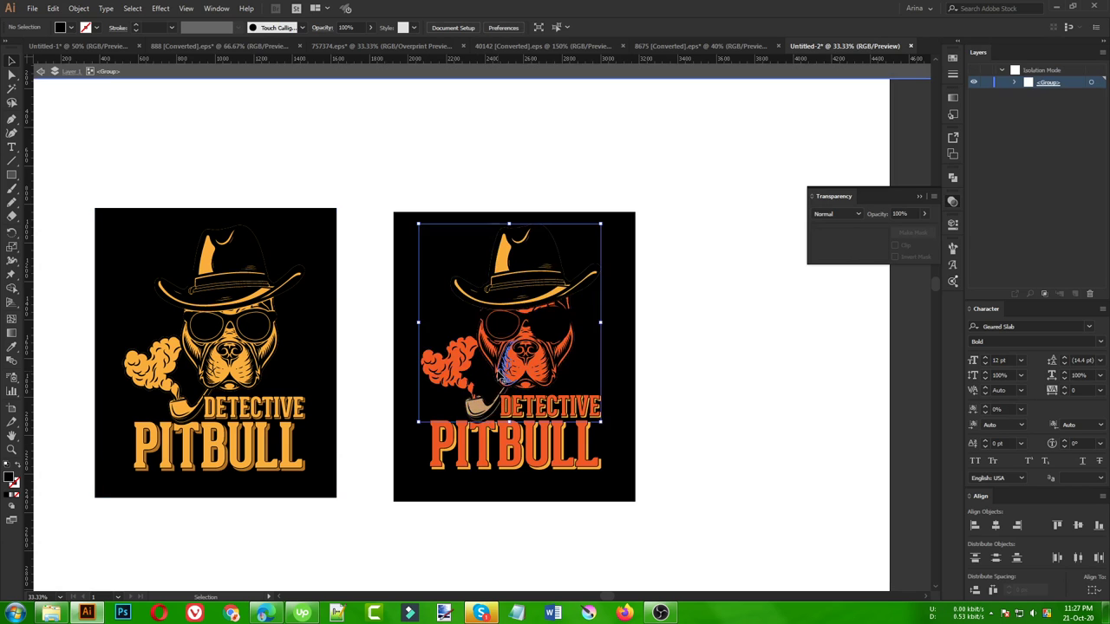
{"action": "double_click", "coordinate": [501, 378]}
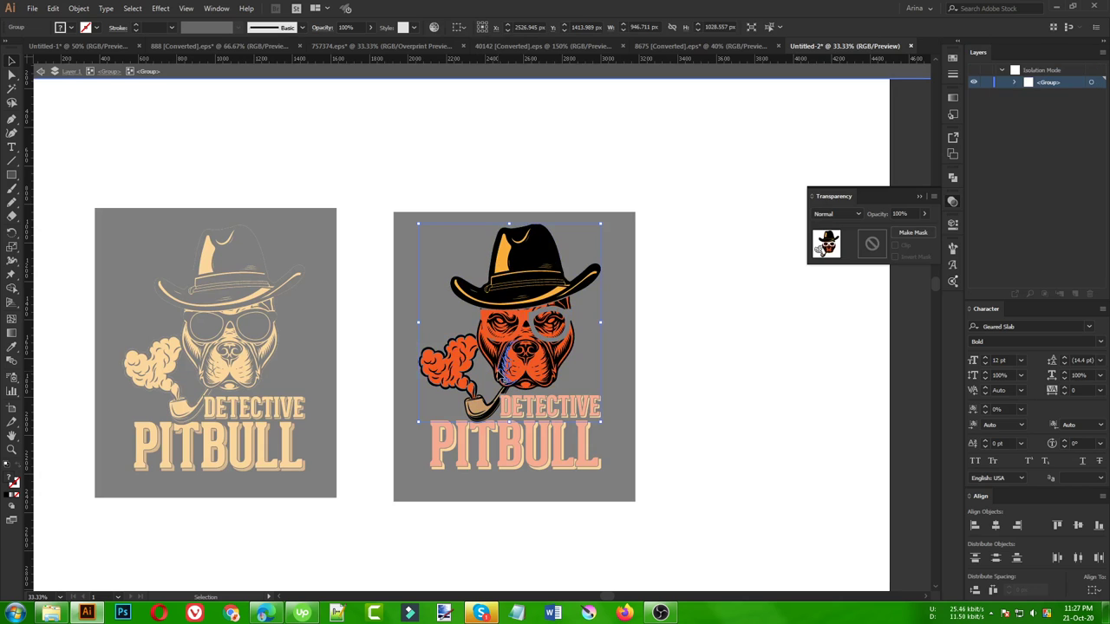
{"action": "double_click", "coordinate": [350, 364]}
{"action": "scroll", "coordinate": [348, 364], "scroll_direction": "down", "scroll_amount": 1}
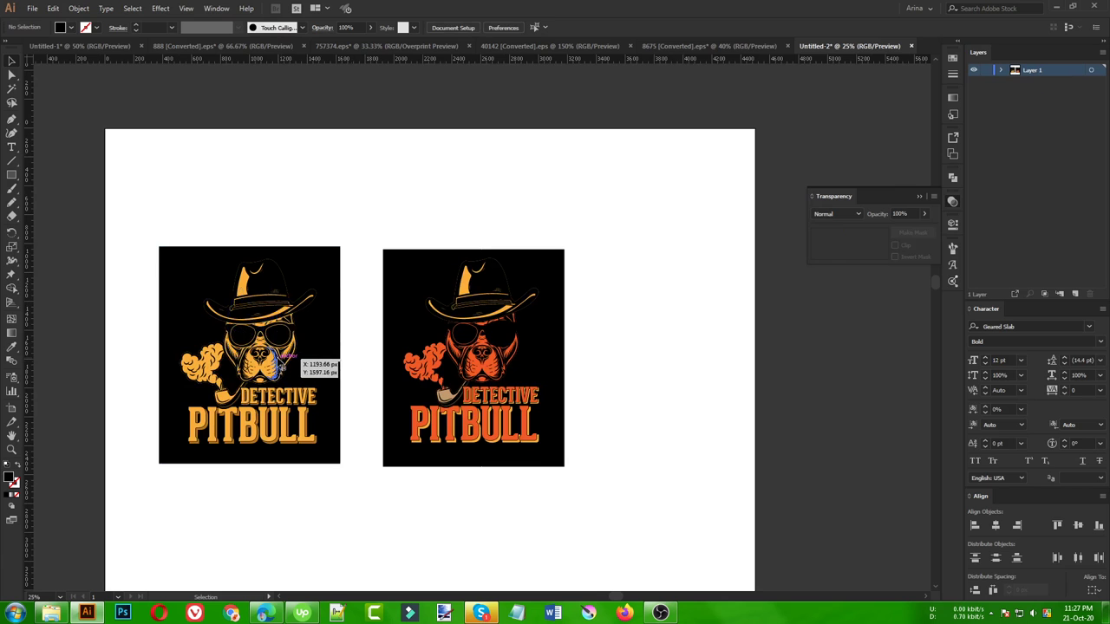
Step: Alt-drag a third copy of the dog artwork to the right and select it
{"action": "left_click_drag", "start_coordinate": [295, 360], "coordinate": [300, 358]}
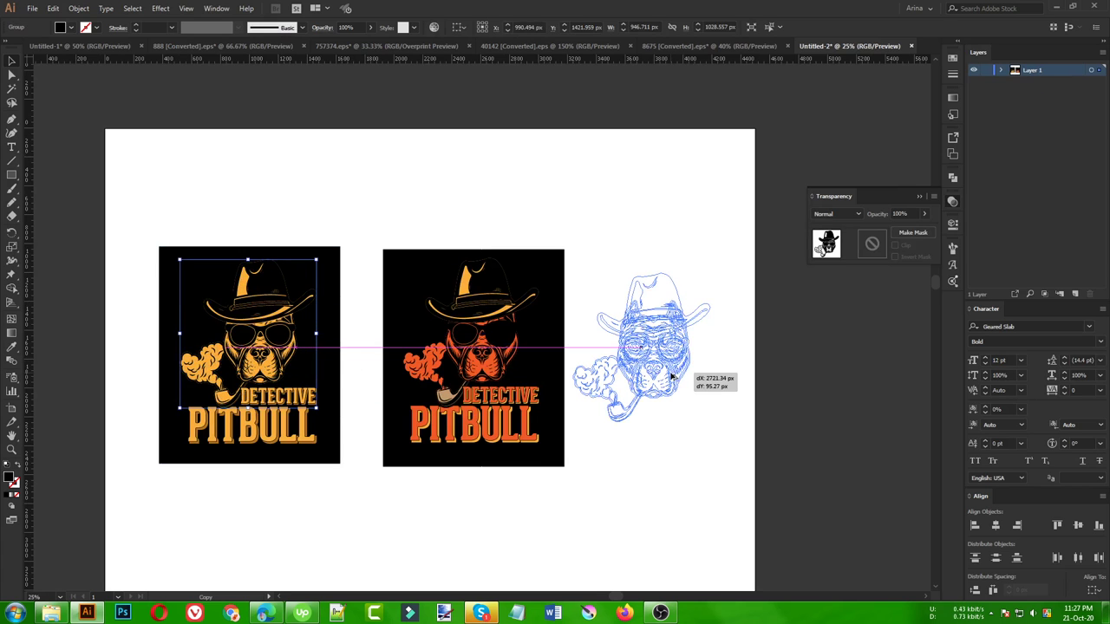
{"action": "left_click_drag", "start_coordinate": [507, 376], "coordinate": [681, 379]}
{"action": "left_click", "coordinate": [751, 375]}
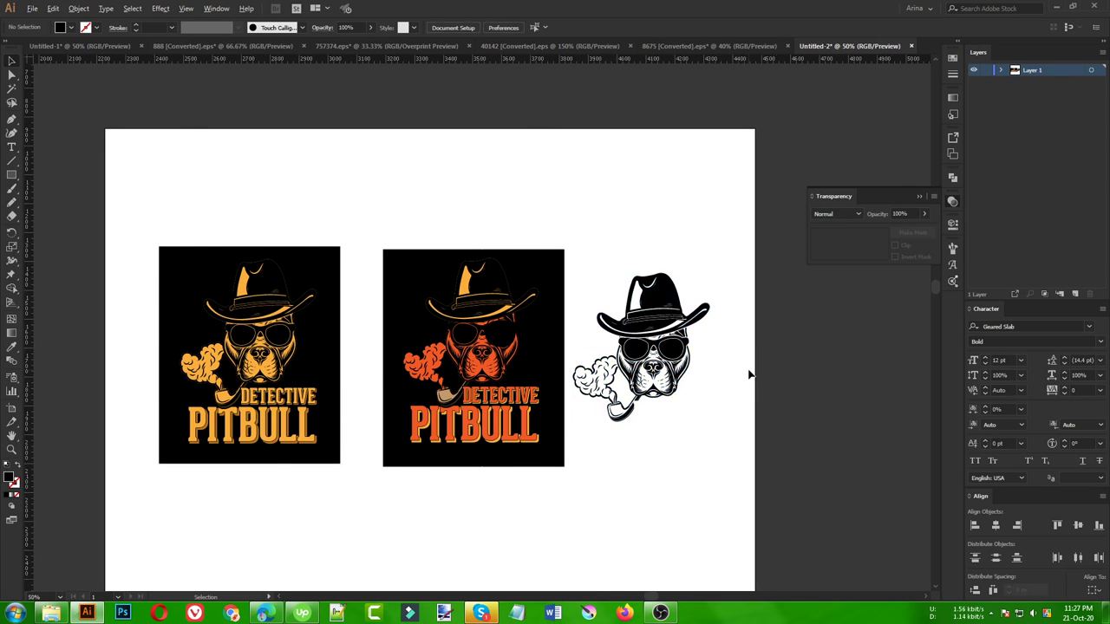
{"action": "scroll", "coordinate": [749, 373], "scroll_direction": "up", "scroll_amount": 2}
{"action": "left_click", "coordinate": [564, 370]}
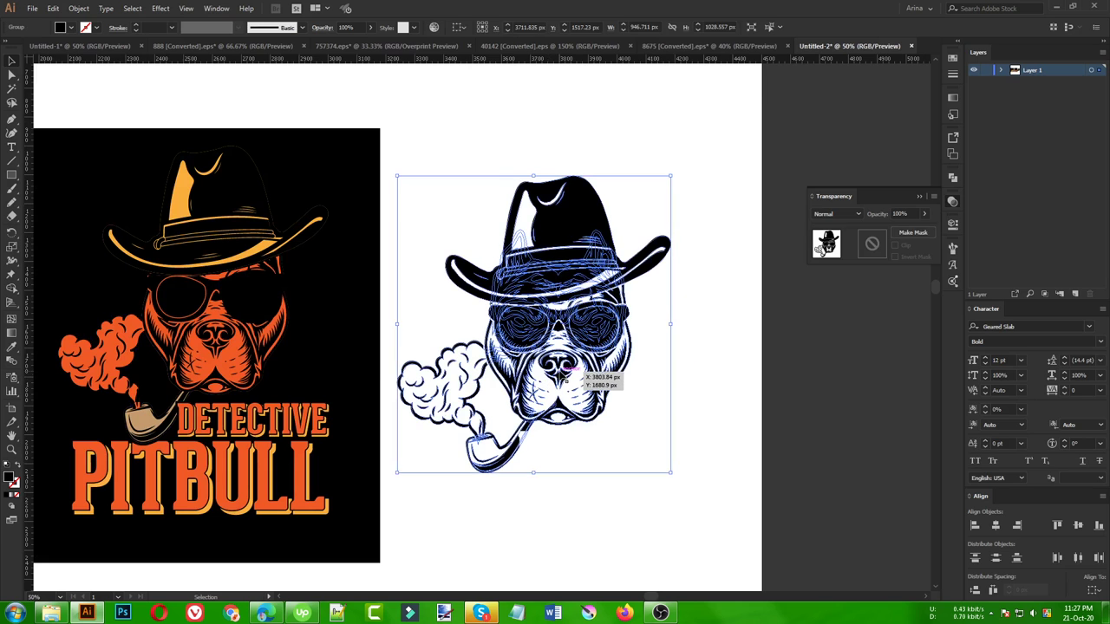
Step: Live Paint the copy's smoke orange and its pipe bowl yellow-orange
{"action": "key", "text": "k"}
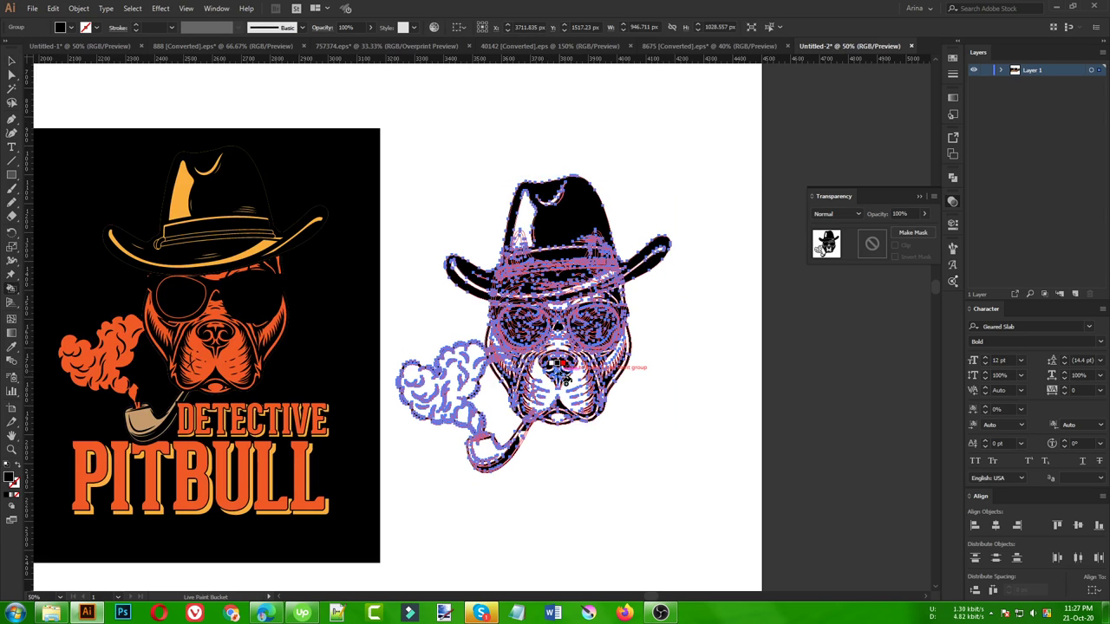
{"action": "scroll", "coordinate": [559, 369], "scroll_direction": "up", "scroll_amount": 1}
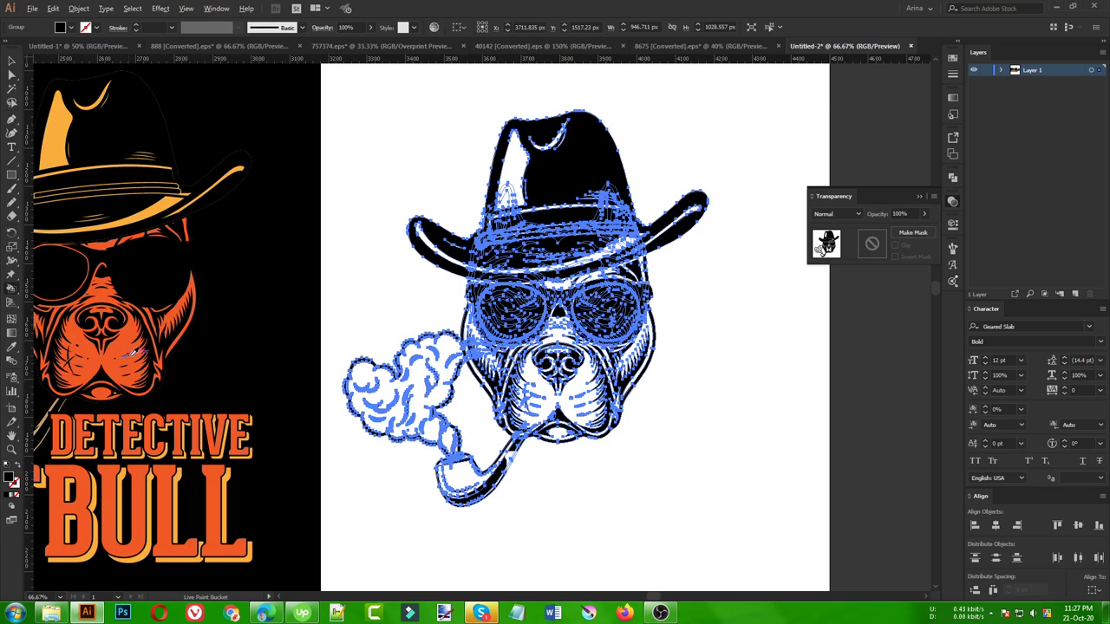
{"action": "left_click", "coordinate": [122, 344], "text": "alt"}
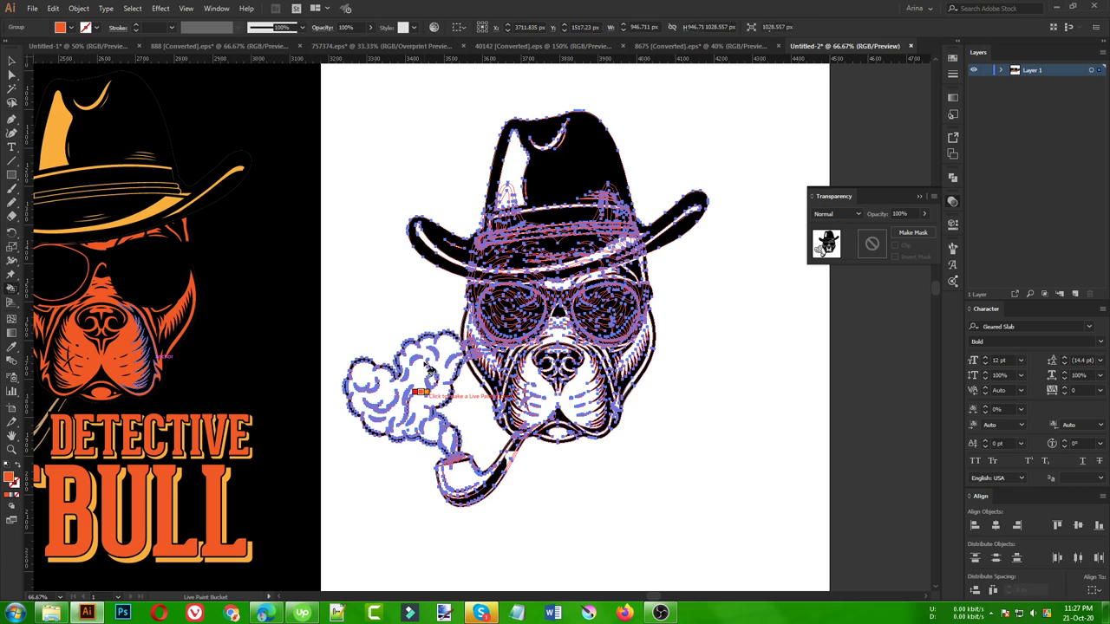
{"action": "left_click", "coordinate": [428, 370]}
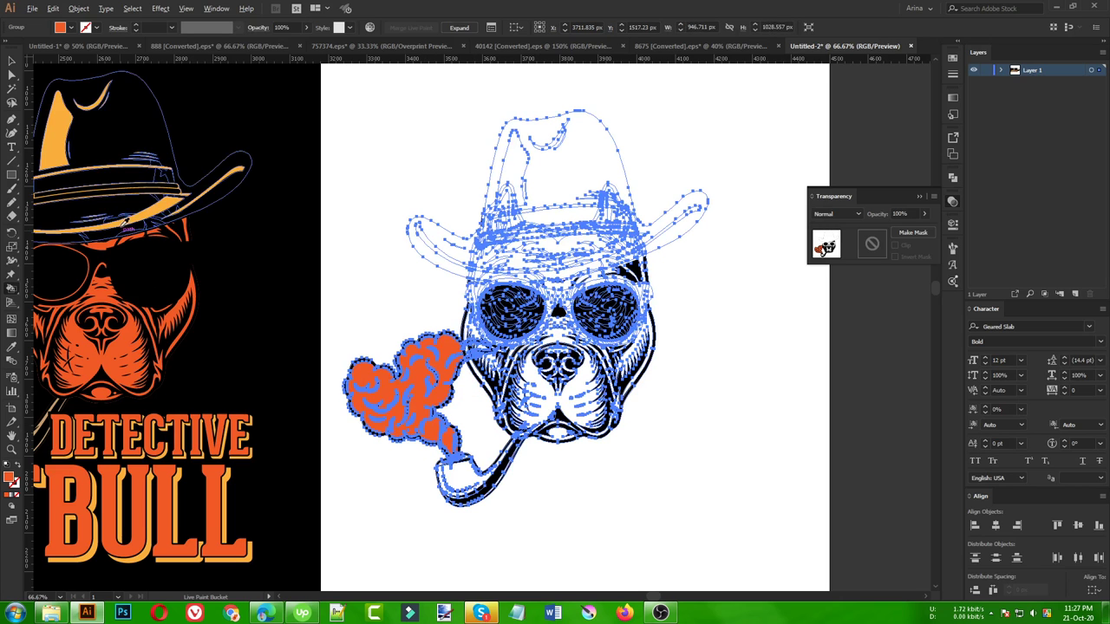
{"action": "left_click", "coordinate": [126, 227], "text": "alt"}
{"action": "left_click", "coordinate": [460, 470]}
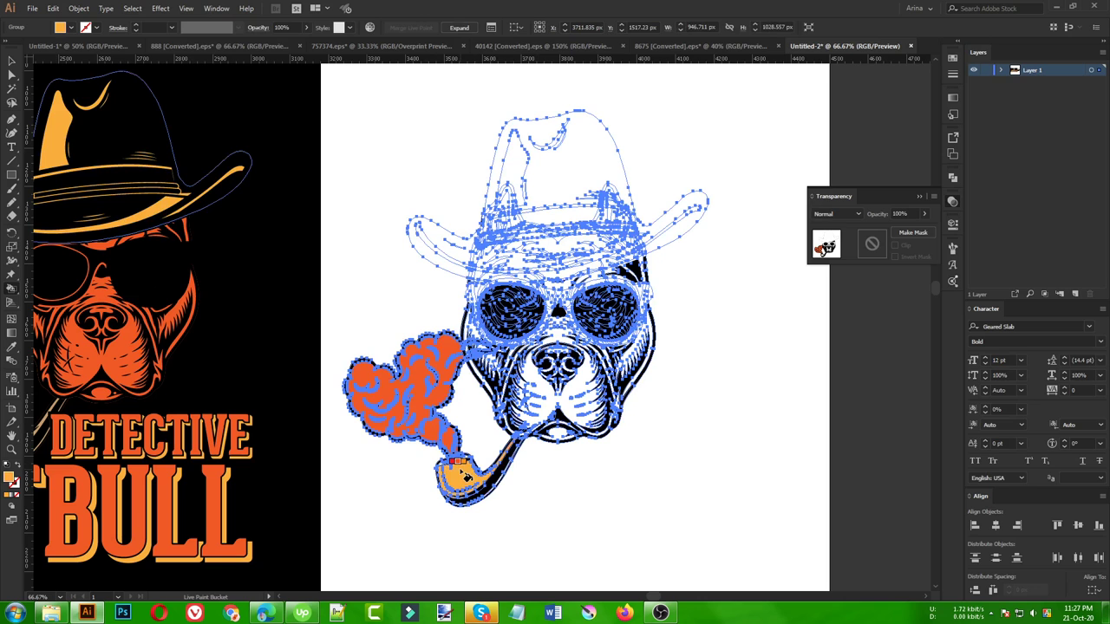
{"action": "key", "text": "v"}
{"action": "left_click", "coordinate": [750, 436]}
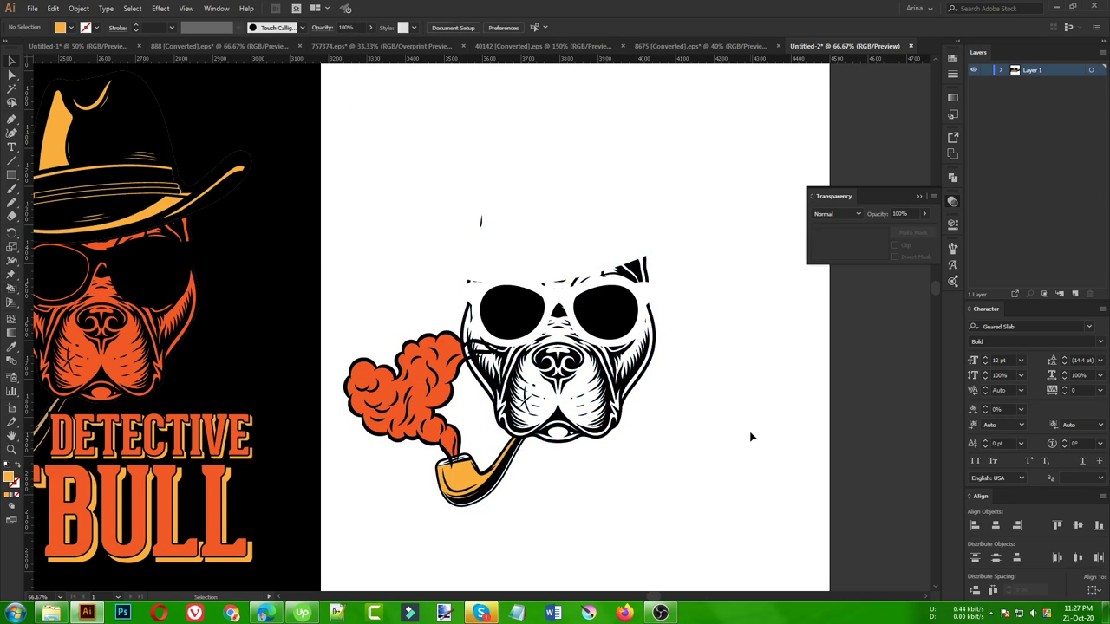
{"action": "scroll", "coordinate": [751, 437], "scroll_direction": "down", "scroll_amount": 1}
{"action": "scroll", "coordinate": [653, 489], "scroll_direction": "down", "scroll_amount": 2}
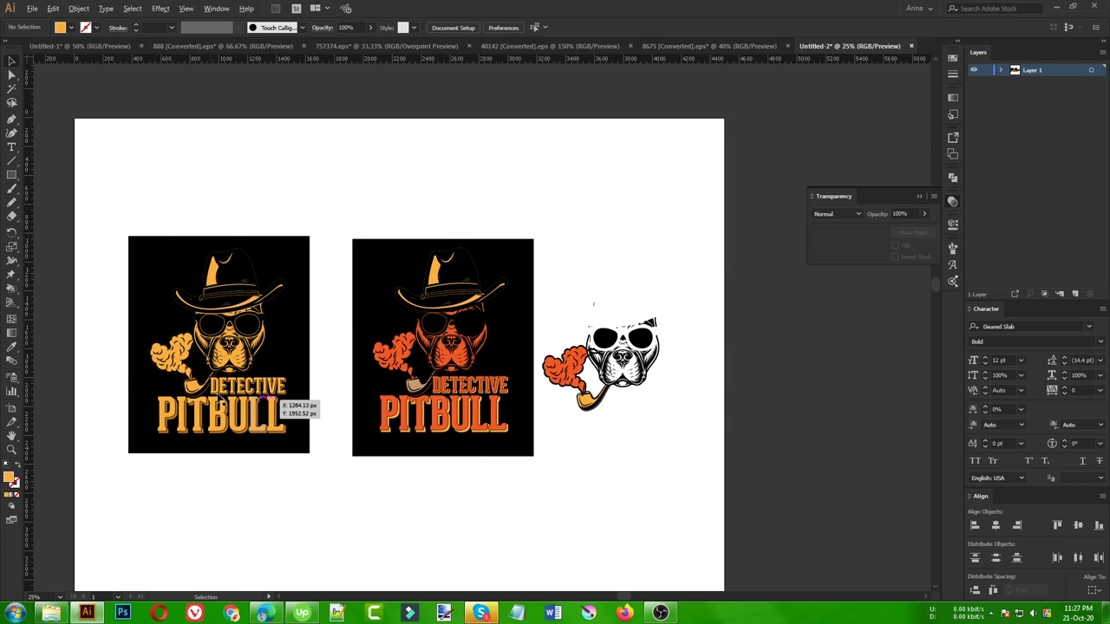
Step: Move the recoloured black-background logo left beside the original and zoom to frame both
{"action": "scroll", "coordinate": [118, 373], "scroll_direction": "up", "scroll_amount": 2}
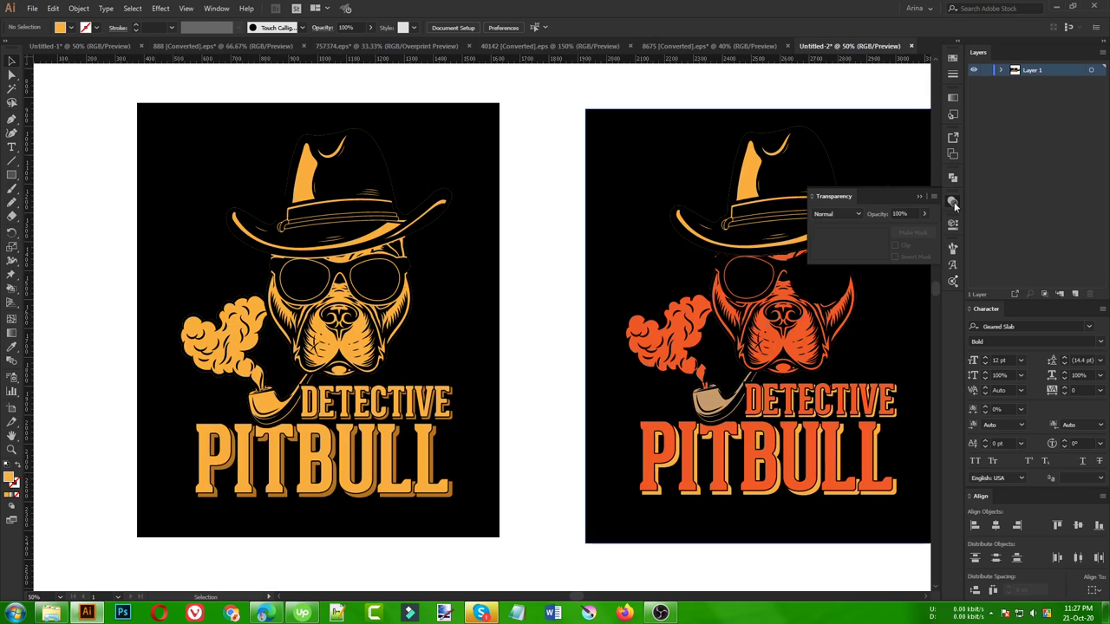
{"action": "left_click_drag", "start_coordinate": [565, 95], "coordinate": [872, 502]}
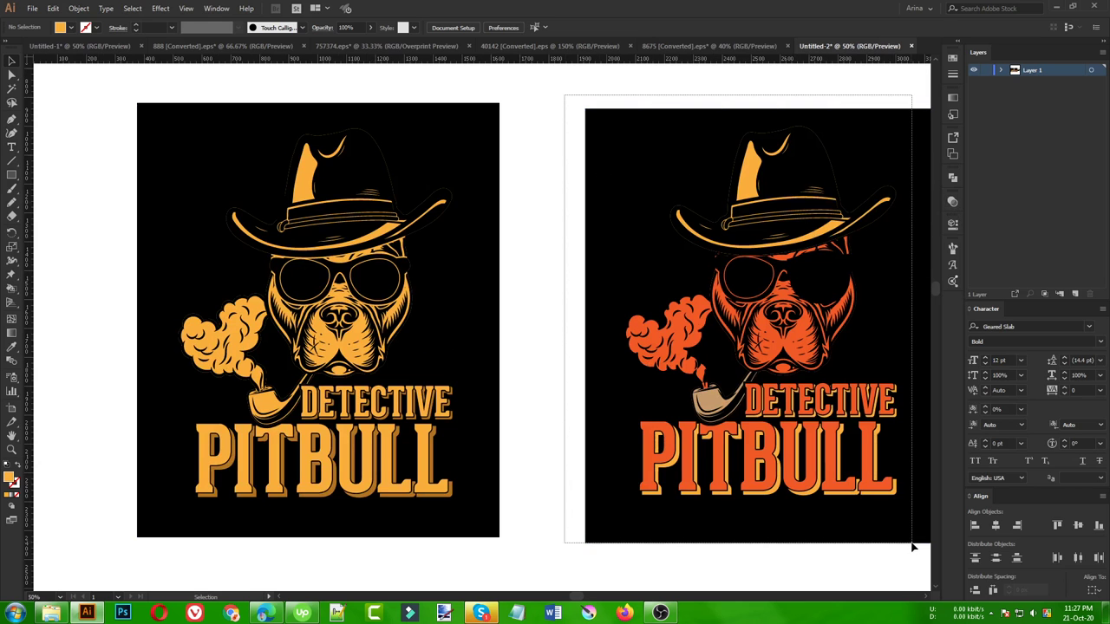
{"action": "left_click_drag", "start_coordinate": [782, 366], "coordinate": [704, 371]}
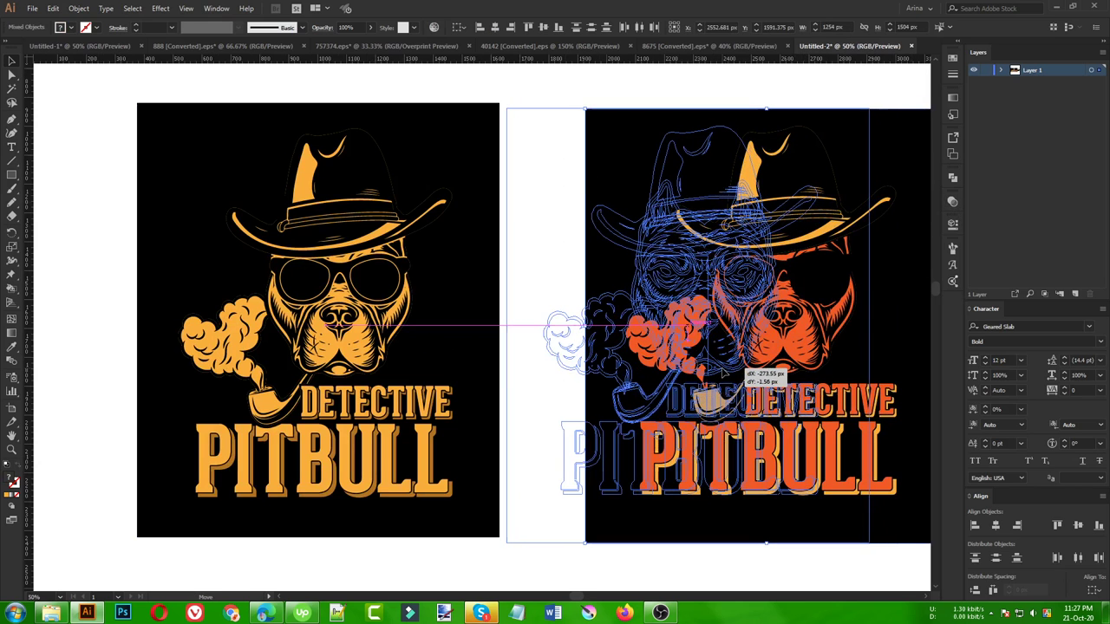
{"action": "left_click", "coordinate": [460, 560]}
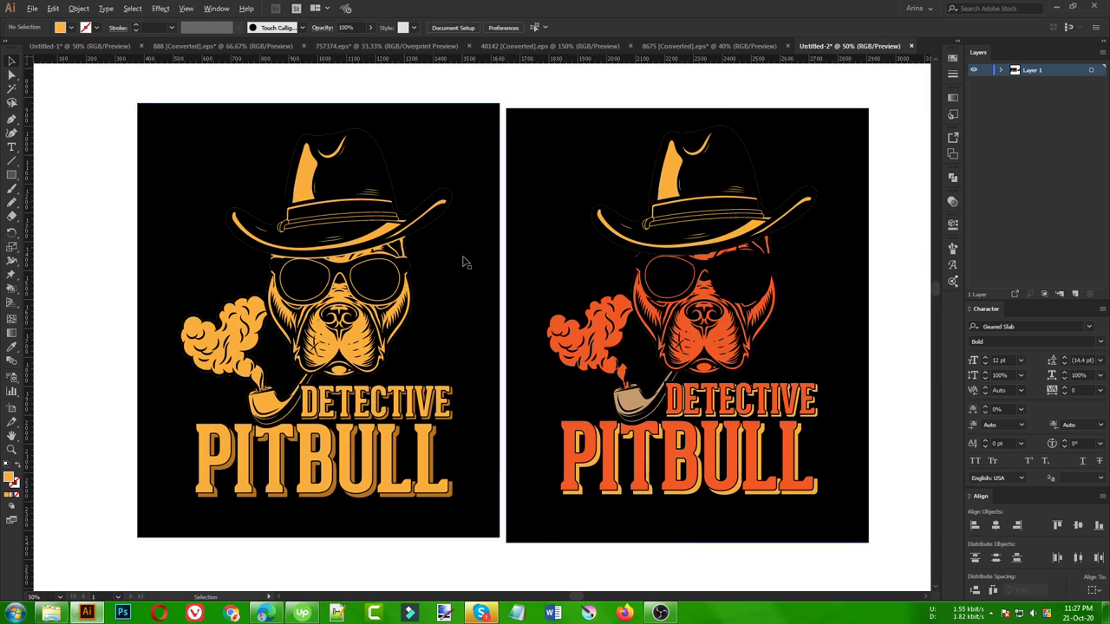
{"action": "left_click", "coordinate": [13, 448]}
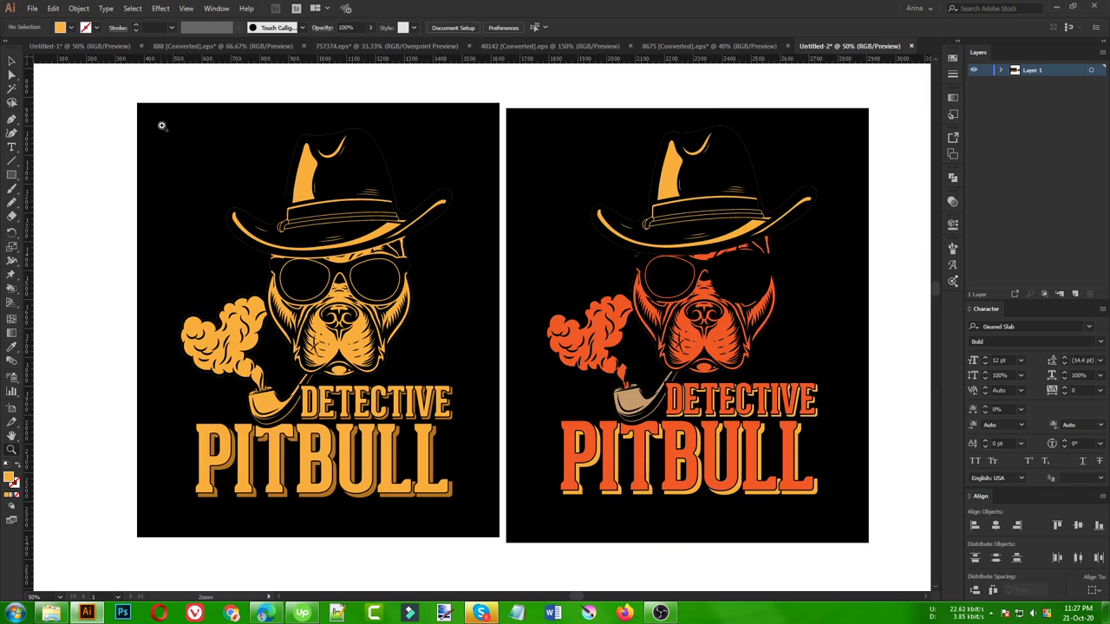
{"action": "left_click_drag", "start_coordinate": [146, 111], "coordinate": [845, 527]}
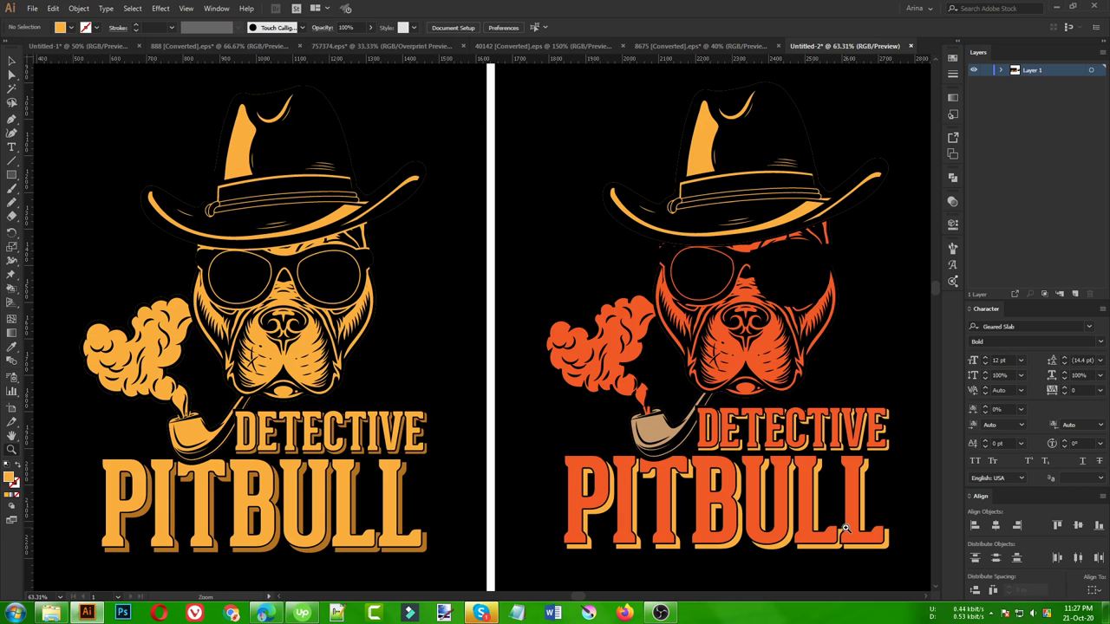